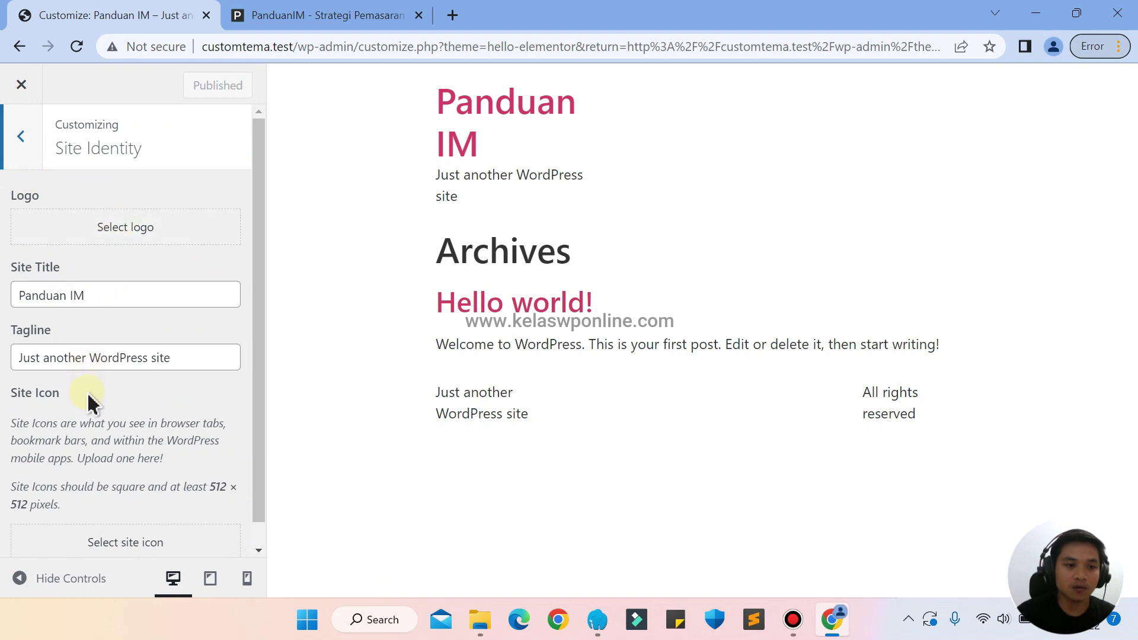
View the customizer's Additional CSS editor with its help text dismissed, and exit the customizer to the Themes page
click(23, 143)
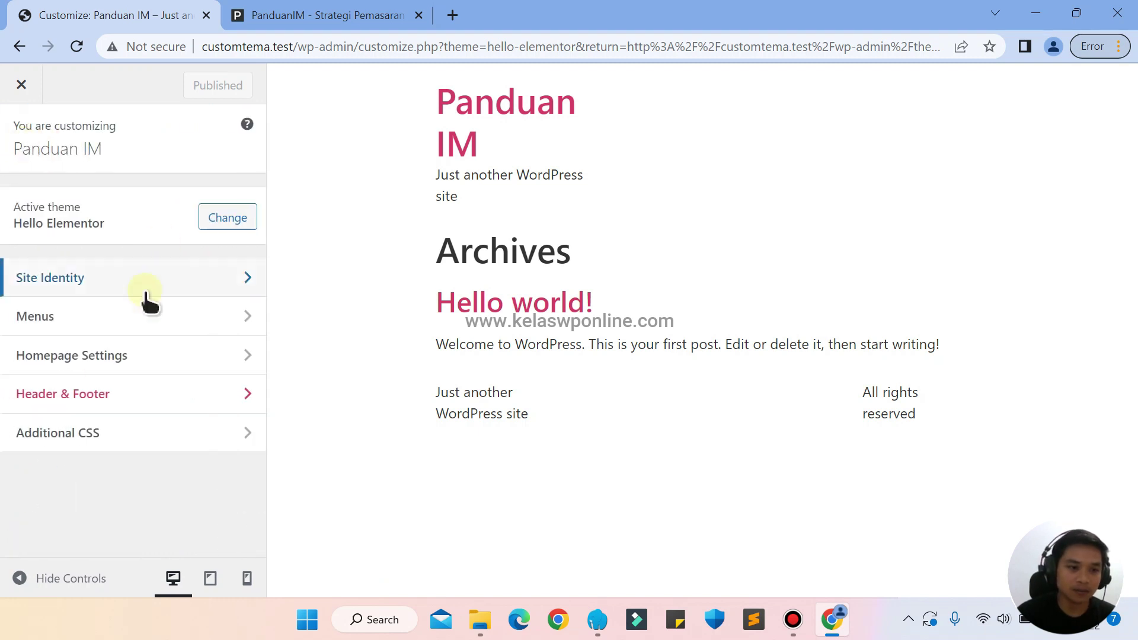
click(112, 435)
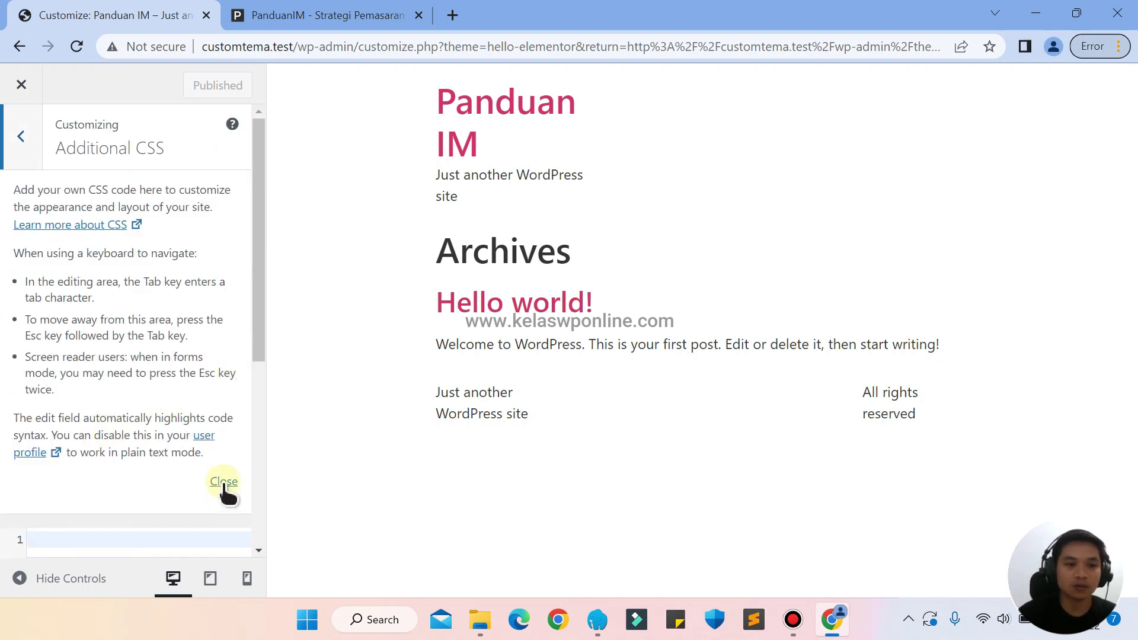
click(224, 483)
click(85, 190)
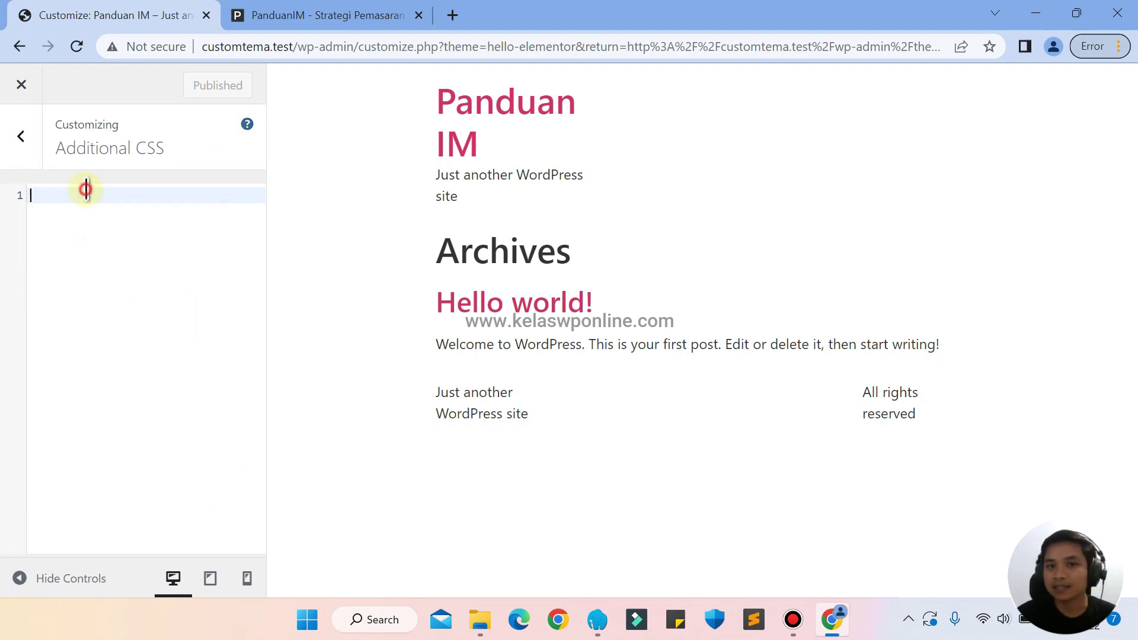
click(22, 142)
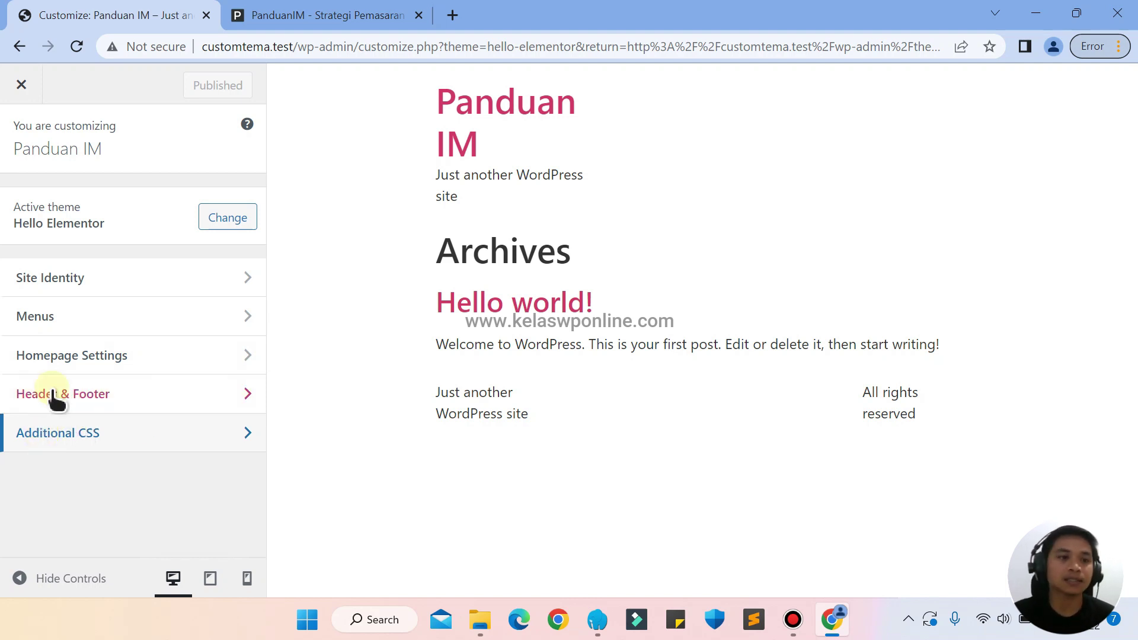
click(22, 86)
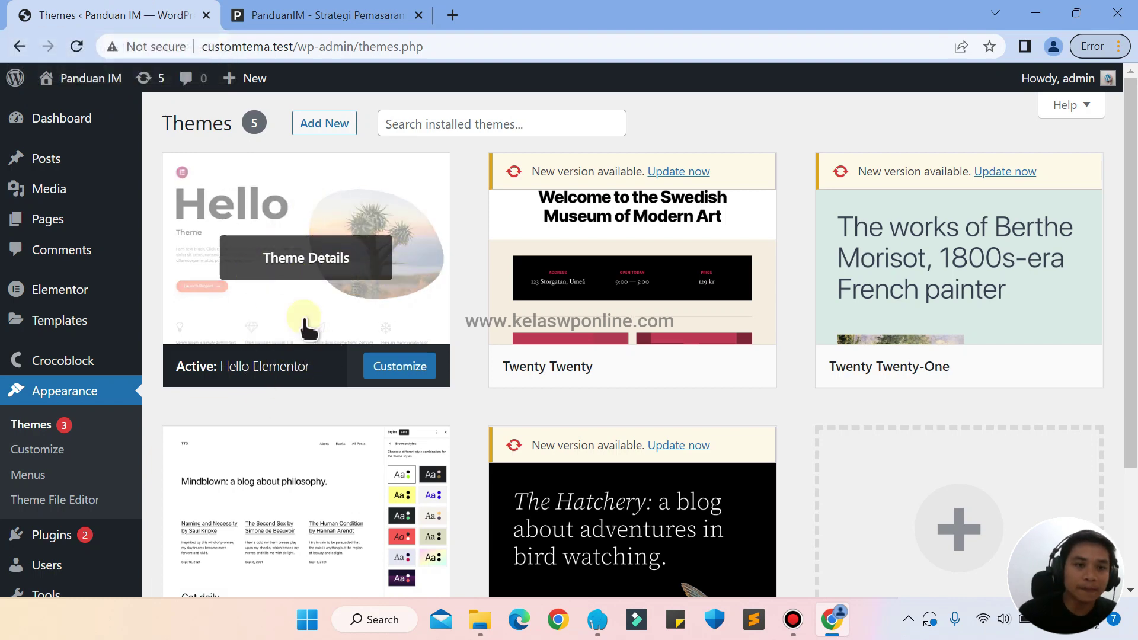
Look over the panduanim.com homepage as the design reference, and return to the WordPress Themes page
click(308, 10)
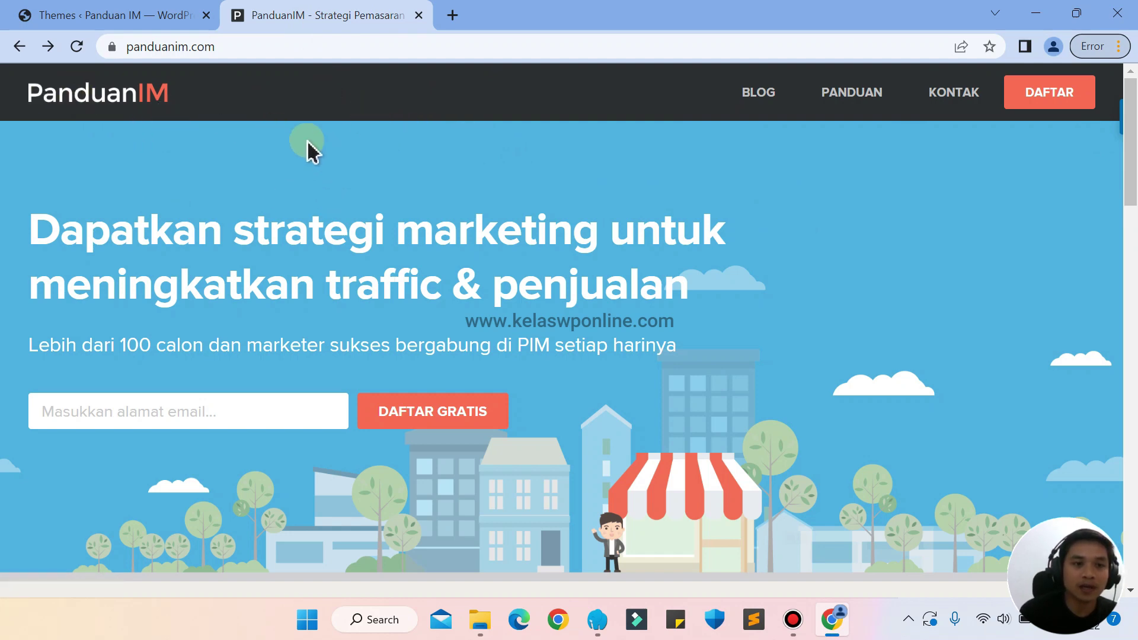
click(112, 13)
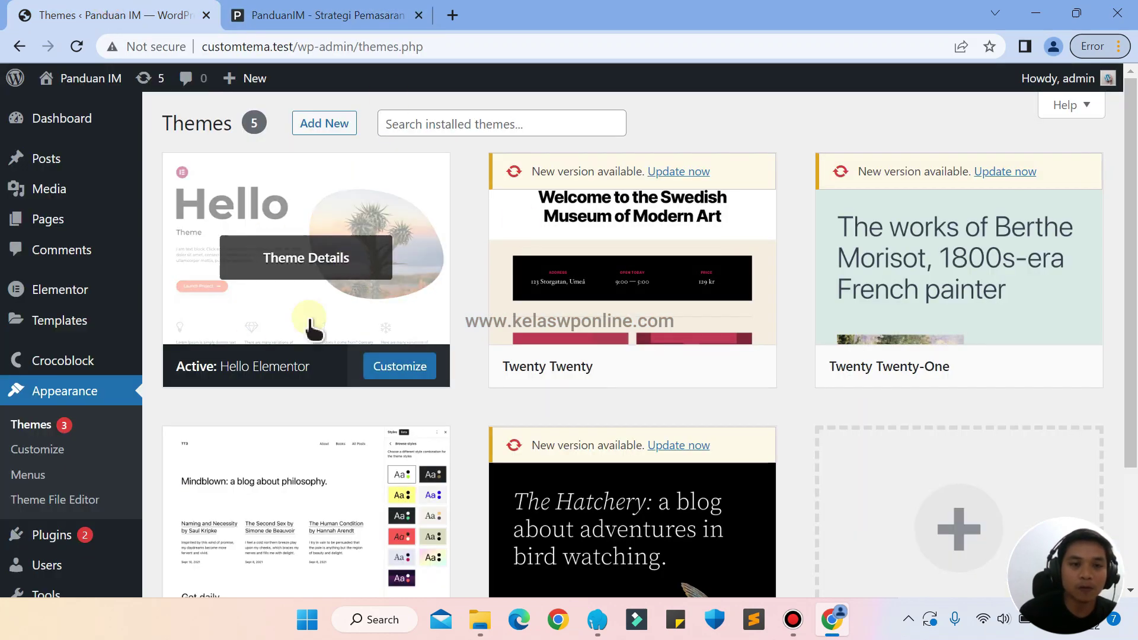
click(354, 19)
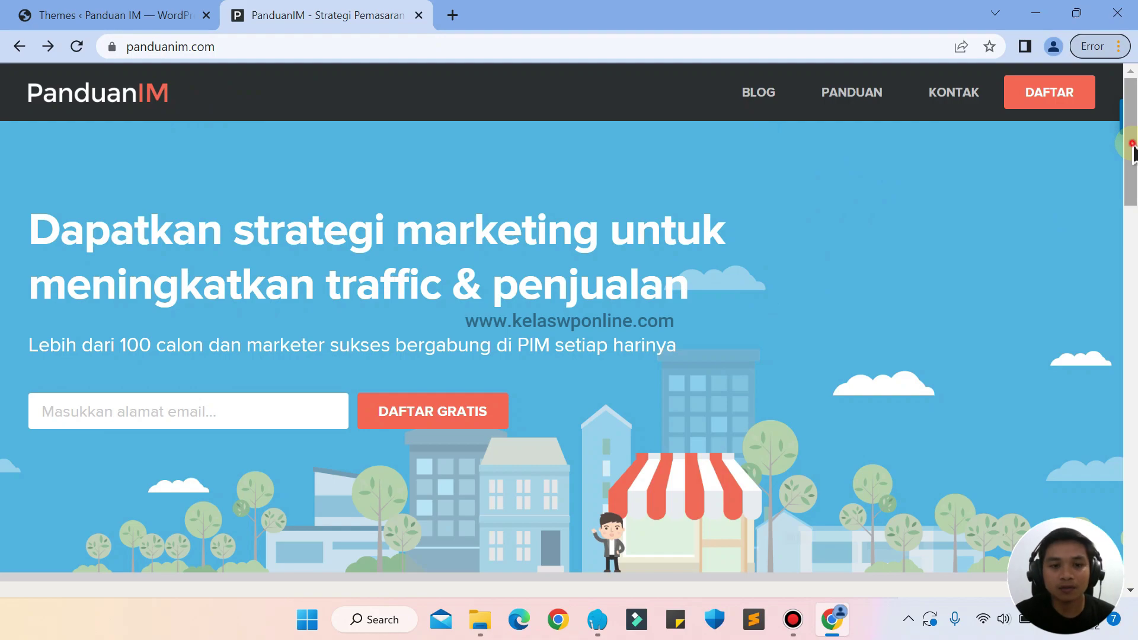
drag(1133, 151, 1125, 128)
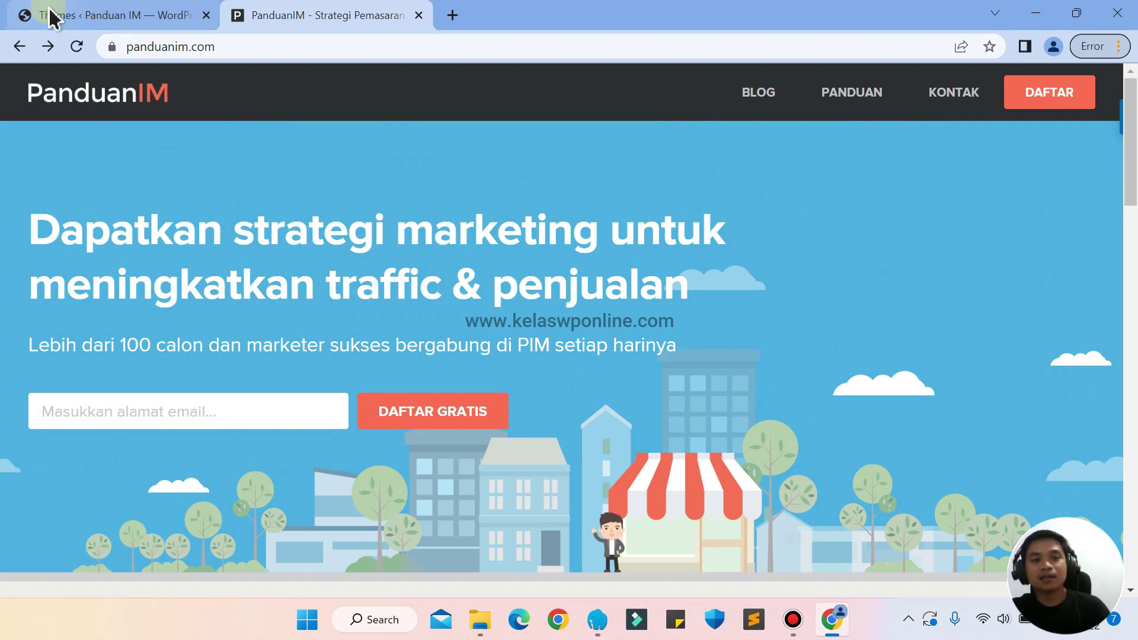
click(72, 14)
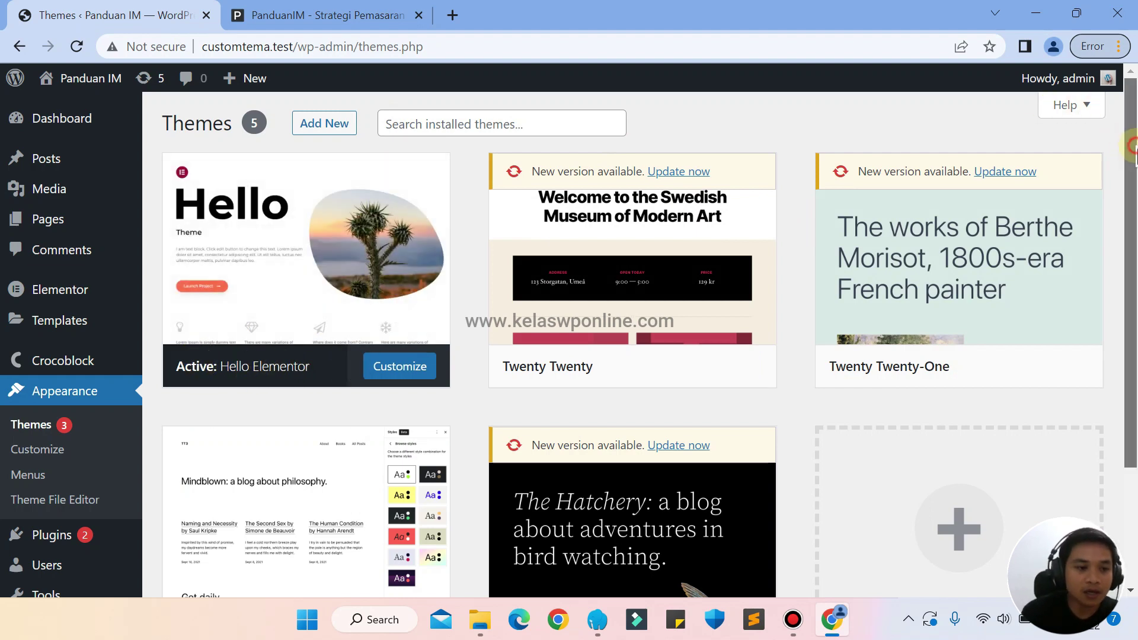
Open the installed plugins list and review all the plugins it contains
drag(1135, 155, 1129, 269)
mouse_move(41, 376)
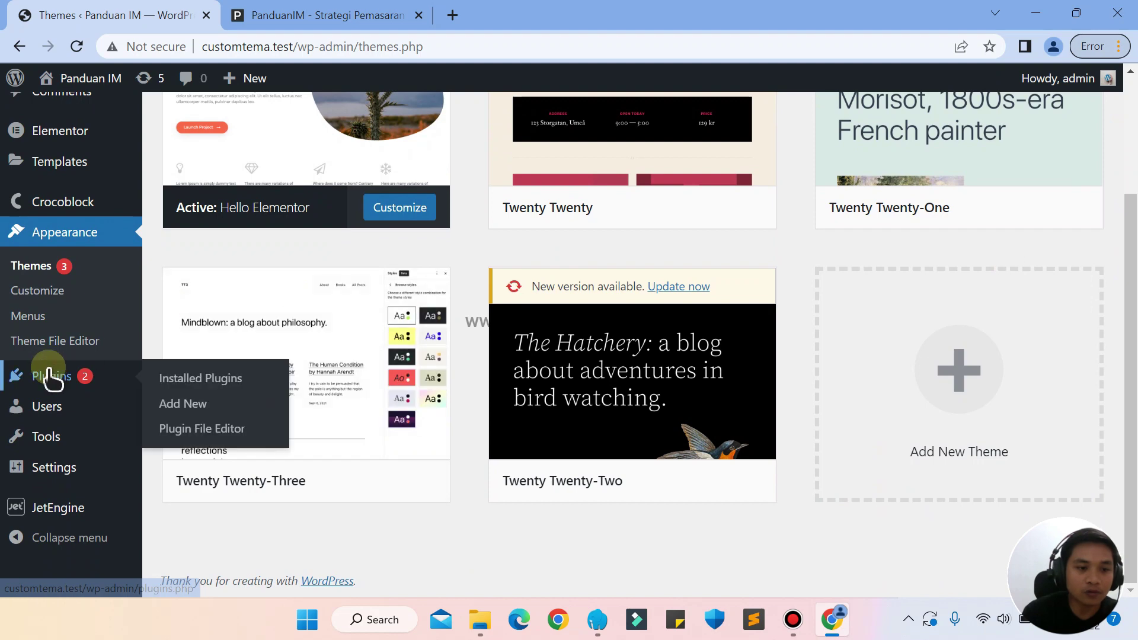
click(172, 380)
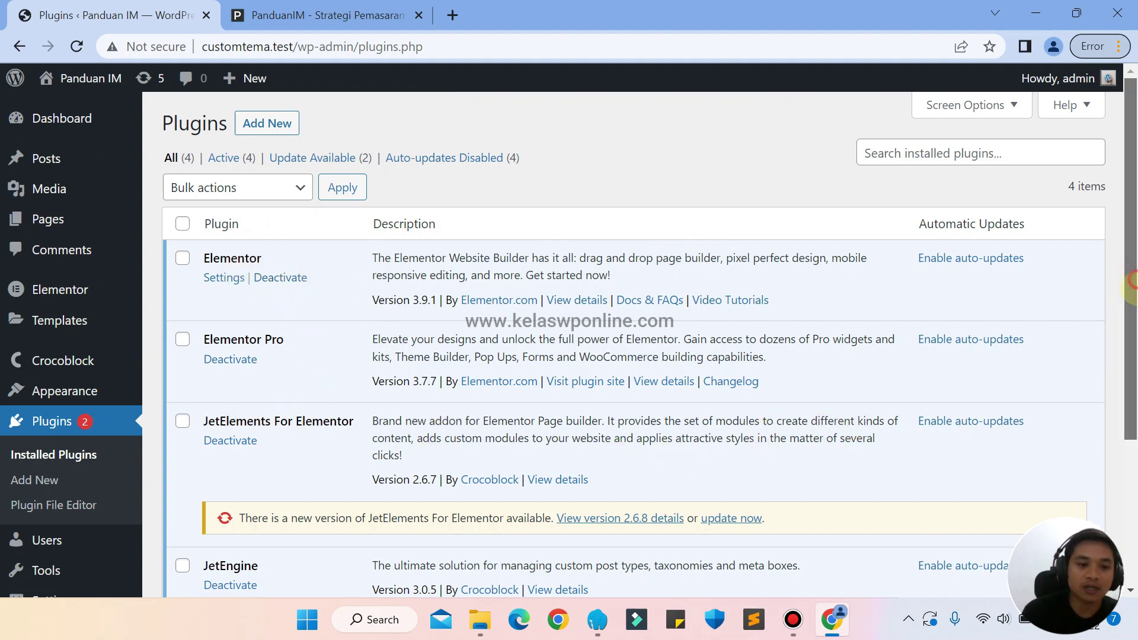
scroll(1131, 279, down, 3)
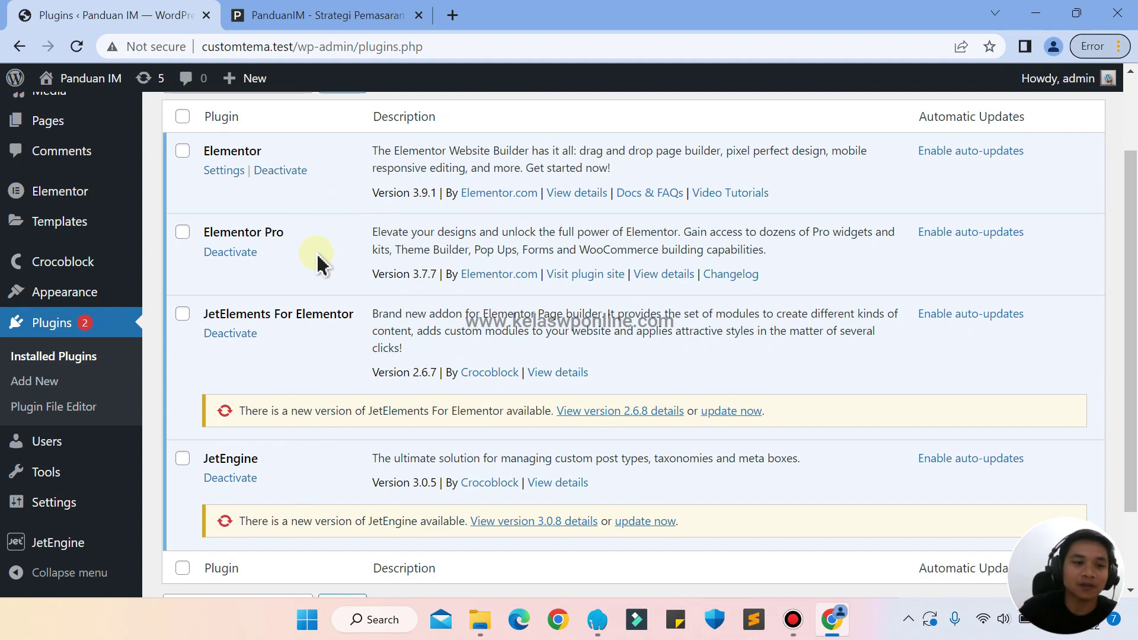
scroll(630, 230, up, 2)
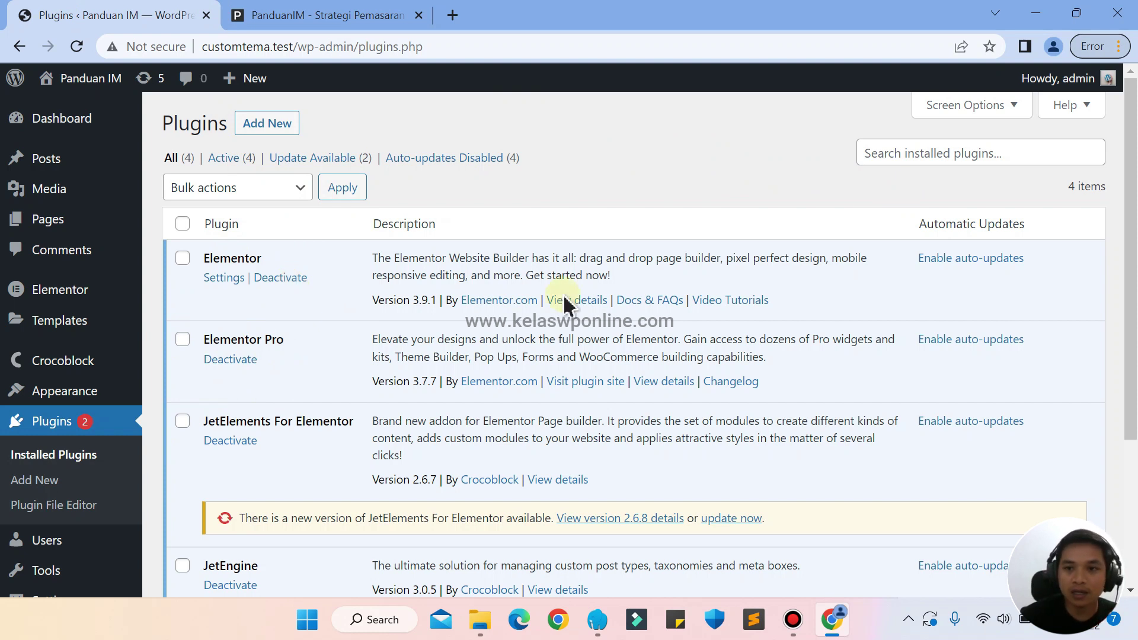
drag(1132, 283, 1128, 459)
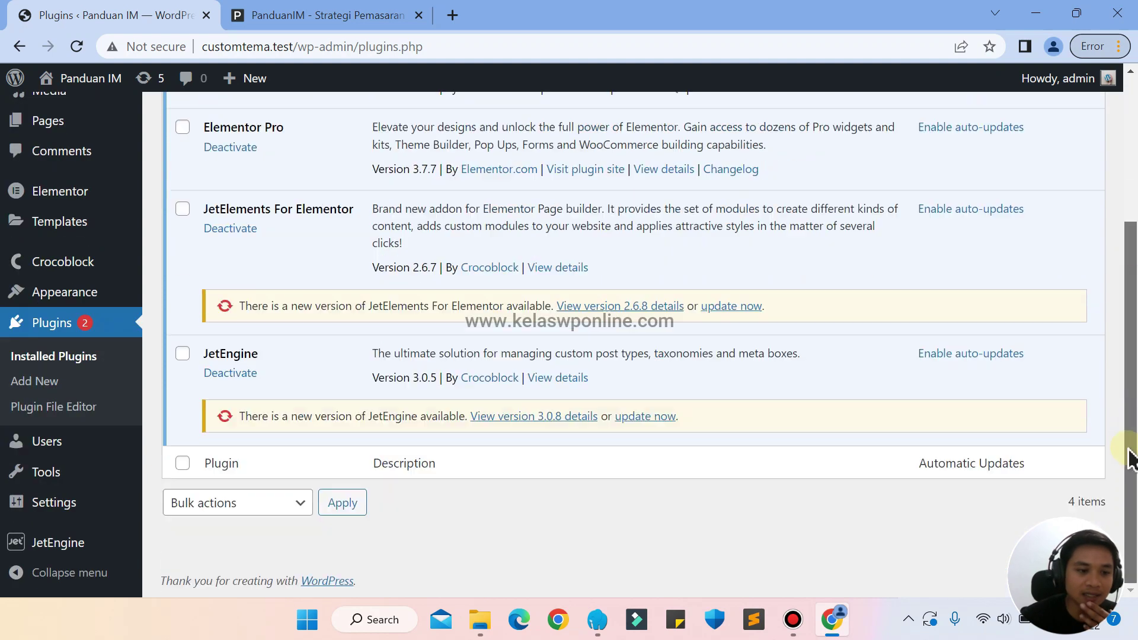
Open the Permalink Settings and save them with the Post name structure
mouse_move(15, 513)
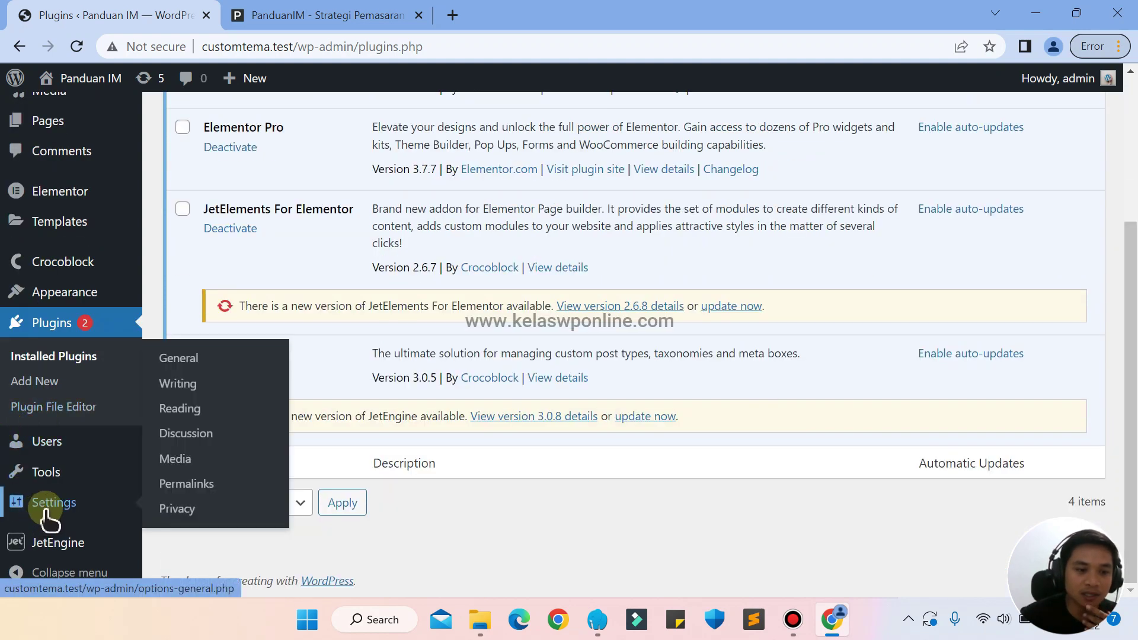
click(176, 490)
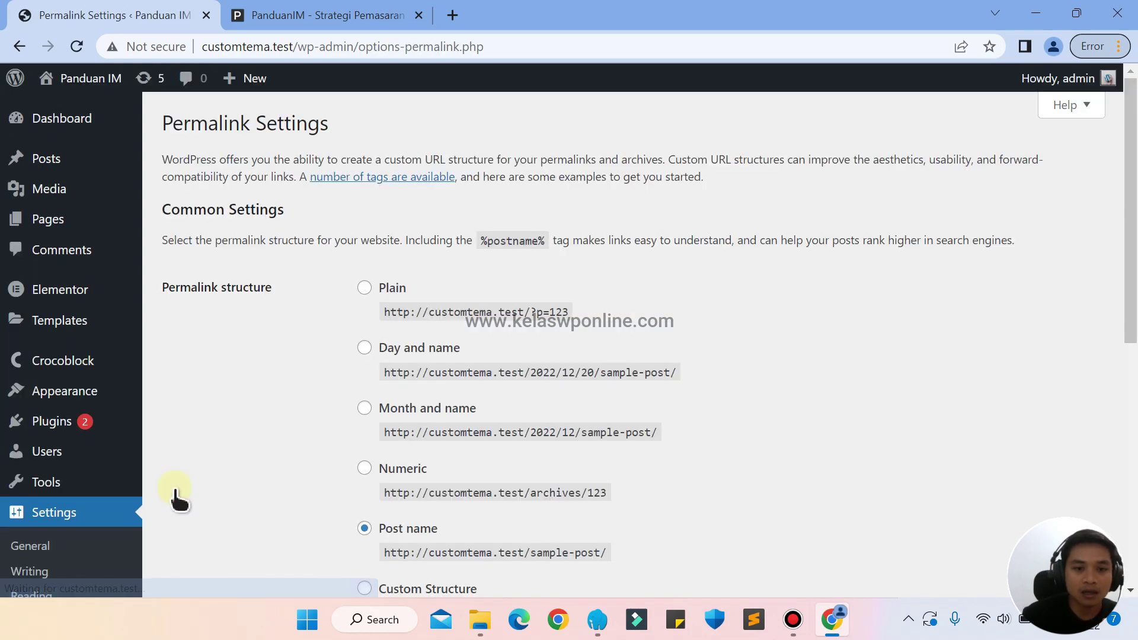
drag(1133, 290, 1132, 369)
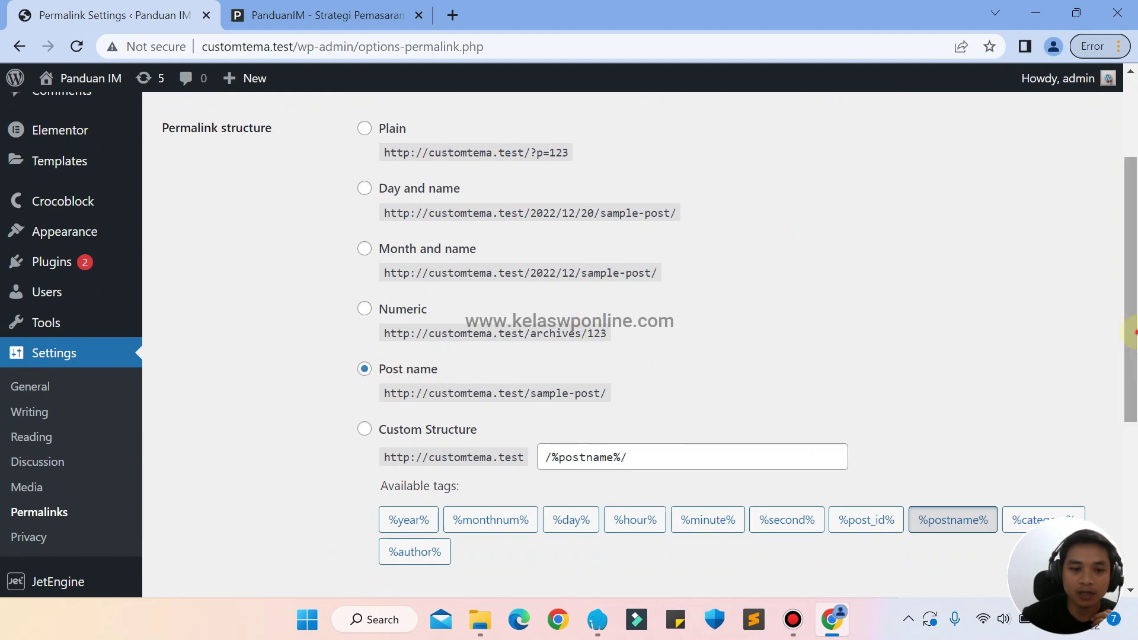
scroll(1130, 330, down, 5)
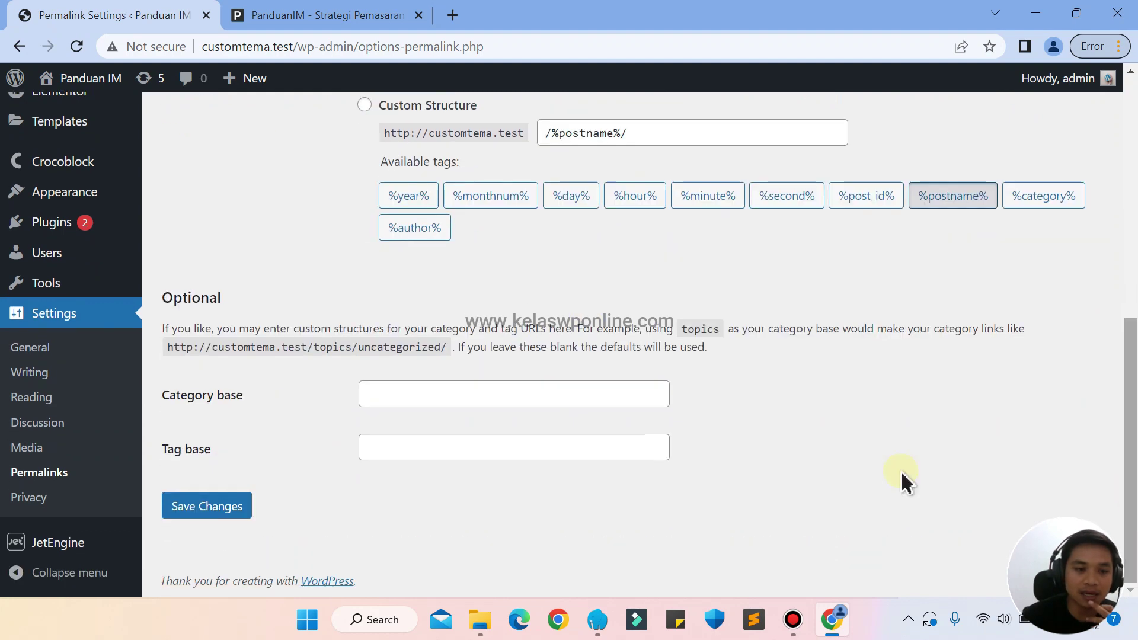
click(221, 512)
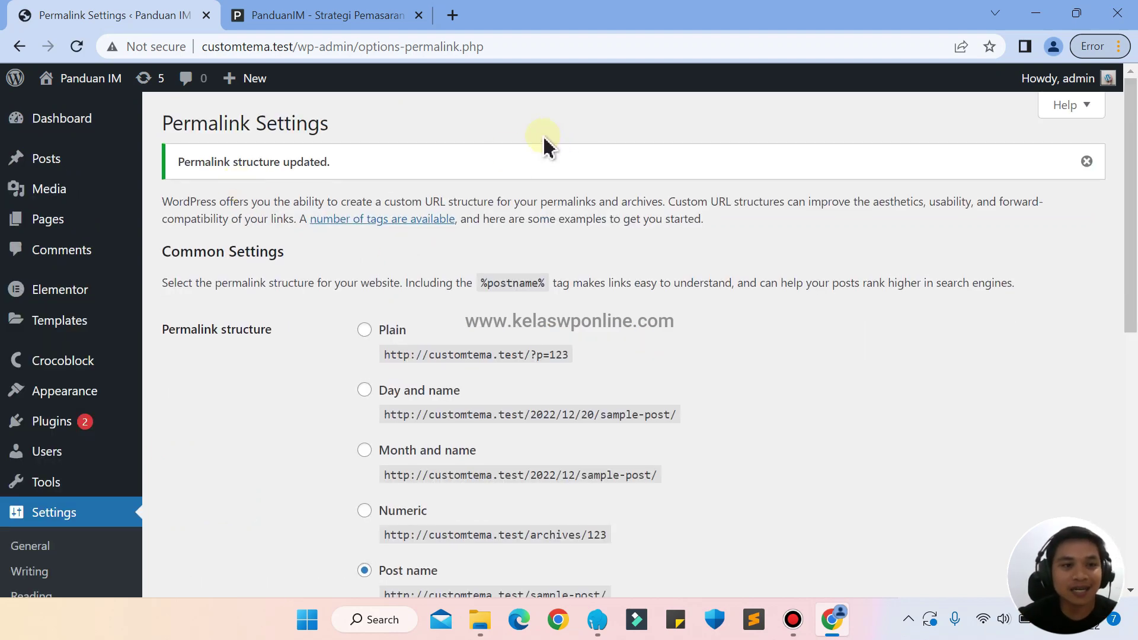
Inspect the PanduanIM logo in the panduanim.com header and show the page's source files in the developer tools
click(339, 16)
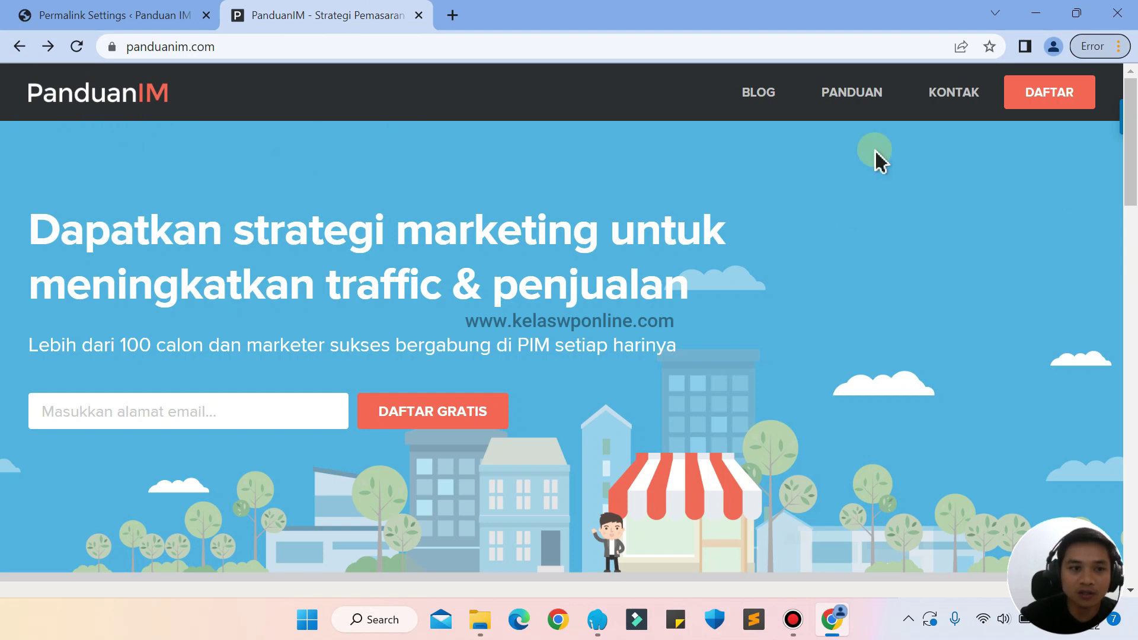
right_click(50, 94)
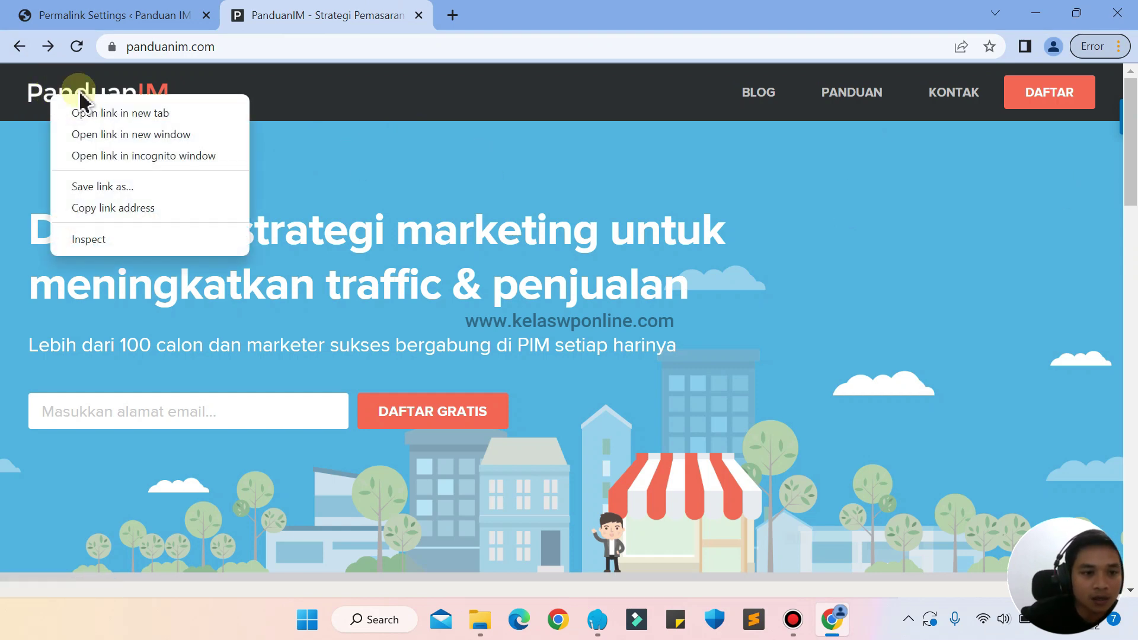
click(76, 241)
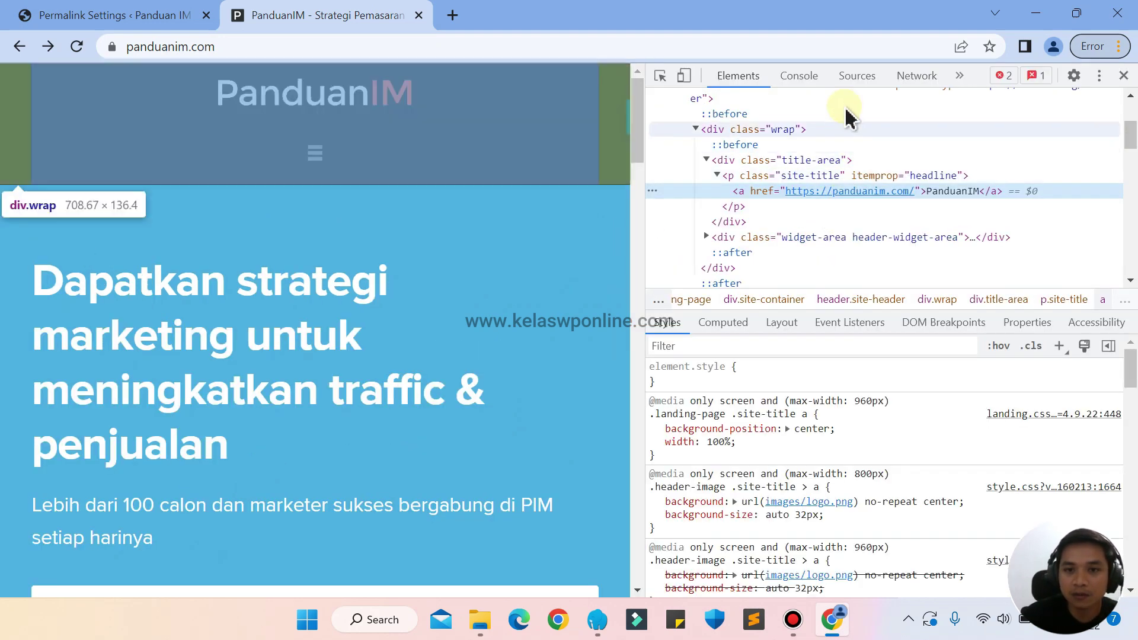
click(857, 76)
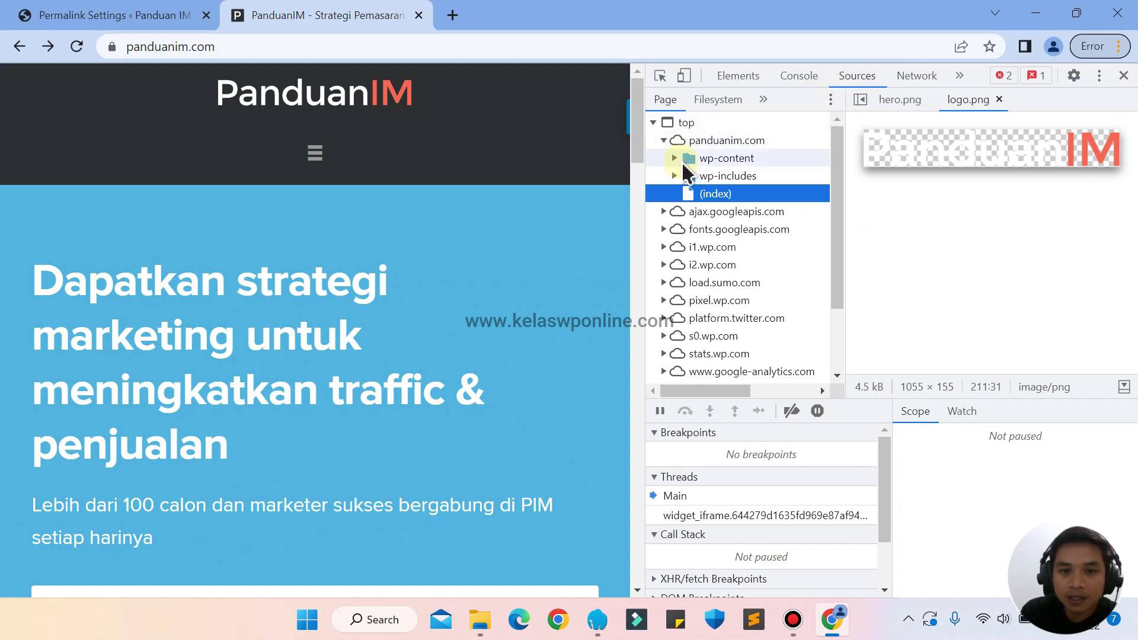
Find logo.png in the images folder of the genesis-sample theme under wp-content and save the image to the computer
click(673, 159)
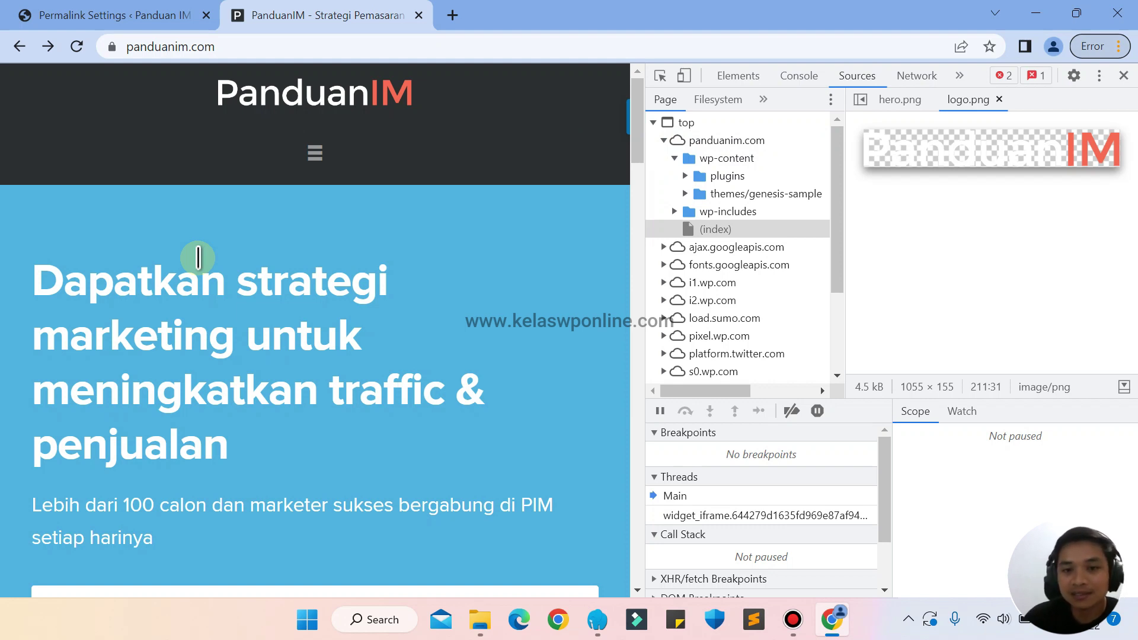
click(687, 194)
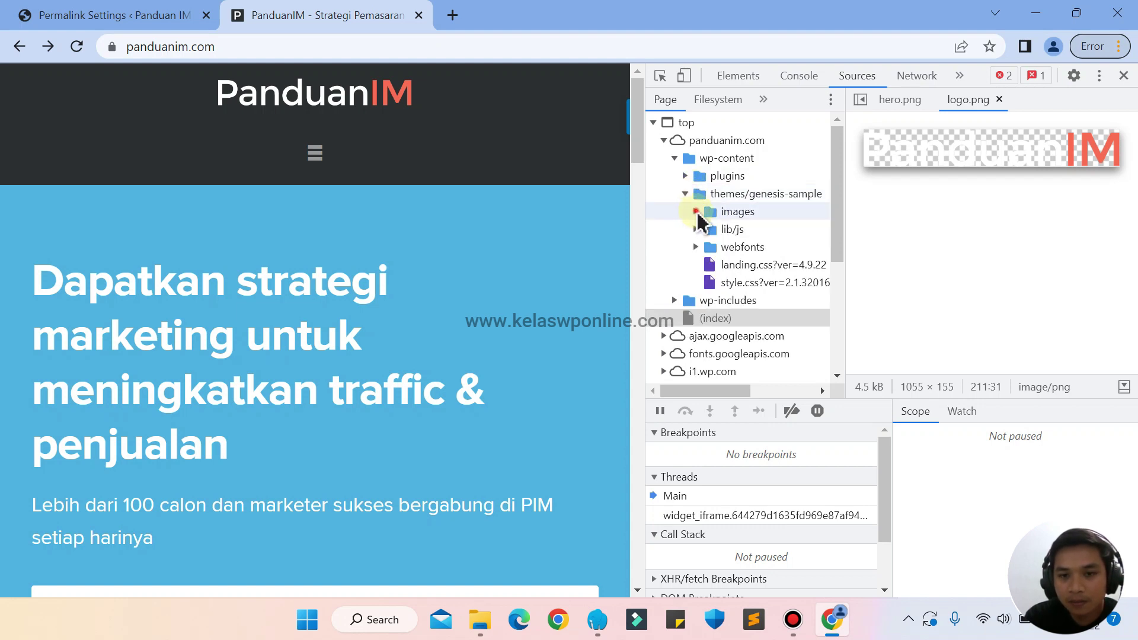
click(697, 213)
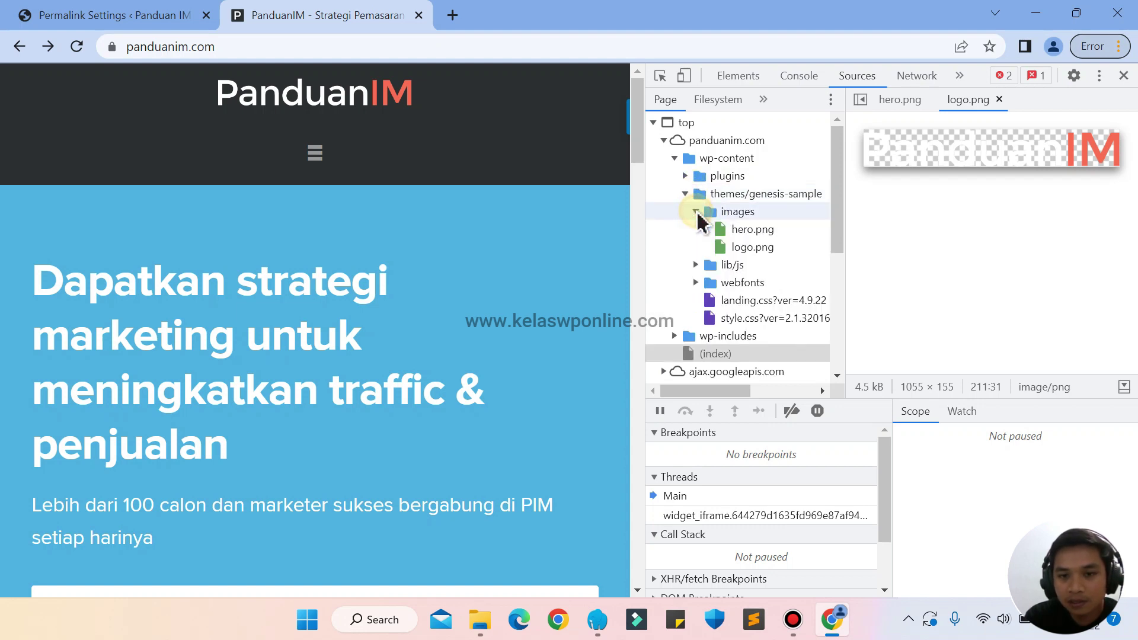
click(745, 248)
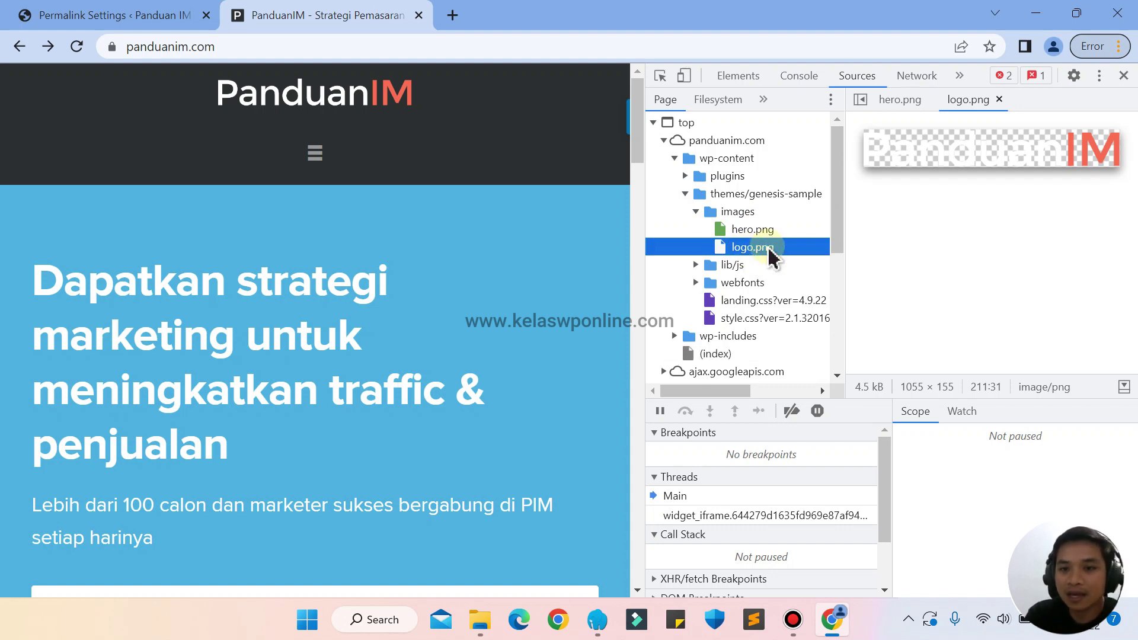
right_click(956, 152)
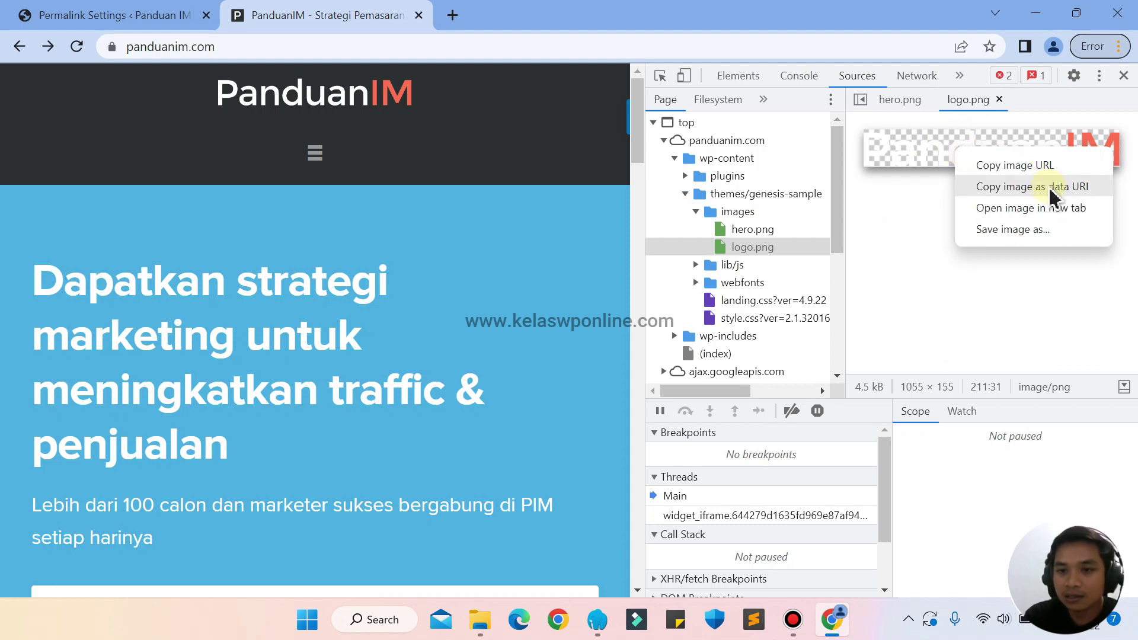
click(996, 229)
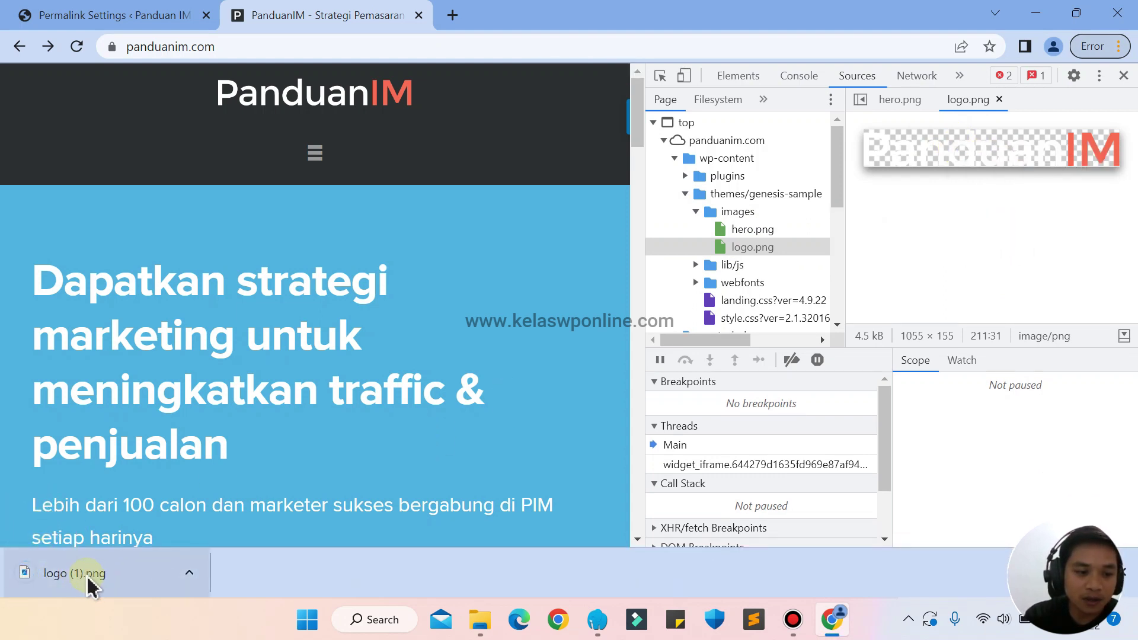
Show the downloaded logo file in its folder, check the folder path, and return to the WordPress Permalink Settings page
click(201, 578)
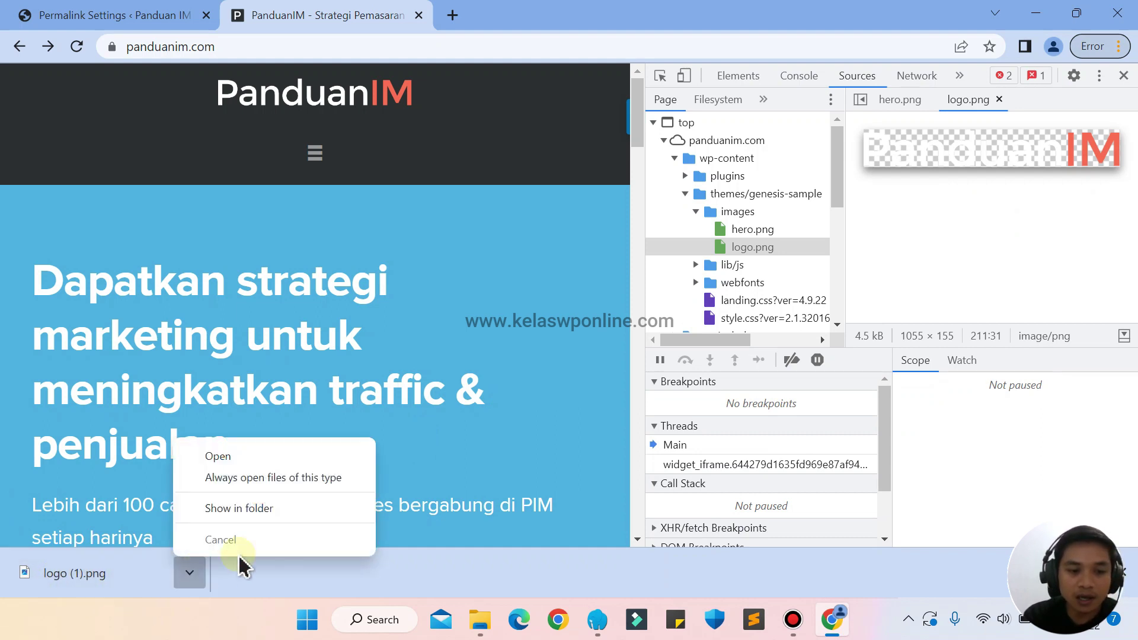
click(285, 507)
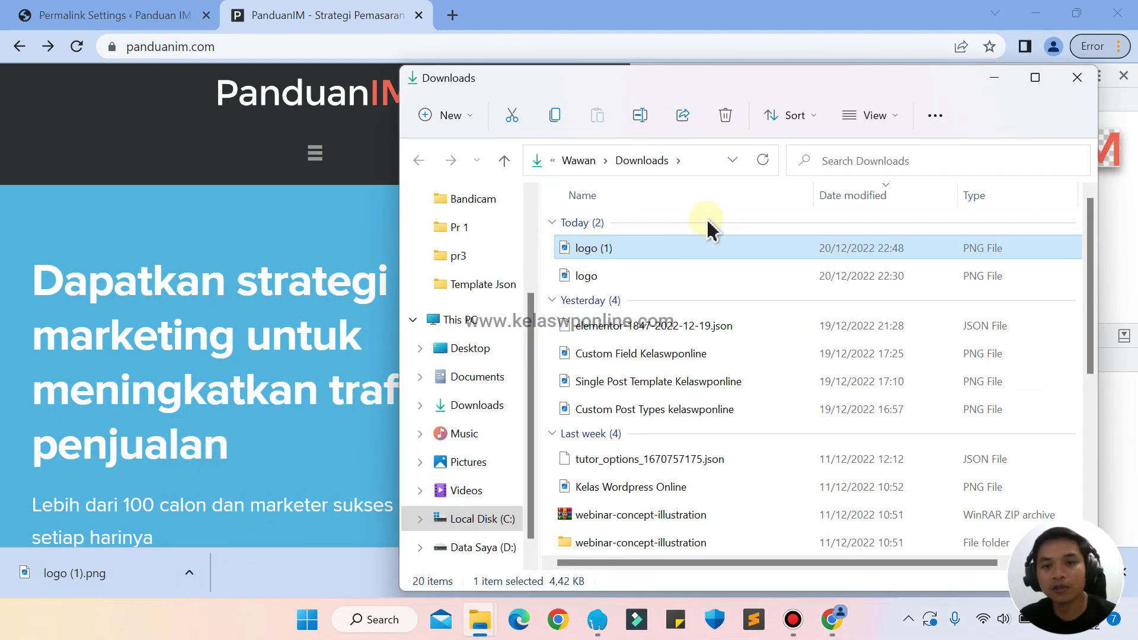
click(702, 161)
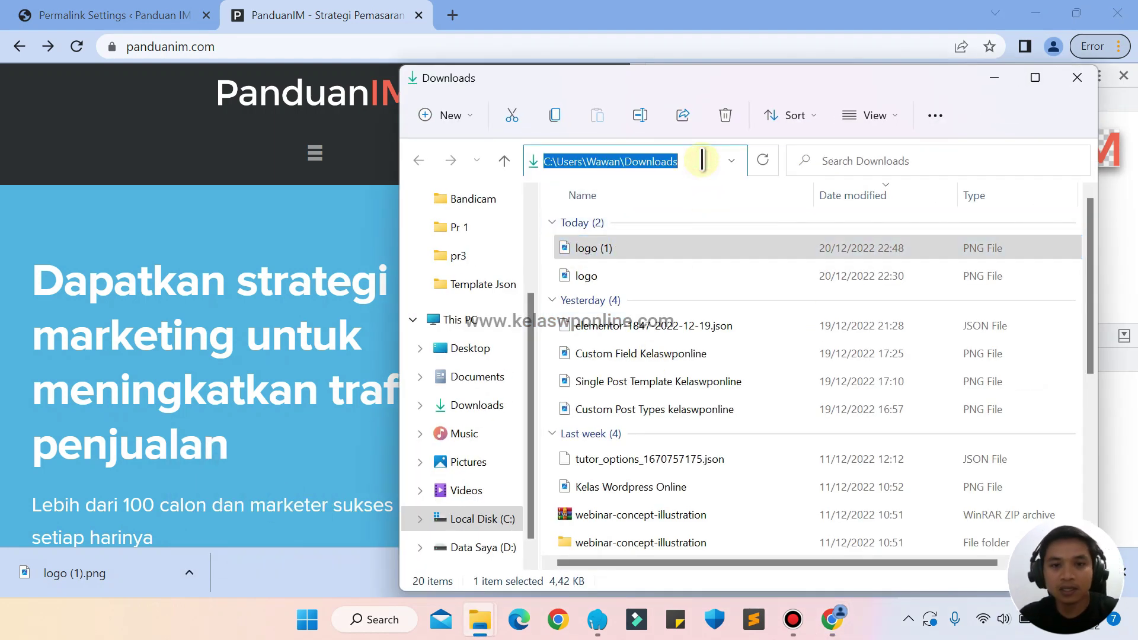
click(312, 18)
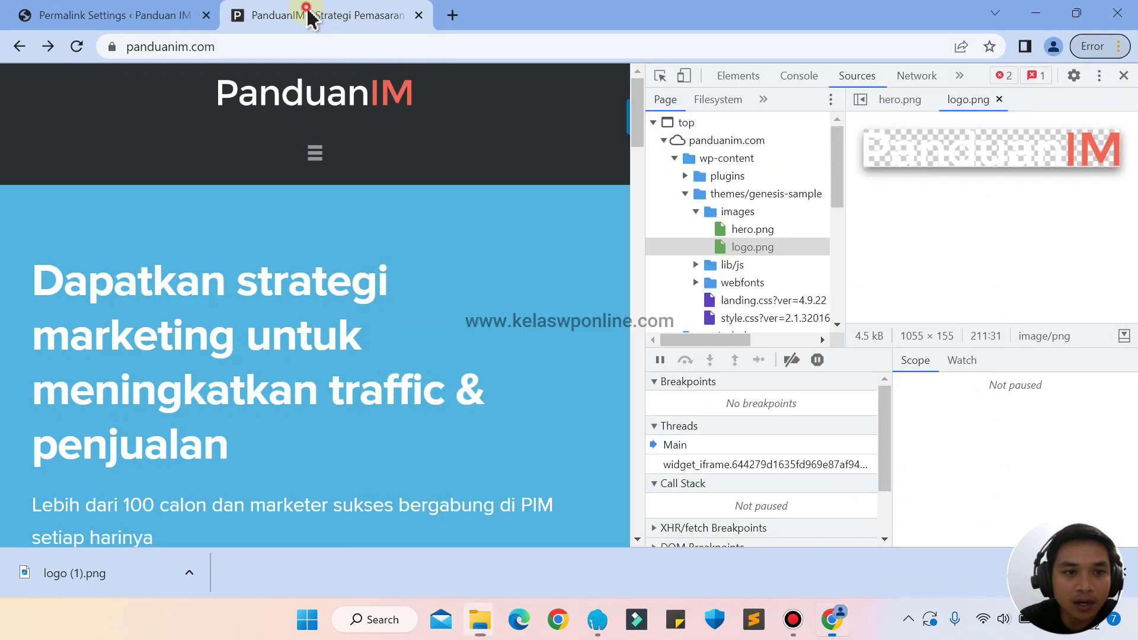
click(26, 18)
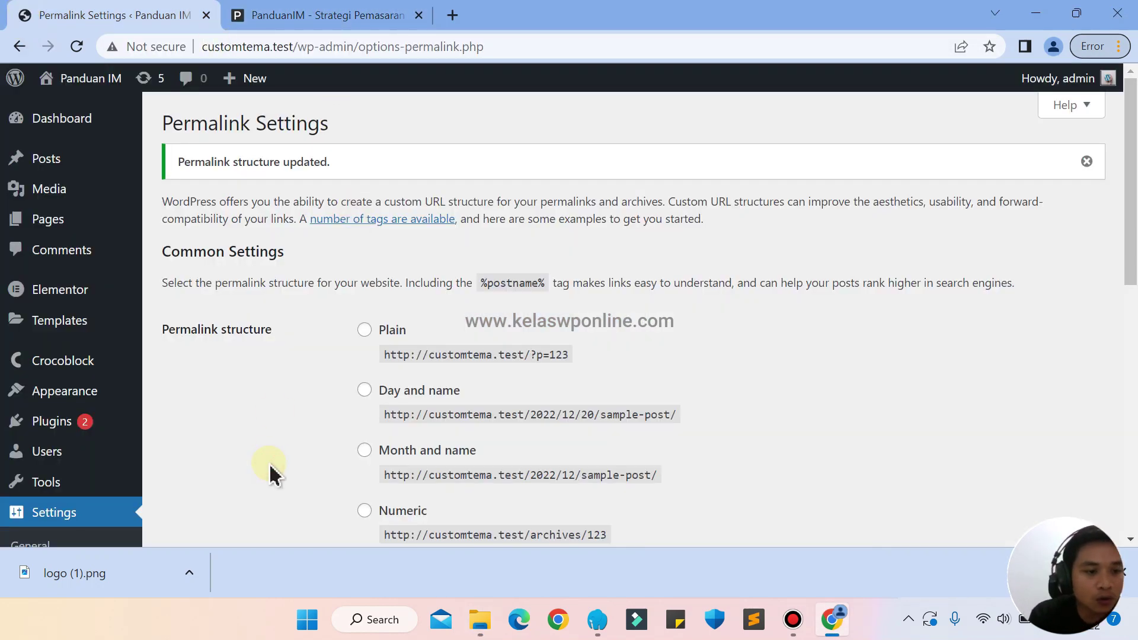
Open the theme customizer's Site Identity settings and upload logo.png from Downloads as the site logo, skipping cropping
mouse_move(51, 396)
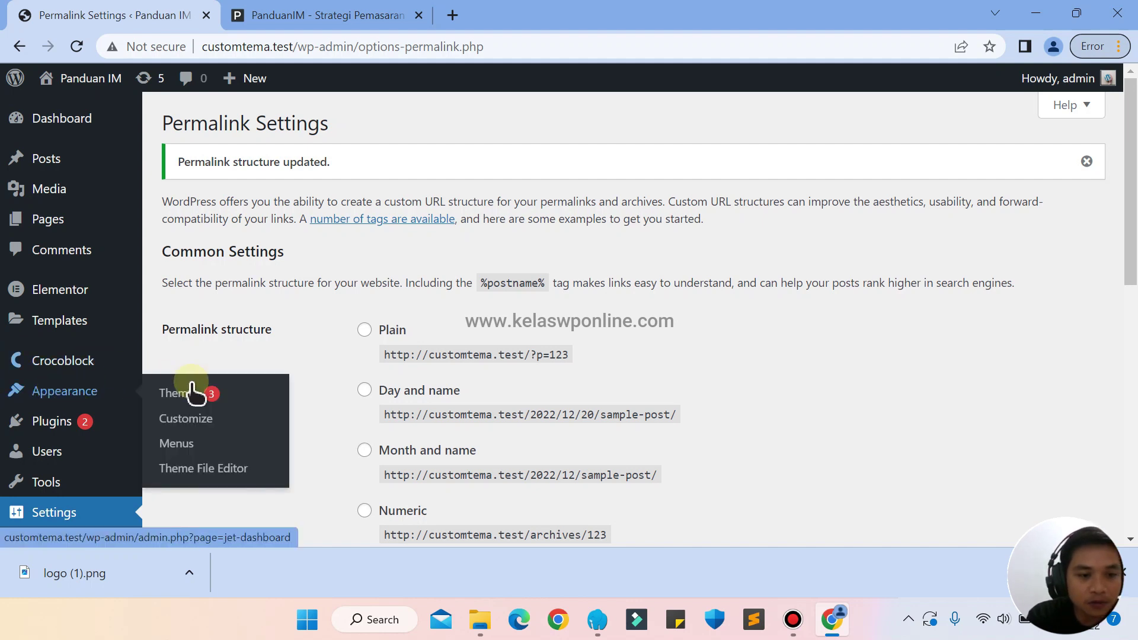
click(189, 420)
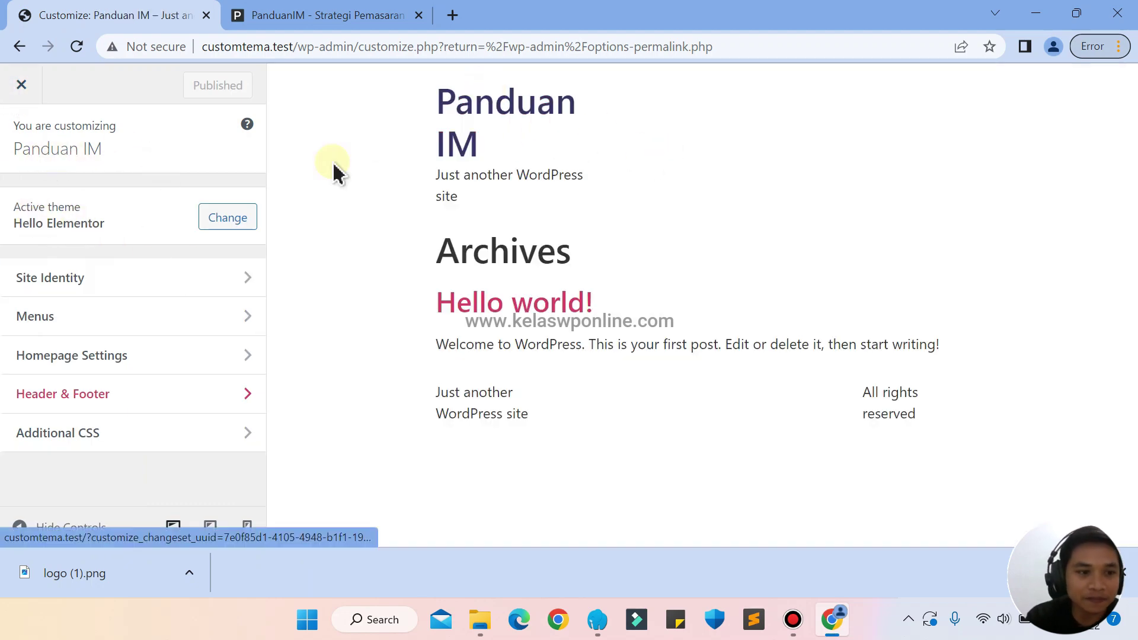
click(20, 279)
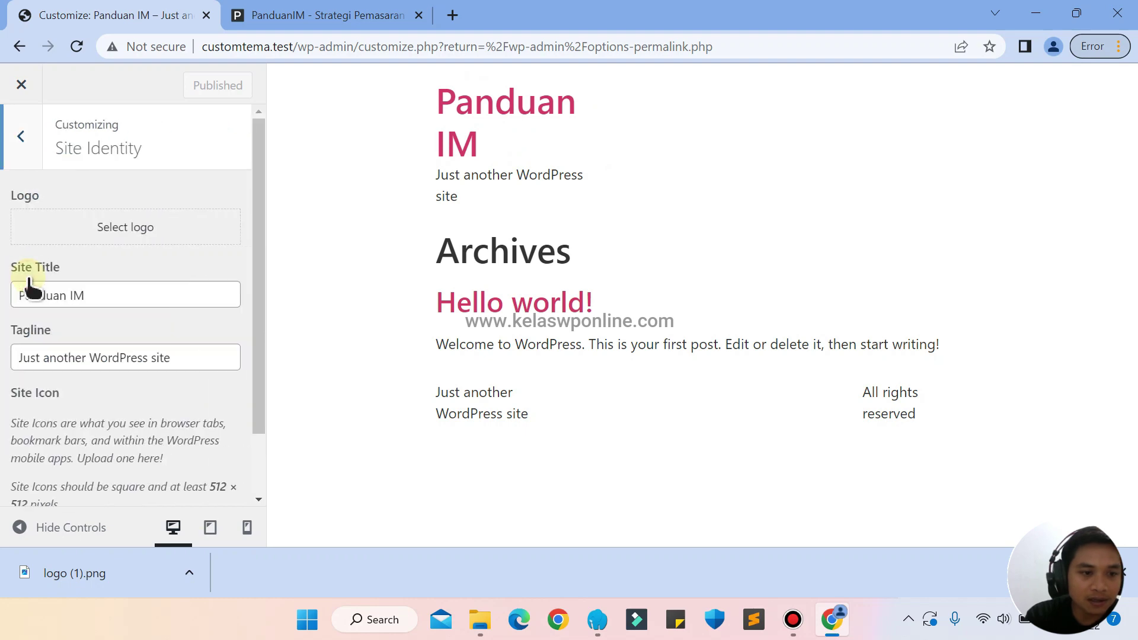
click(143, 227)
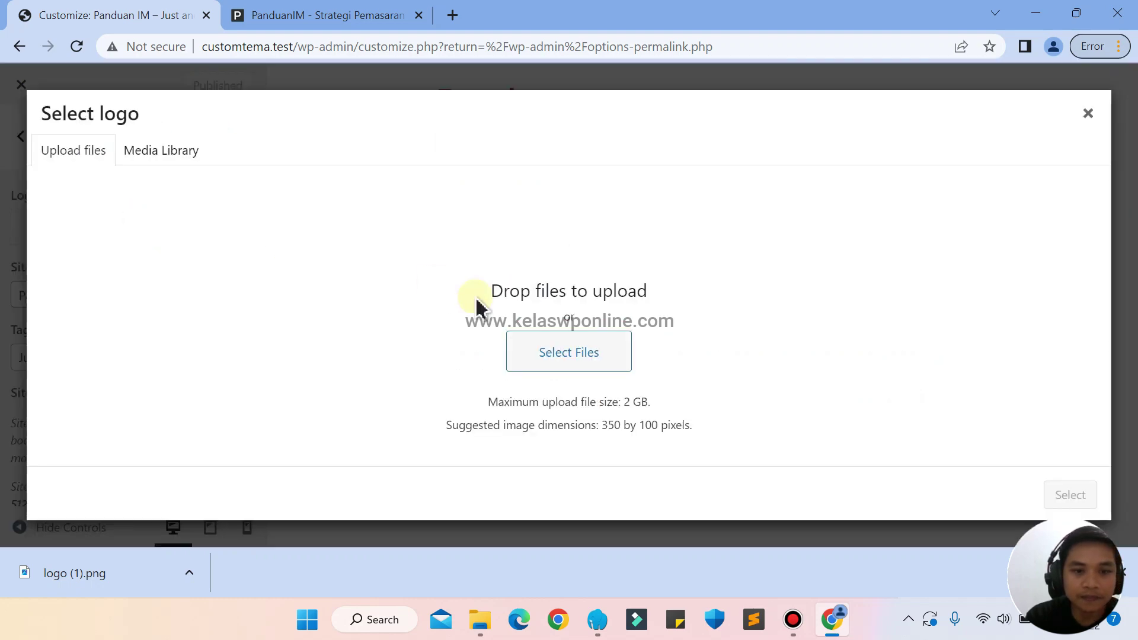
click(569, 350)
click(218, 193)
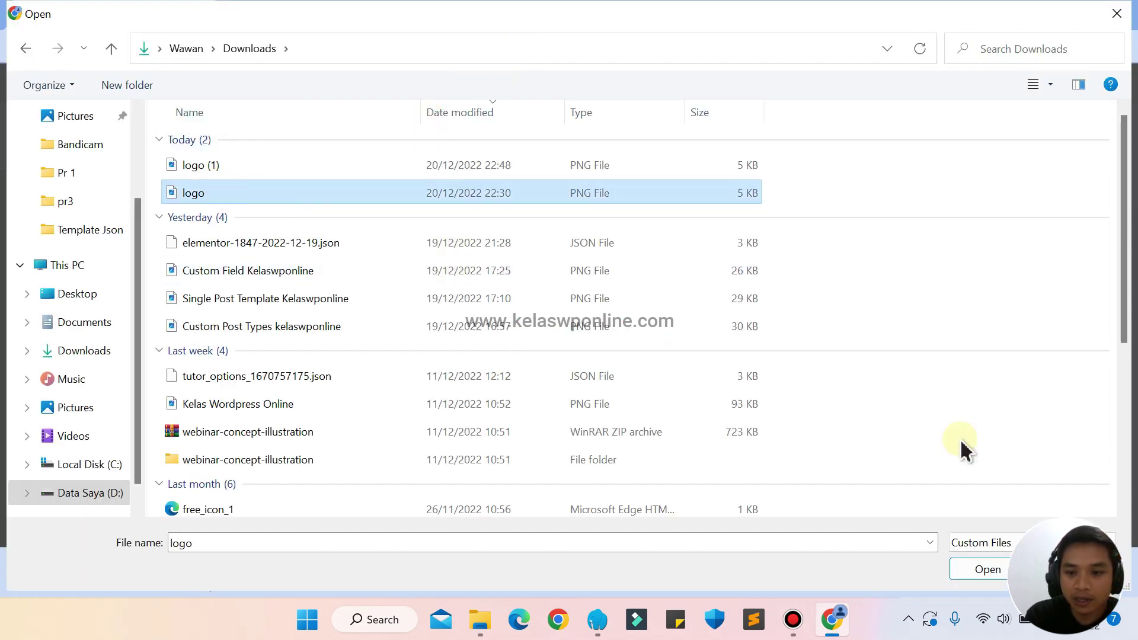
click(985, 571)
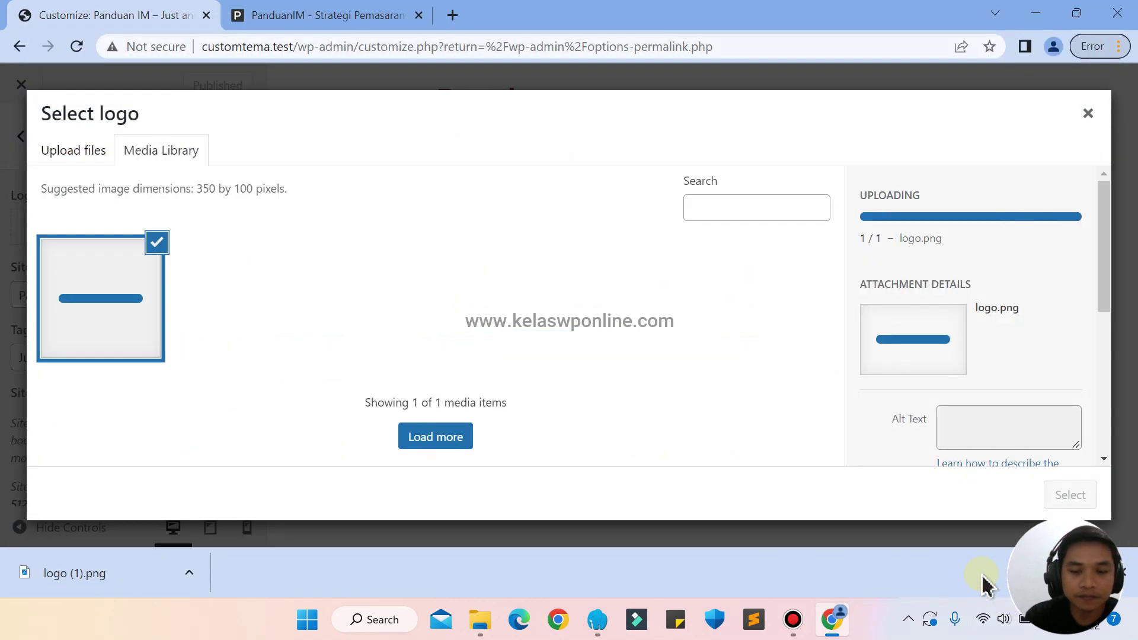
click(1123, 573)
click(1067, 546)
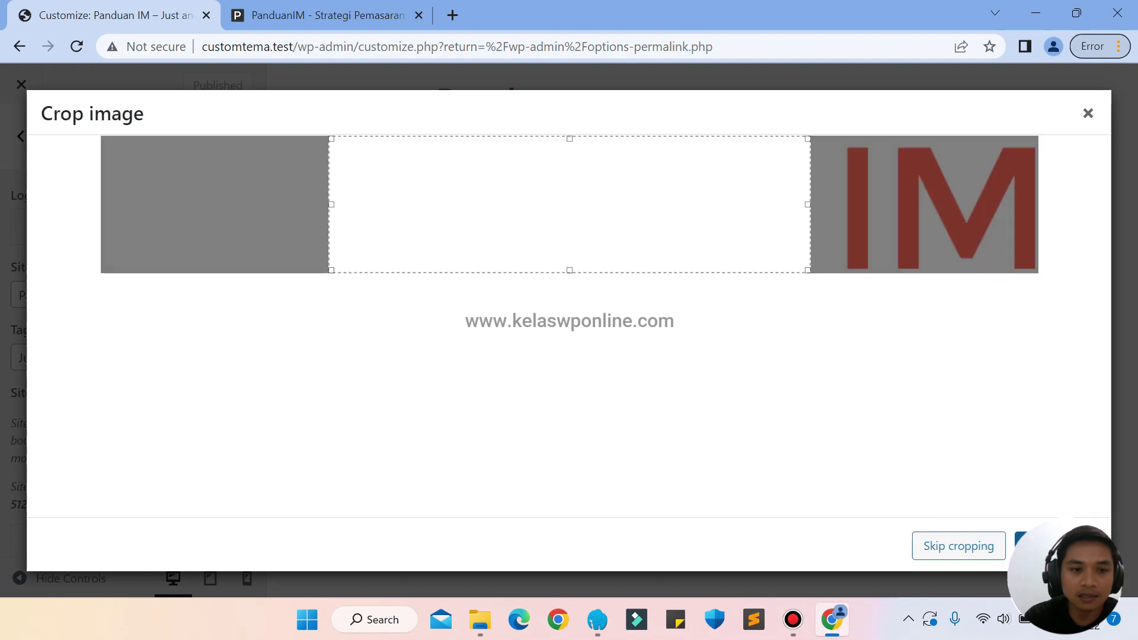
click(966, 551)
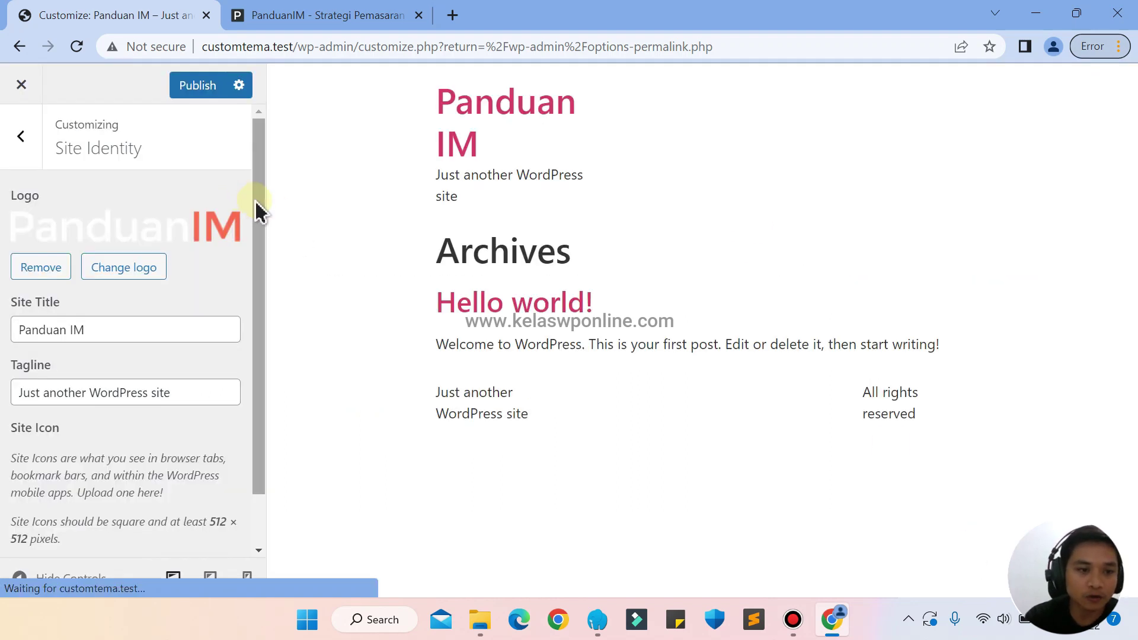
Replace the tagline with "Strategi Pemasaran Online", publish the Site Identity changes and leave the customizer
drag(257, 213, 257, 326)
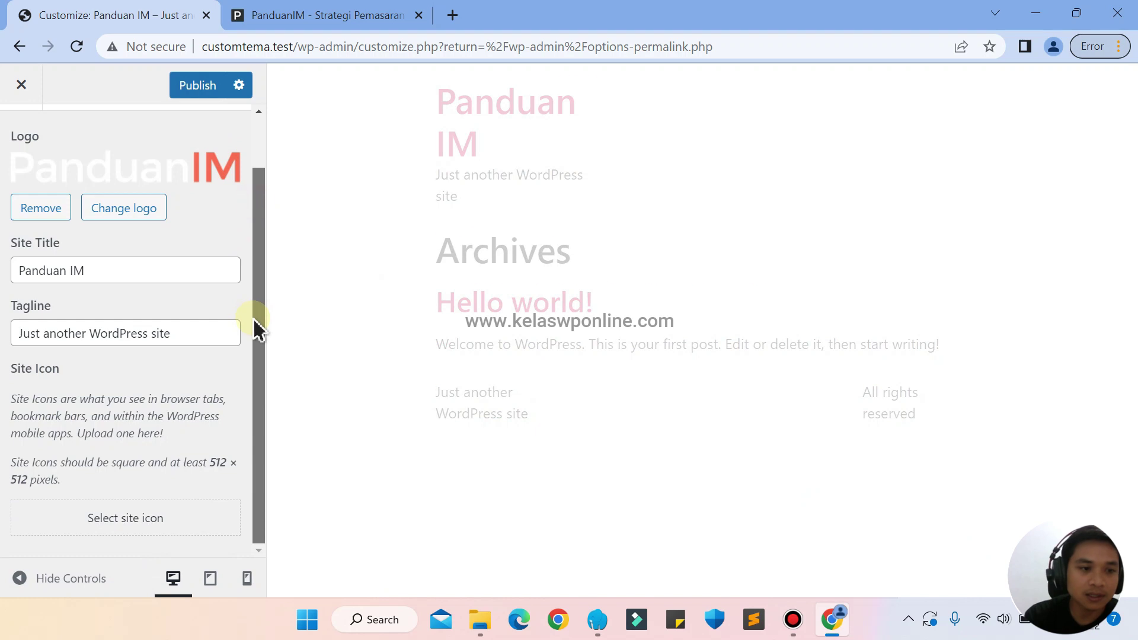
click(200, 344)
key(BackSpace)
key(BackSpace)
key(BackSpace)
key(BackSpace)
key(BackSpace)
key(BackSpace)
key(BackSpace)
key(BackSpace)
key(BackSpace)
key(BackSpace)
key(BackSpace)
key(BackSpace)
key(BackSpace)
key(BackSpace)
key(BackSpace)
key(BackSpace)
key(BackSpace)
key(BackSpace)
key(BackSpace)
key(BackSpace)
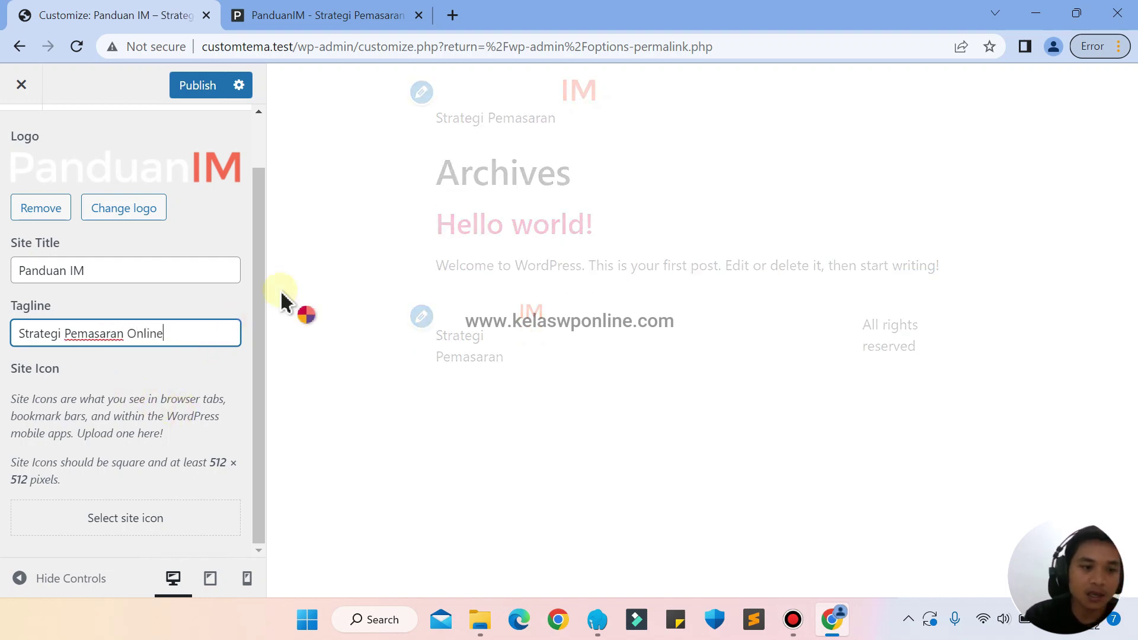
click(202, 88)
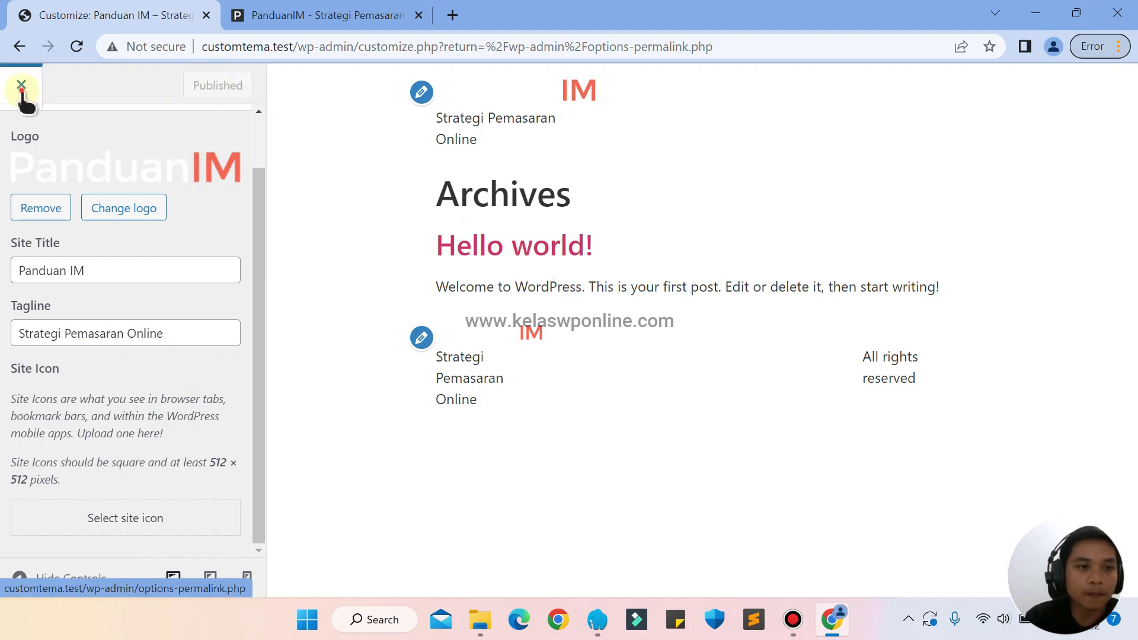
click(22, 88)
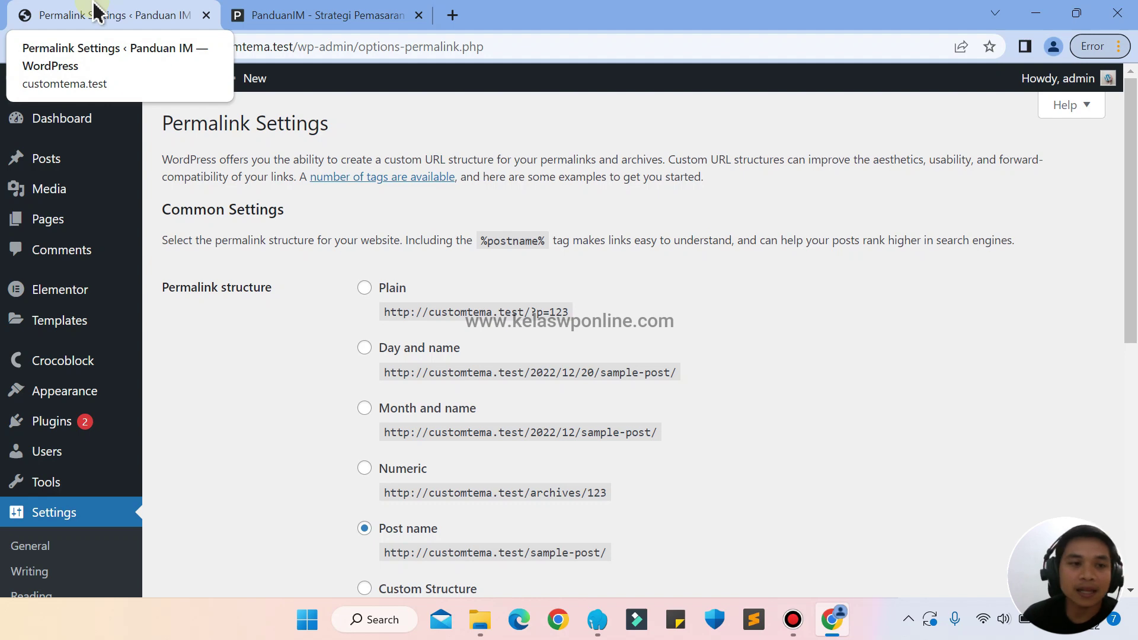
Close the developer tools on panduanim.com and examine the page layout from the header down to the footer
click(323, 14)
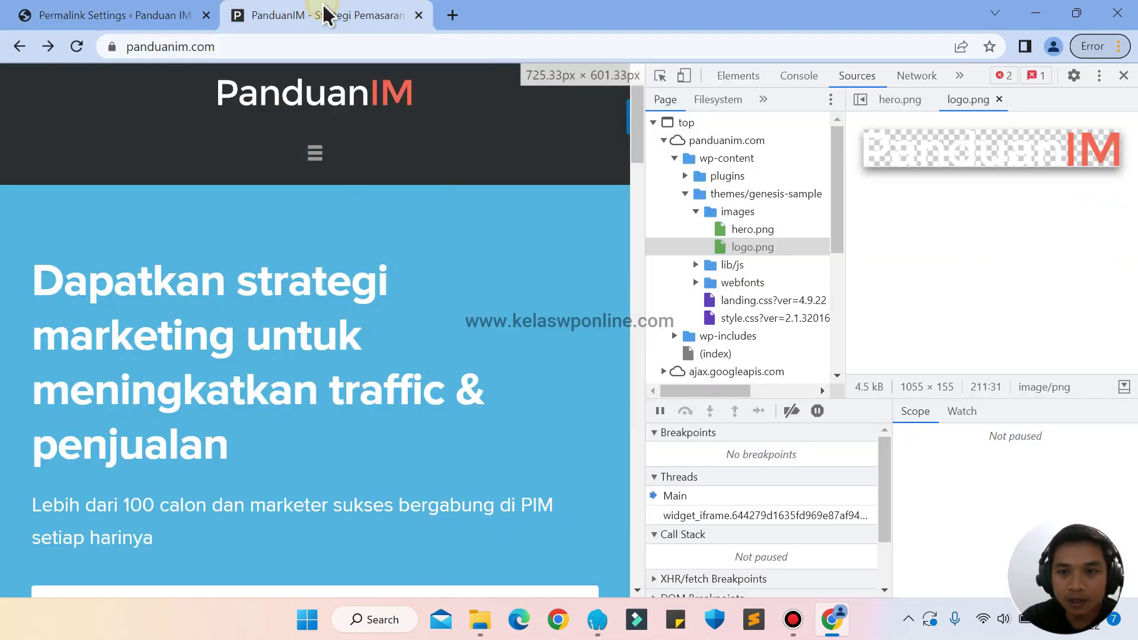
click(1123, 76)
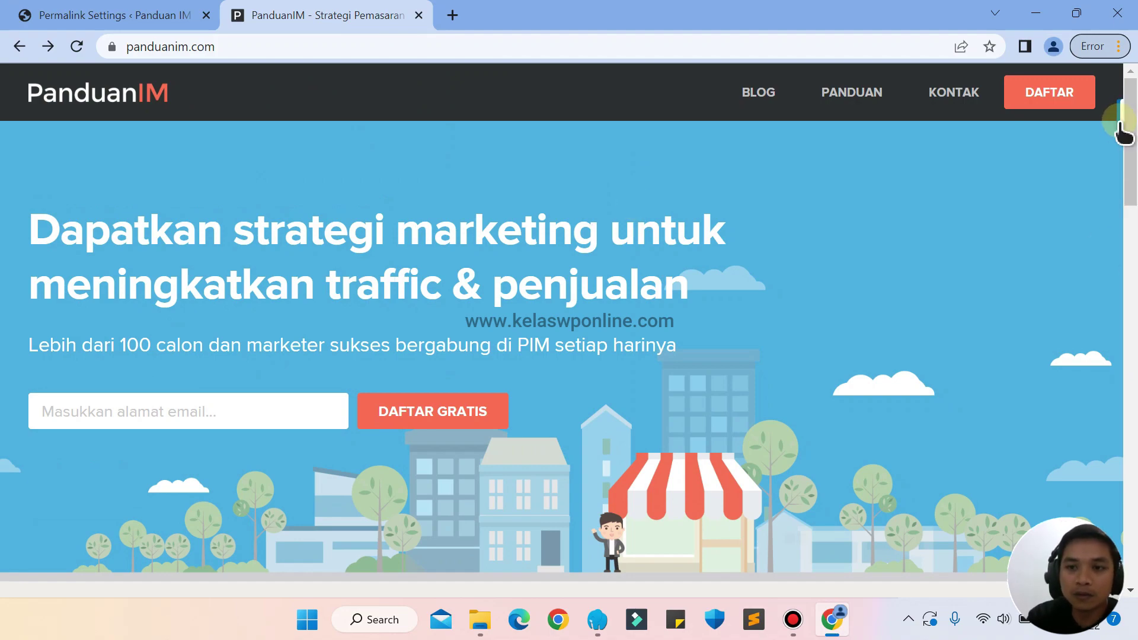
mouse_move(1130, 123)
mouse_down()
mouse_move(1131, 426)
mouse_move(1129, 116)
mouse_up()
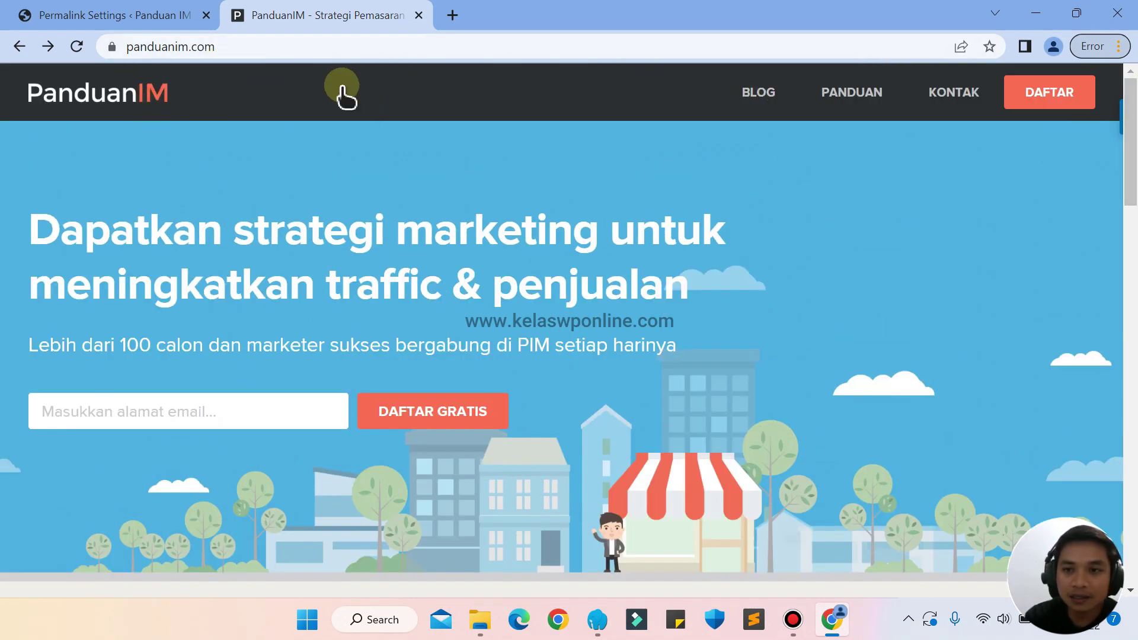
click(1126, 508)
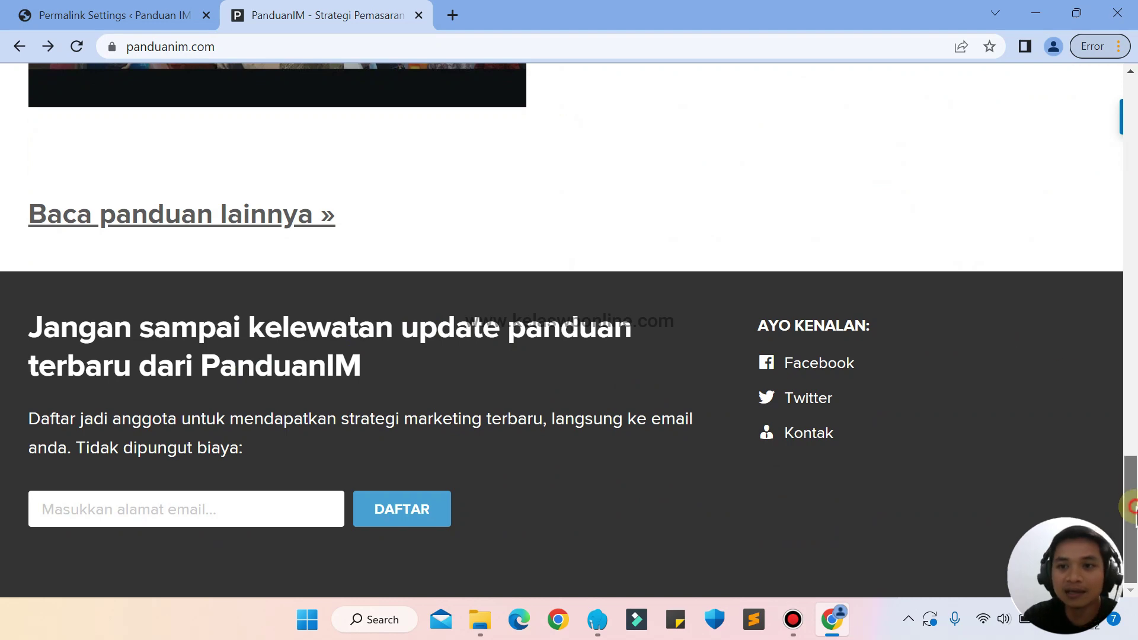
drag(1132, 507, 1132, 130)
Visit the customtema.test front page from the dashboard in a new tab to check its logo and tagline
click(80, 12)
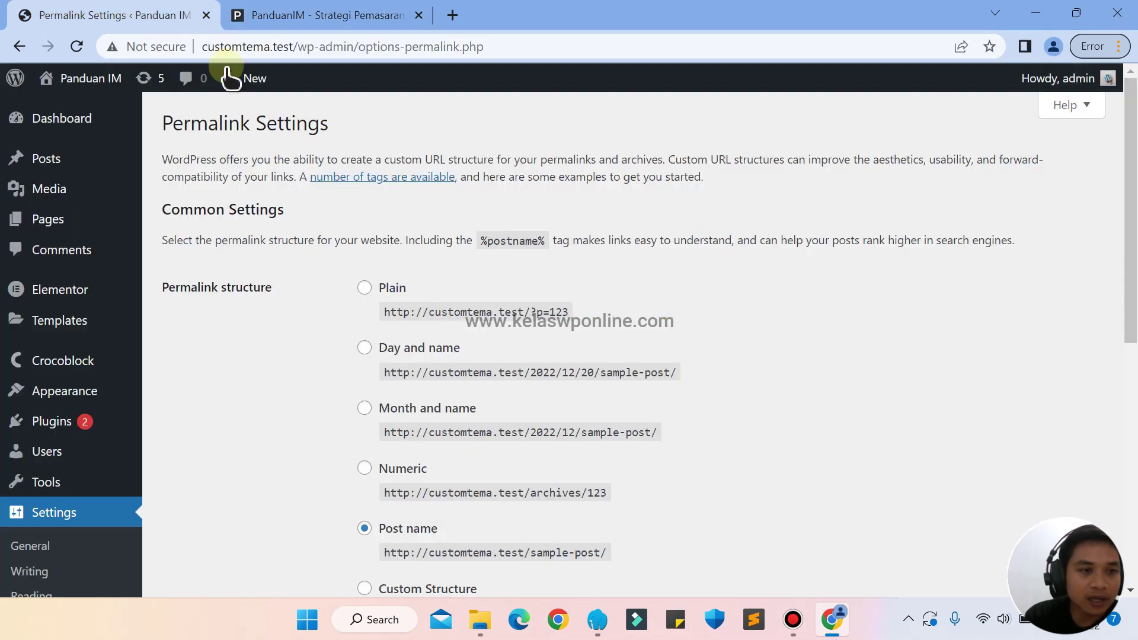
mouse_move(89, 89)
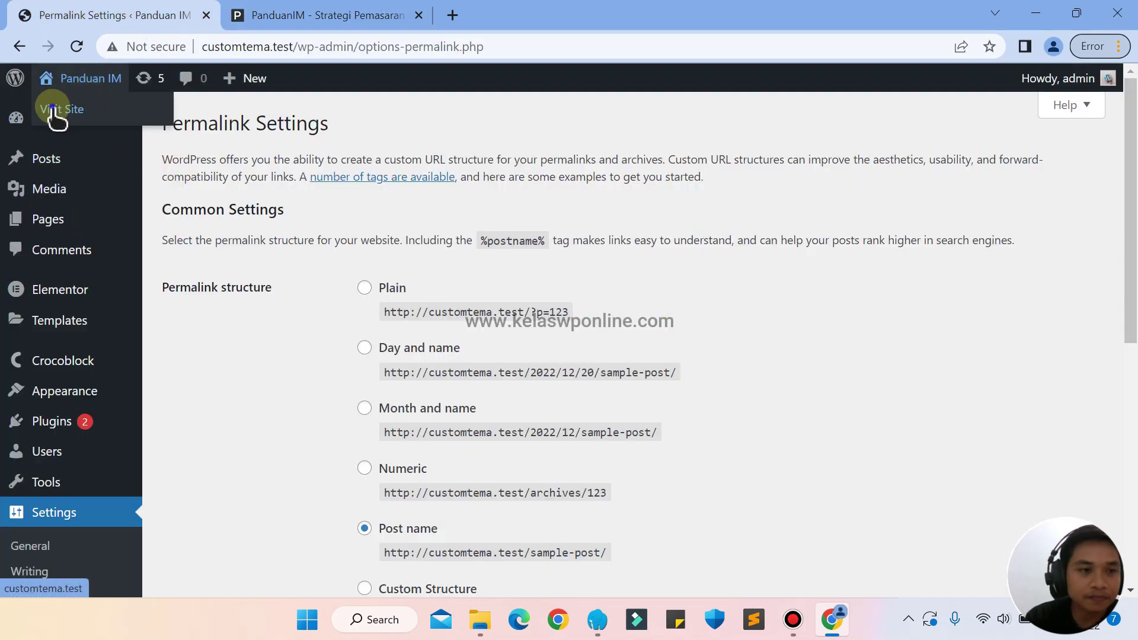
right_click(53, 109)
click(86, 130)
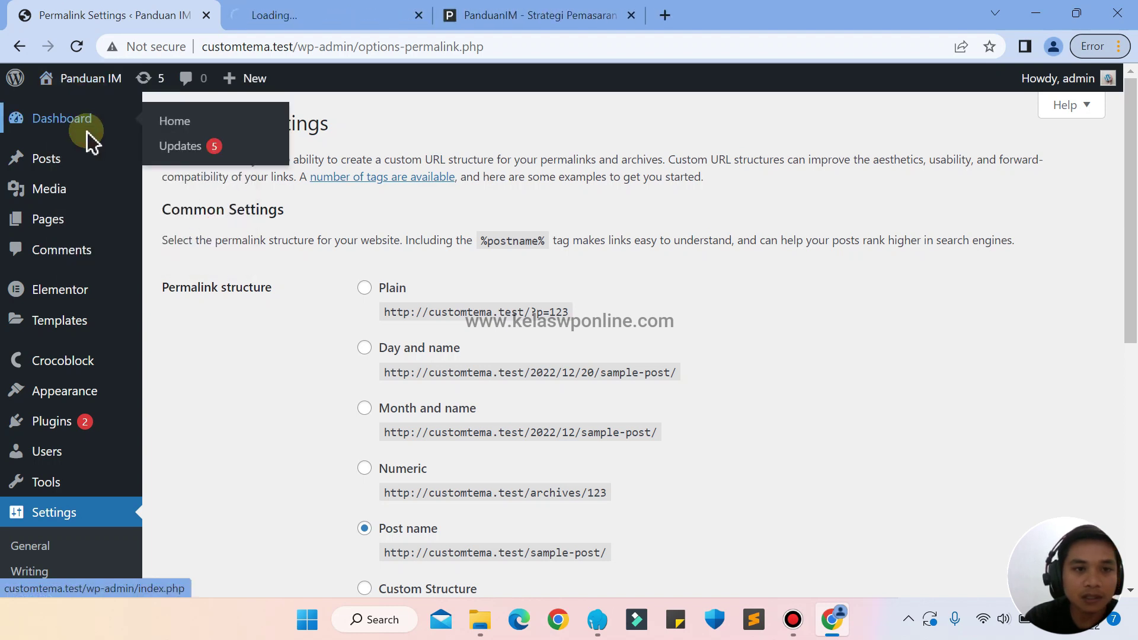
click(338, 12)
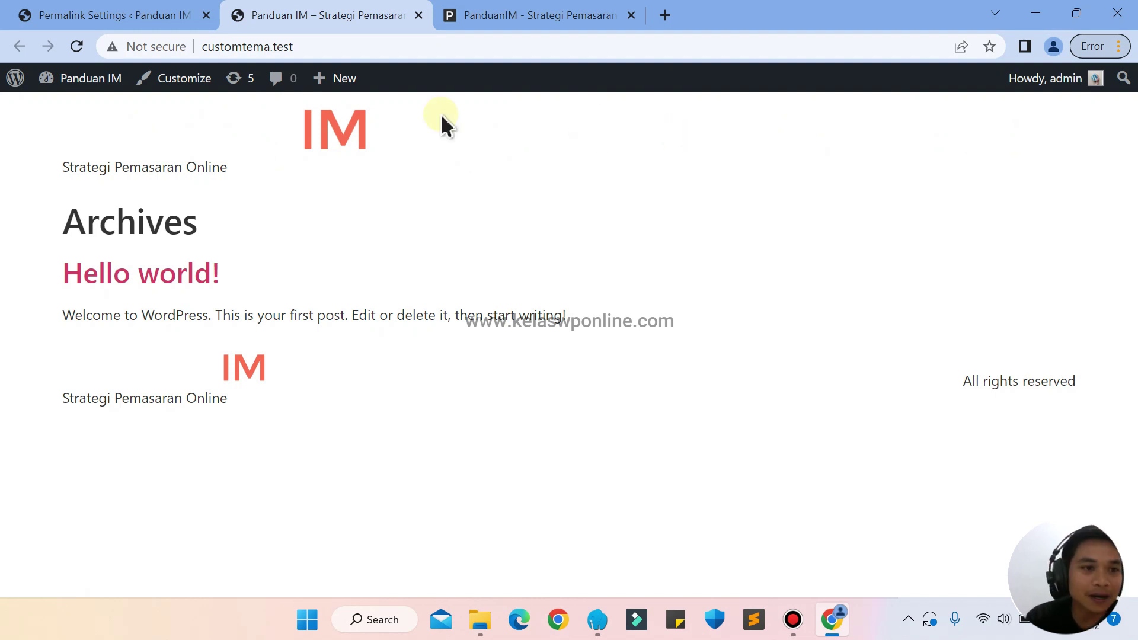
Create an Elementor template of type Header named "Header Template", then dismiss the block library and the Navigator in its editor
click(52, 11)
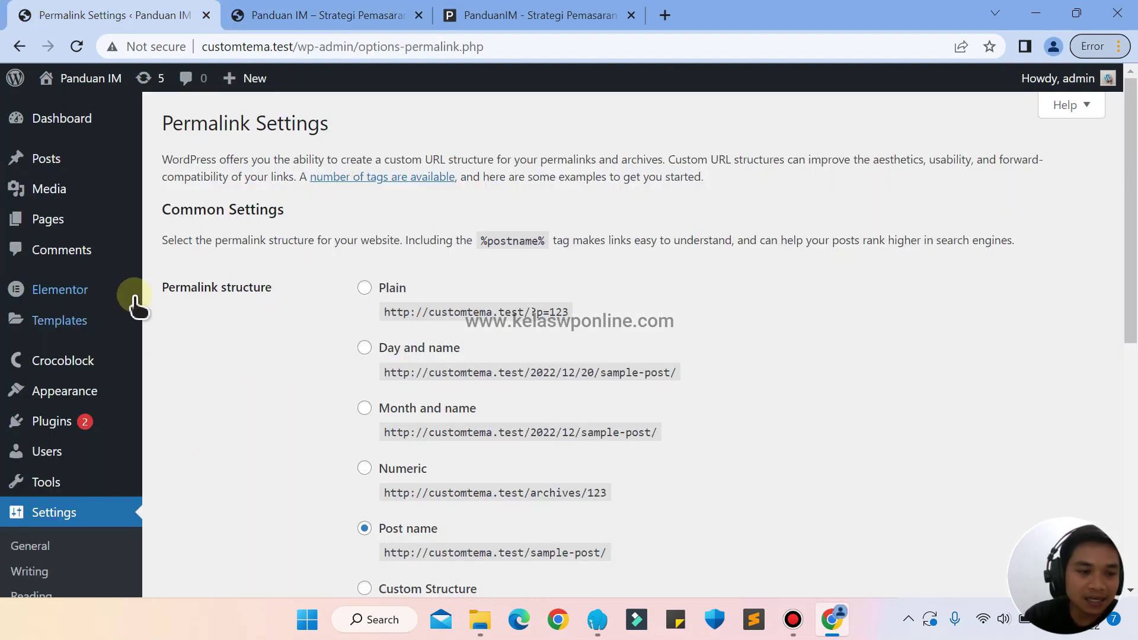
mouse_move(38, 323)
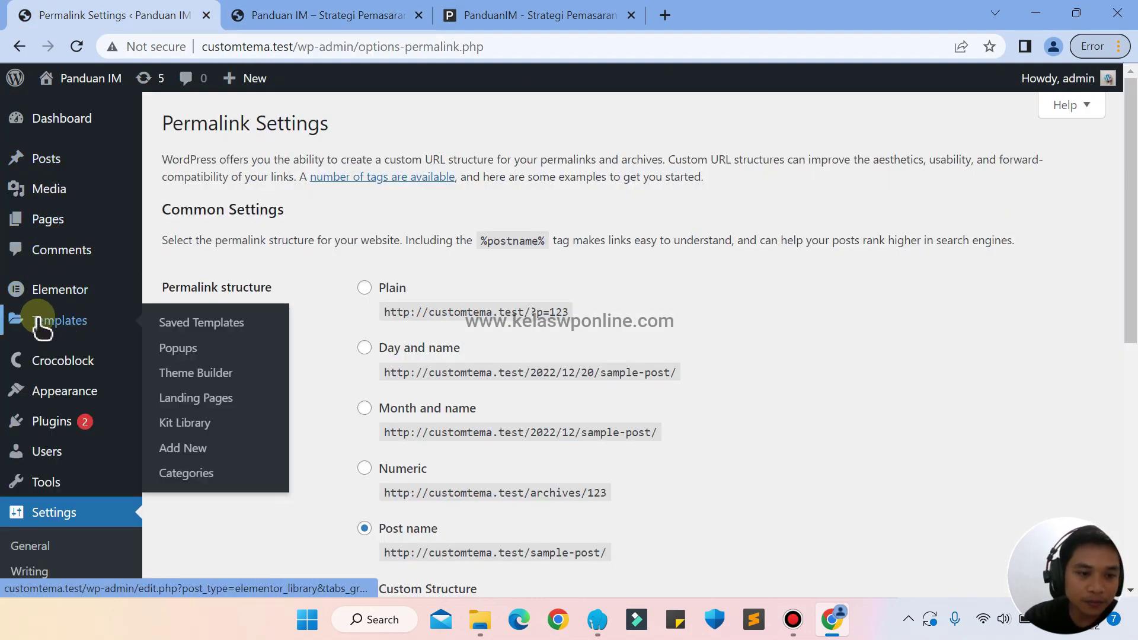
click(181, 453)
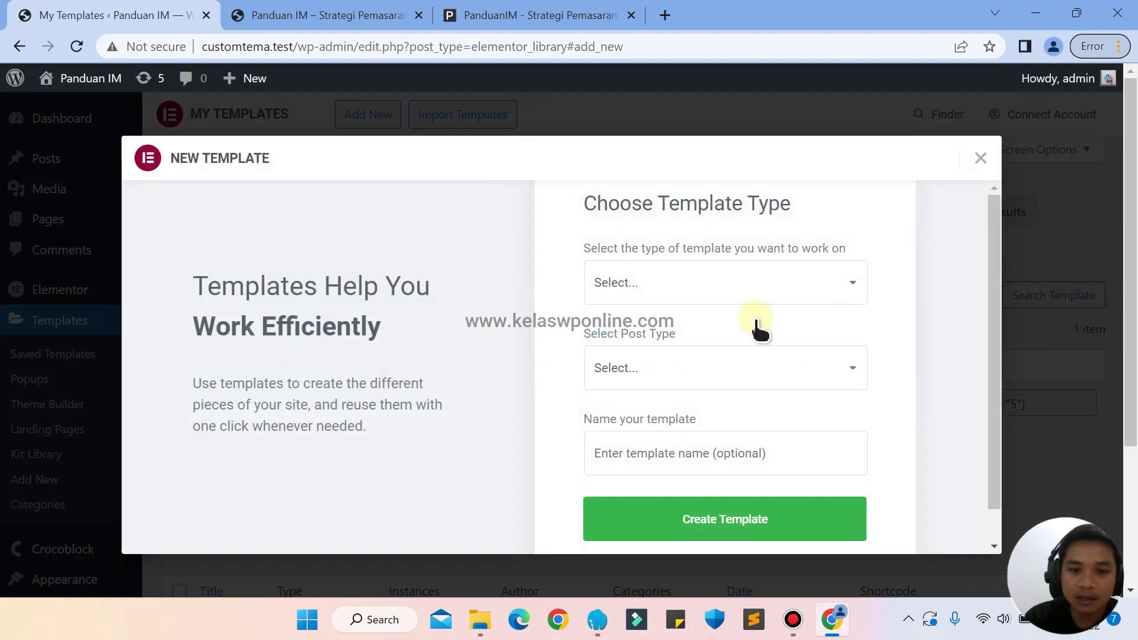
click(642, 289)
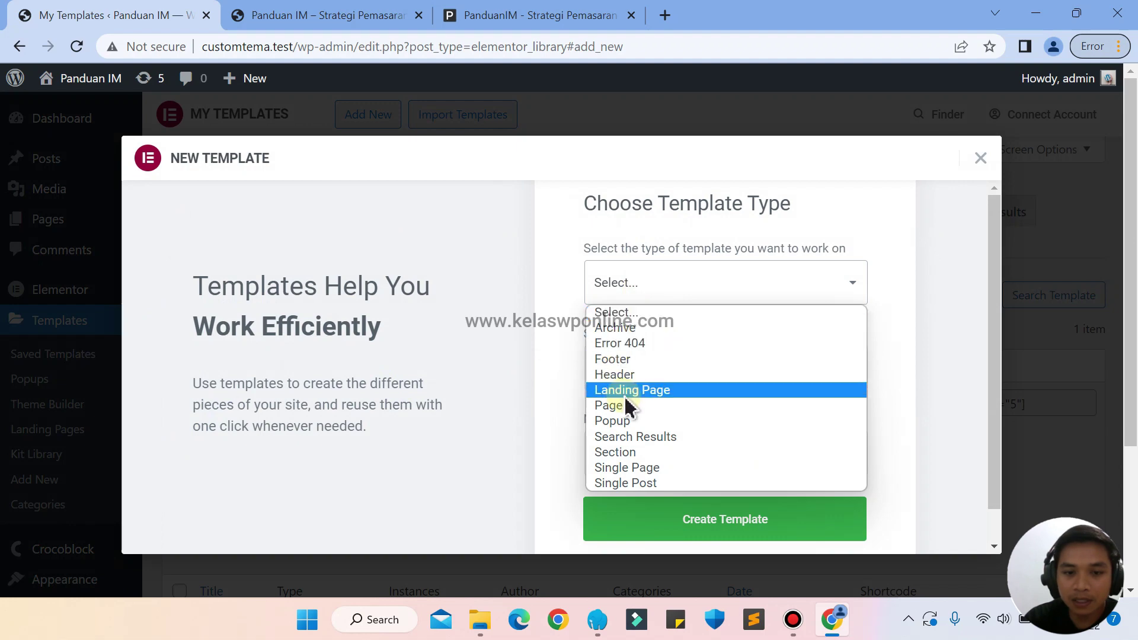
click(613, 377)
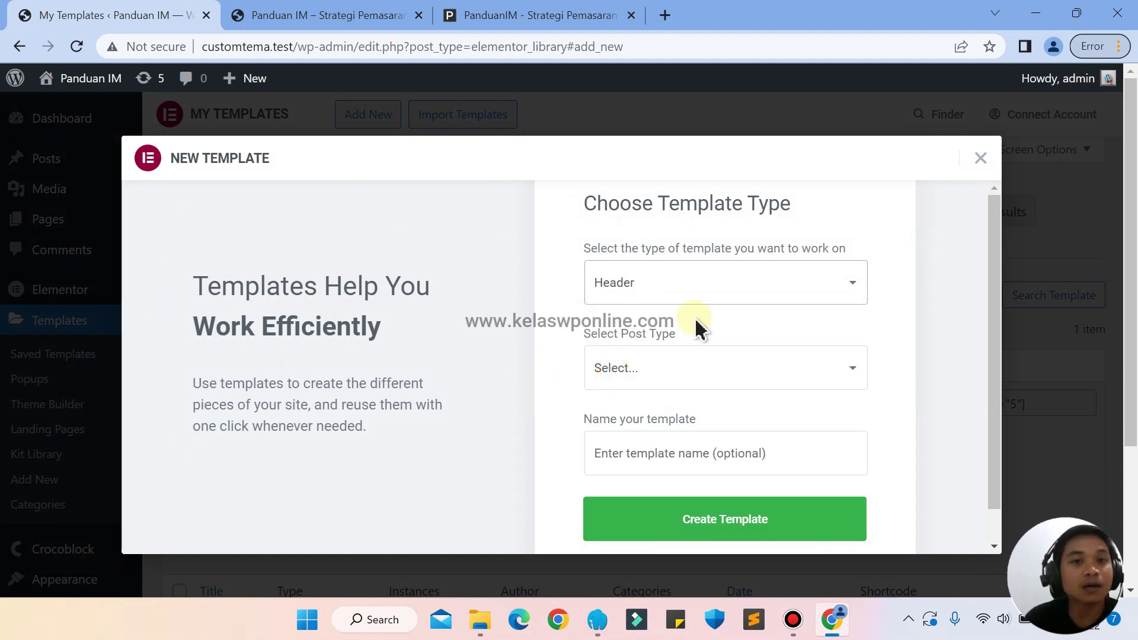
click(648, 456)
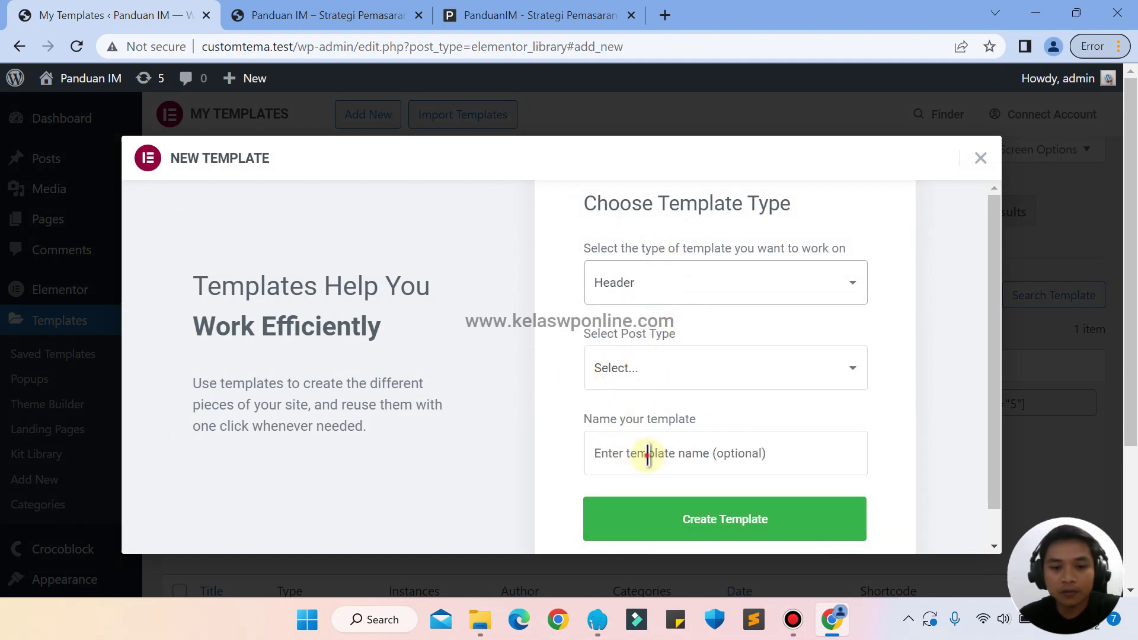
click(647, 457)
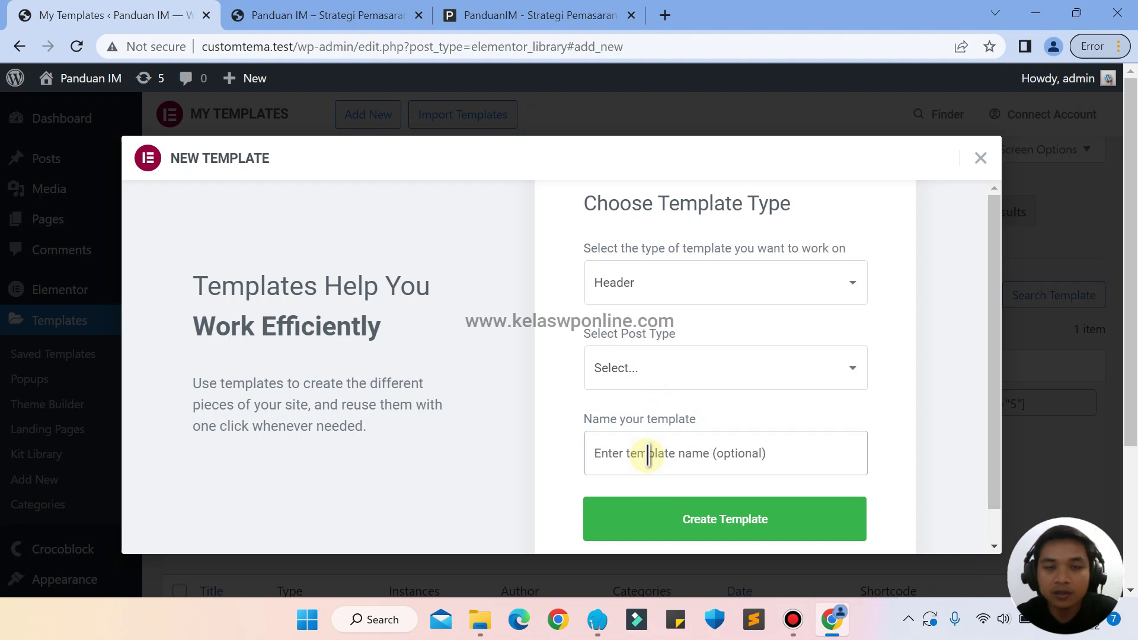
text(Hea)
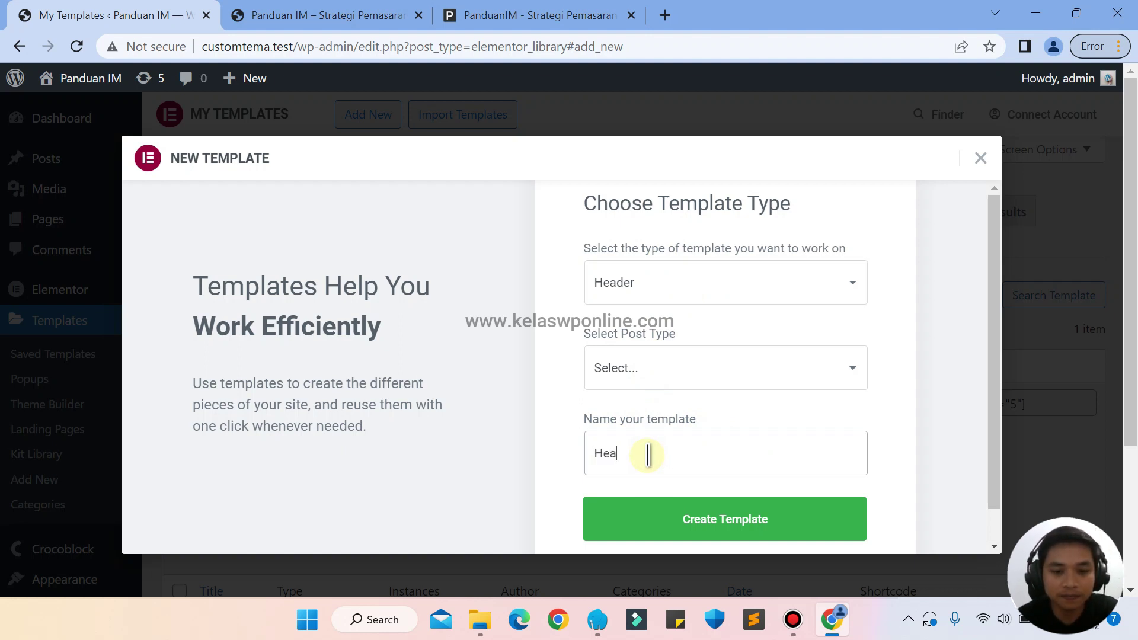
text(der T)
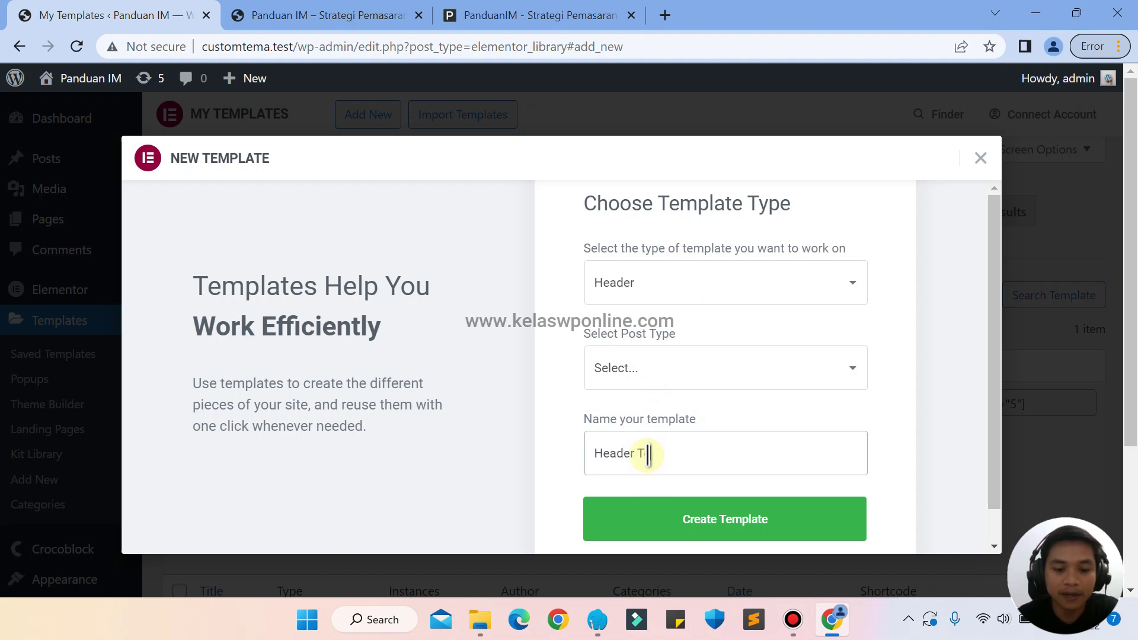
text(emplate)
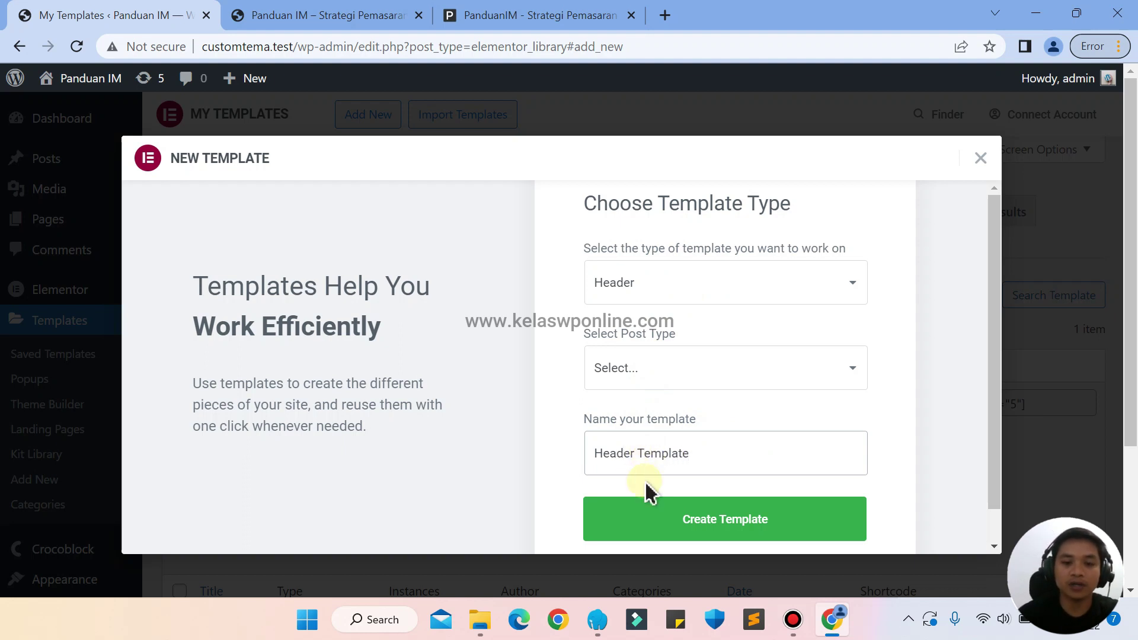
click(690, 524)
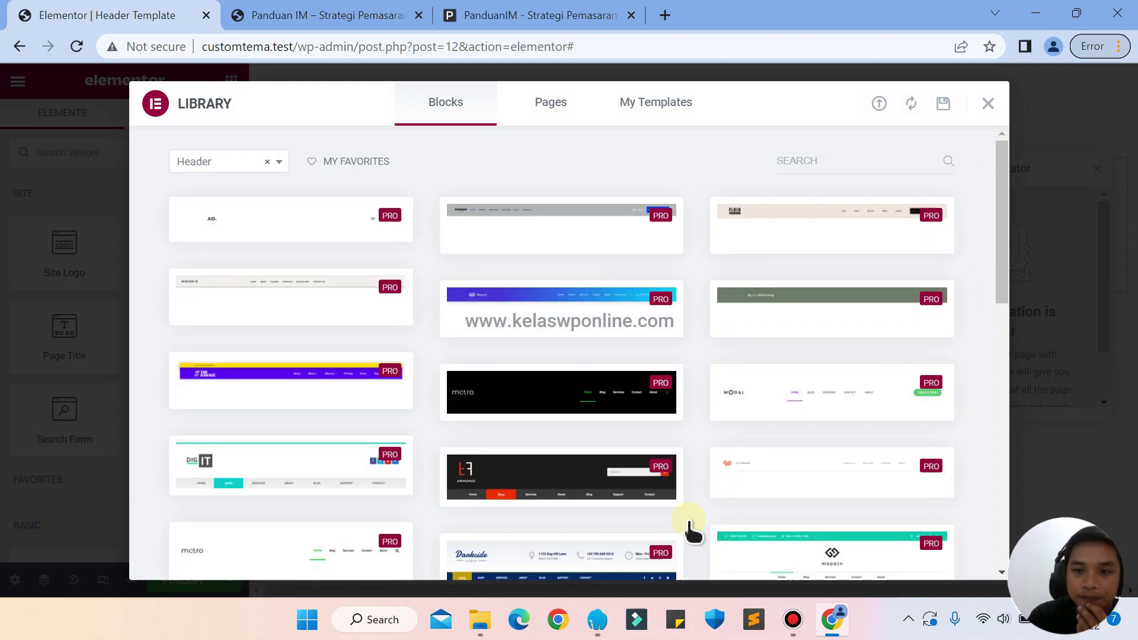
click(988, 105)
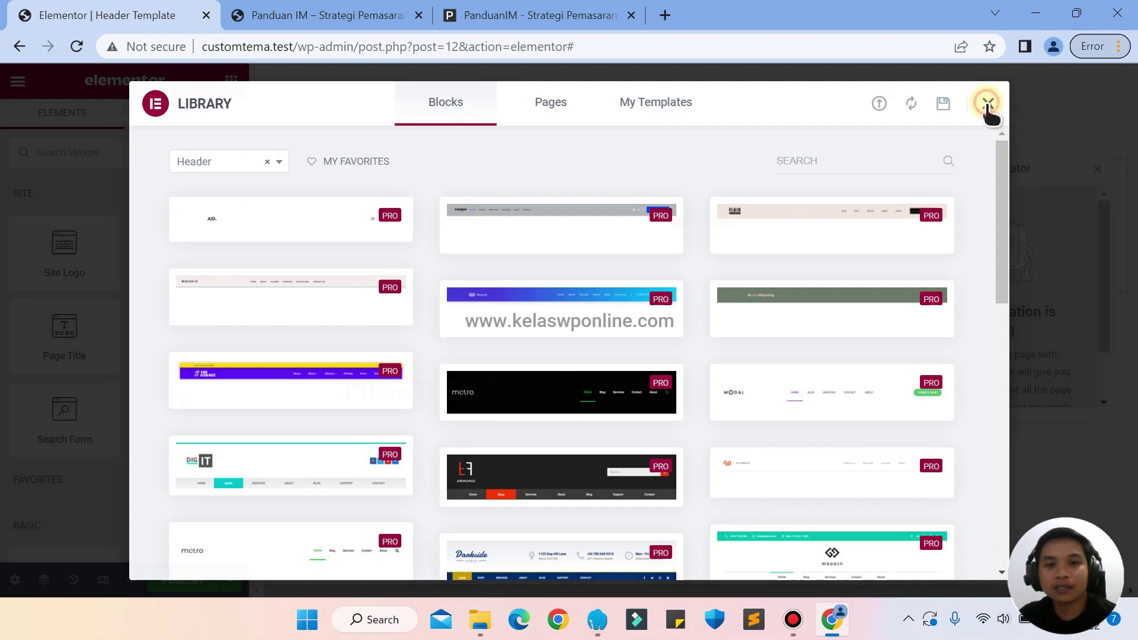
click(1097, 169)
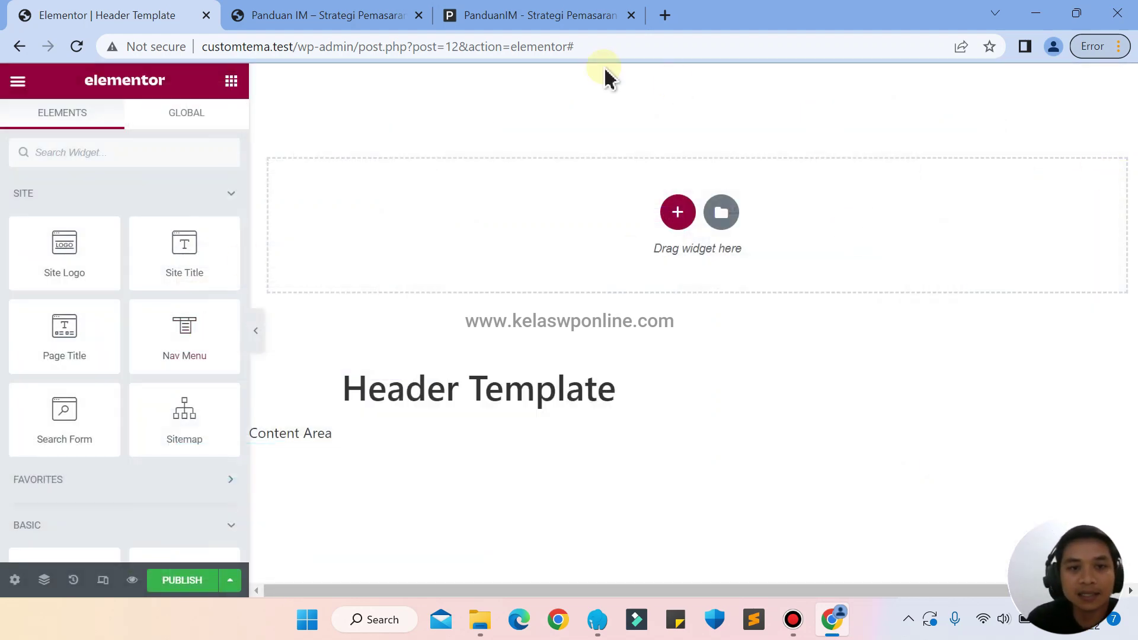
Place the panduanim.com browser tab directly beside the Elementor Header Template tab and show its header for reference
click(507, 13)
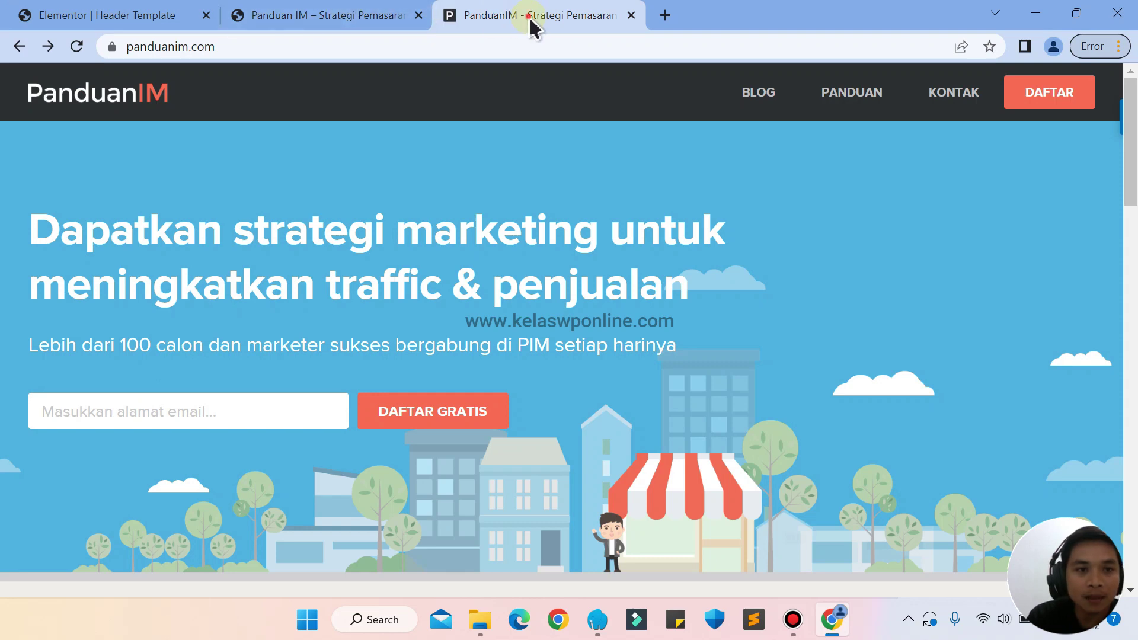
drag(531, 21, 326, 15)
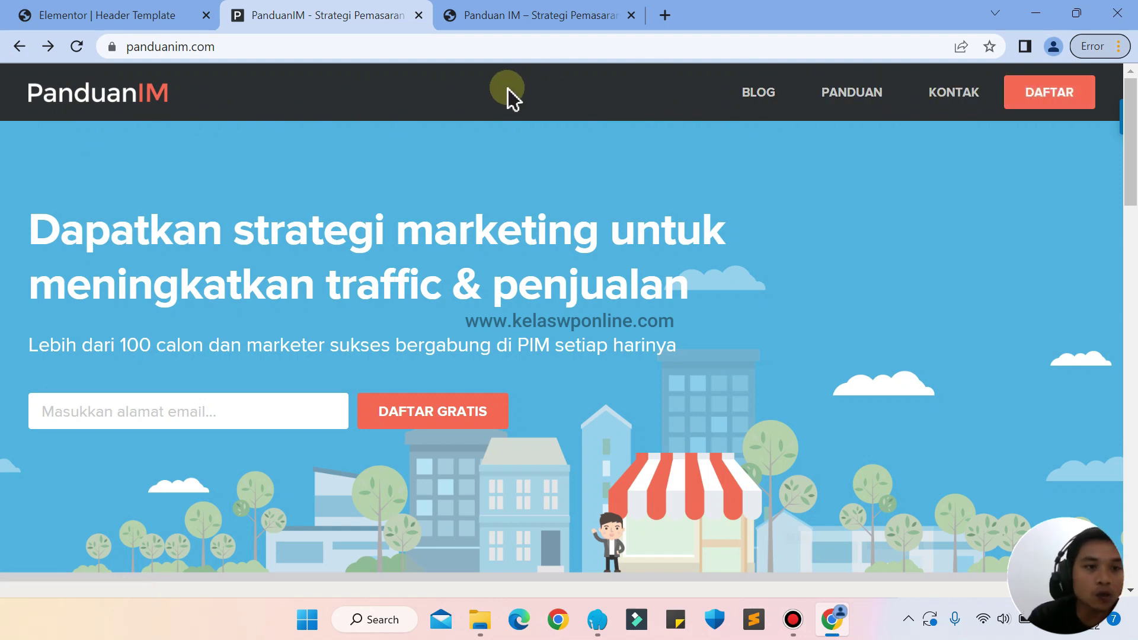
Add a new section with three equal columns to the header template
click(97, 13)
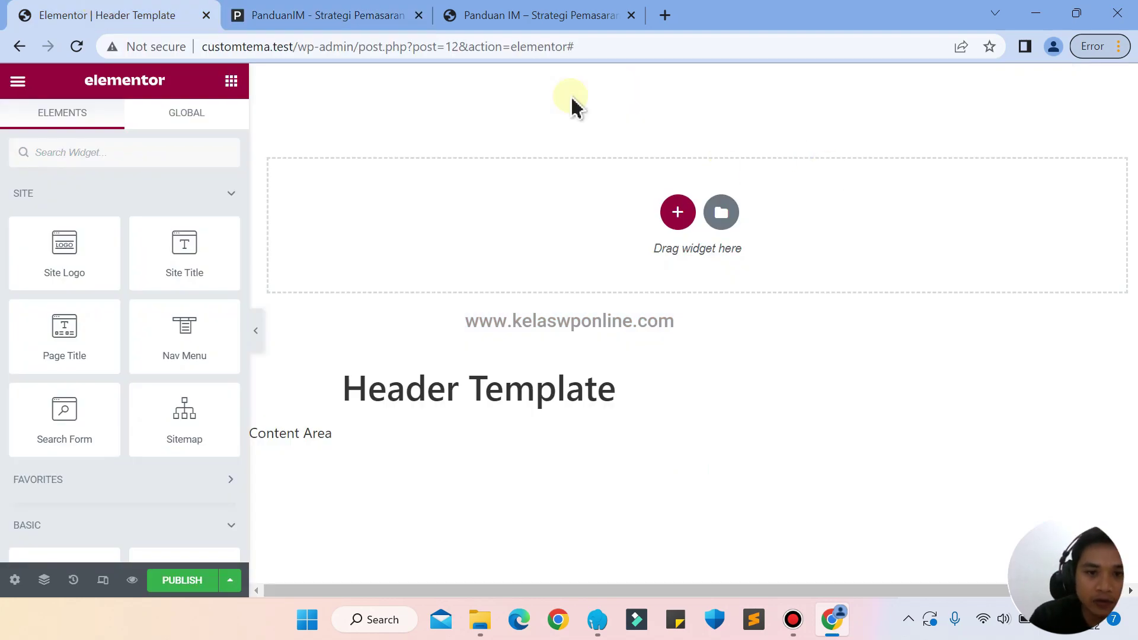
click(679, 225)
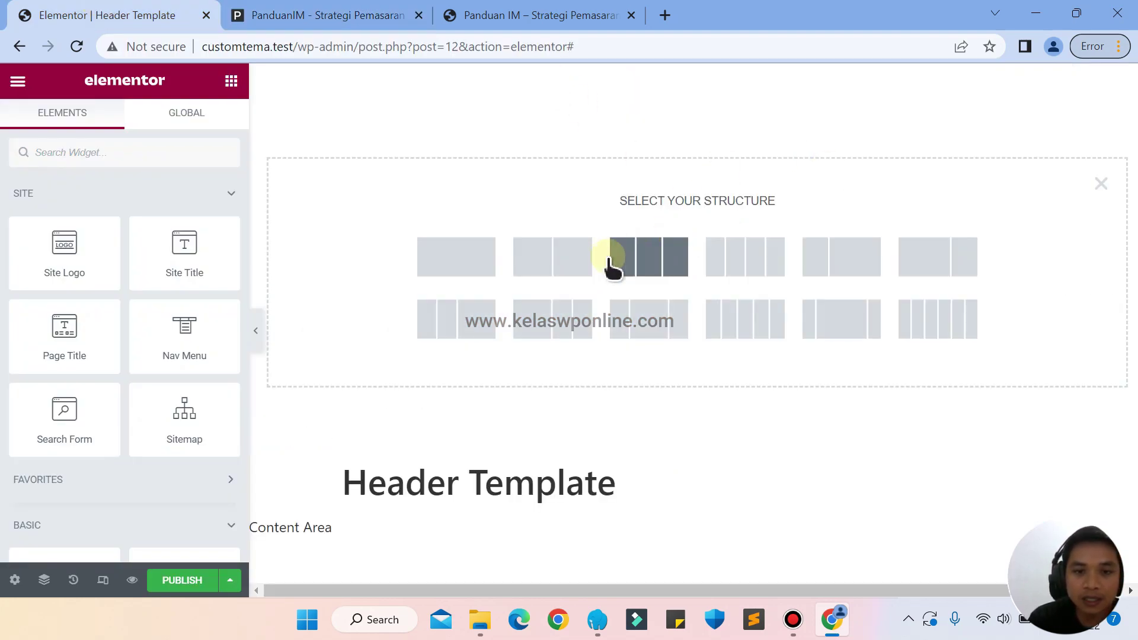
click(662, 267)
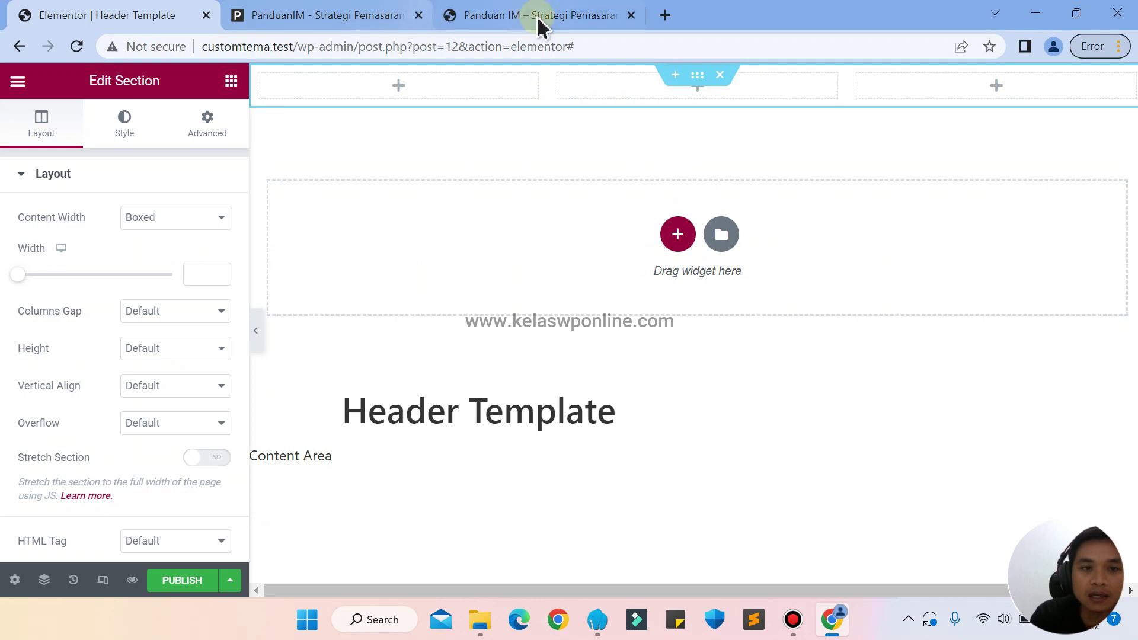
Inspect the panduanim.com header and copy the hex colour #333333 from the body rule's color property
click(261, 16)
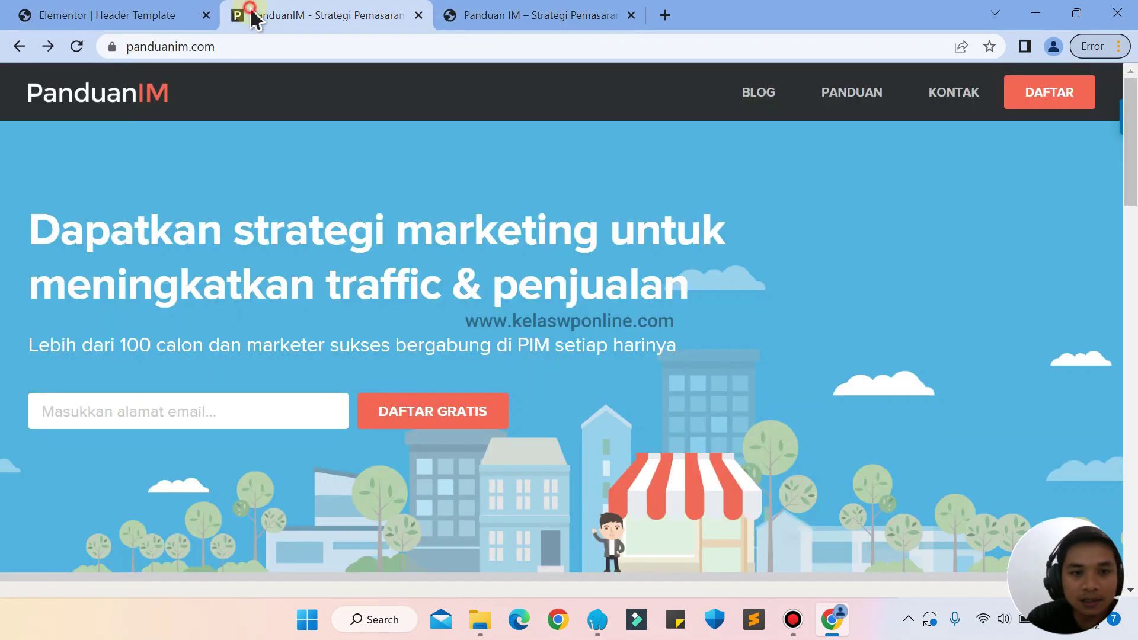
right_click(522, 101)
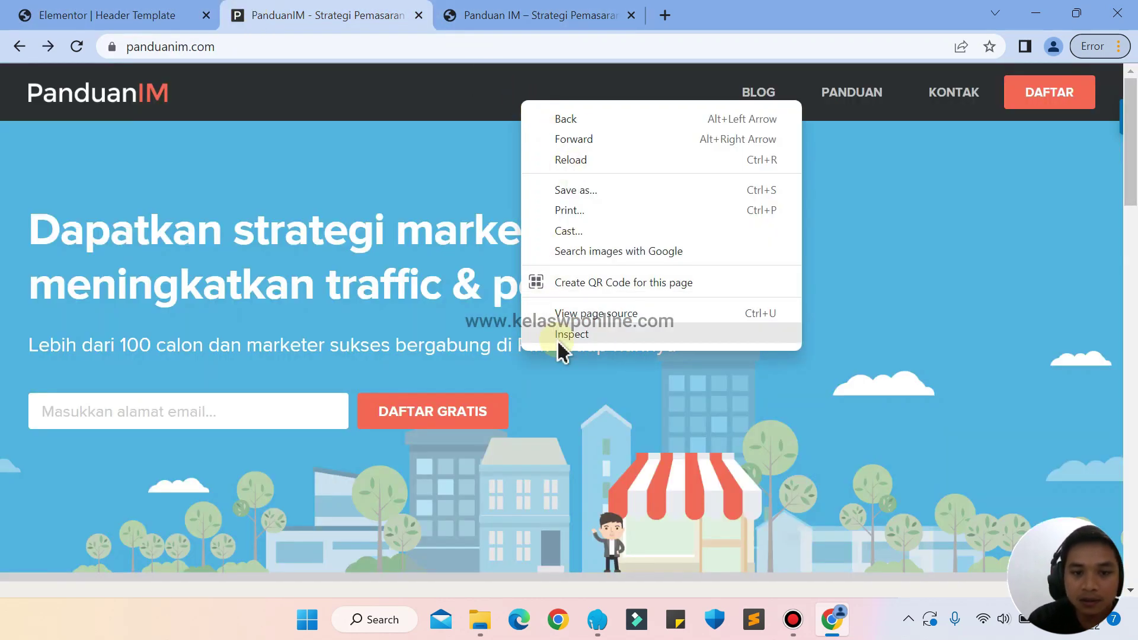
click(558, 337)
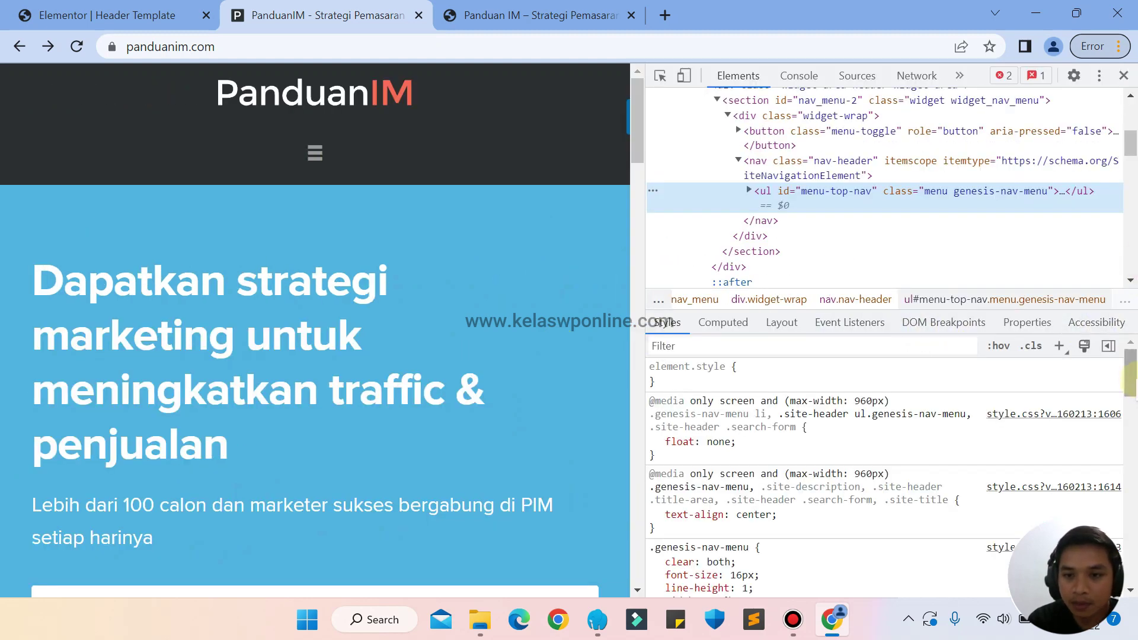
click(1131, 380)
drag(1131, 379, 1123, 515)
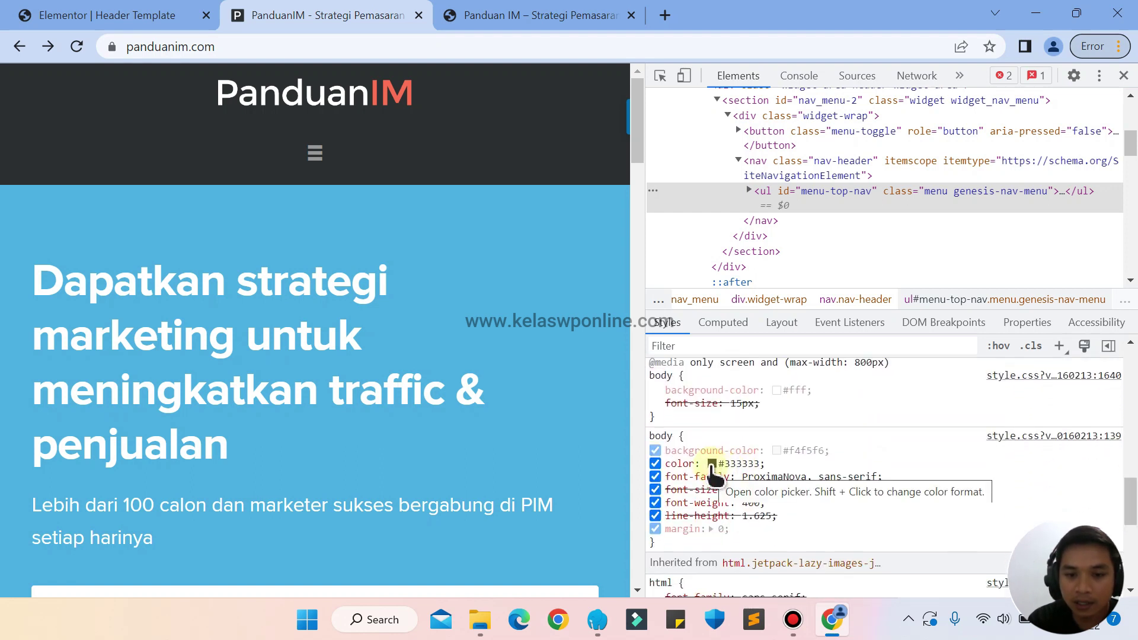
click(711, 463)
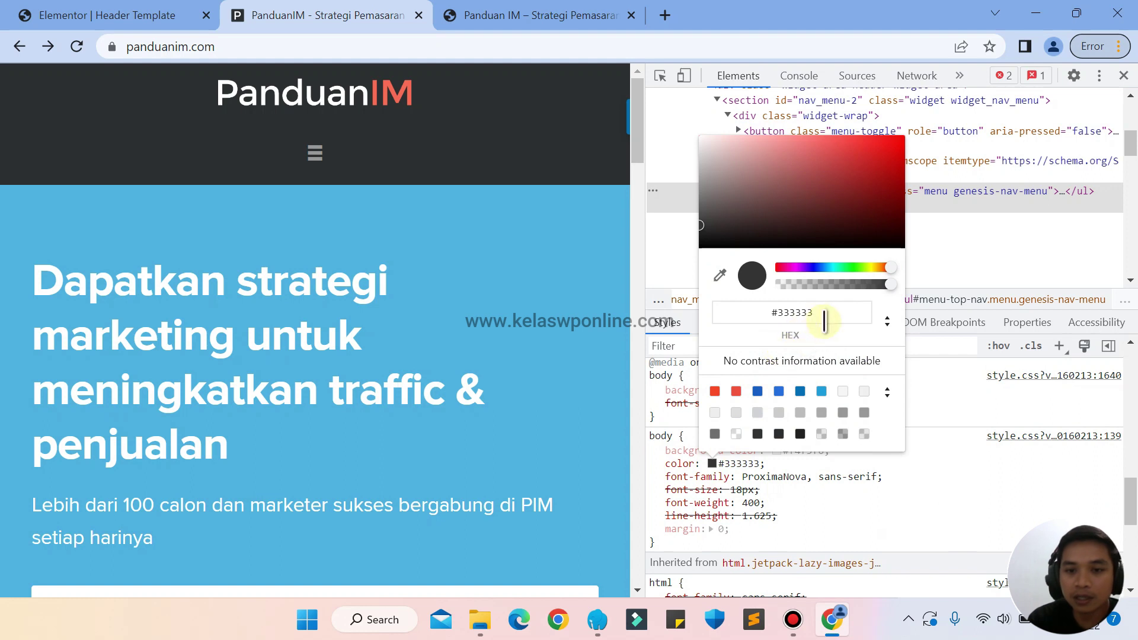
click(825, 314)
key(ctrl+a)
key(ctrl+c)
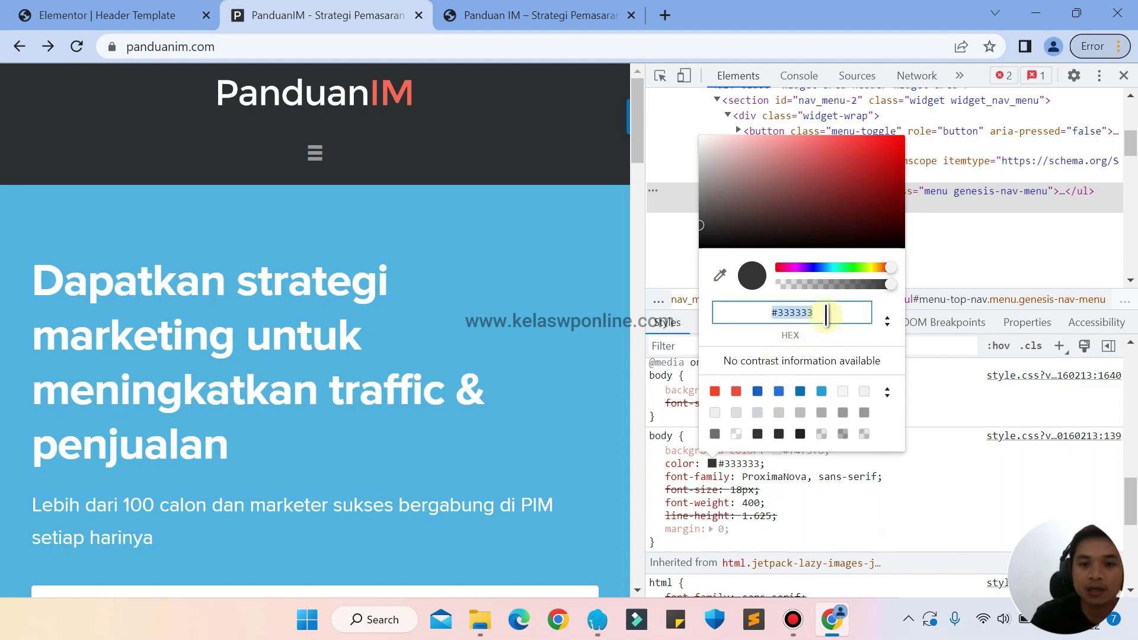
Give the three-column header section a Classic background with the copied colour #333333
click(70, 12)
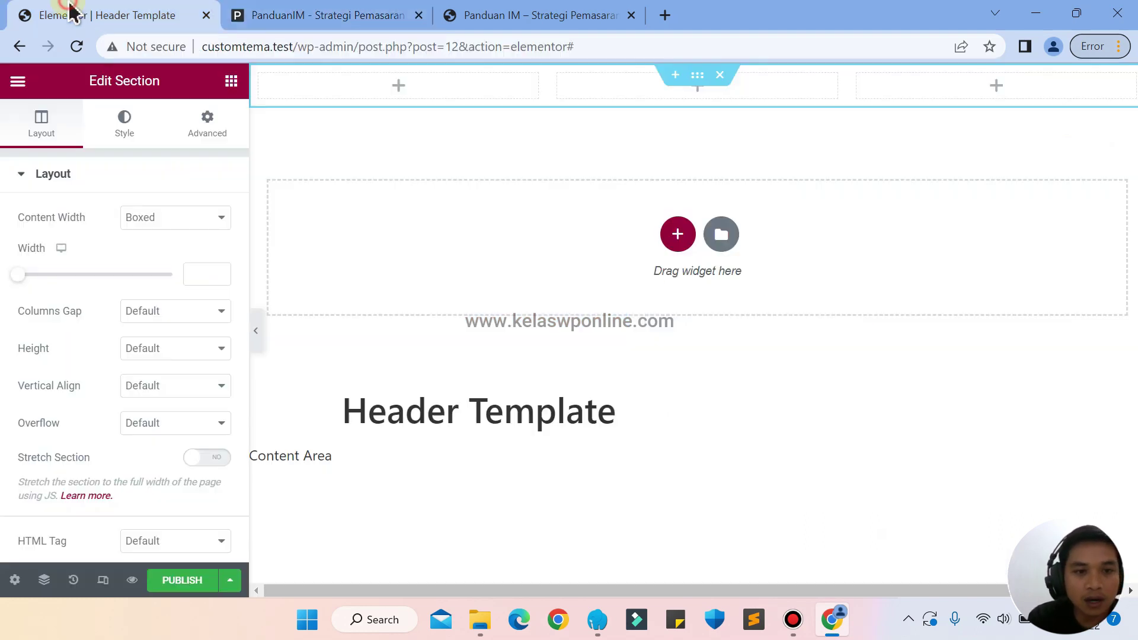
click(124, 117)
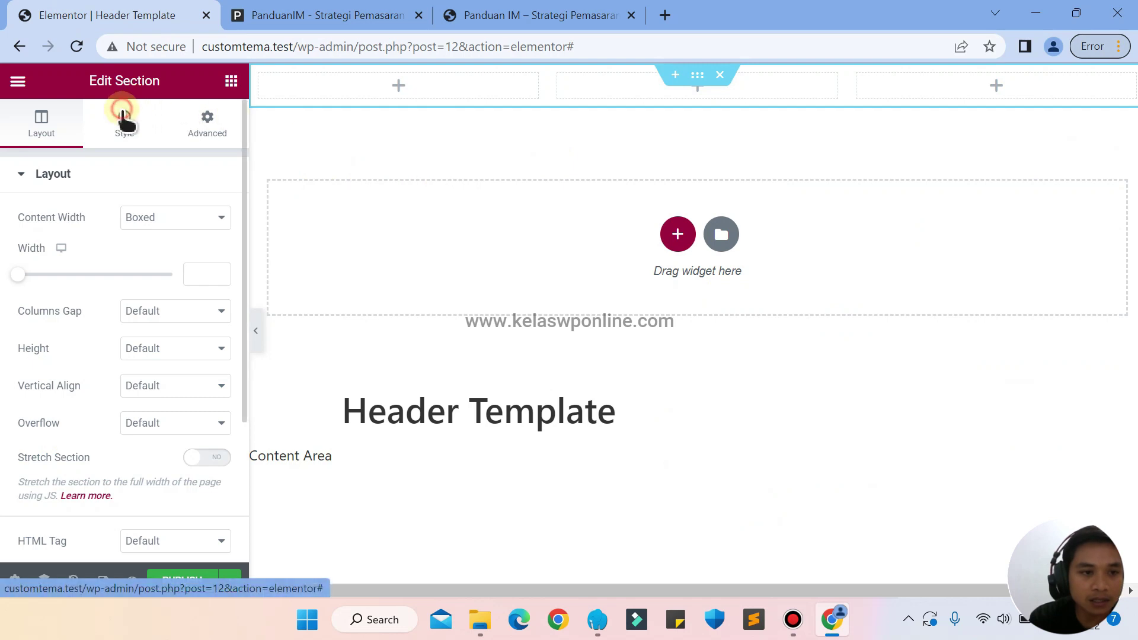
click(146, 256)
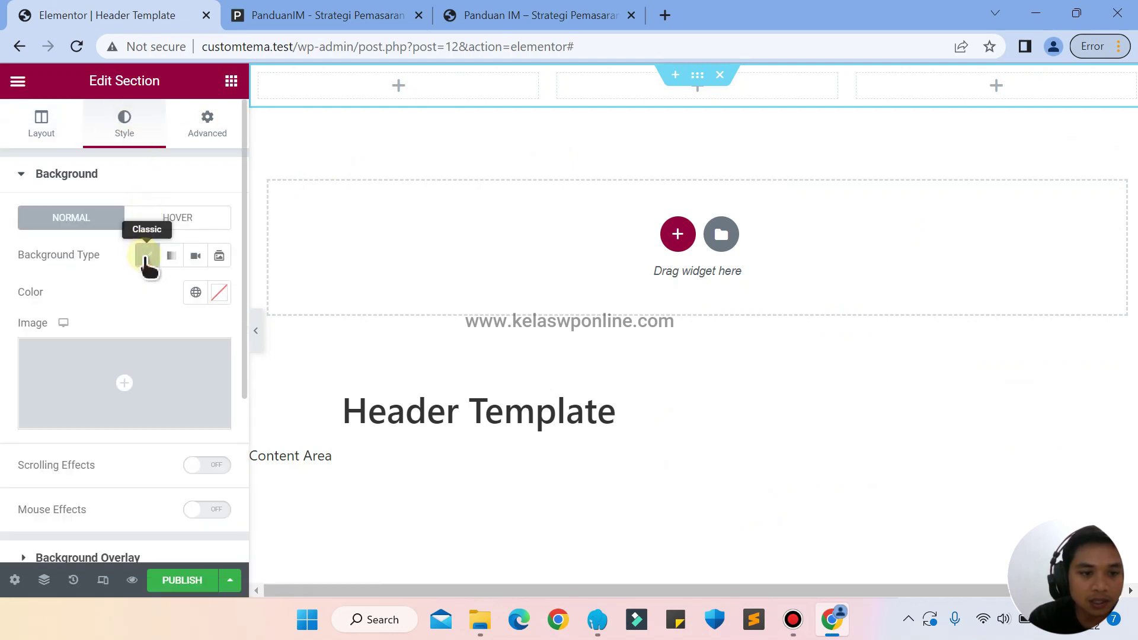
click(219, 293)
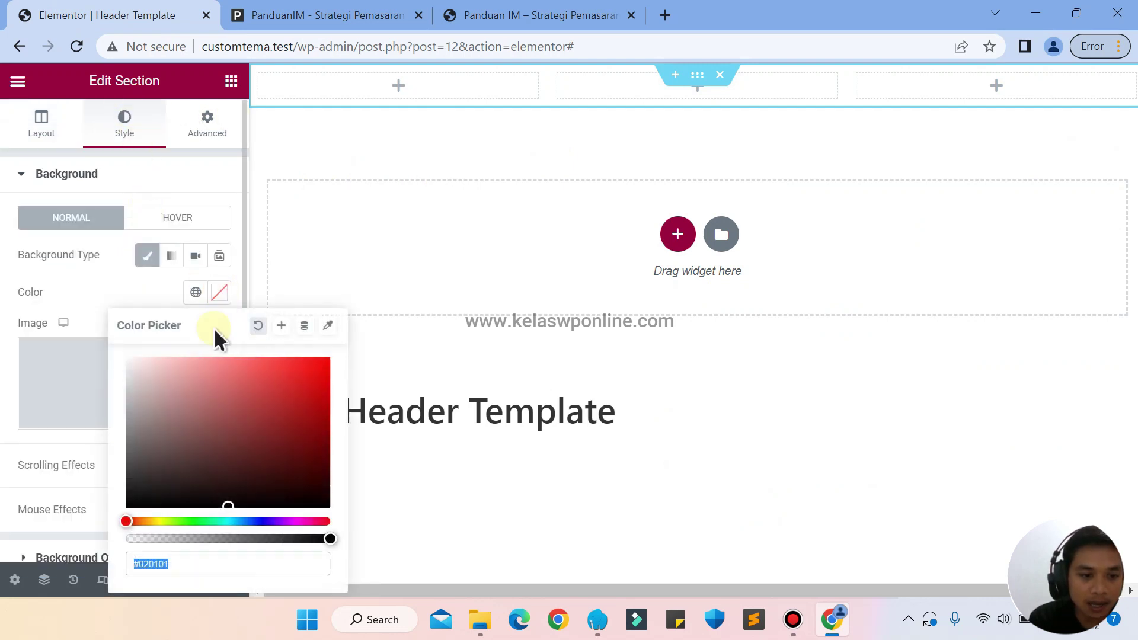
key(ctrl+v)
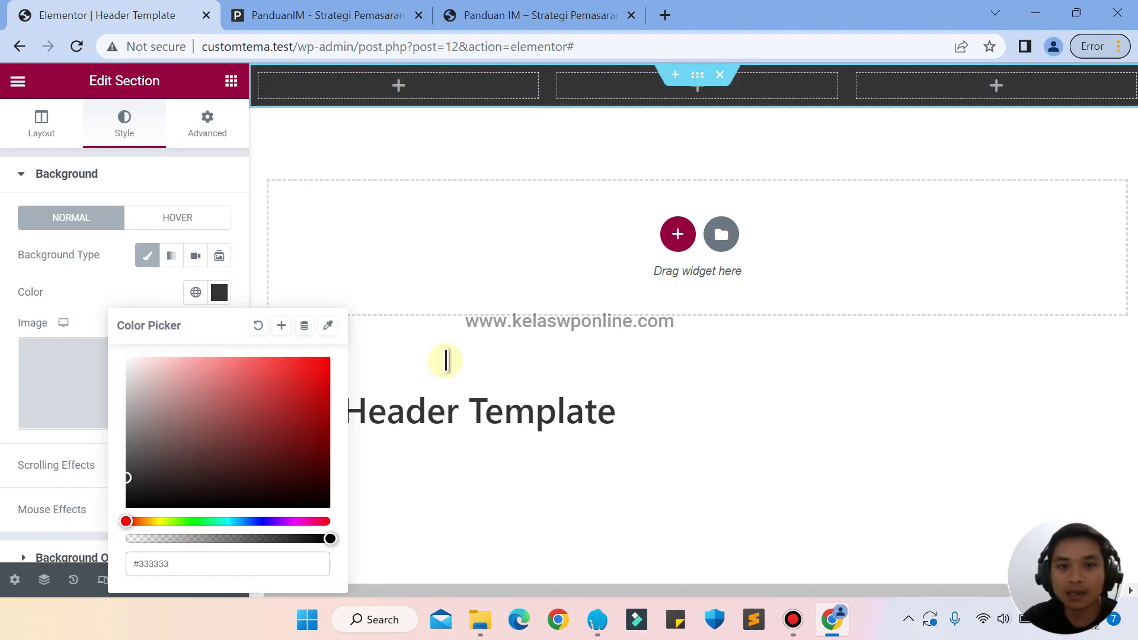
click(95, 278)
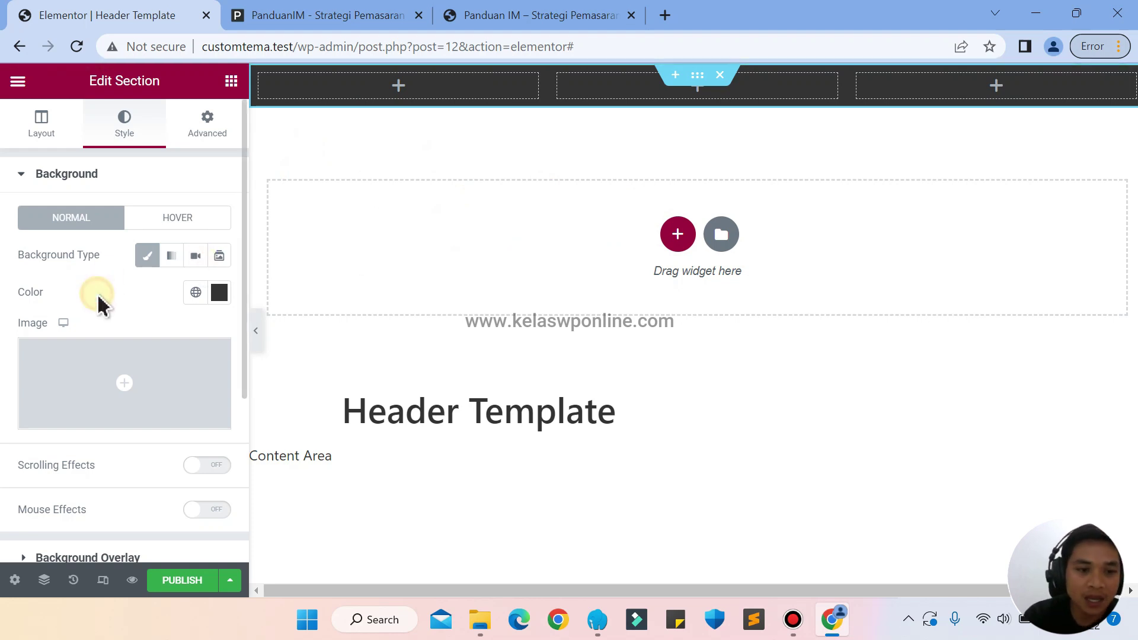
click(98, 296)
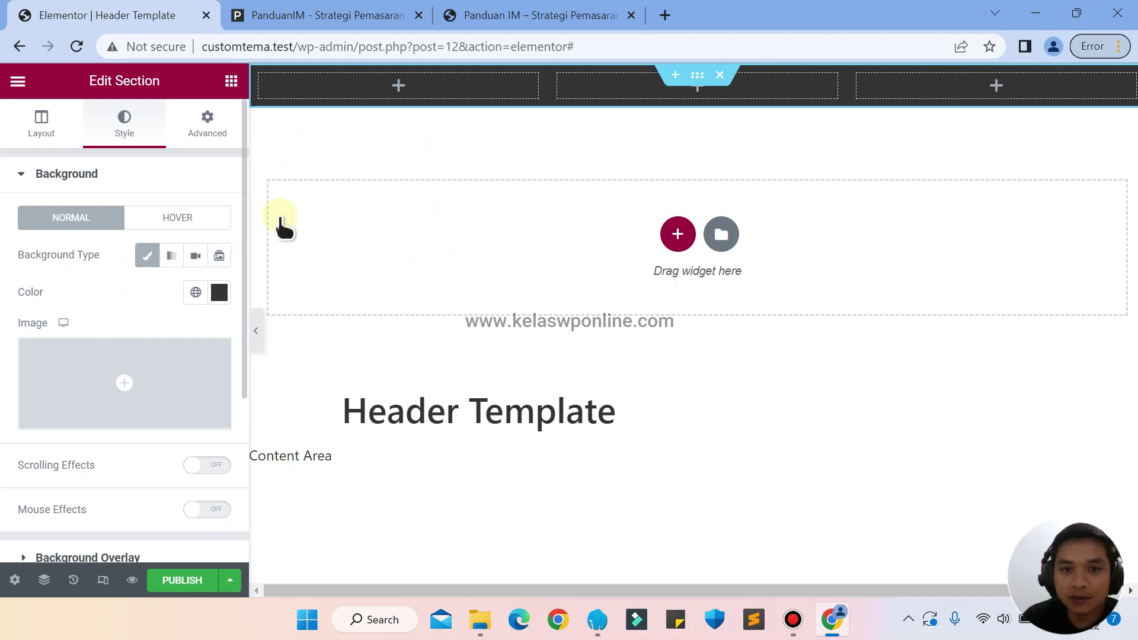
Place a Site Logo widget in the section's first column, and delete it again
click(231, 81)
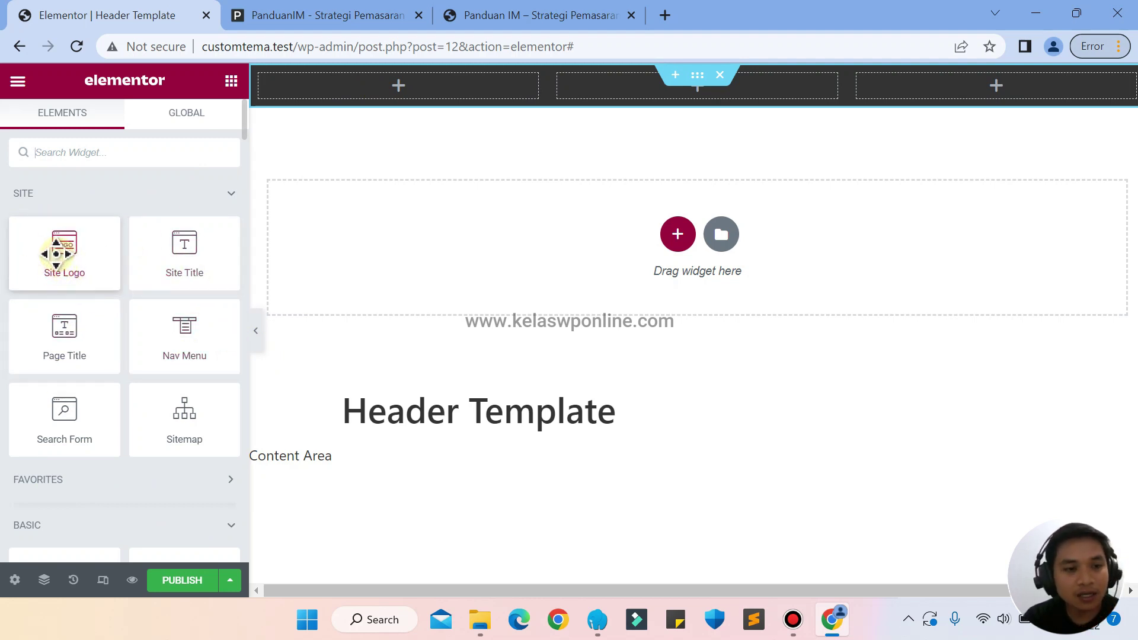
drag(56, 254, 419, 87)
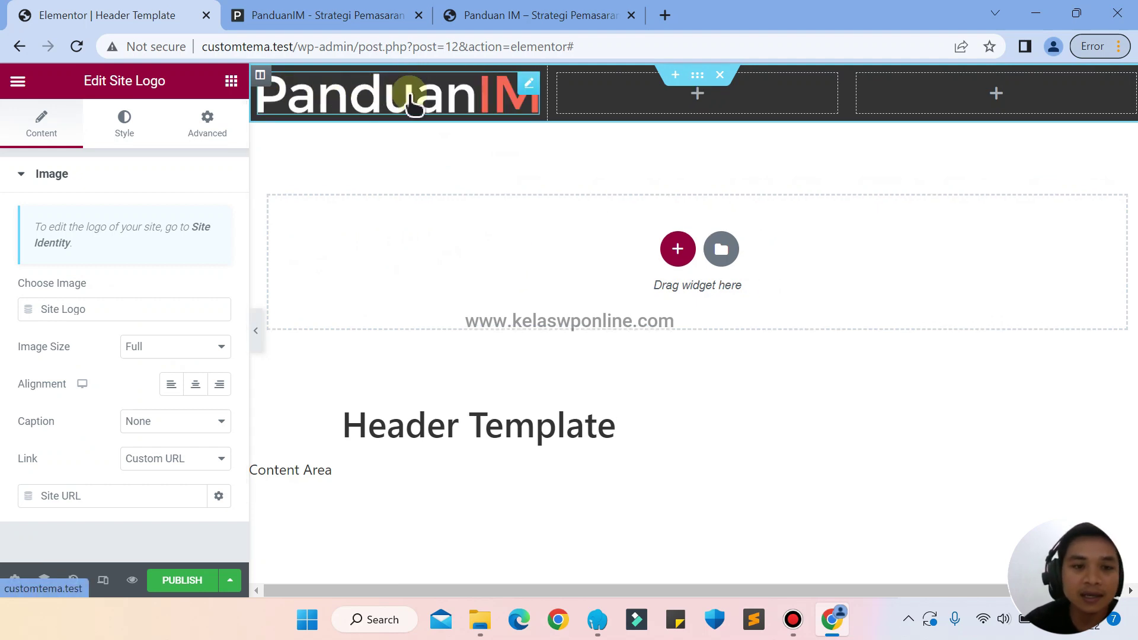
right_click(410, 96)
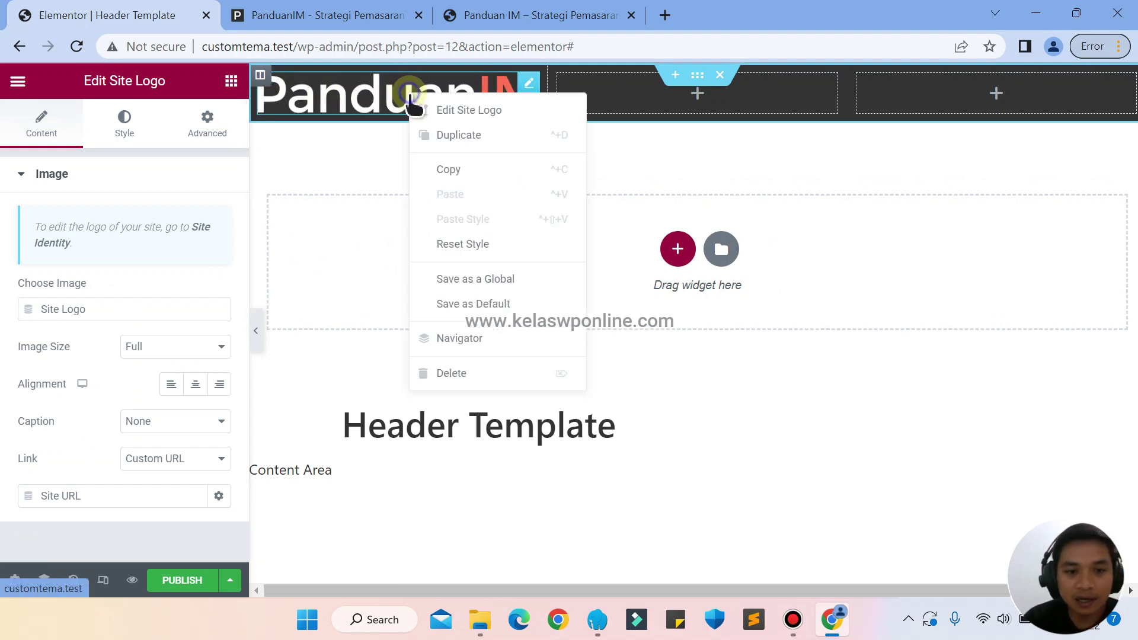
click(480, 379)
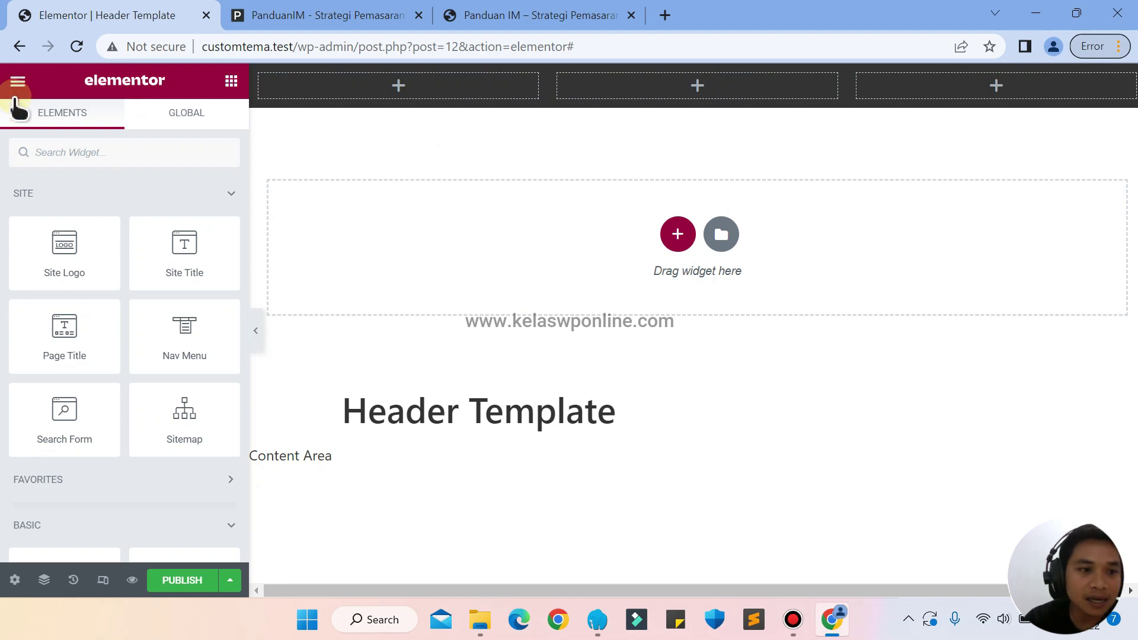
Find the Image widget by searching "image", place it in the first column and use the dynamic Site Logo as its picture
click(81, 152)
text(ima)
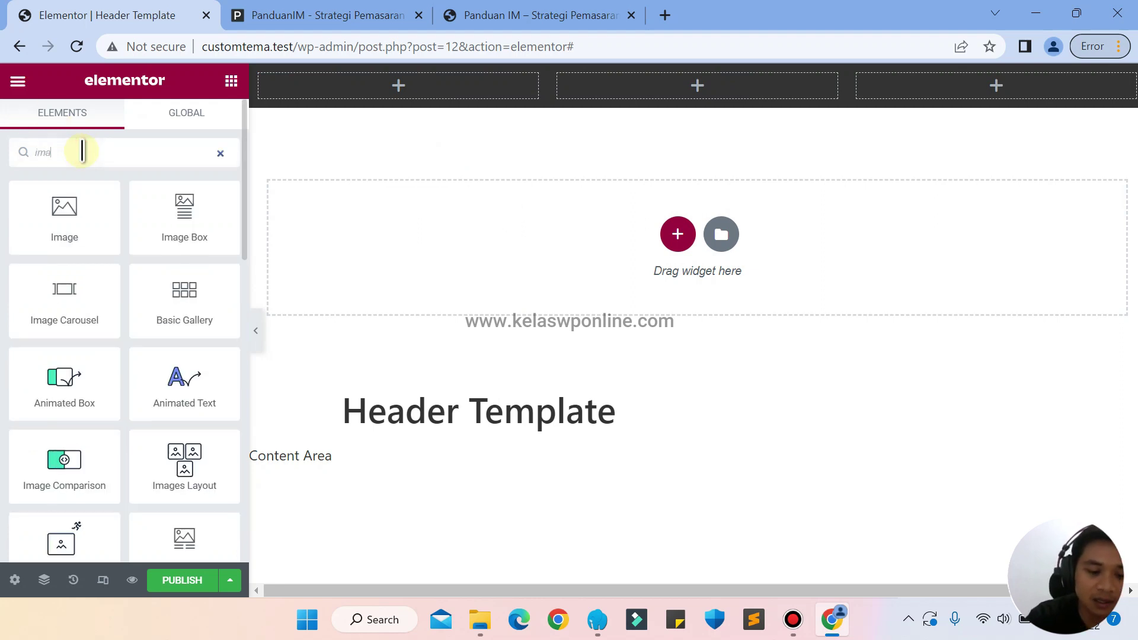
text(ge)
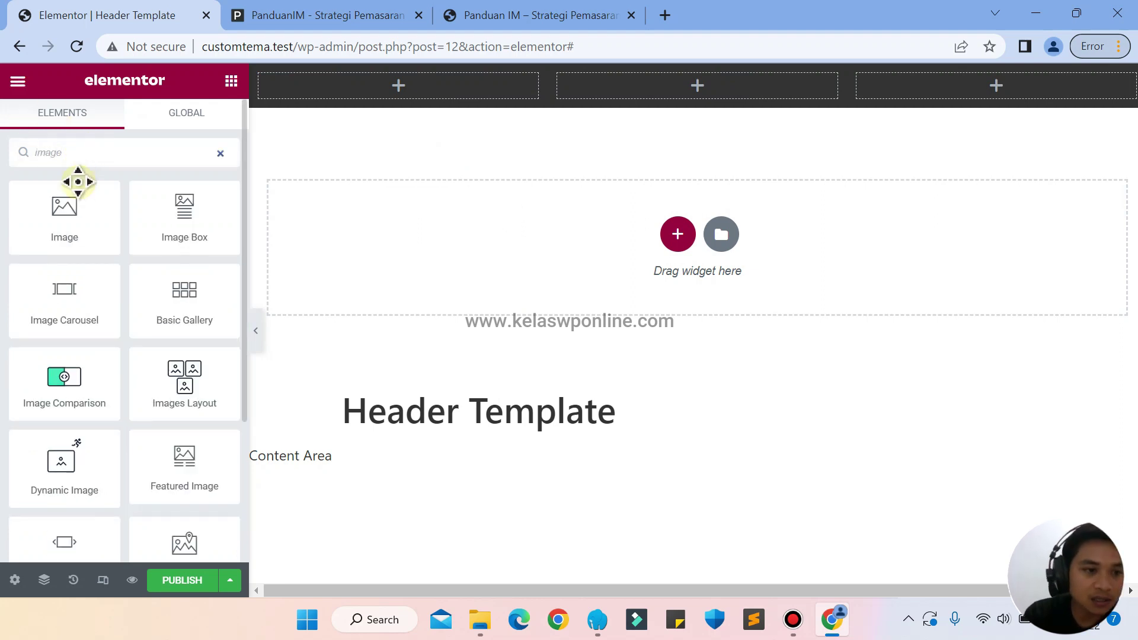
drag(64, 214, 350, 92)
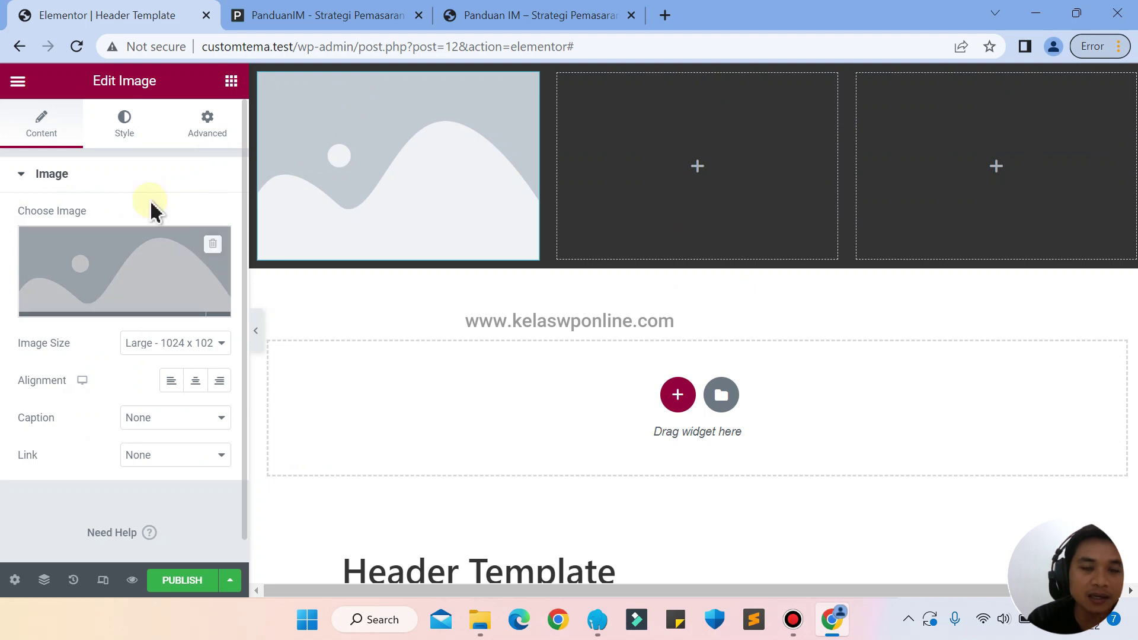
mouse_move(149, 249)
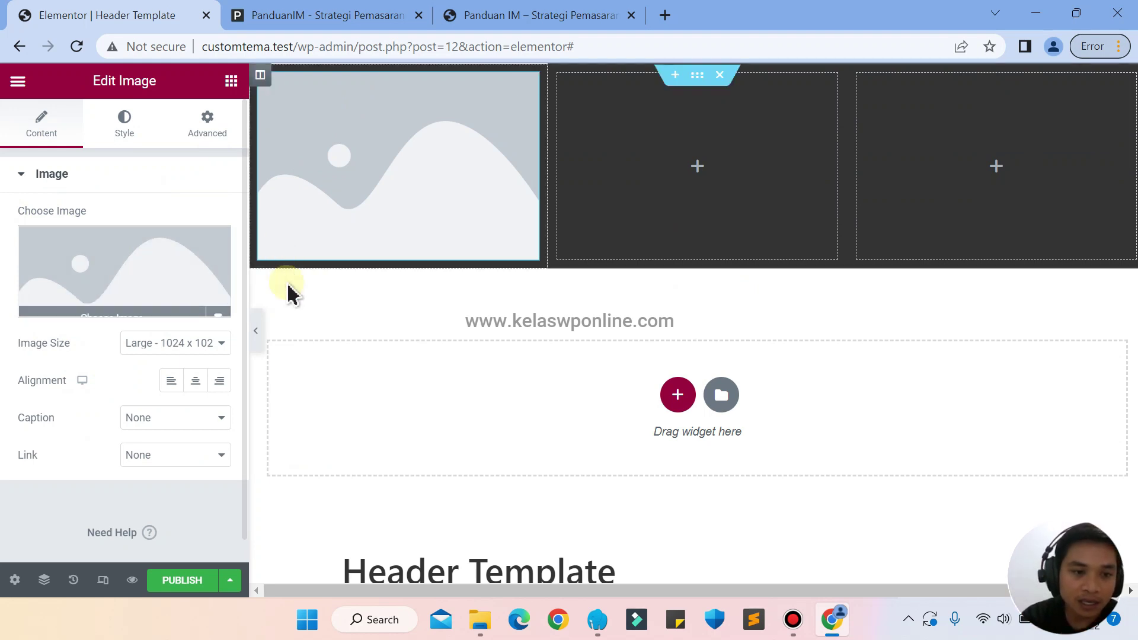
click(218, 304)
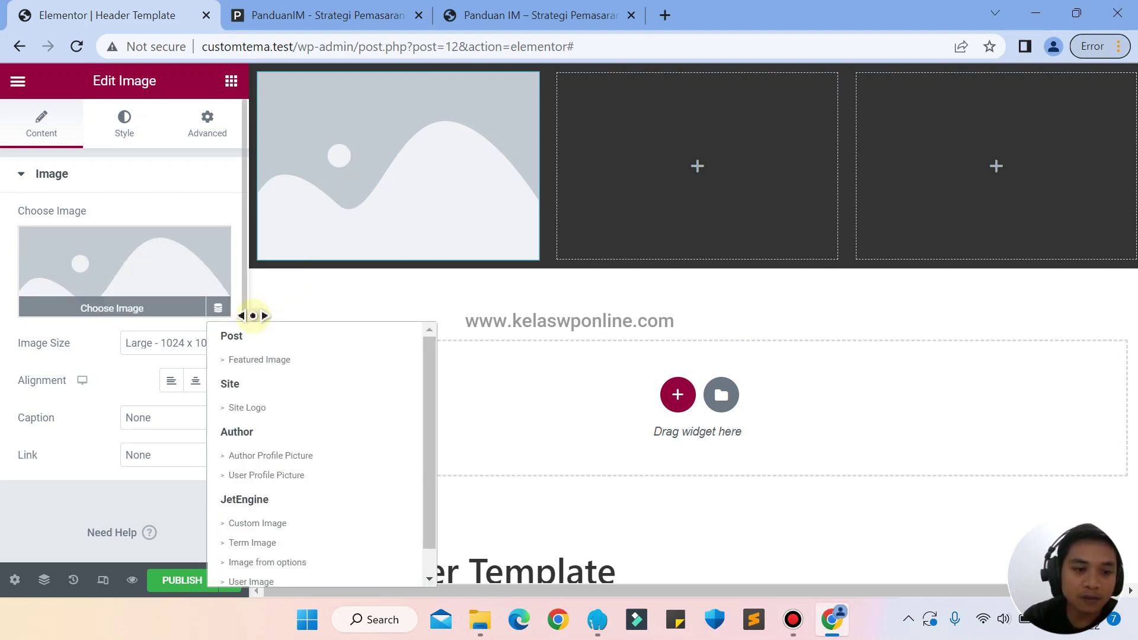
click(251, 410)
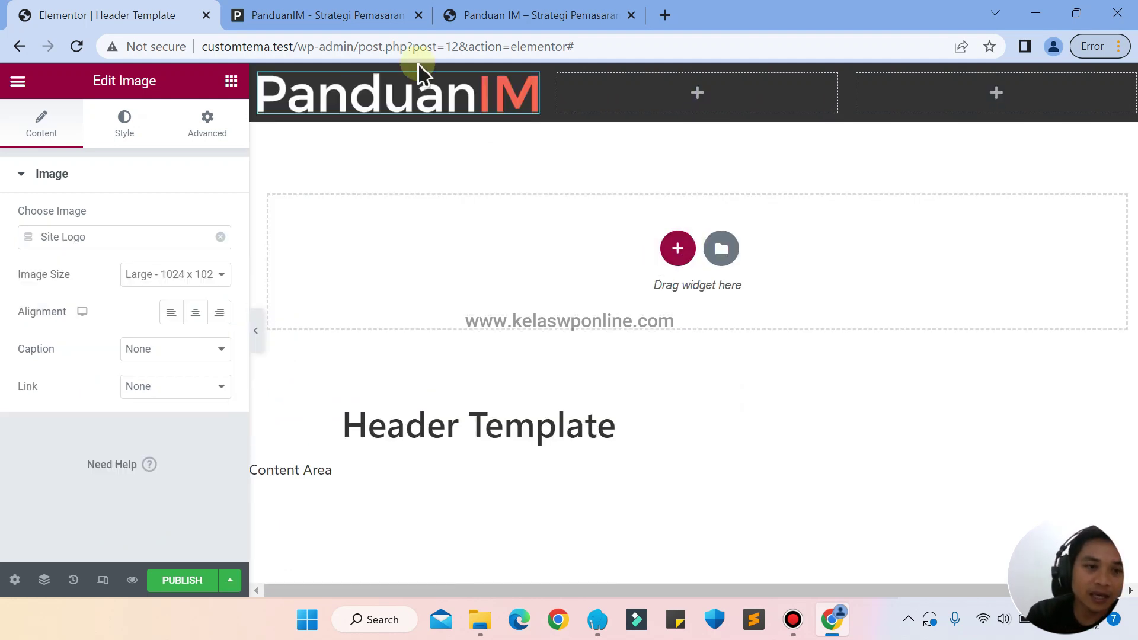
Place a Site Logo widget below the Image widget in the first column and delete the Image widget
click(231, 82)
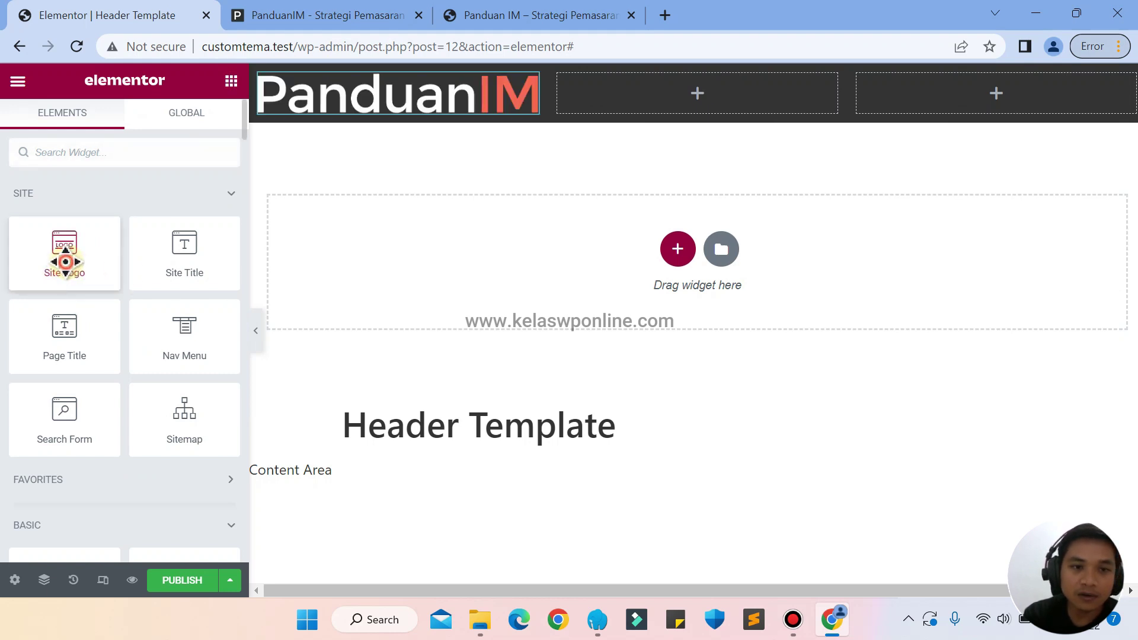
drag(65, 261, 393, 110)
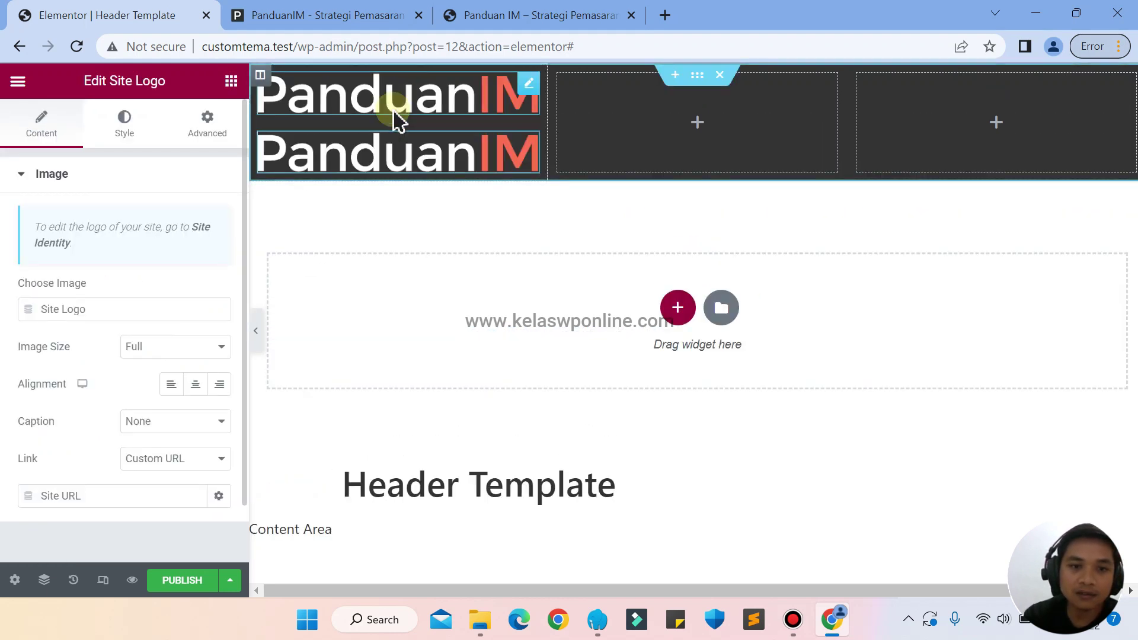
right_click(451, 99)
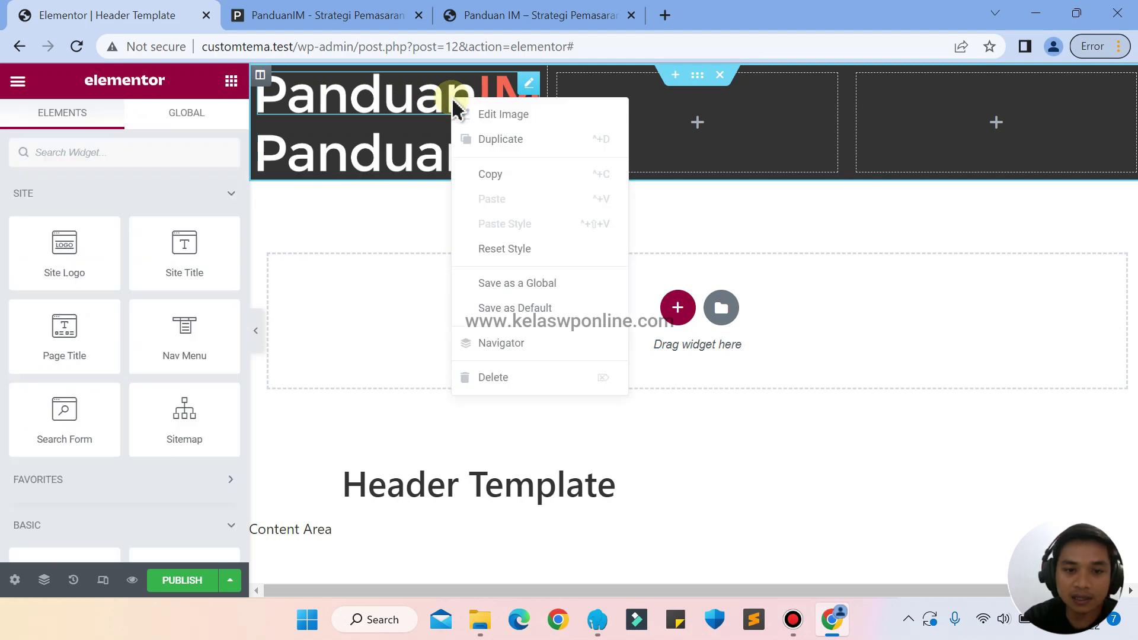
click(495, 379)
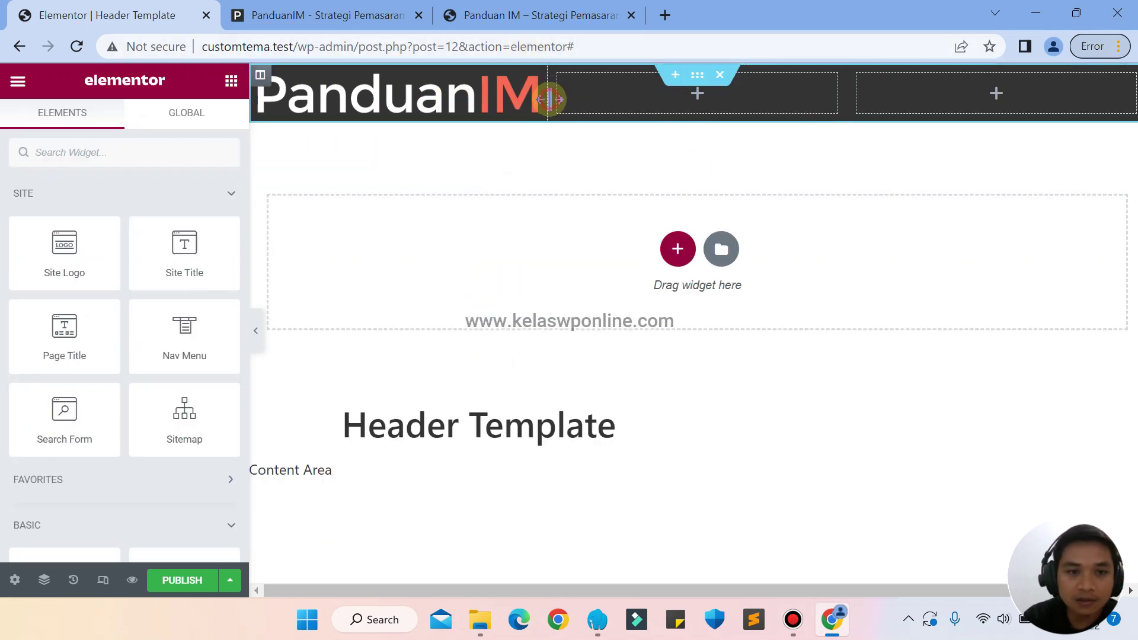
Narrow the first column to shrink the logo, comparing it with the panduanim.com header with the developer tools closed
drag(550, 99, 434, 104)
click(477, 24)
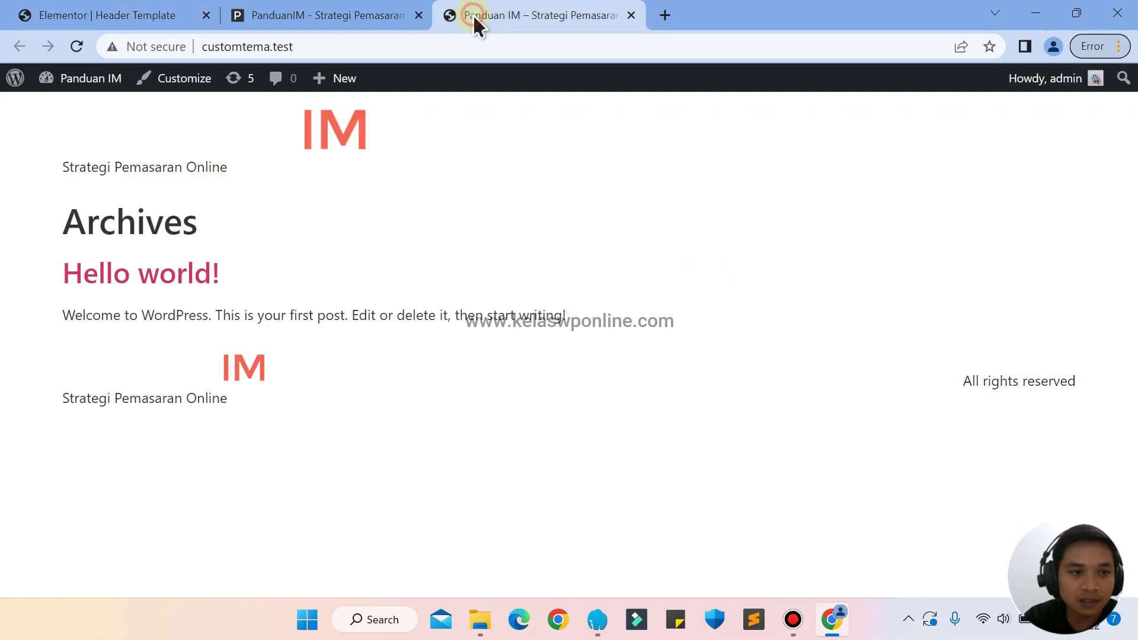
click(396, 13)
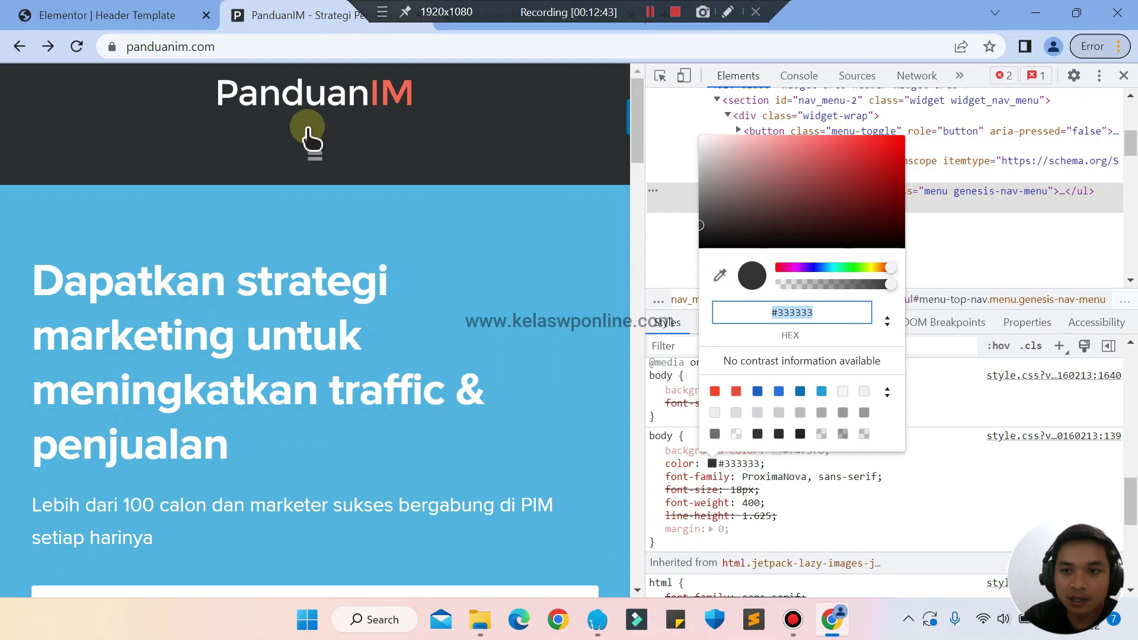
click(1123, 76)
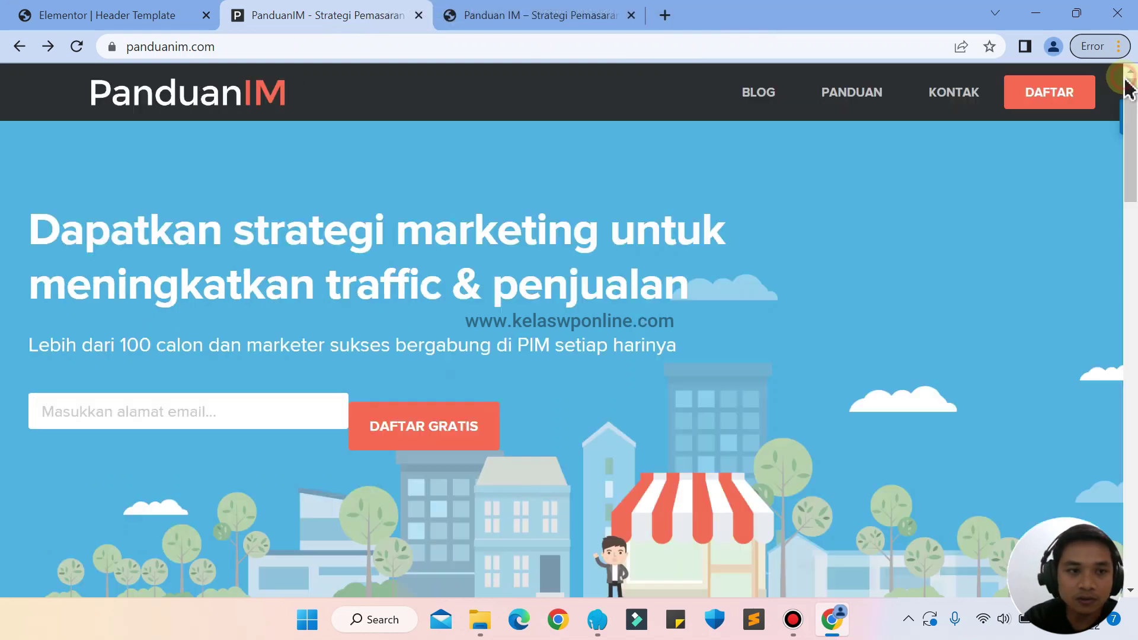
click(94, 14)
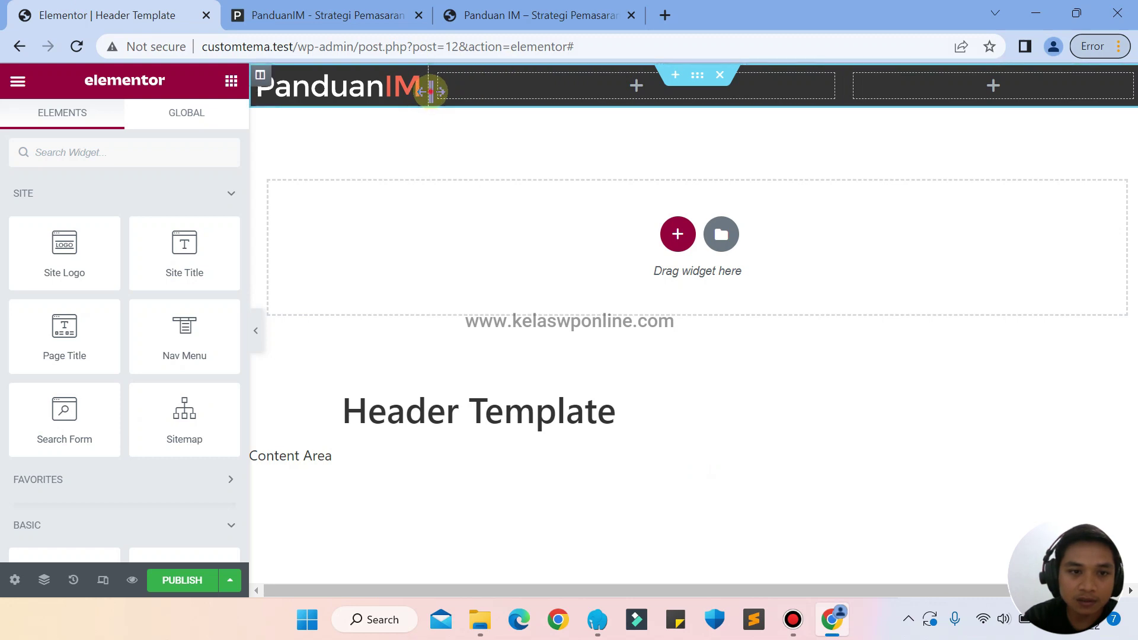
drag(431, 91, 413, 101)
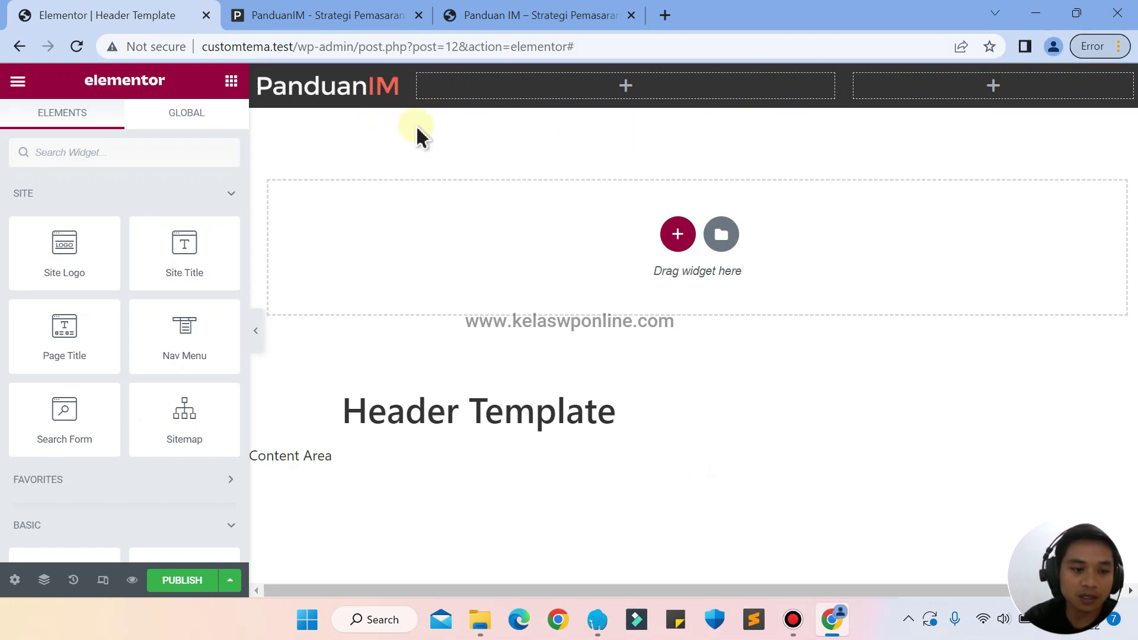
Examine the menu items and the button in the panduanim.com header, and return to the header template editor
click(354, 23)
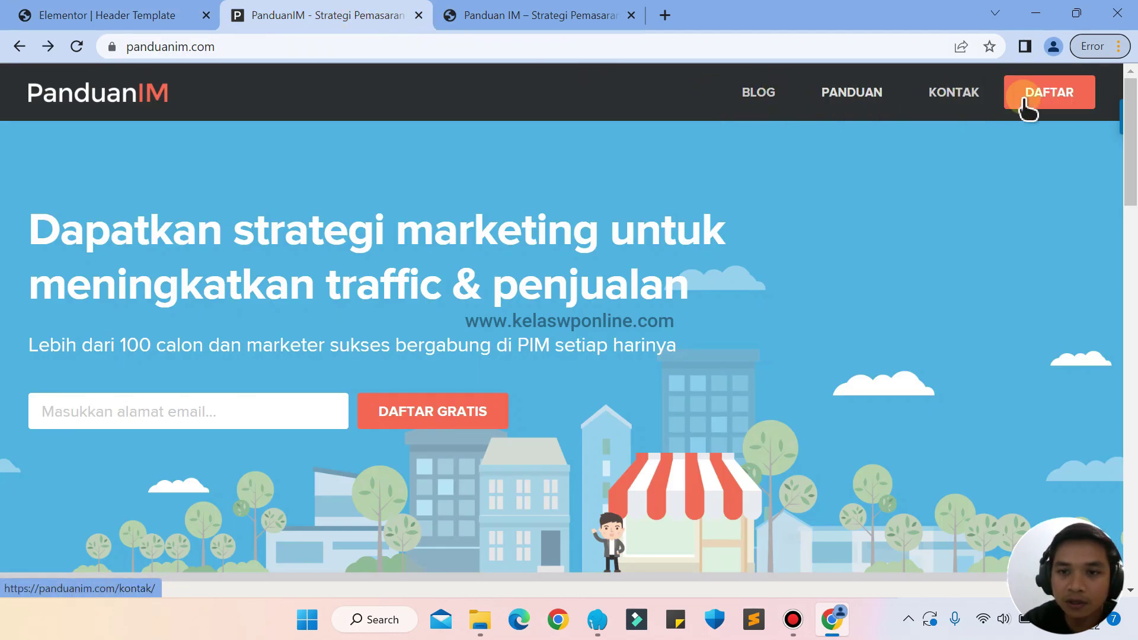
click(540, 89)
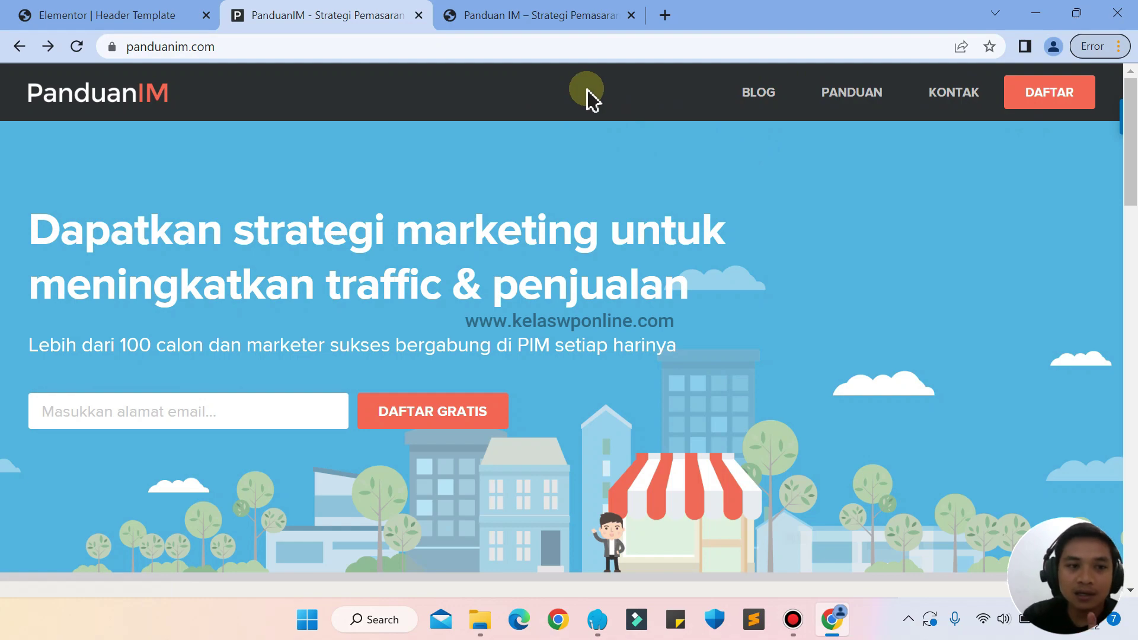
click(1134, 122)
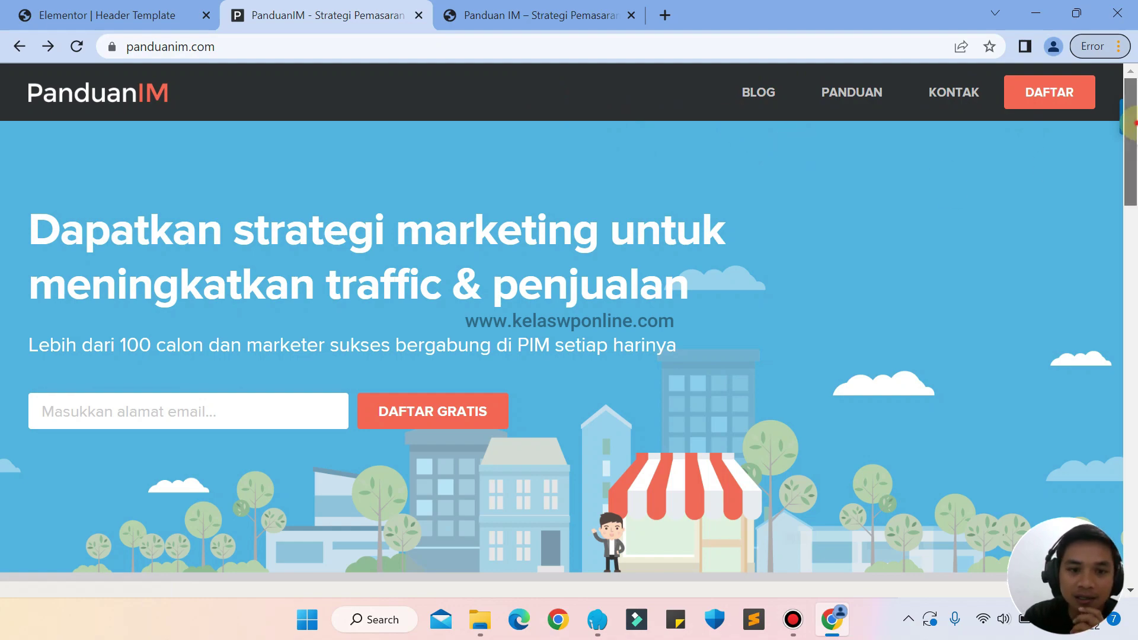
drag(1134, 153, 1131, 113)
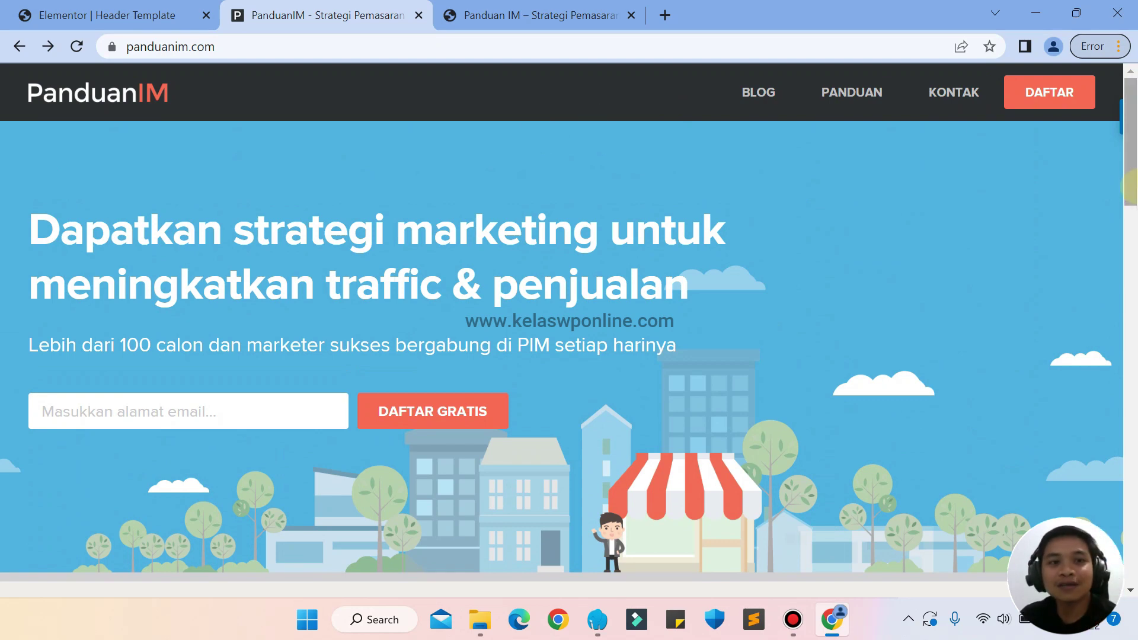
click(93, 14)
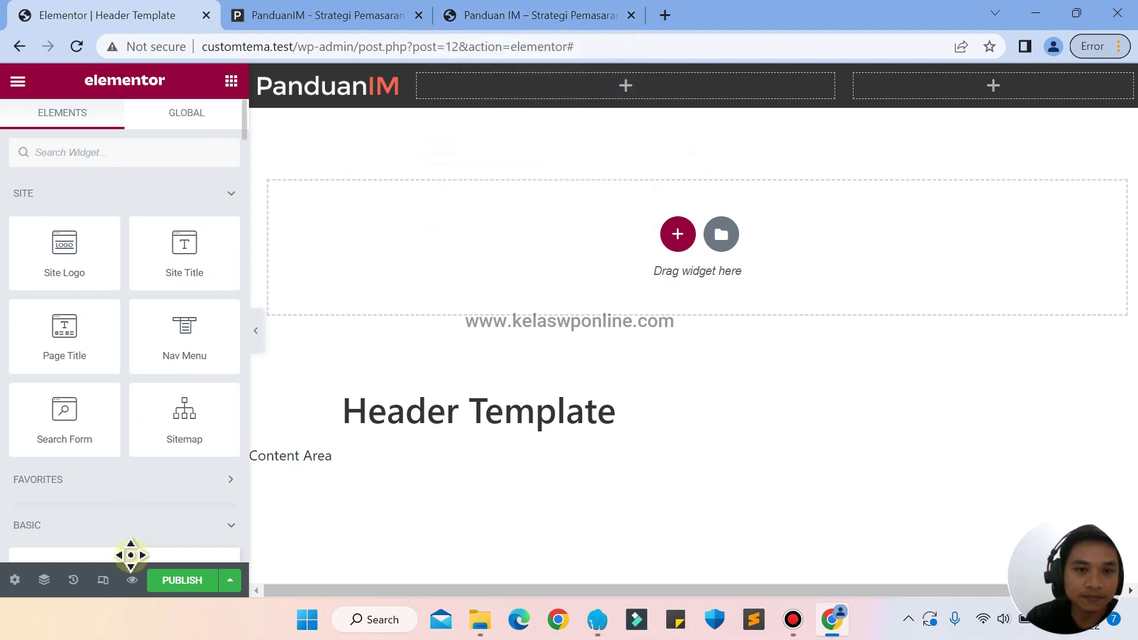
Create a WordPress menu named "Menu Header" on the customtema.test site and assign it to the Header display location
click(536, 10)
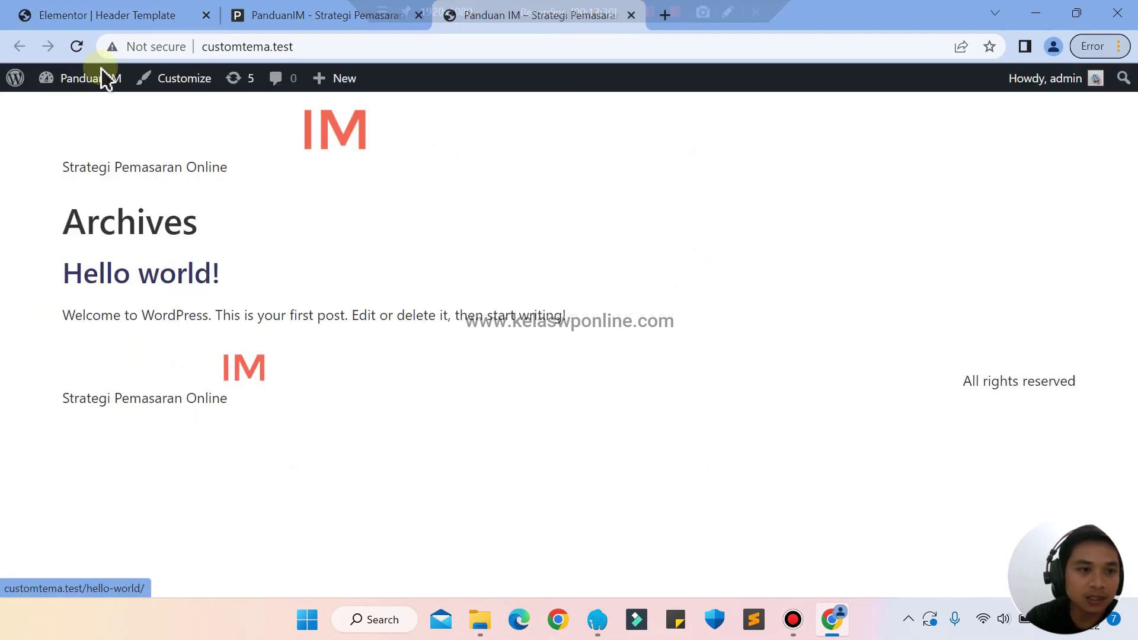
mouse_move(71, 104)
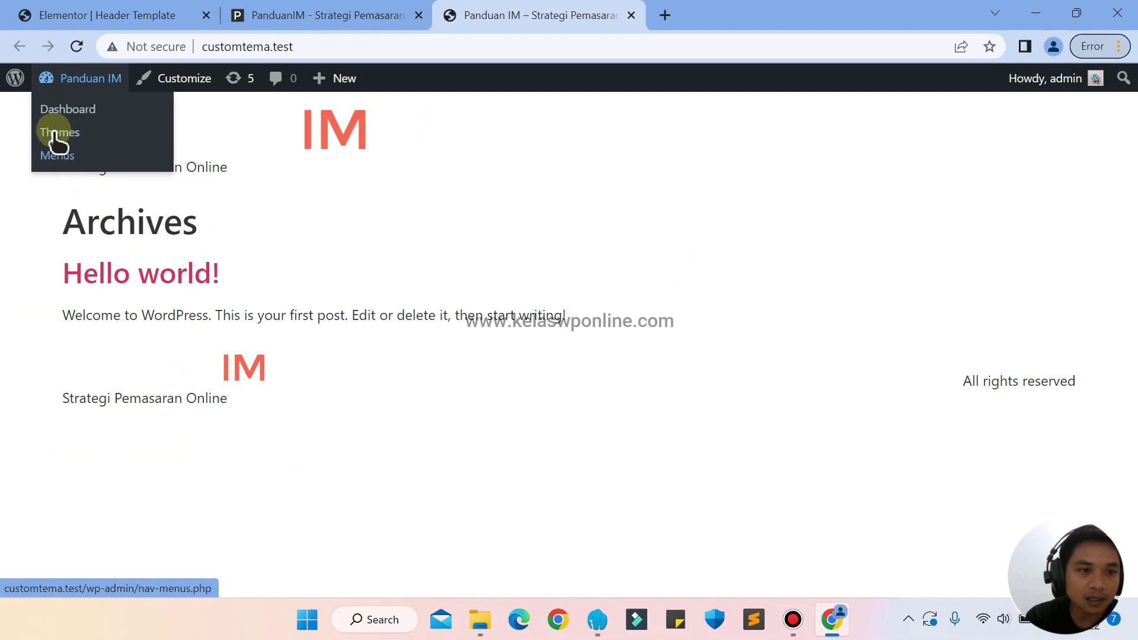
click(52, 152)
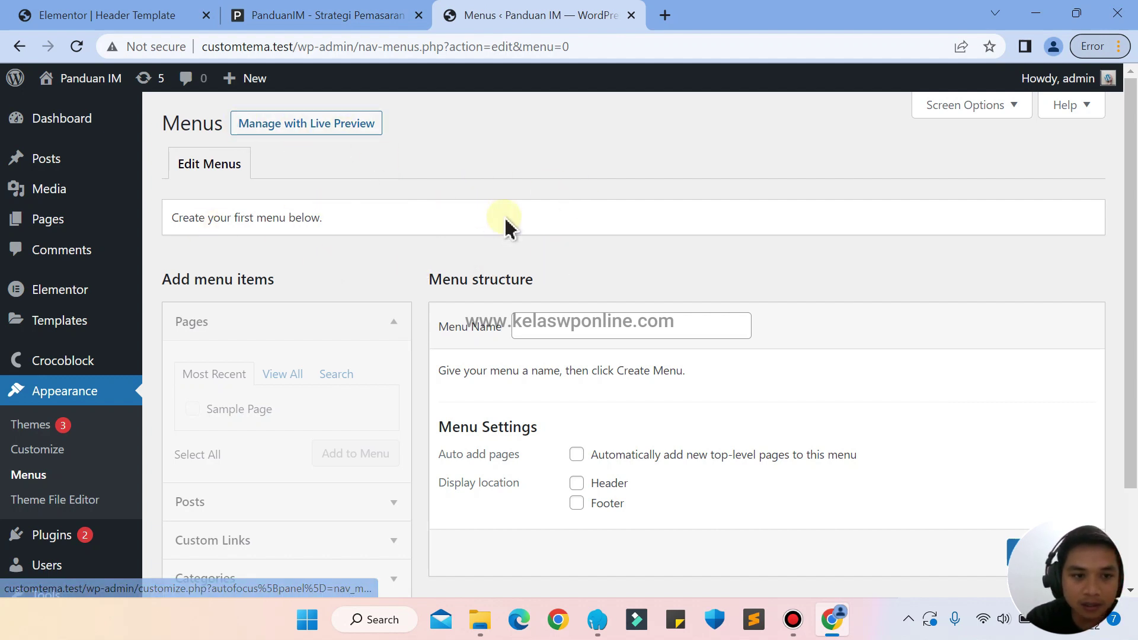
click(560, 326)
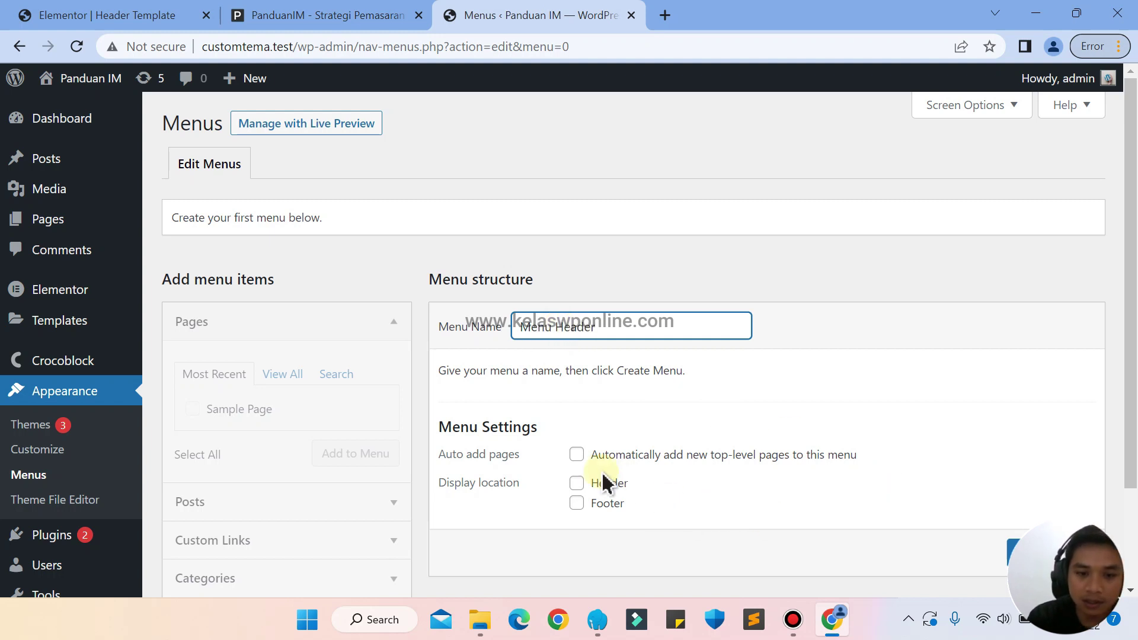
click(592, 487)
scroll(591, 487, down, 1)
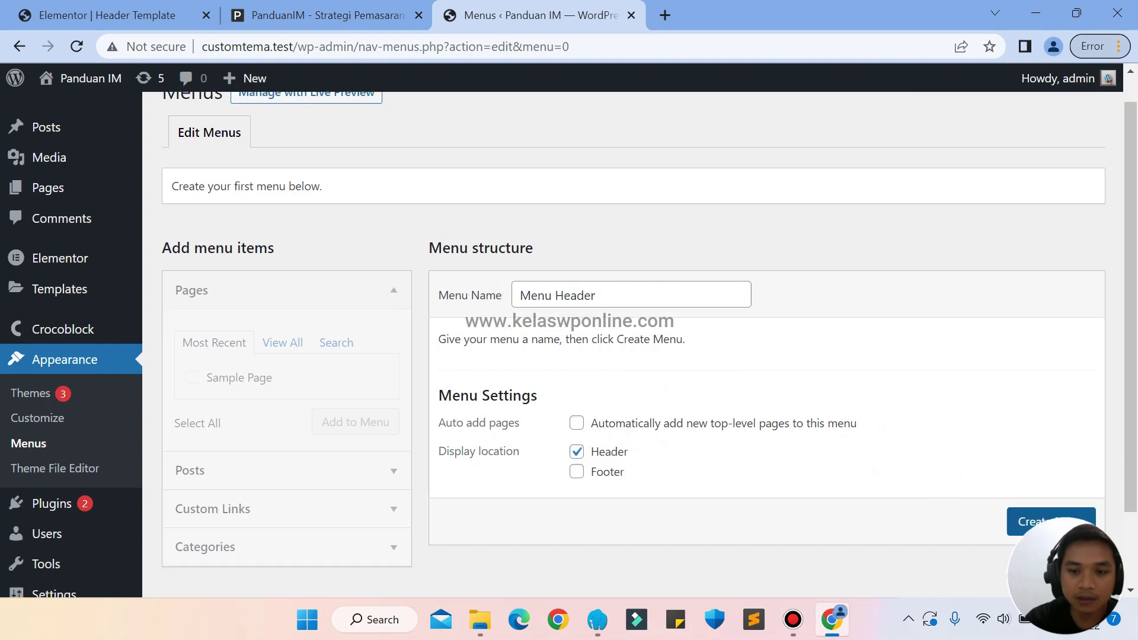
click(1040, 514)
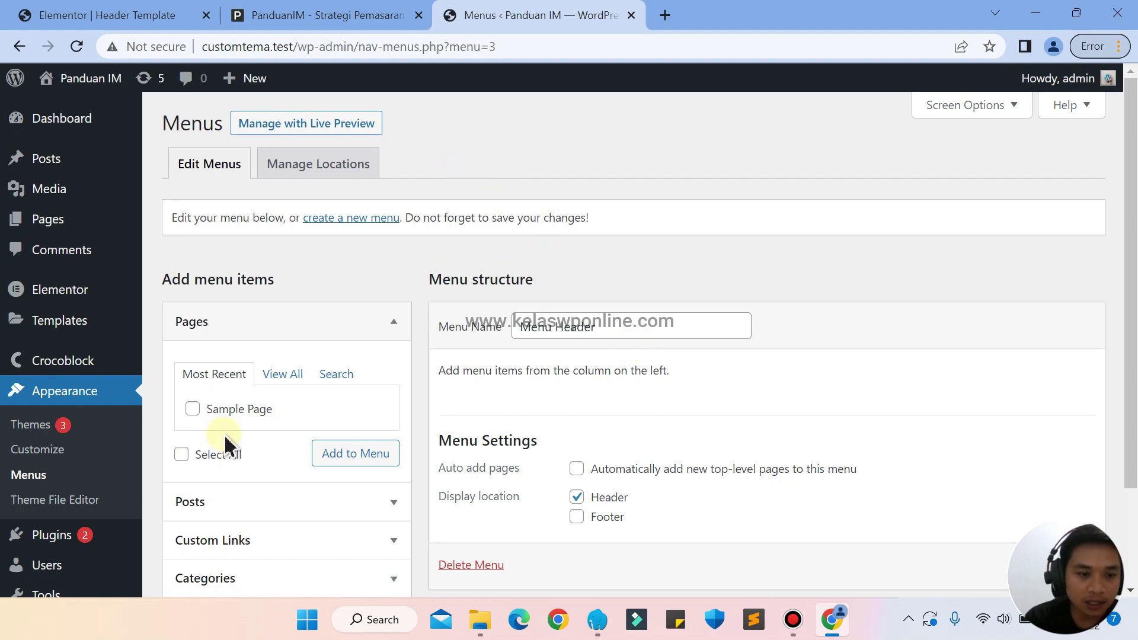
Add a custom link with URL "#" and link text "BLOG" to Menu Header
click(266, 537)
click(320, 450)
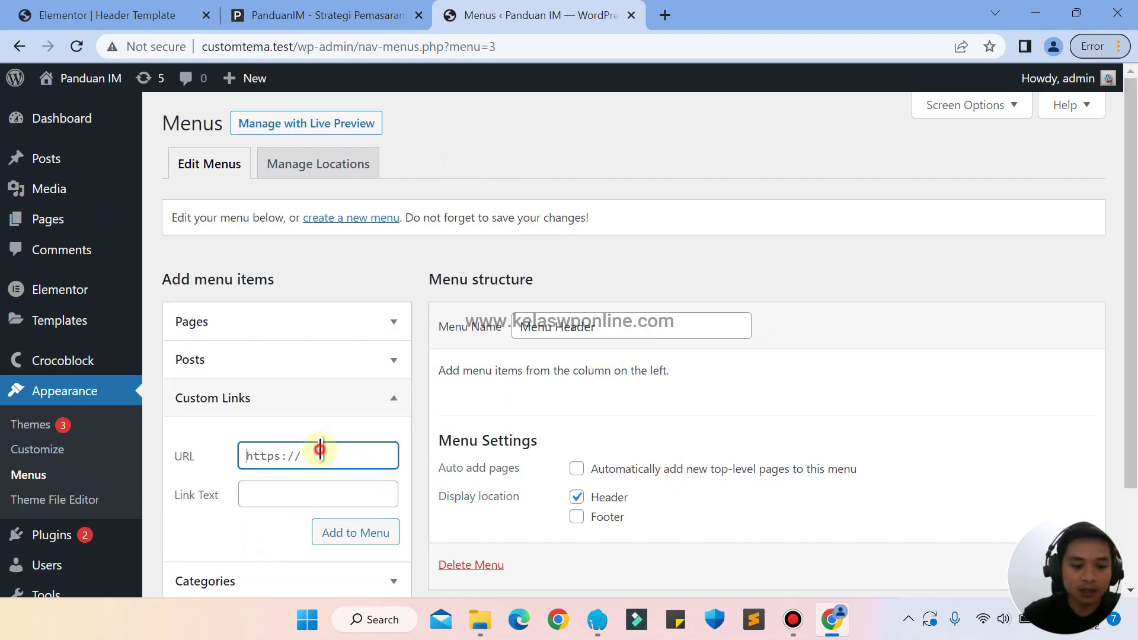
text(#)
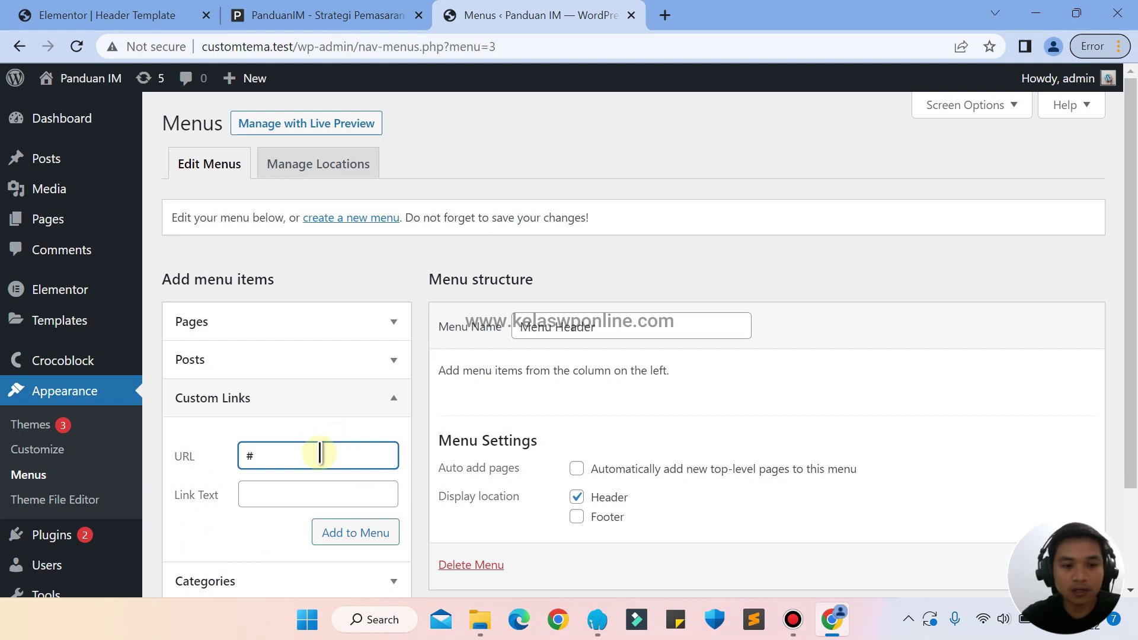
click(300, 497)
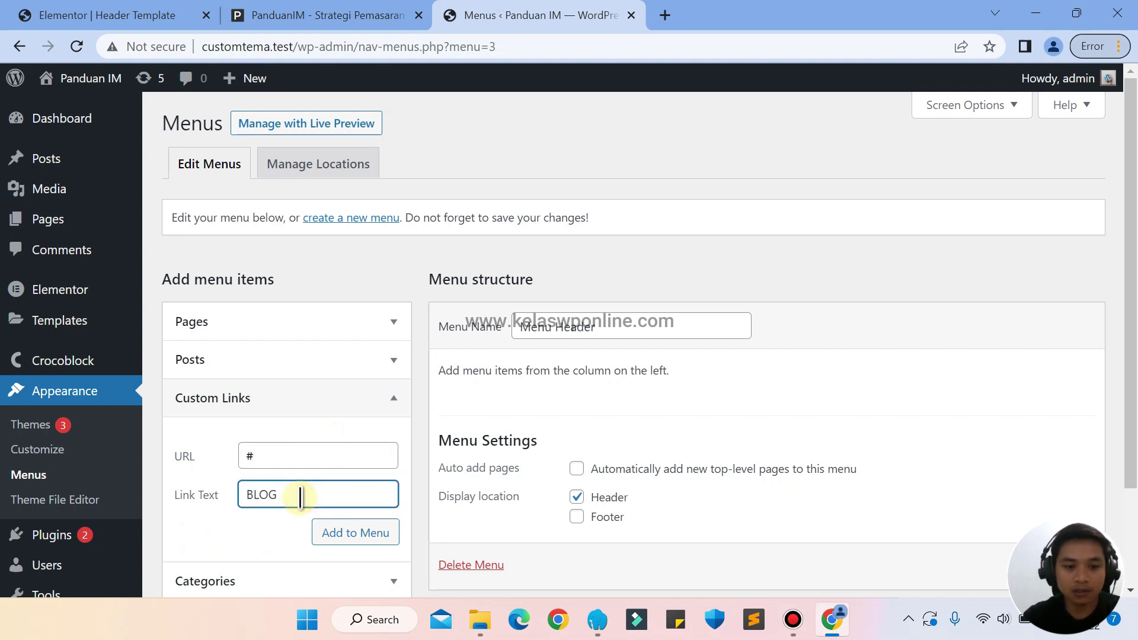
click(365, 531)
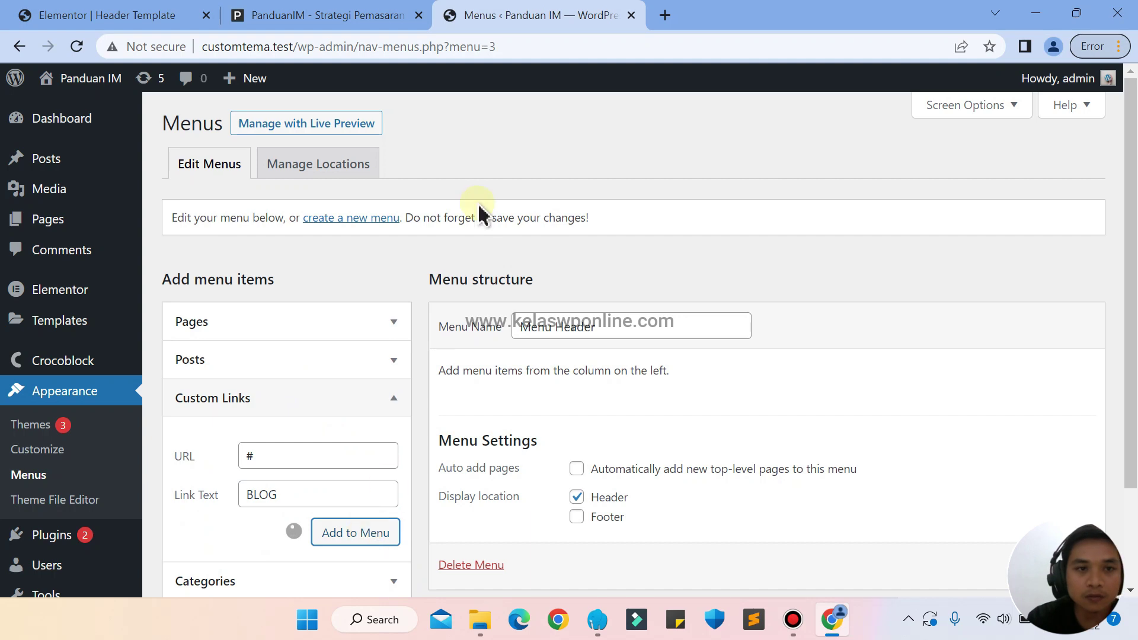
Check the menu names on panduanim.com and add a custom link "PANDUAN" with URL "#" to Menu Header
click(354, 18)
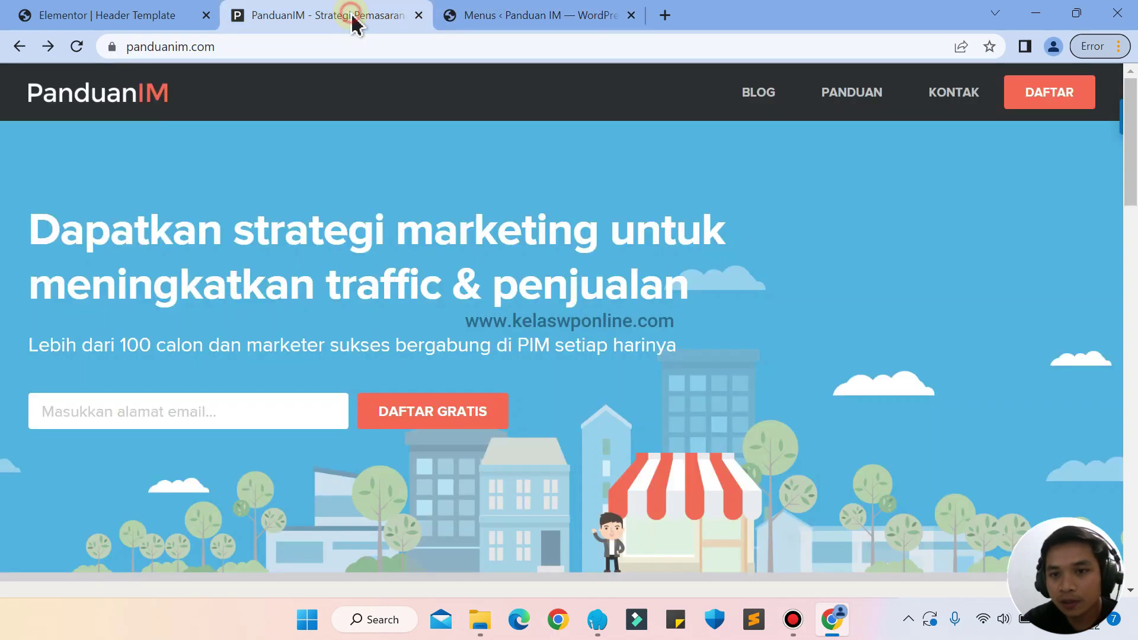
click(472, 17)
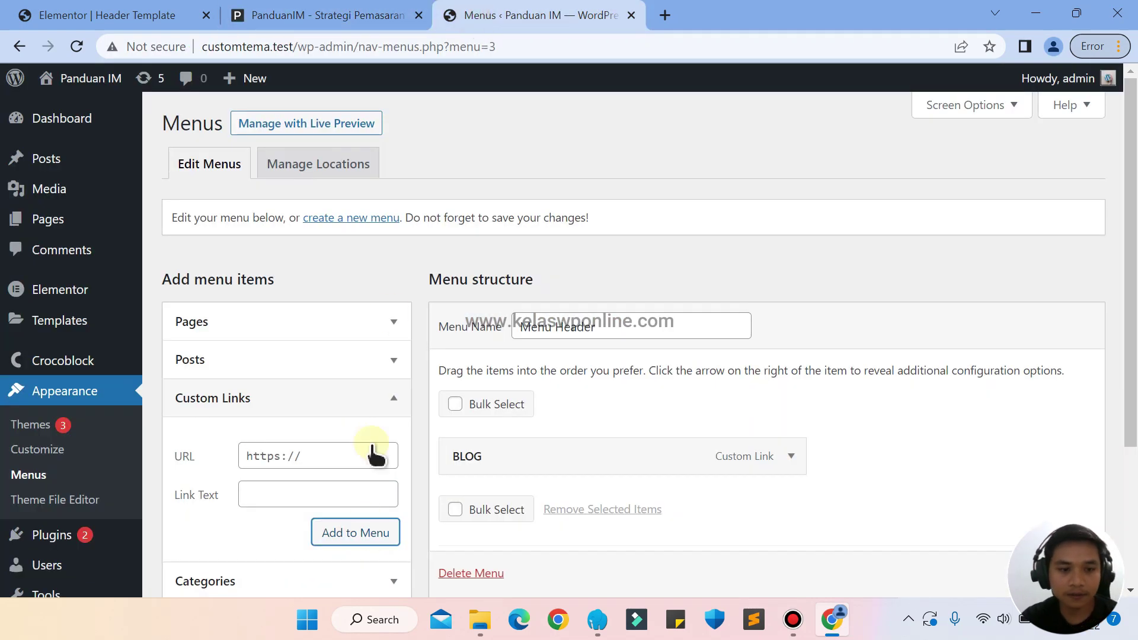
click(283, 469)
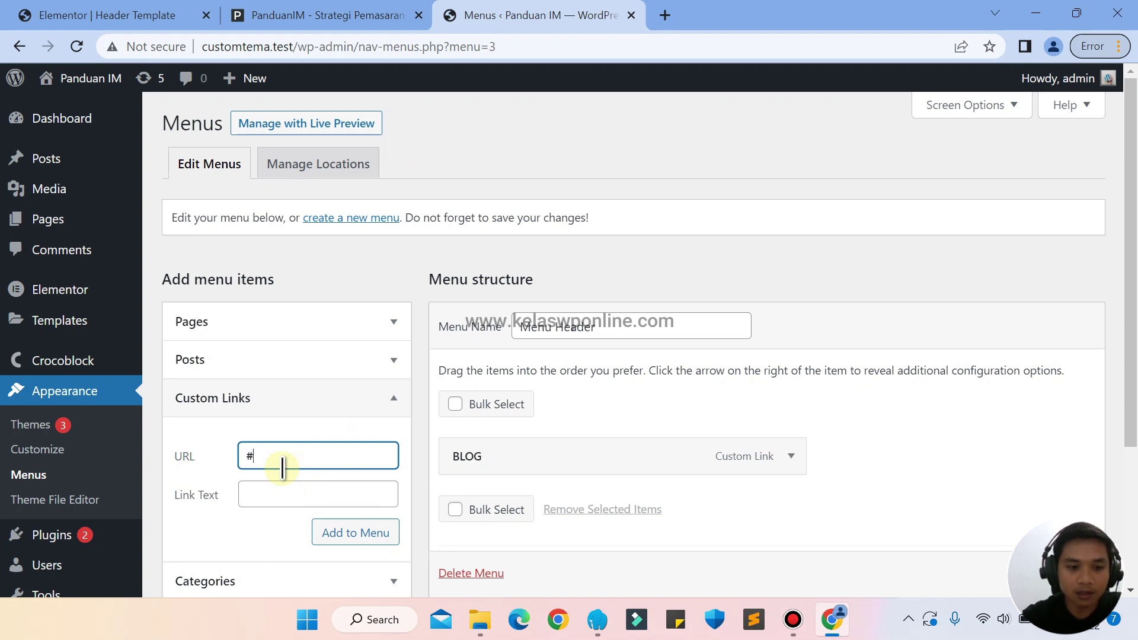
key(Tab)
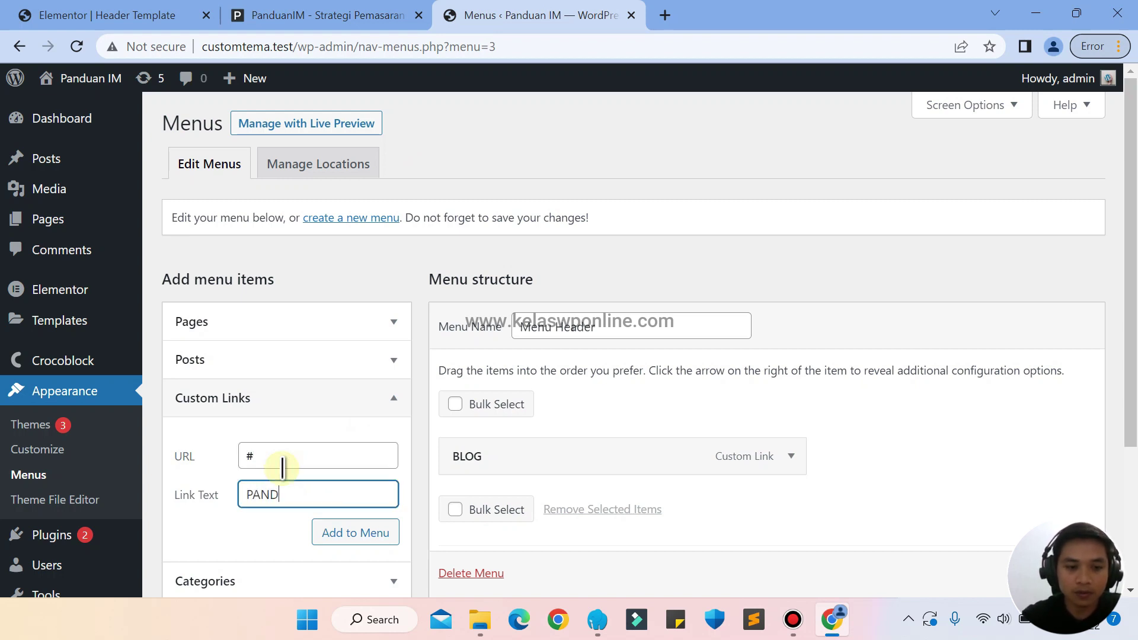
click(335, 536)
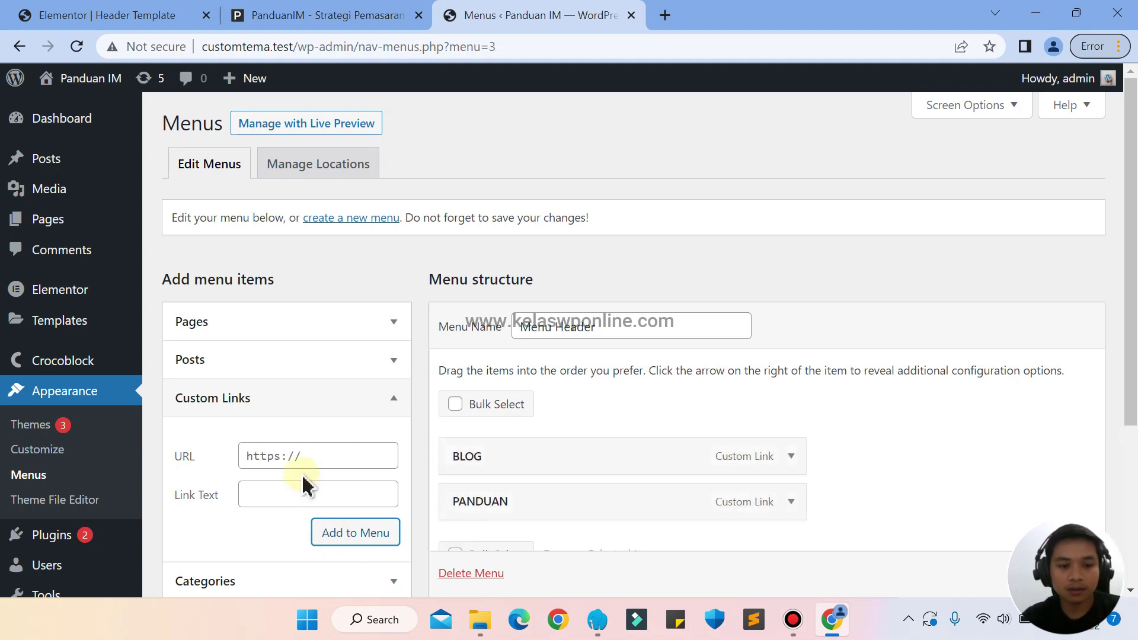
Add a custom link "KONTAK" with URL "#" to Menu Header and save the menu
click(296, 456)
key(Tab)
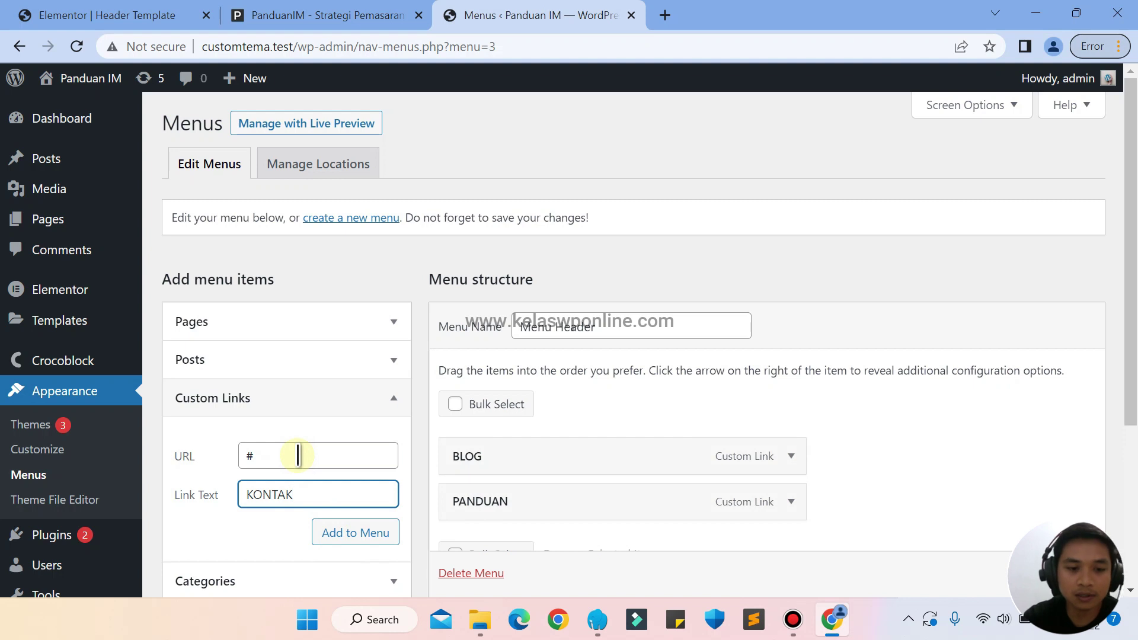
click(354, 544)
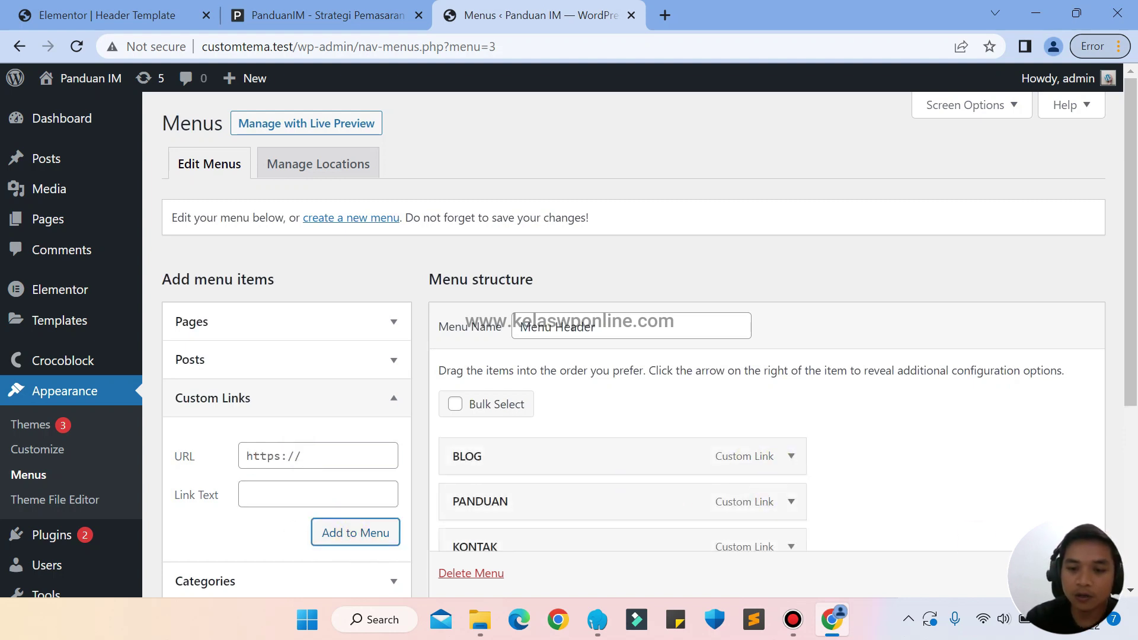
scroll(1059, 573, down, 1)
click(1059, 573)
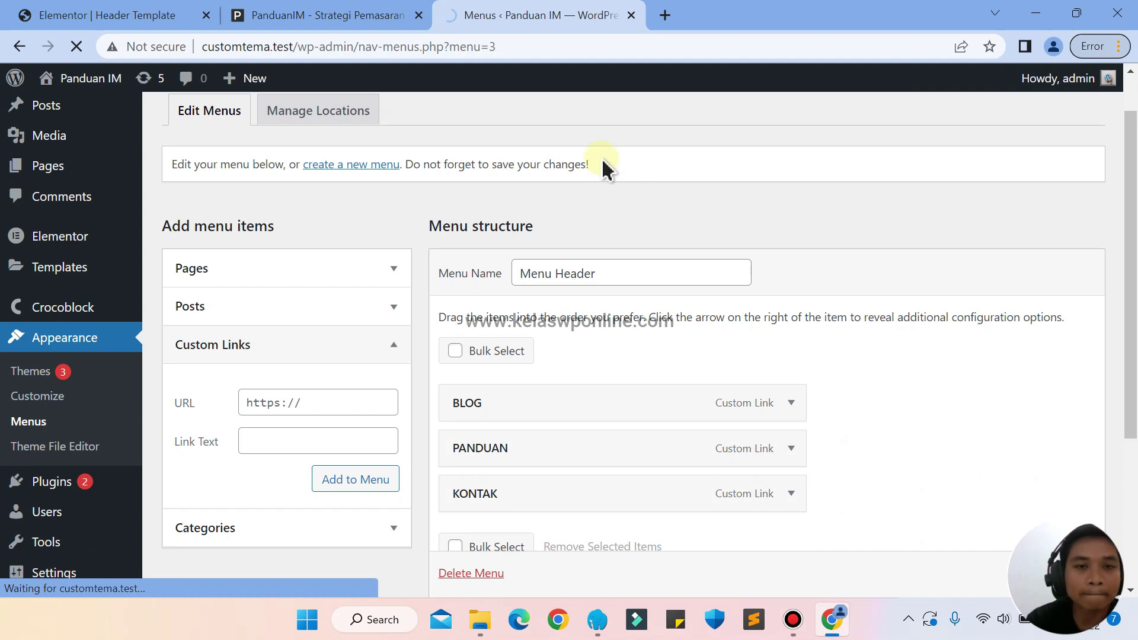
Publish the header template with the display condition Include Entire Site, and reload the Elementor editor
click(88, 15)
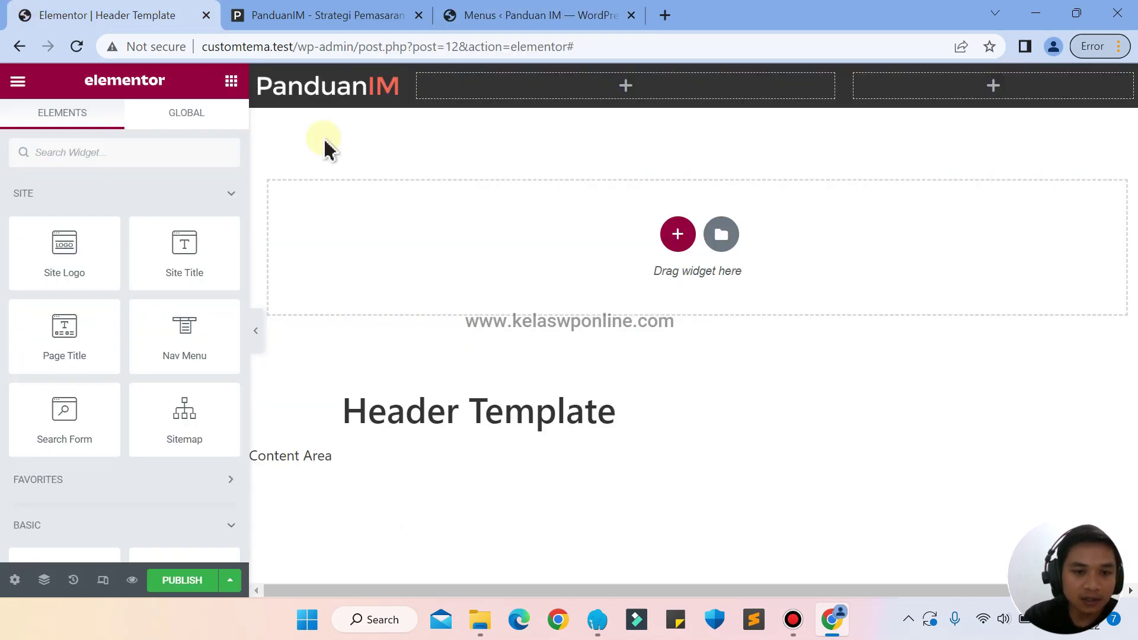
click(182, 582)
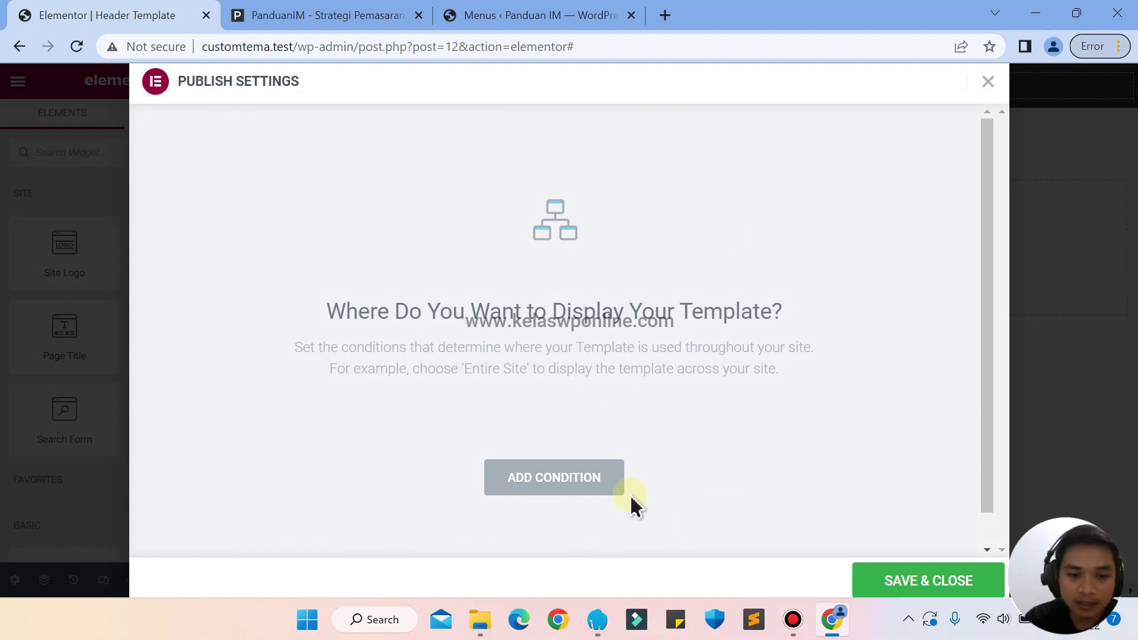
click(514, 488)
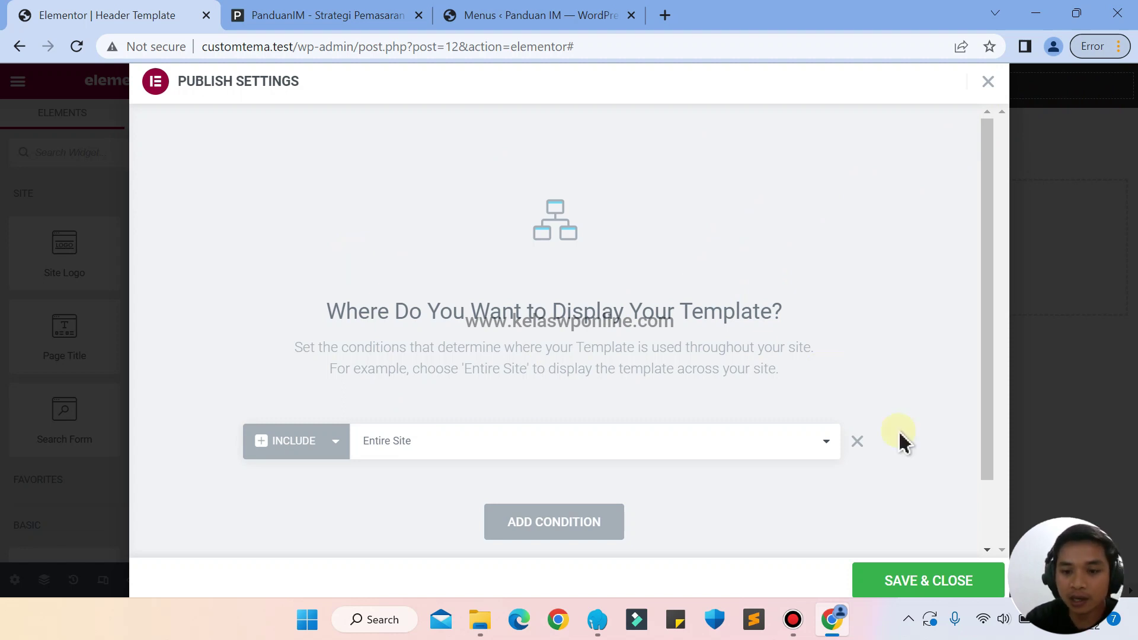
click(888, 582)
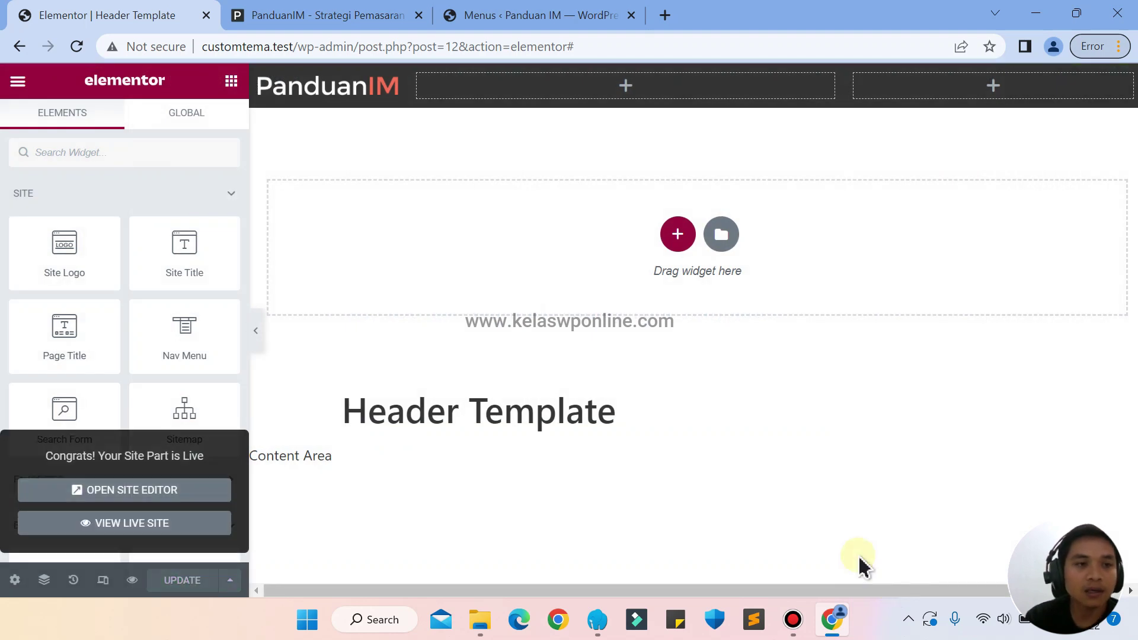
click(74, 47)
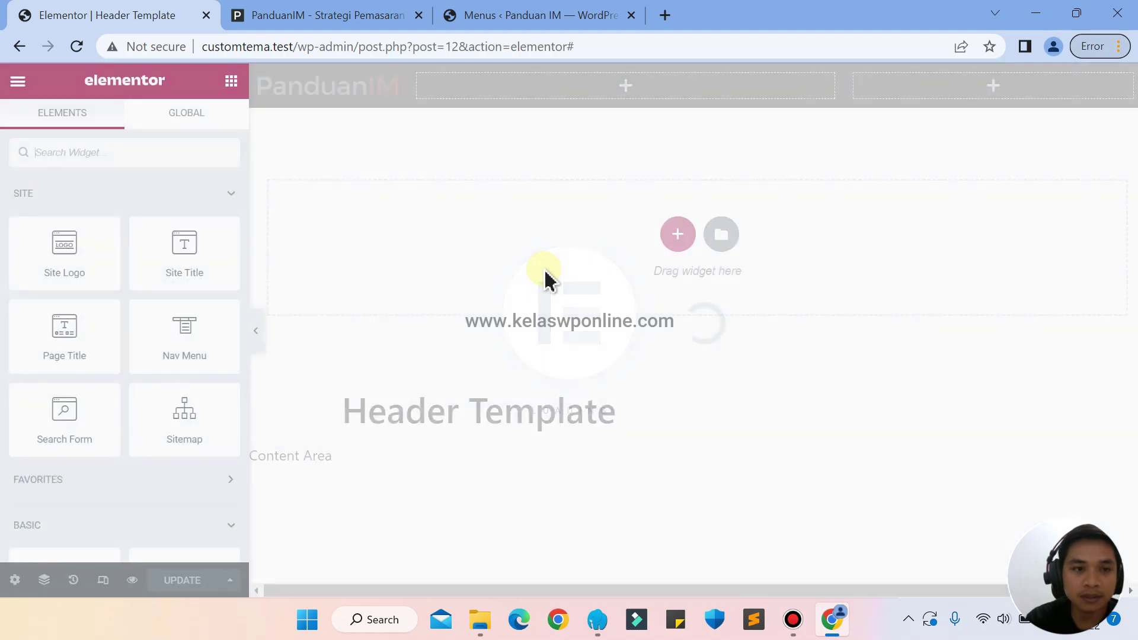
Find the Nav Menu widget by searching "MENU" and place it in the header section's third column
click(79, 155)
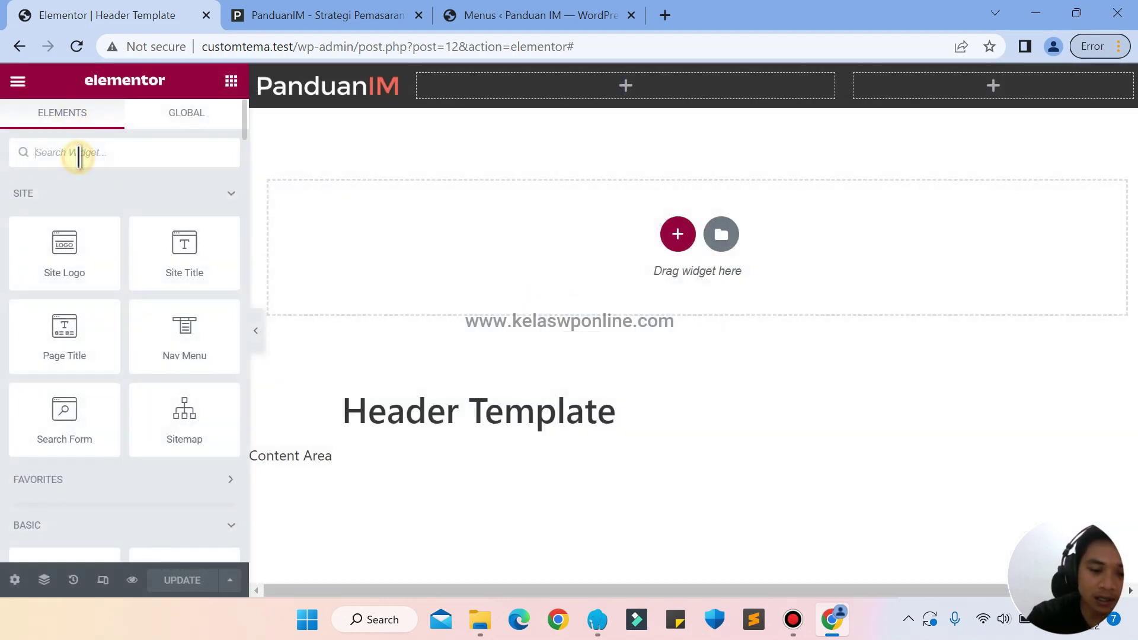
text(MENU)
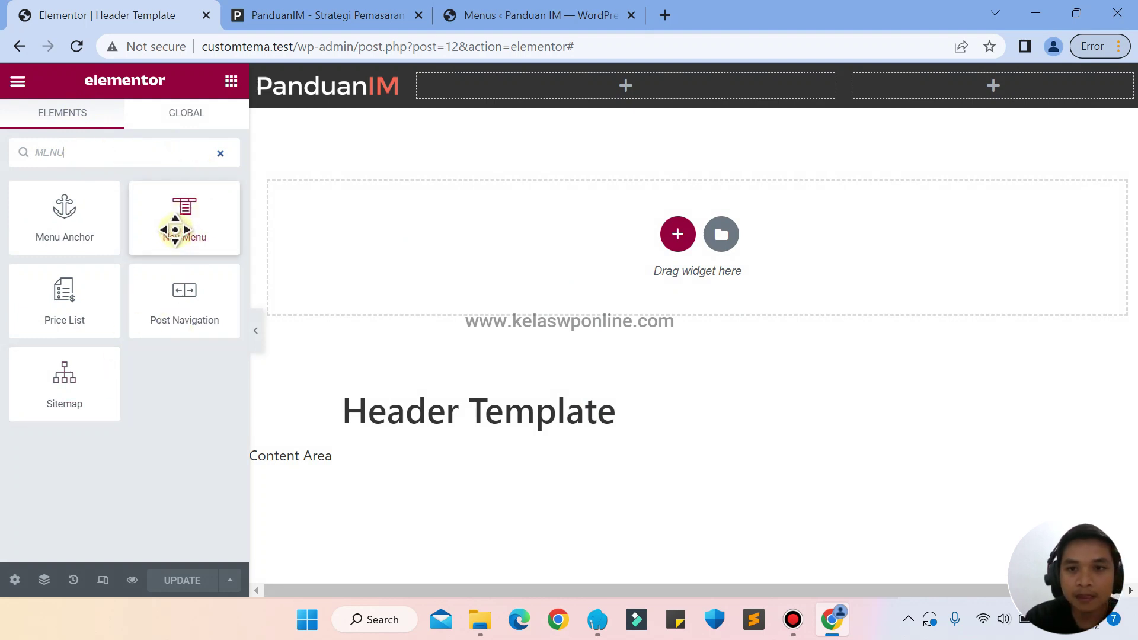
drag(175, 234, 910, 89)
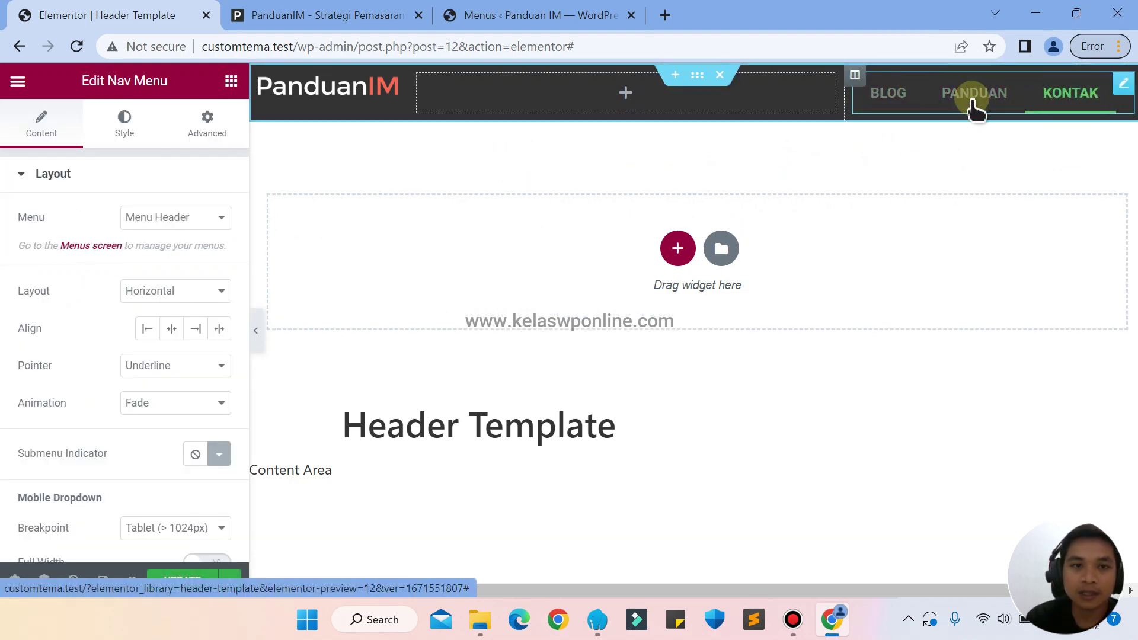
Compare the menu with panduanim.com and set the Nav Menu's normal text color to light gray, about #BDBABA
click(284, 11)
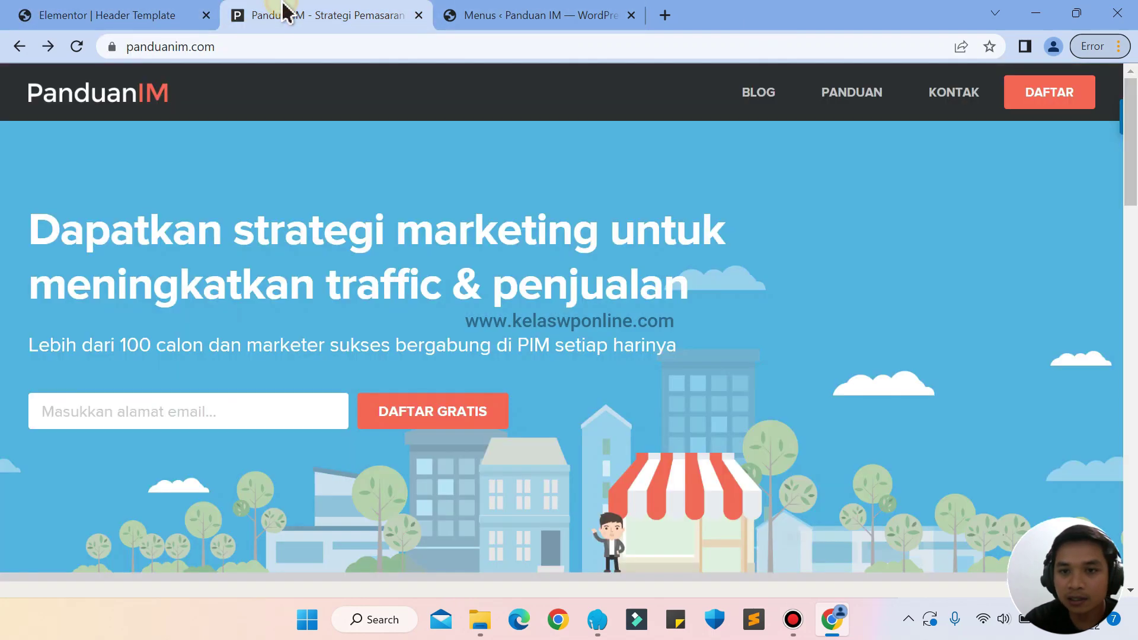
click(89, 9)
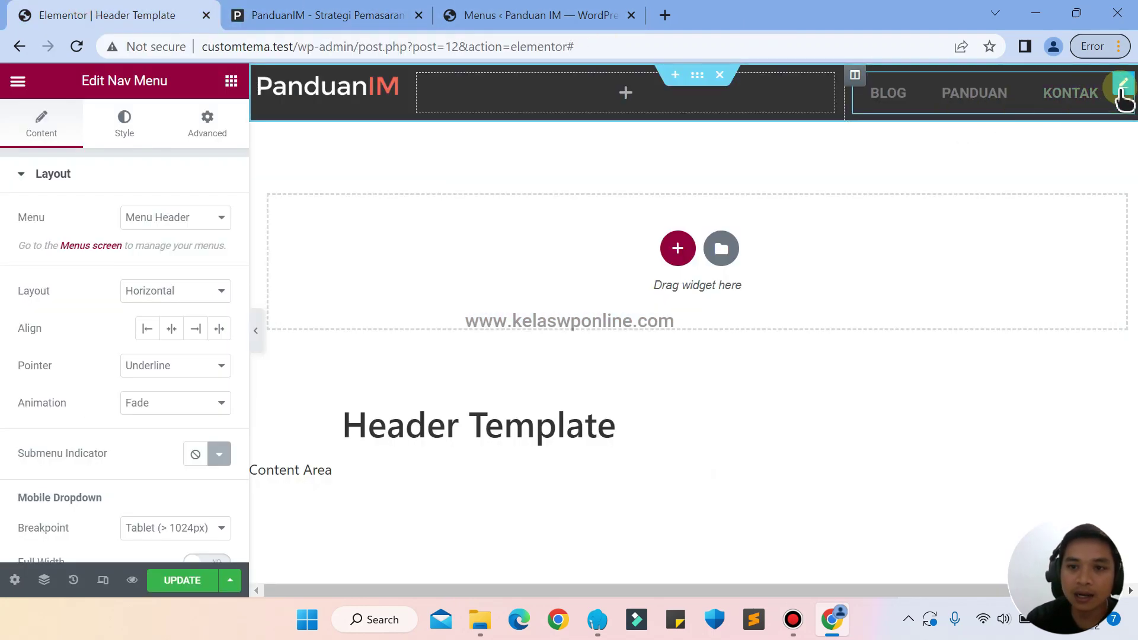
click(129, 120)
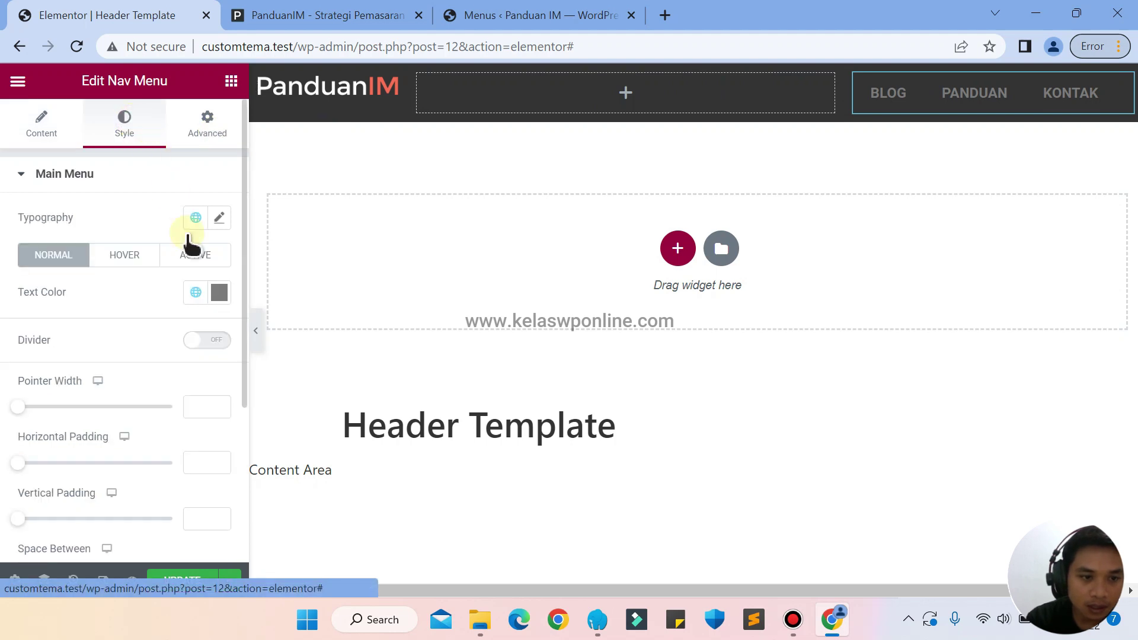
click(220, 292)
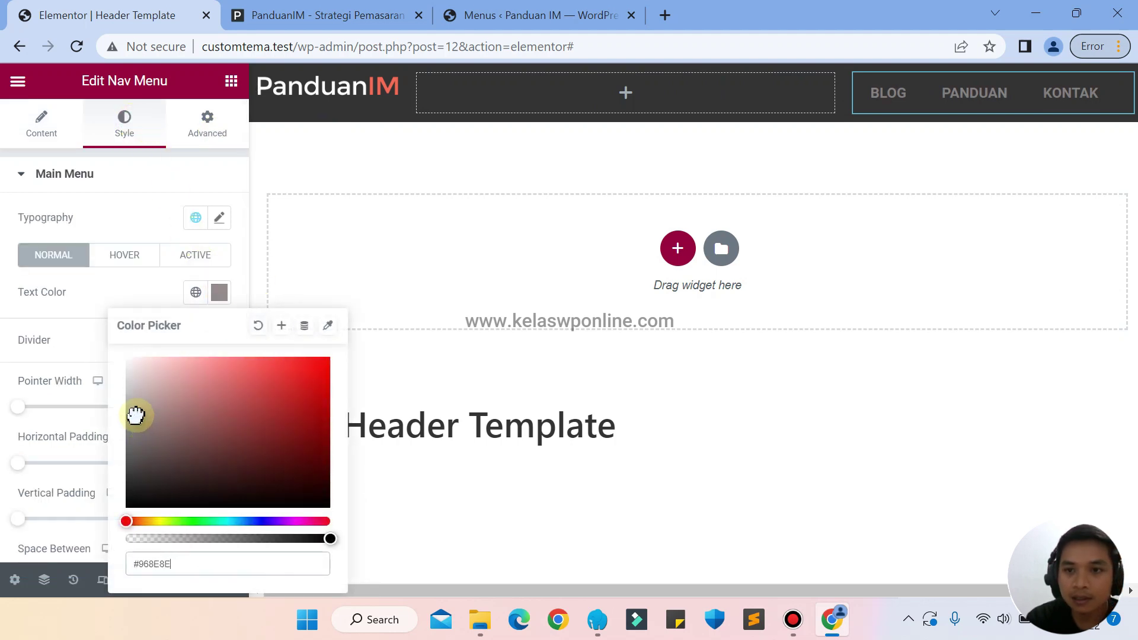
drag(136, 415, 129, 381)
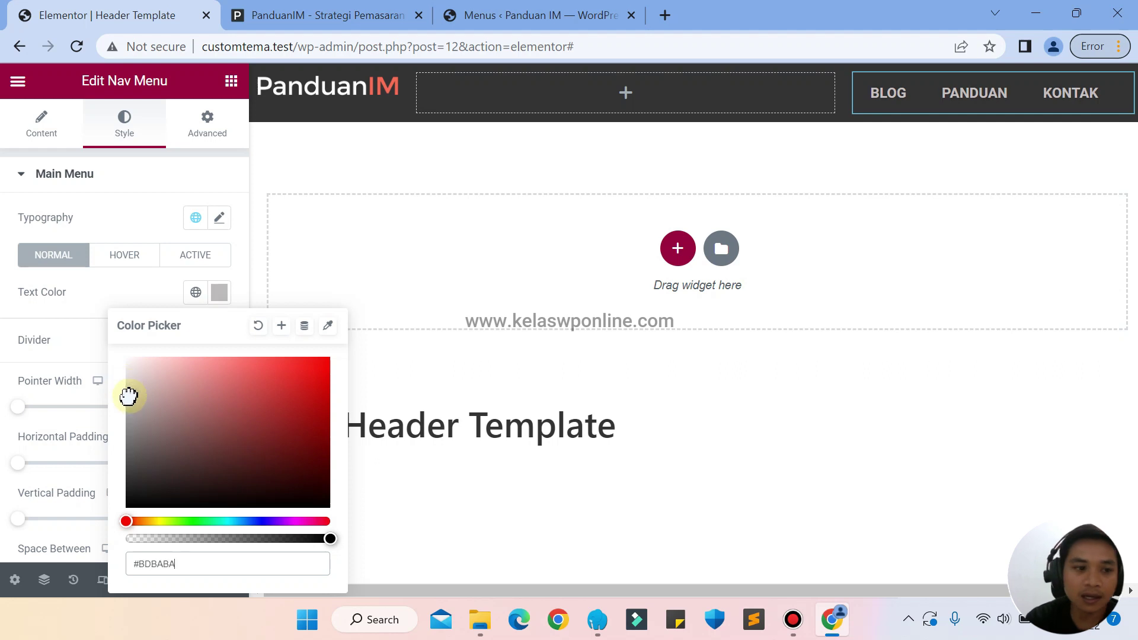
click(38, 293)
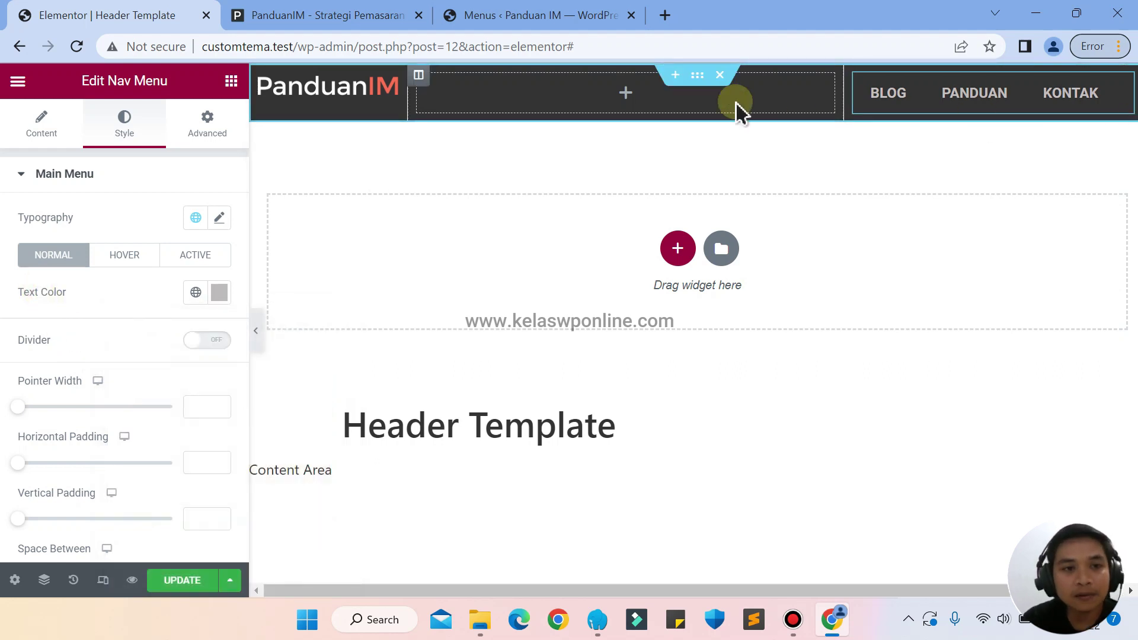
Check the header arrangement on panduanim.com, move the Nav Menu into the middle column and align it right
click(324, 10)
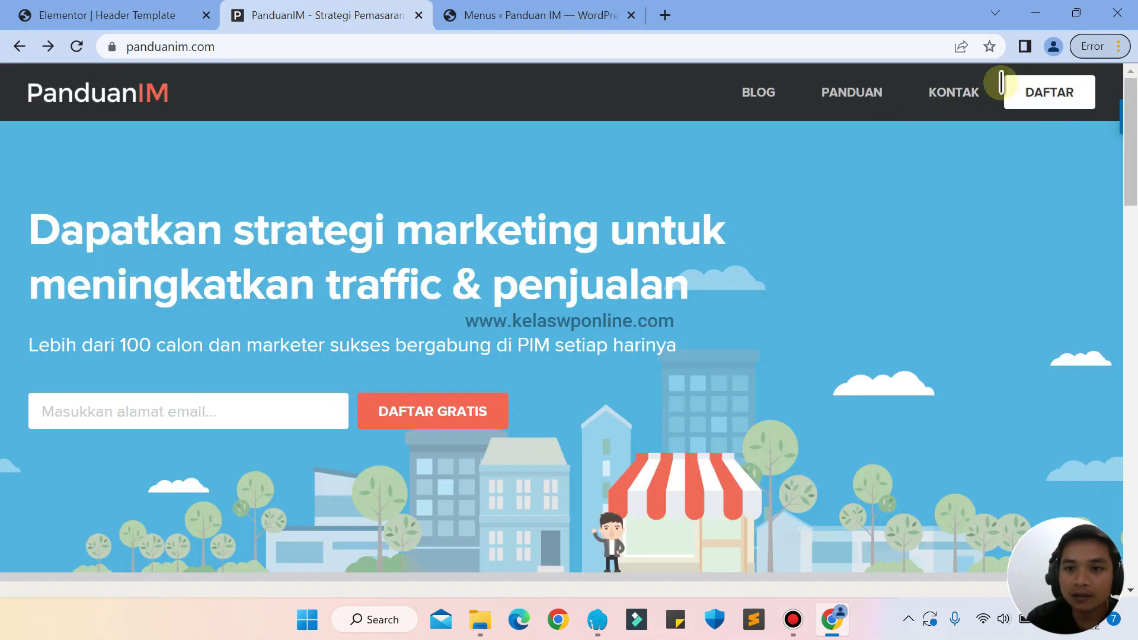
click(101, 12)
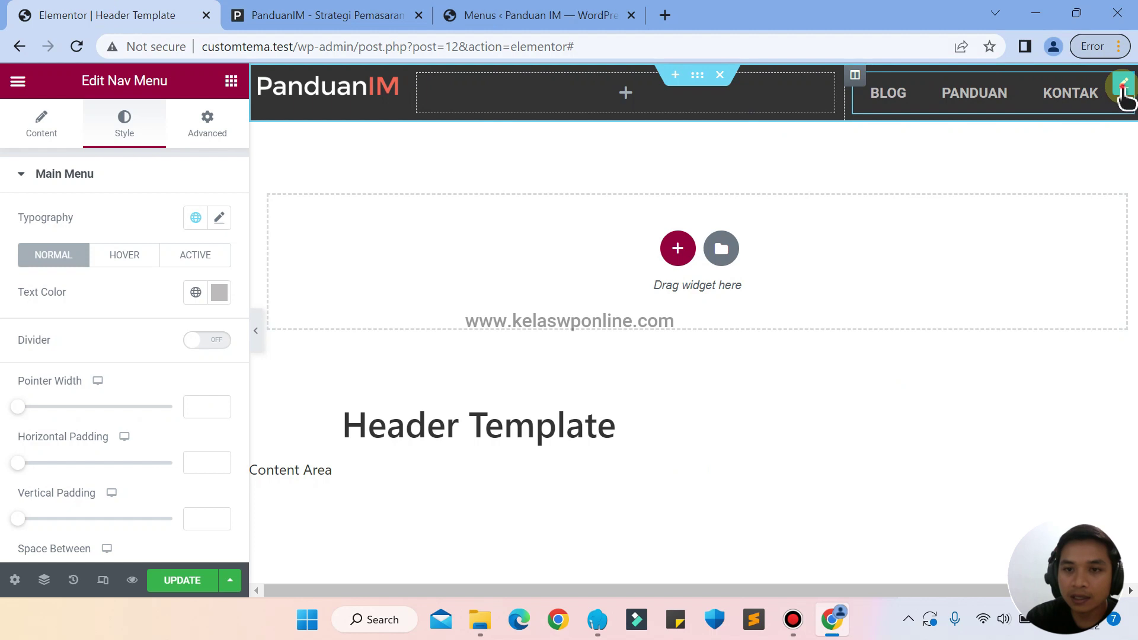
drag(1125, 89, 581, 92)
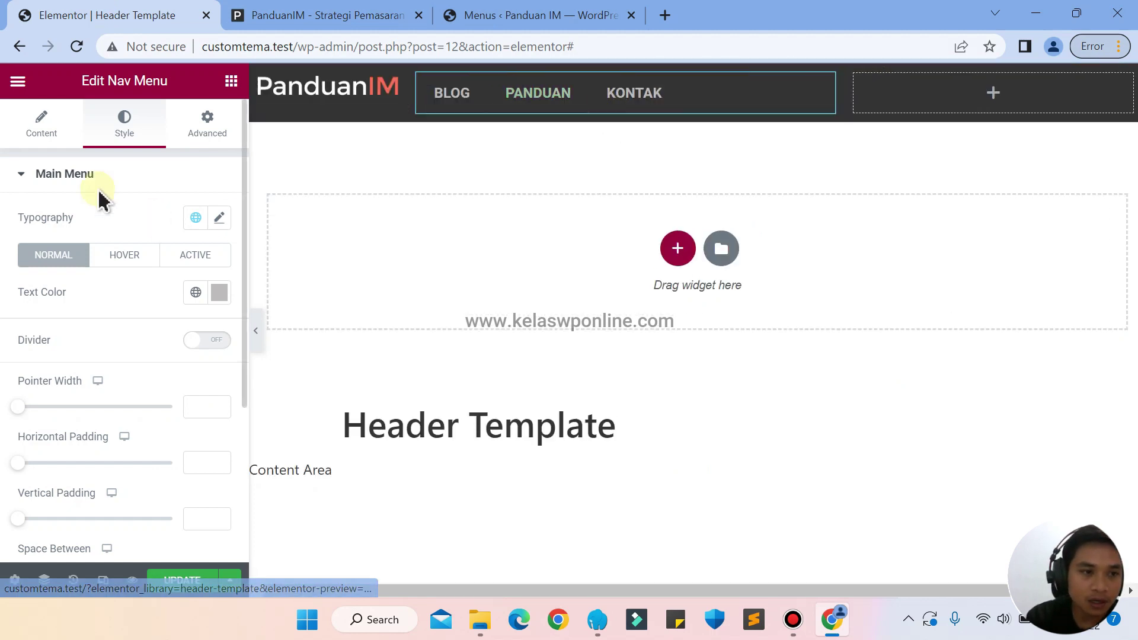
click(31, 124)
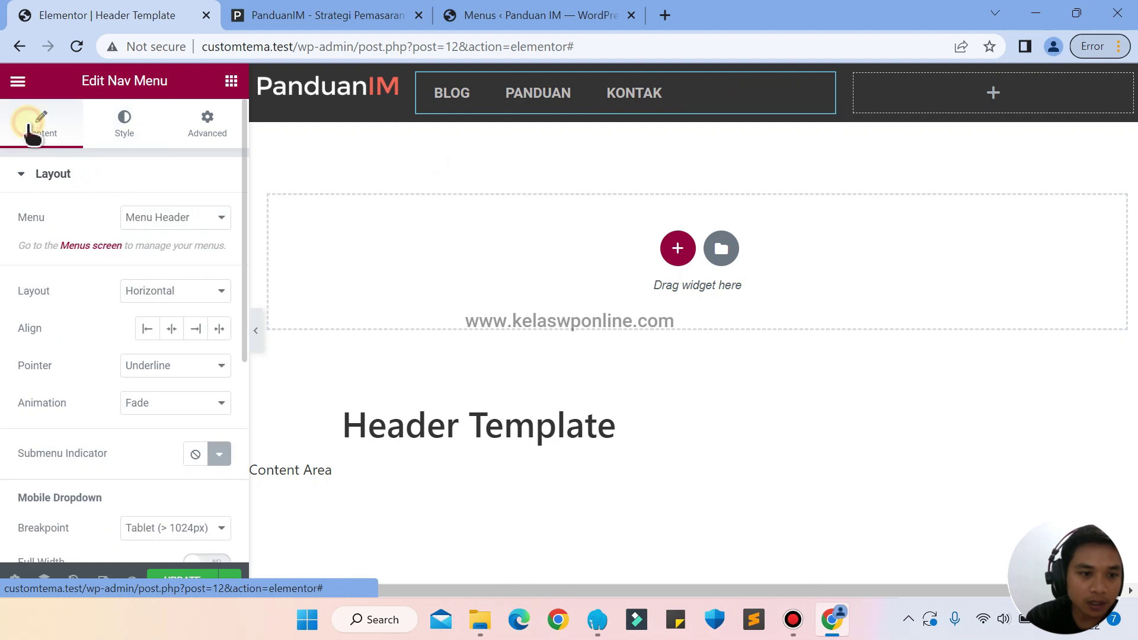
click(196, 329)
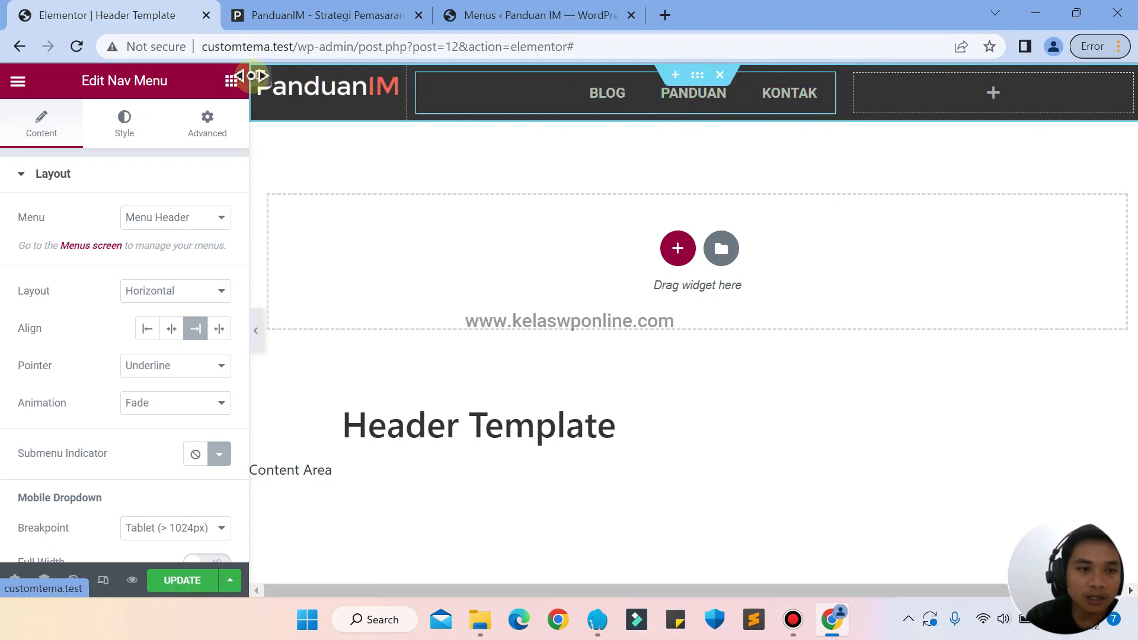
Find the Button widget by searching "BUTT", place it in the header's third column and set its text to "DAFTAR"
click(231, 80)
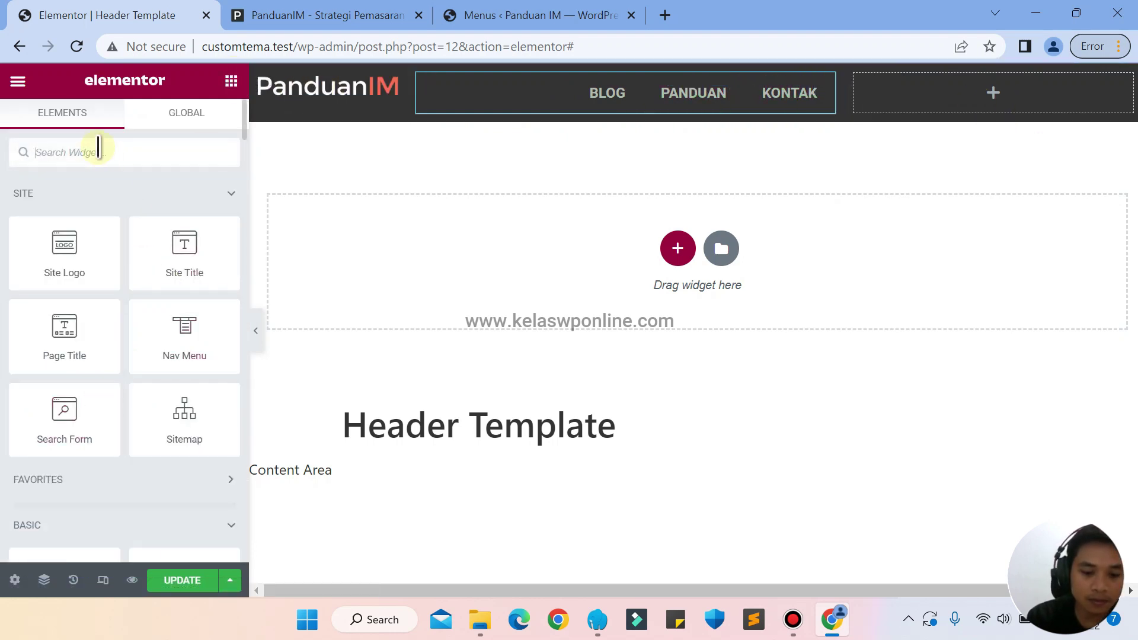
text(BUTT)
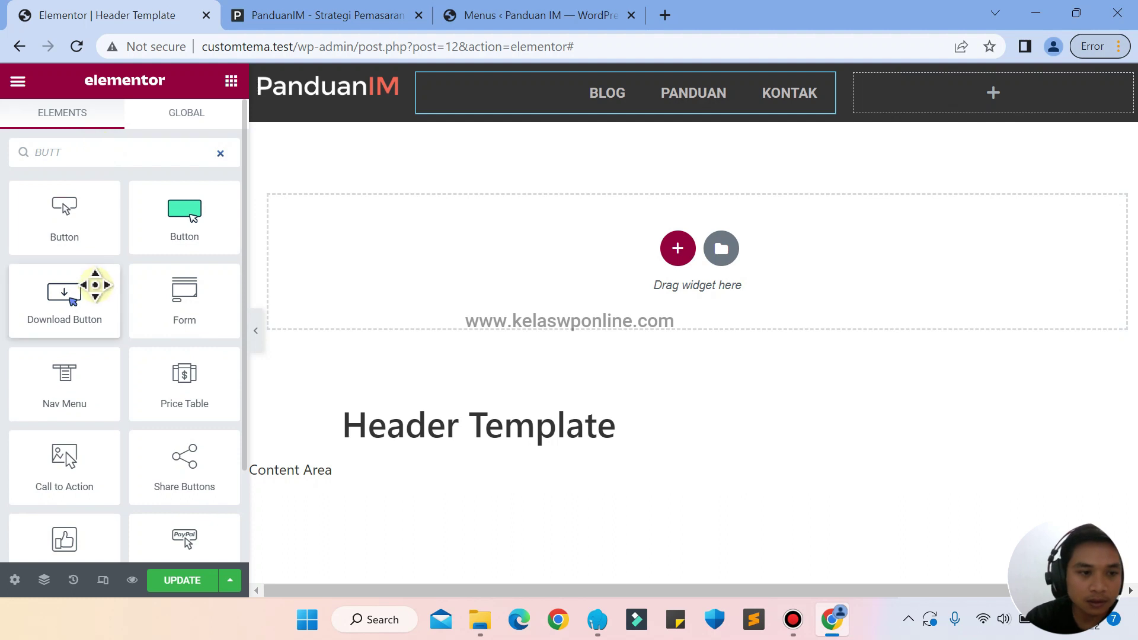
drag(214, 265, 1000, 104)
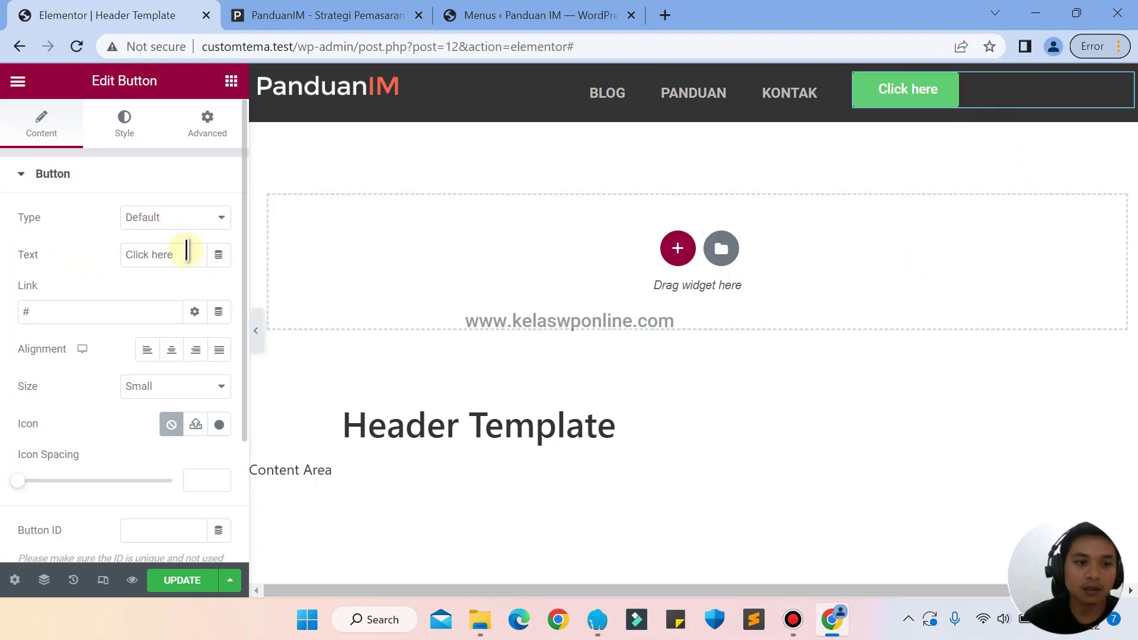
key(BackSpace)
key(BackSpace)
key(BackSpace)
key(BackSpace)
key(BackSpace)
key(BackSpace)
key(BackSpace)
key(BackSpace)
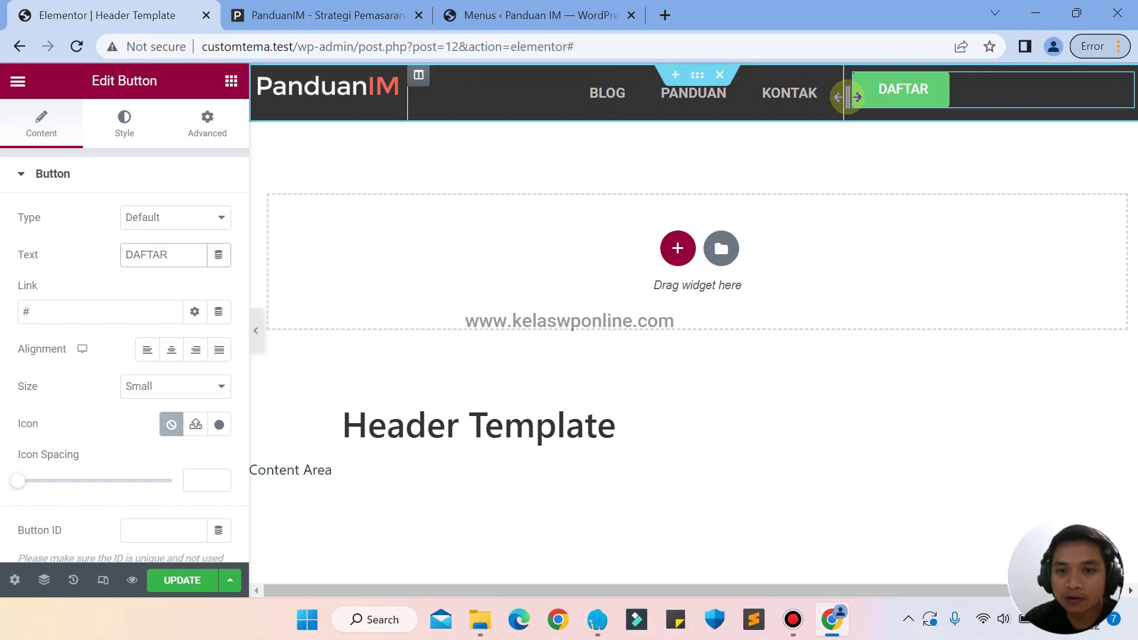
Narrow the third column to fit the DAFTAR button and compare the header spacing with panduanim.com
drag(847, 97, 1031, 103)
click(388, 12)
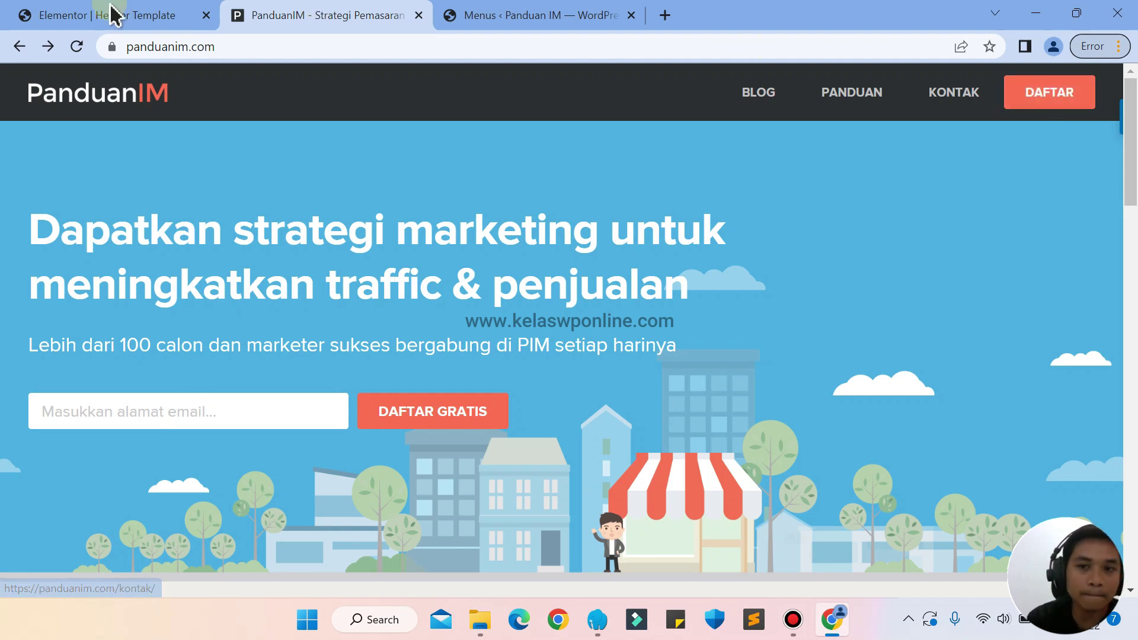
click(95, 13)
click(300, 12)
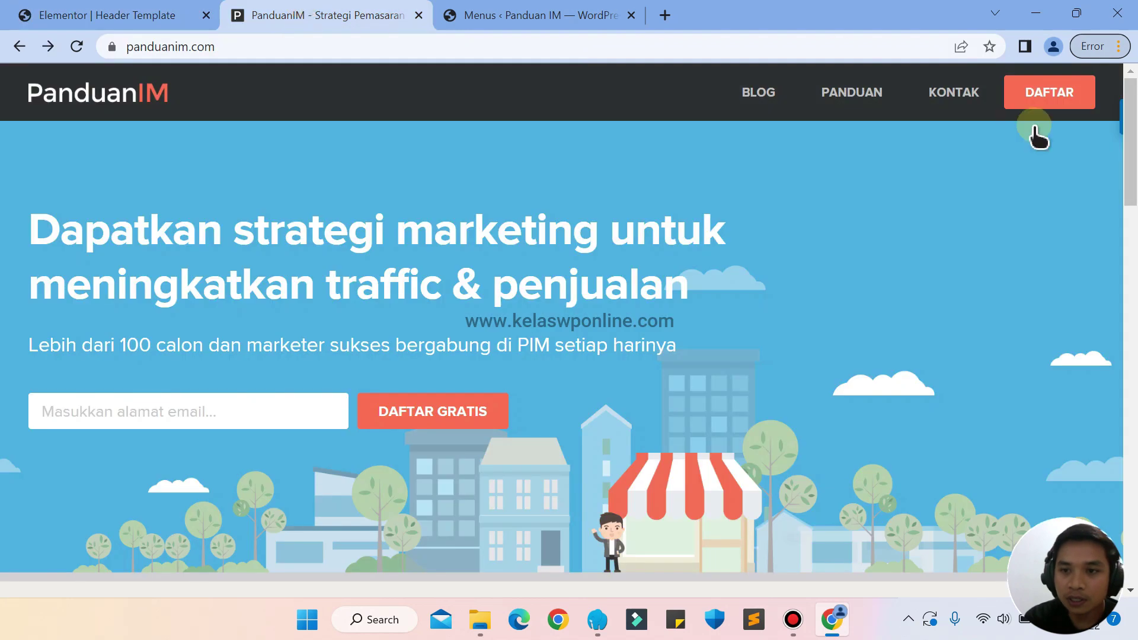
click(47, 11)
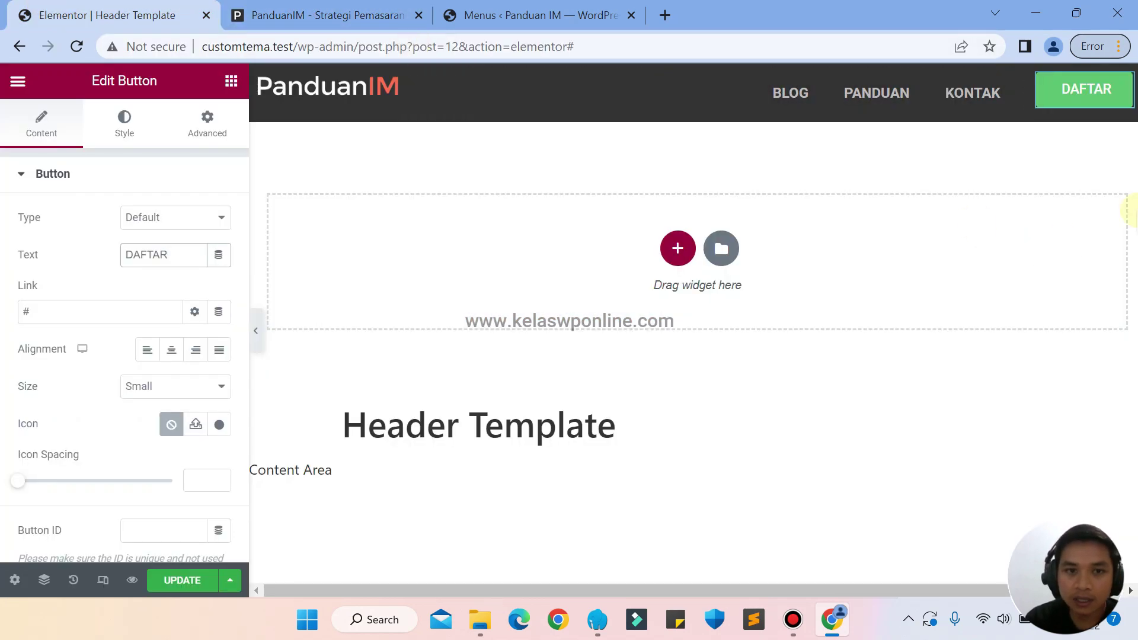
click(264, 13)
click(77, 9)
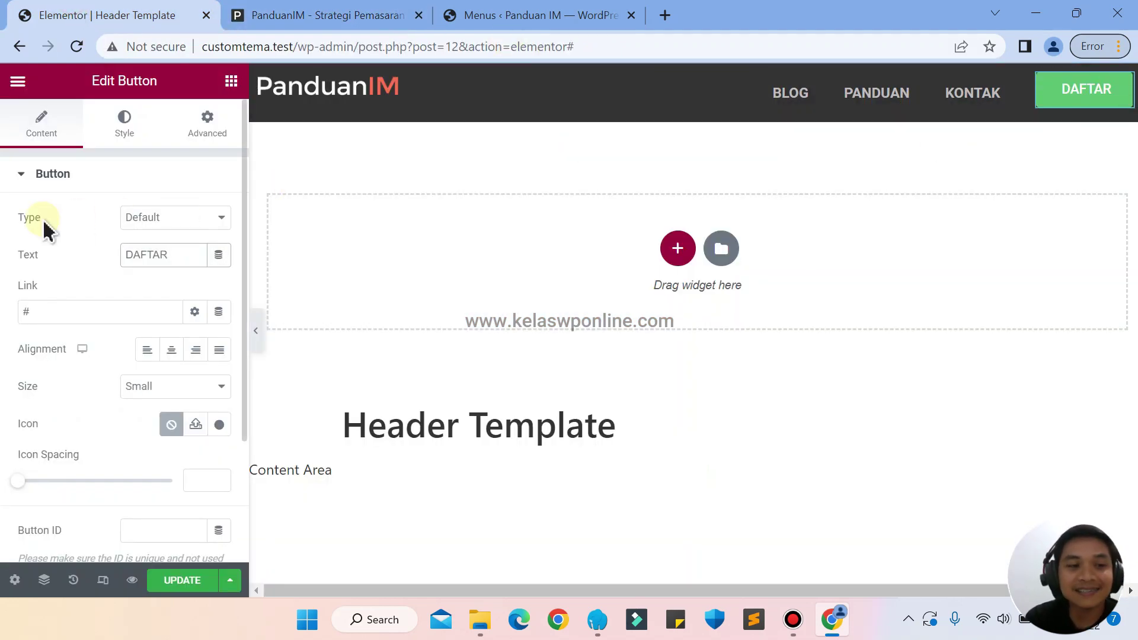
Set the DAFTAR button's normal background color to red, about #CE6162
click(116, 123)
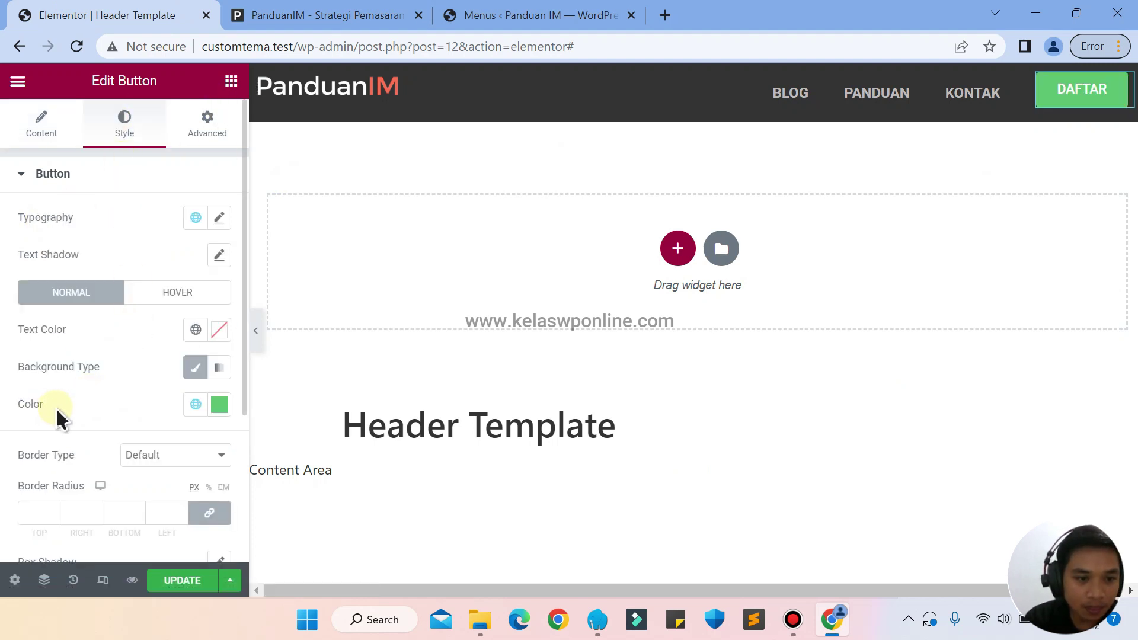
click(221, 408)
click(220, 408)
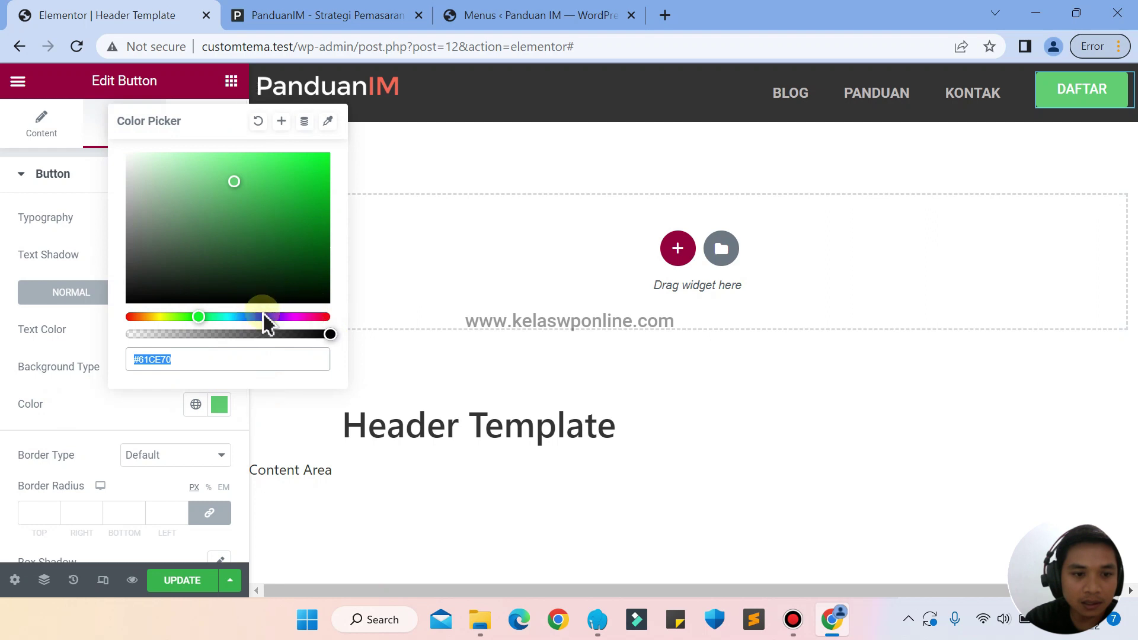
drag(292, 316, 311, 317)
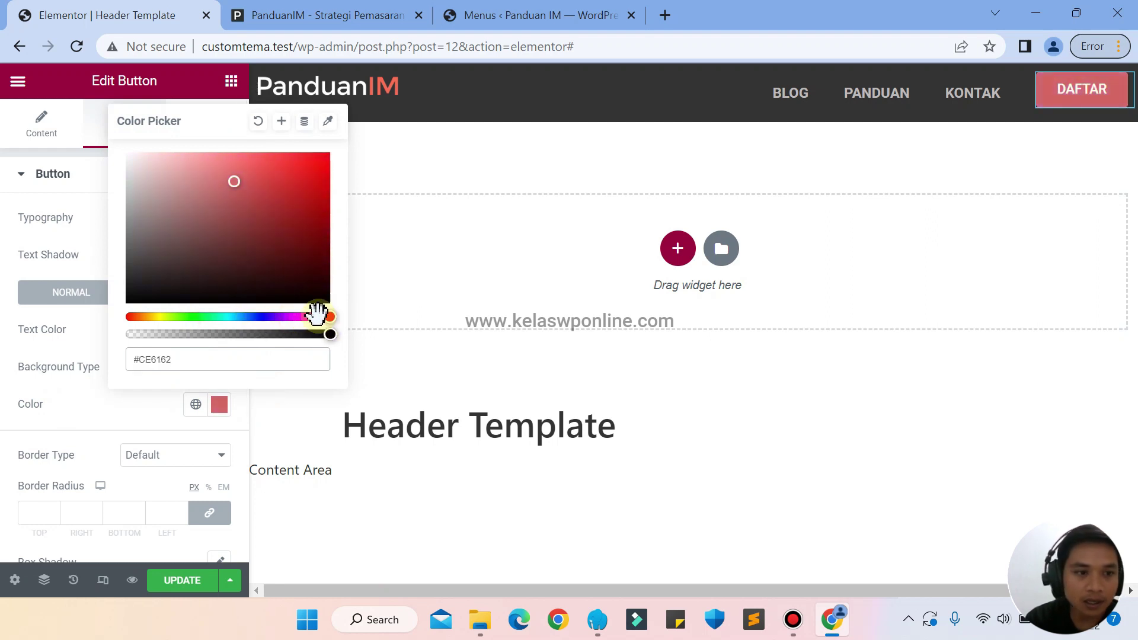
click(86, 235)
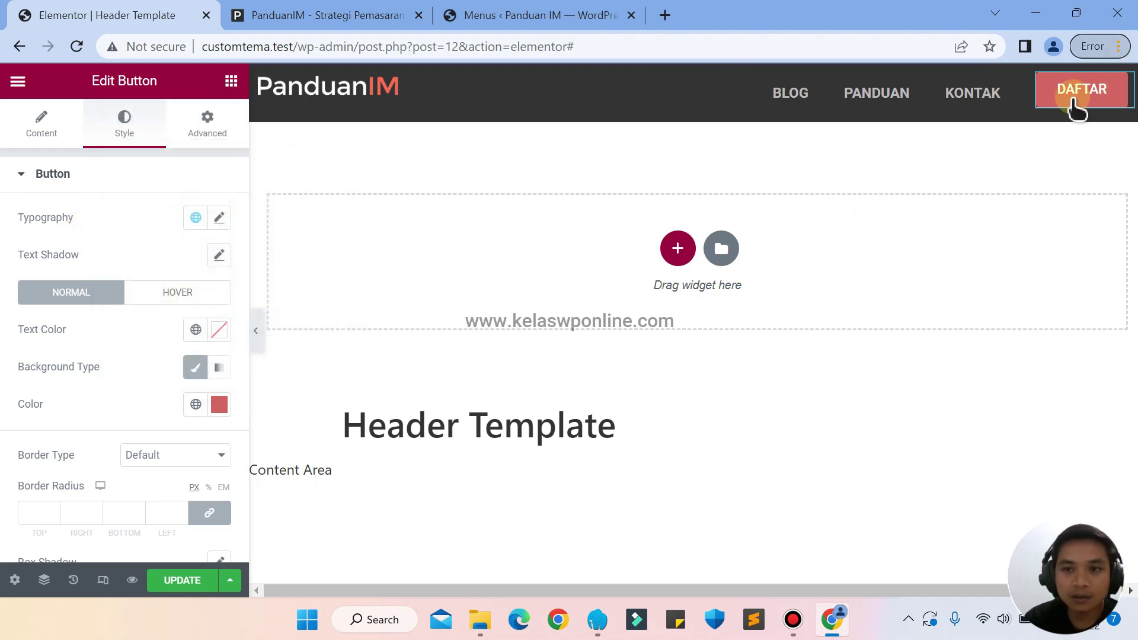
Check the button on panduanim.com and set the DAFTAR button's hover text color to white
click(401, 11)
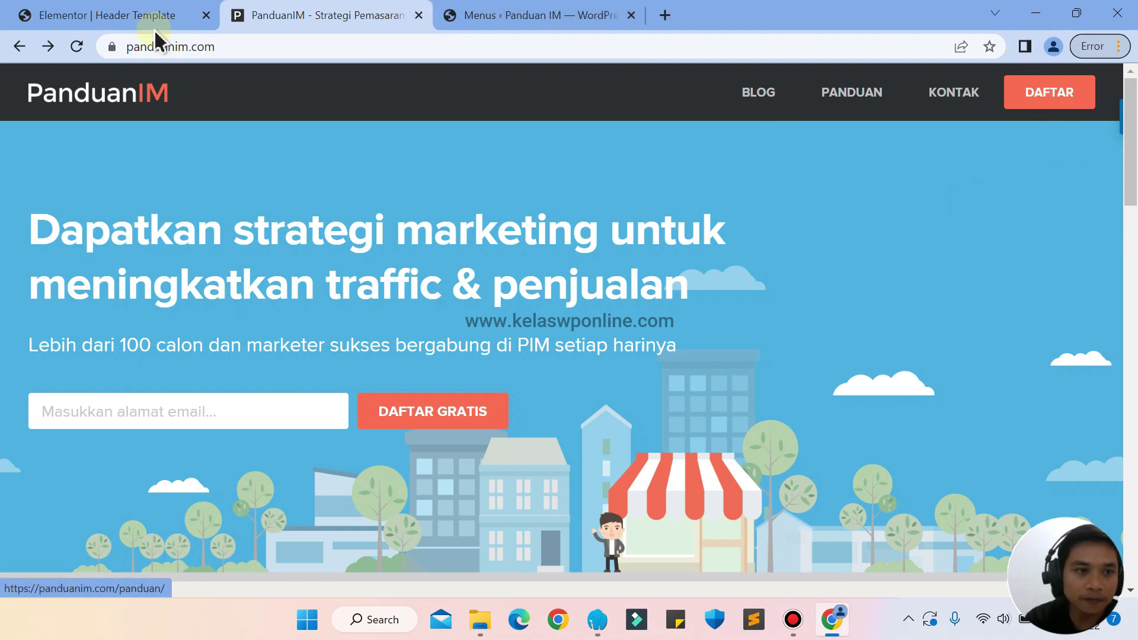
click(101, 13)
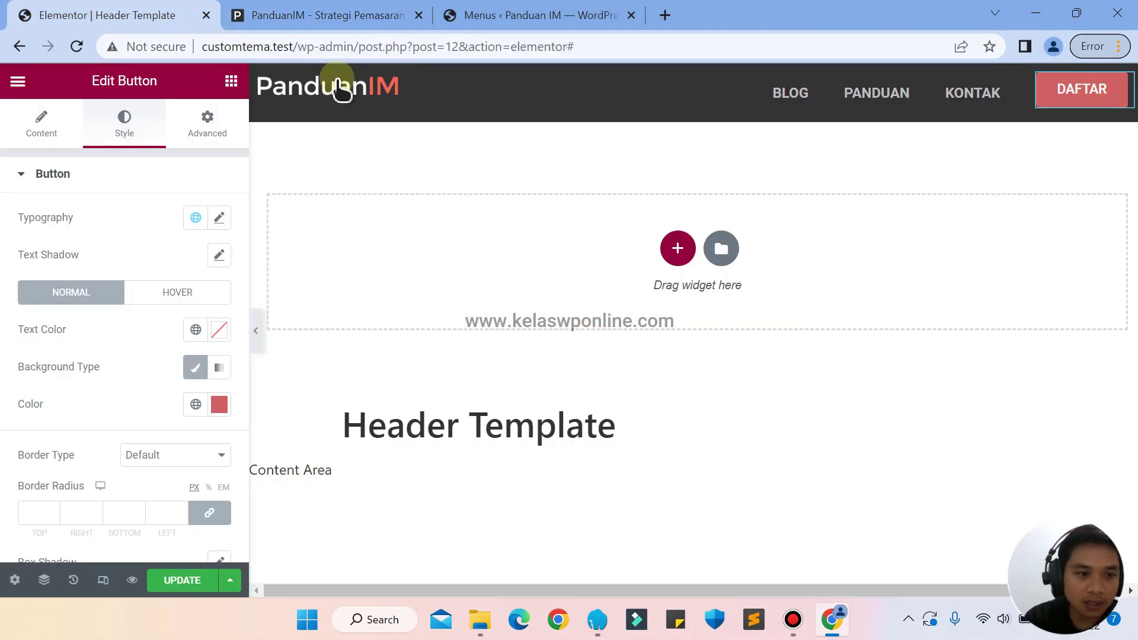
click(171, 292)
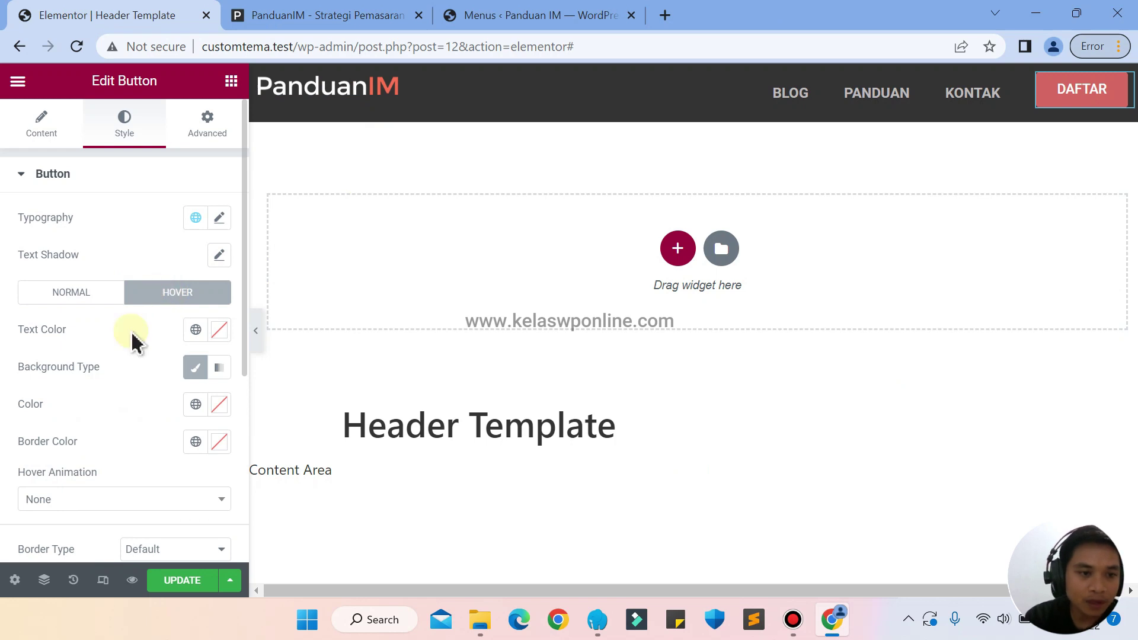
click(217, 330)
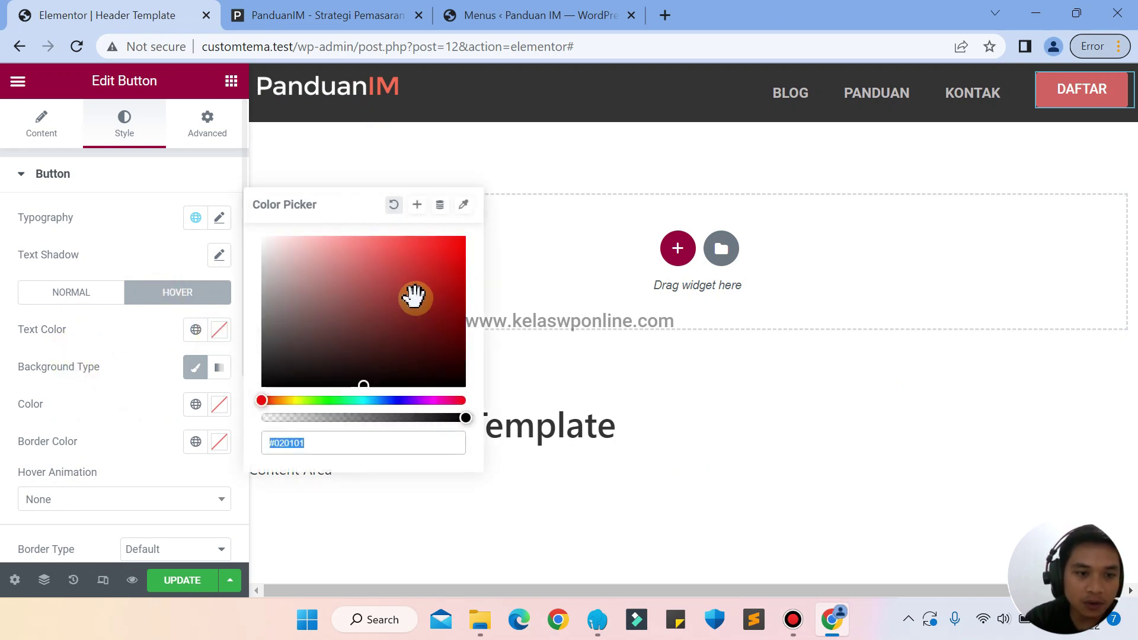
click(416, 298)
drag(288, 246, 196, 225)
click(105, 344)
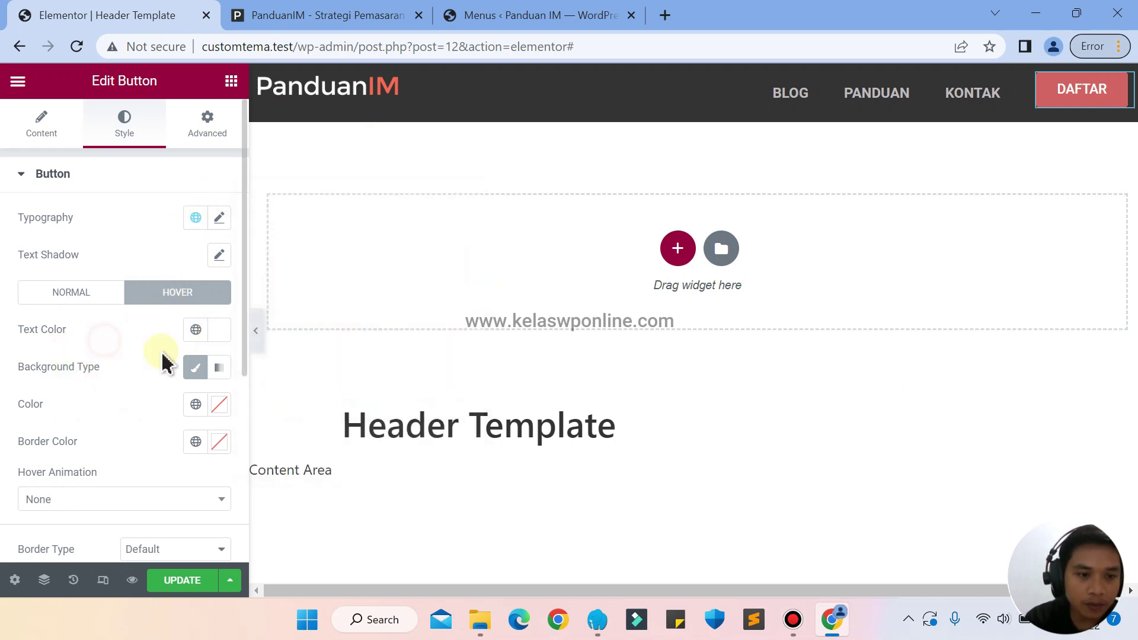
Set the DAFTAR button's hover background to the Classic type with a white color
click(195, 367)
click(194, 368)
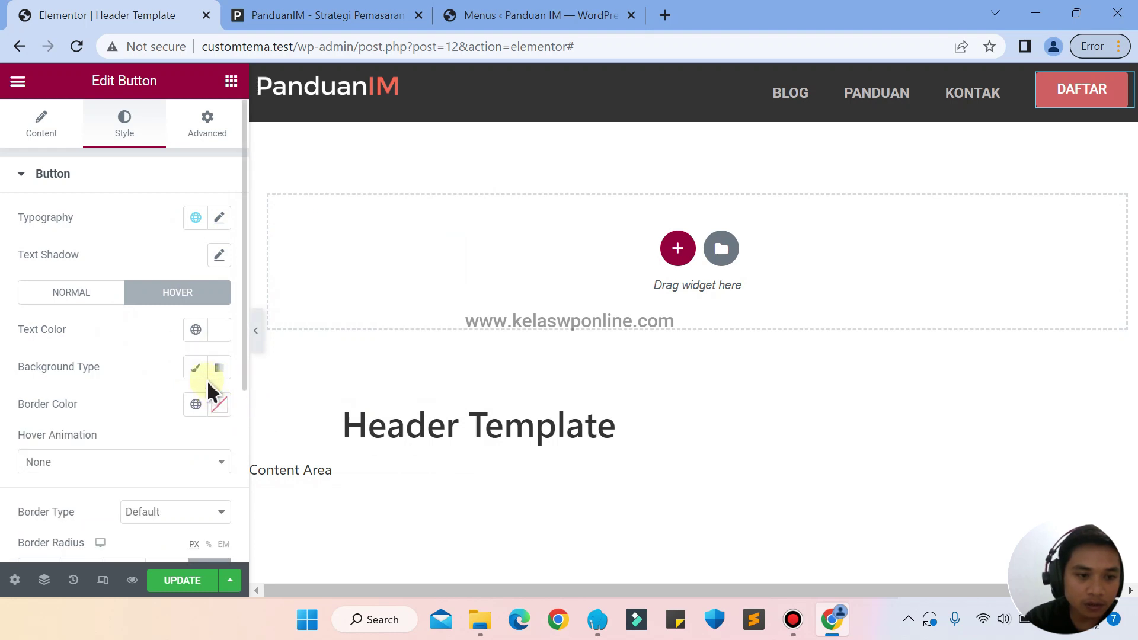
click(202, 373)
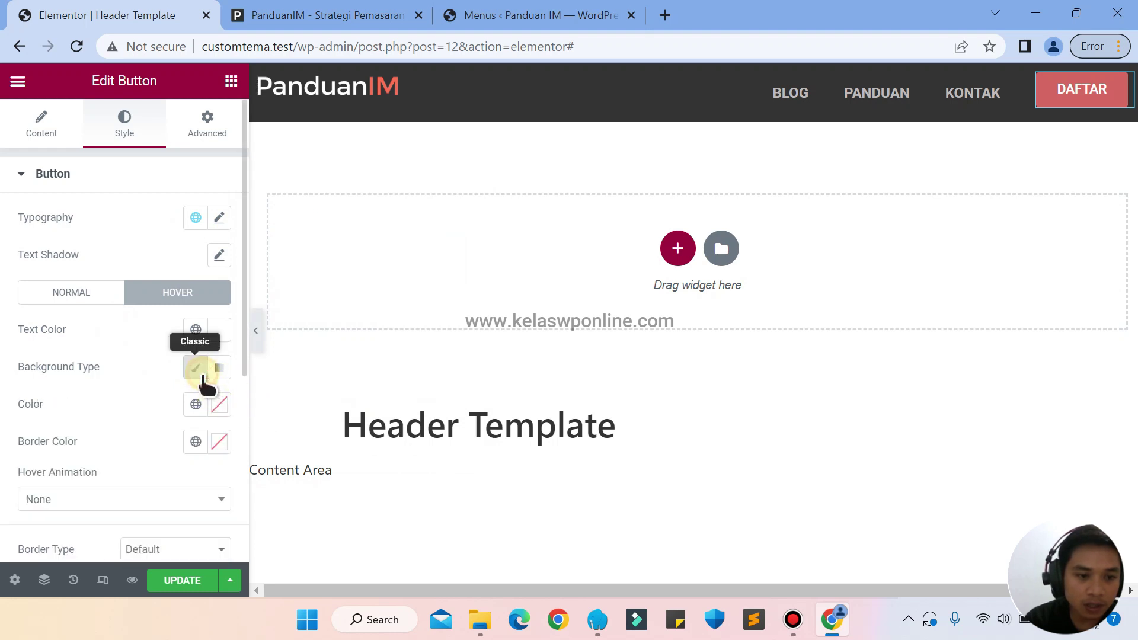
click(220, 405)
drag(244, 226, 95, 109)
click(20, 381)
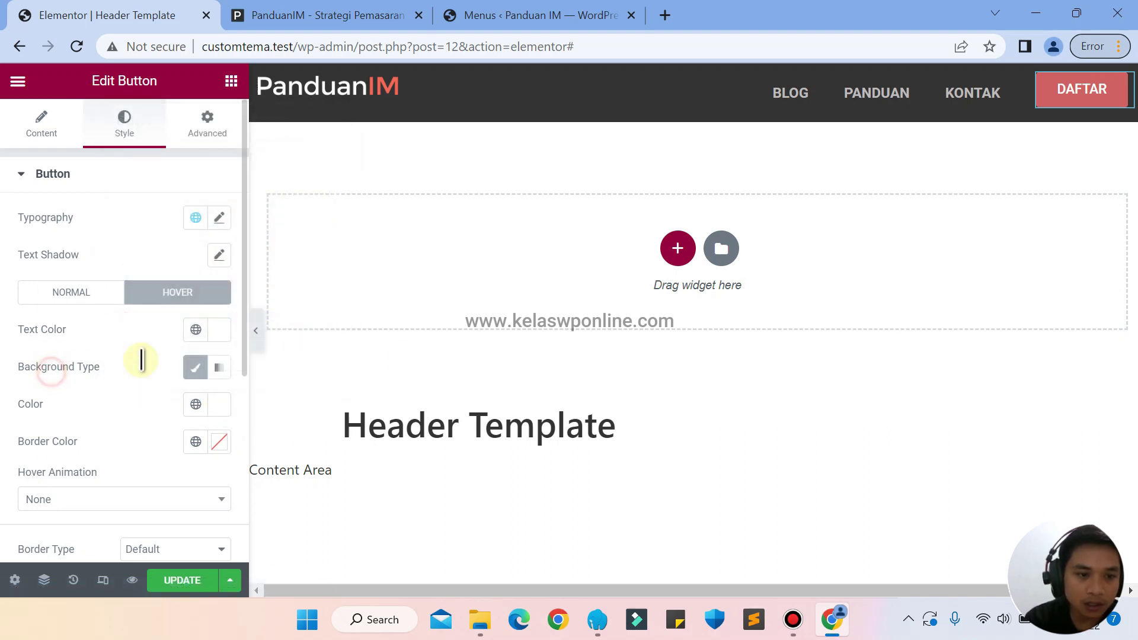
Set the DAFTAR button's hover text color to a dark grayish brown and update the header template
click(217, 337)
drag(346, 261, 301, 339)
click(153, 341)
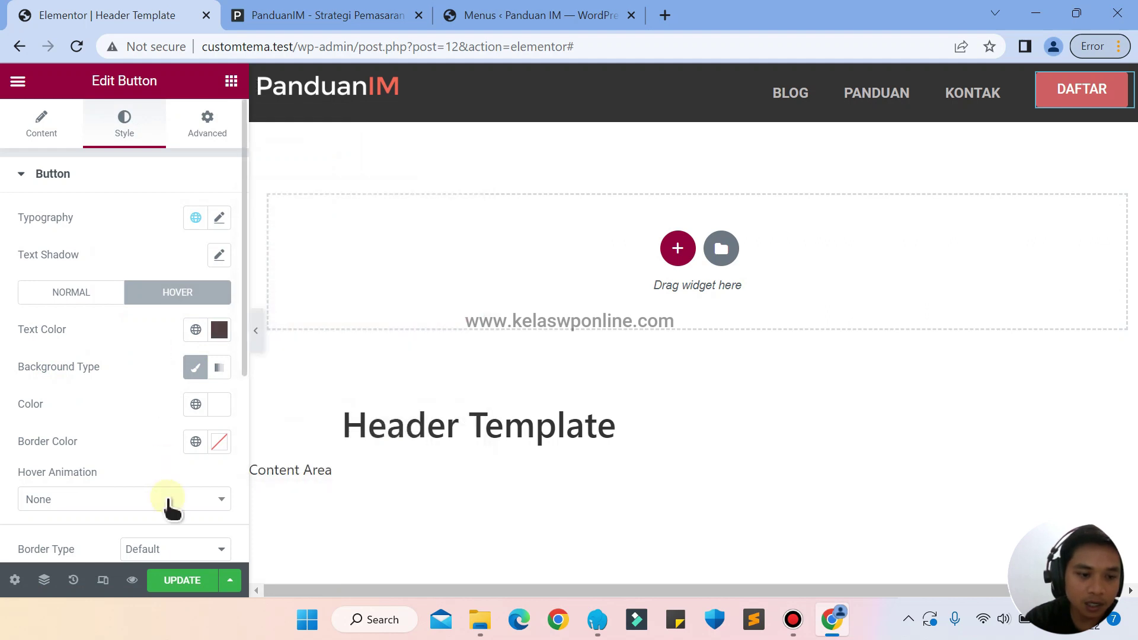
click(181, 581)
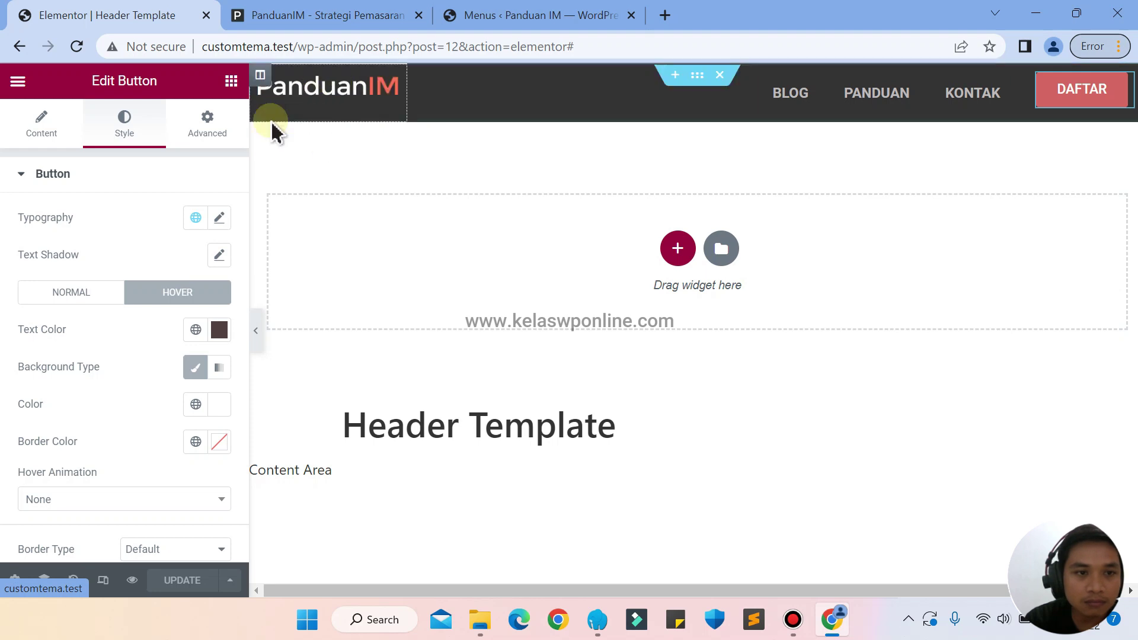
Set the vertical alignment of the logo, DAFTAR button and menu columns to Middle and update the header template
click(262, 75)
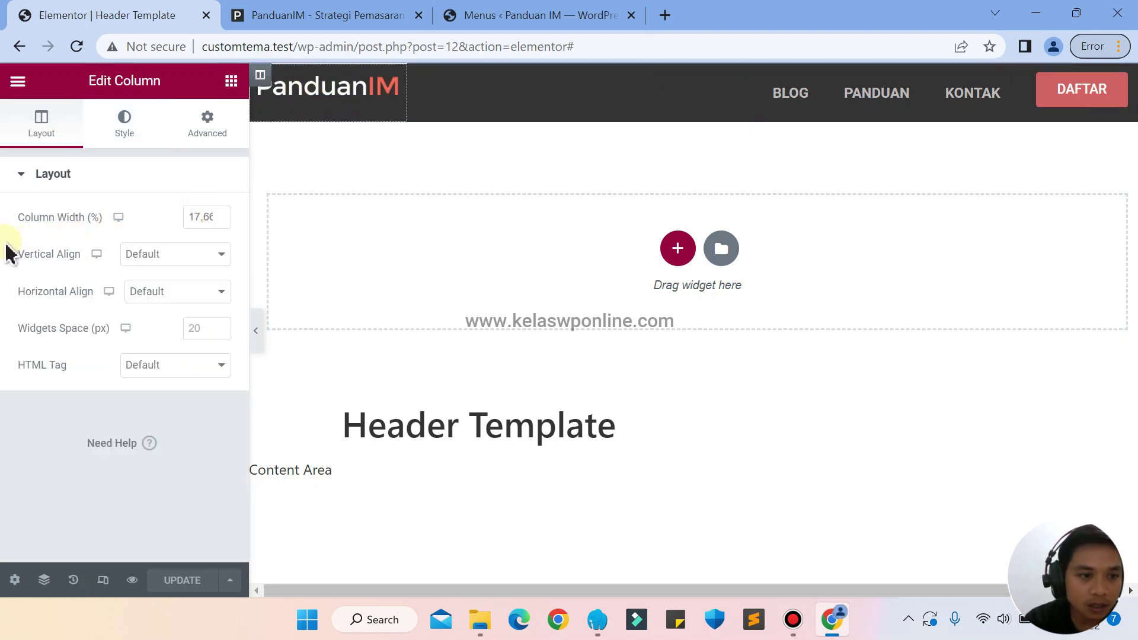
click(159, 254)
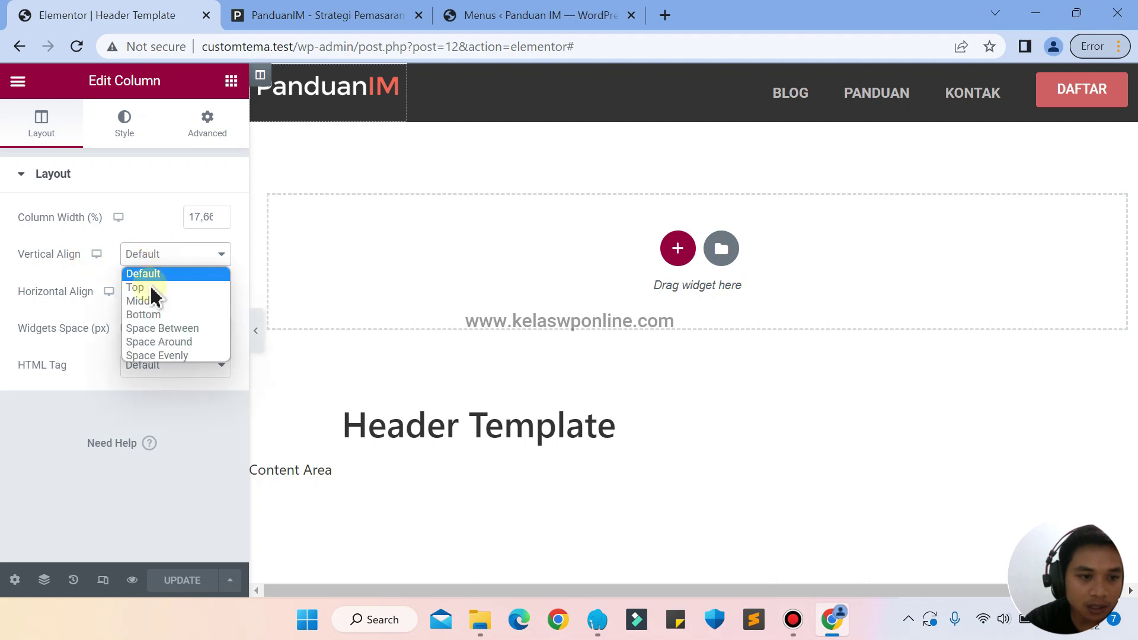
click(146, 299)
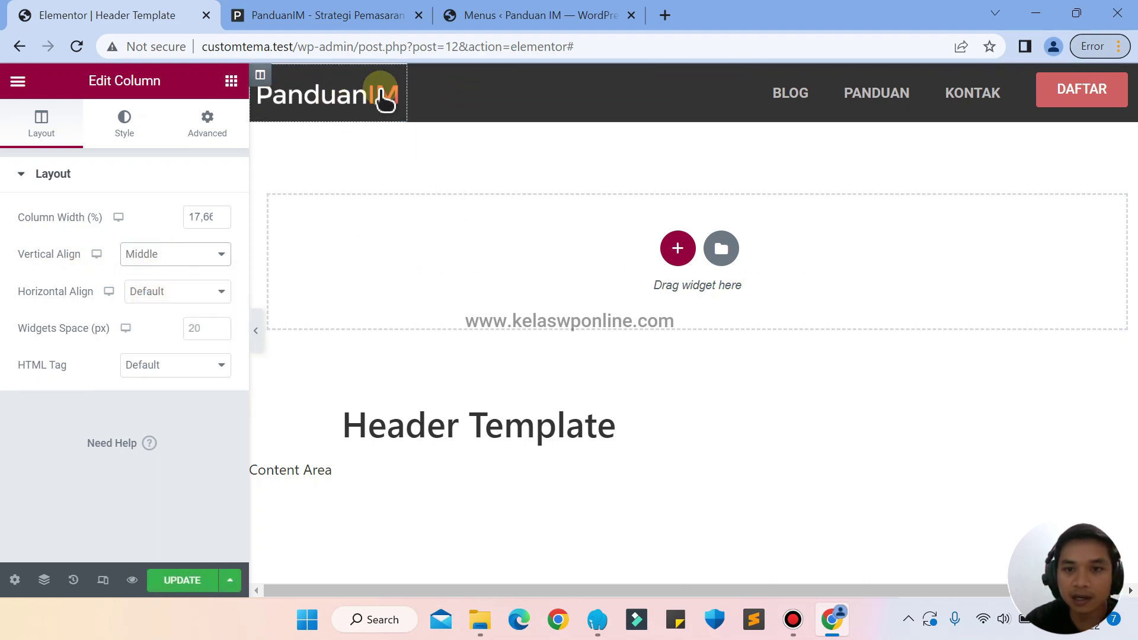
click(1038, 76)
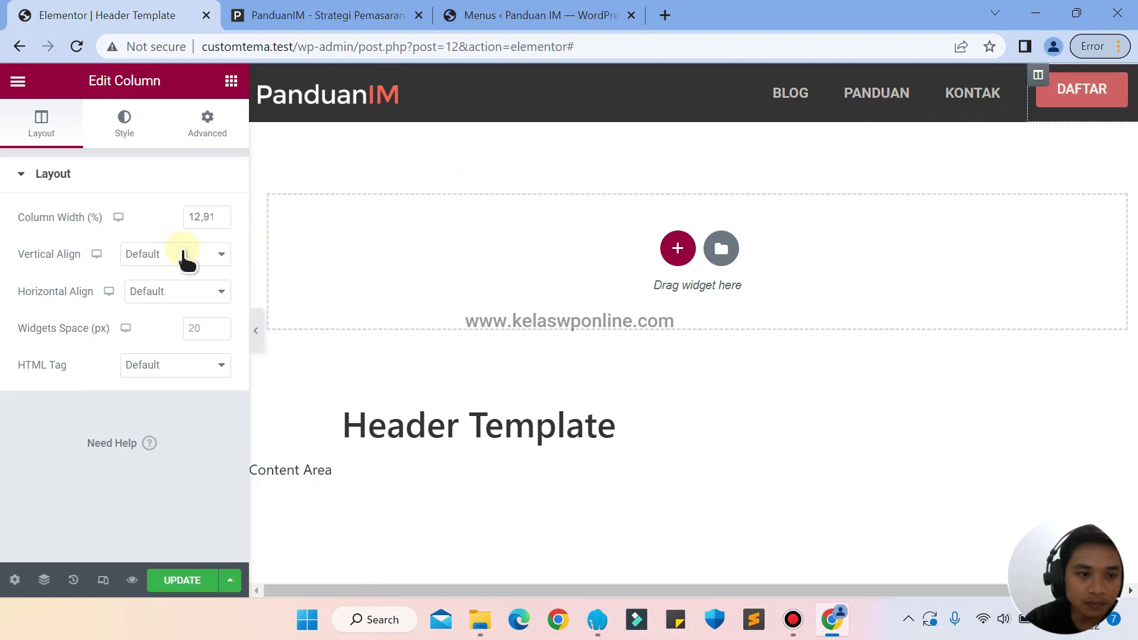
click(148, 254)
click(145, 297)
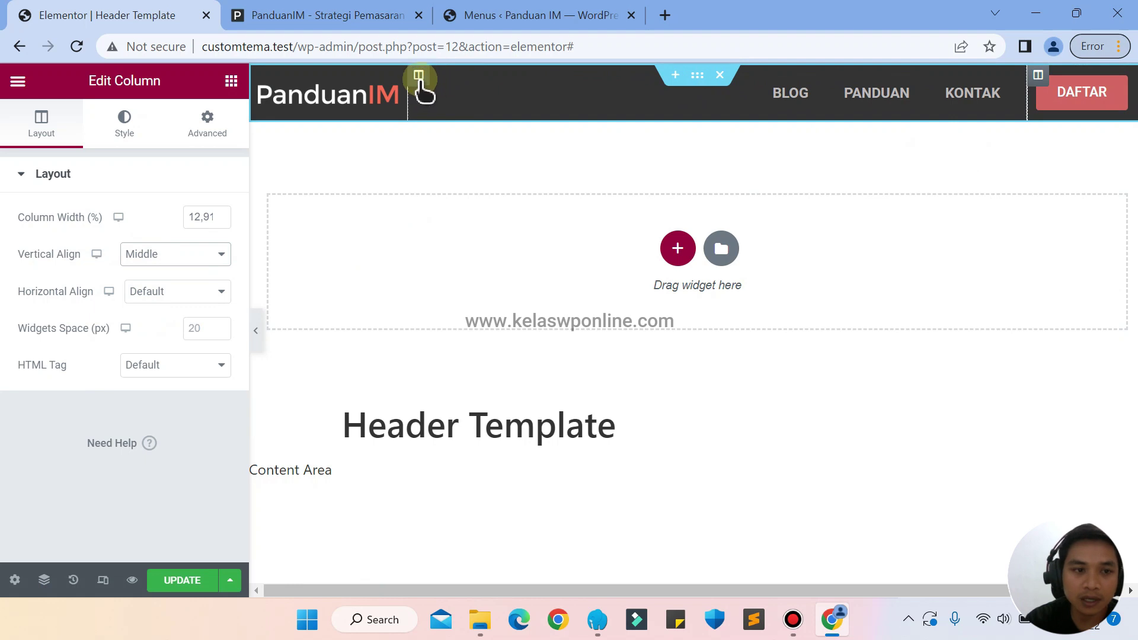
click(419, 77)
click(181, 254)
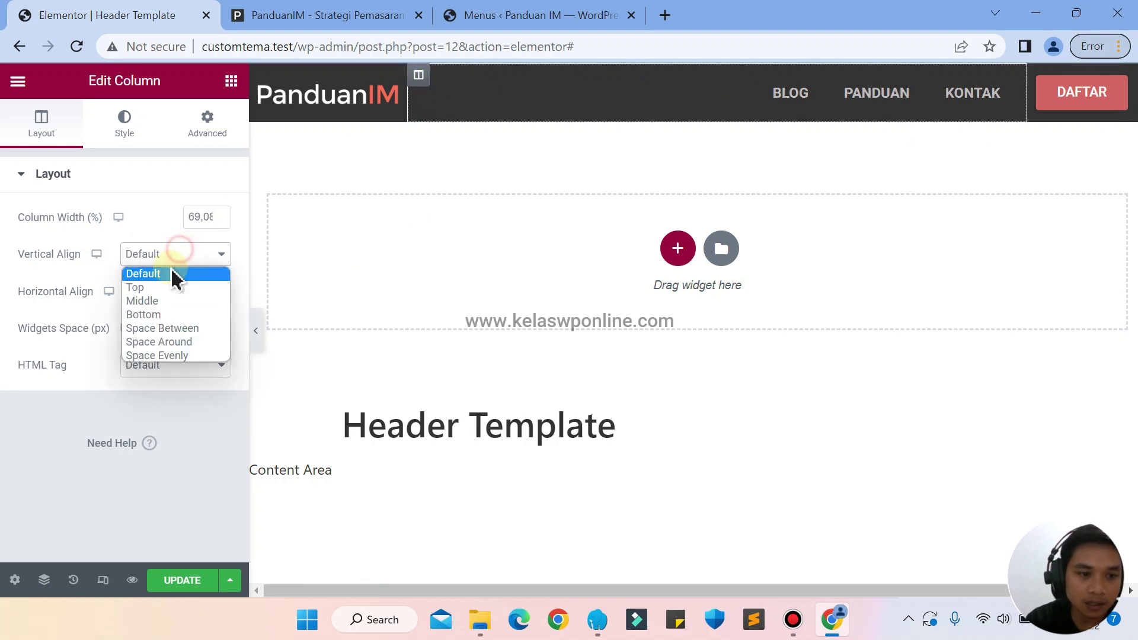
click(155, 302)
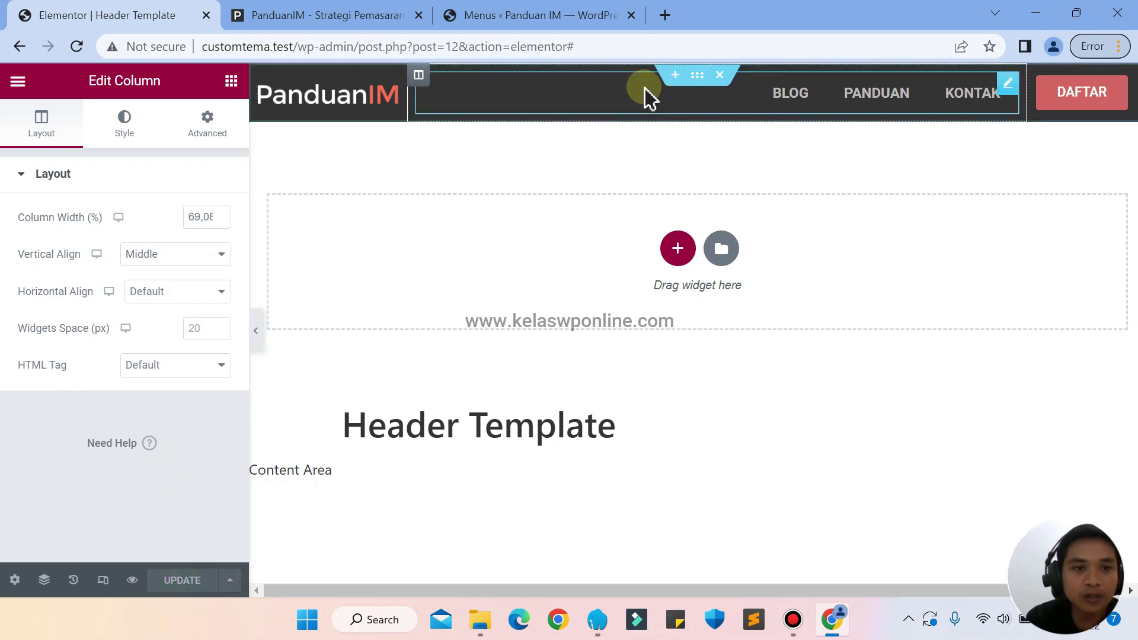
Open the front page of customtema.test in the WordPress menus tab to check the header
click(545, 19)
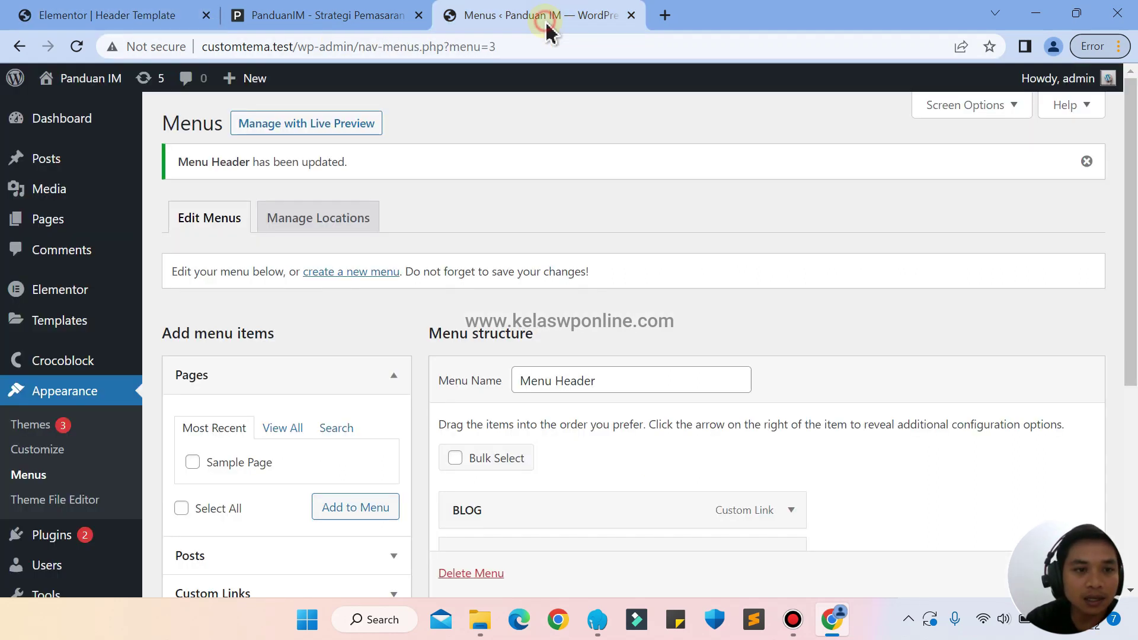
click(295, 47)
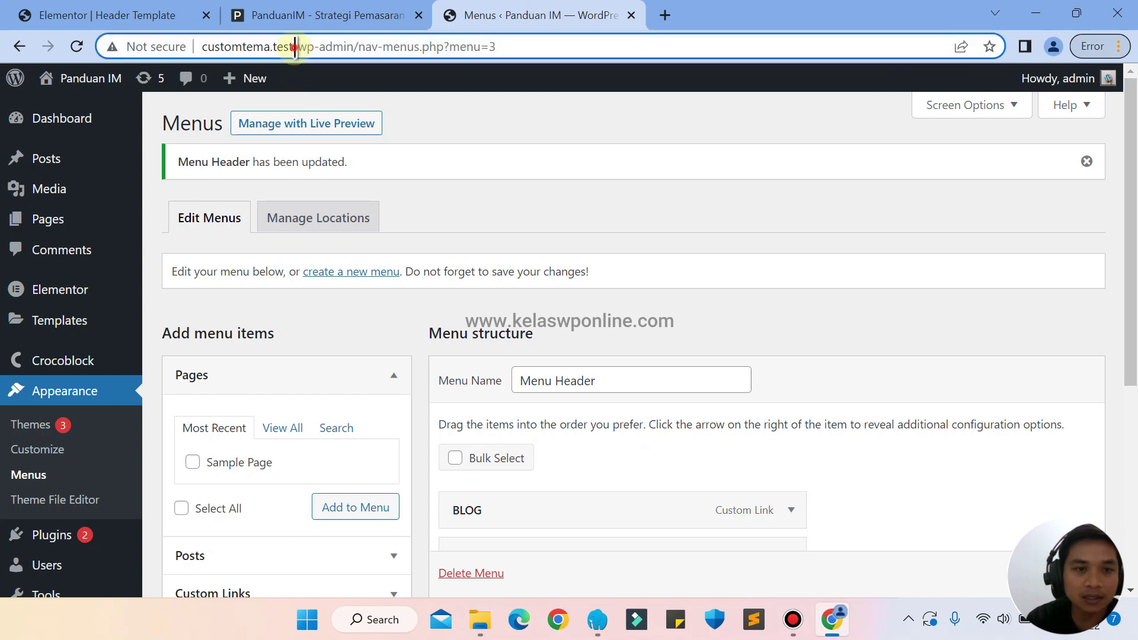
key(shift+End)
key(BackSpace)
key(Return)
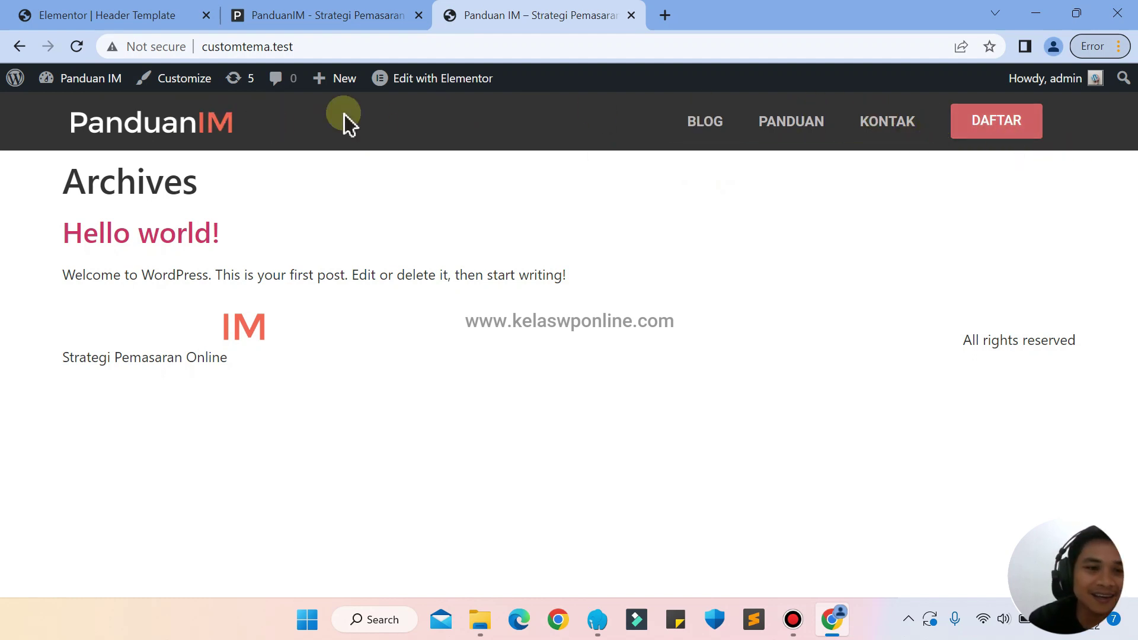
Close the header template editor and view the footer at the end of the panduanim.com page
click(76, 15)
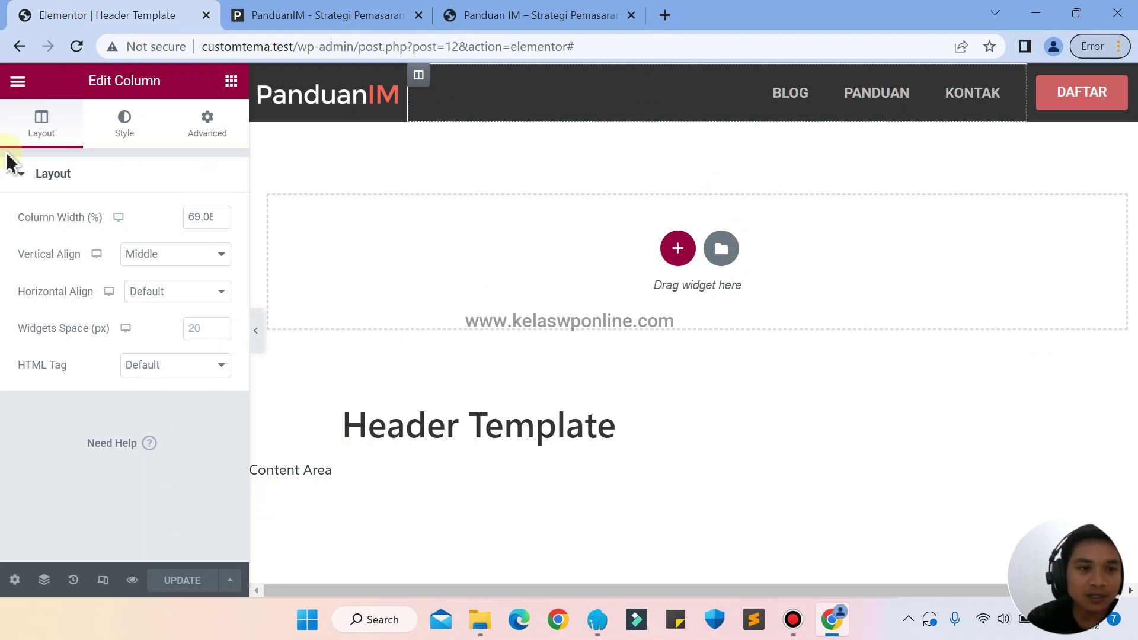
click(206, 15)
click(274, 12)
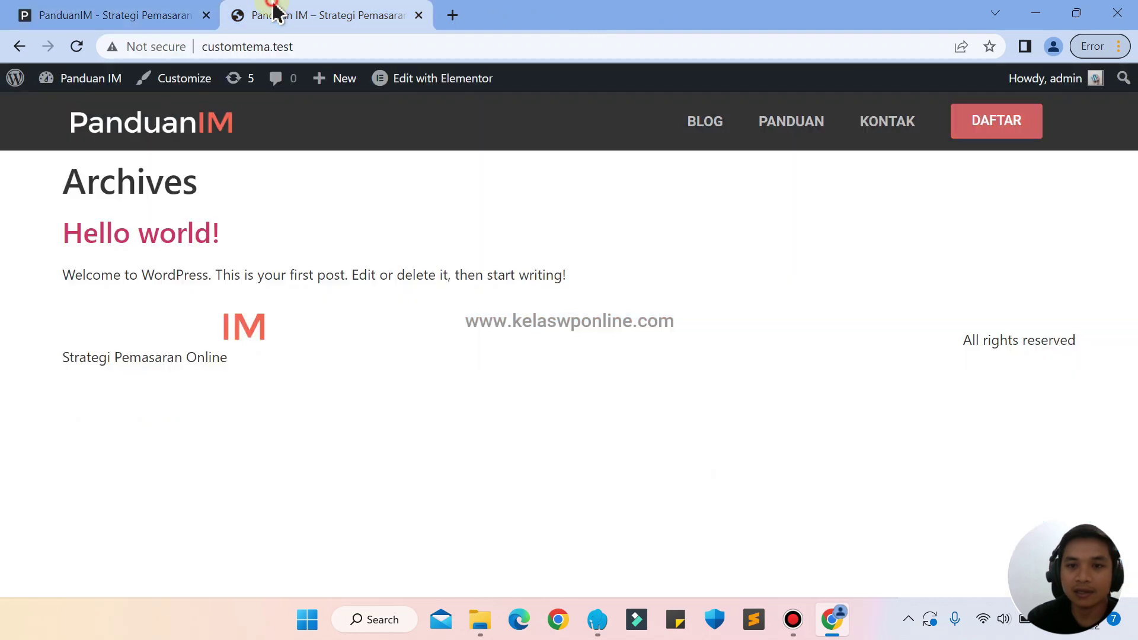
click(138, 11)
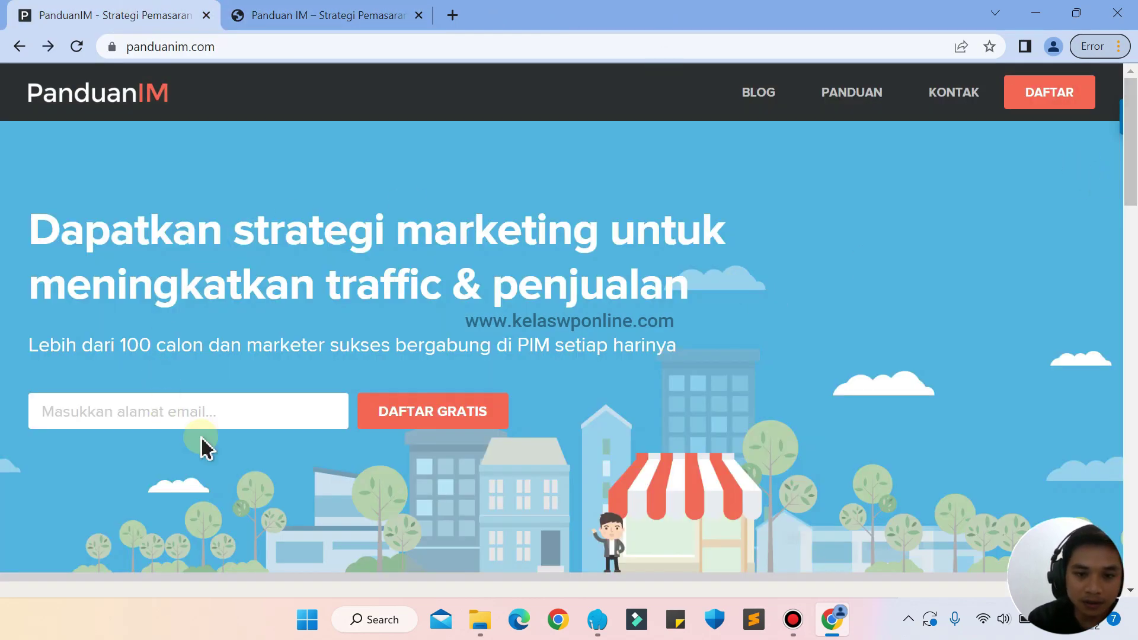
drag(1132, 125, 1131, 521)
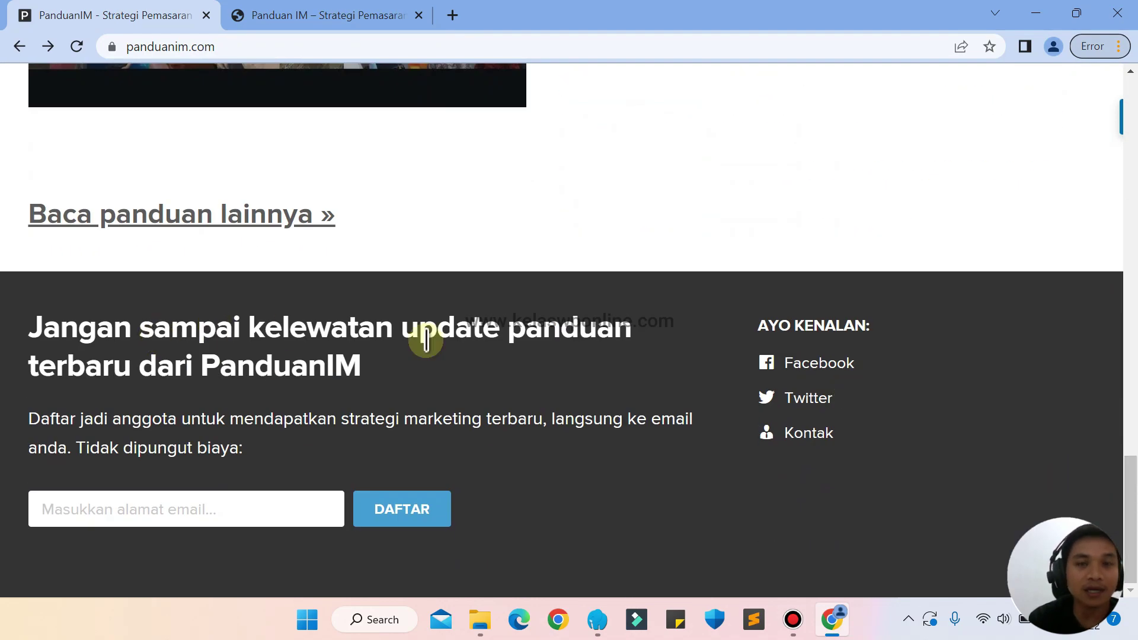
Go to the customtema.test dashboard and start a new Elementor template of type Footer
click(300, 17)
mouse_move(74, 86)
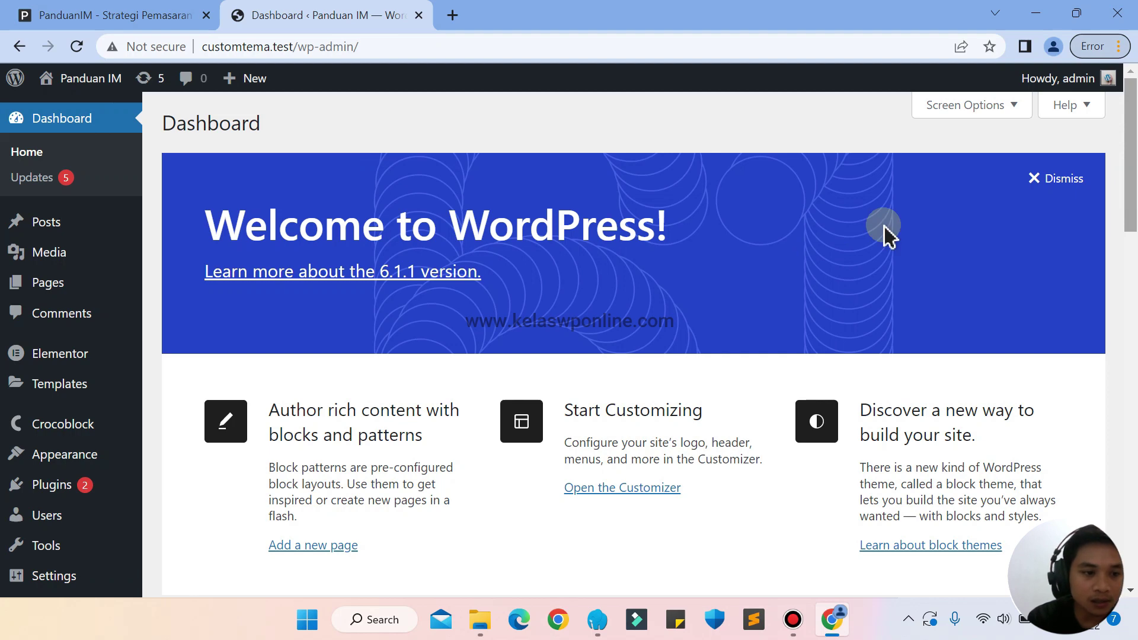
mouse_move(60, 387)
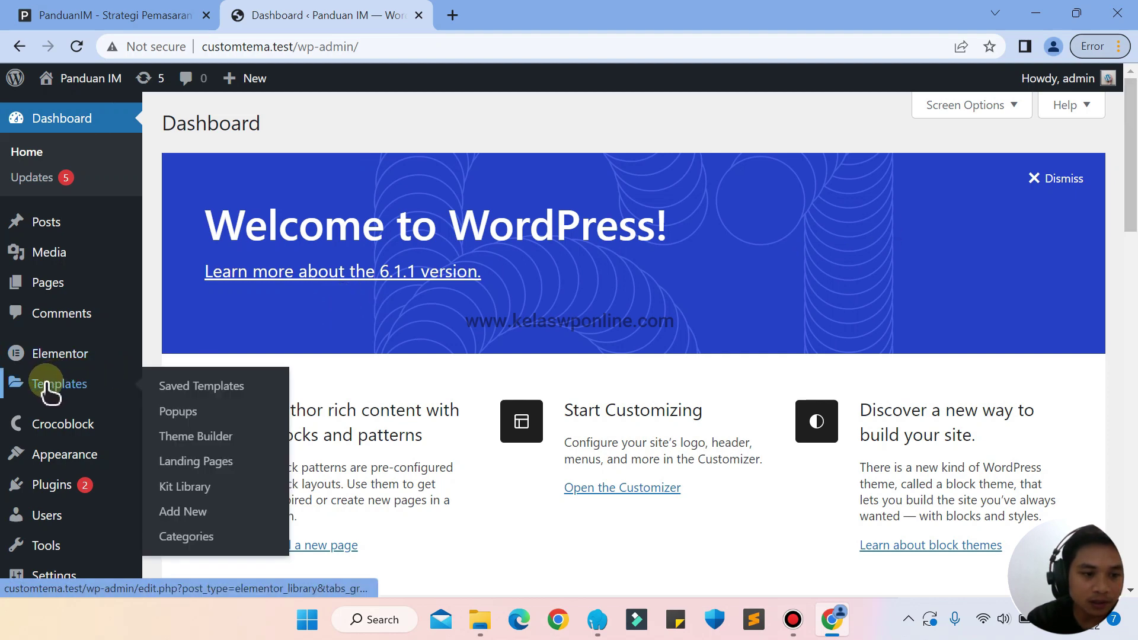
click(175, 515)
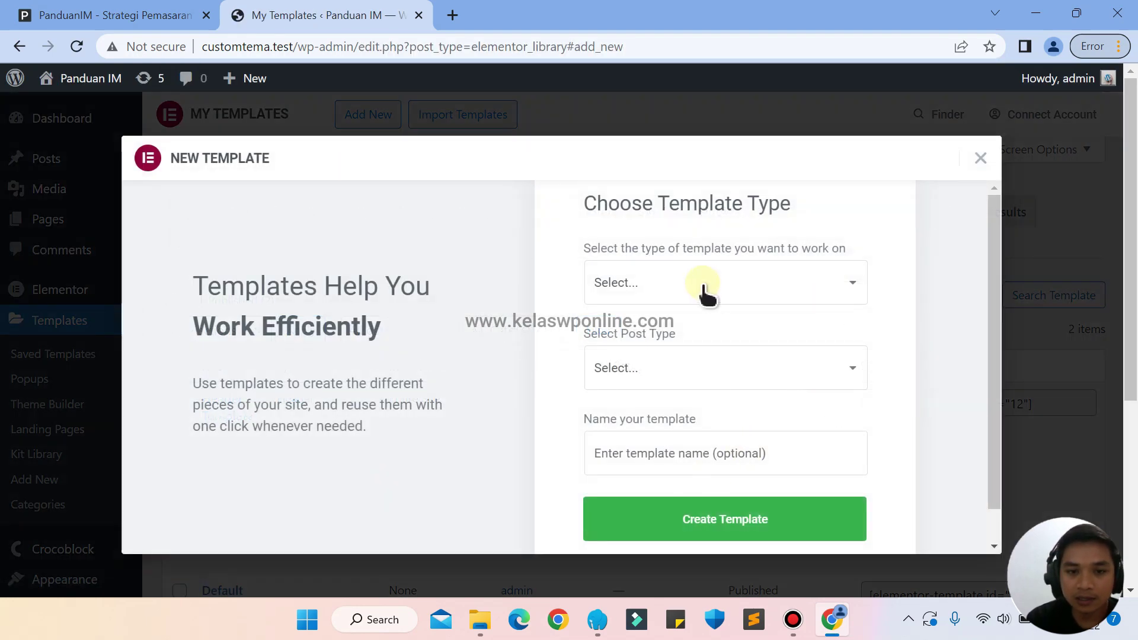
click(704, 285)
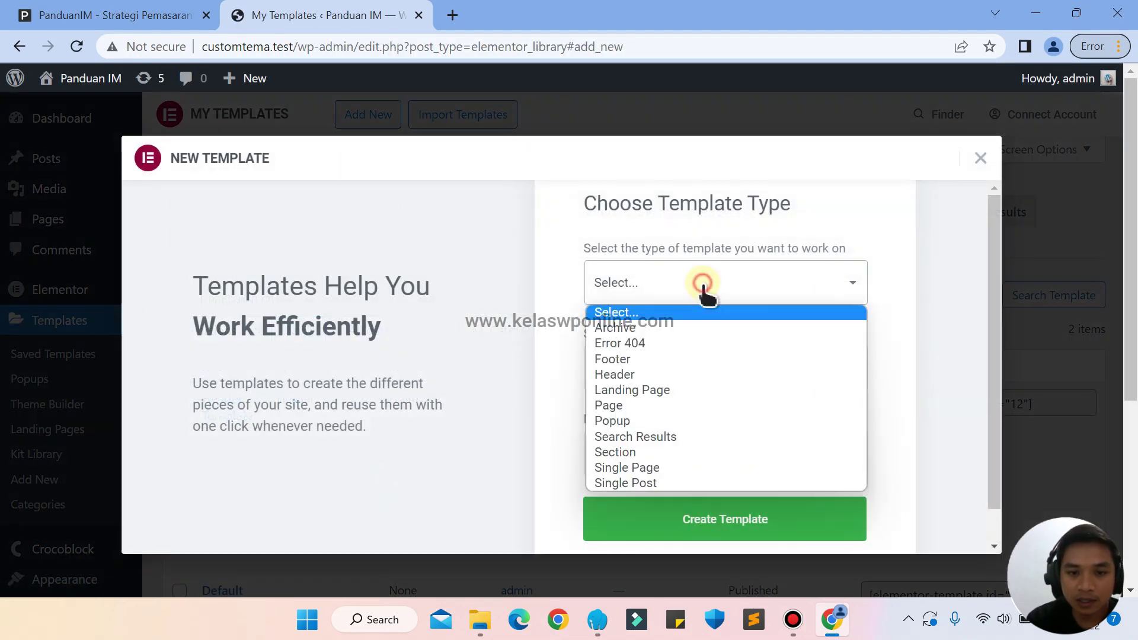
click(621, 358)
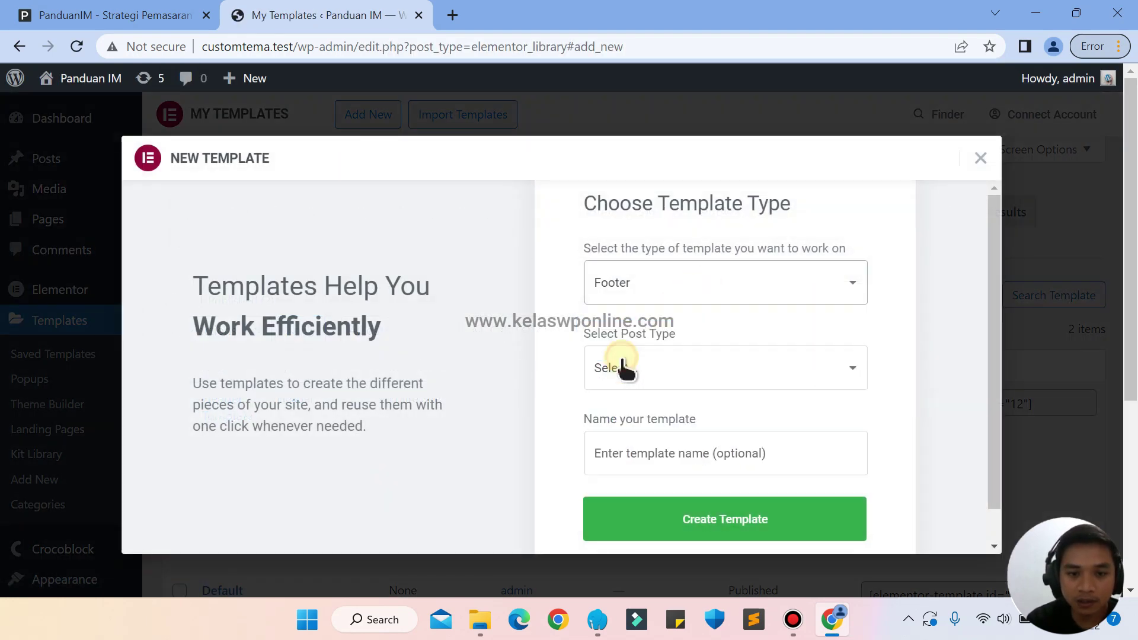
Name the new template Footer Template and create it
click(676, 445)
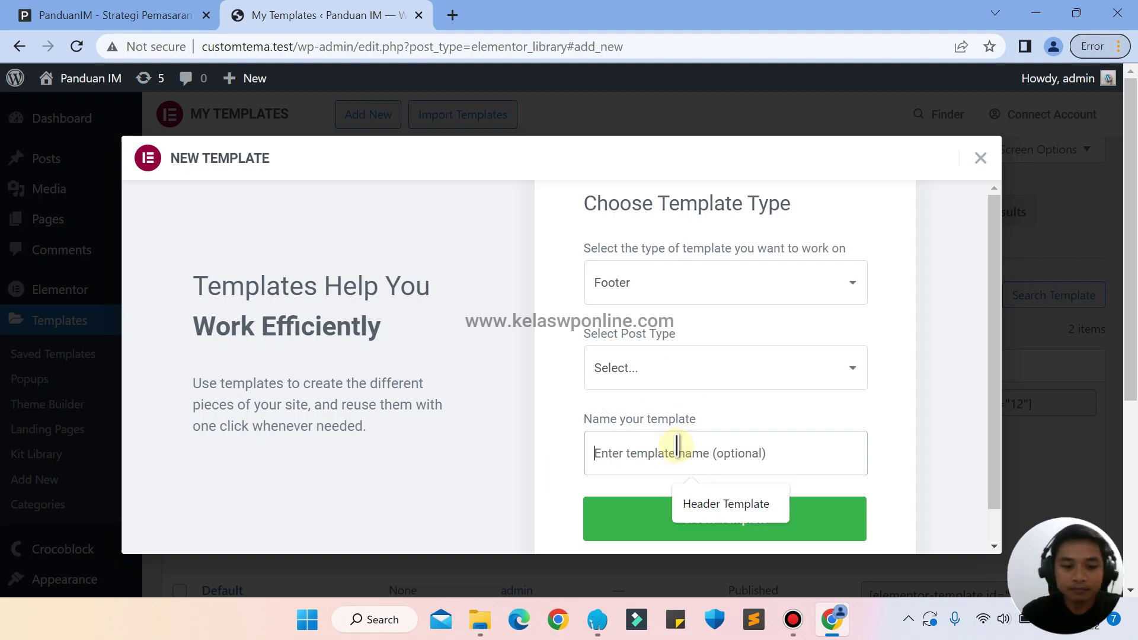
text(F)
key(BackSpace)
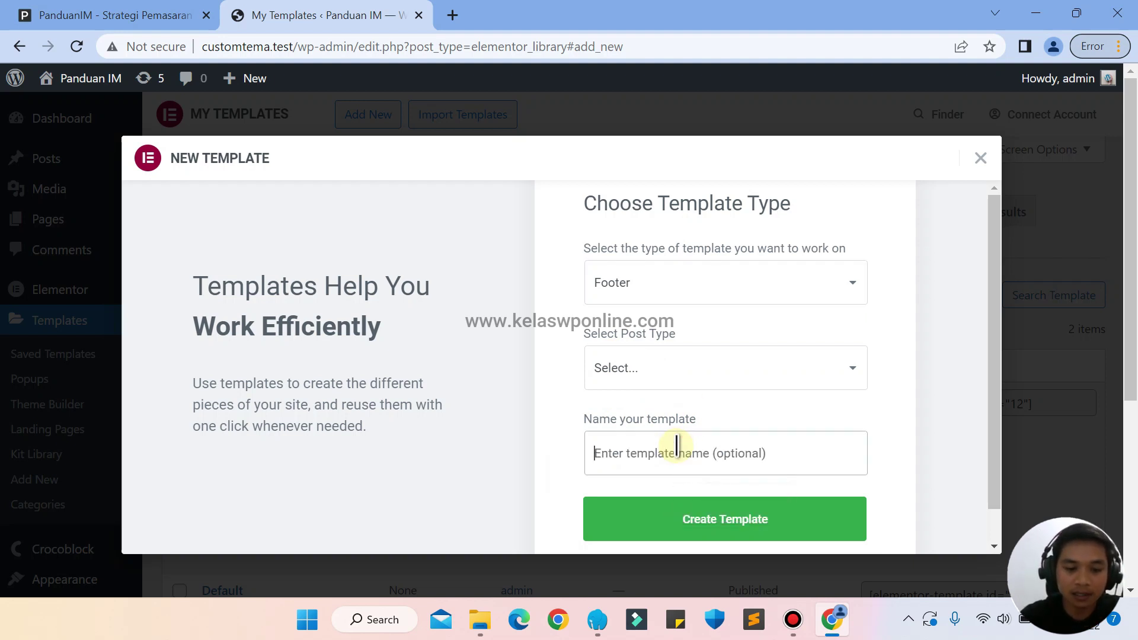
text(Footer Template)
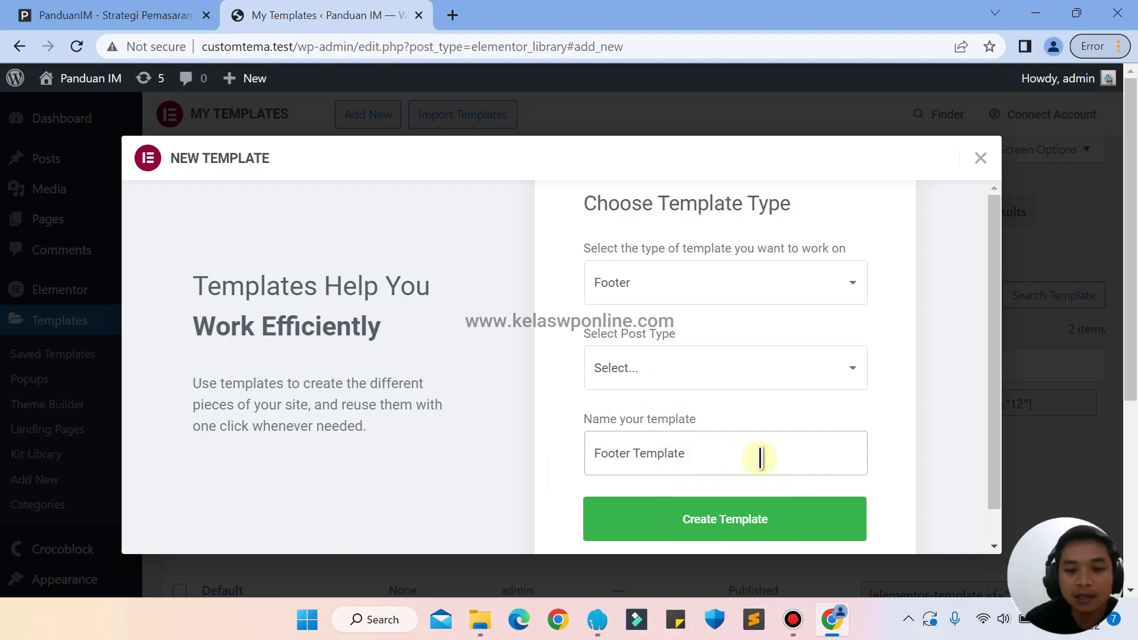
click(710, 527)
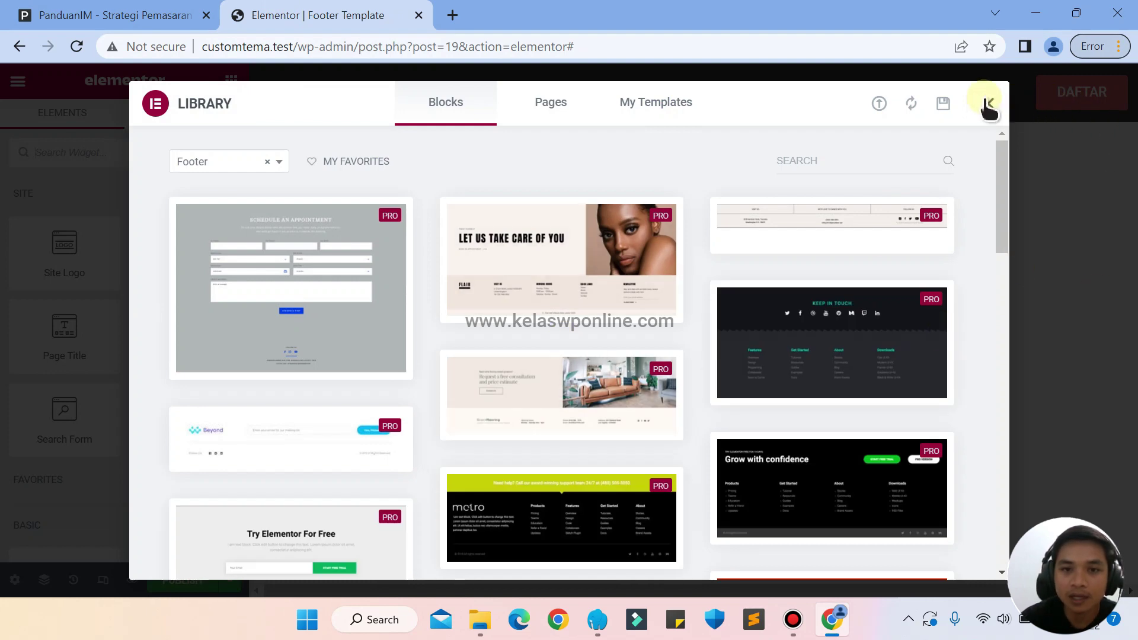
Check the saved templates in the library and dismiss it to reach the empty footer area
click(653, 113)
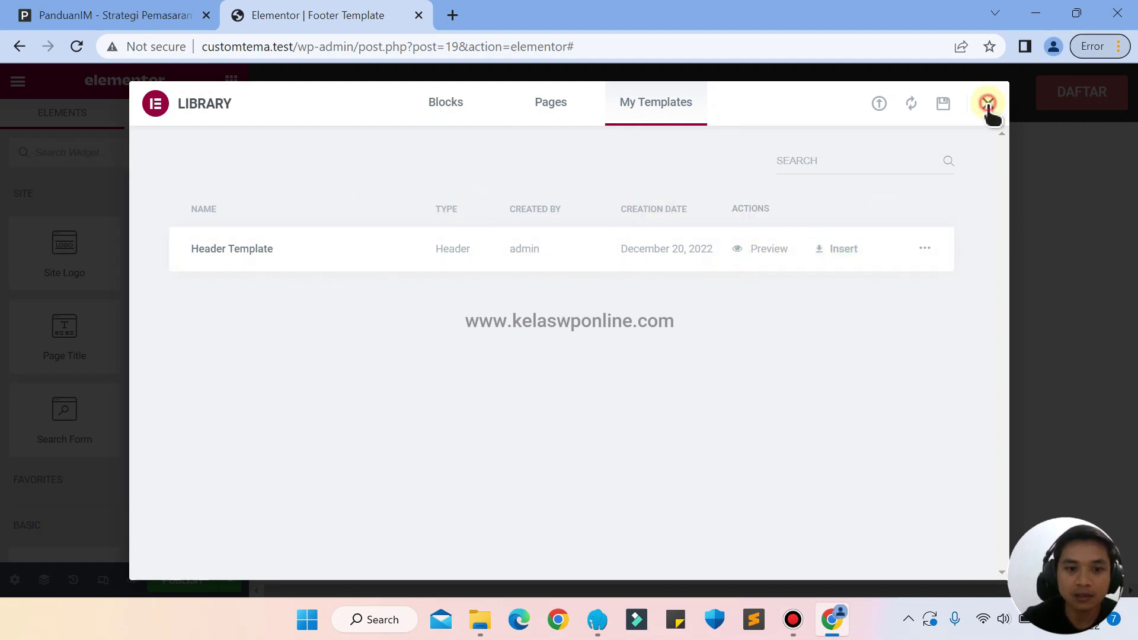
click(988, 105)
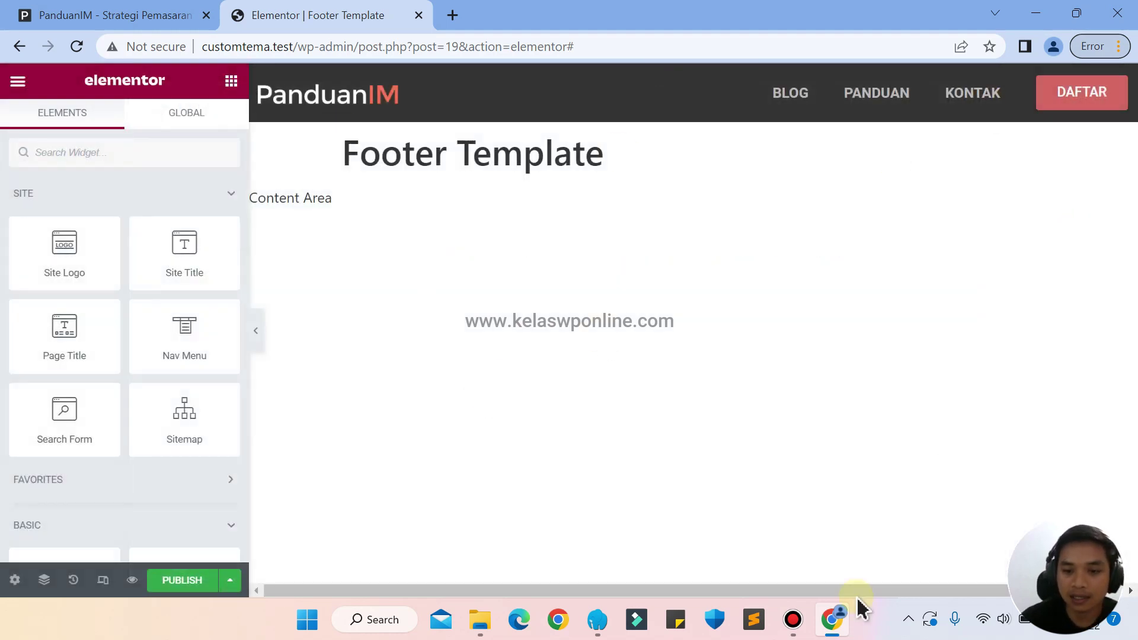
drag(854, 592, 954, 586)
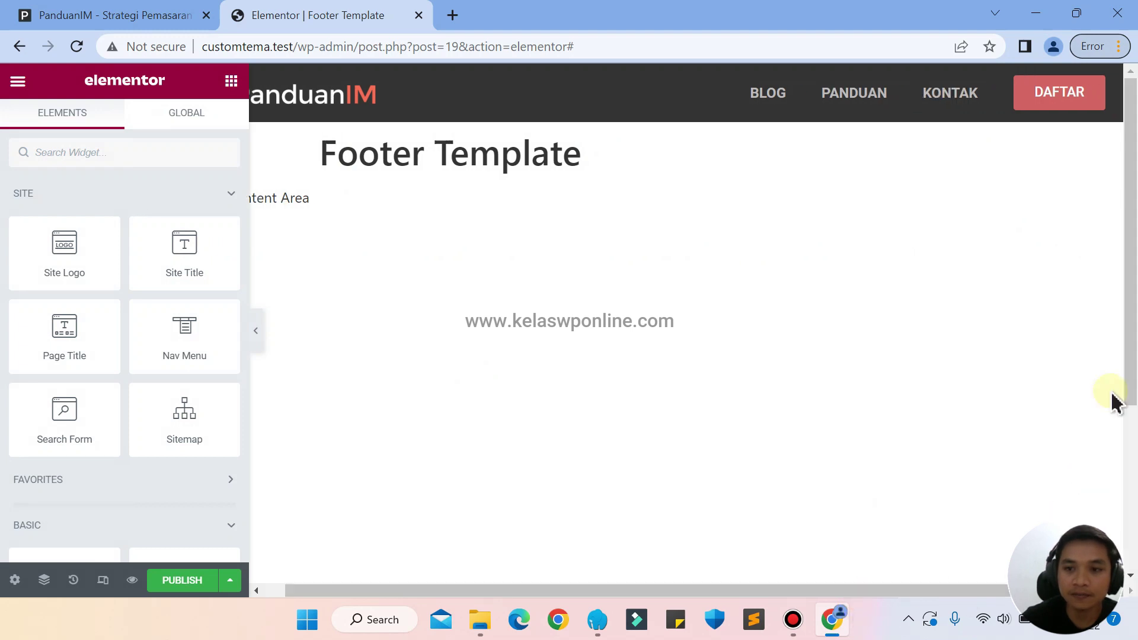
drag(1129, 322, 1126, 541)
drag(899, 590, 736, 592)
Place the panduanim.com tab after the footer editor tab and add a section with two equal columns to the footer template
click(81, 11)
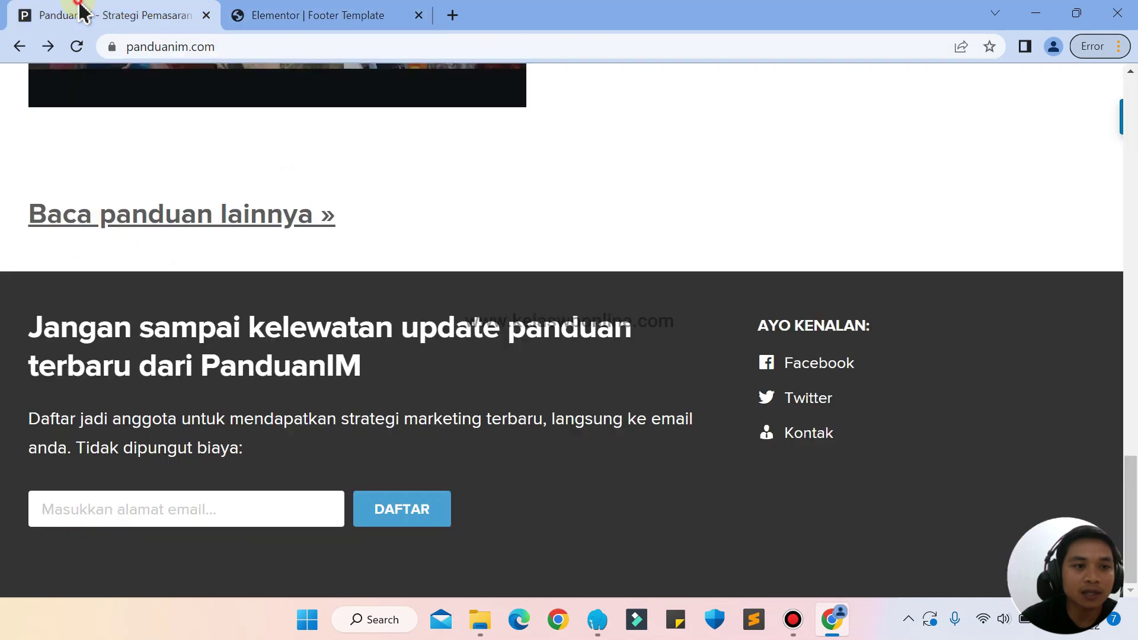
drag(63, 11, 368, 16)
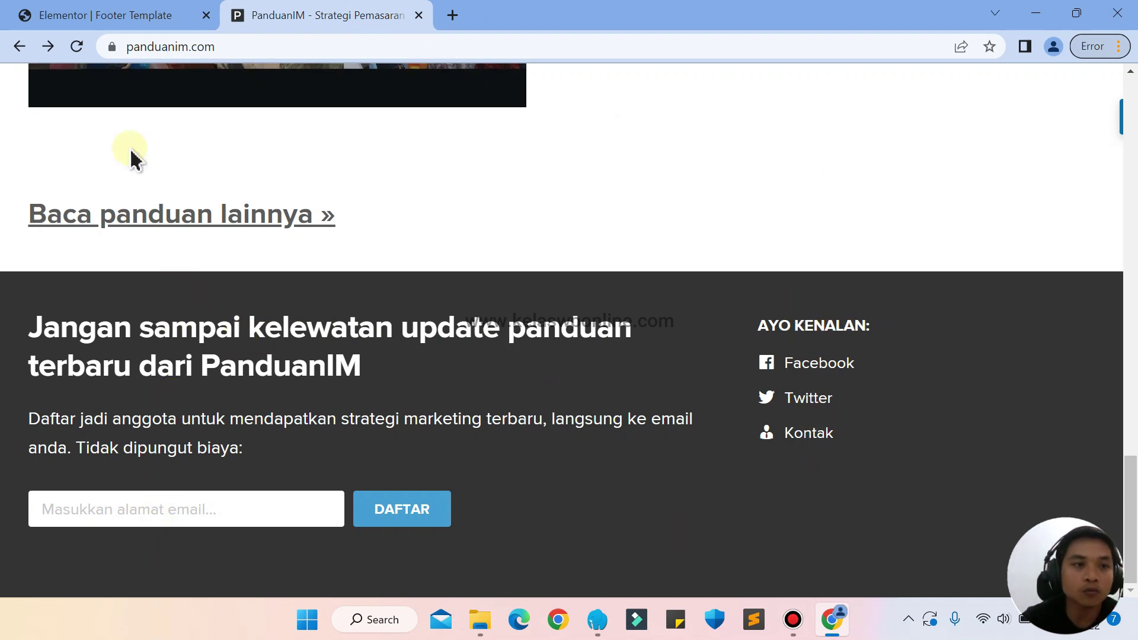
click(86, 12)
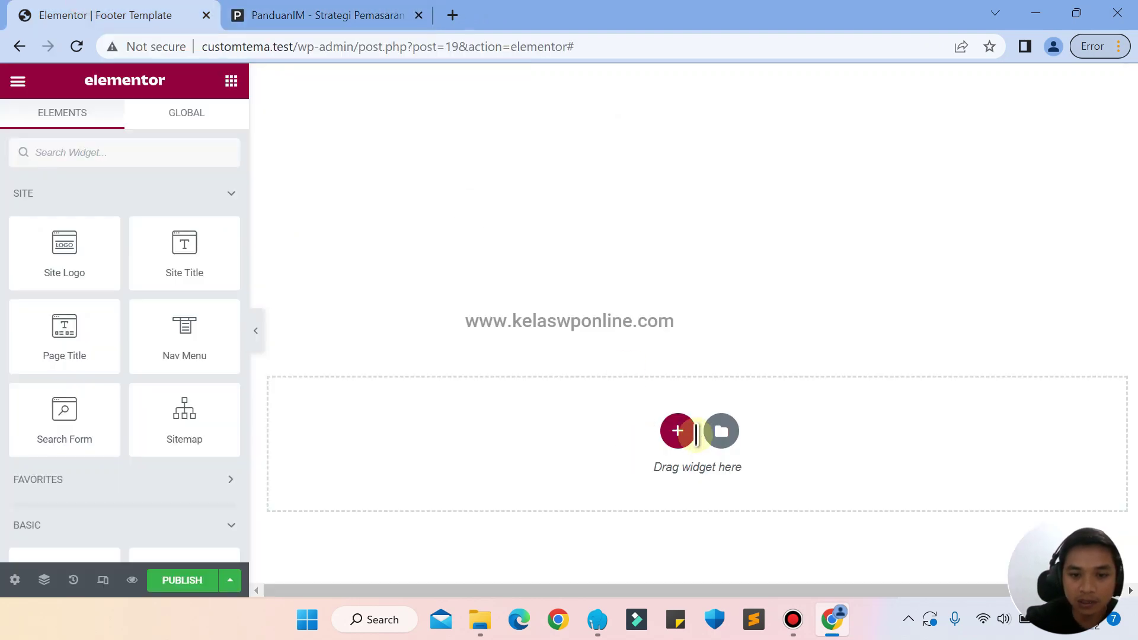
click(677, 431)
click(589, 464)
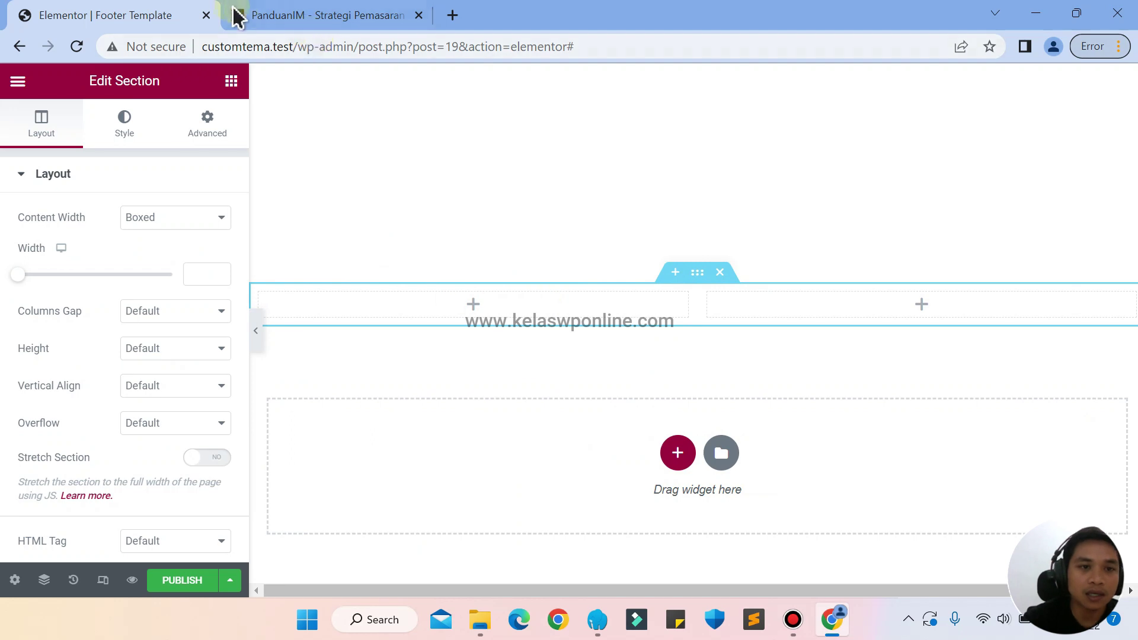
Inspect the footer of the panduanim.com page and copy the hex colour #333333 from its body styles
click(313, 15)
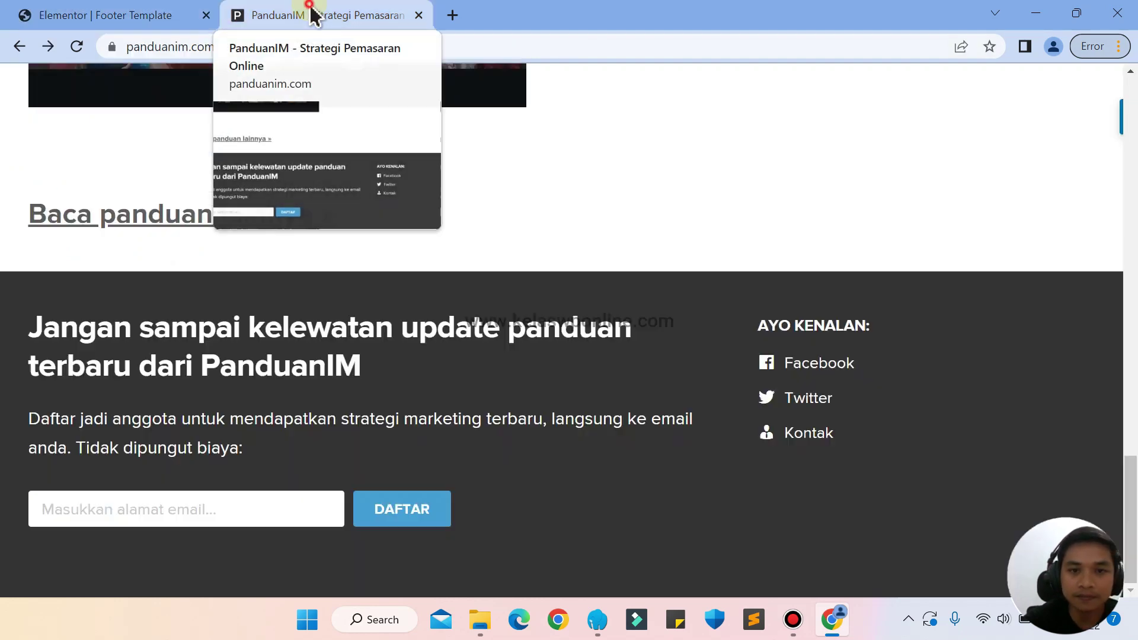
right_click(997, 398)
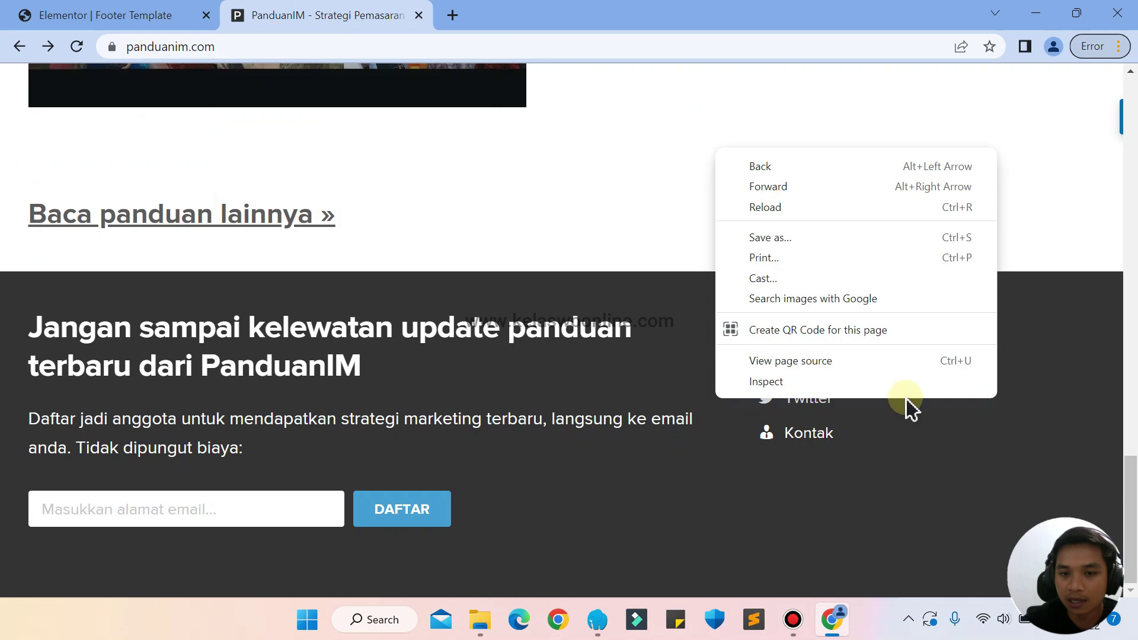
click(864, 388)
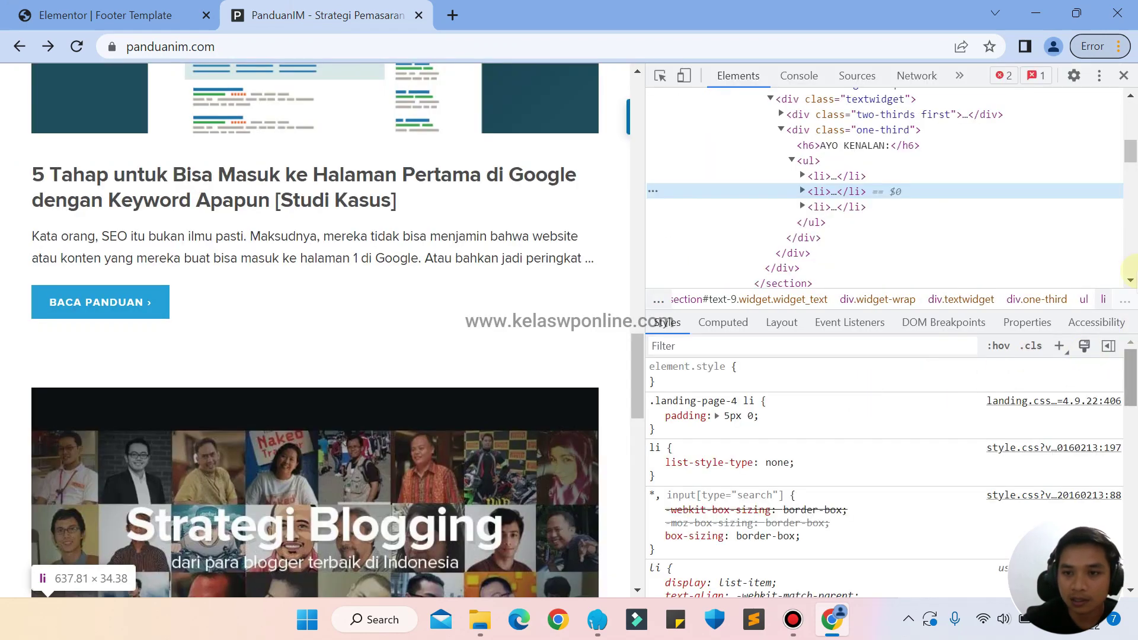
drag(1133, 391, 1072, 483)
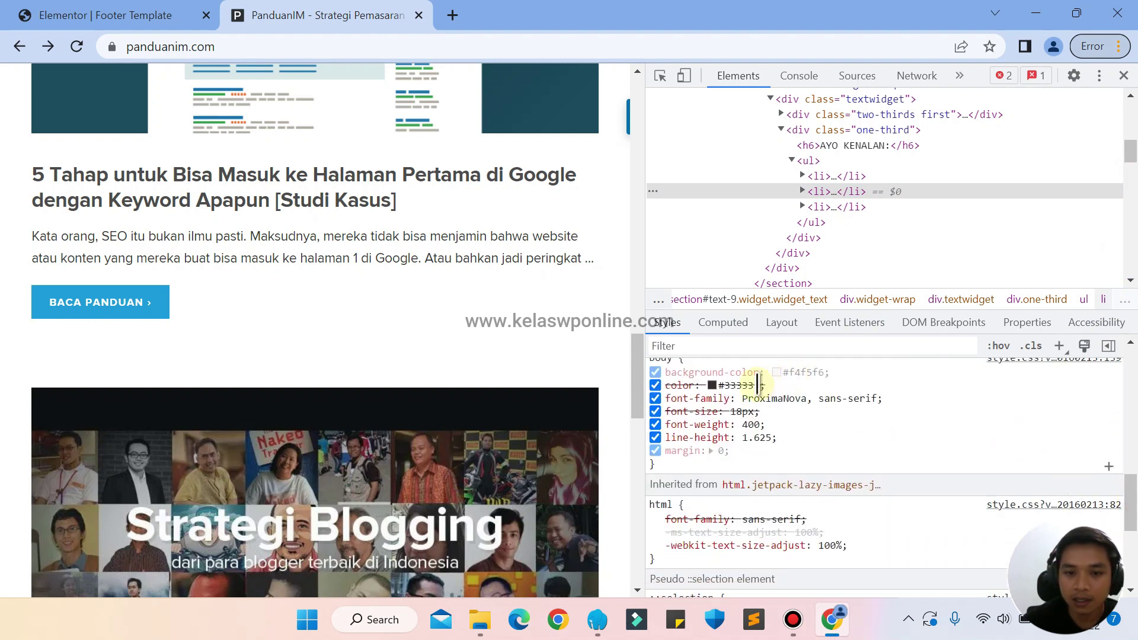
click(712, 386)
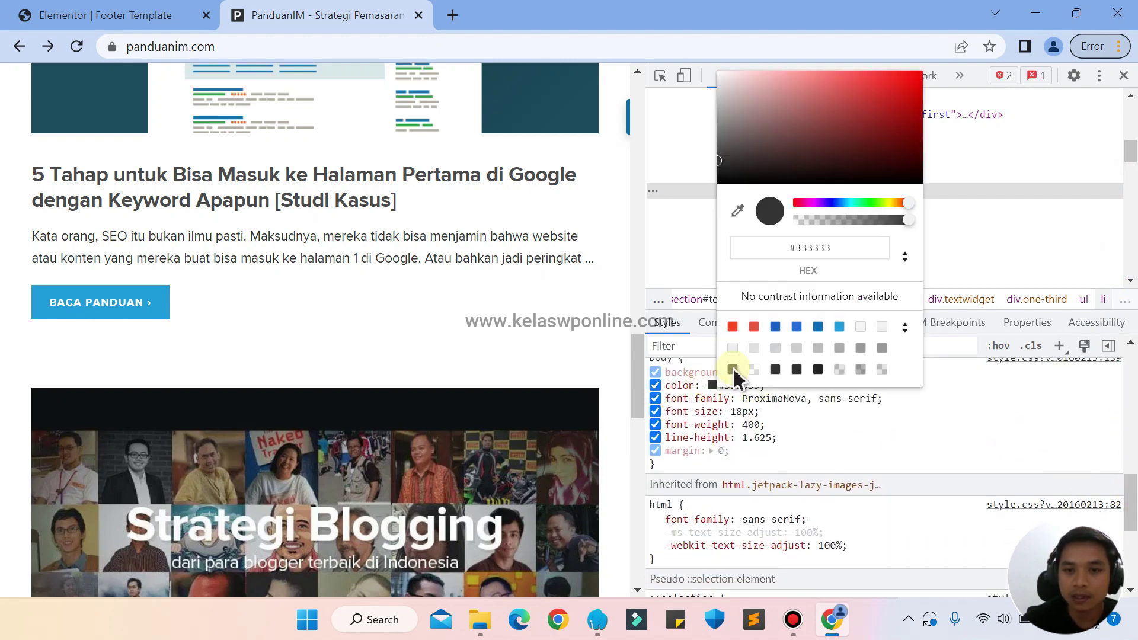
click(834, 253)
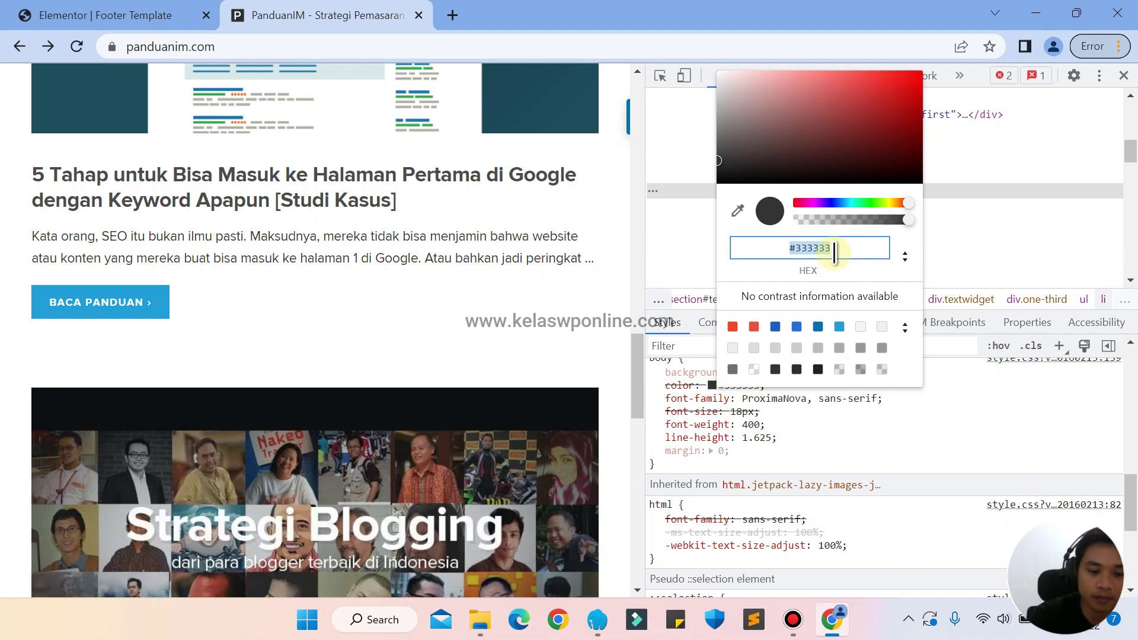
Give the two-column section in the footer template a classic background with the colour #333333
click(70, 12)
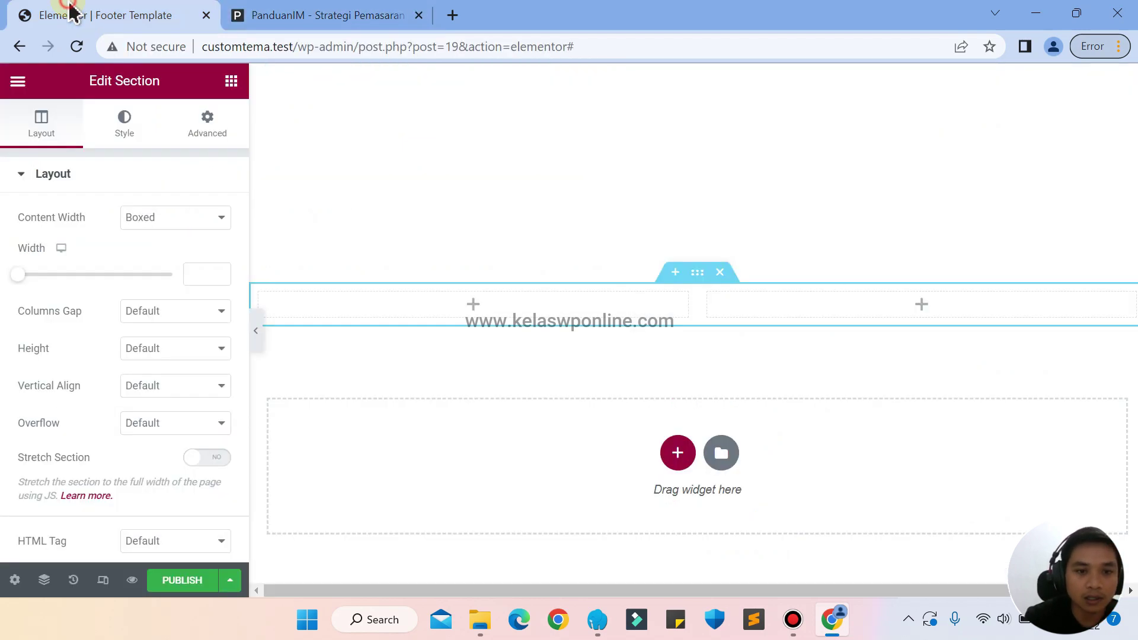
click(697, 274)
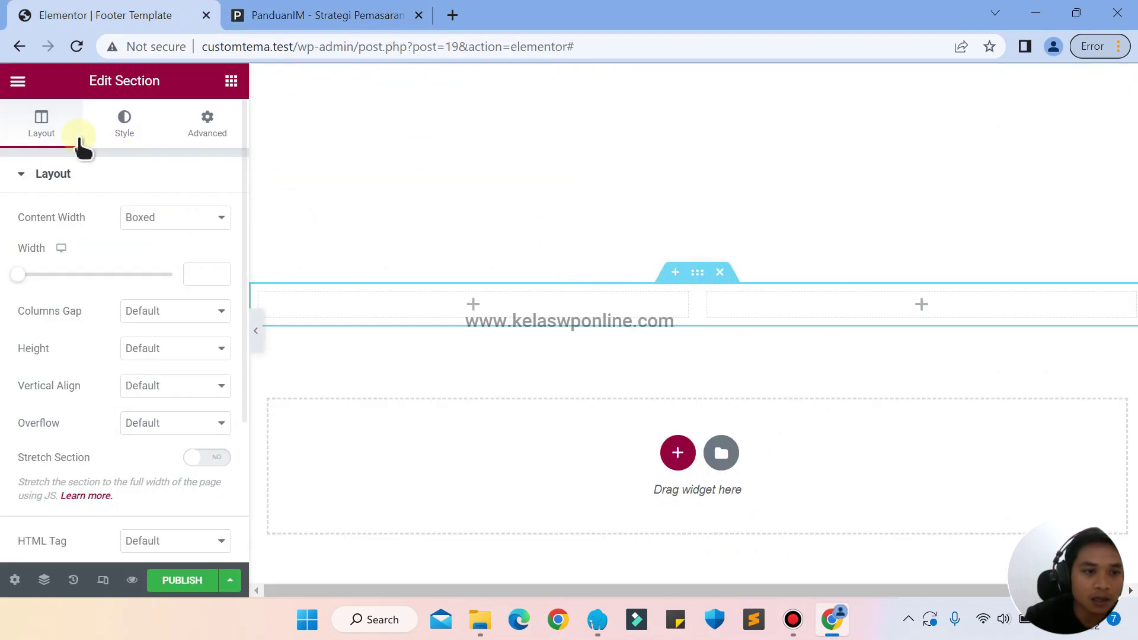
click(113, 141)
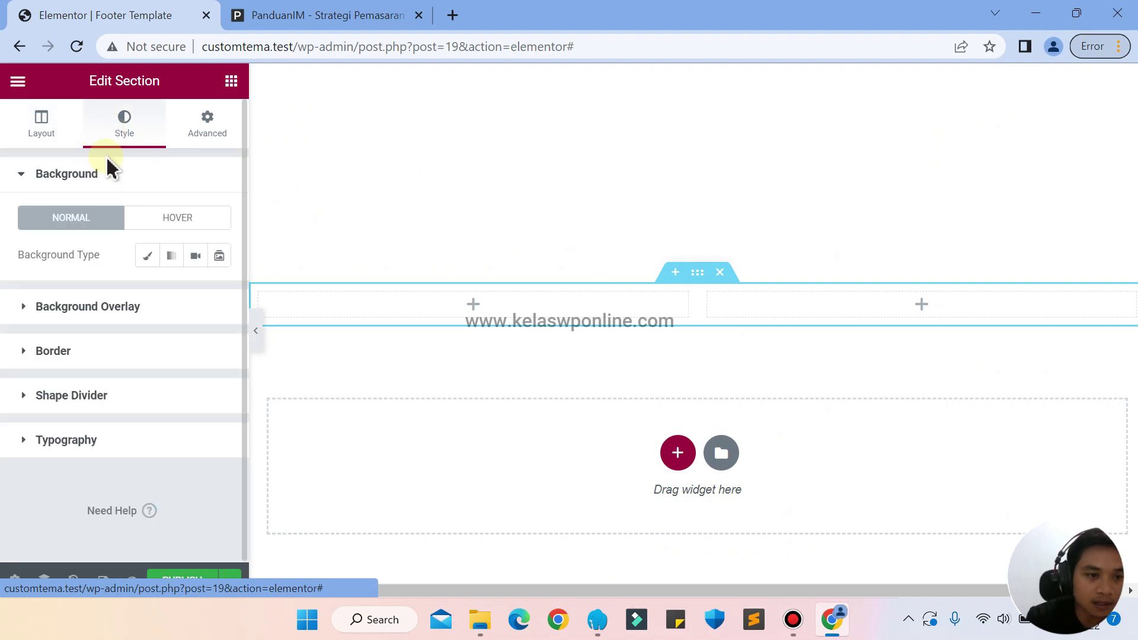
click(147, 256)
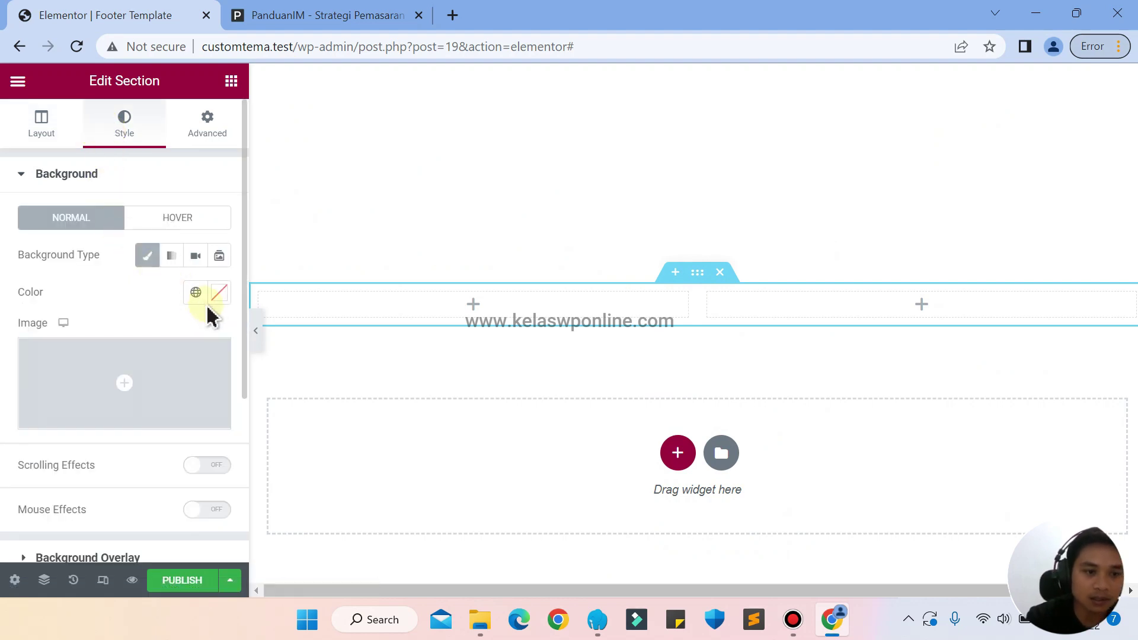
click(218, 293)
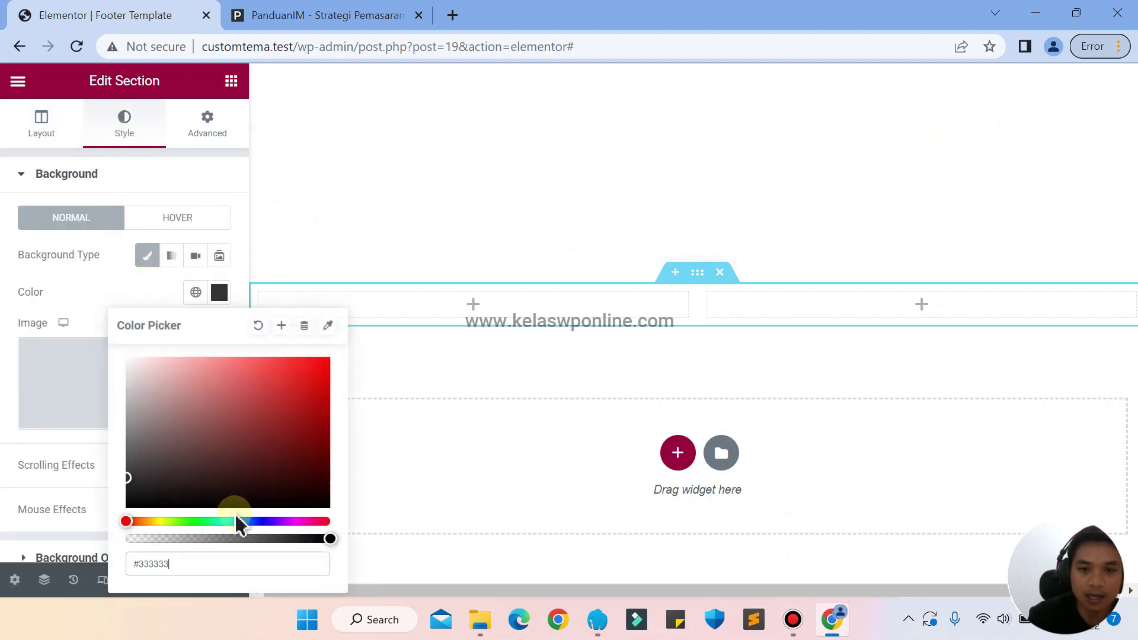
click(109, 297)
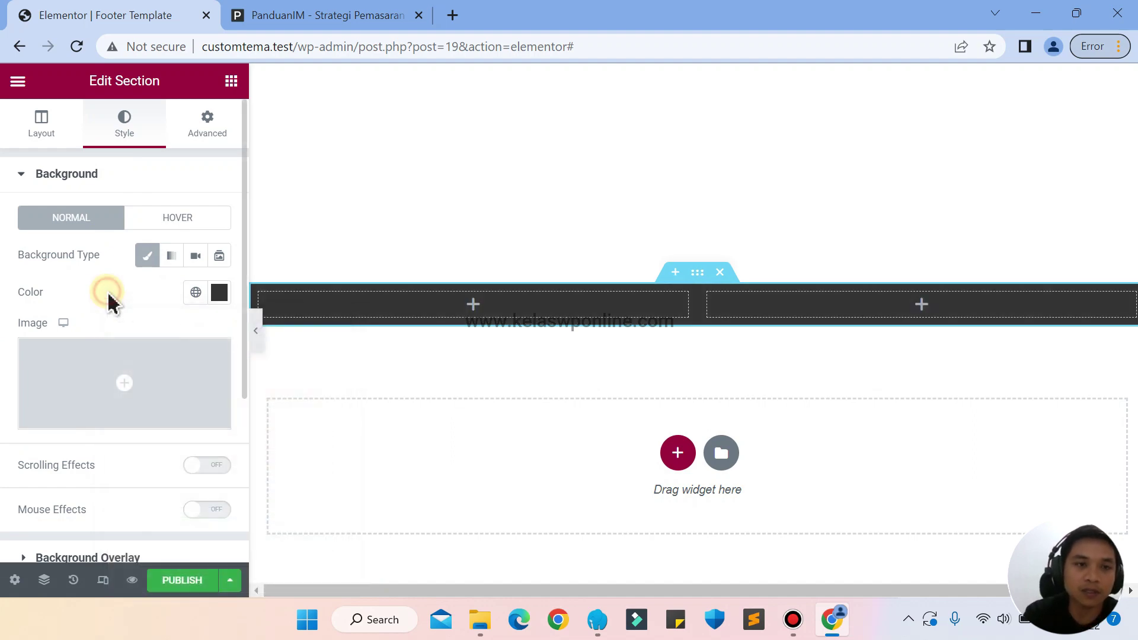
Close the inspector on the panduanim.com page and set the footer template section's height to Fit To Screen
click(337, 11)
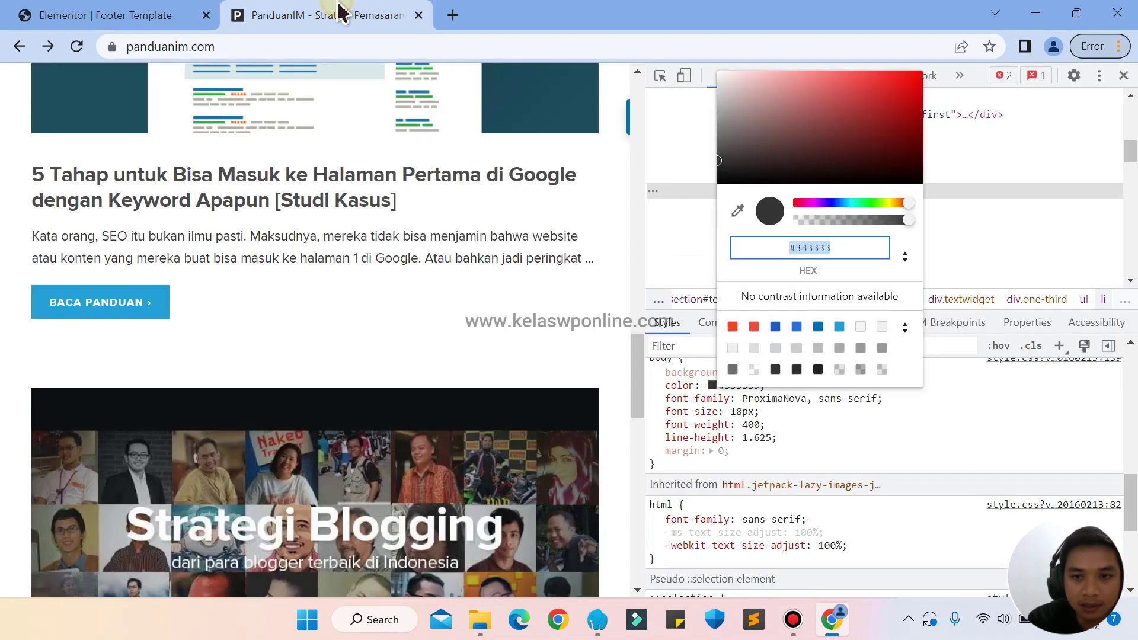
click(1124, 76)
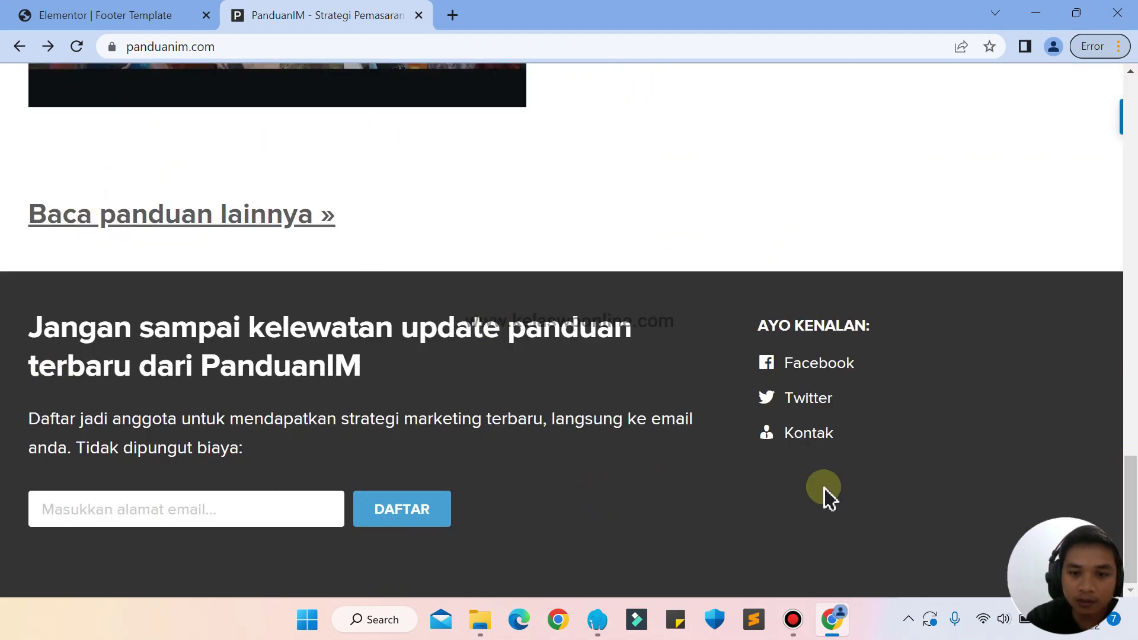
click(128, 12)
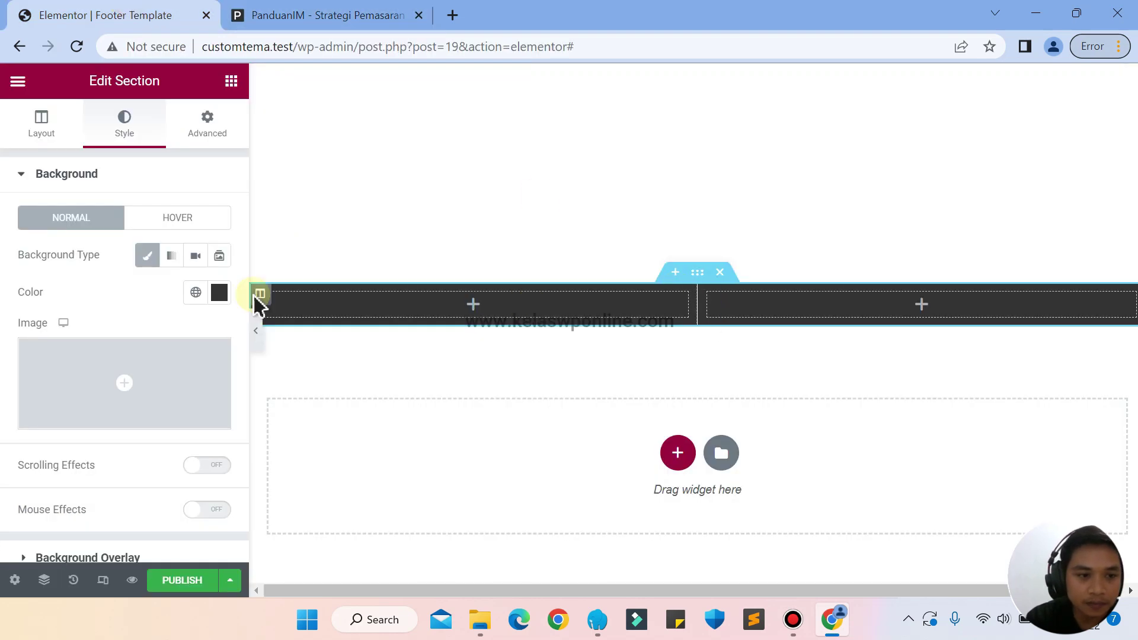
click(31, 122)
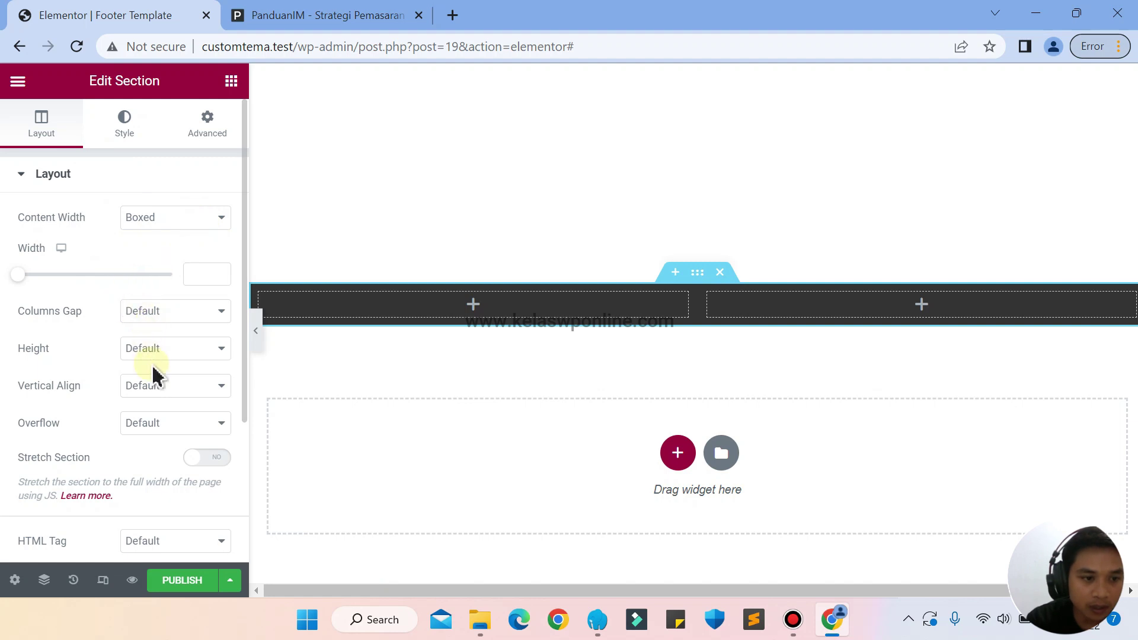
click(167, 349)
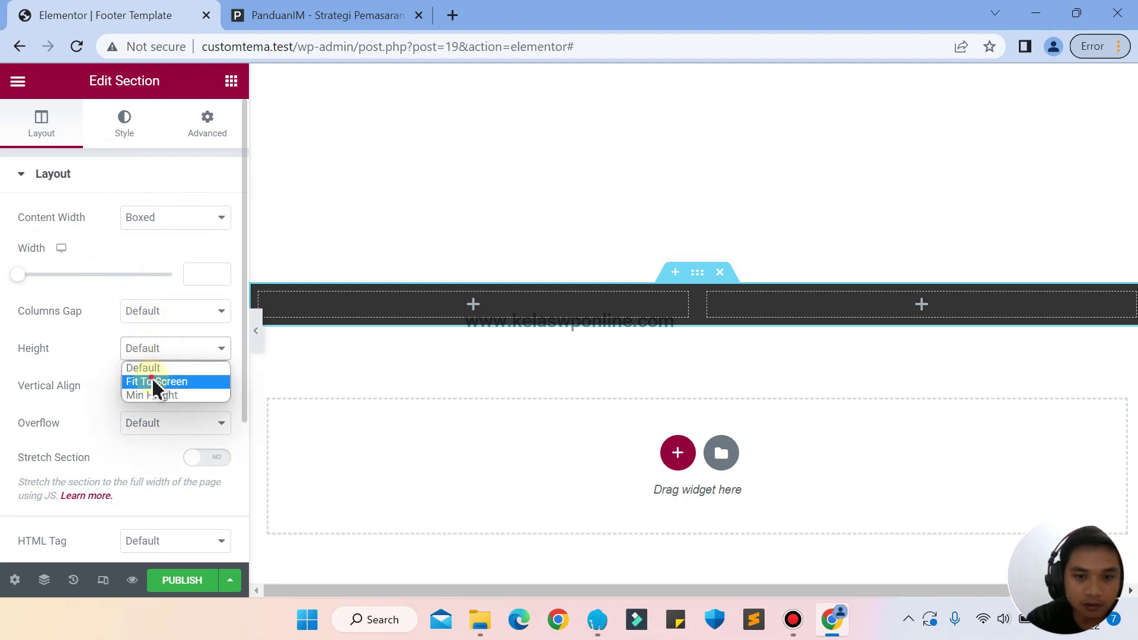
click(152, 382)
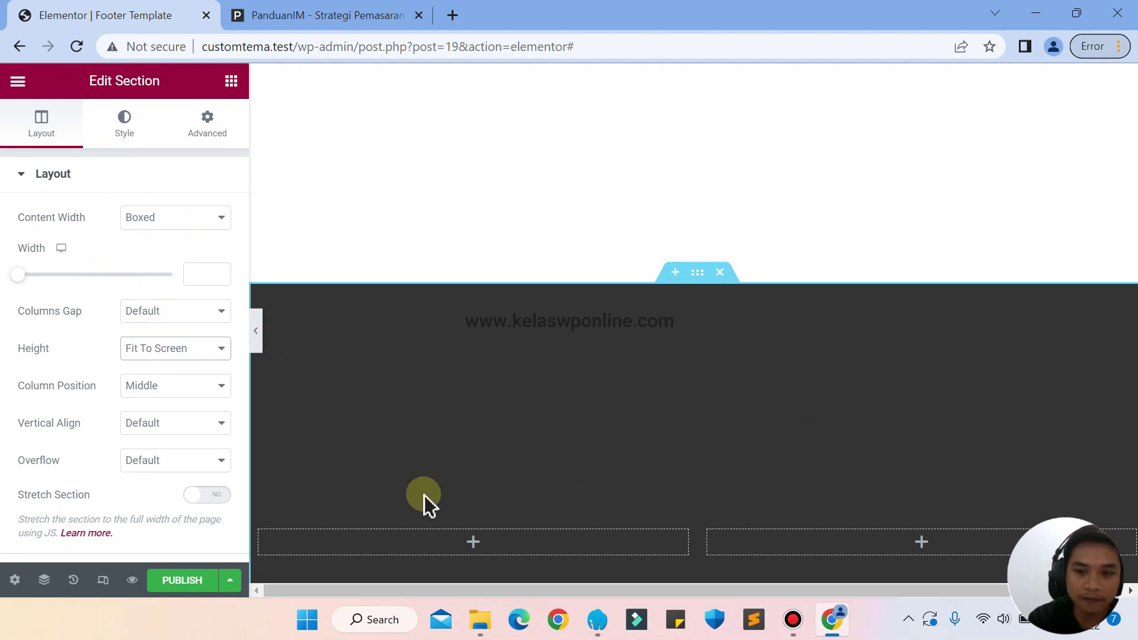
Copy the footer headline "Jangan sampai kelewatan update panduan terbaru dari PanduanIM" from the panduanim.com page
click(274, 17)
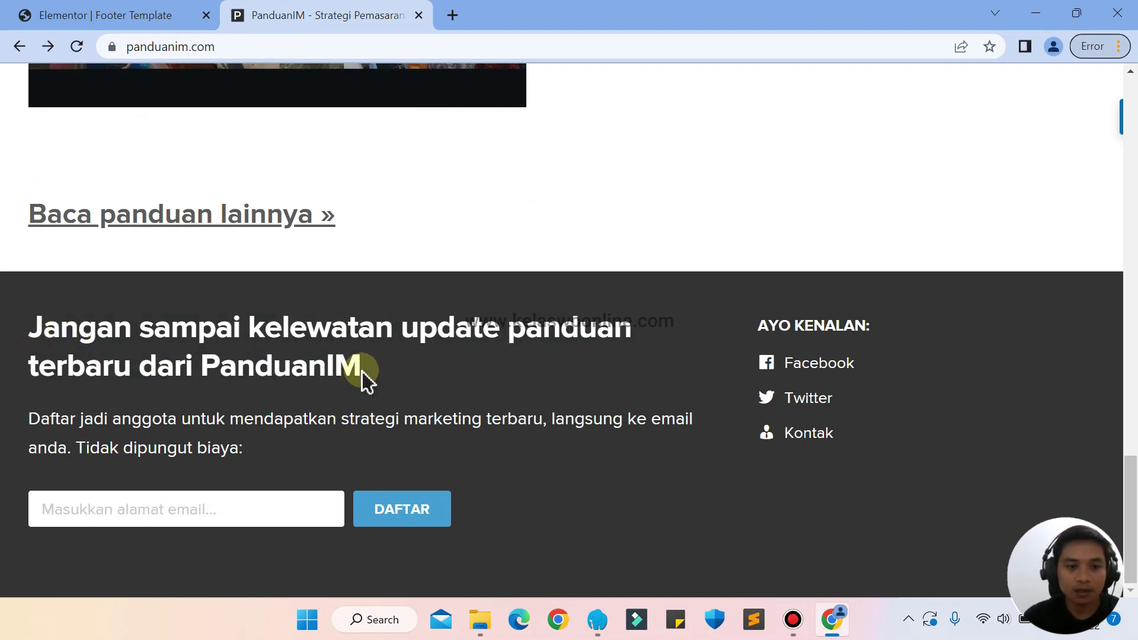
drag(368, 369, 33, 332)
key(ctrl+c)
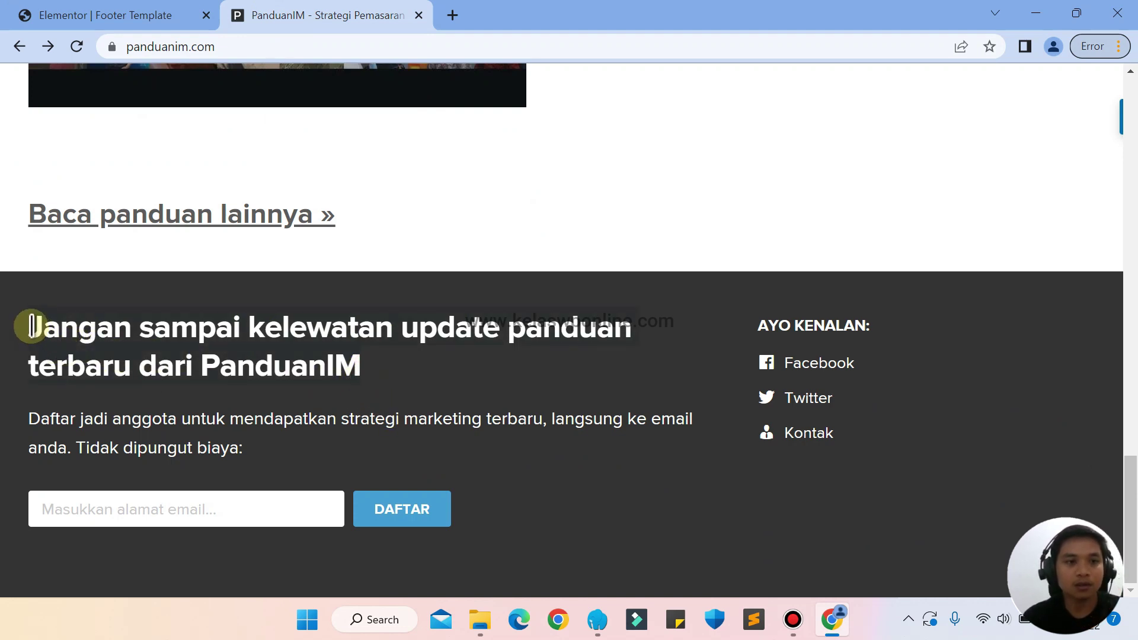
Add a Heading widget to the first footer column with the title "Jangan sampai kelewatan update panduan terbaru dari PanduanIM"
click(29, 14)
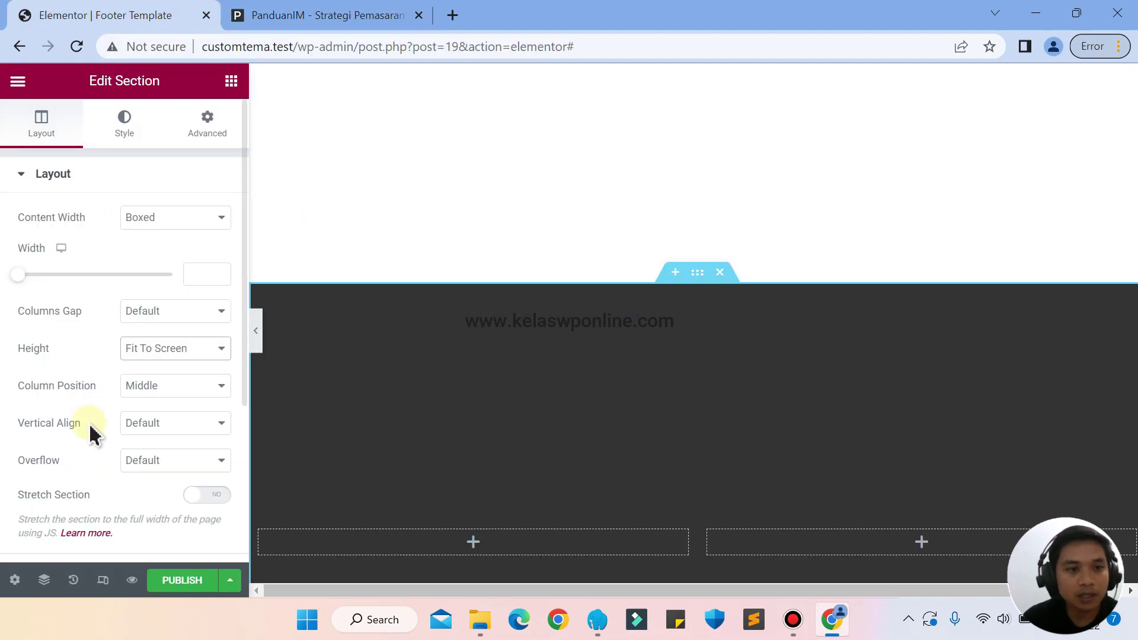
click(229, 82)
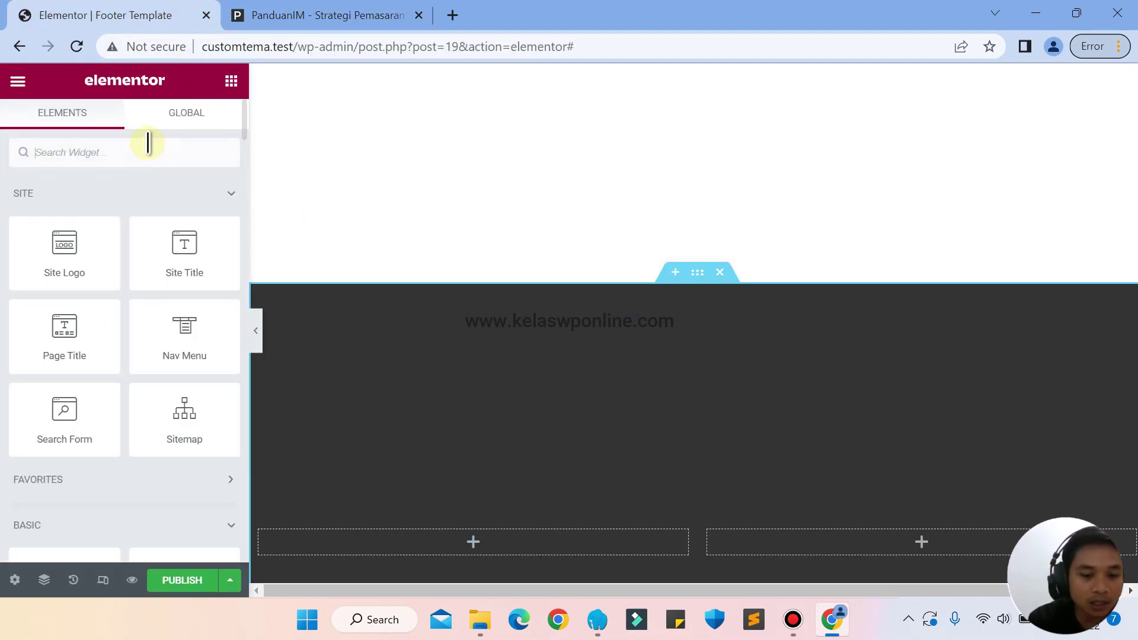
click(144, 144)
text(head)
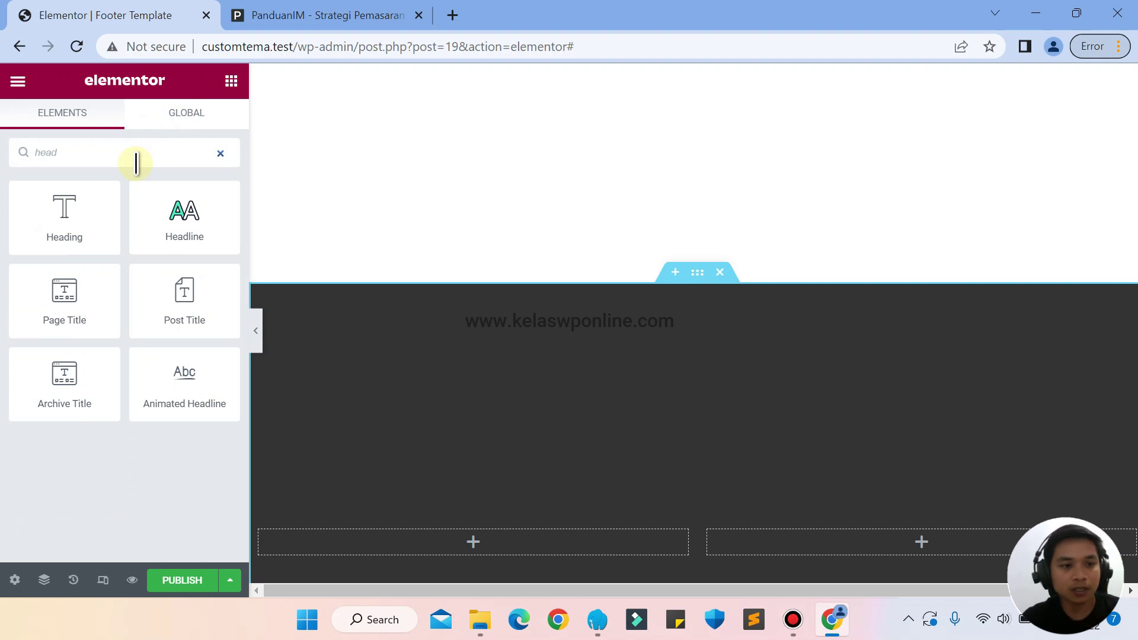
drag(69, 216, 498, 547)
click(109, 236)
key(ctrl+a)
key(ctrl+v)
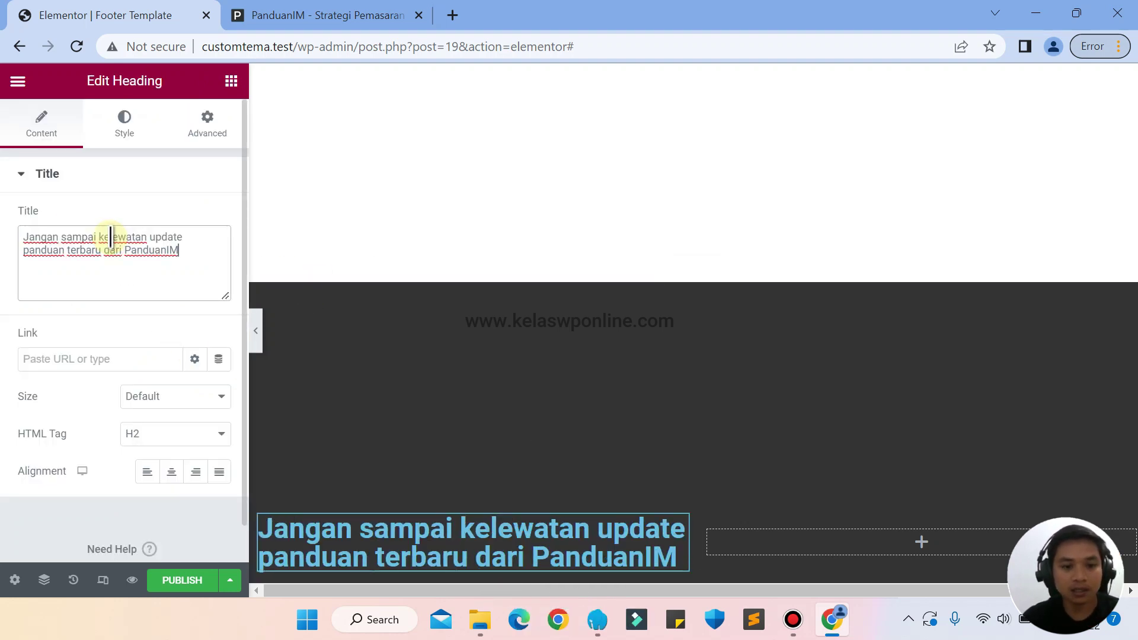
Inspect the footer headline on the panduanim.com page and examine its font size, colour, font family and weight
click(327, 22)
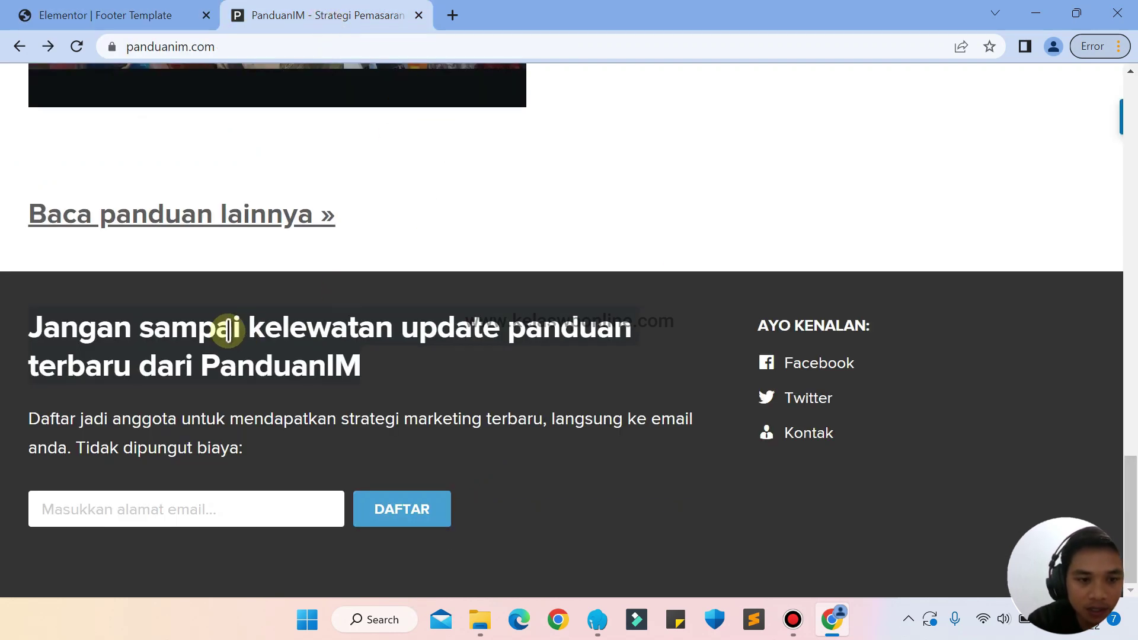
right_click(287, 328)
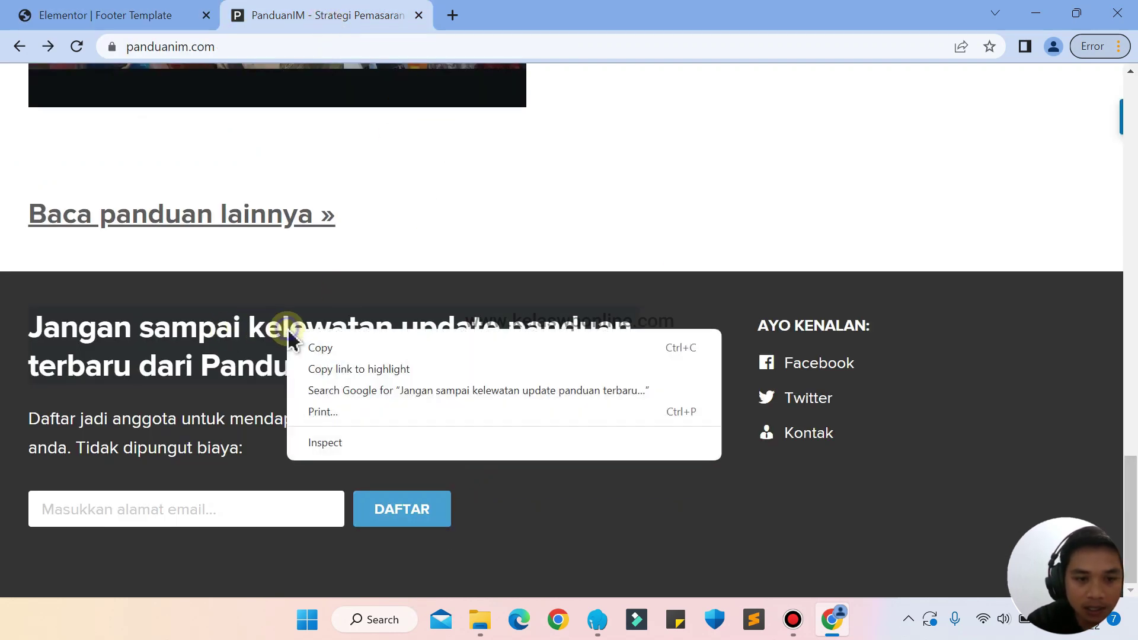
click(342, 443)
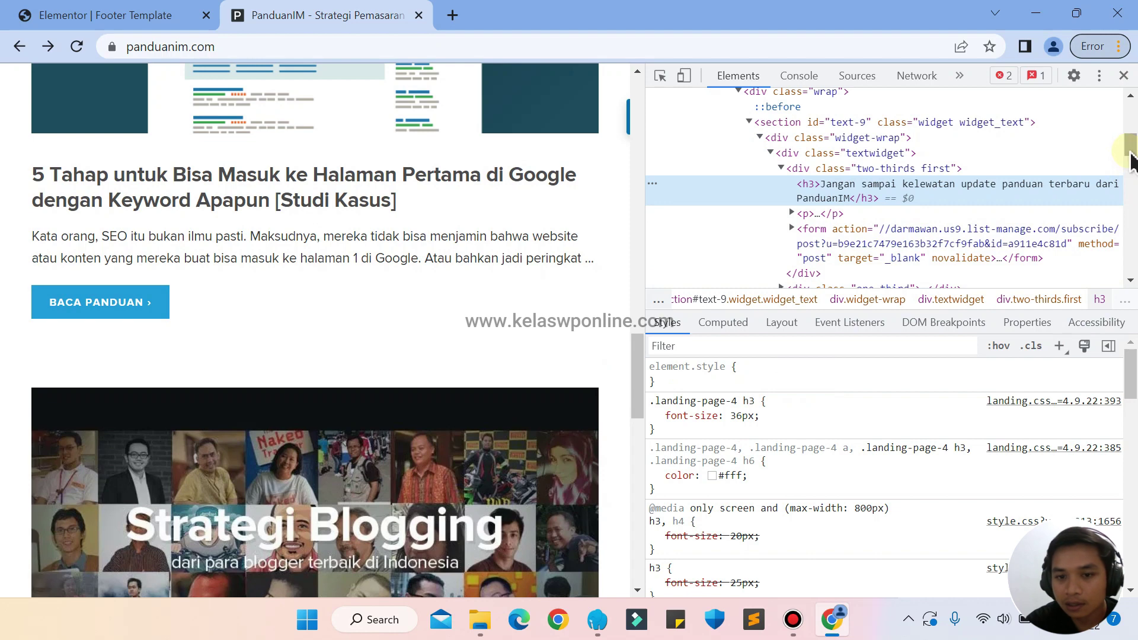
scroll(1132, 163, down, 3)
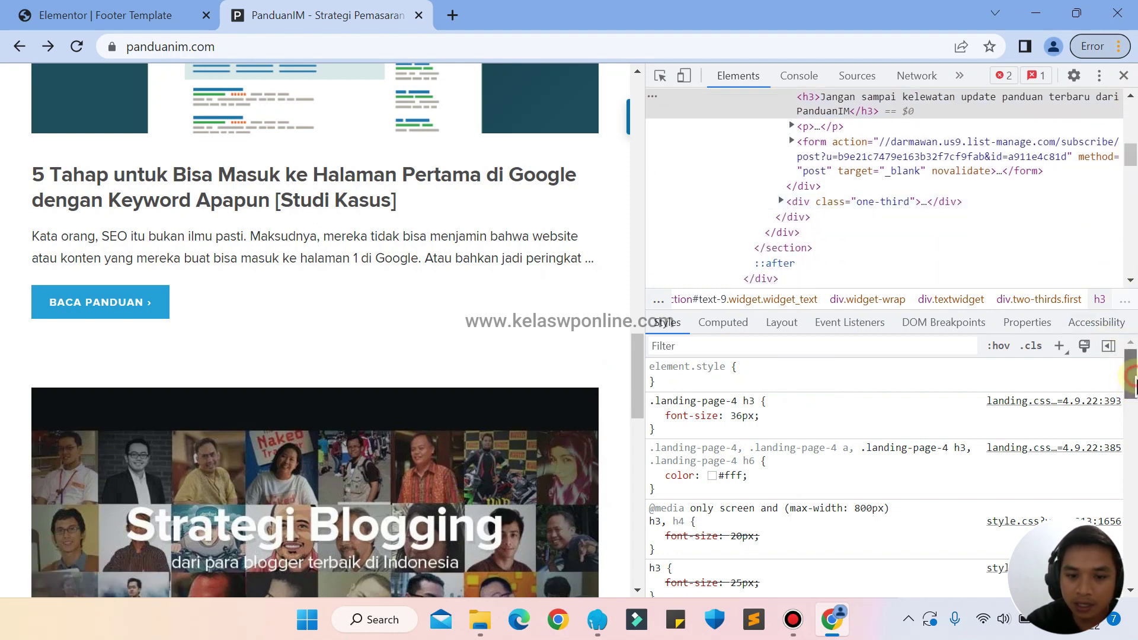
drag(1133, 382, 1133, 417)
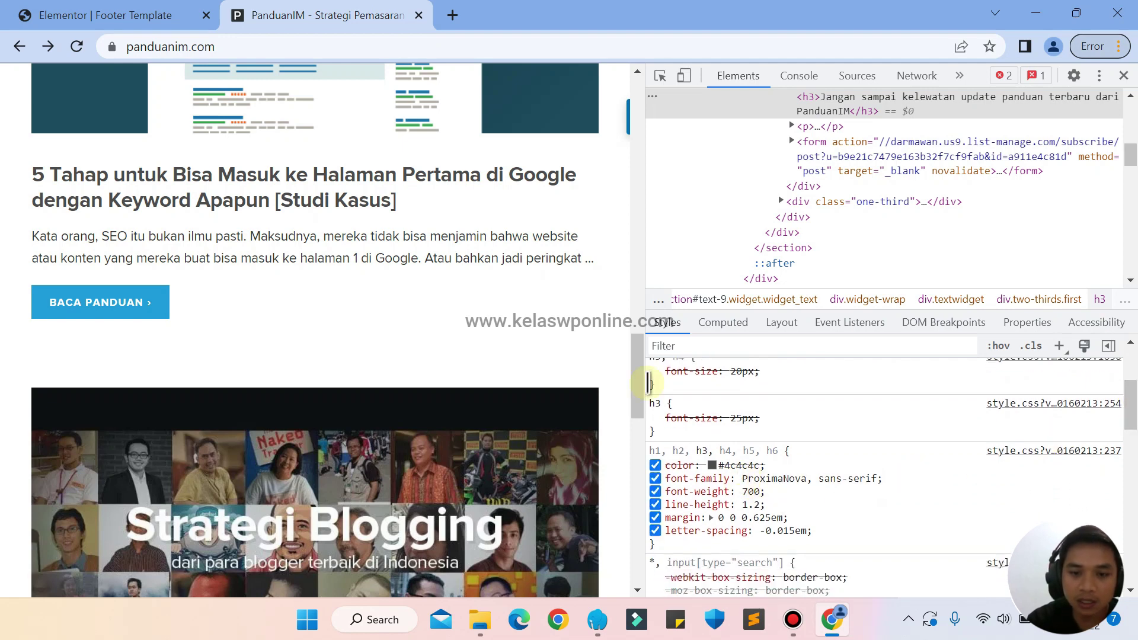
Switch to the Footer Template and open the font family choices in the footer heading's typography settings
click(184, 25)
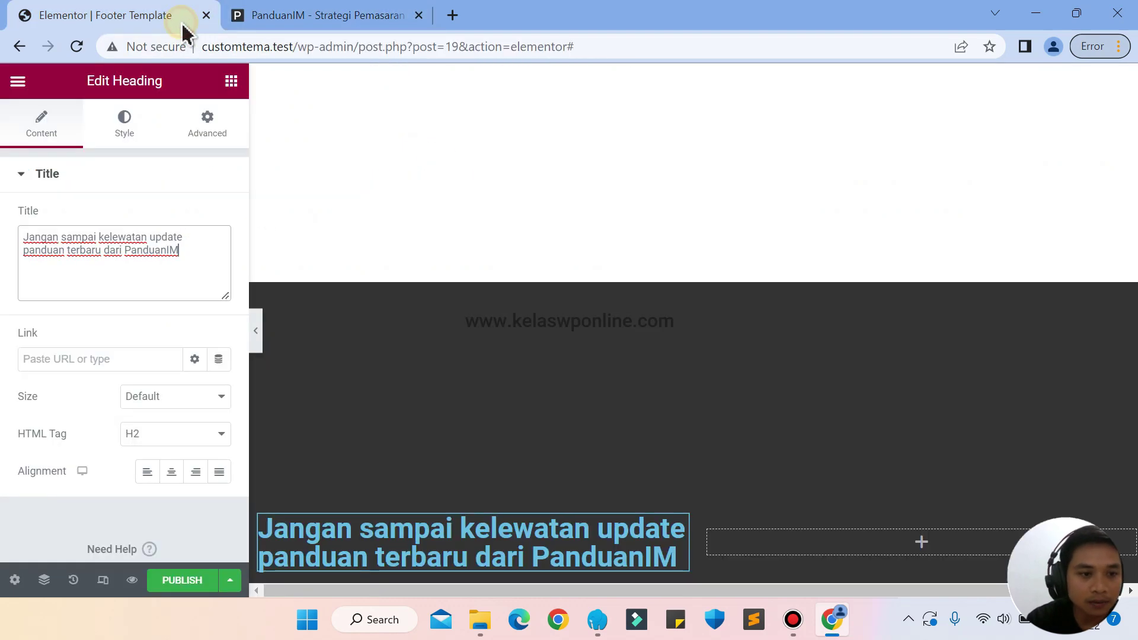
click(124, 132)
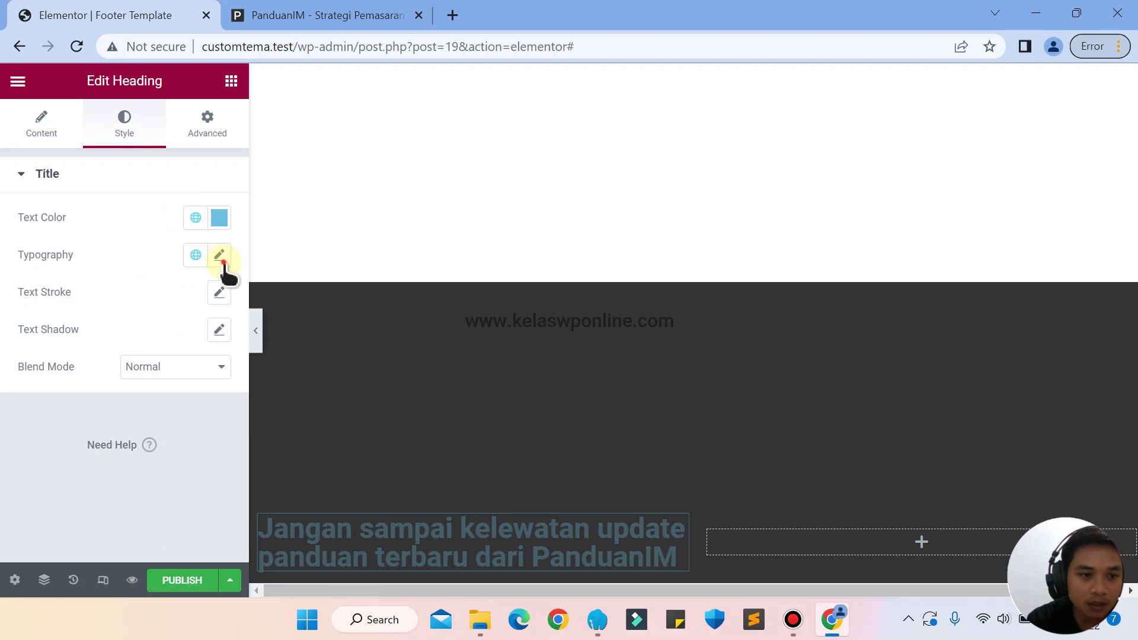
click(220, 257)
click(148, 338)
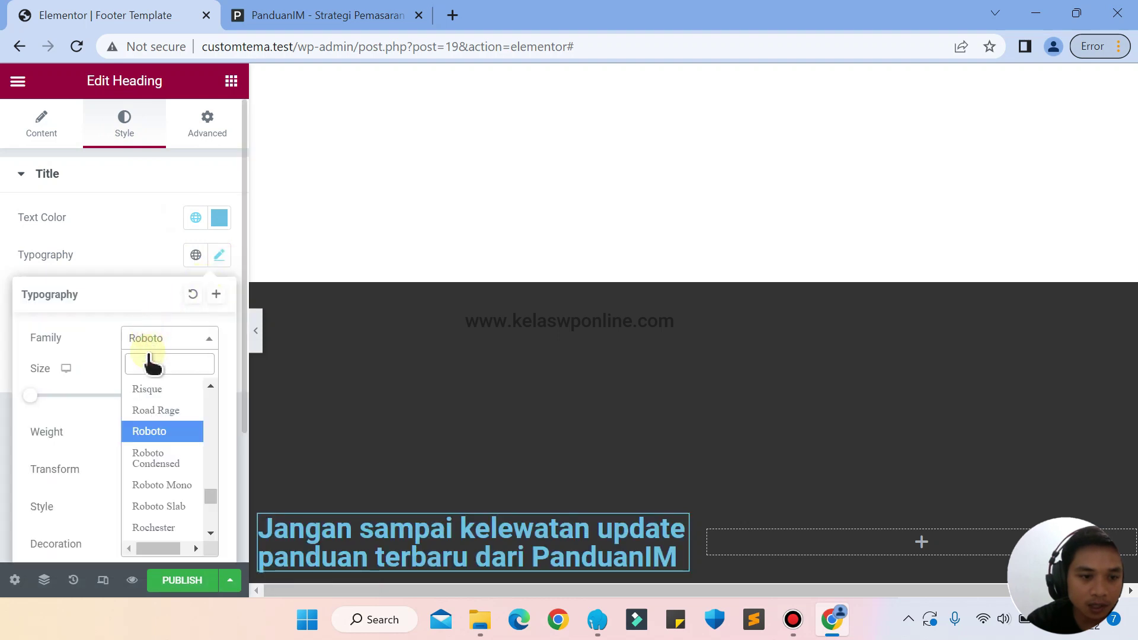
Search the font families for "pro" and "sans"
text(pro)
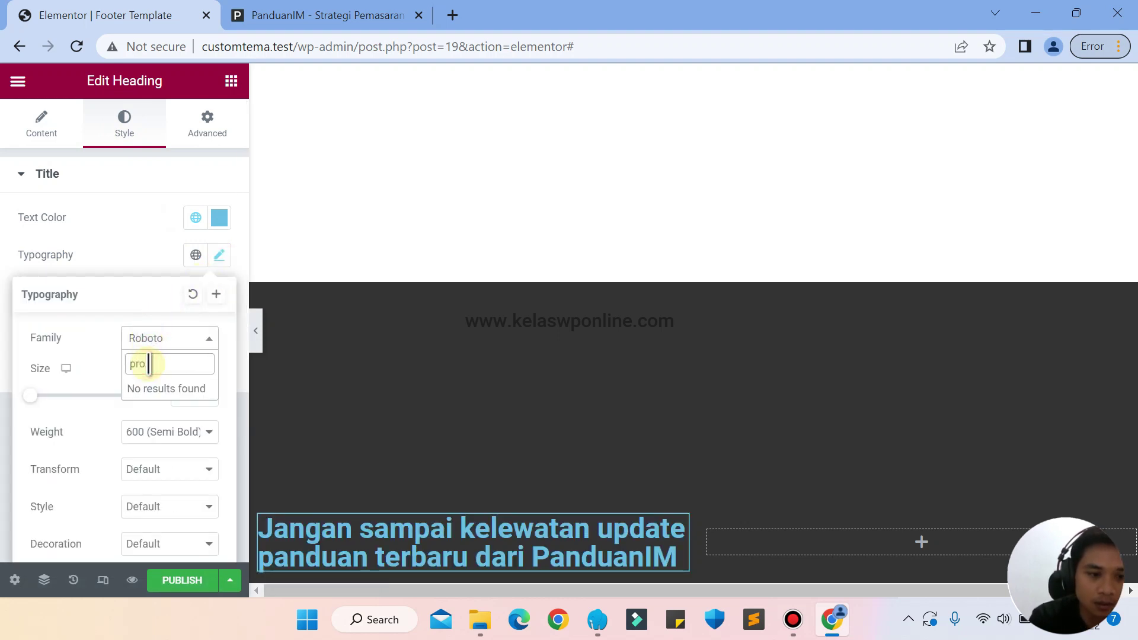
key(BackSpace)
key(BackSpace)
key(BackSpace)
key(BackSpace)
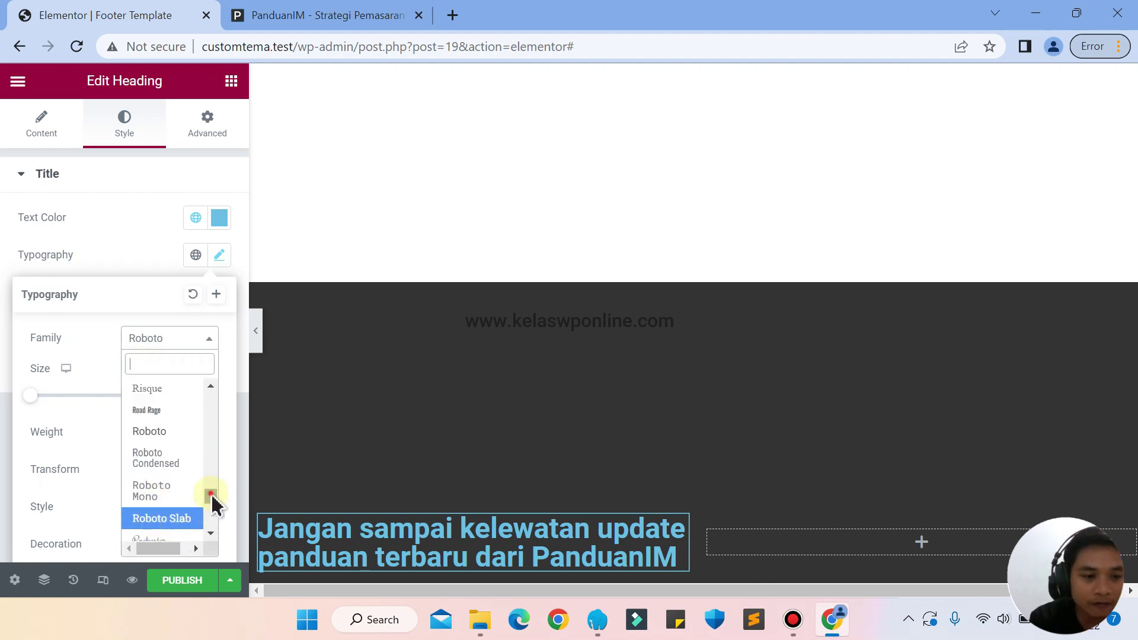
text(sa)
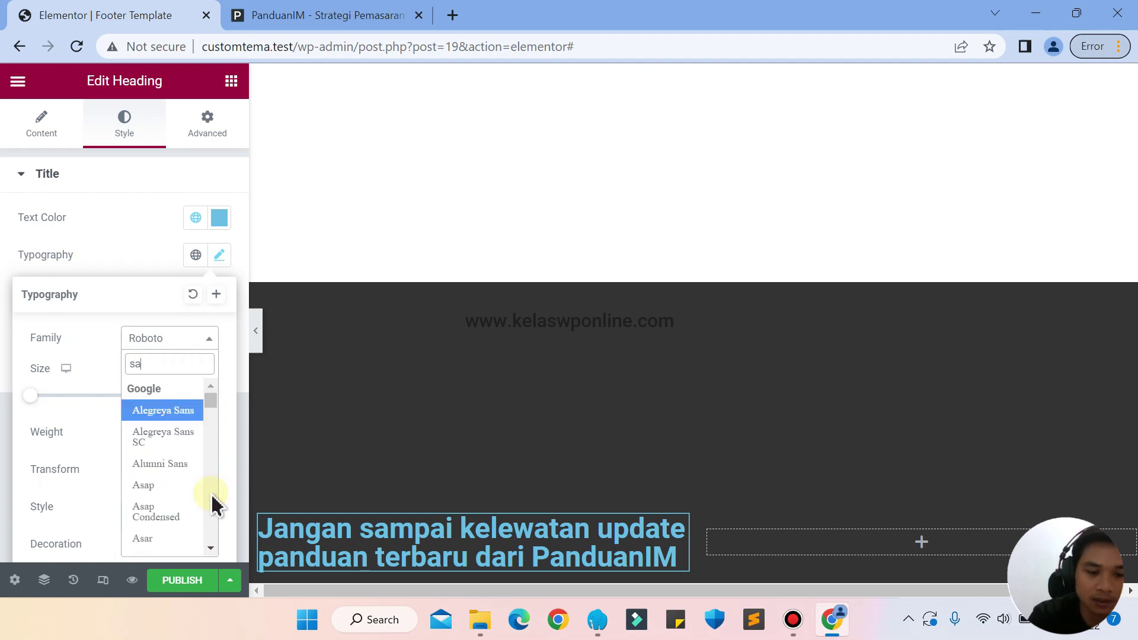
text(n se)
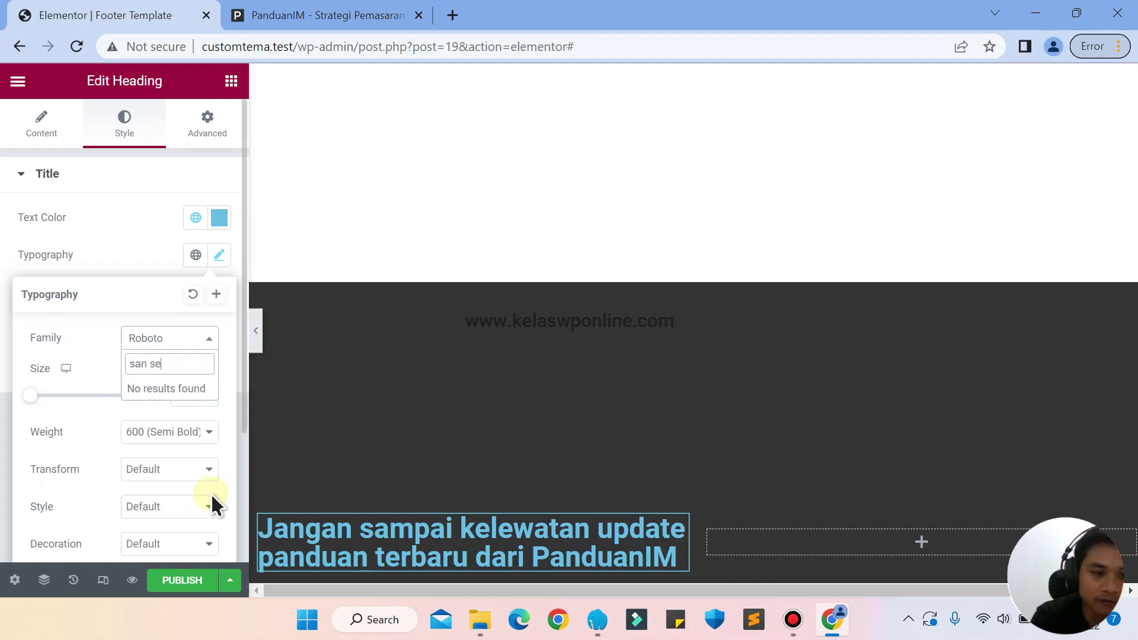
key(BackSpace)
key(BackSpace)
key(BackSpace)
text(s)
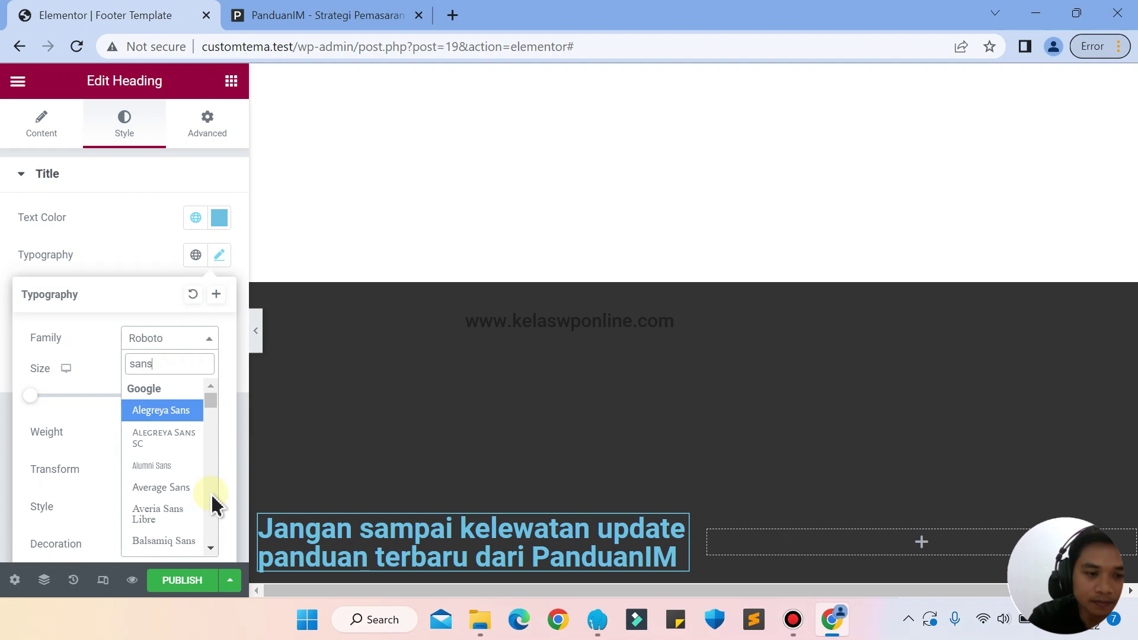
key(BackSpace)
key(BackSpace)
key(BackSpace)
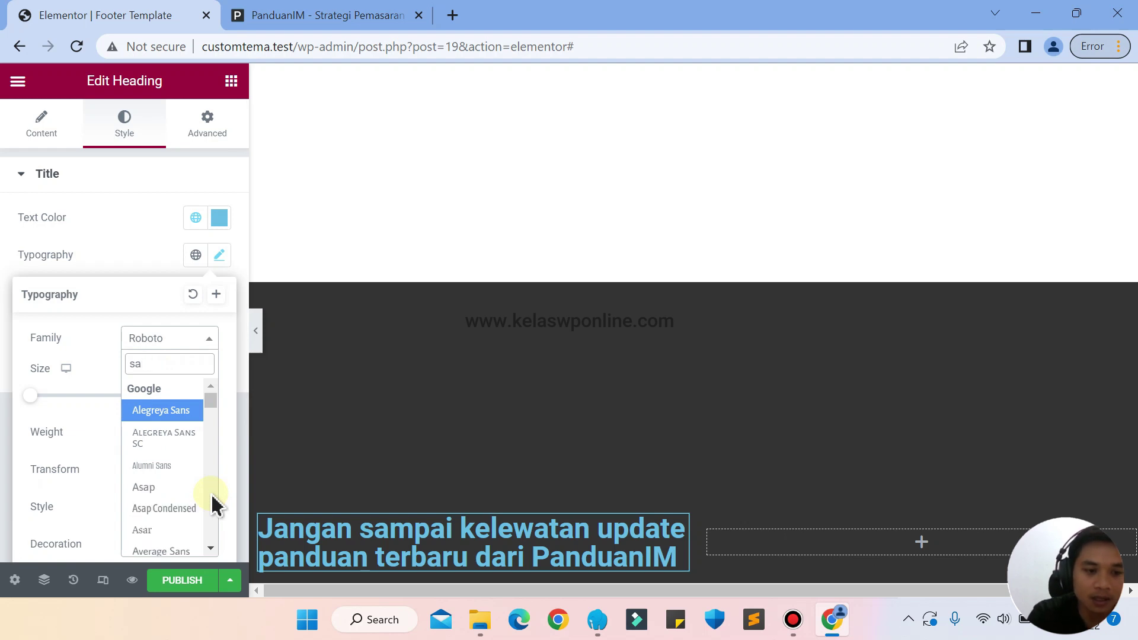
Set the footer heading's font family to Nunito Sans and its weight to Bold
text(nun)
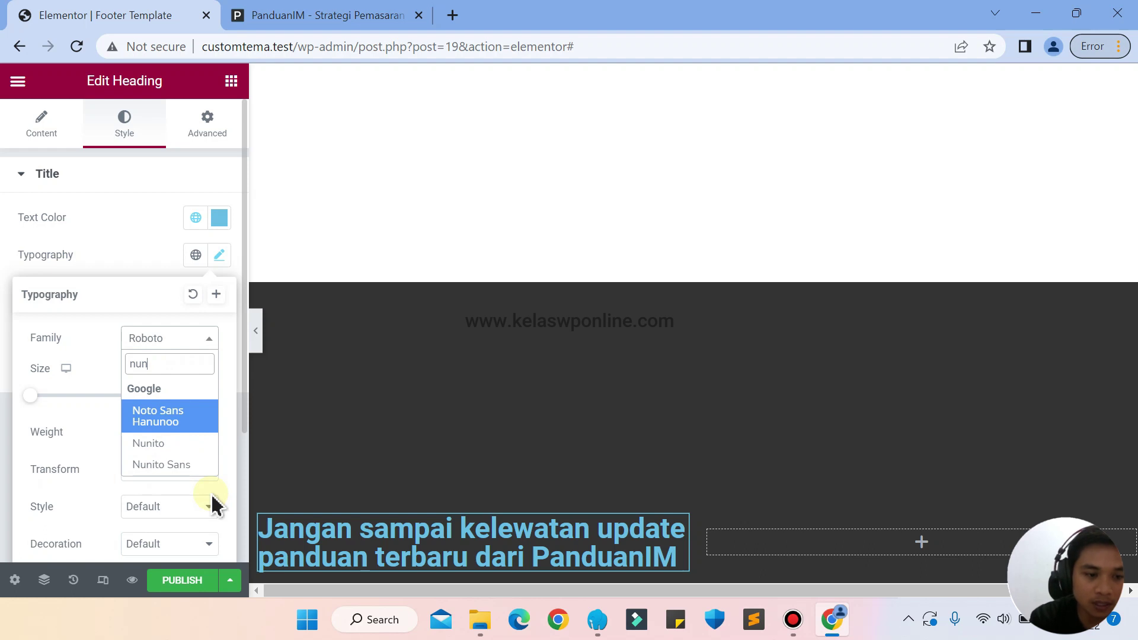
key(Down)
key(Down)
key(Return)
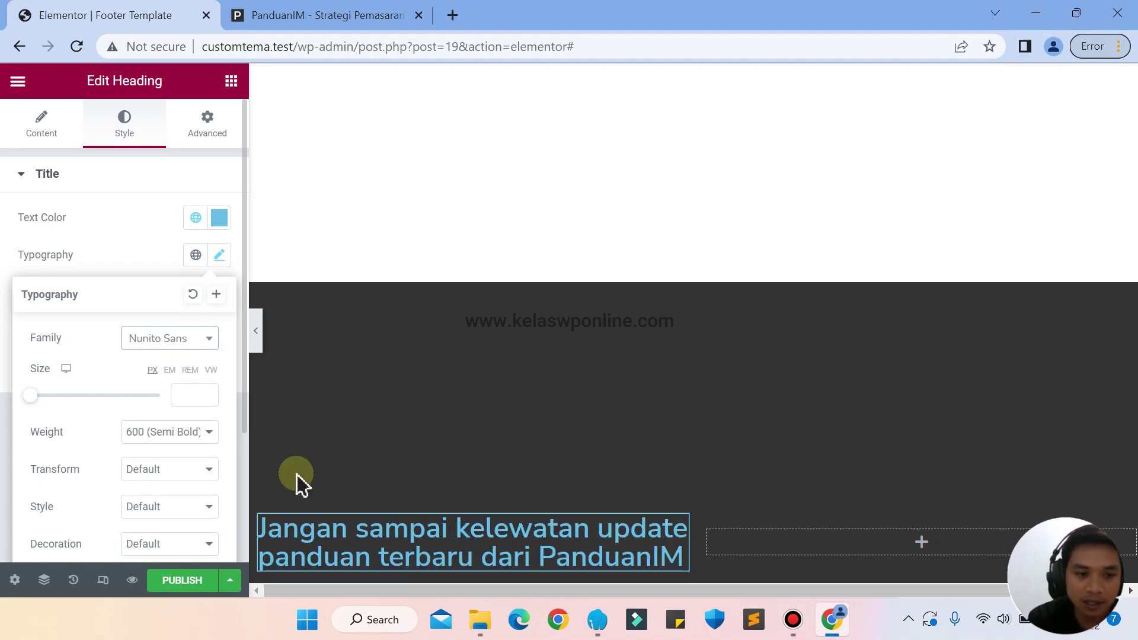
click(148, 431)
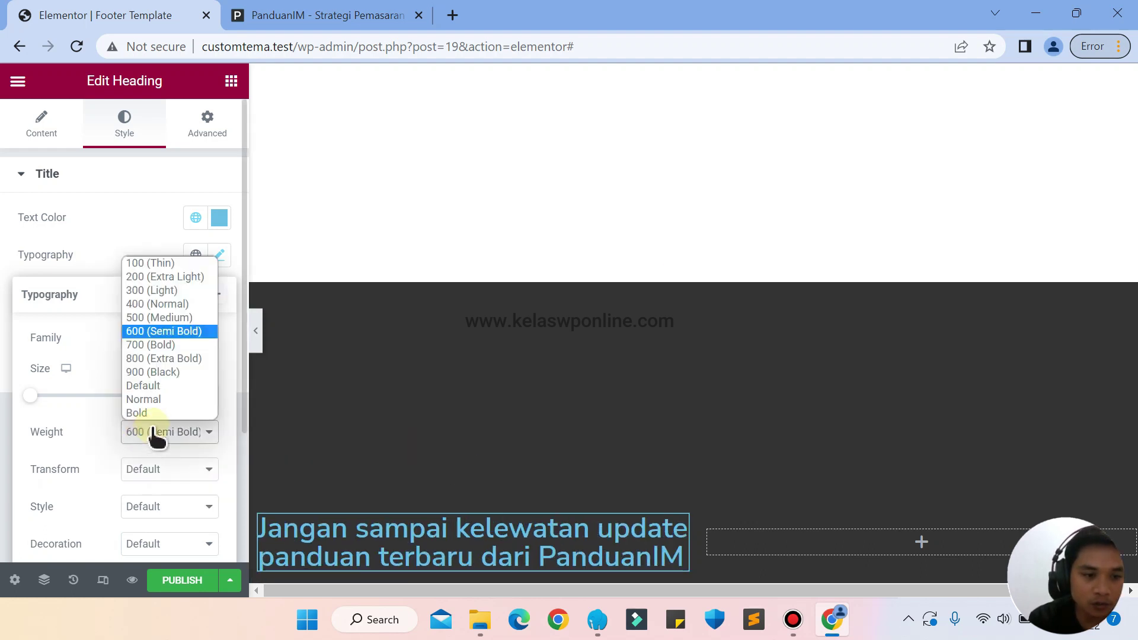
click(151, 413)
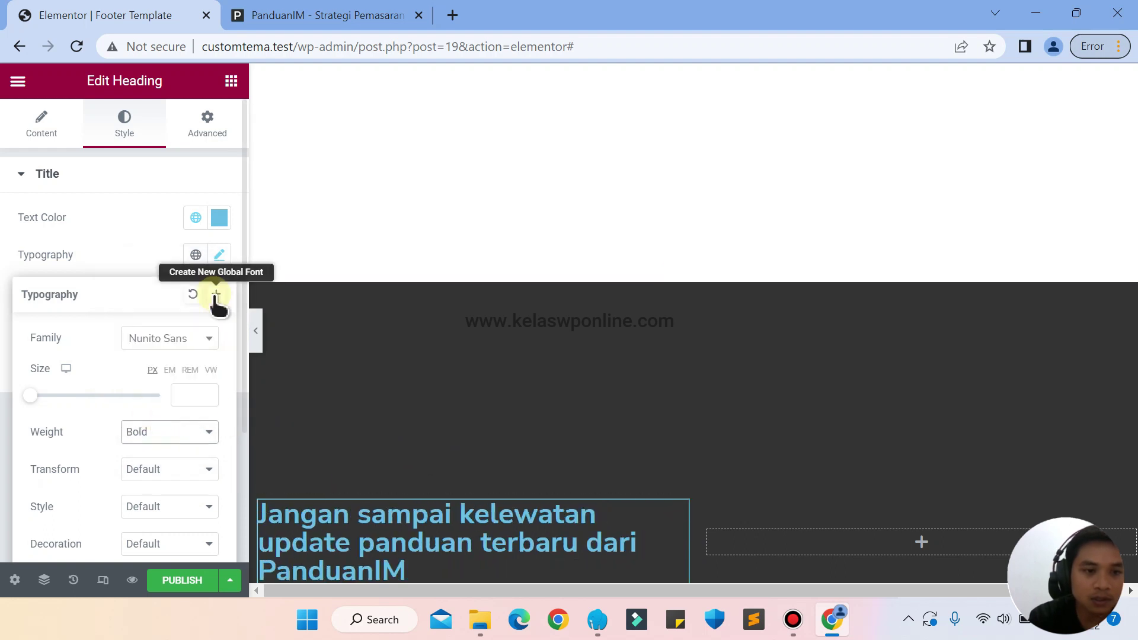
Set the footer heading's text color to white
click(223, 217)
drag(193, 355, 81, 223)
click(8, 440)
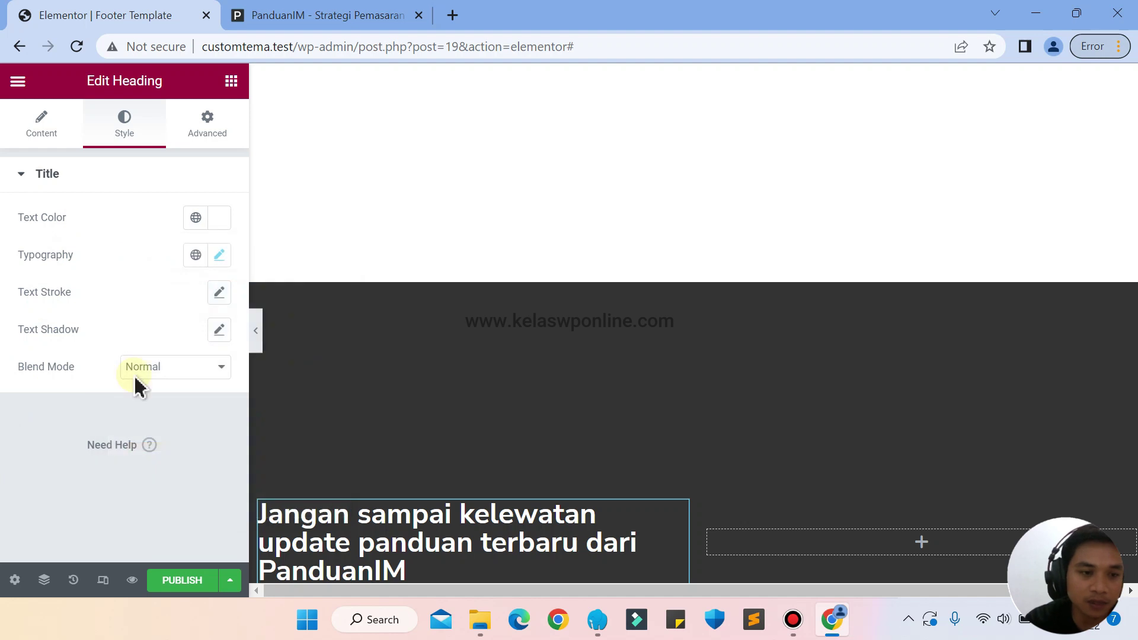
Set the footer heading's font size to 35 px
click(220, 255)
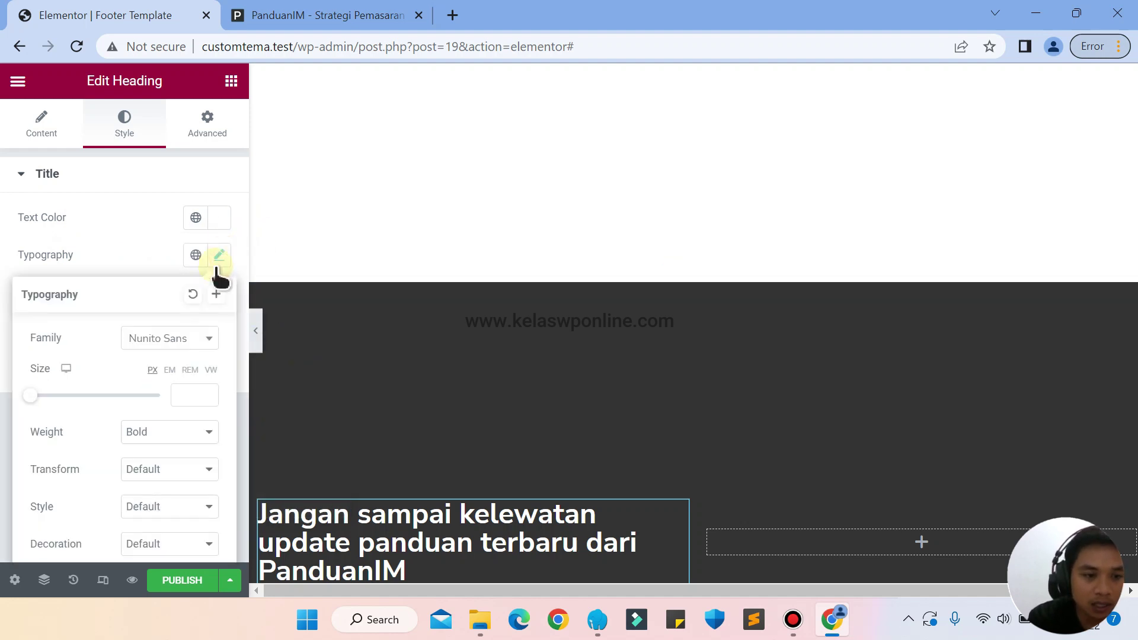
text(16)
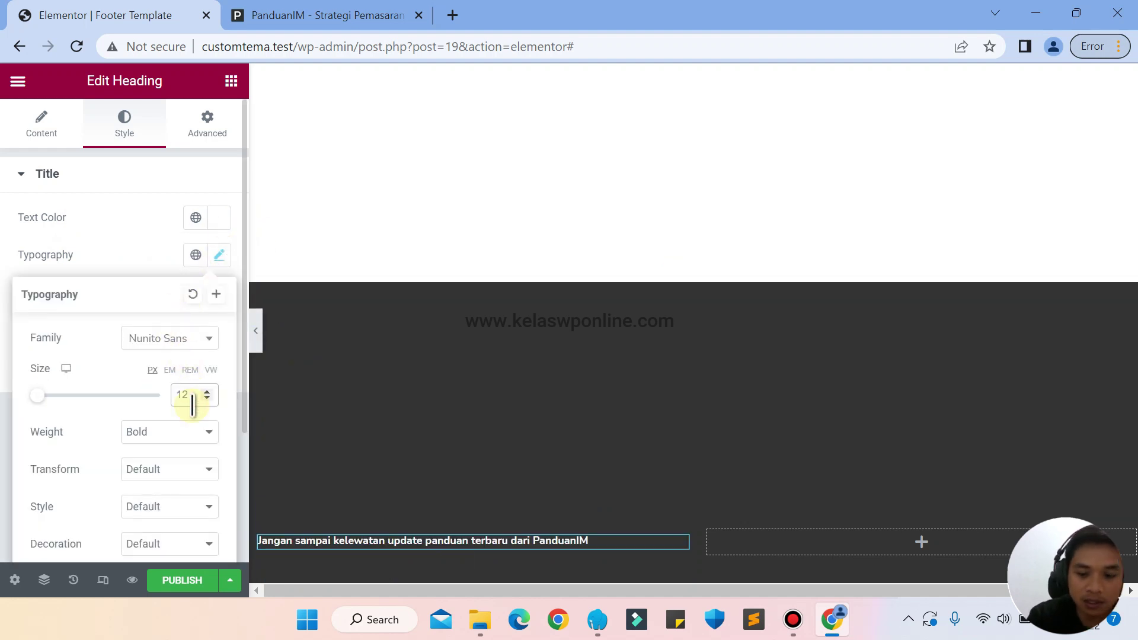
key(Up)
key(Up)
key(Up)
key(Up)
key(Up)
key(Up)
key(Up)
key(Up)
key(Up)
key(Up)
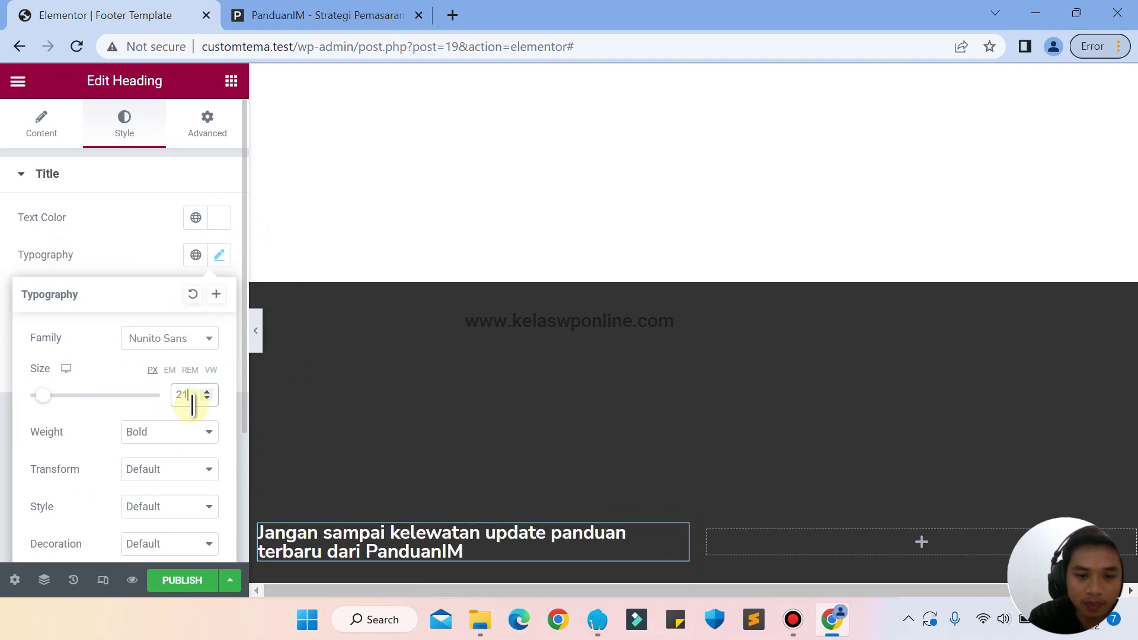
key(Up)
key(Up)
key(Up)
key(Up)
key(Up)
key(Up)
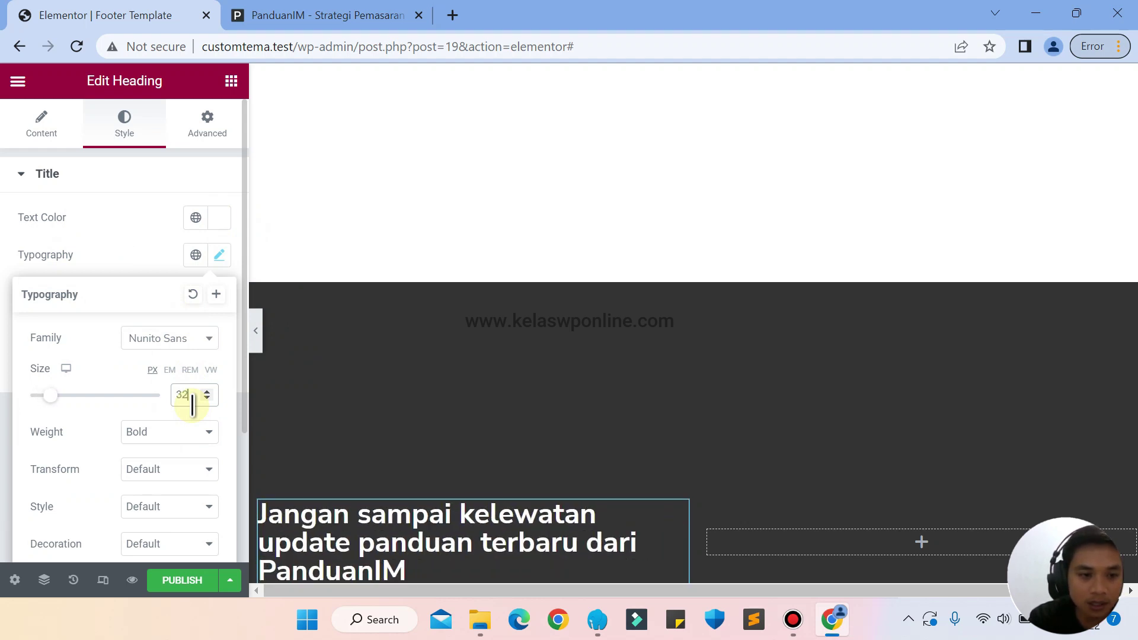
key(Down)
key(Down)
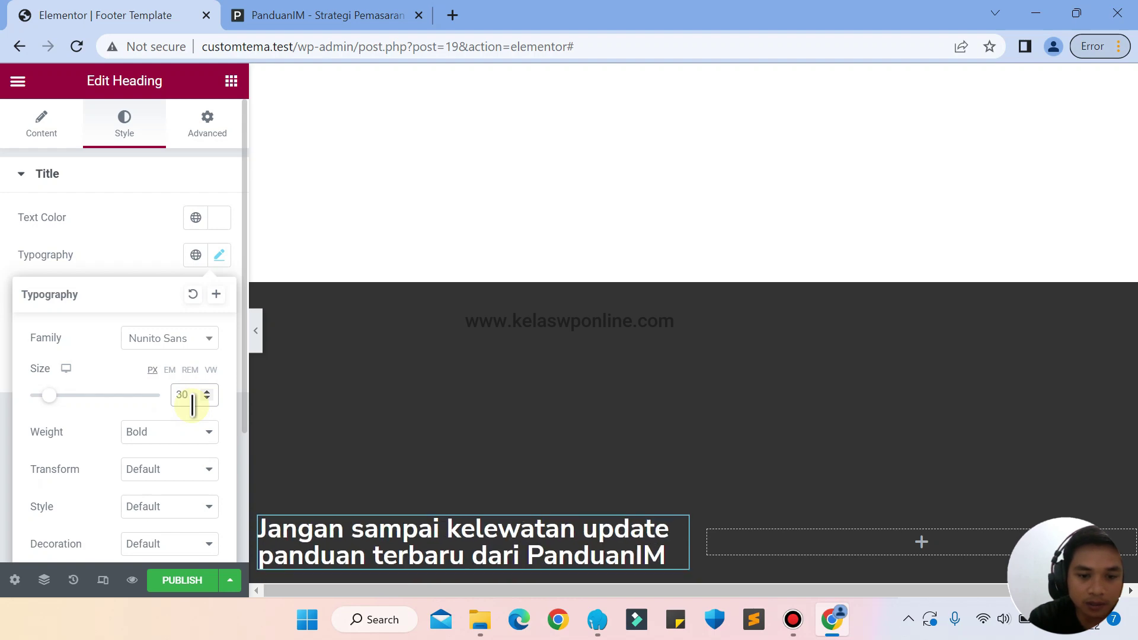
key(Up)
key(Up)
key(Up)
key(Up)
key(Up)
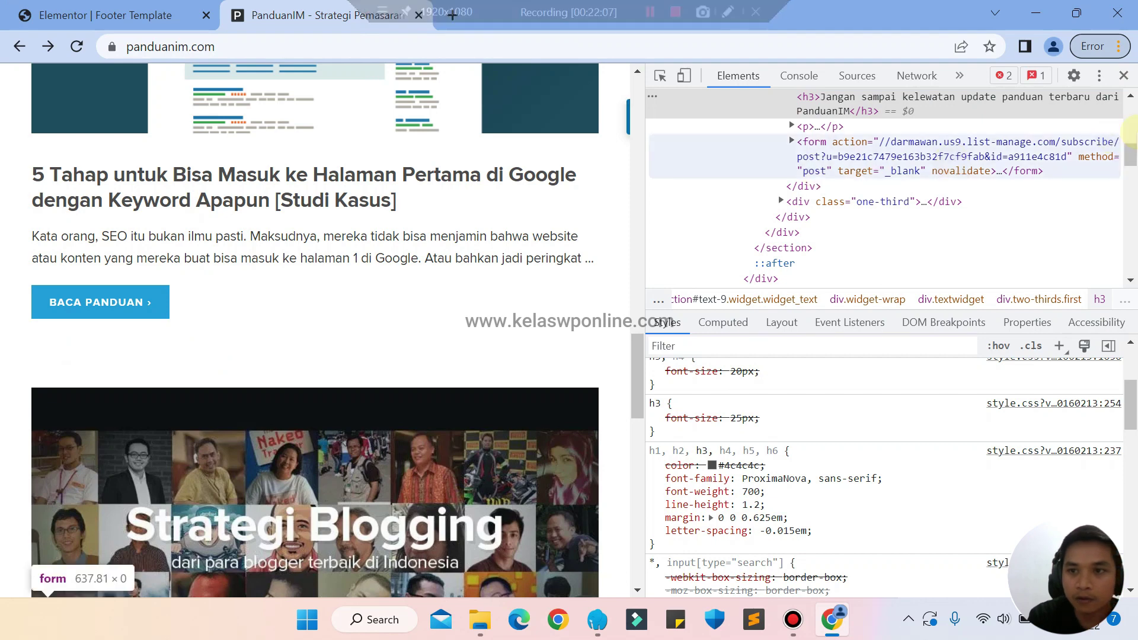
Close the inspector on the panduanim.com page and check the footer headline's size and line break
click(1123, 76)
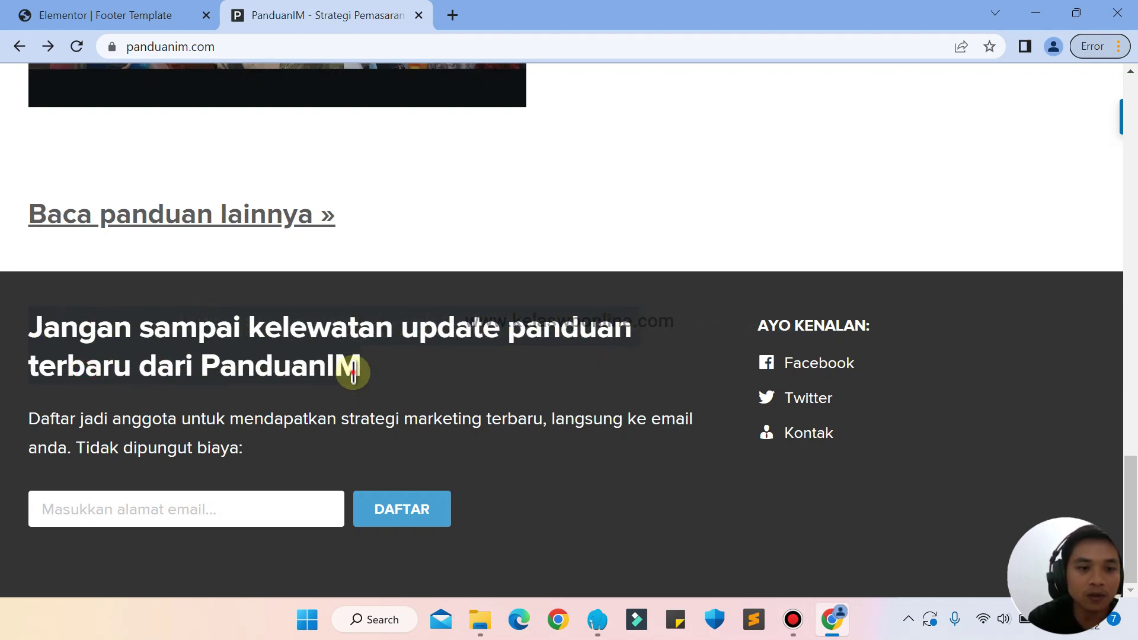
click(69, 10)
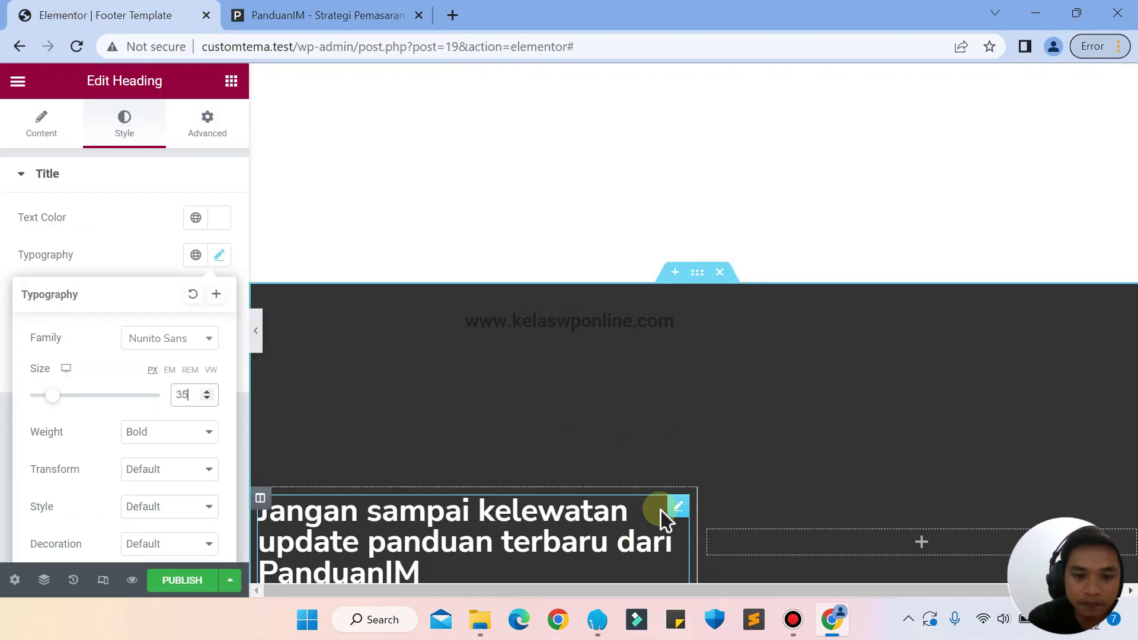
Insert a <br> line break before "terbaru" in the footer heading's title, matching the panduanim.com headline
click(679, 510)
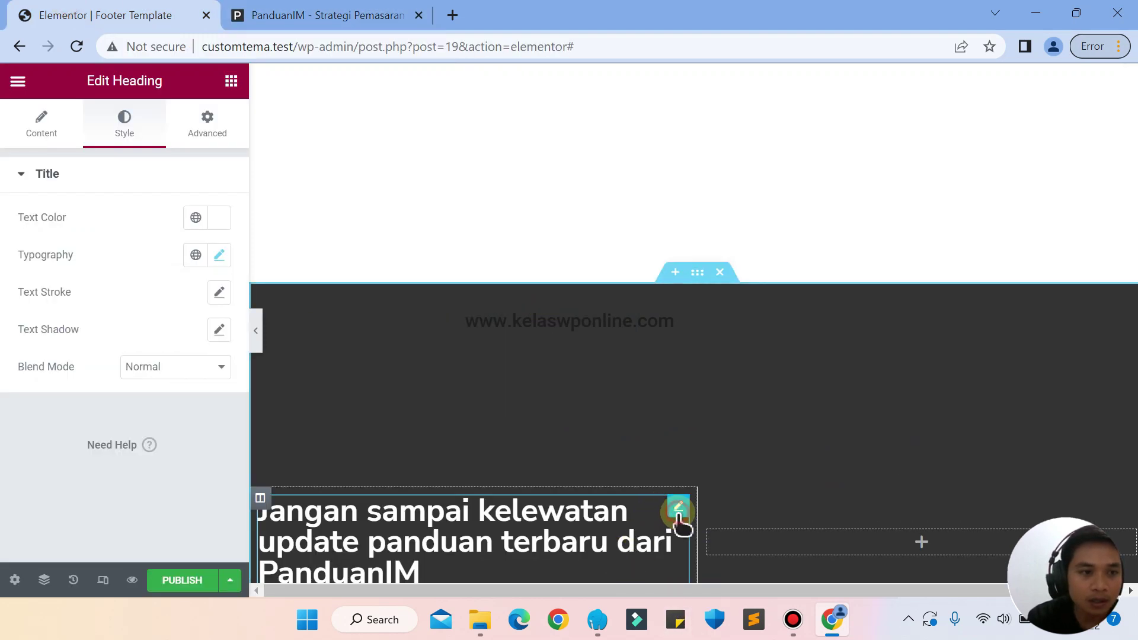
click(52, 118)
click(330, 20)
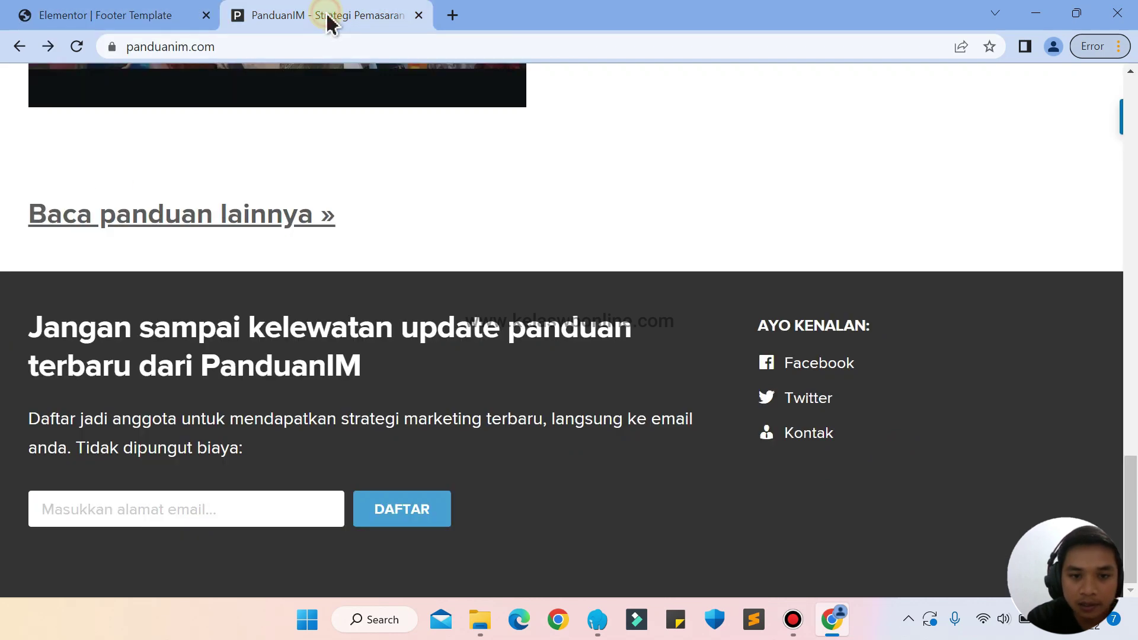
click(132, 16)
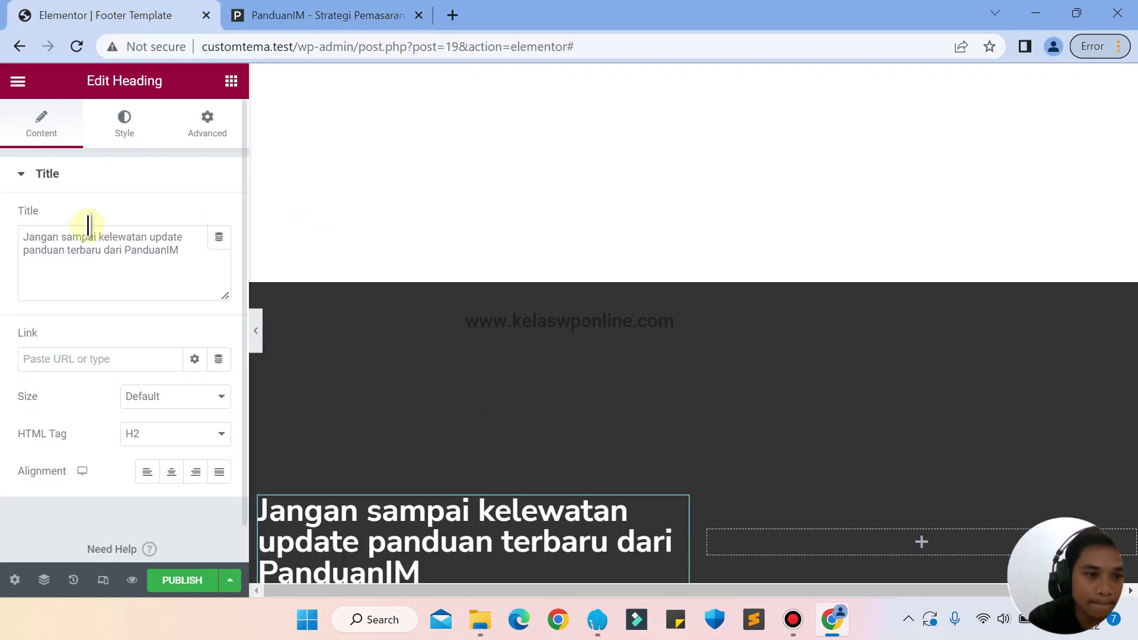
click(65, 250)
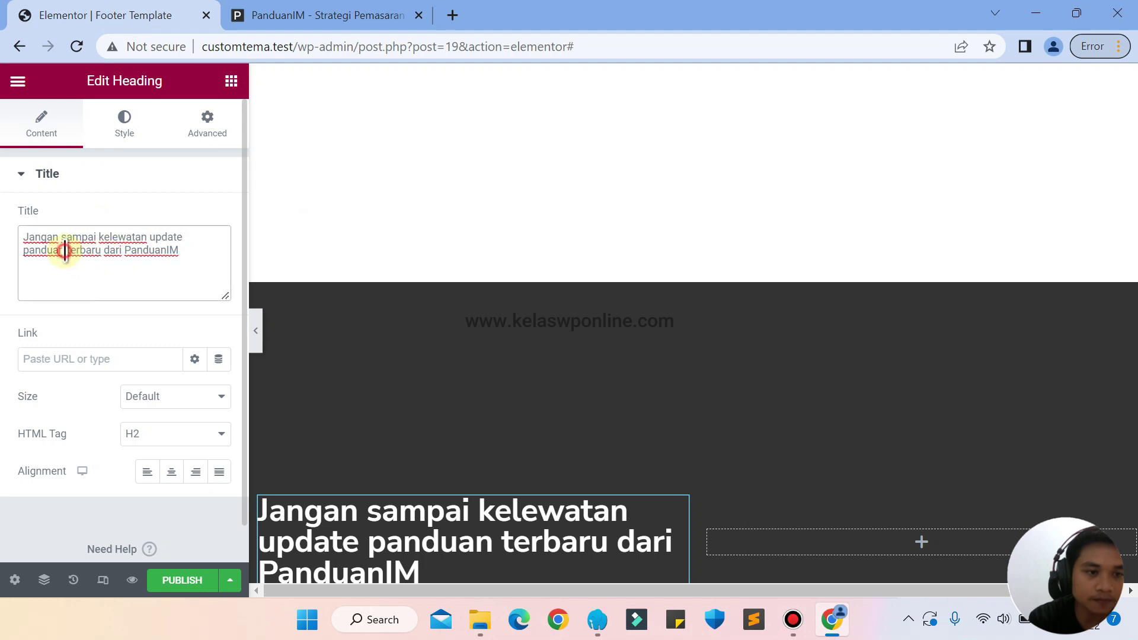
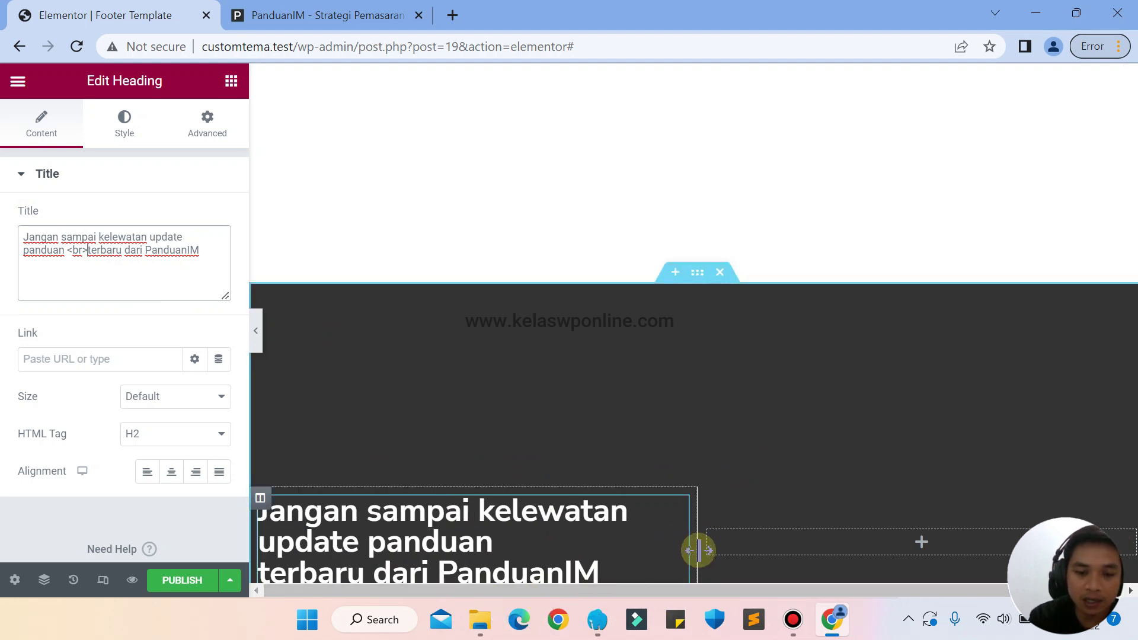
Widen the first footer column so "panduan" fits on the headline's first line, and set the heading's font size to 30 px
drag(698, 550, 878, 523)
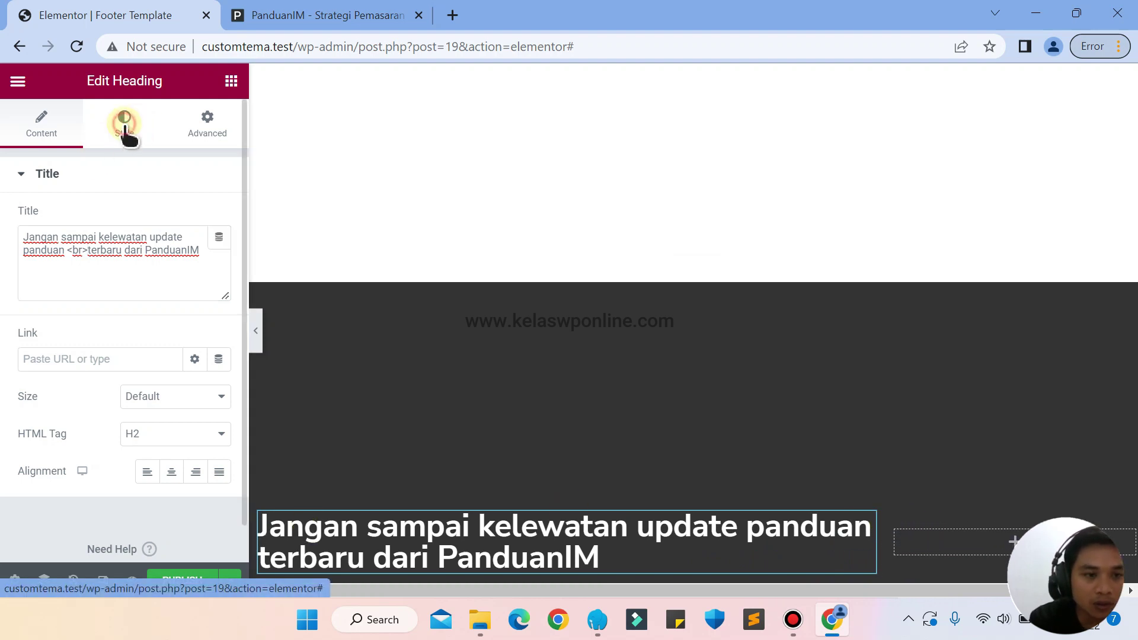
click(124, 128)
click(219, 255)
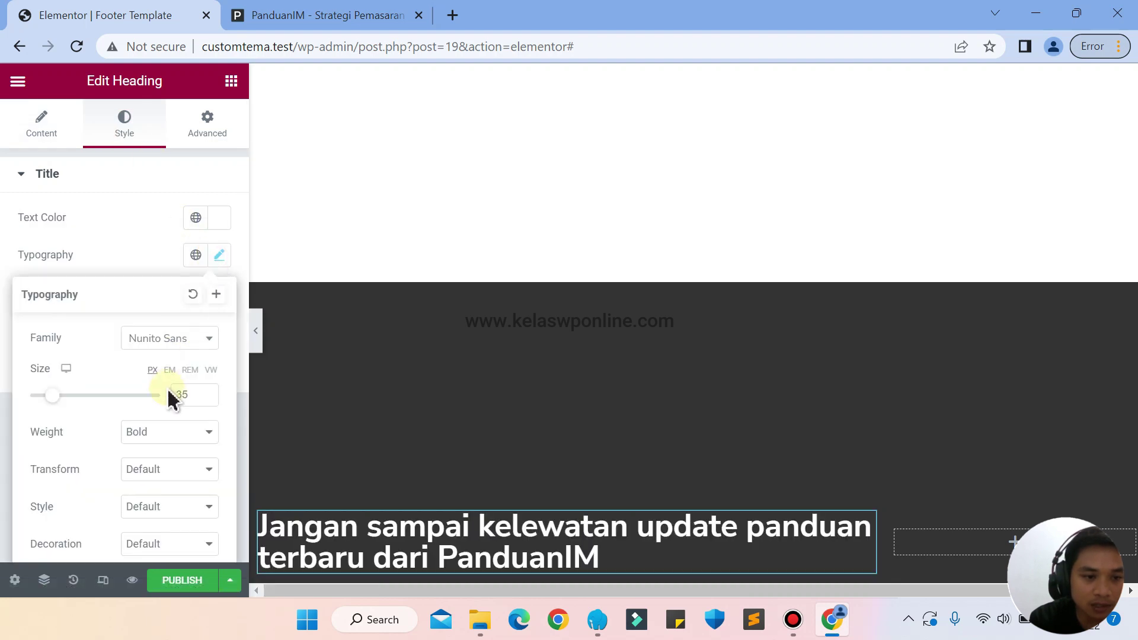
key(BackSpace)
text(0)
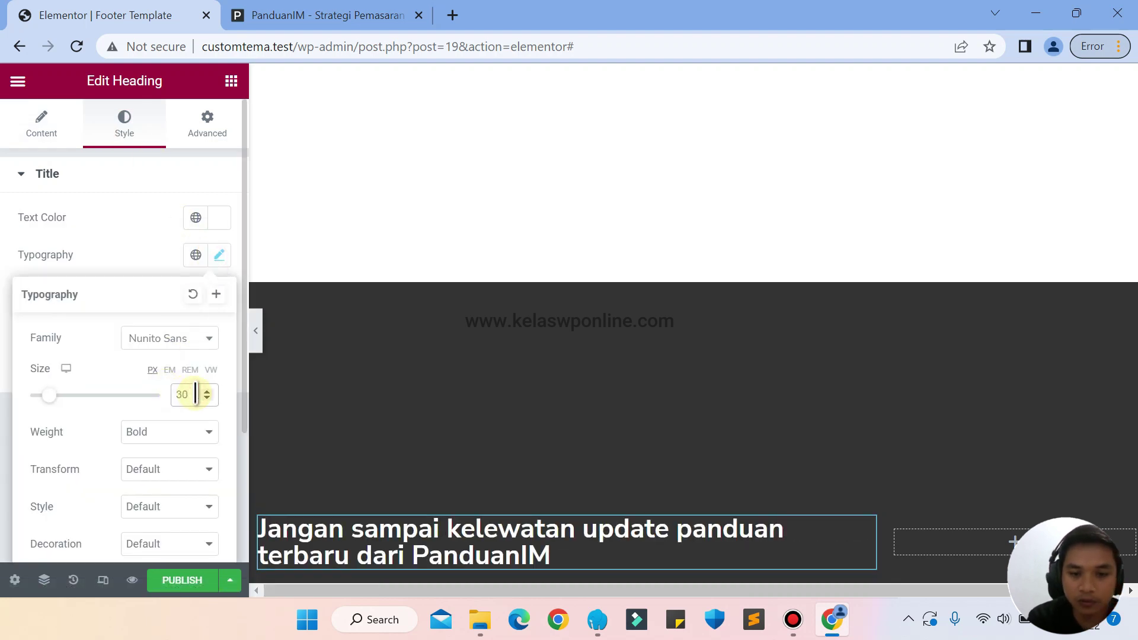
Copy the footer paragraph "Daftar jadi anggota untuk mendapatkan strategi marketing terbaru, langsung ke email anda. Tidak dipungut biaya:" from the panduanim.com page
click(294, 16)
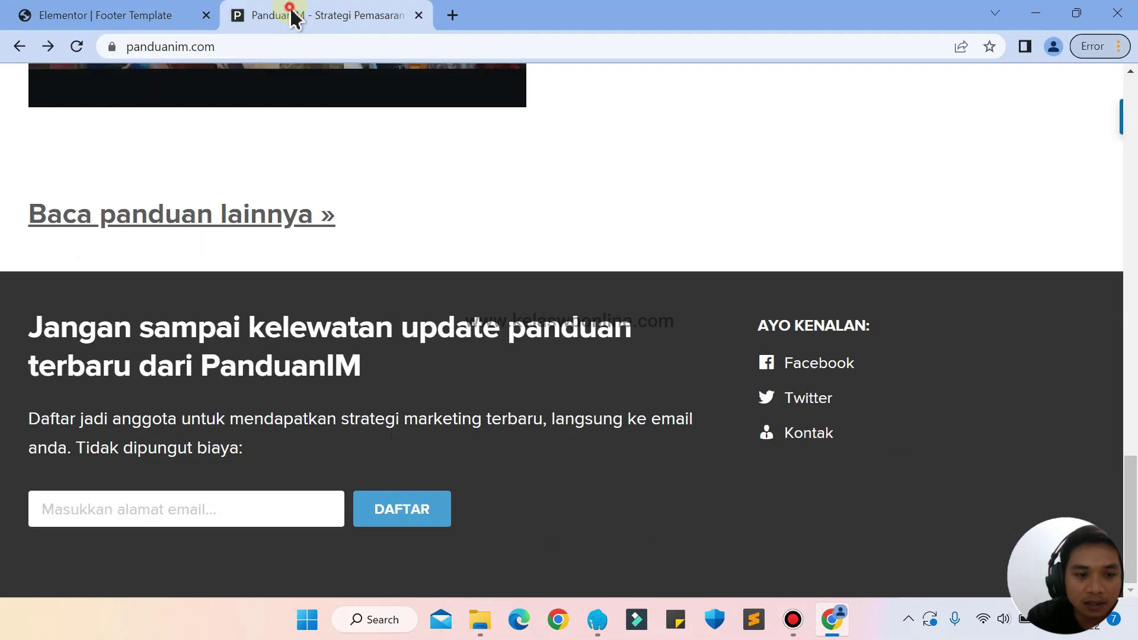
drag(264, 465, 37, 422)
key(ctrl+c)
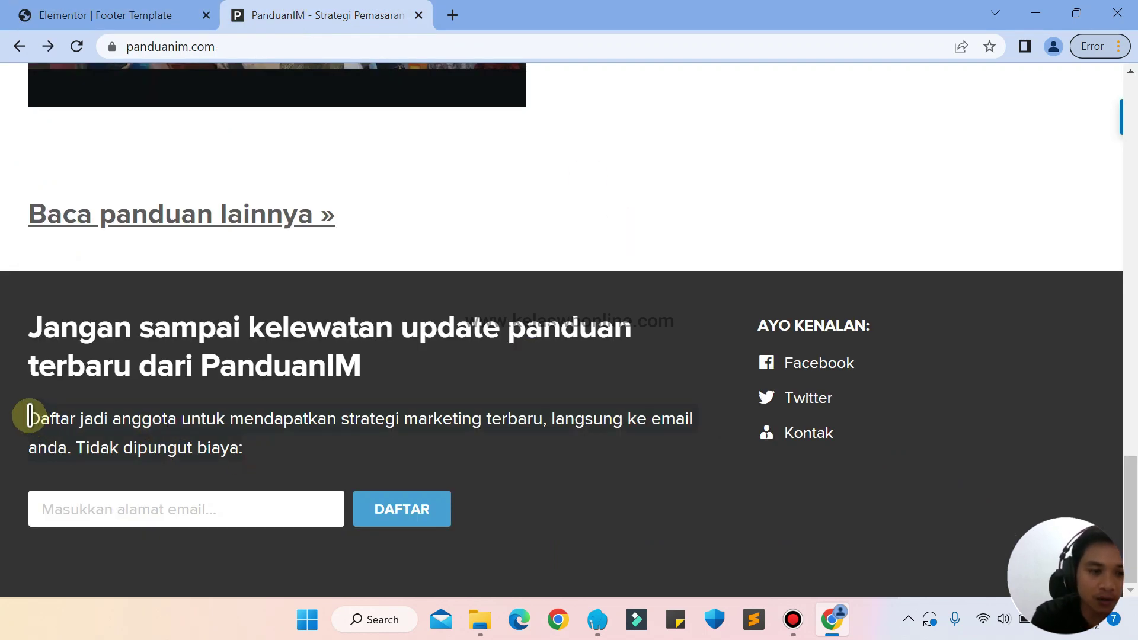
Add a Text Editor widget below the heading in the first column of the Footer Template
click(65, 13)
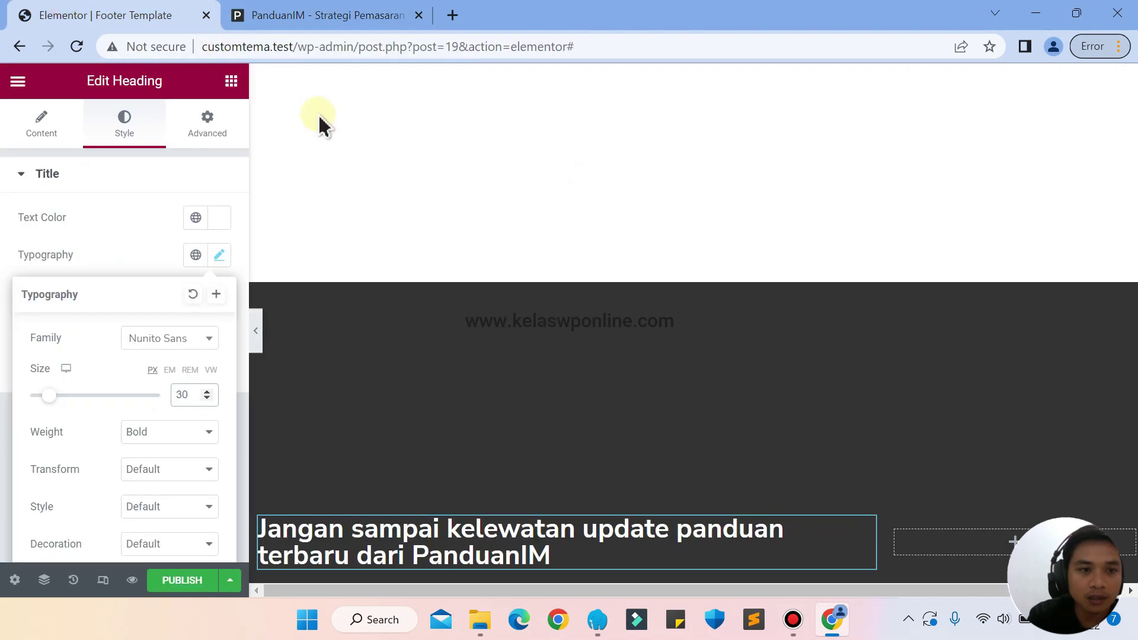
click(231, 82)
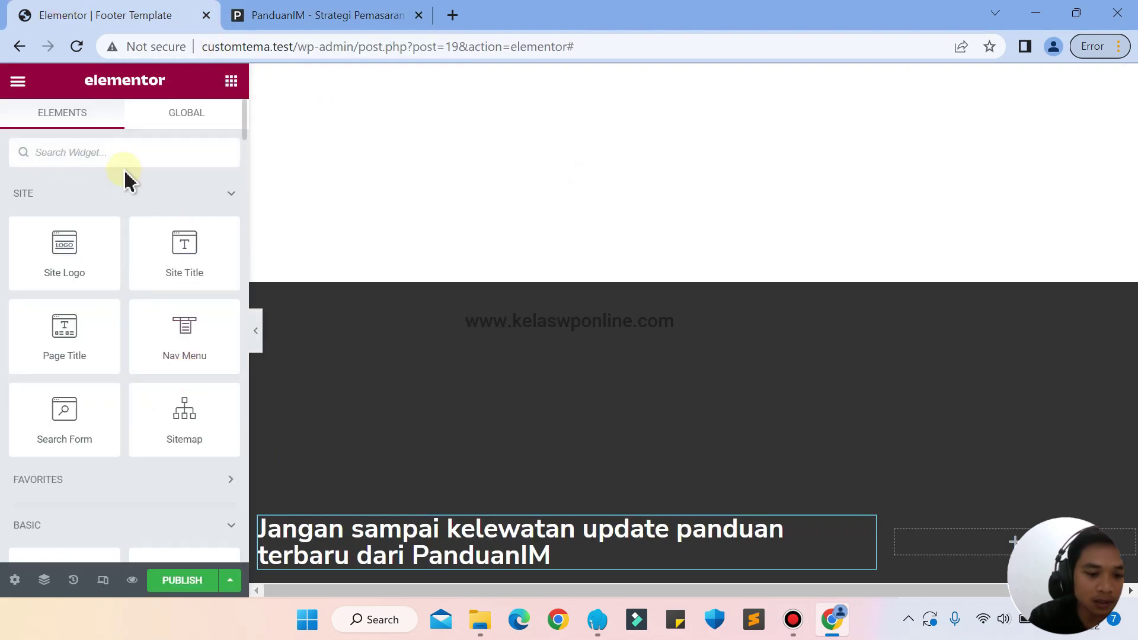
text(text)
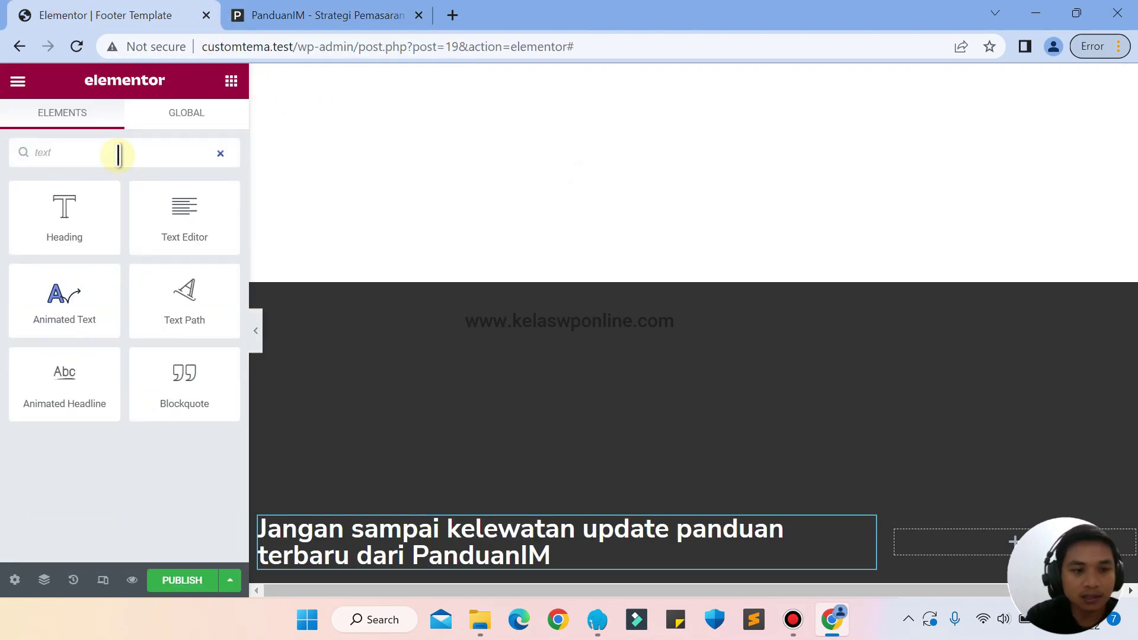
drag(172, 231, 407, 571)
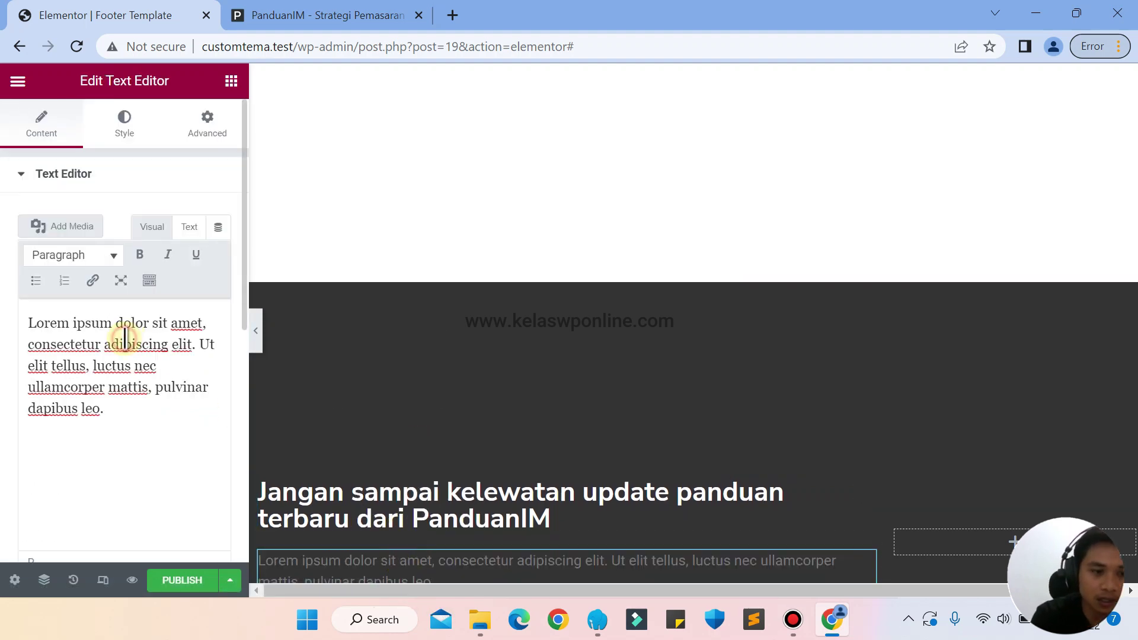
Replace the placeholder paragraph with "Daftar jadi anggota untuk mendapatkan strategi marketing terbaru, langsung ke email anda. Tidak dipungut biaya:" and colour it white
key(ctrl+a)
key(ctrl+v)
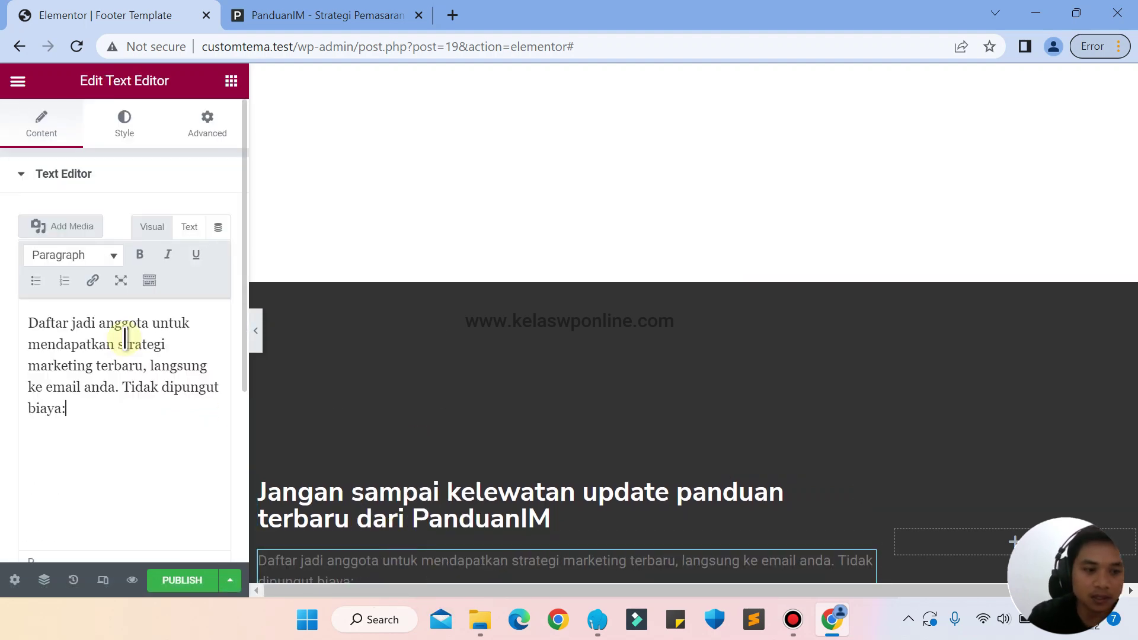
click(124, 122)
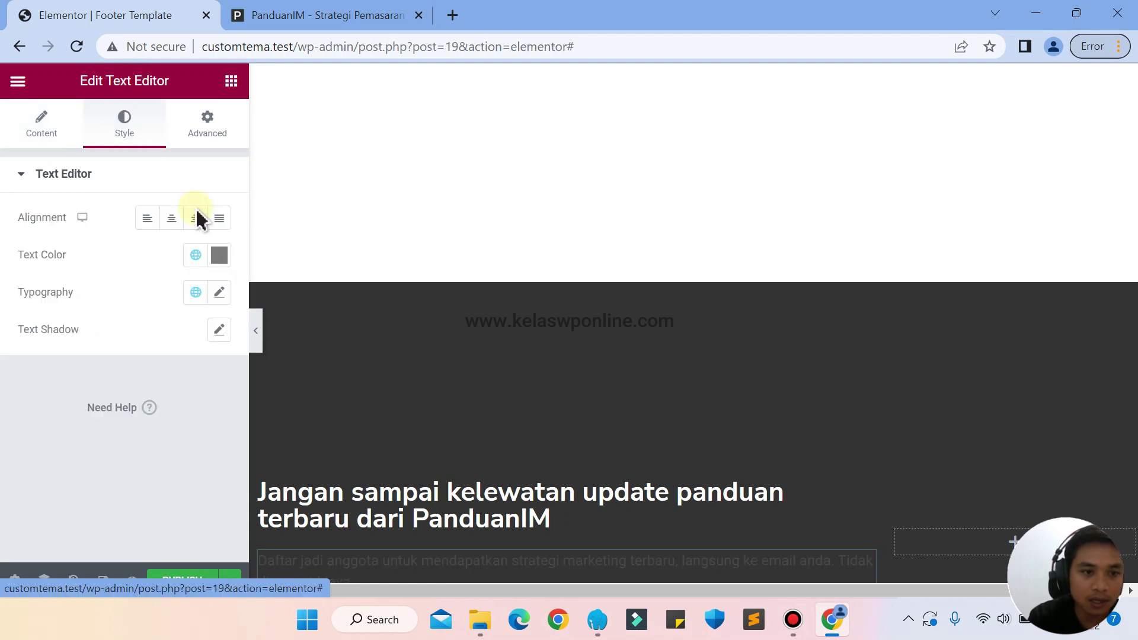
click(220, 256)
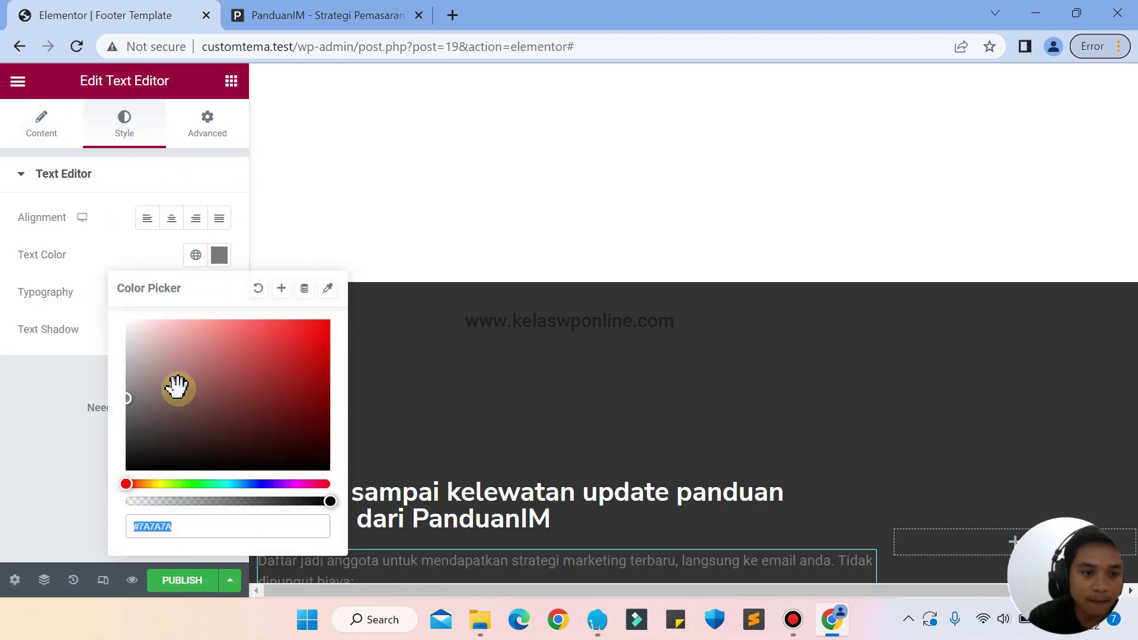
click(83, 276)
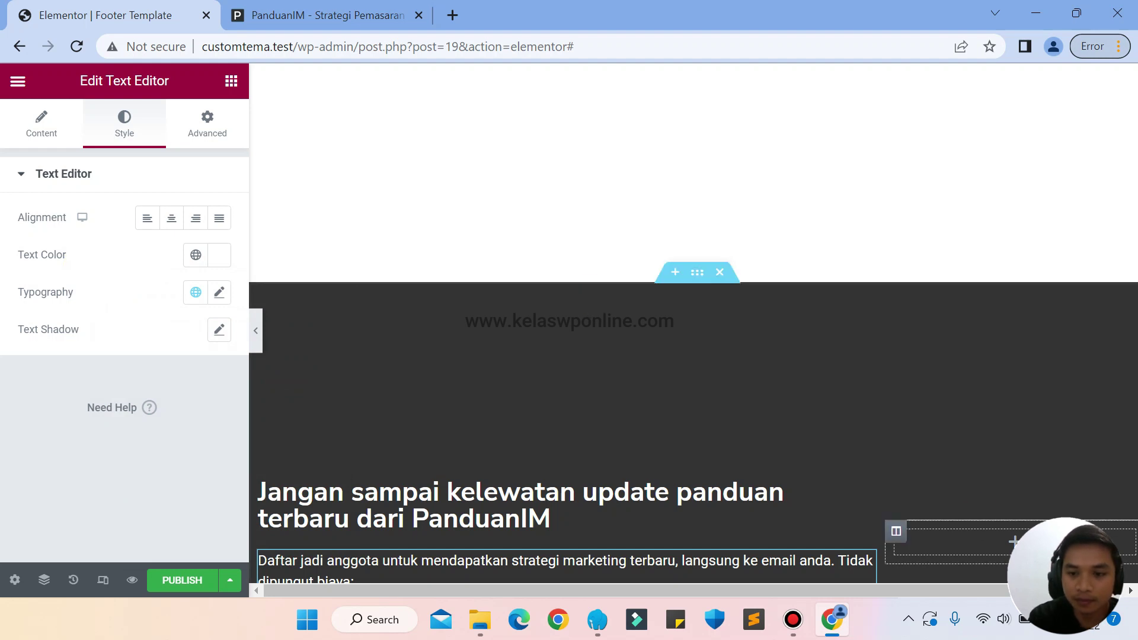
Compare the footer paragraph with the PanduanIM reference page and set its font family to Nunito Sans
drag(1072, 591, 1136, 590)
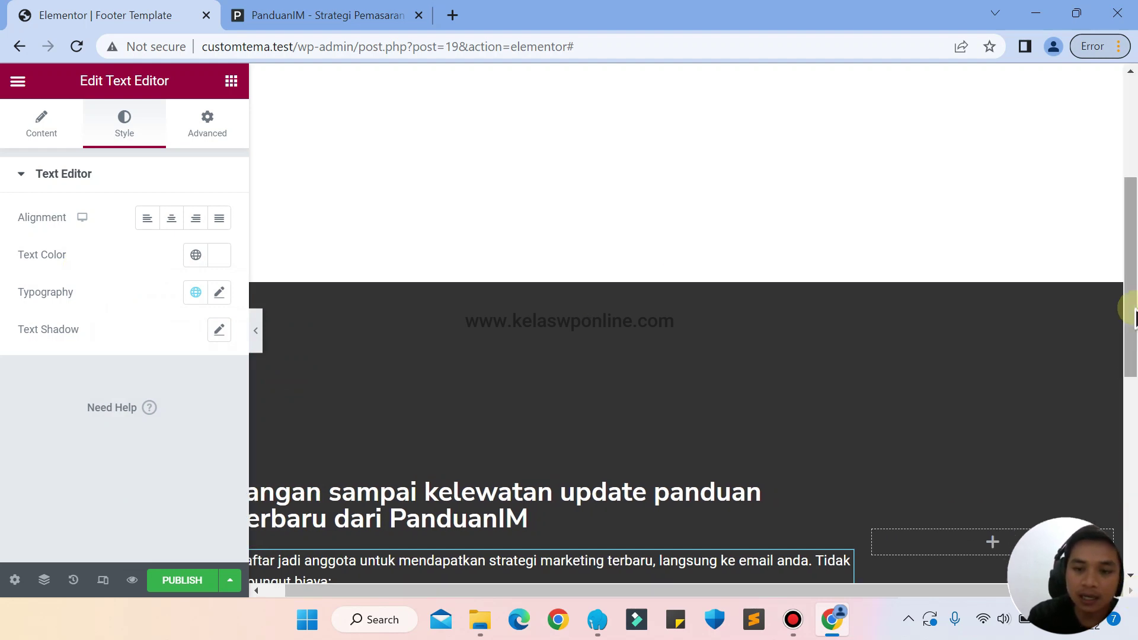
drag(1130, 305, 1130, 397)
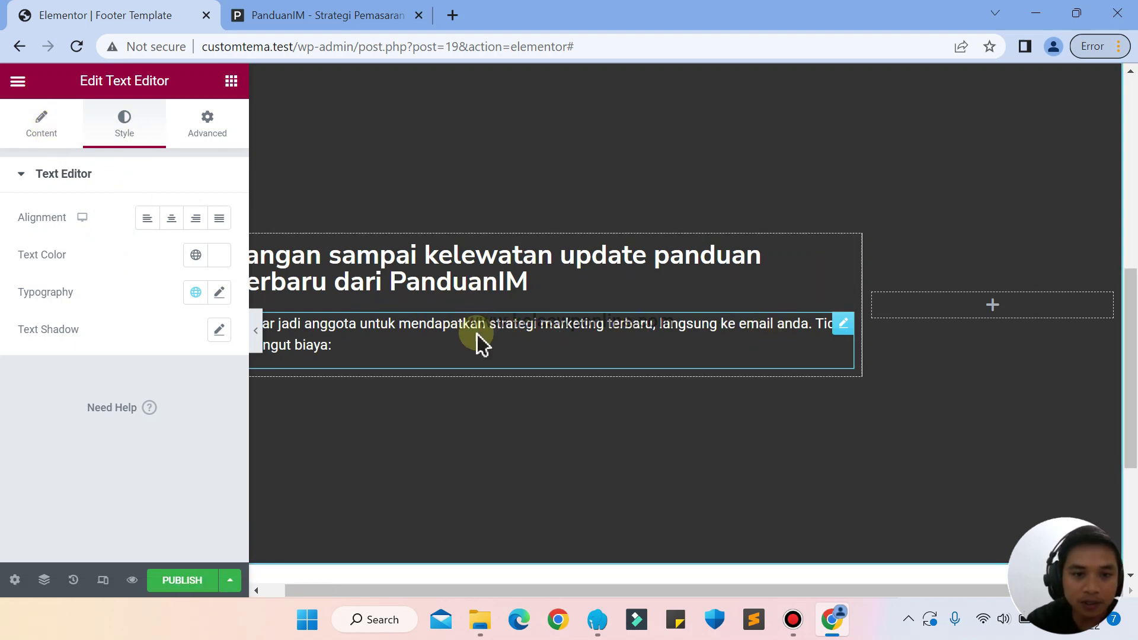
click(300, 10)
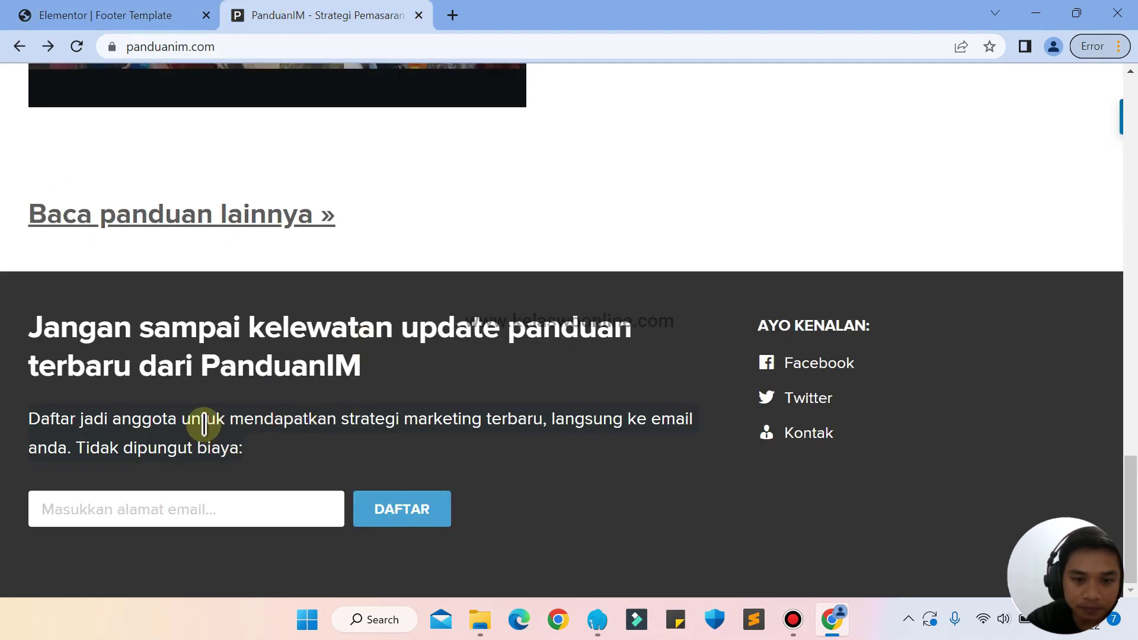
click(101, 13)
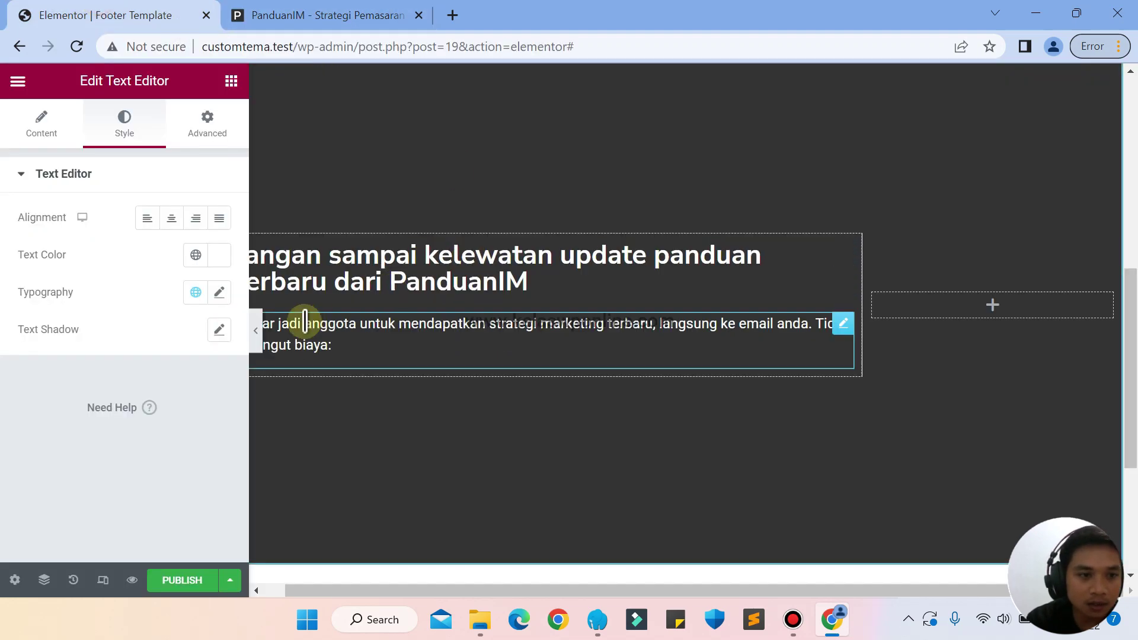
click(221, 293)
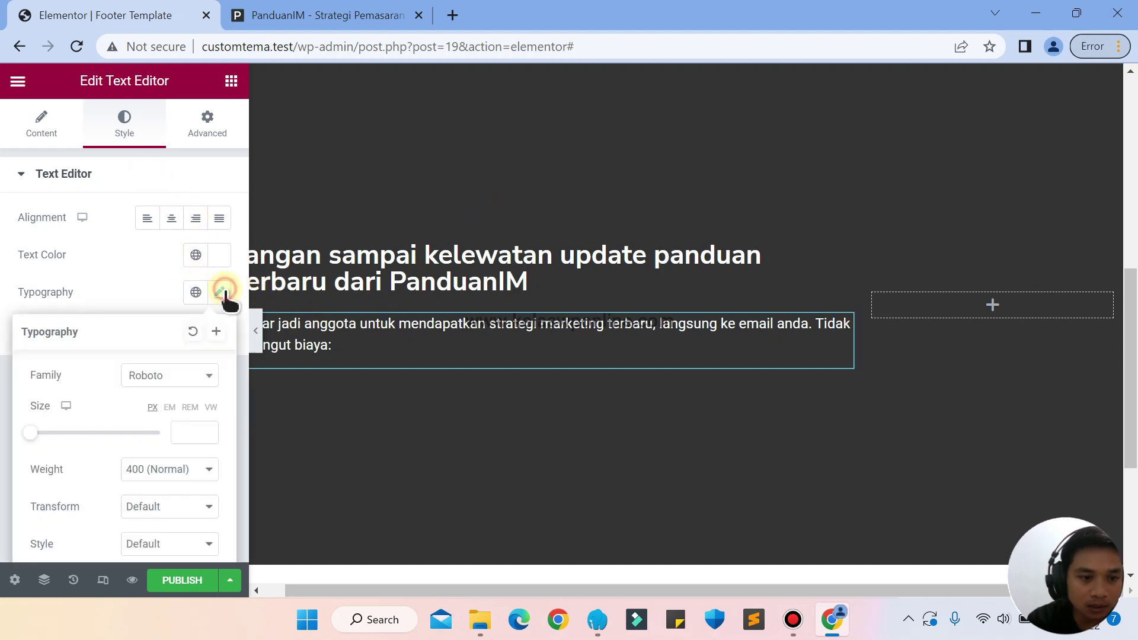
click(173, 377)
click(161, 395)
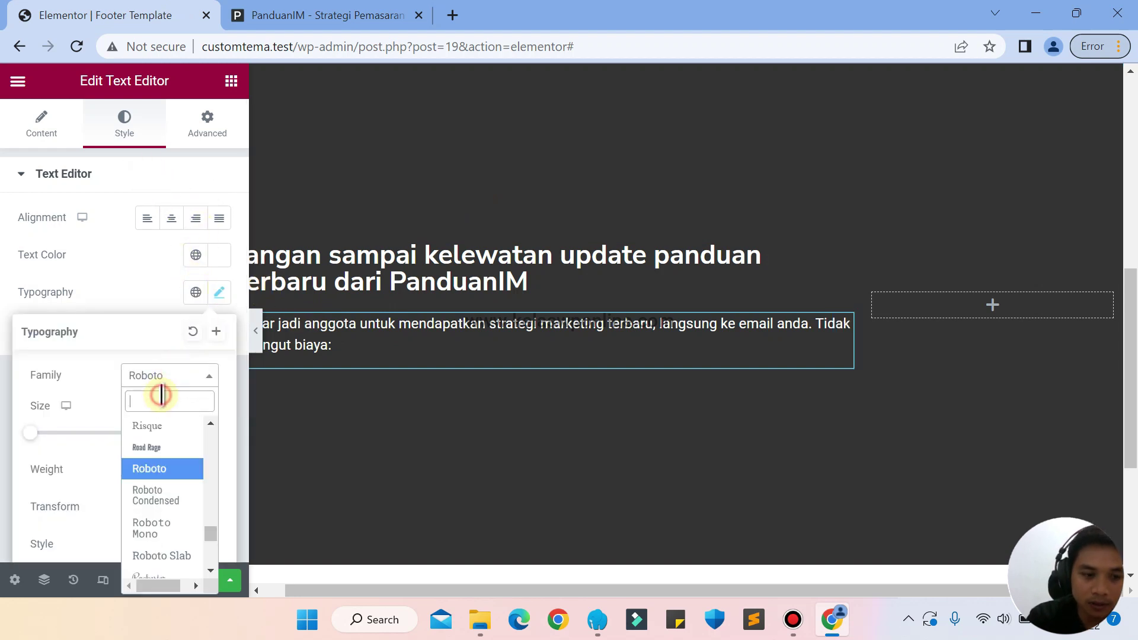
text(nun)
key(Down)
key(Down)
key(Return)
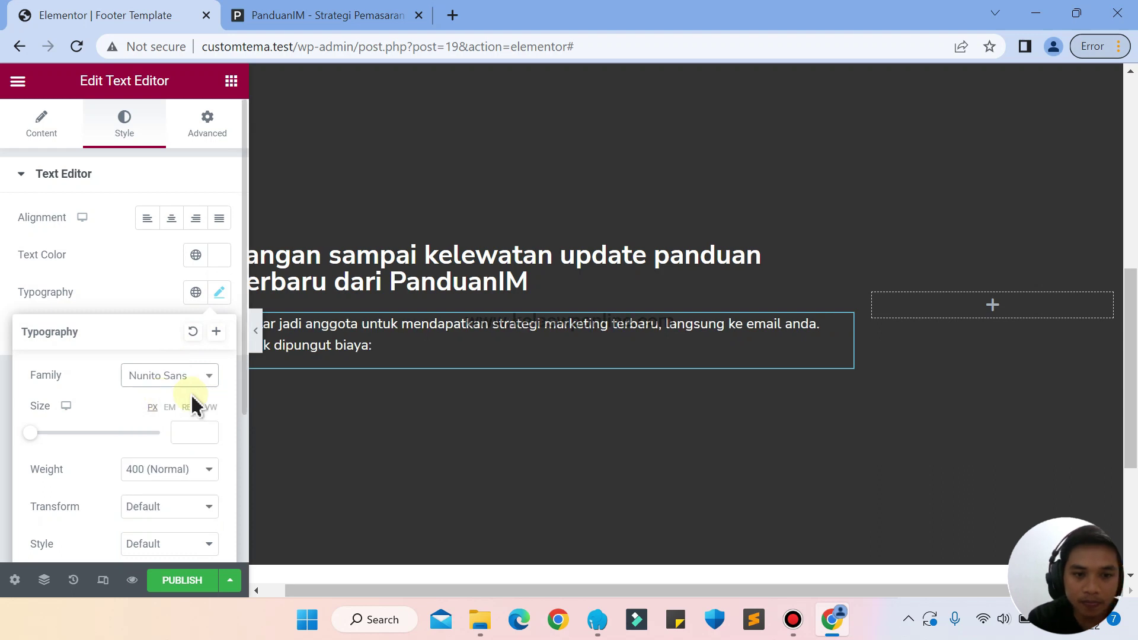
Set the footer paragraph's font size to 18 px and check it against the PanduanIM reference footer
text(12)
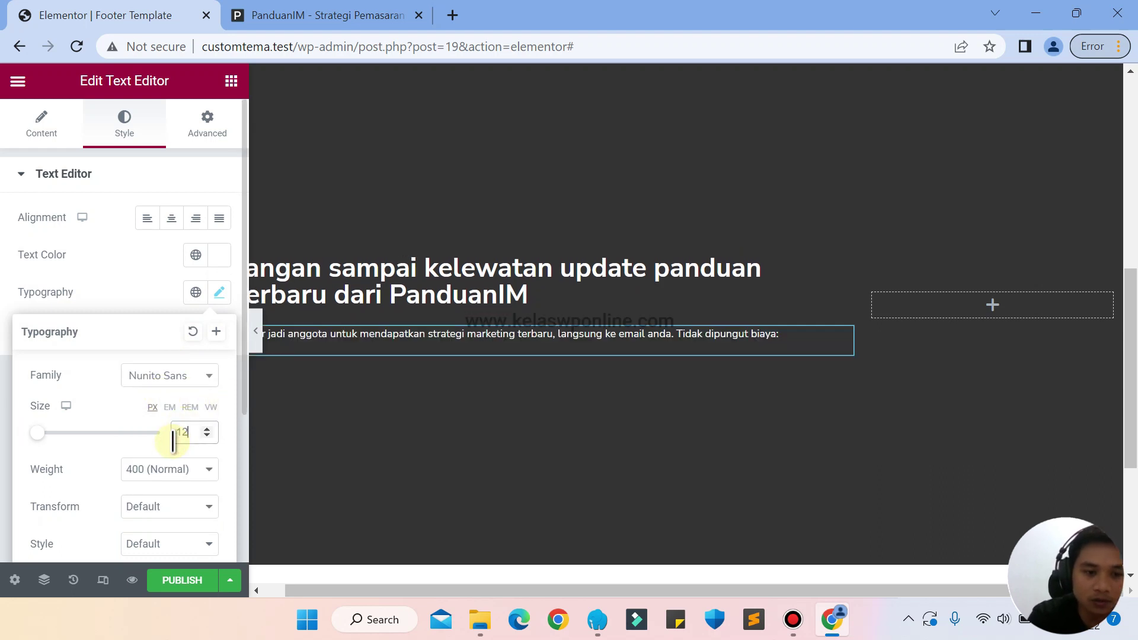
key(Up)
key(Up)
key(Up)
key(Up)
key(Up)
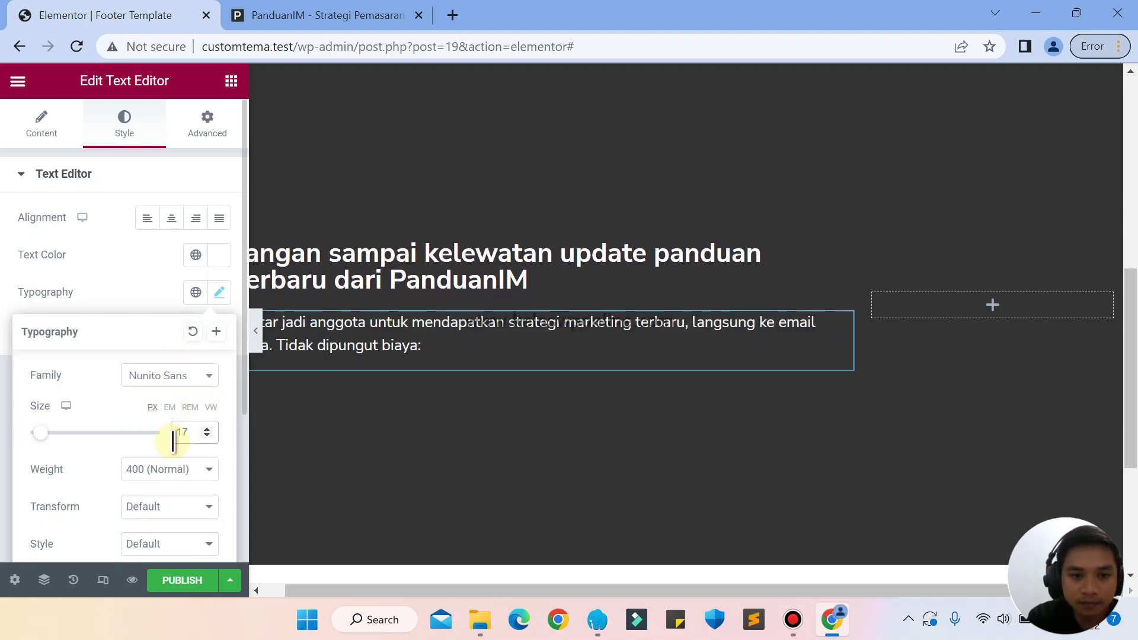
key(Up)
key(Up)
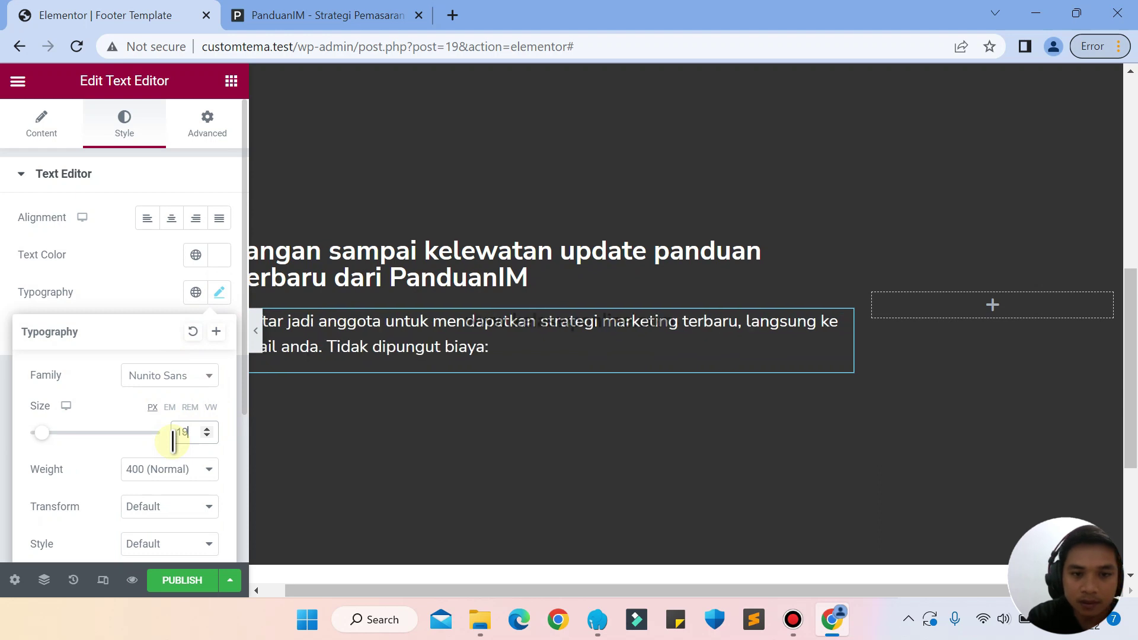
key(Down)
key(Down)
key(Down)
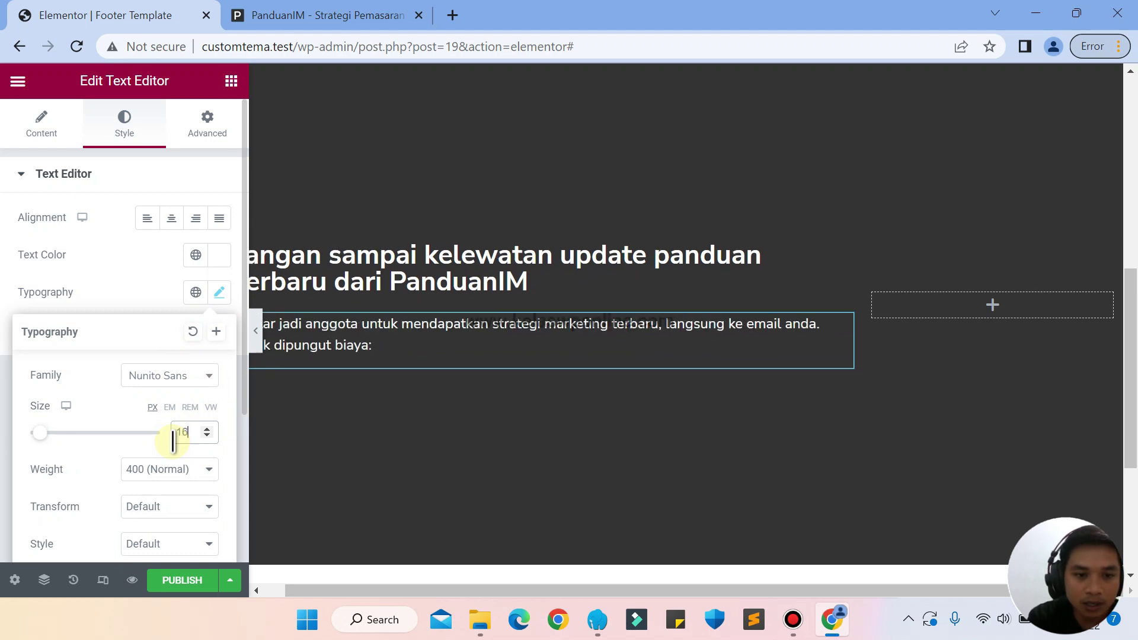
key(Up)
key(Up)
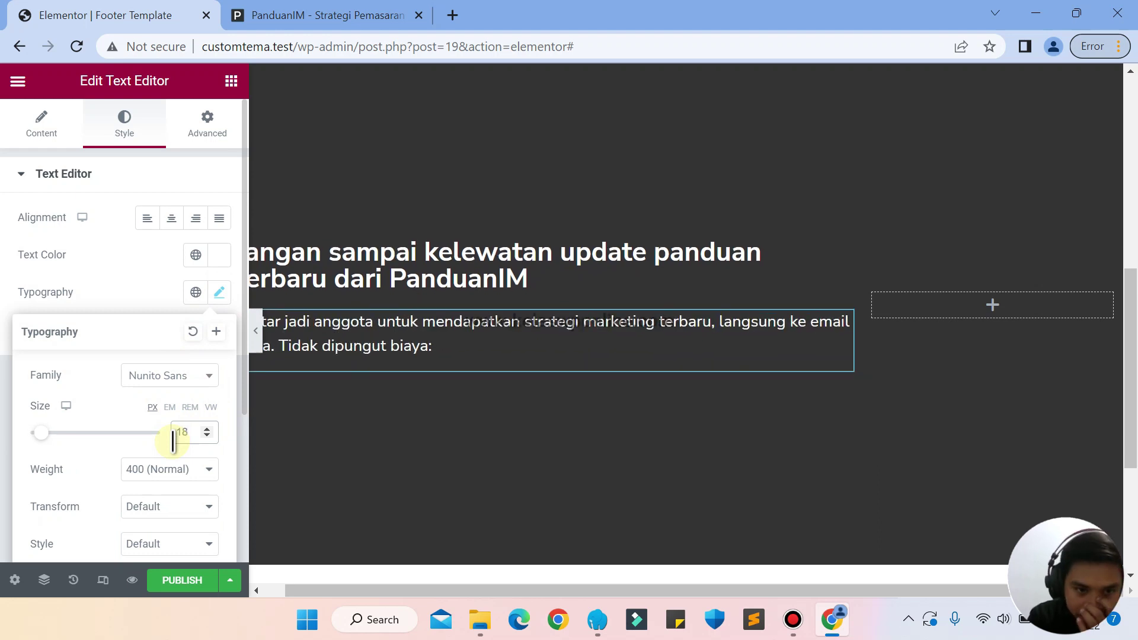
click(314, 17)
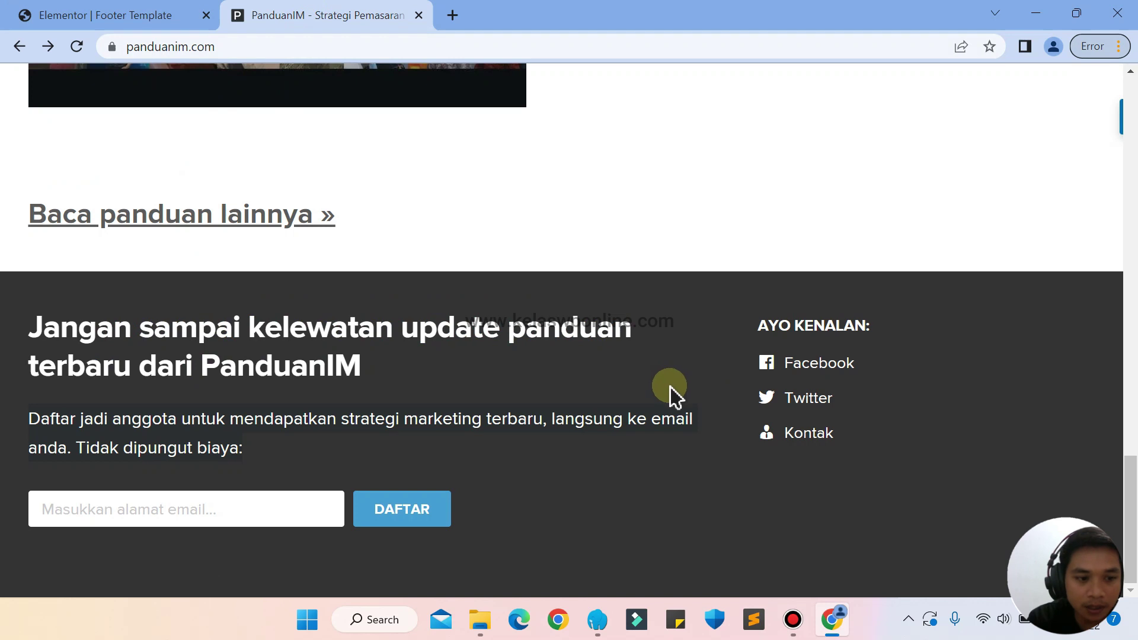
click(128, 10)
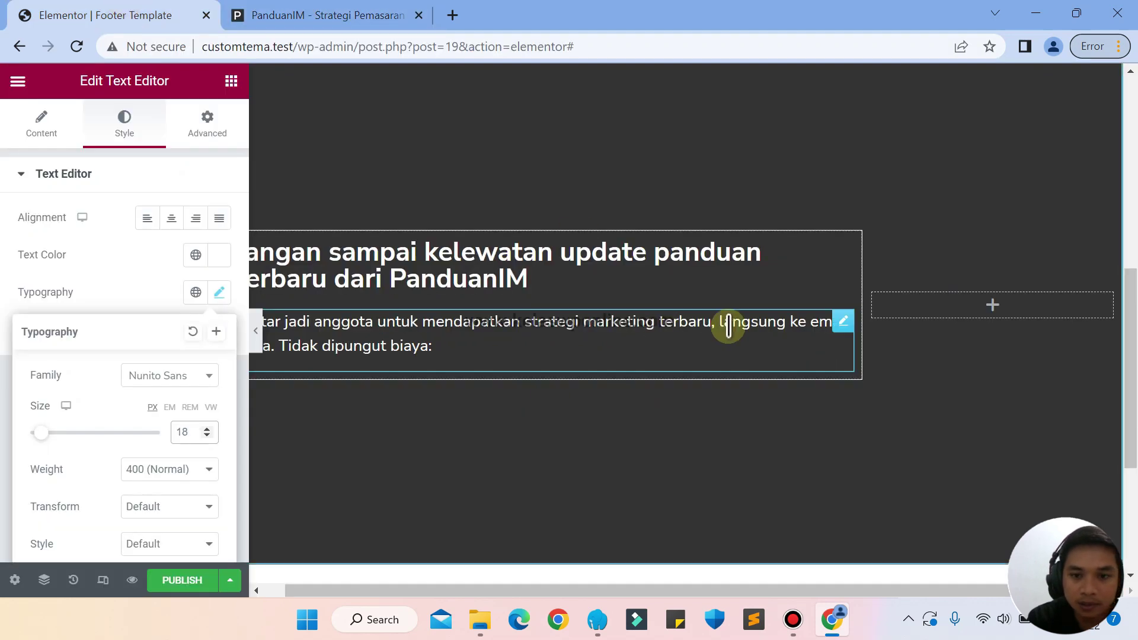
Check the sign-up field on the reference page and add a Search Form widget below the footer paragraph
click(838, 339)
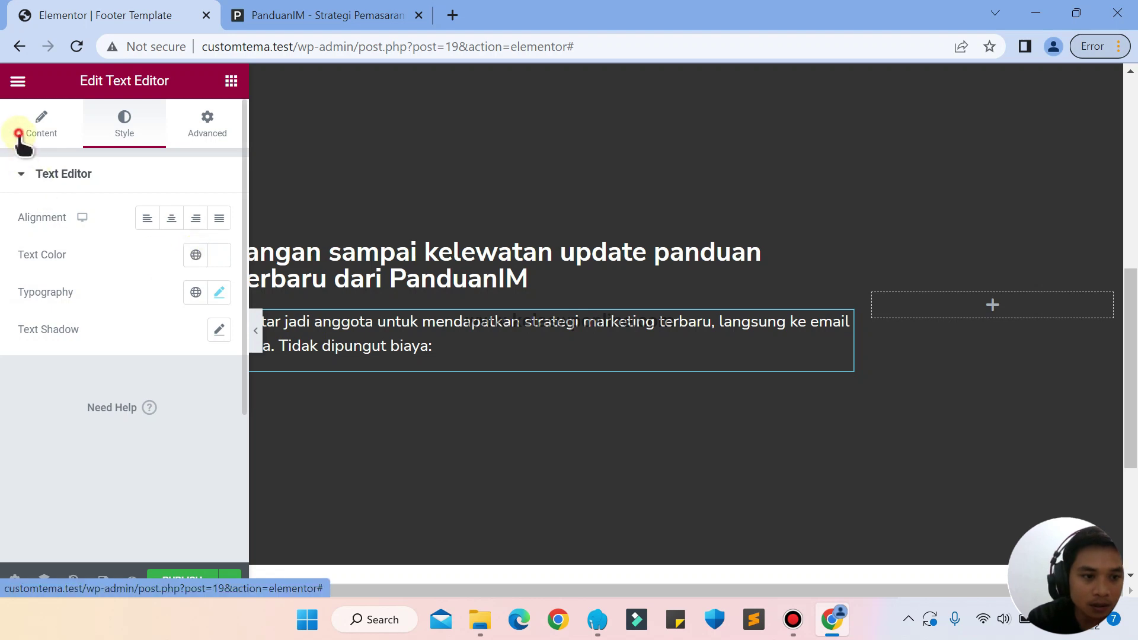
click(36, 127)
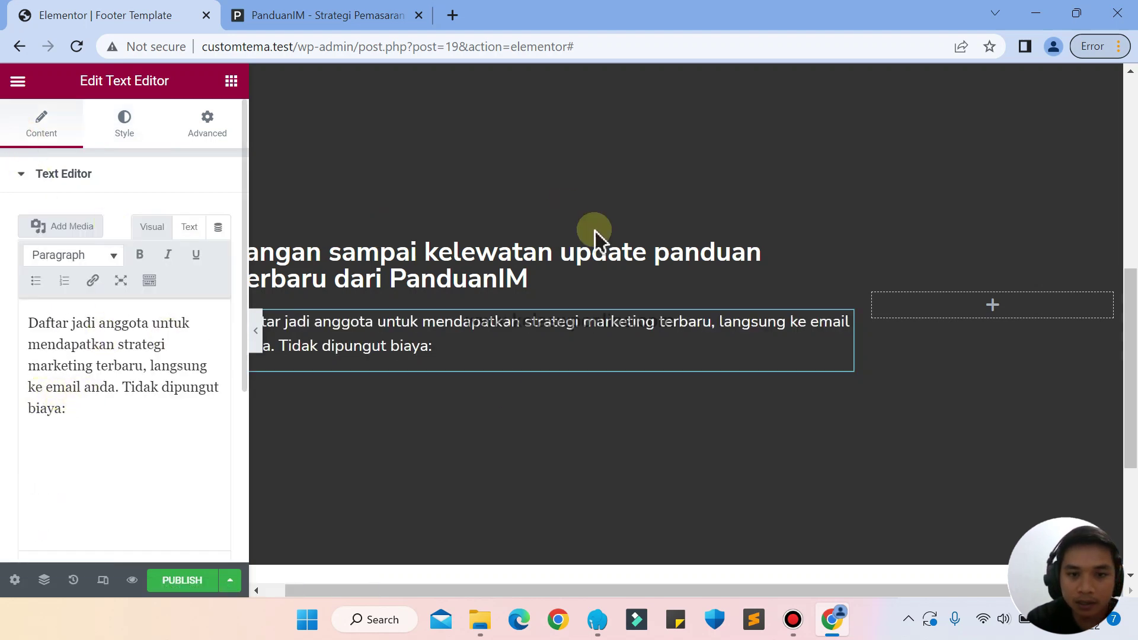
click(335, 11)
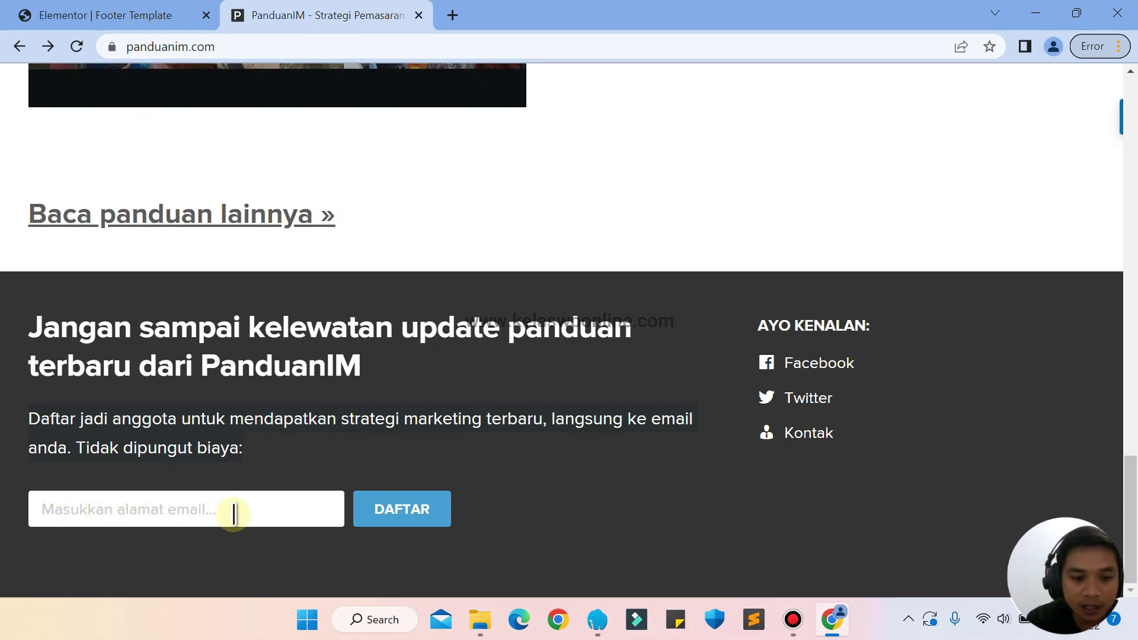
click(83, 12)
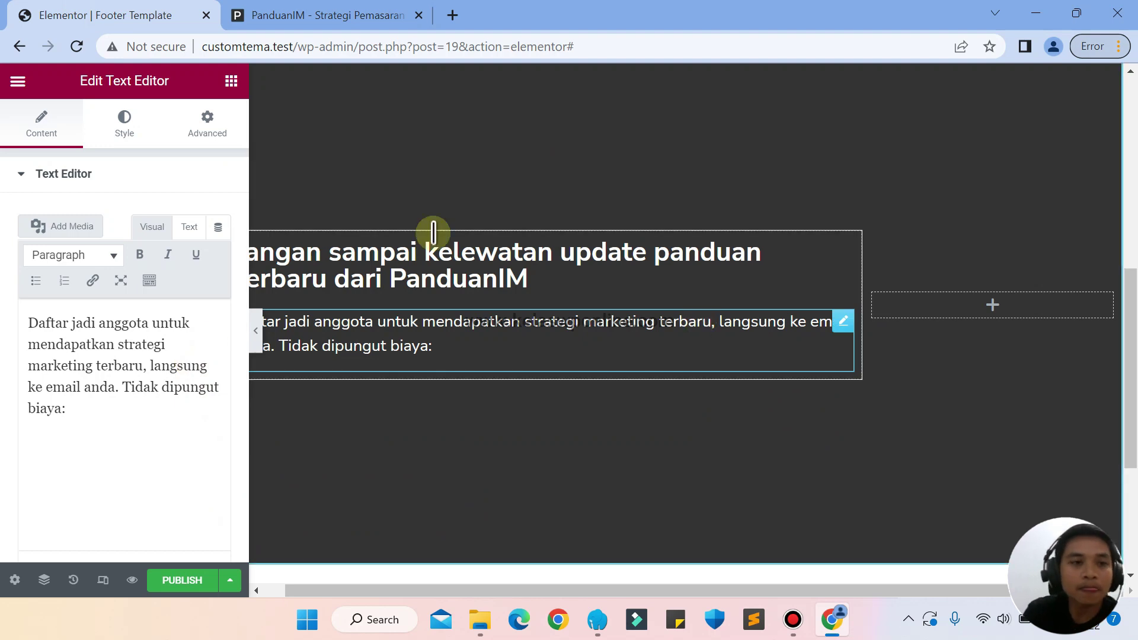
click(231, 81)
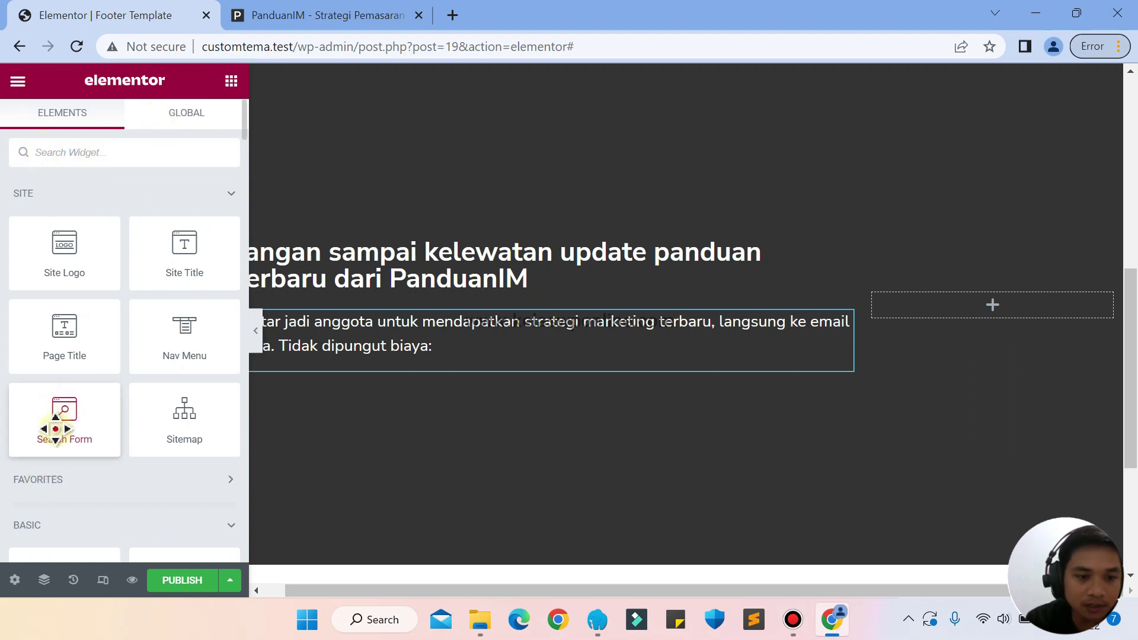
drag(55, 429, 393, 373)
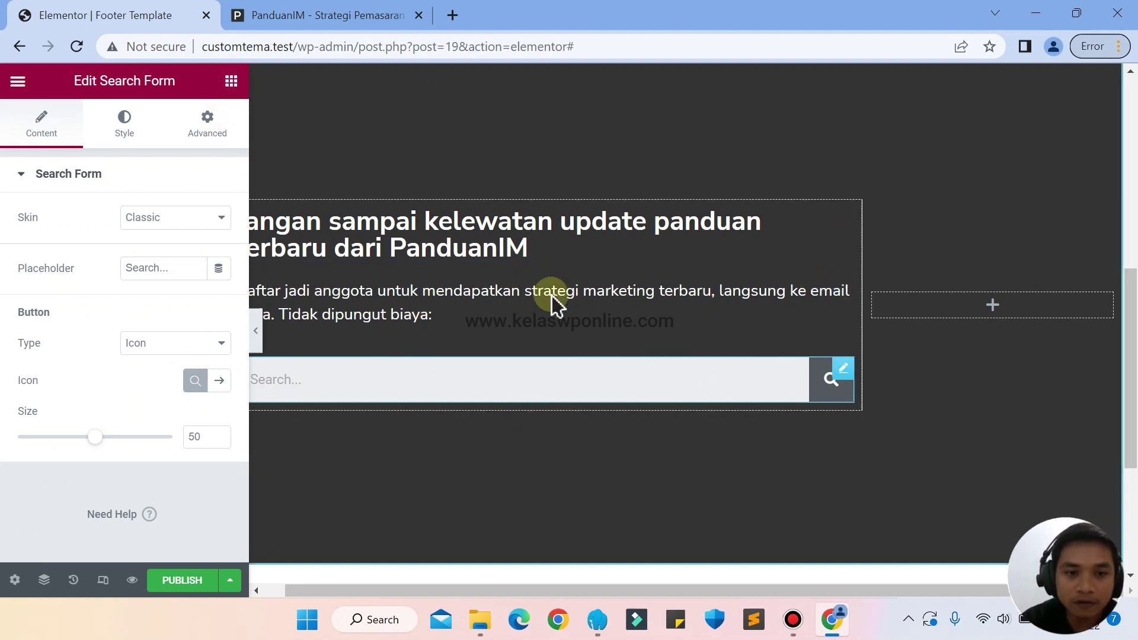
click(231, 81)
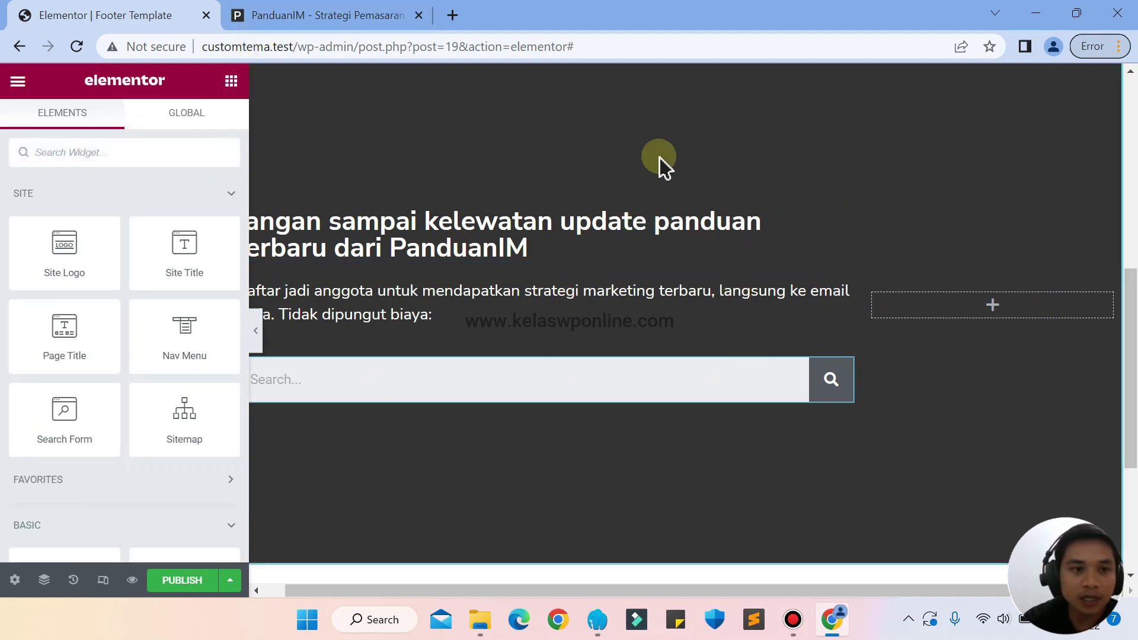
Copy the heading "Jangan sampai kelewatan update panduan terbaru dari PanduanIM" and paste it into the empty second column
click(330, 15)
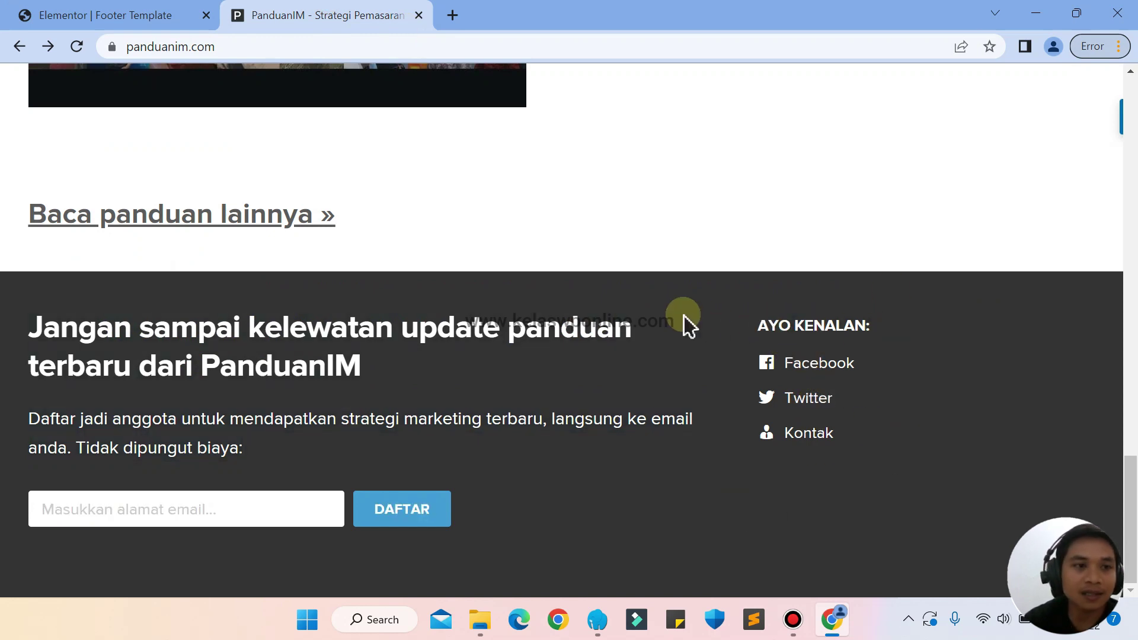
click(122, 9)
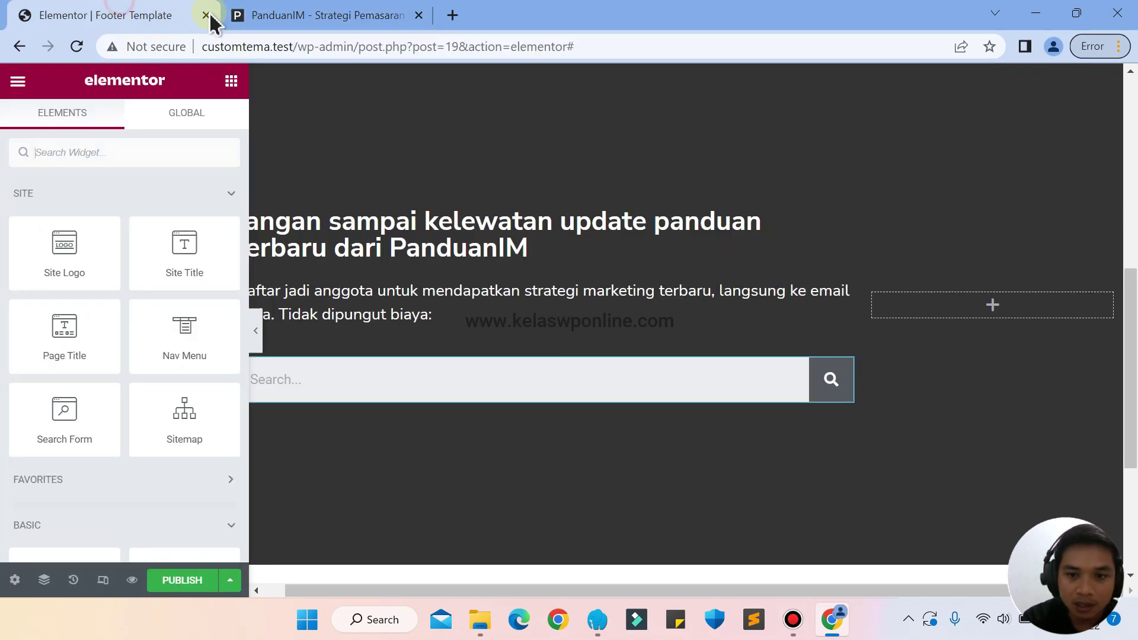
right_click(632, 230)
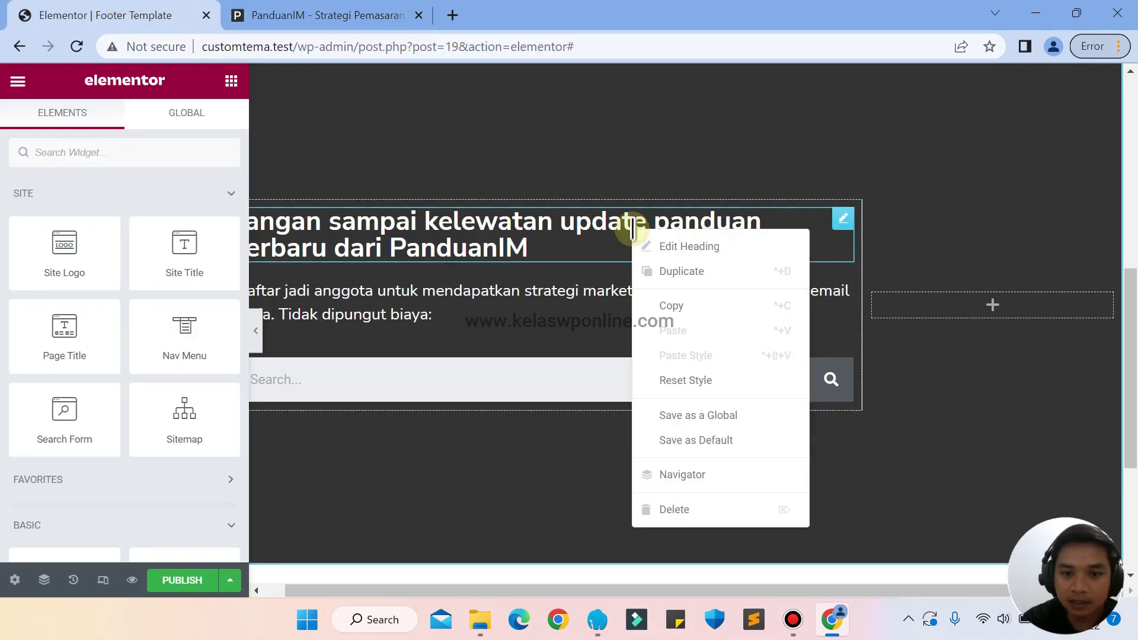
click(686, 310)
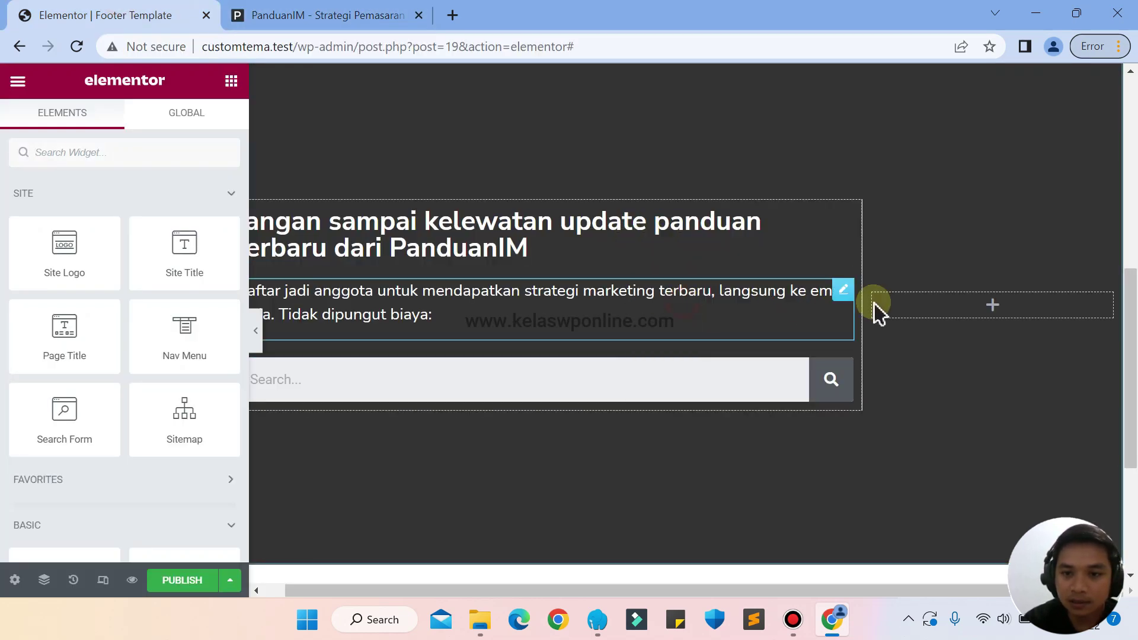
right_click(933, 309)
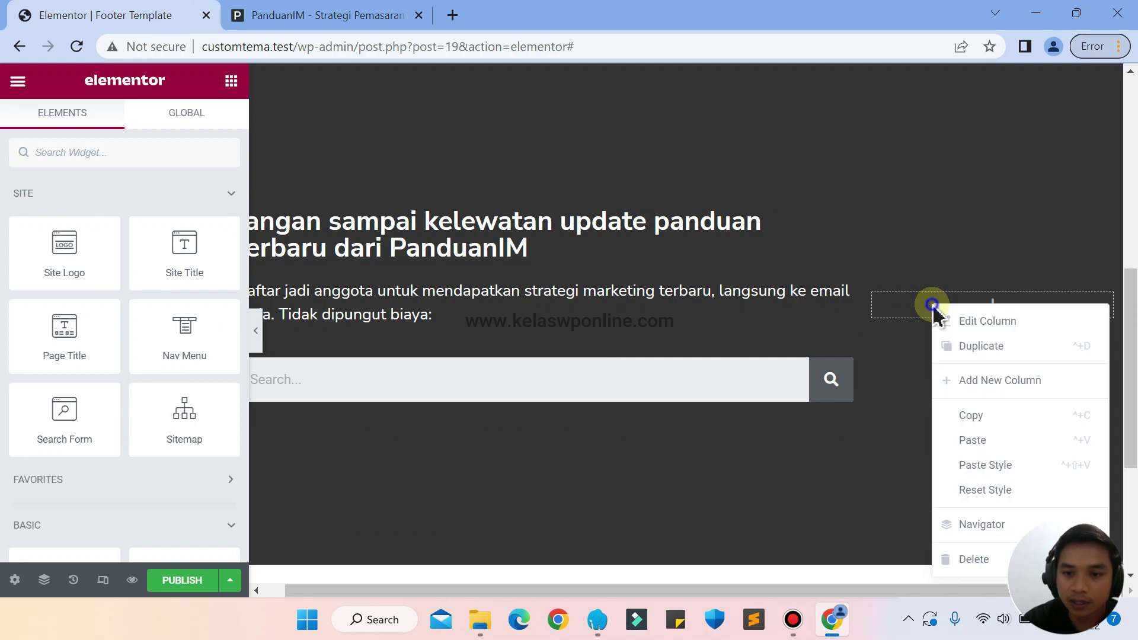
click(972, 442)
Change the second column's heading text to "AYO KENALAN", checking the wording against the reference footer
click(180, 245)
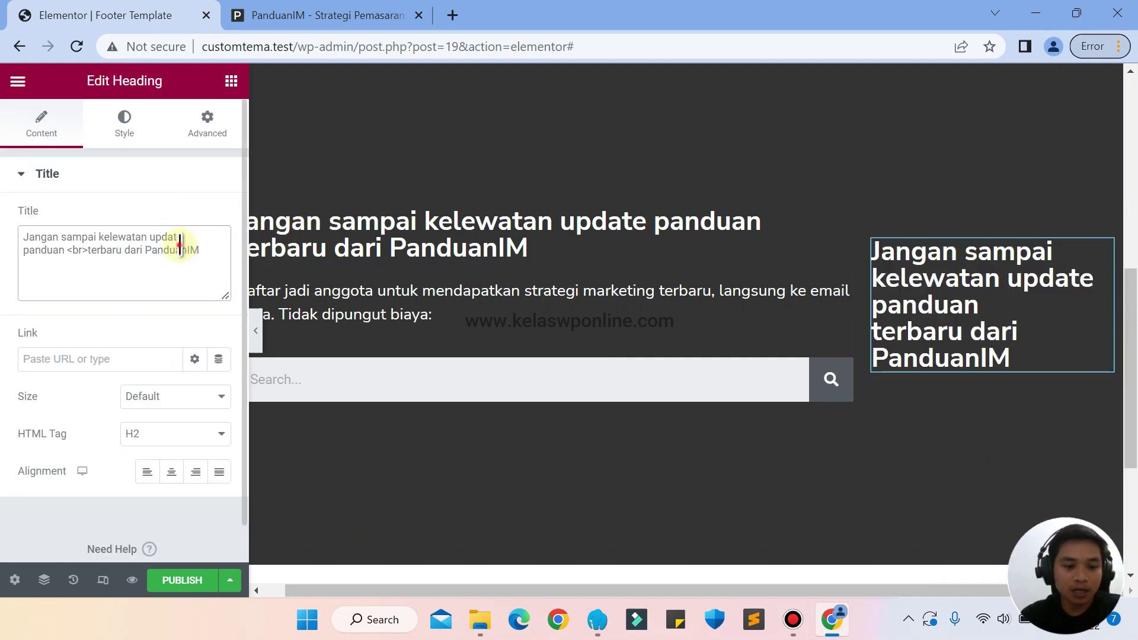
key(ctrl+a)
key(BackSpace)
text(A)
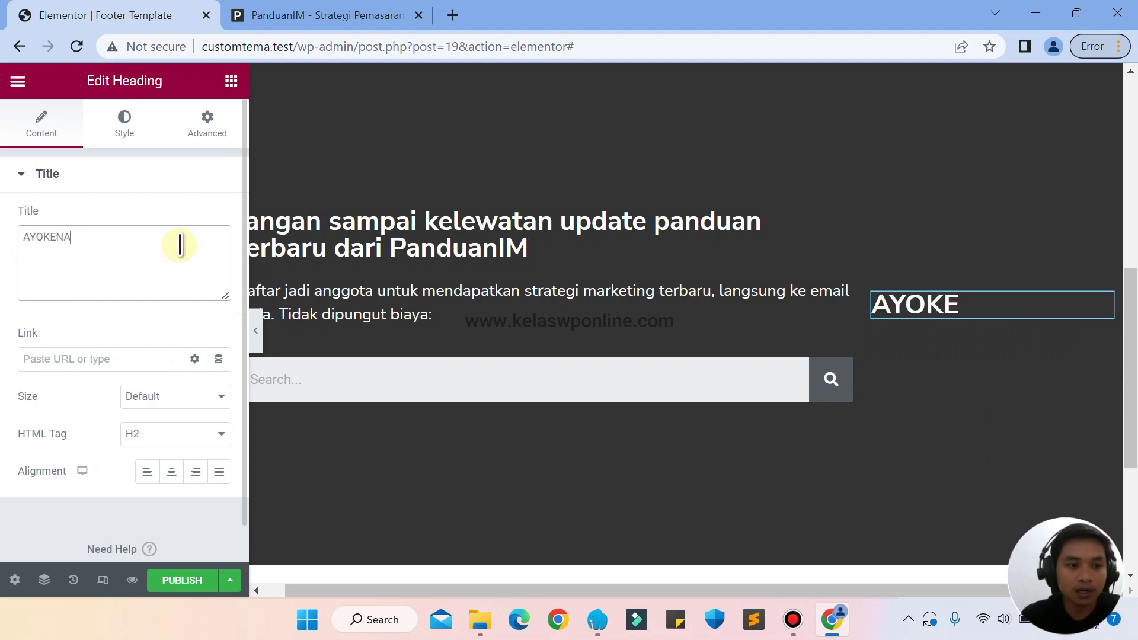
click(260, 11)
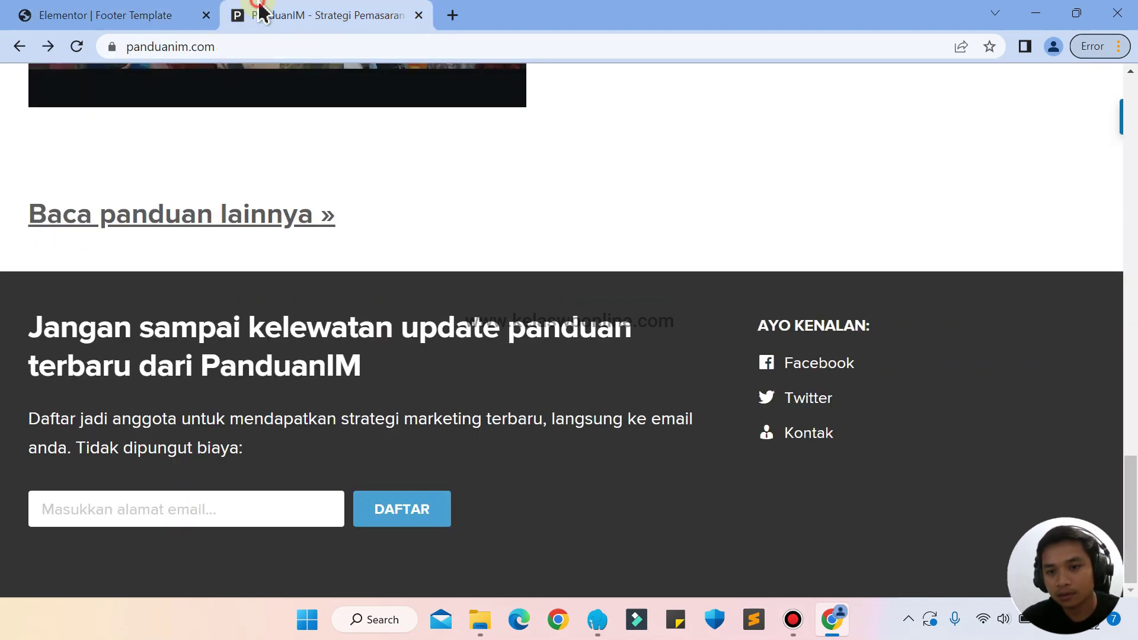
click(98, 13)
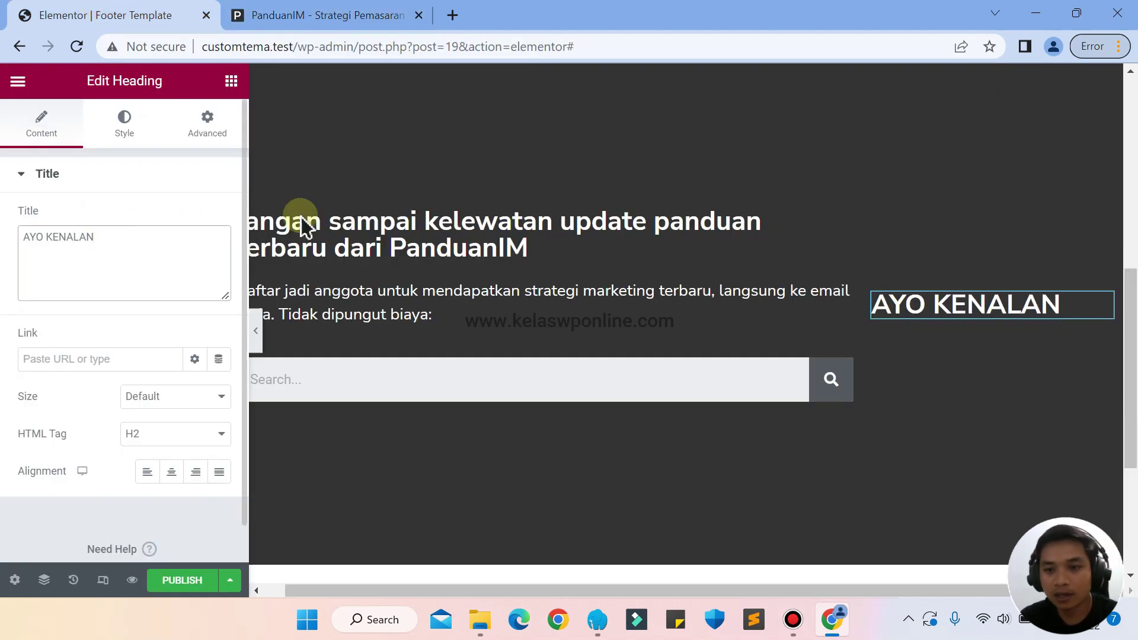
click(274, 11)
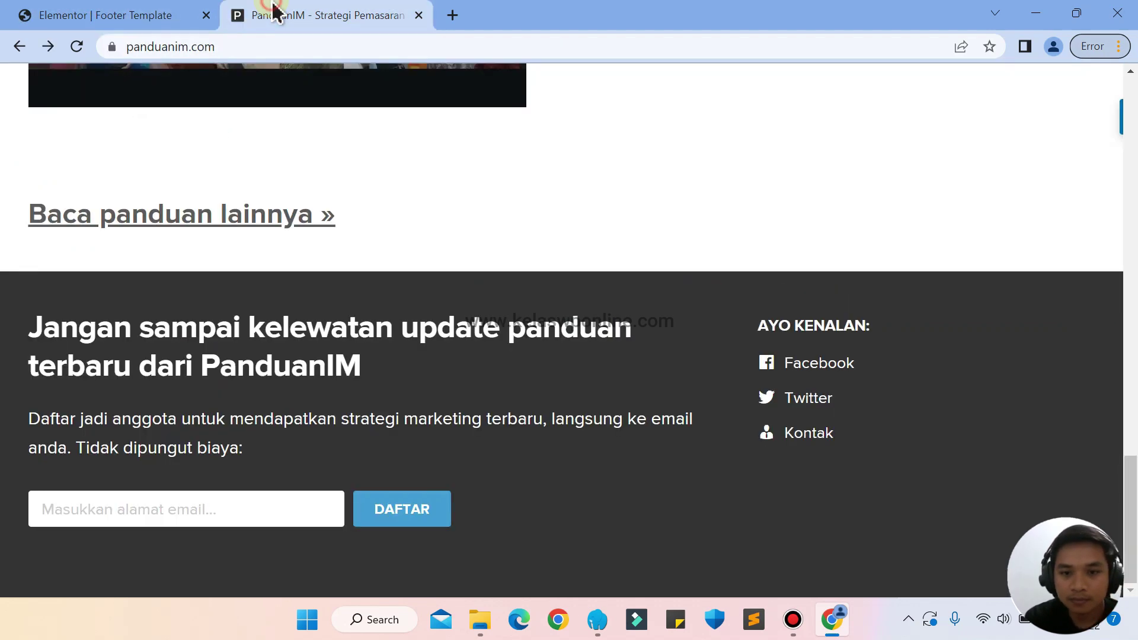
Set the font size of the "AYO KENALAN" heading to 15 px in its typography style
click(109, 11)
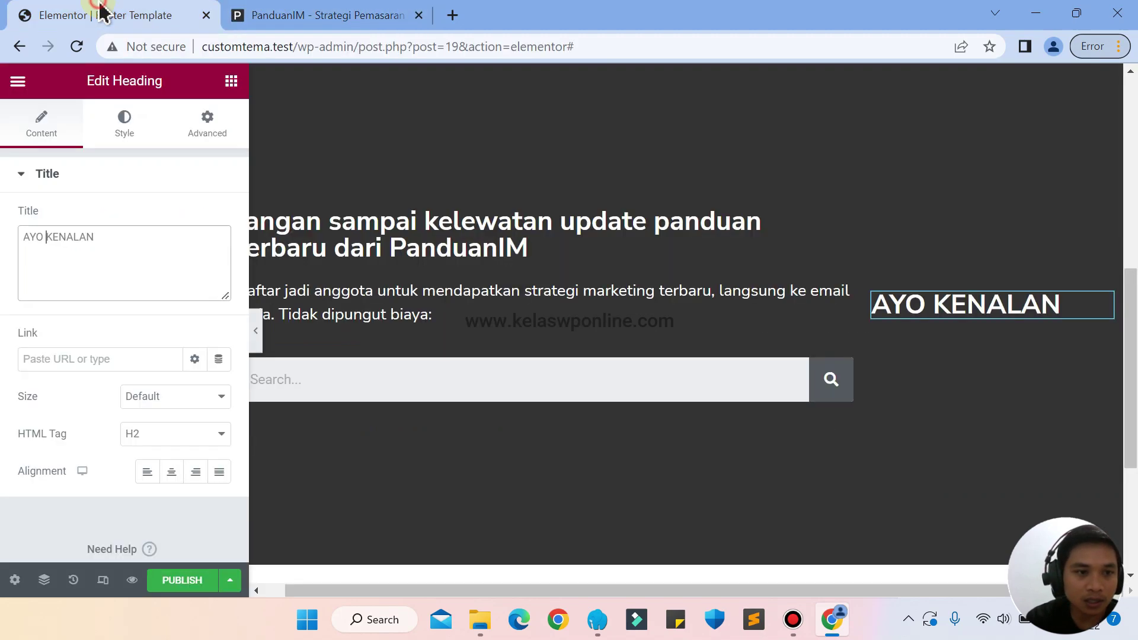
click(126, 122)
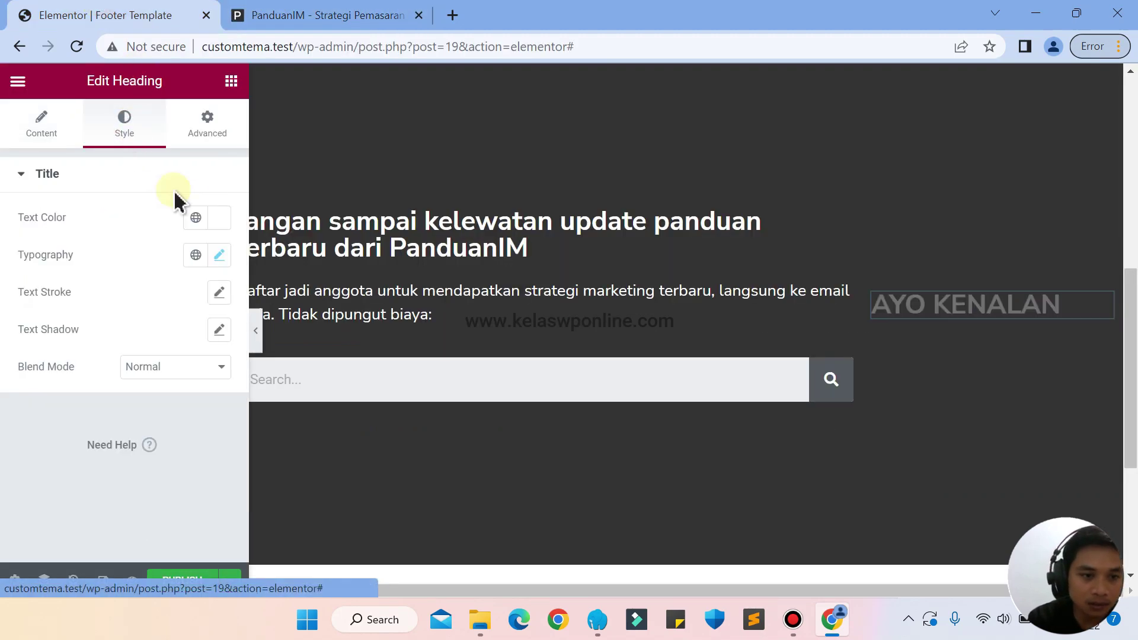
click(220, 255)
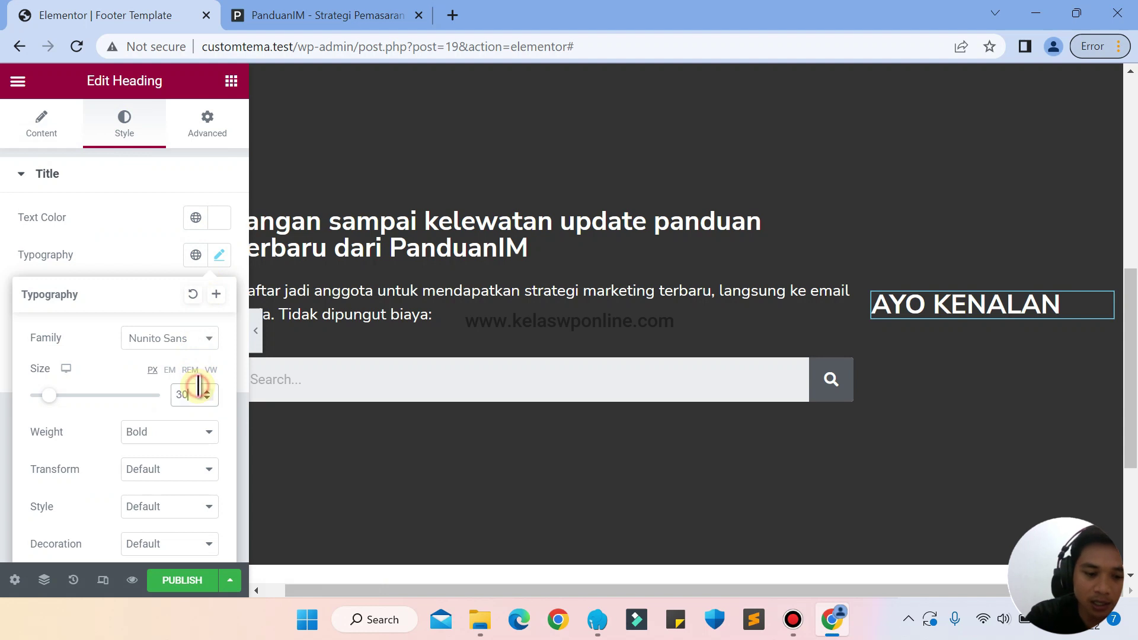
key(BackSpace)
key(BackSpace)
text(25)
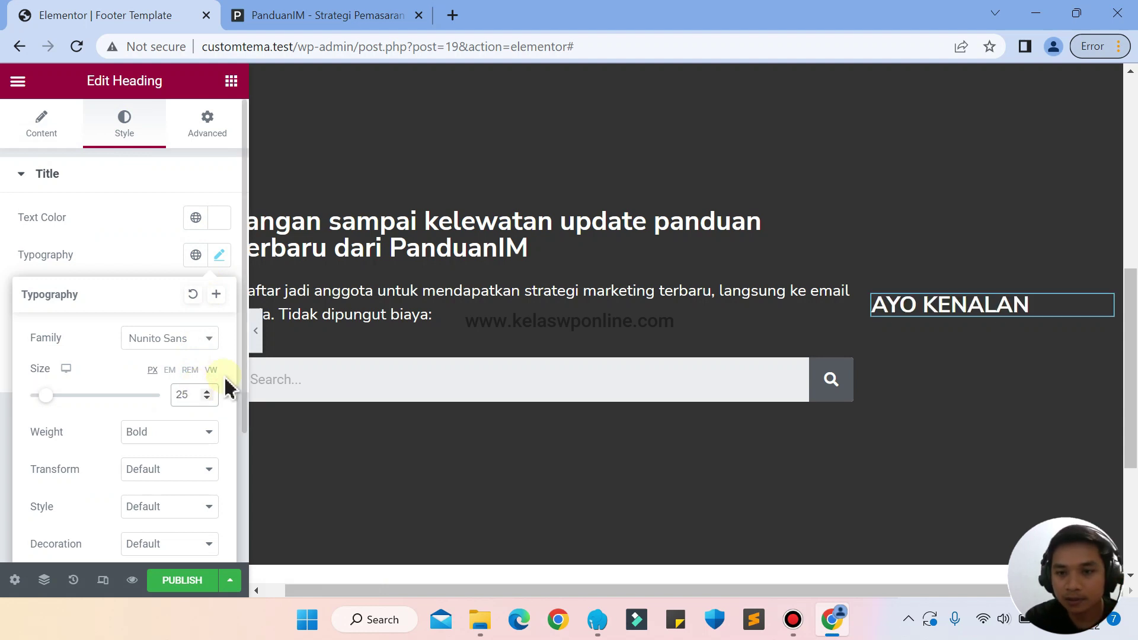
key(Down)
key(Down)
key(Down)
key(Down)
key(Down)
key(Down)
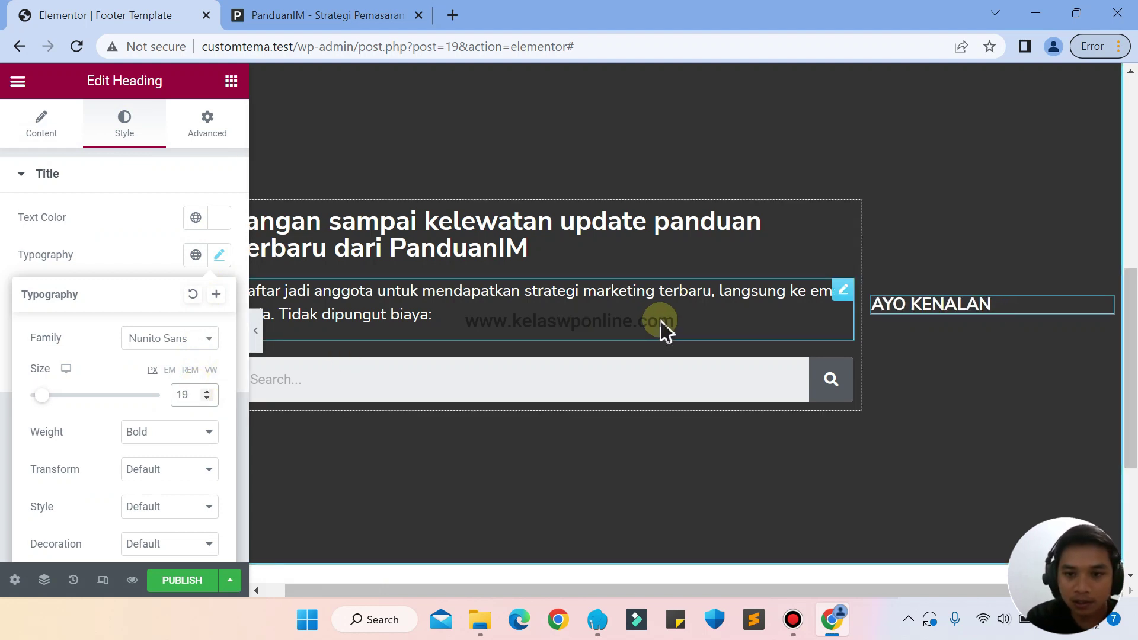
key(Down)
key(Down)
key(Down)
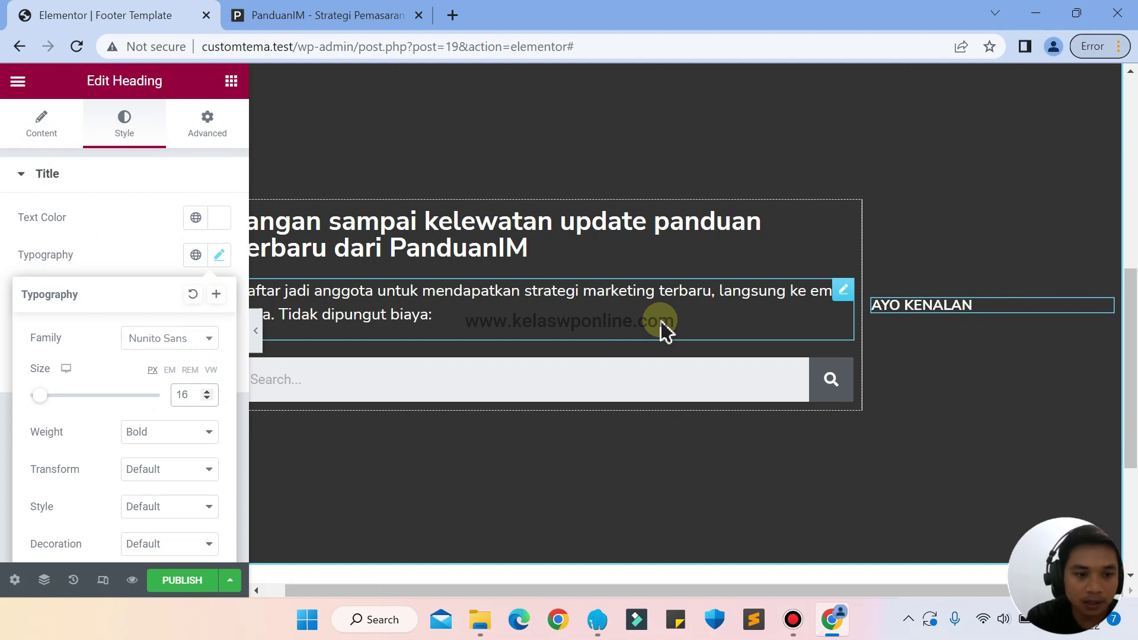
key(Down)
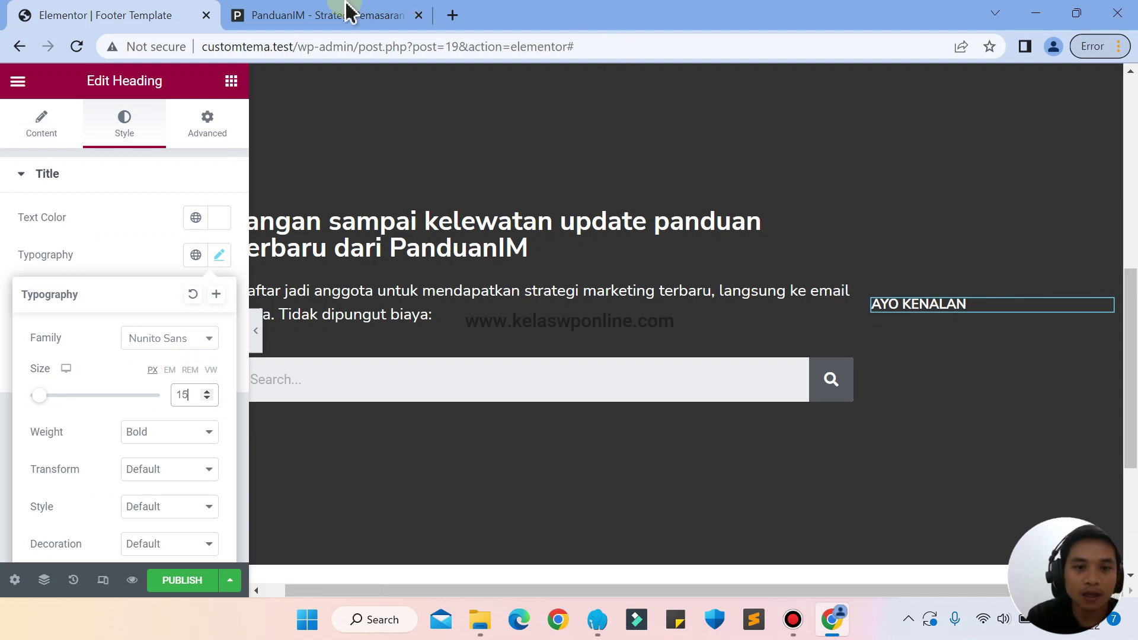
Check the social links in the reference footer and add an Icon List widget below the "AYO KENALAN" heading
click(287, 13)
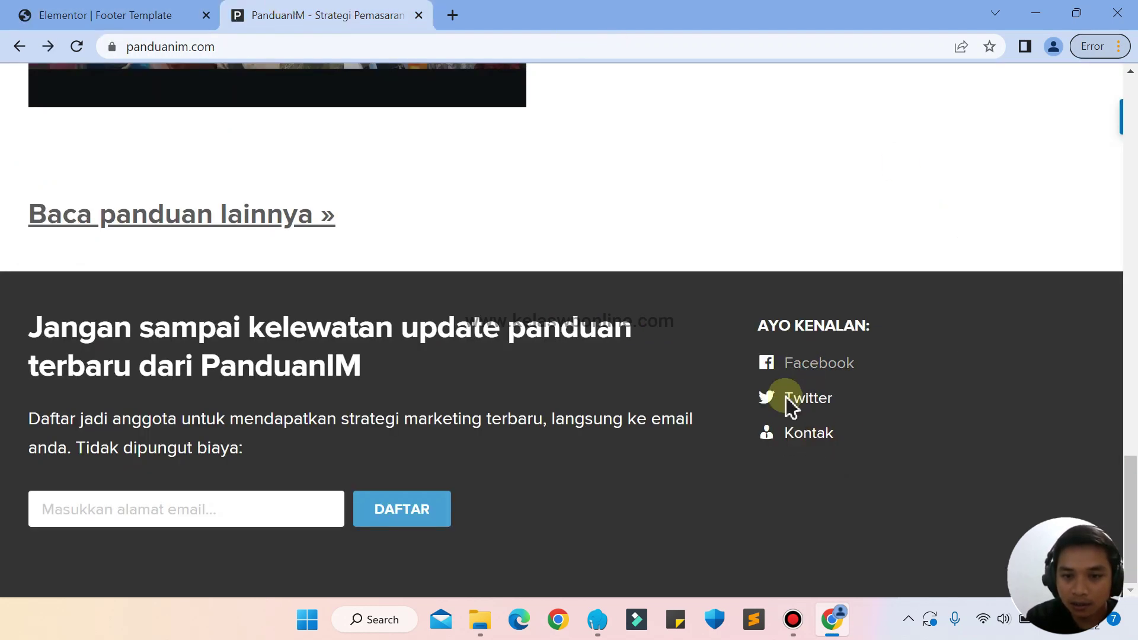
click(76, 13)
click(230, 81)
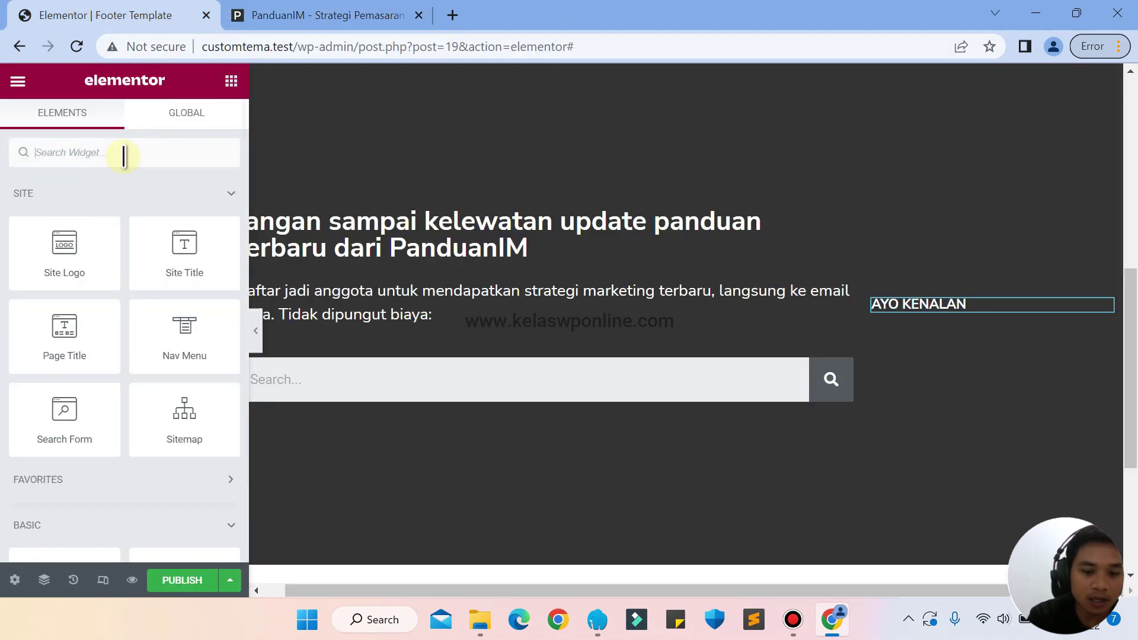
click(120, 160)
text(LIS)
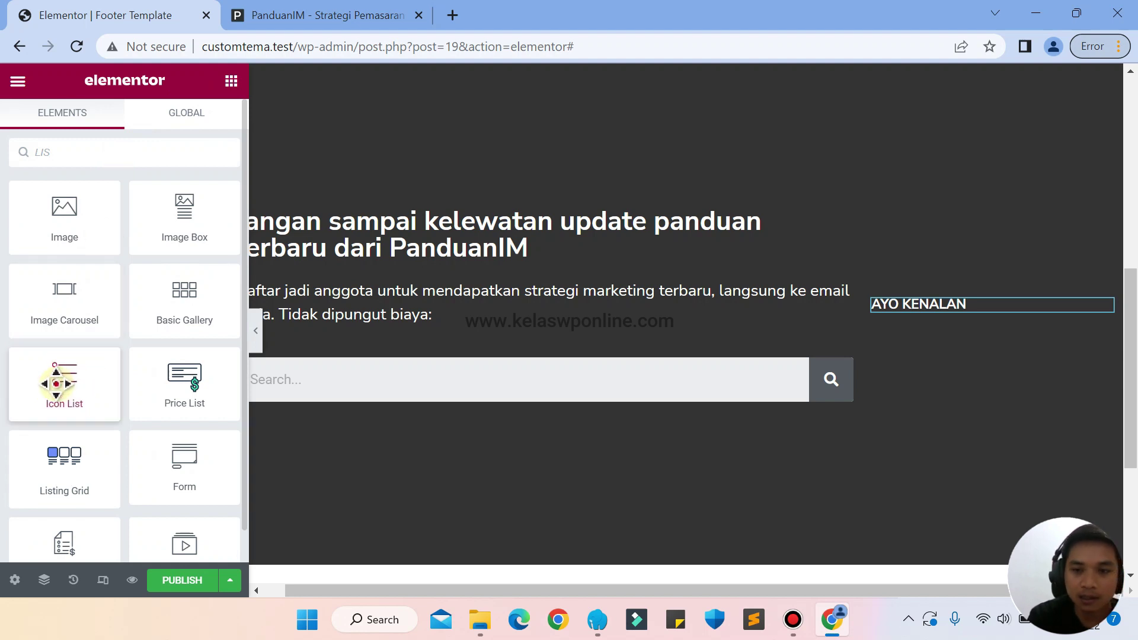
drag(56, 384, 953, 320)
Replace the first list item's icon with the square Facebook icon, matching it against the reference footer
click(61, 282)
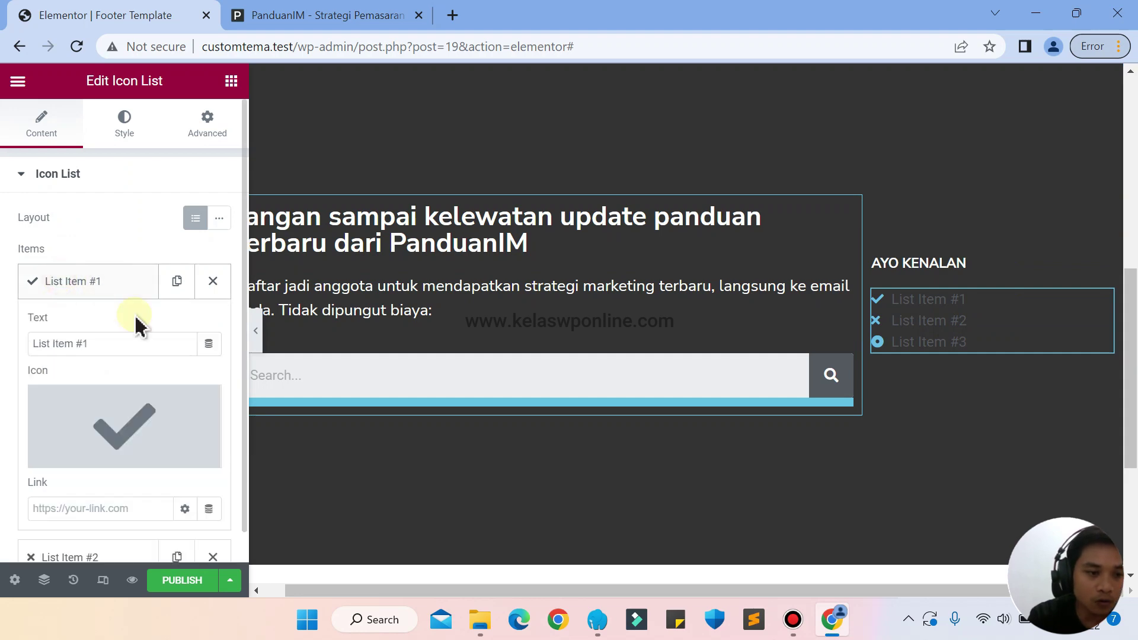
click(71, 464)
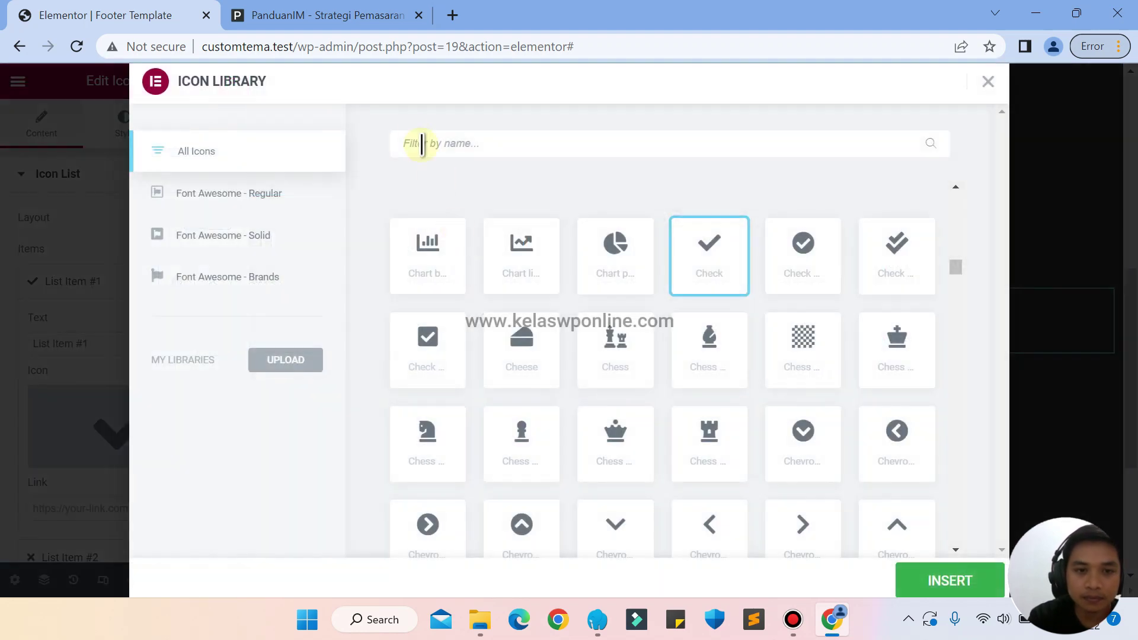
text(FA)
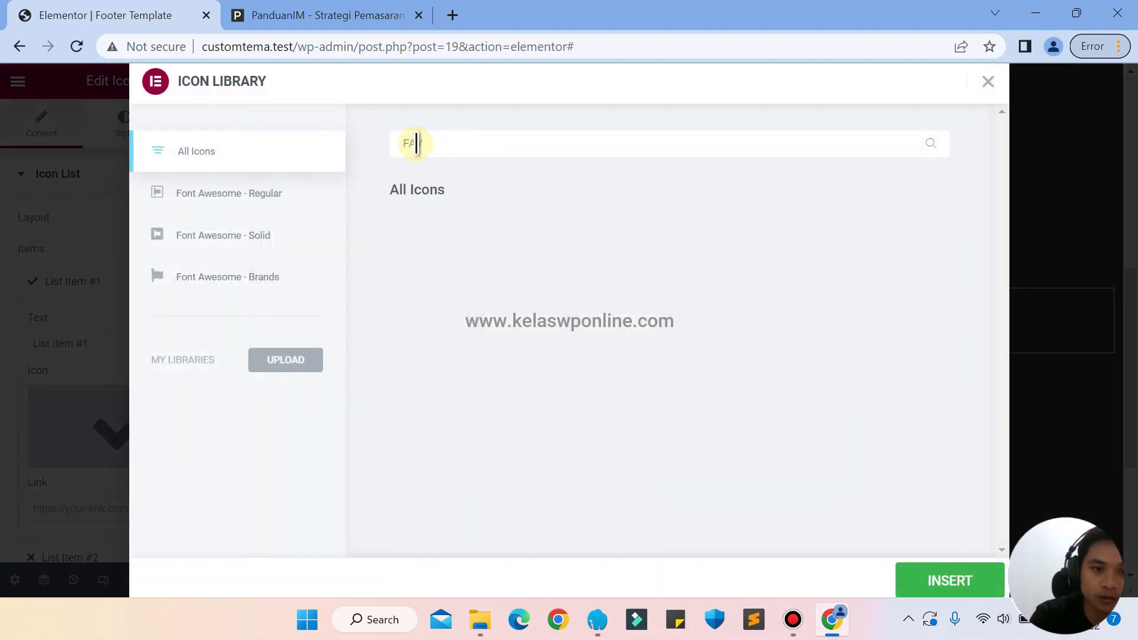
text(CE)
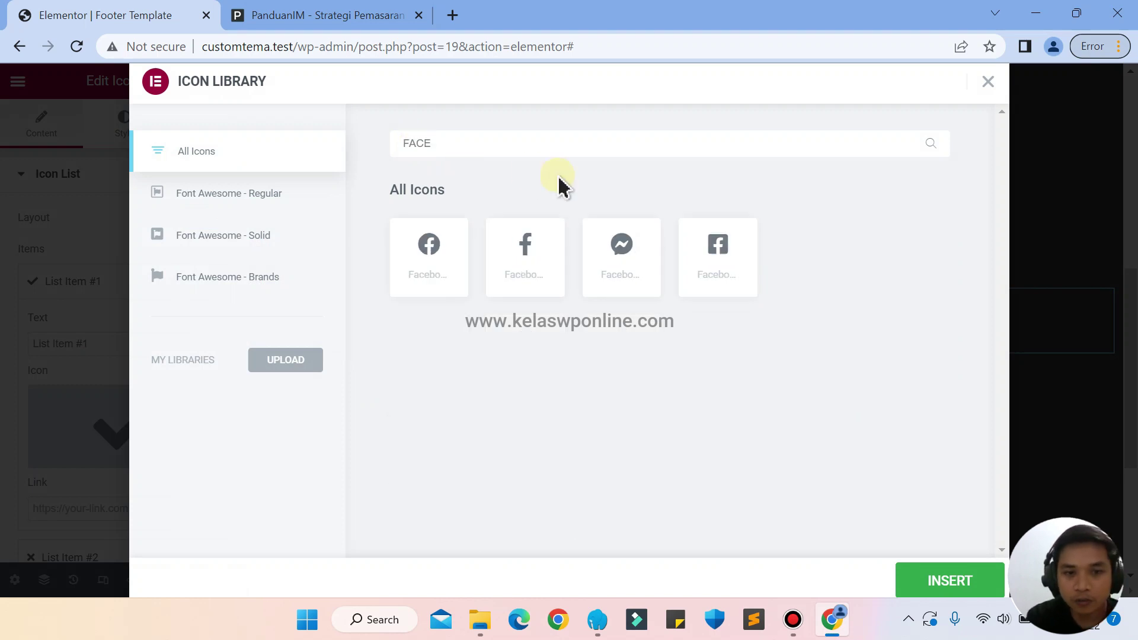
click(355, 12)
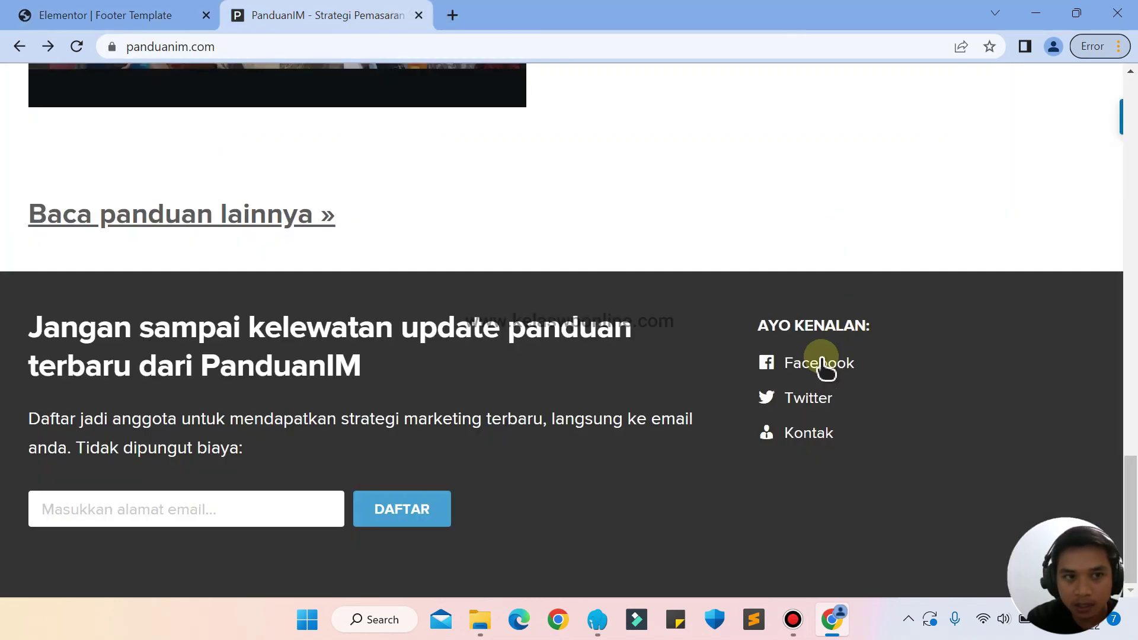
click(76, 12)
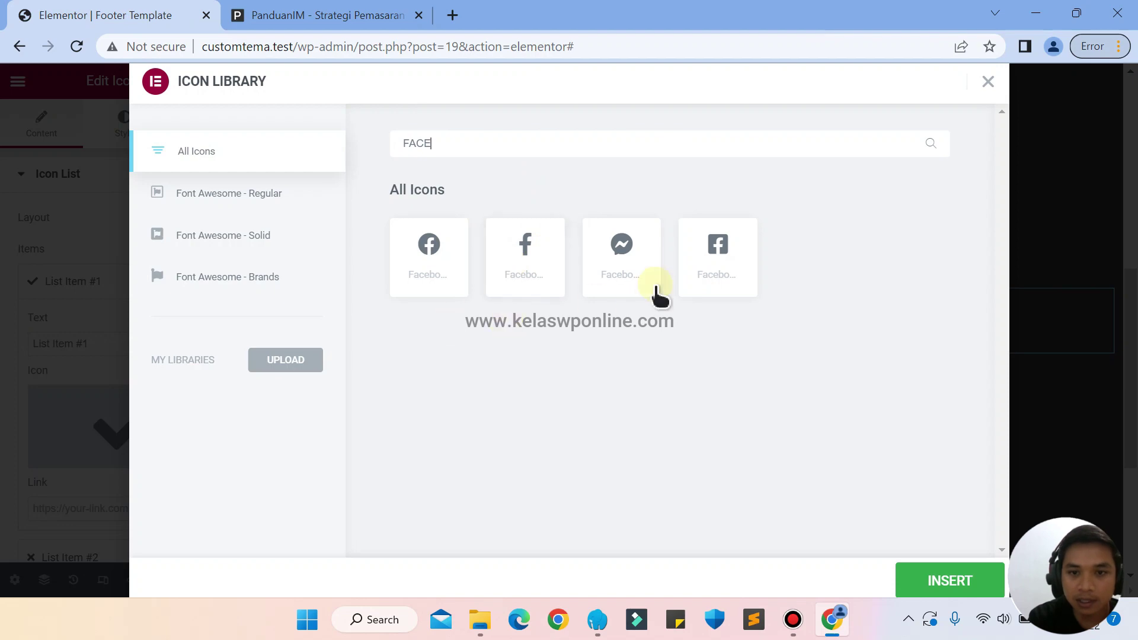
click(704, 268)
click(975, 589)
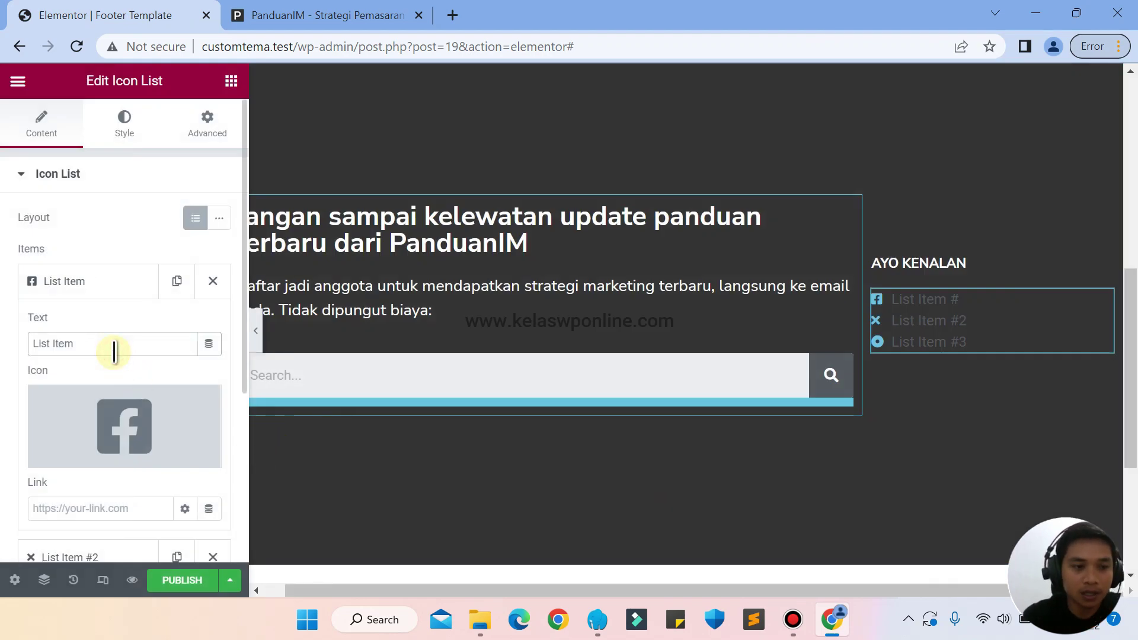
Change the first list item's text to "Facebook" and collapse the item
key(BackSpace)
key(BackSpace)
key(BackSpace)
key(BackSpace)
key(BackSpace)
key(BackSpace)
key(BackSpace)
key(BackSpace)
key(BackSpace)
text(Facebook)
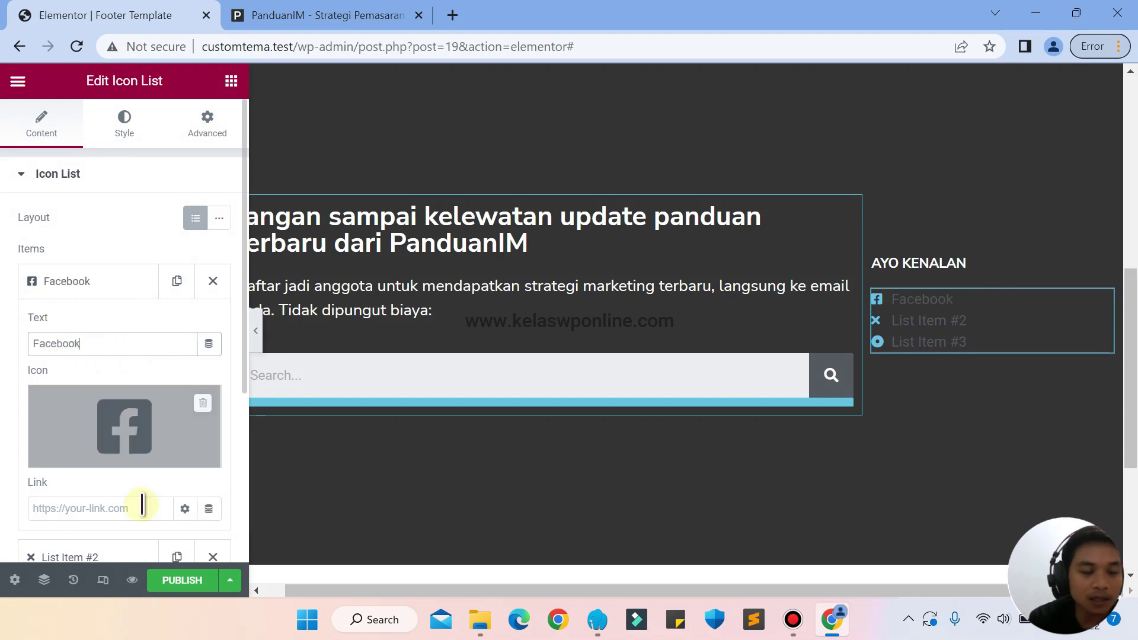
click(64, 280)
Check the reference footer and replace the second list item's icon with the square Twitter icon
click(87, 326)
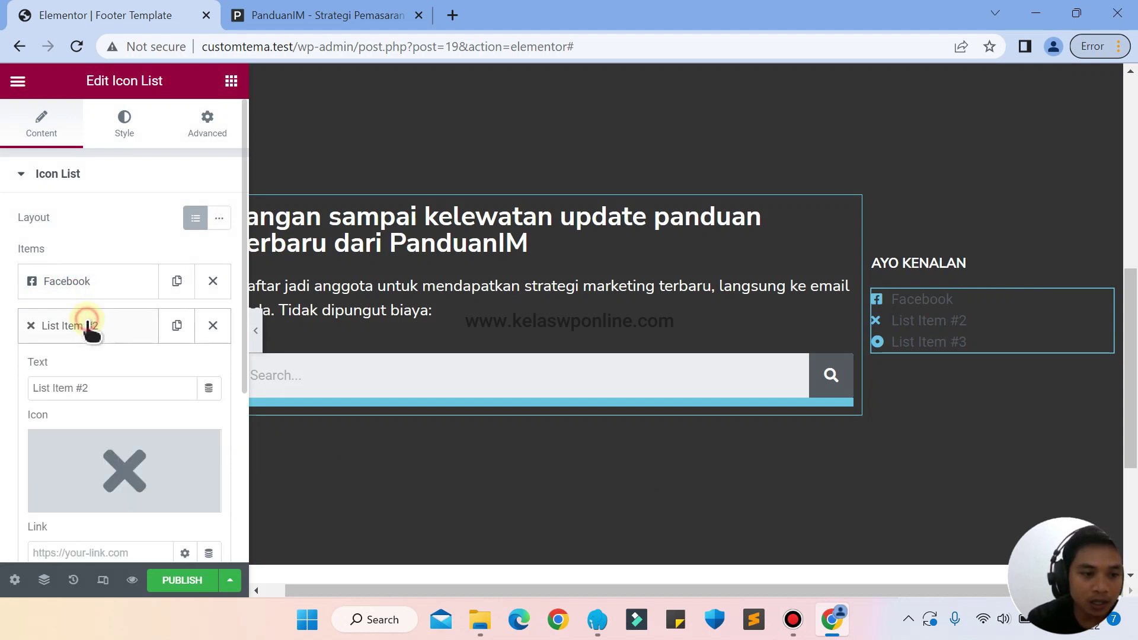
click(72, 499)
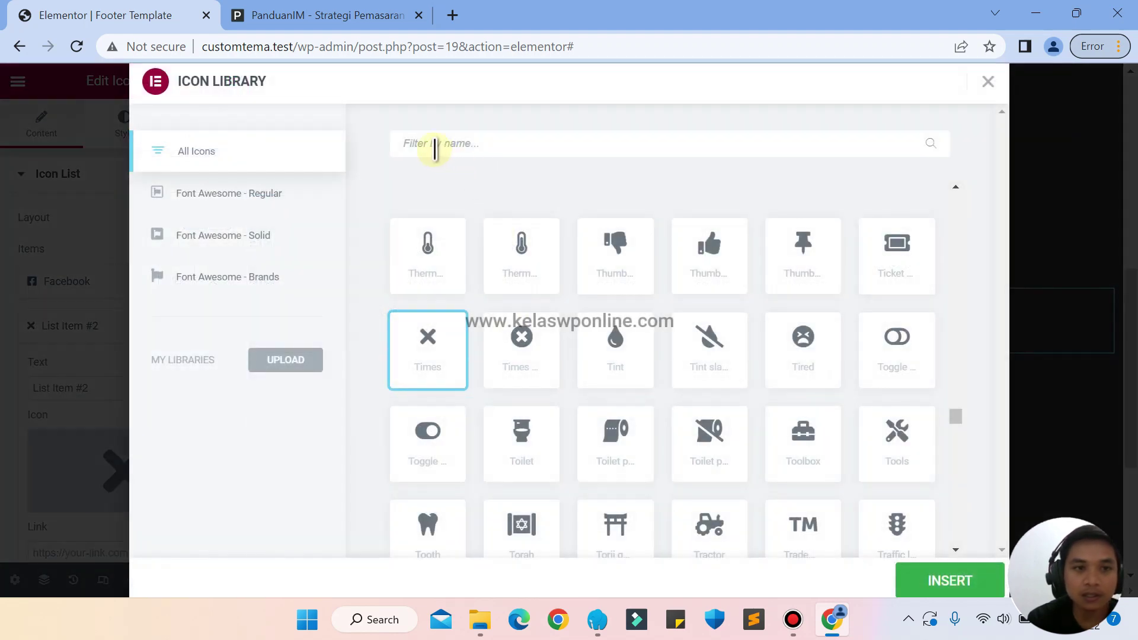
click(267, 12)
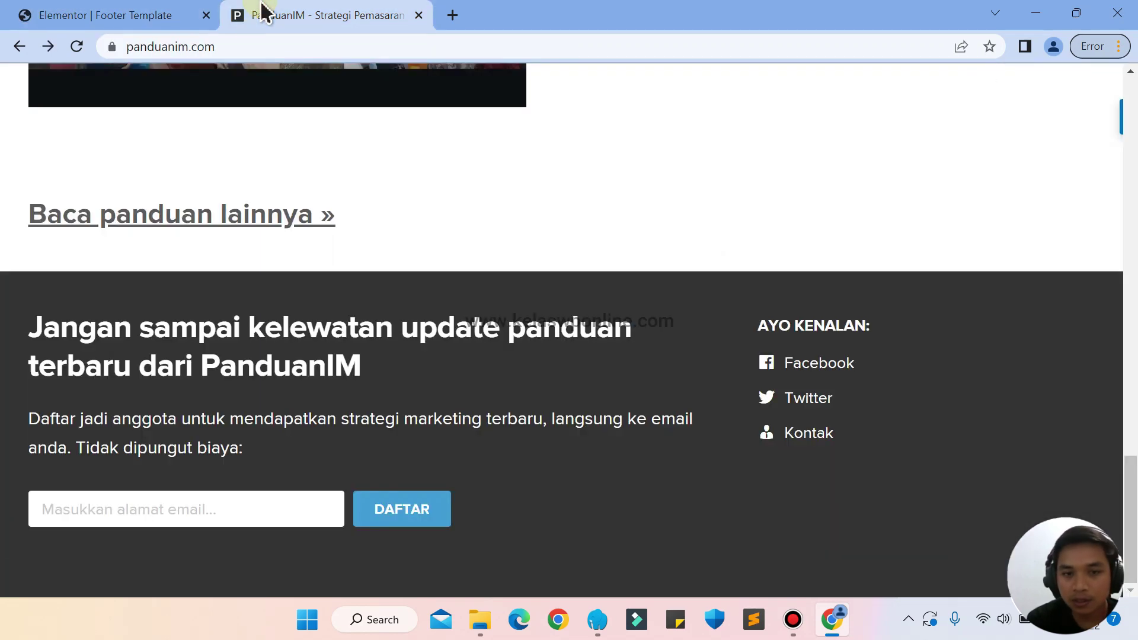
click(71, 15)
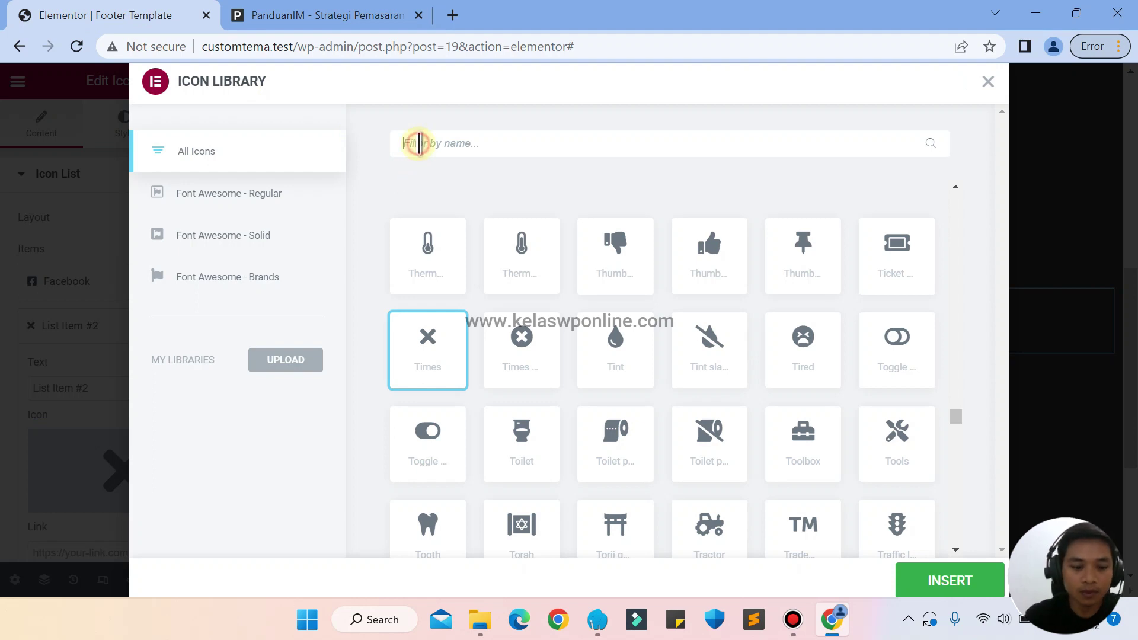
text(twit)
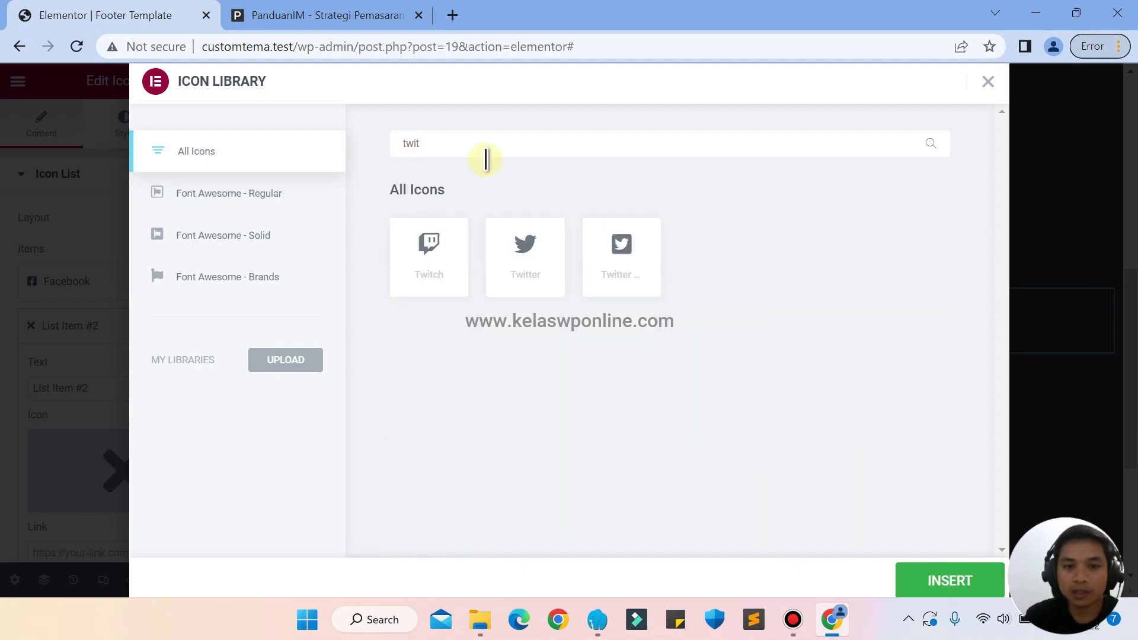
click(620, 252)
click(935, 582)
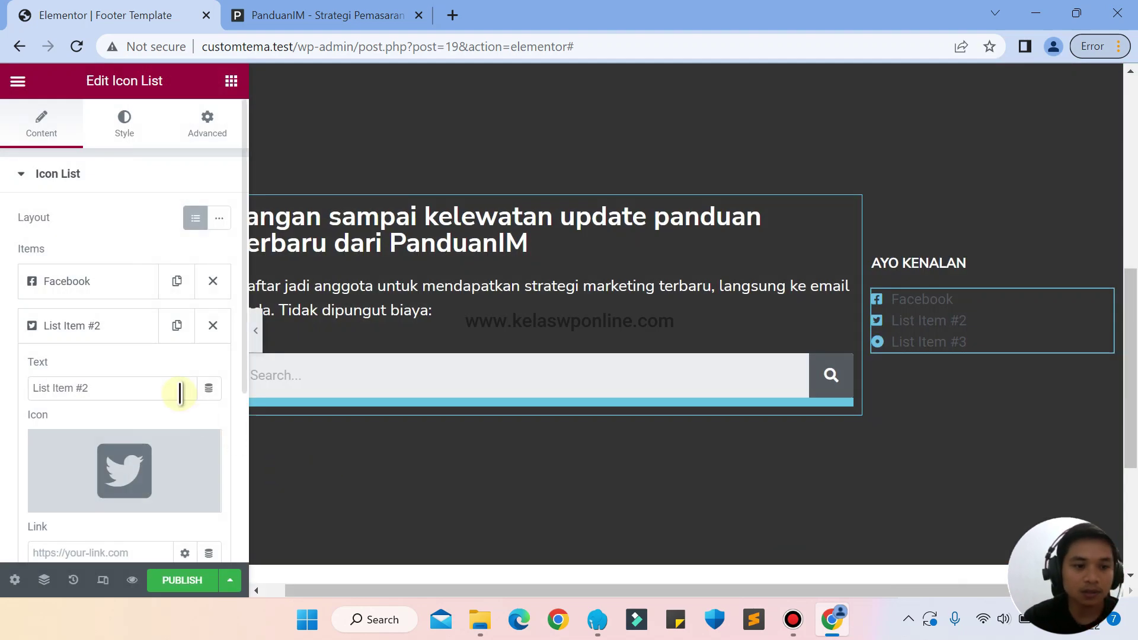
Change the second list item's text to "Twitter" and collapse the item
click(178, 393)
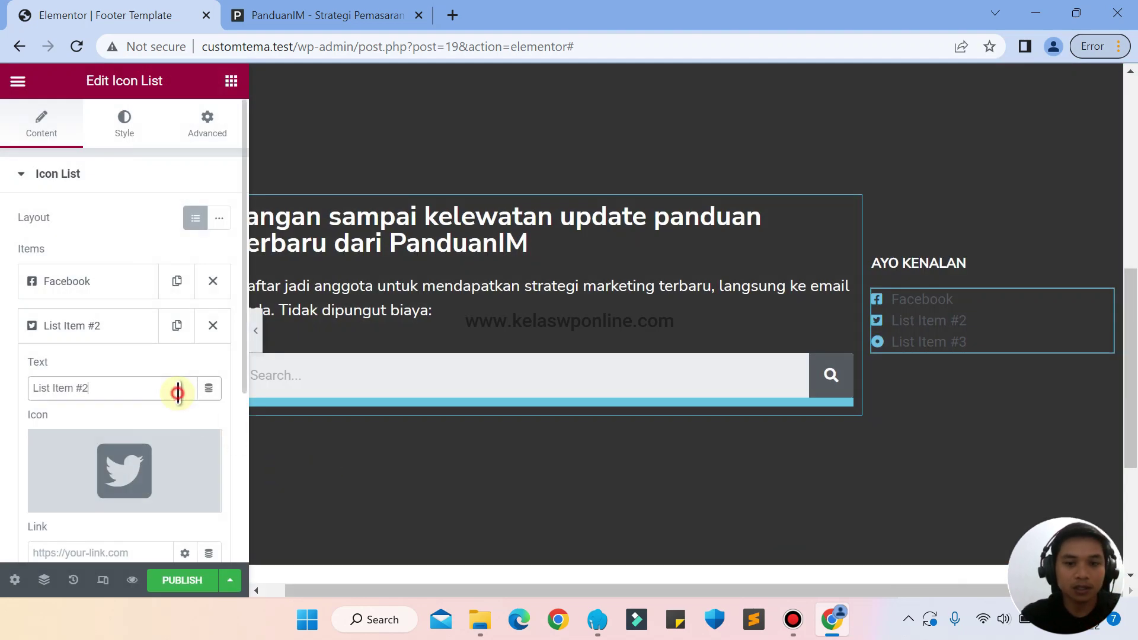
key(BackSpace)
text(Twitter)
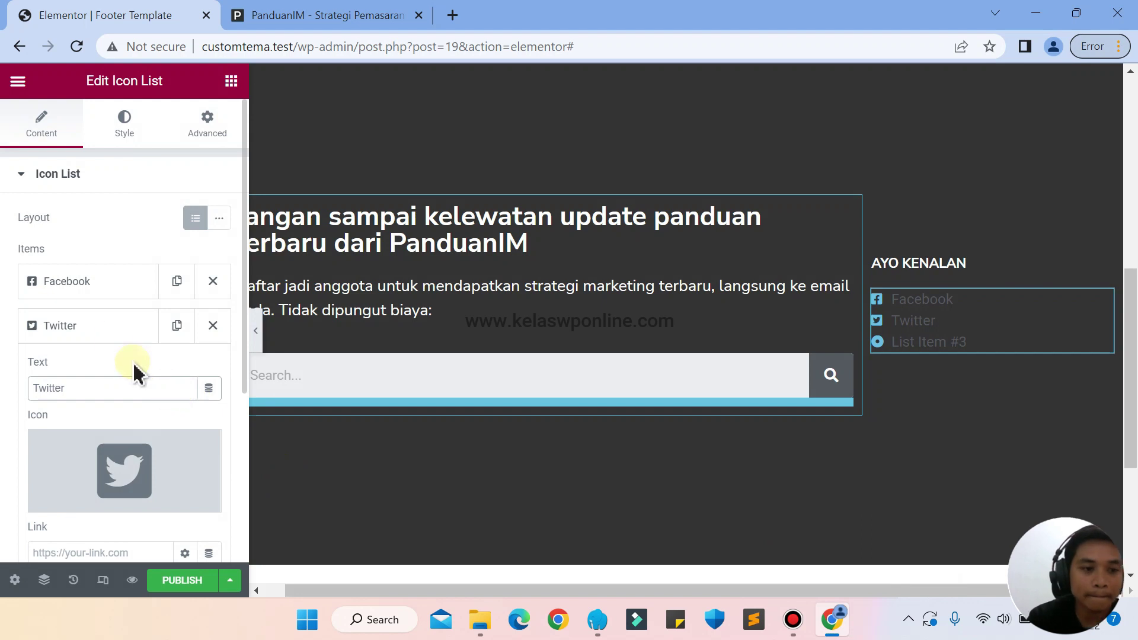
click(102, 330)
Change the third list item's text to "Kontak"
click(92, 383)
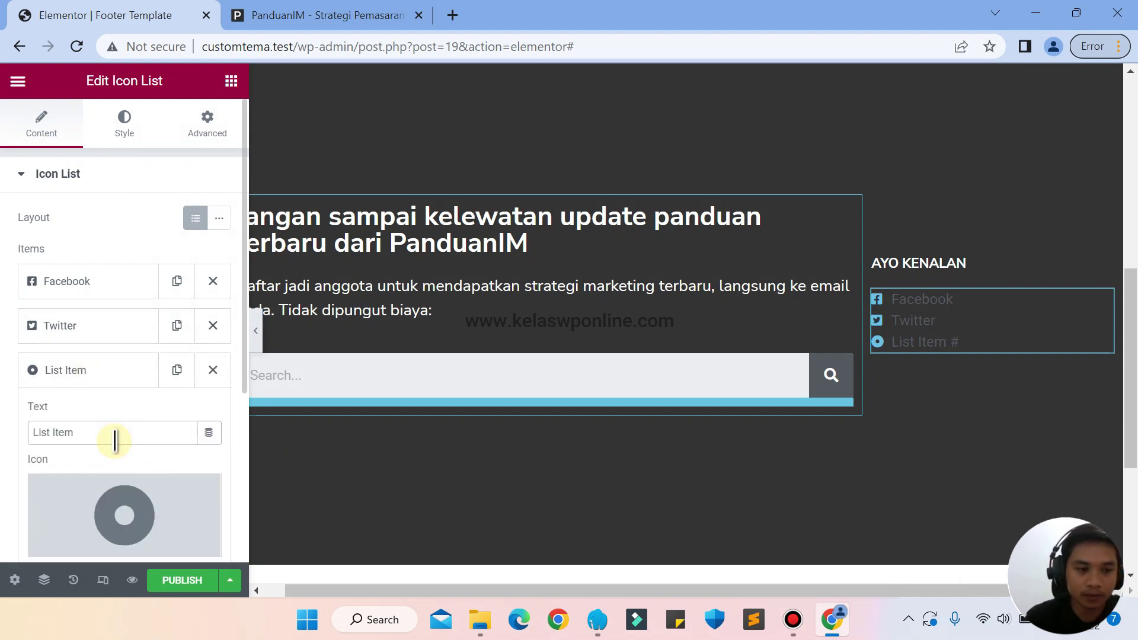
key(BackSpace)
key(BackSpace)
key(BackSpace)
key(BackSpace)
key(BackSpace)
key(BackSpace)
key(BackSpace)
key(BackSpace)
key(BackSpace)
text(Kontak)
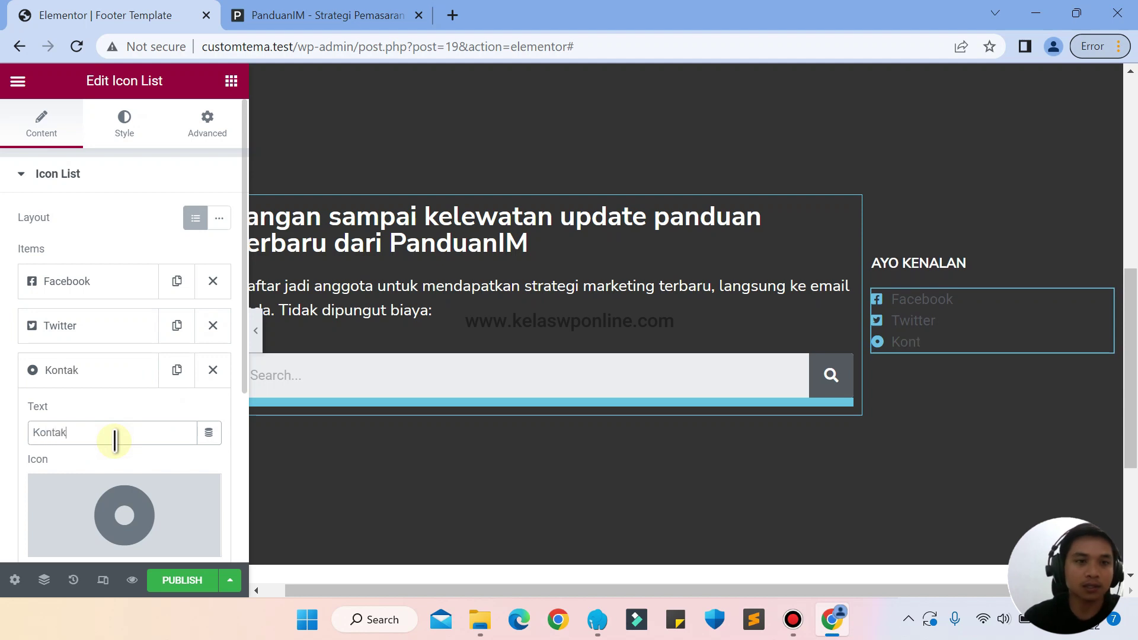
Inspect the Kontak icon in the reference PanduanIM footer with the browser's developer tools
click(297, 19)
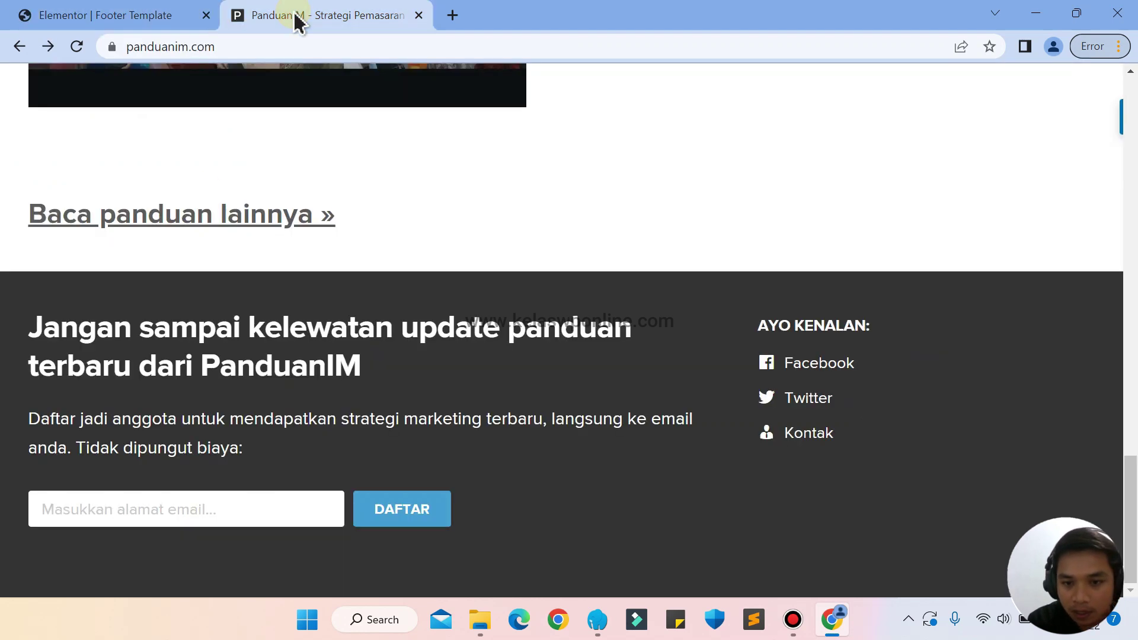
right_click(768, 435)
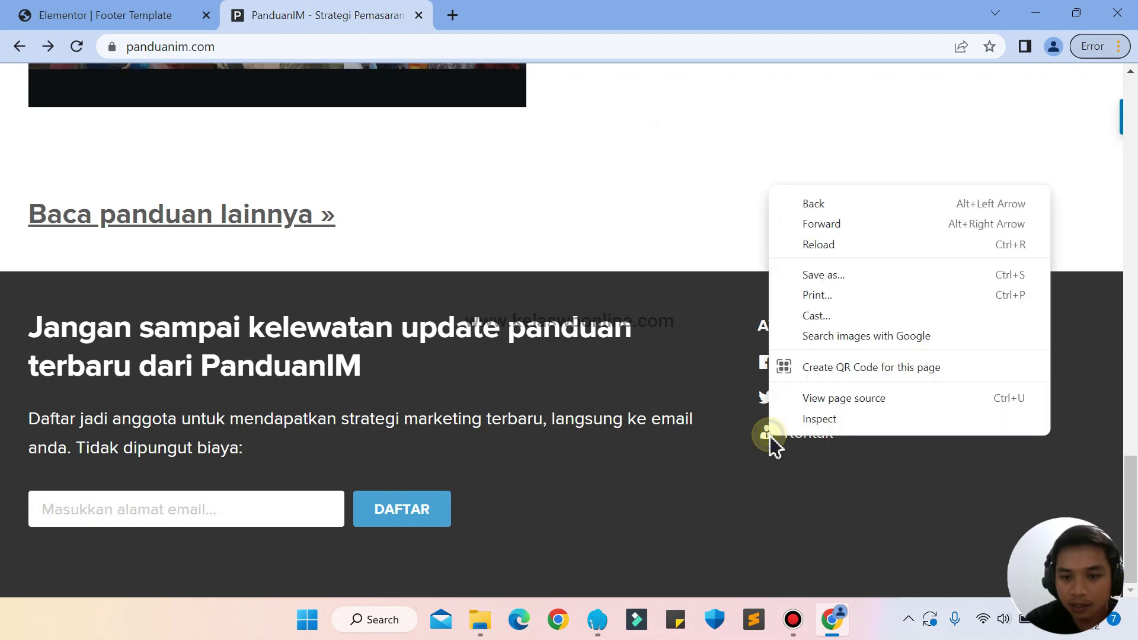
click(817, 422)
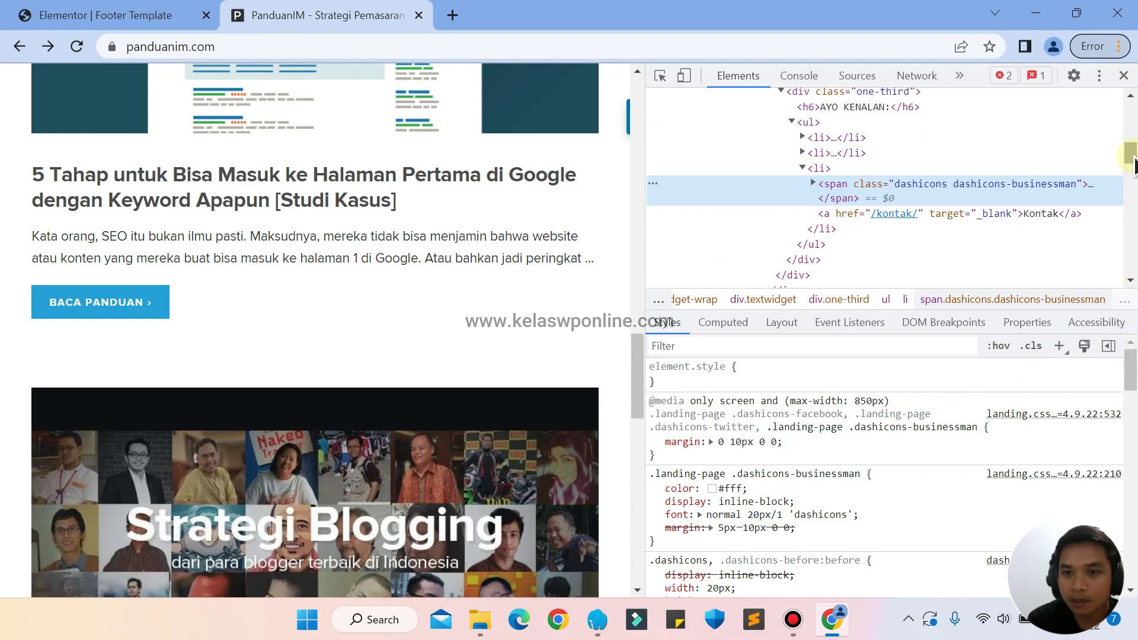
click(847, 76)
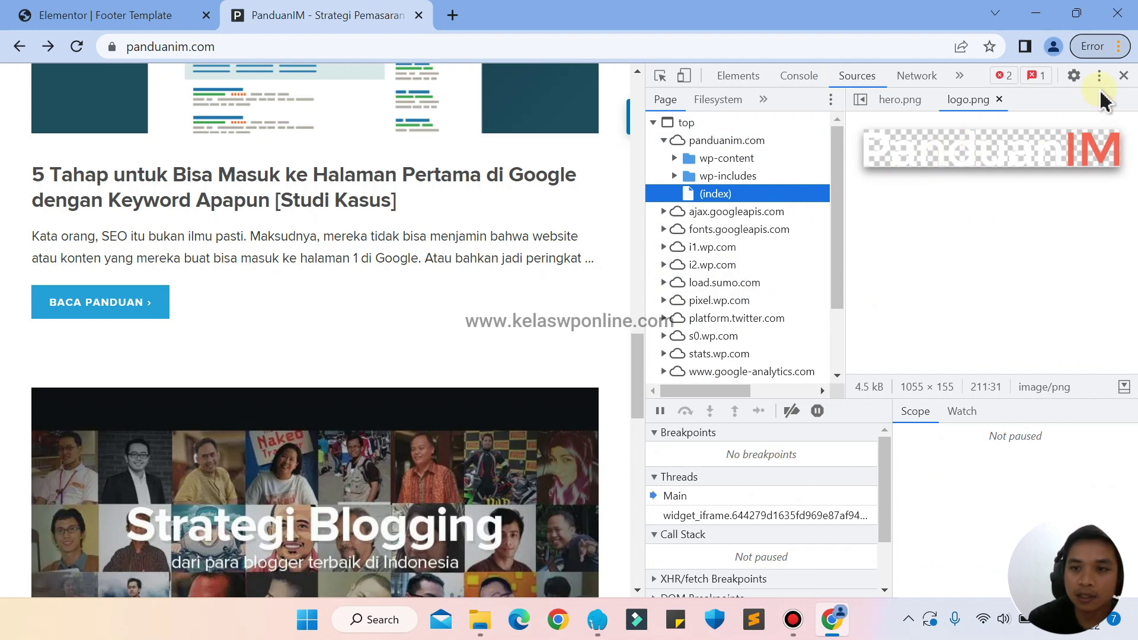
click(1125, 76)
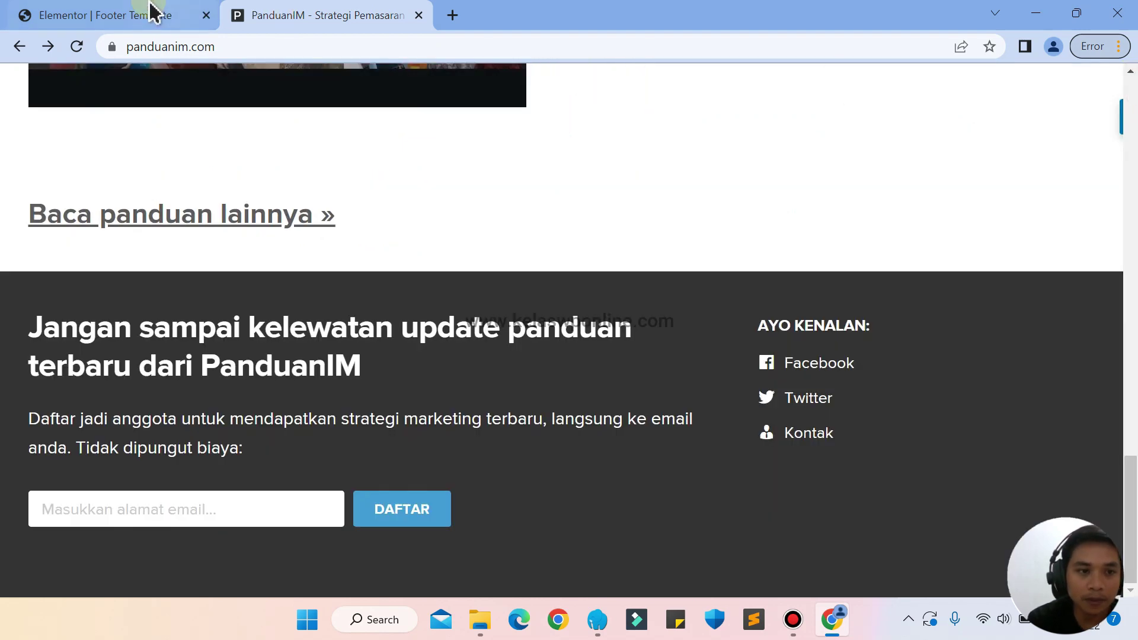
In the Elementor footer template, replace the Kontak list item's icon with the "User tie" icon
click(147, 12)
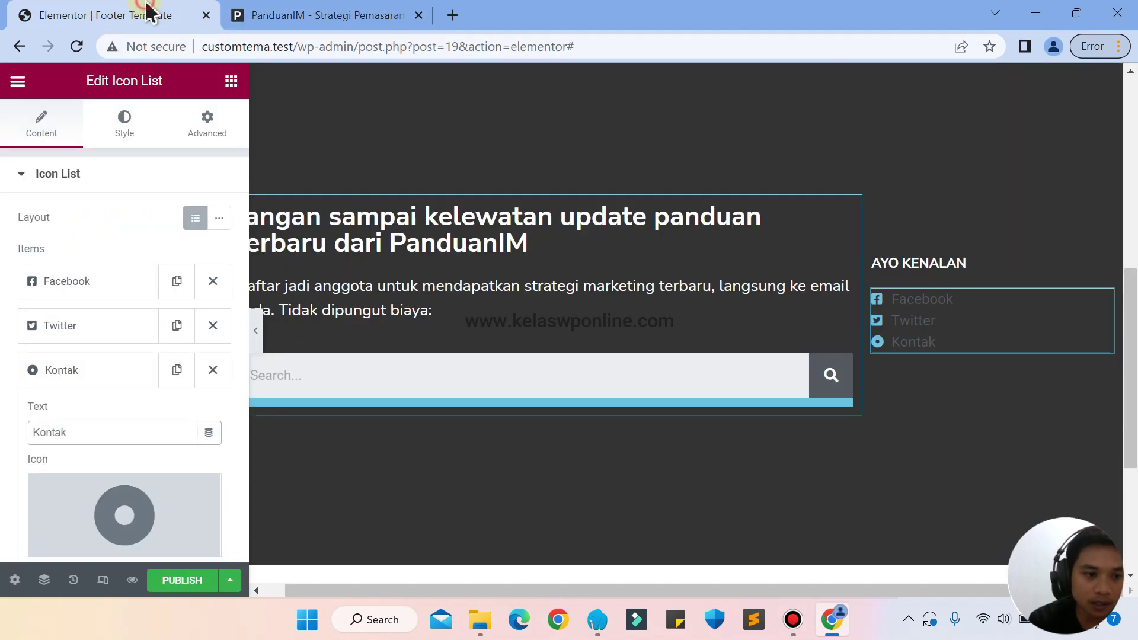
click(56, 548)
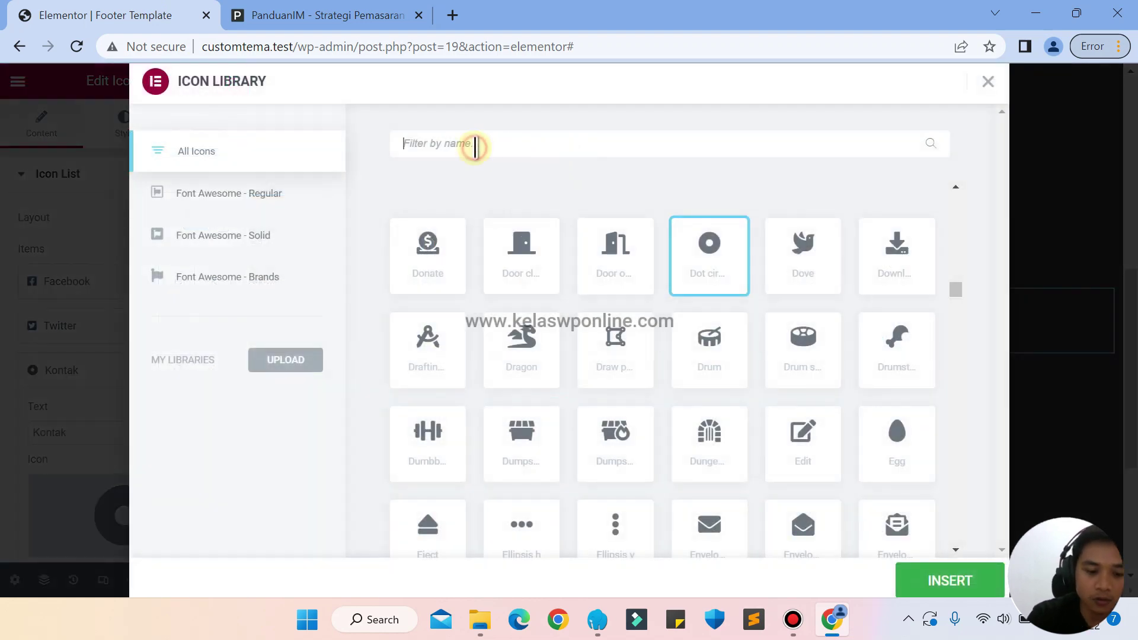
text(user)
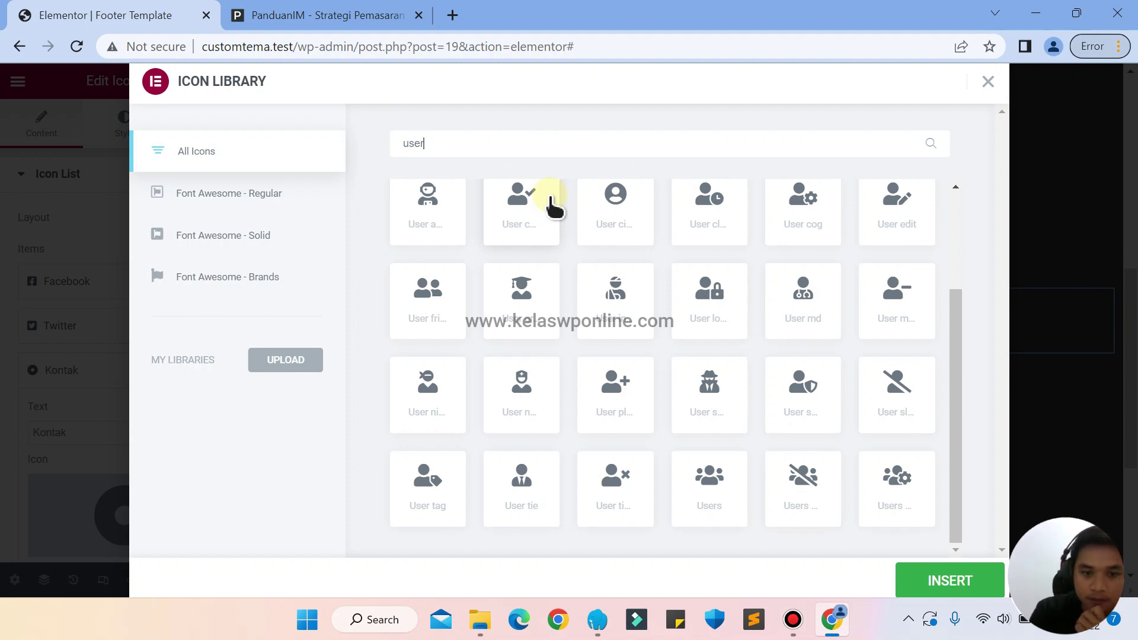
click(508, 482)
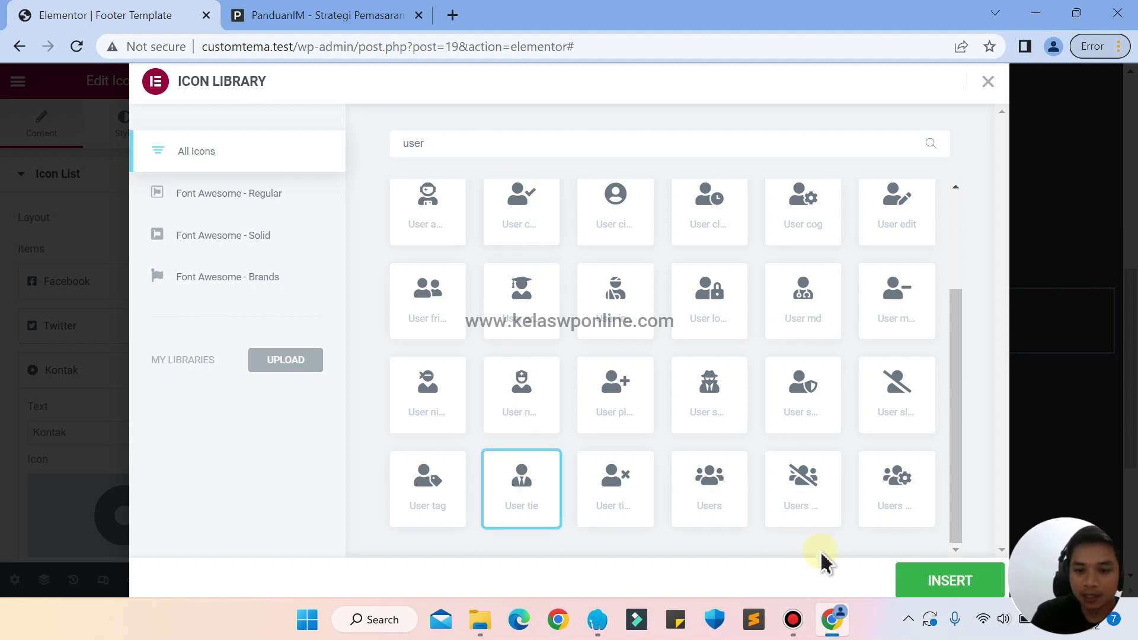
click(921, 583)
Check the reference footer and set the icon list's icon size to 20
click(326, 8)
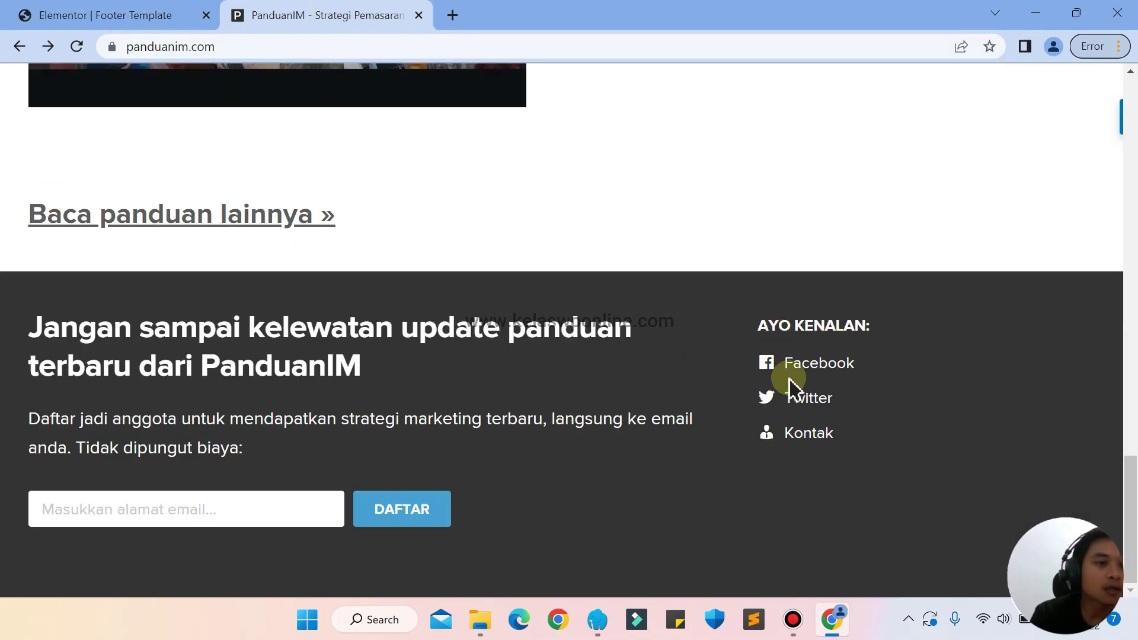
click(89, 15)
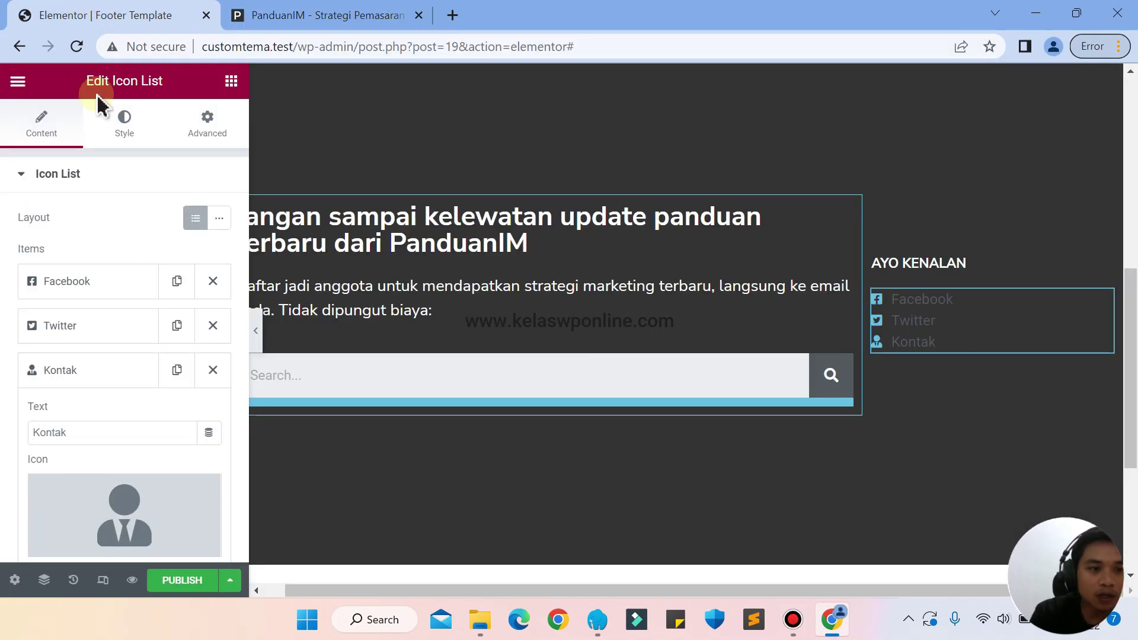
click(125, 132)
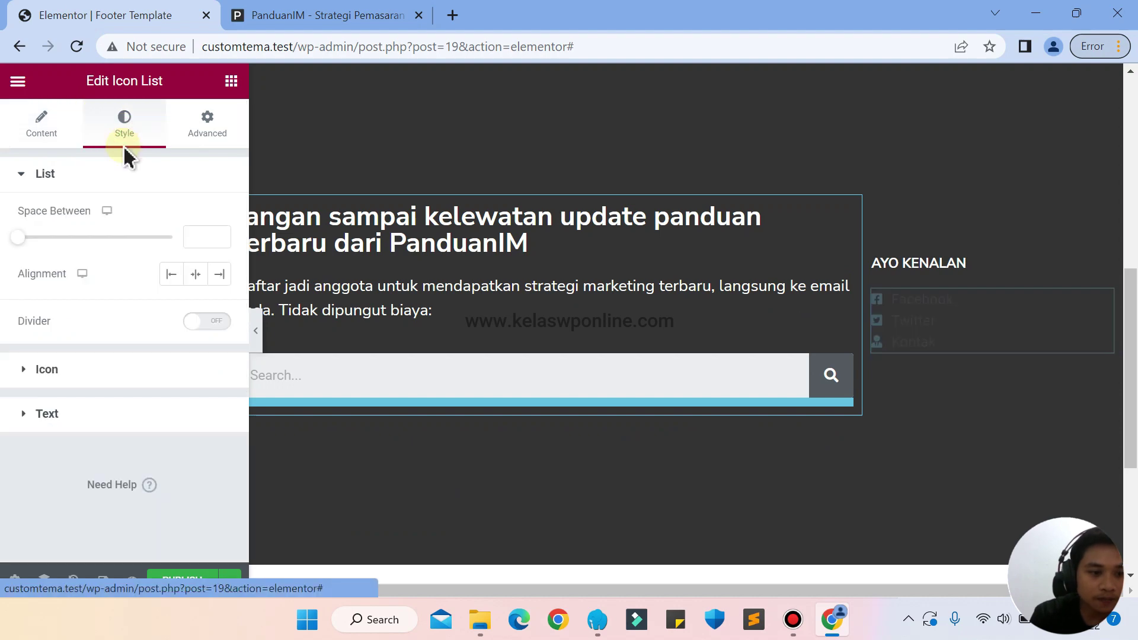
click(55, 369)
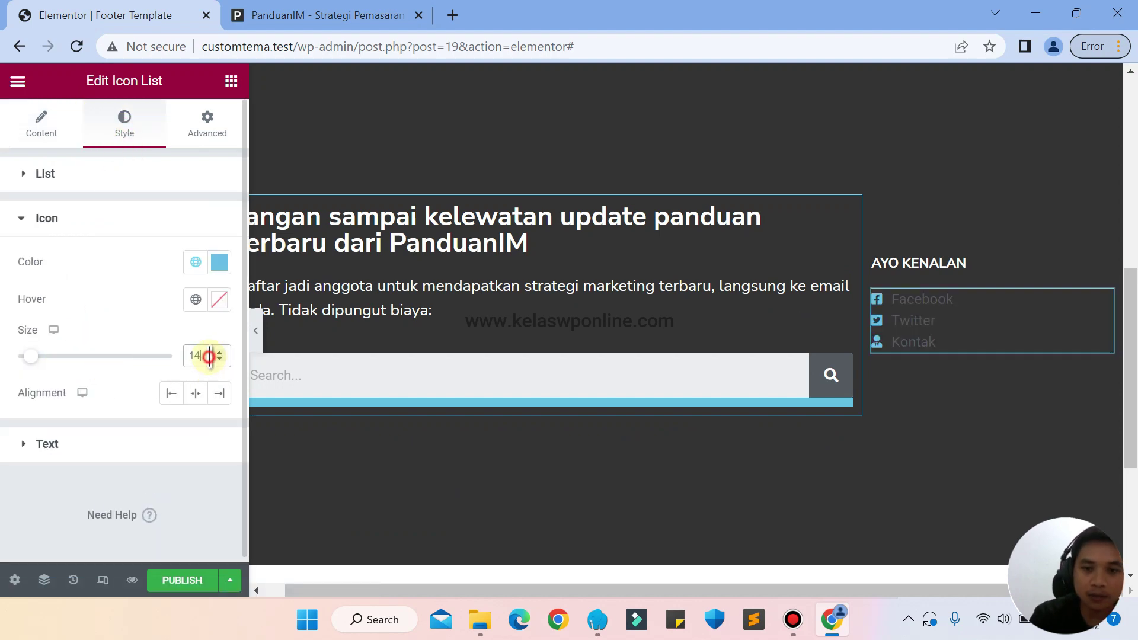
key(Up)
key(Up)
key(Up)
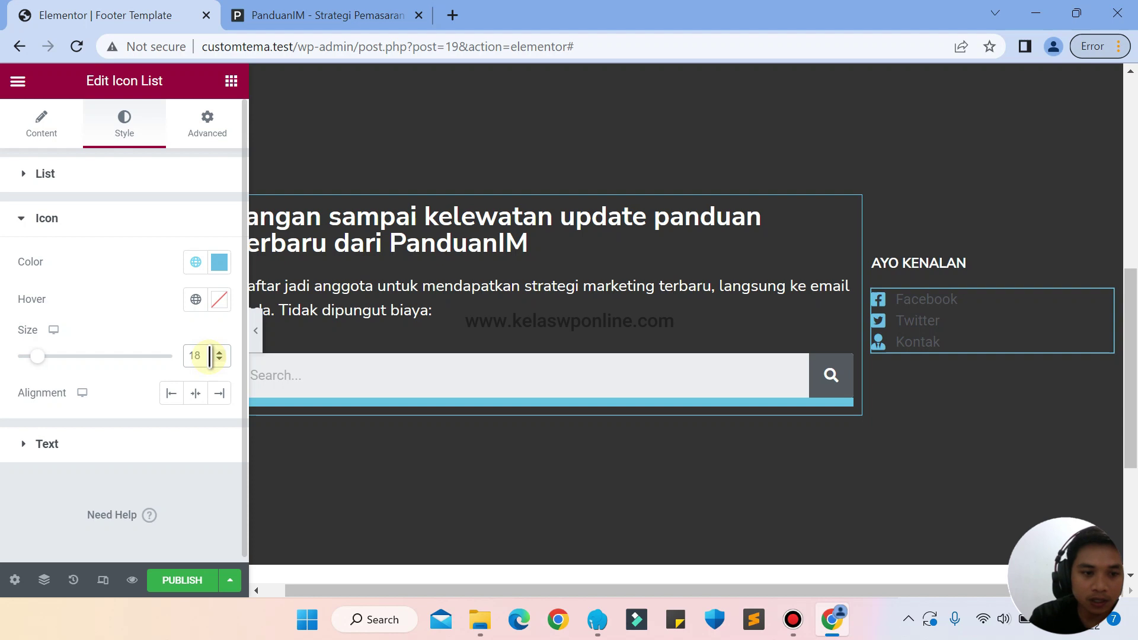
key(Up)
key(Up)
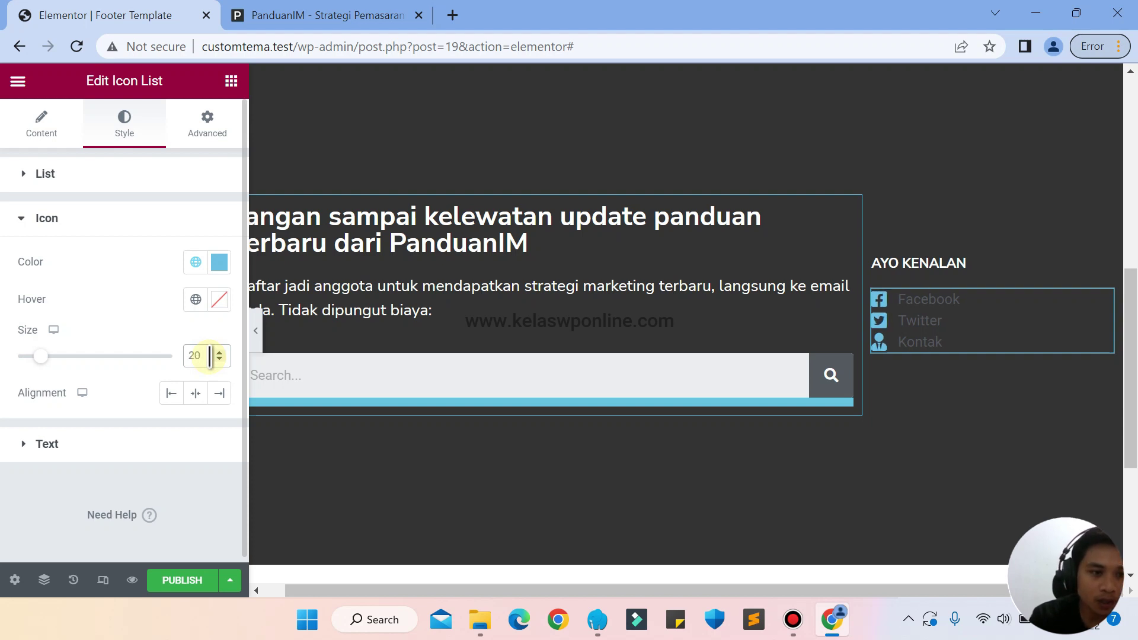
Set the space between the icon list items to 10
click(64, 175)
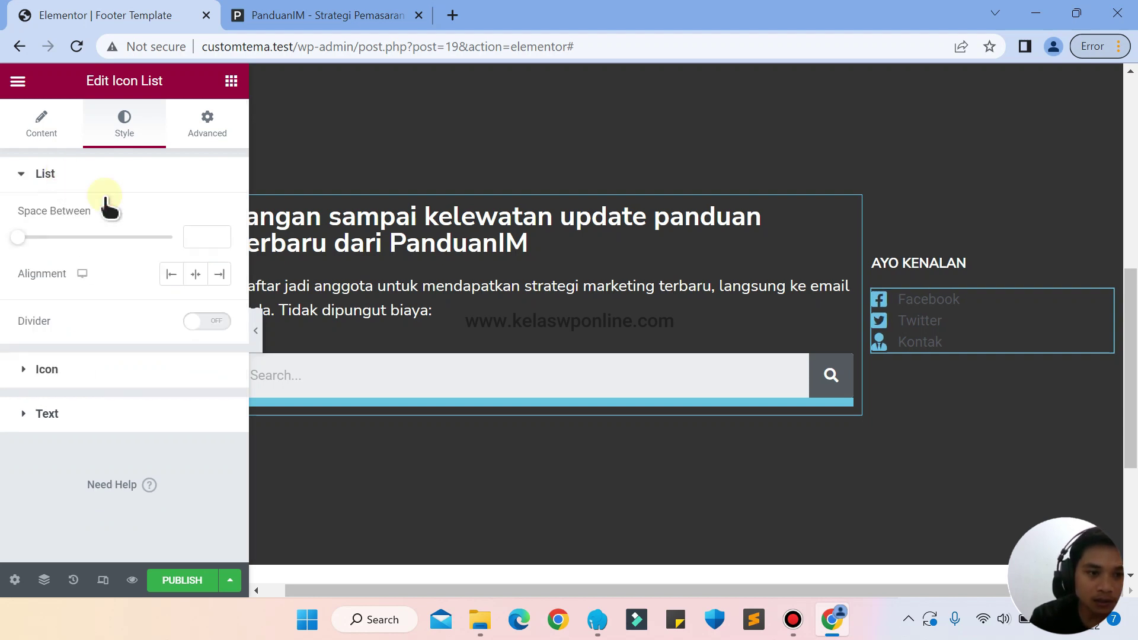
click(194, 233)
key(Up)
key(Up)
key(Up)
key(Up)
key(Up)
key(Up)
key(Up)
key(Up)
key(Up)
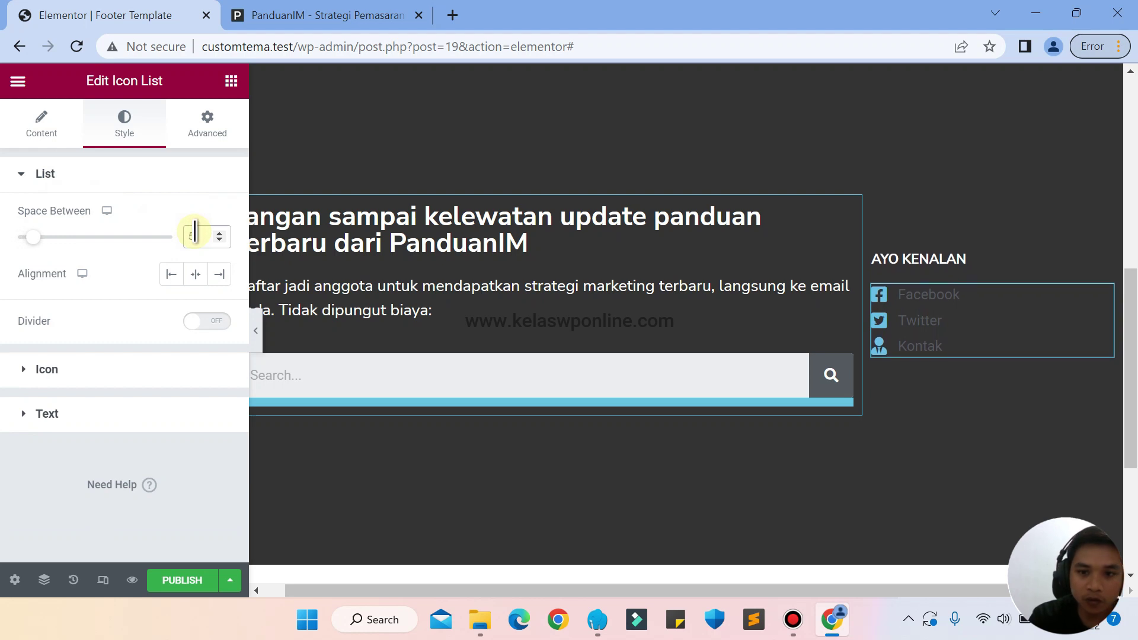
key(Up)
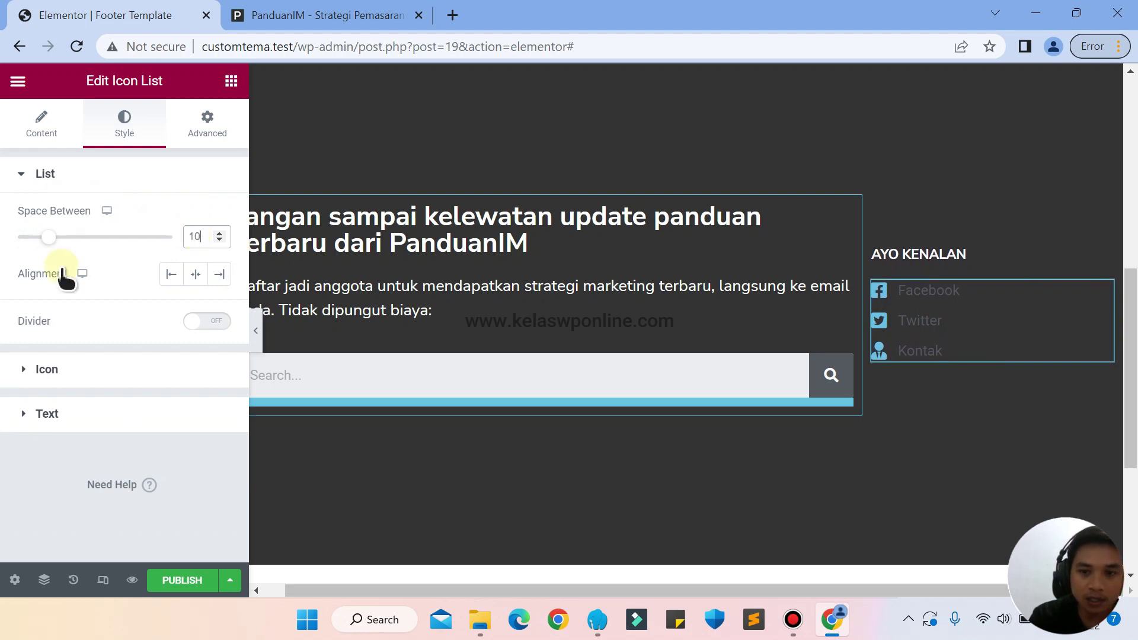
Change the icon list's icon color to white, #FFFFFF
click(47, 380)
click(219, 263)
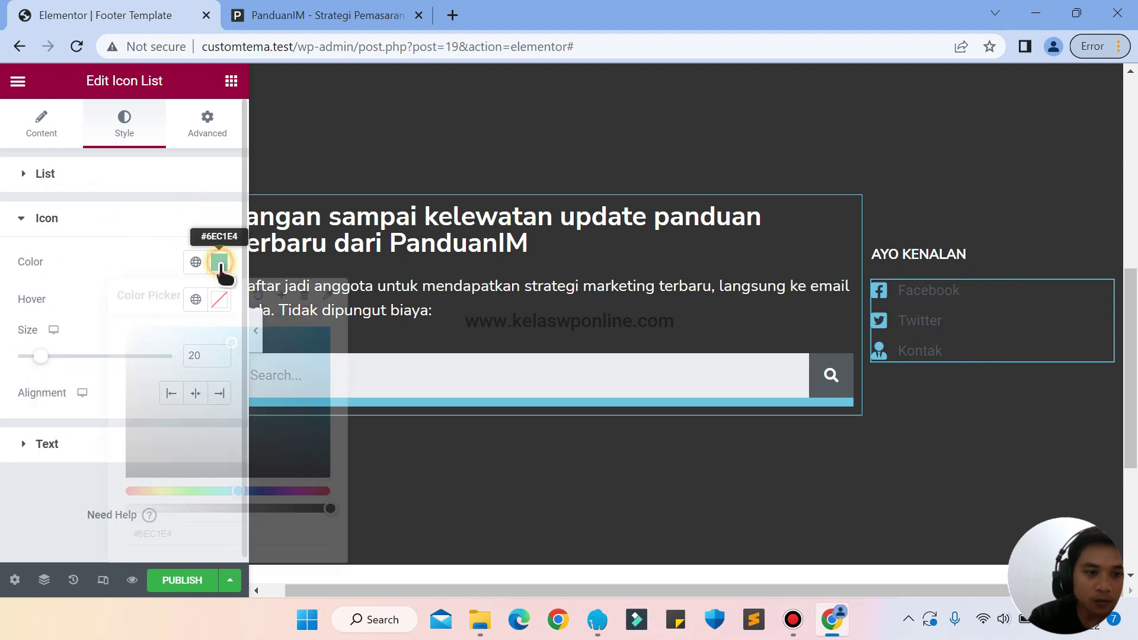
drag(251, 407, 101, 297)
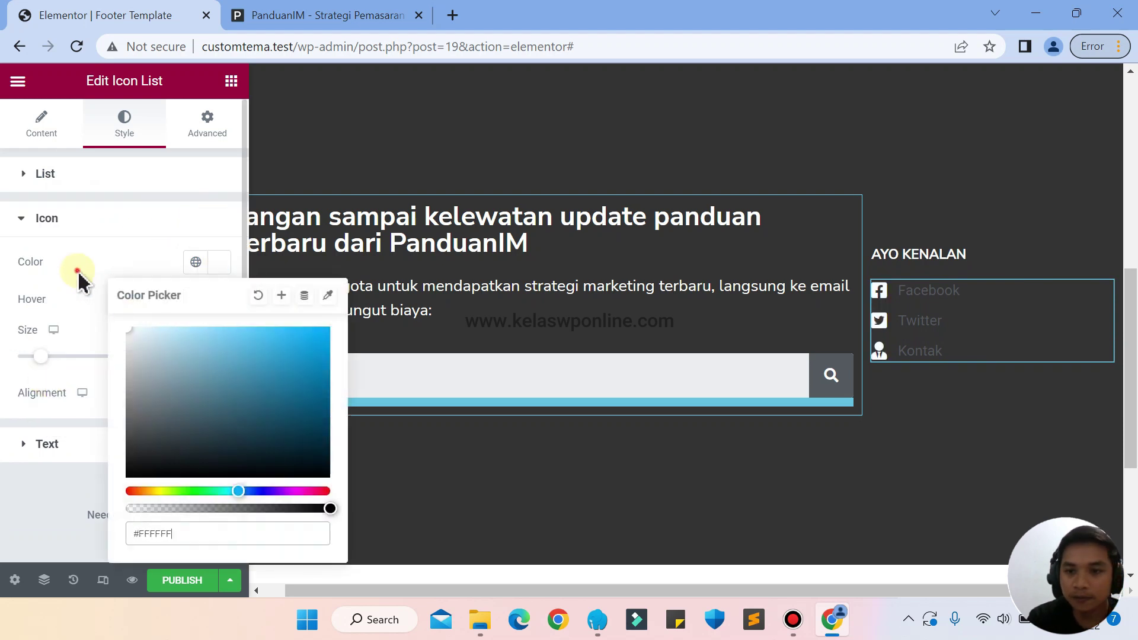
click(79, 279)
Change the icon list's text color to white
click(69, 449)
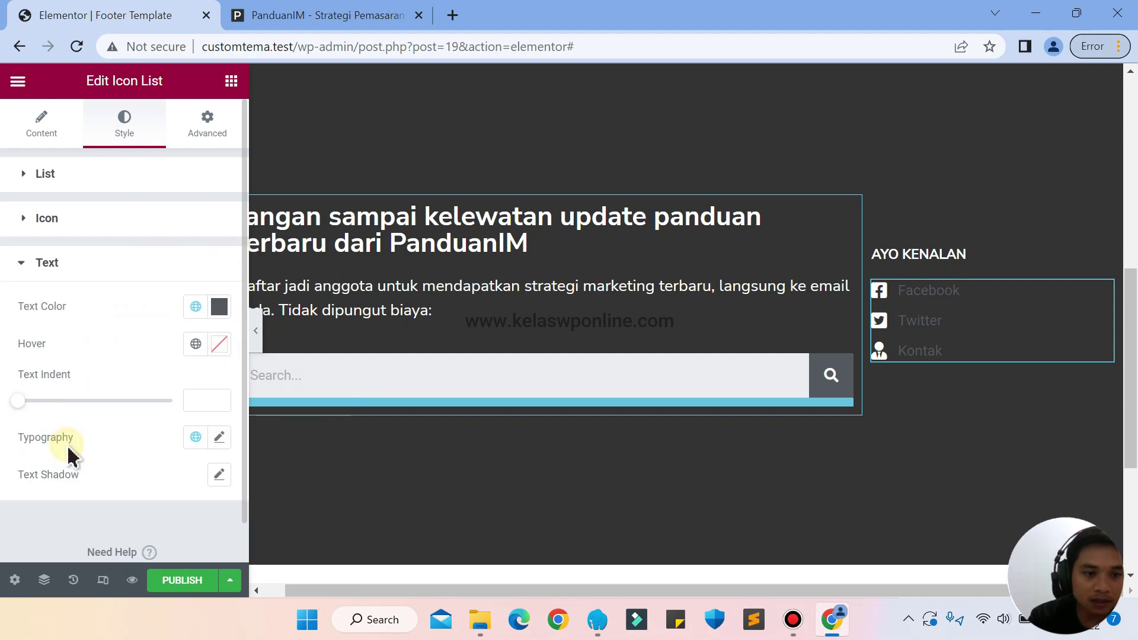
click(221, 308)
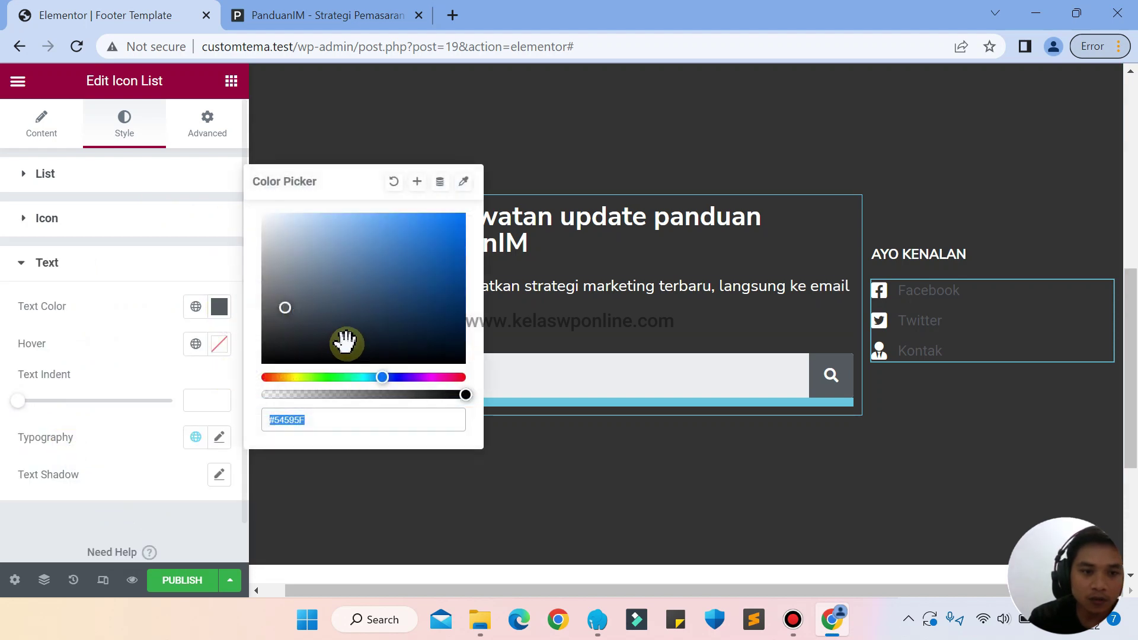
drag(346, 341, 193, 214)
click(130, 293)
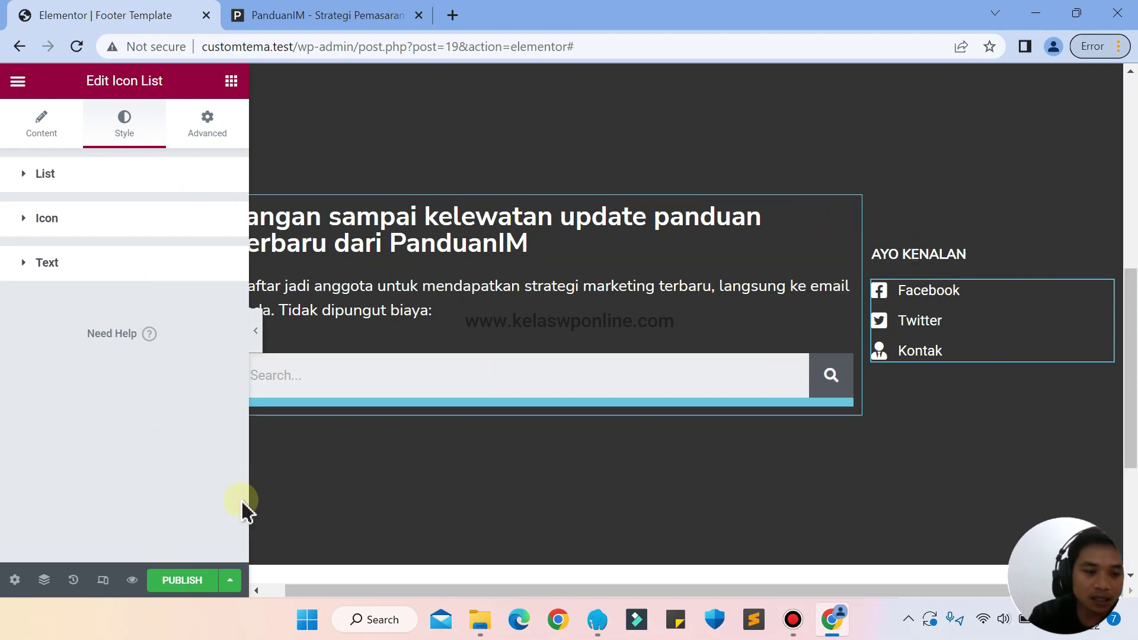
Publish the footer template with a display condition that includes the Entire Site
click(187, 579)
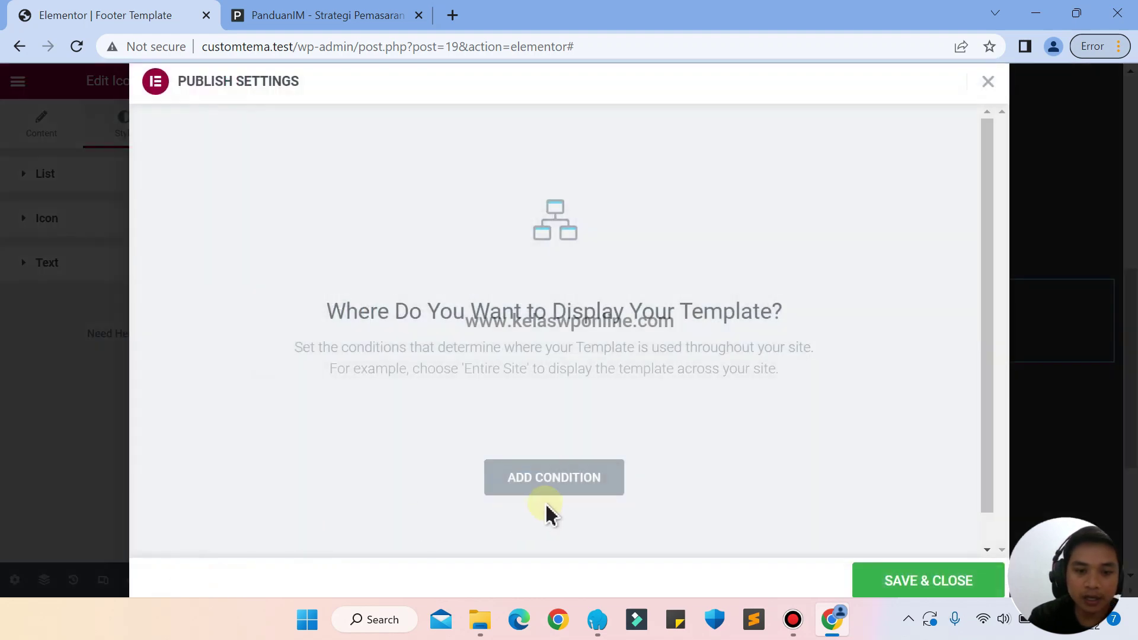
click(518, 483)
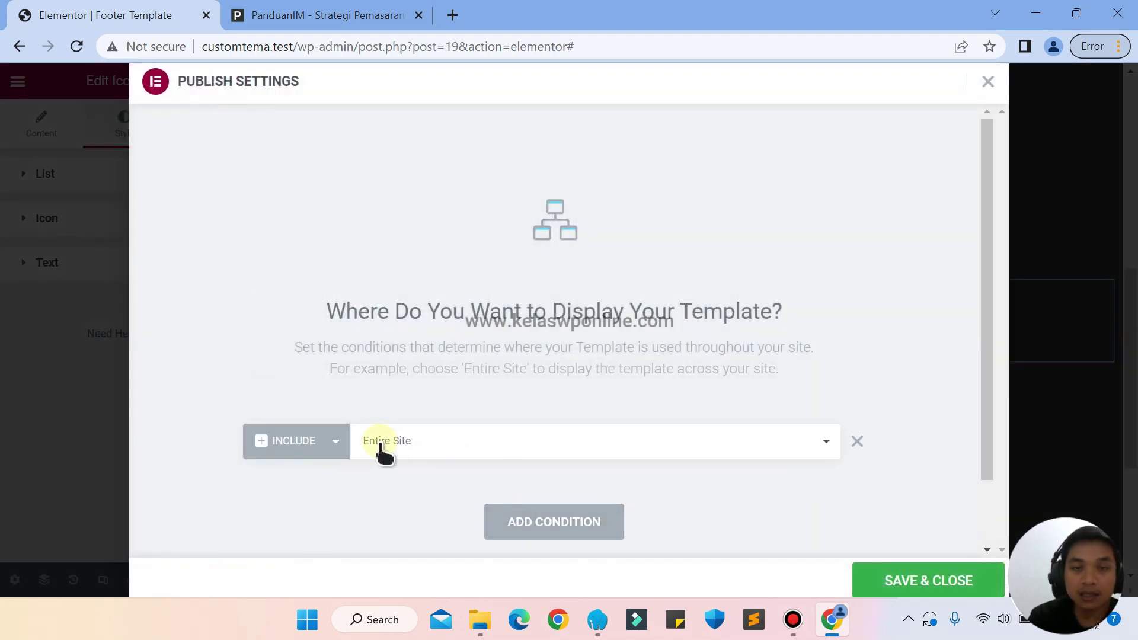
click(933, 582)
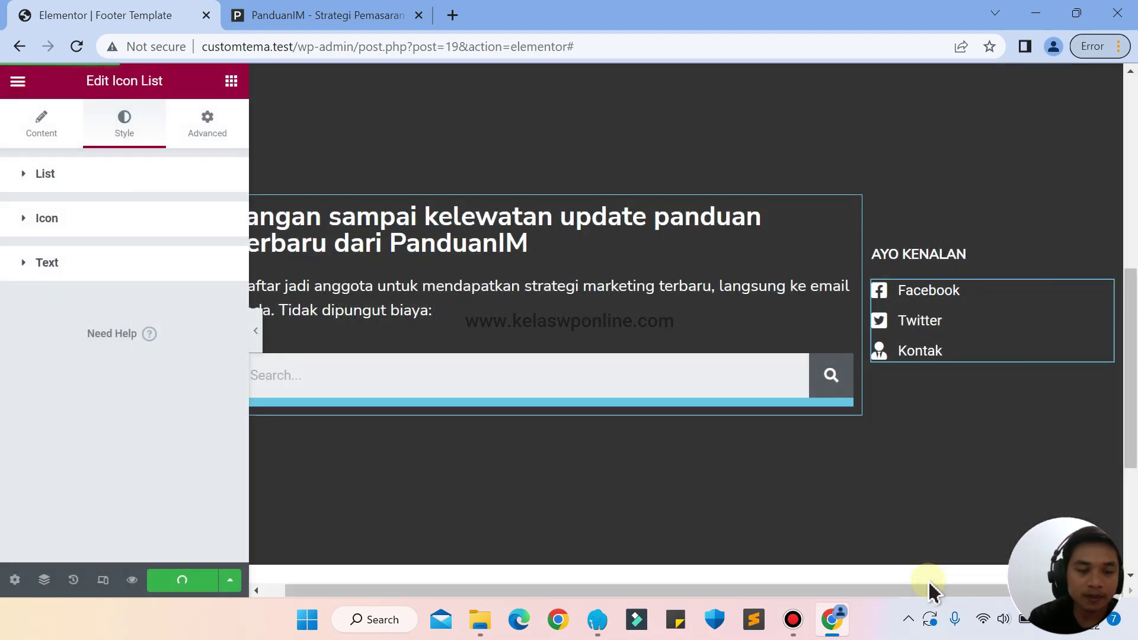
Open the site's home page, customtema.test, in a new browser tab to examine the published footer
drag(293, 46, 97, 45)
key(ctrl+c)
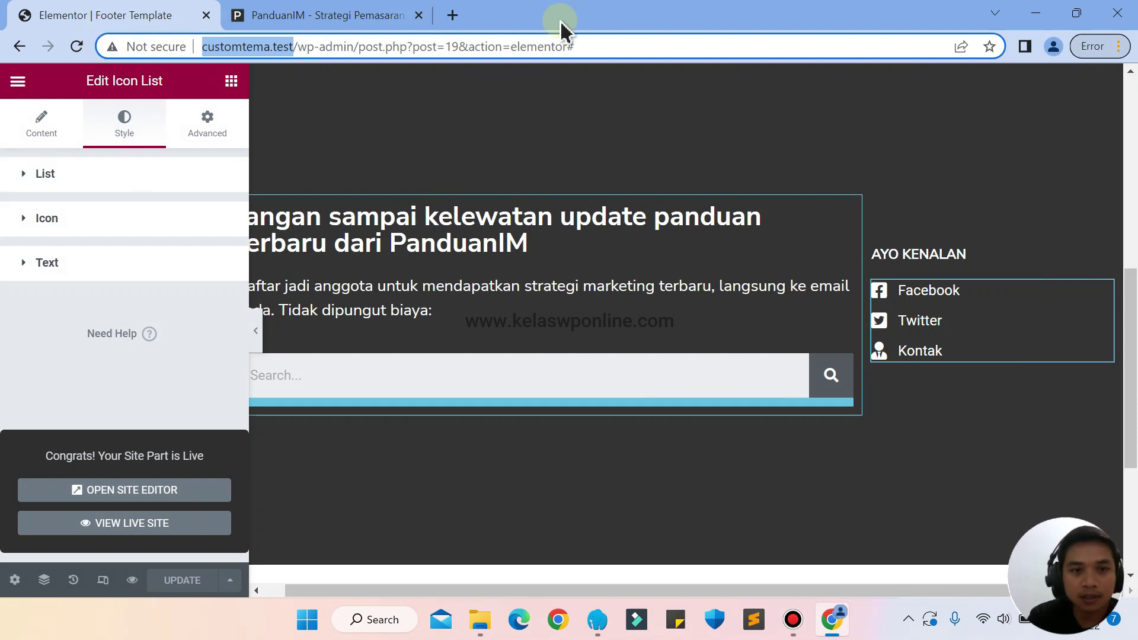
click(451, 18)
click(435, 37)
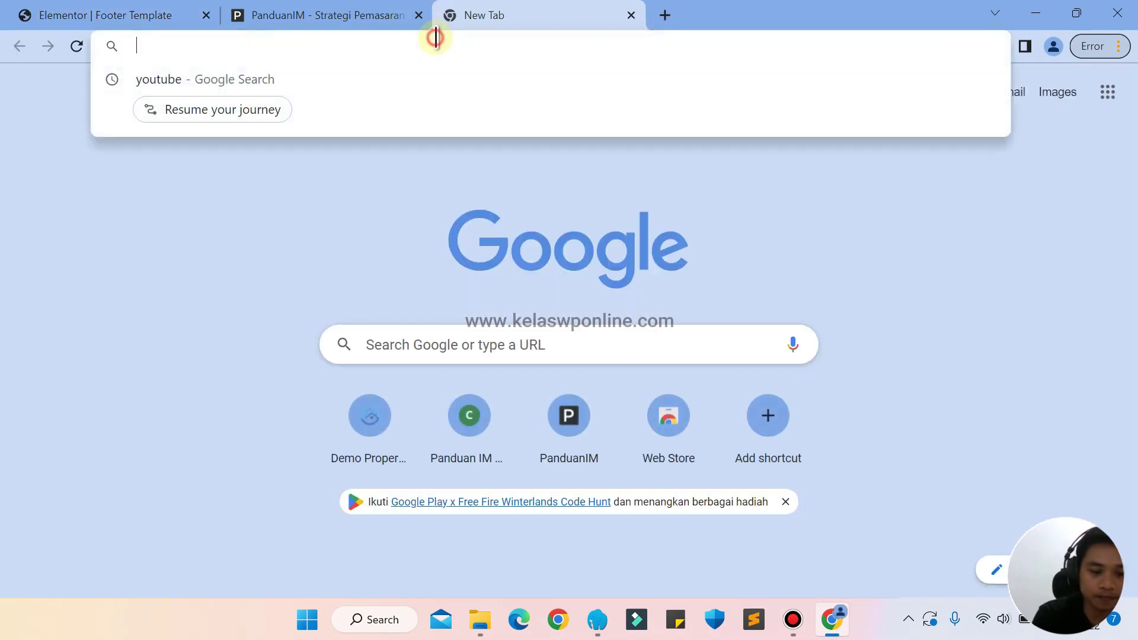
key(ctrl+v)
key(Return)
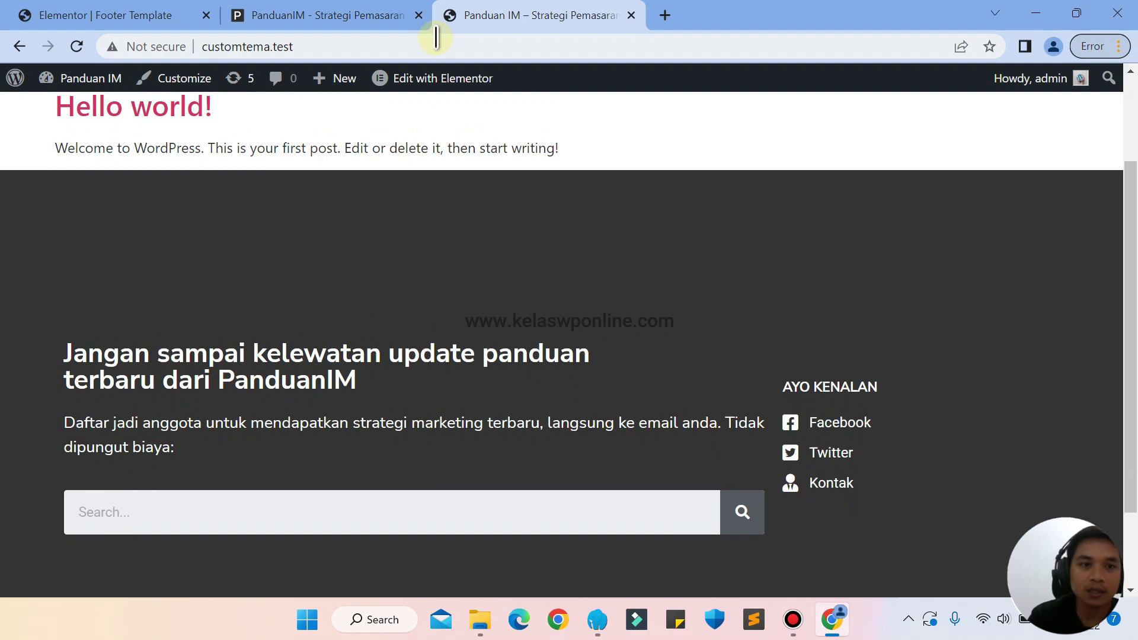
Check the reference footer's form and add an Inner Section between the footer paragraph and the search form
click(357, 15)
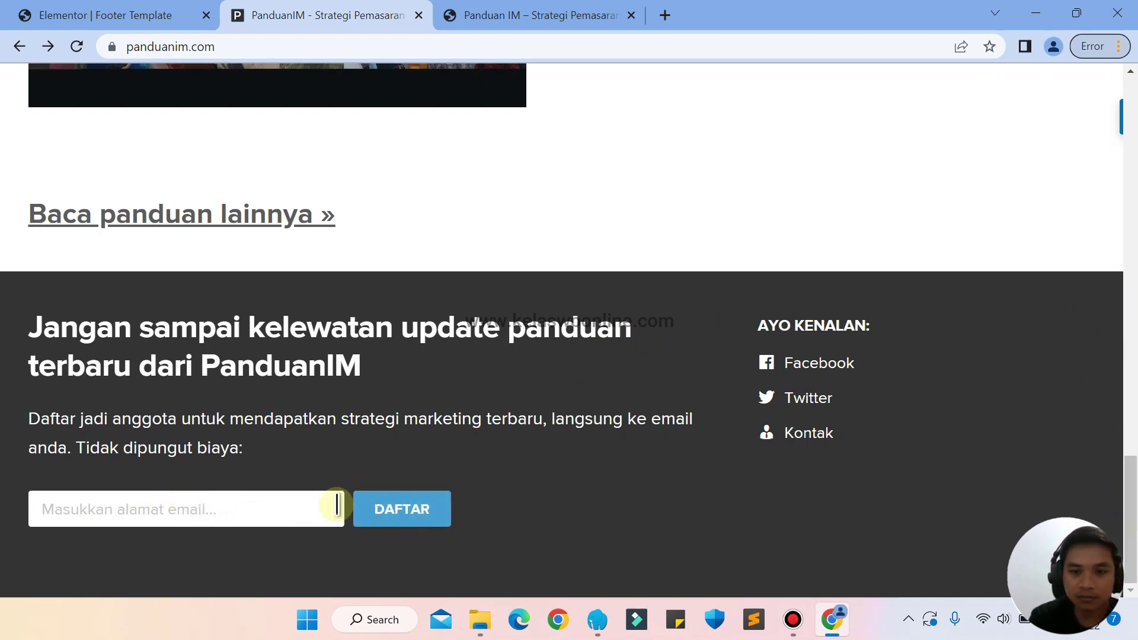
click(98, 10)
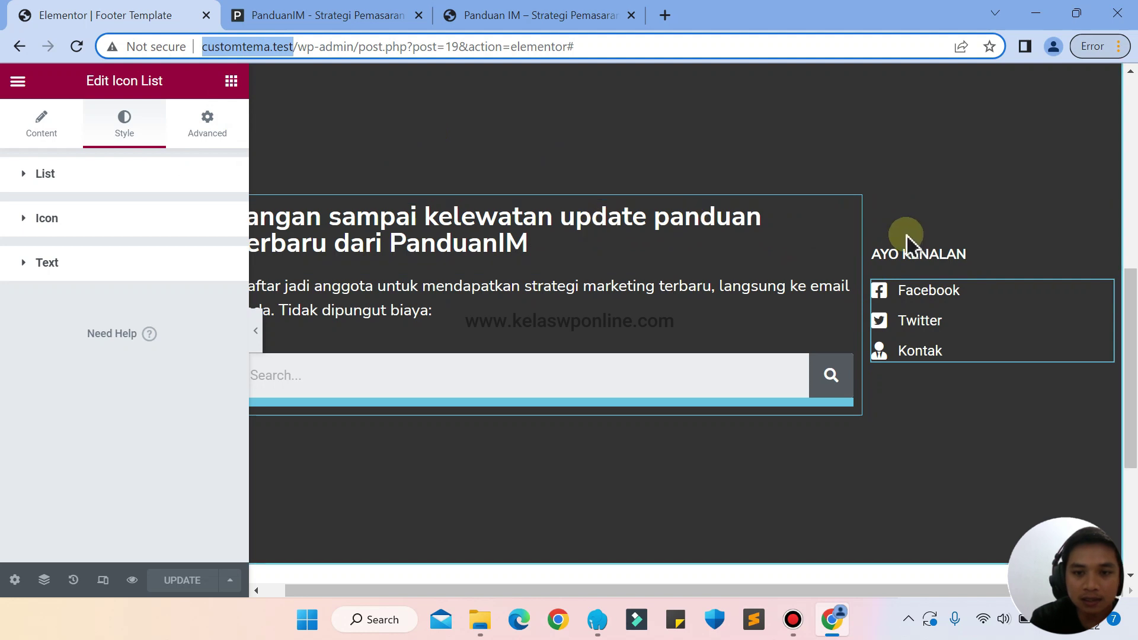
click(232, 83)
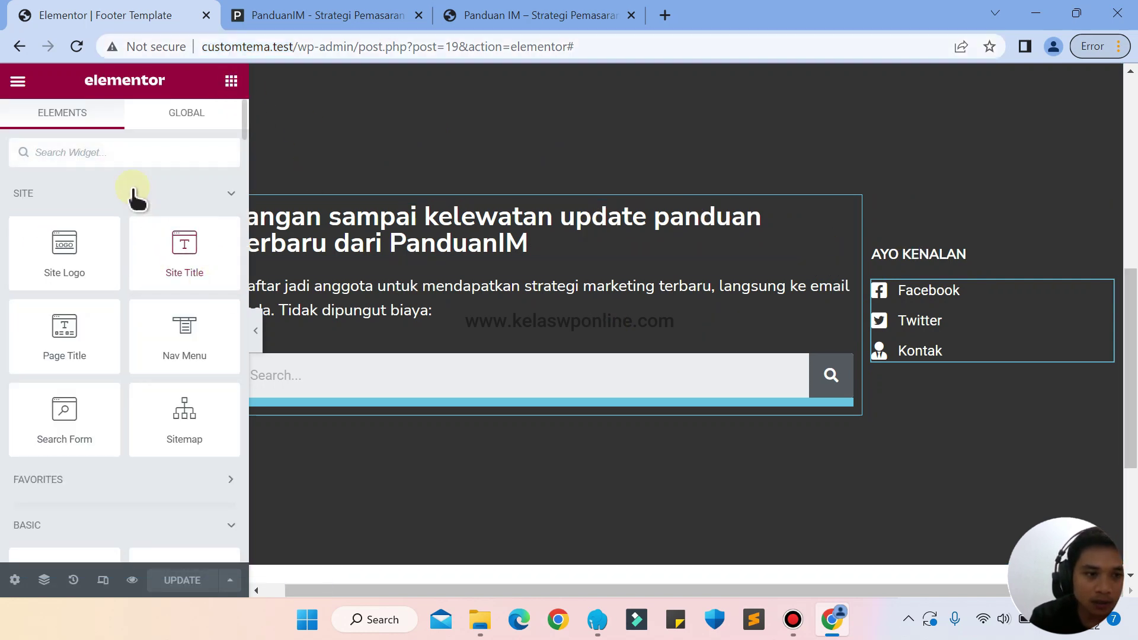
click(104, 152)
text(inner)
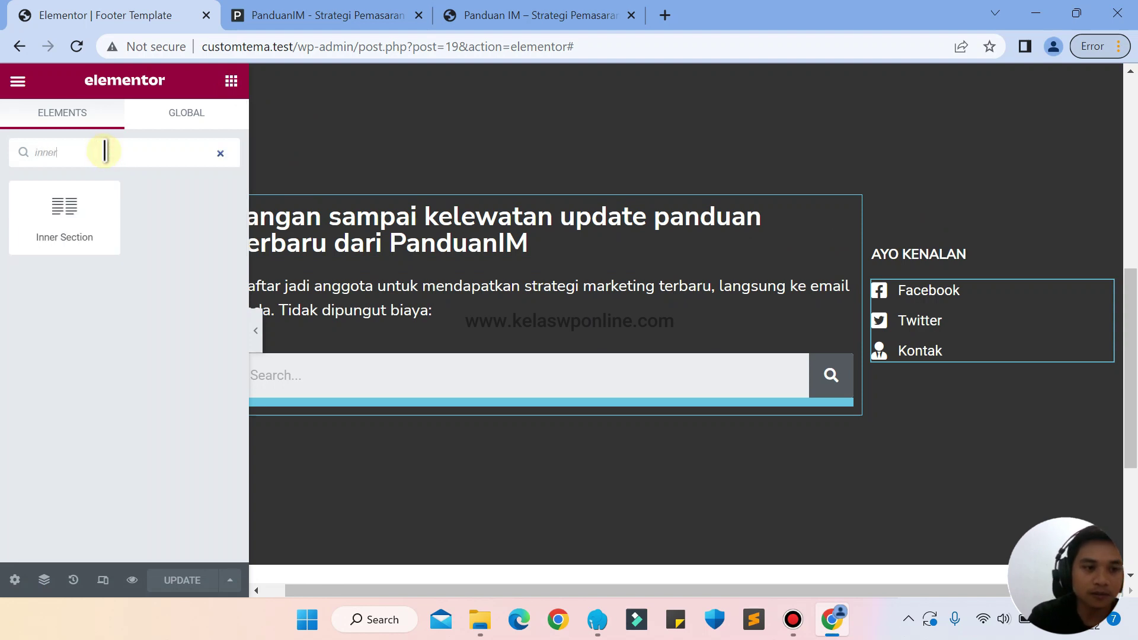
drag(50, 224, 470, 358)
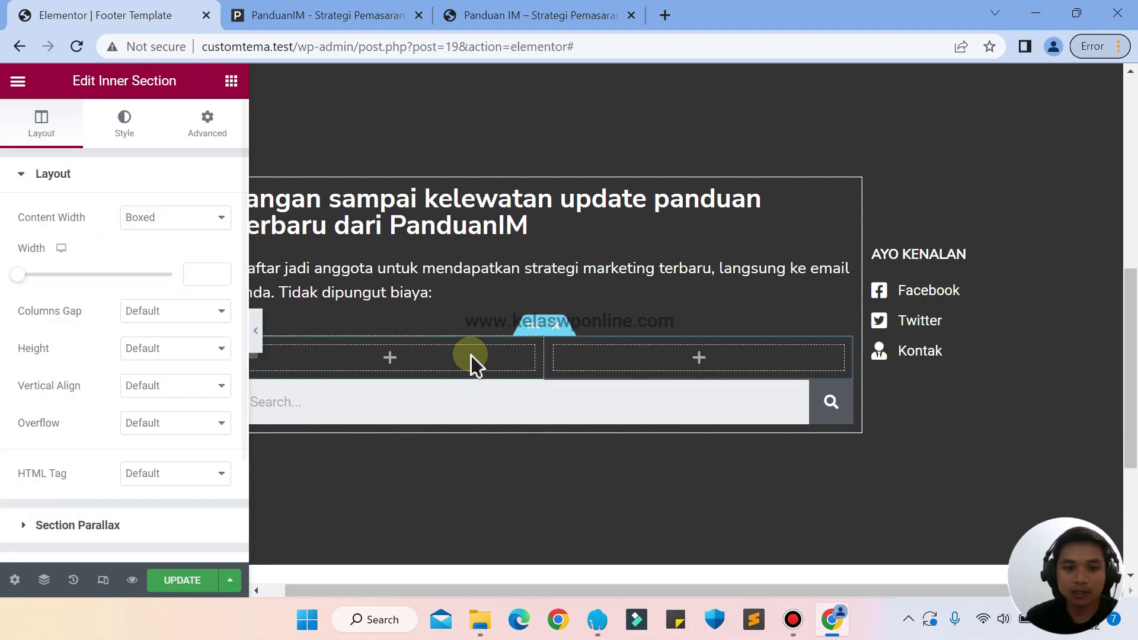
Copy the footer heading and paragraph into the first column of the inner section
right_click(487, 208)
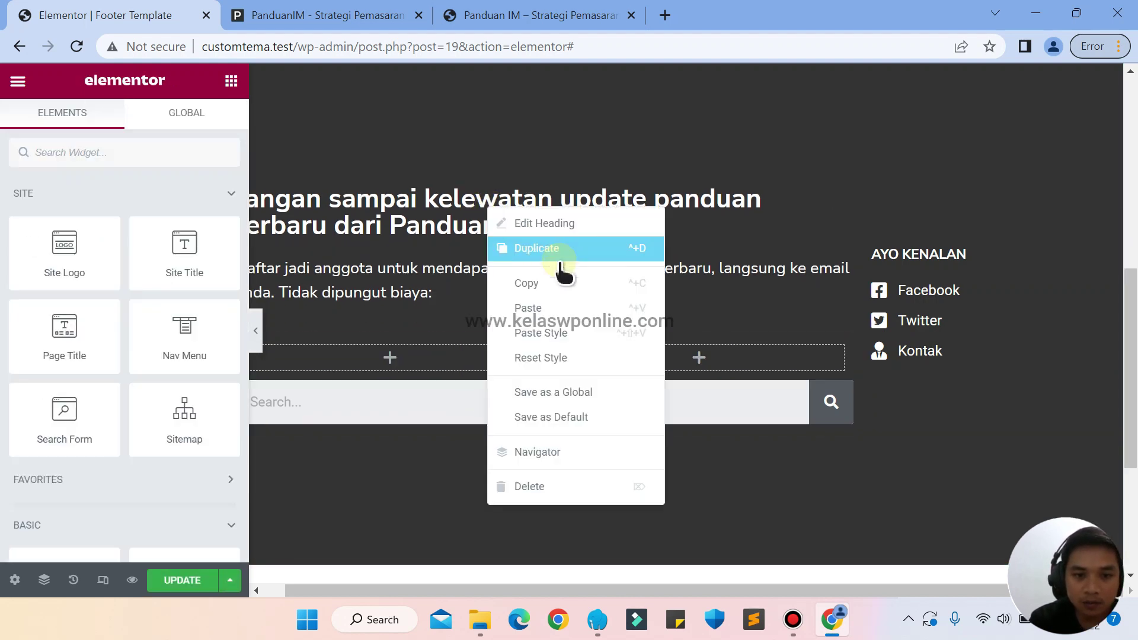
click(551, 283)
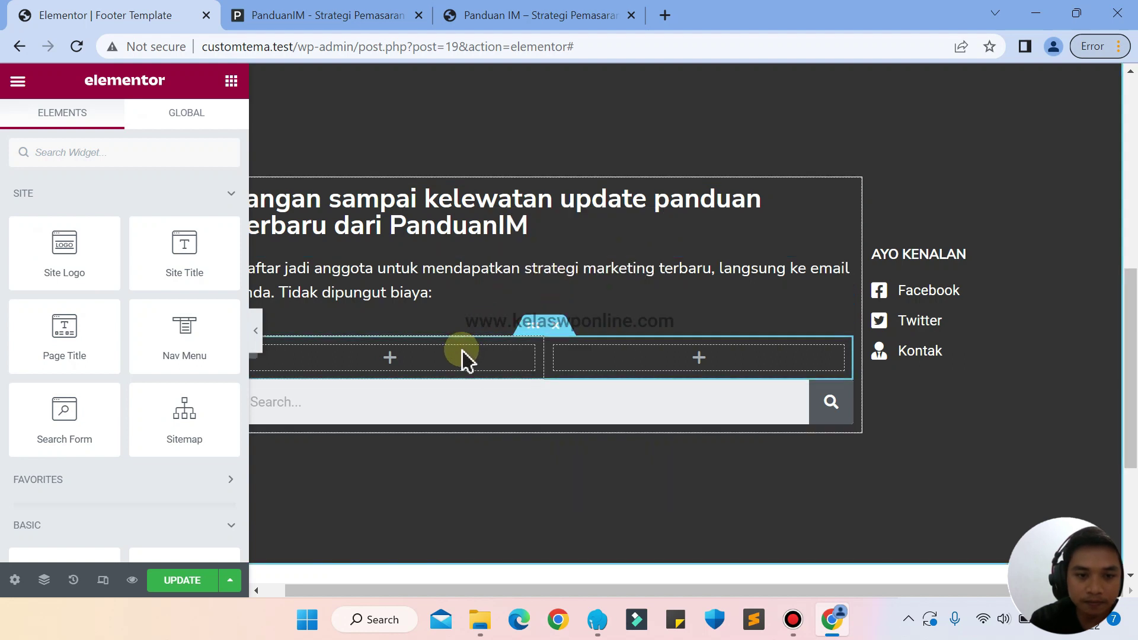
right_click(461, 349)
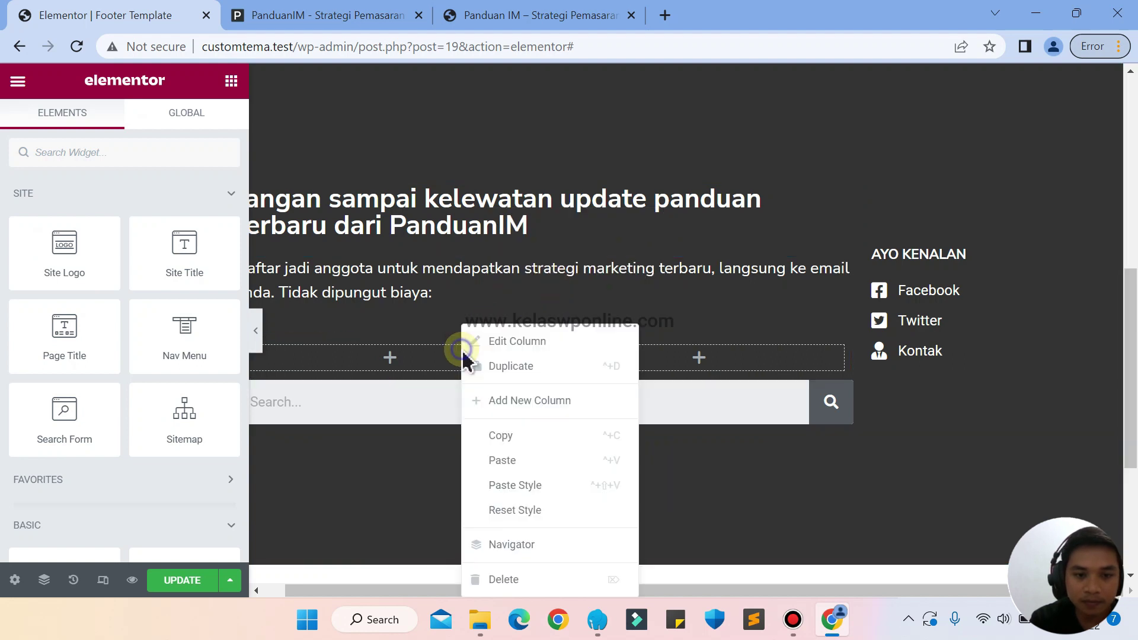
click(496, 461)
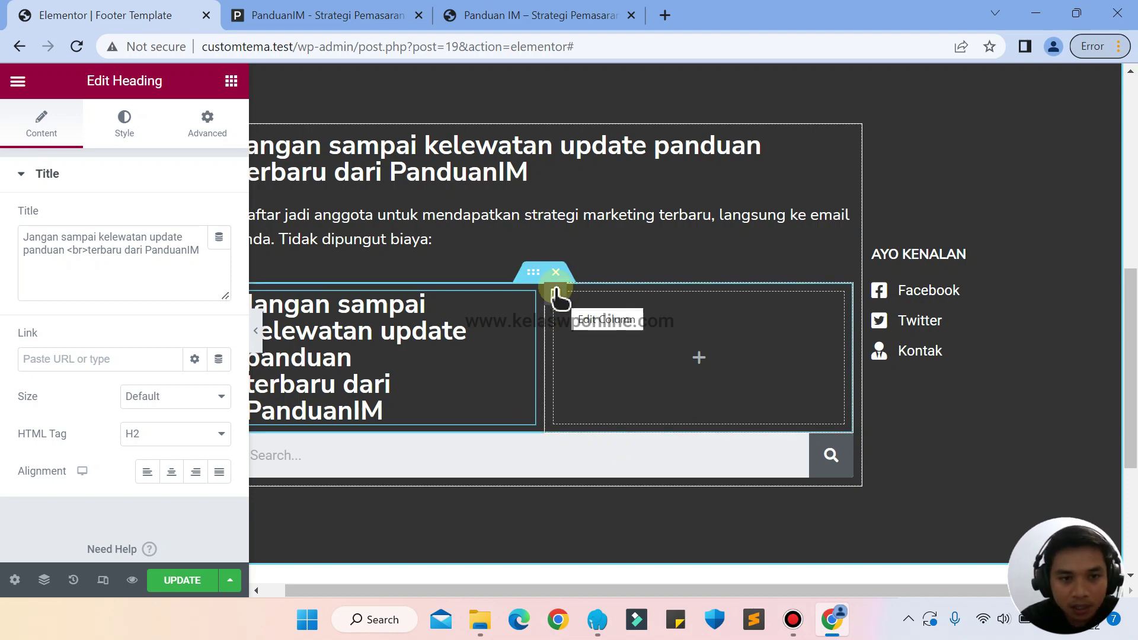
right_click(429, 218)
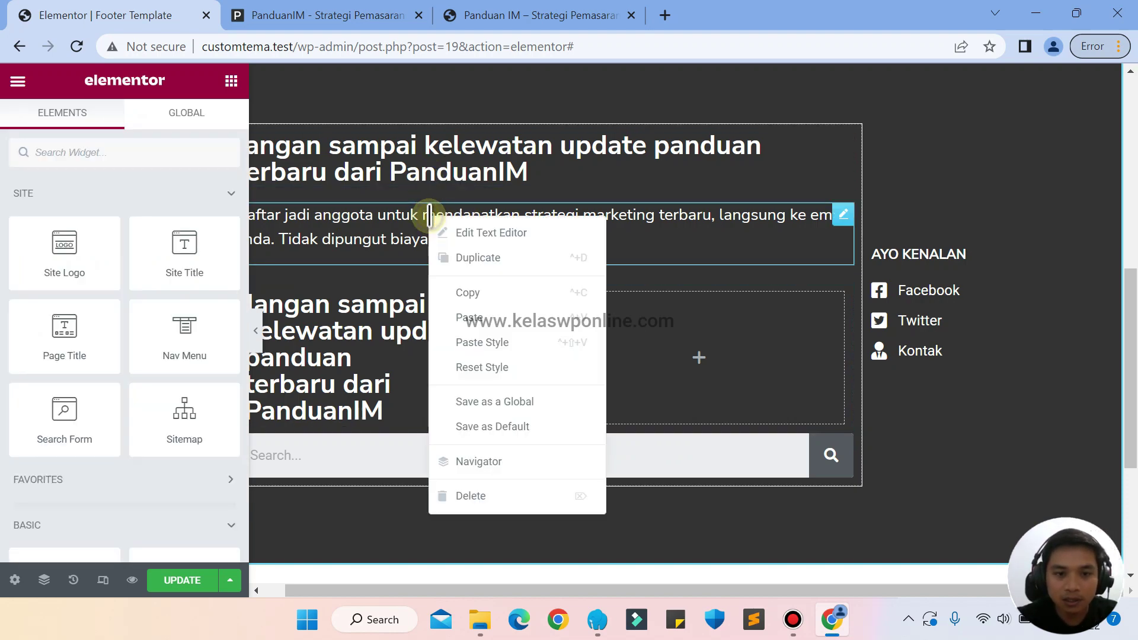
click(475, 292)
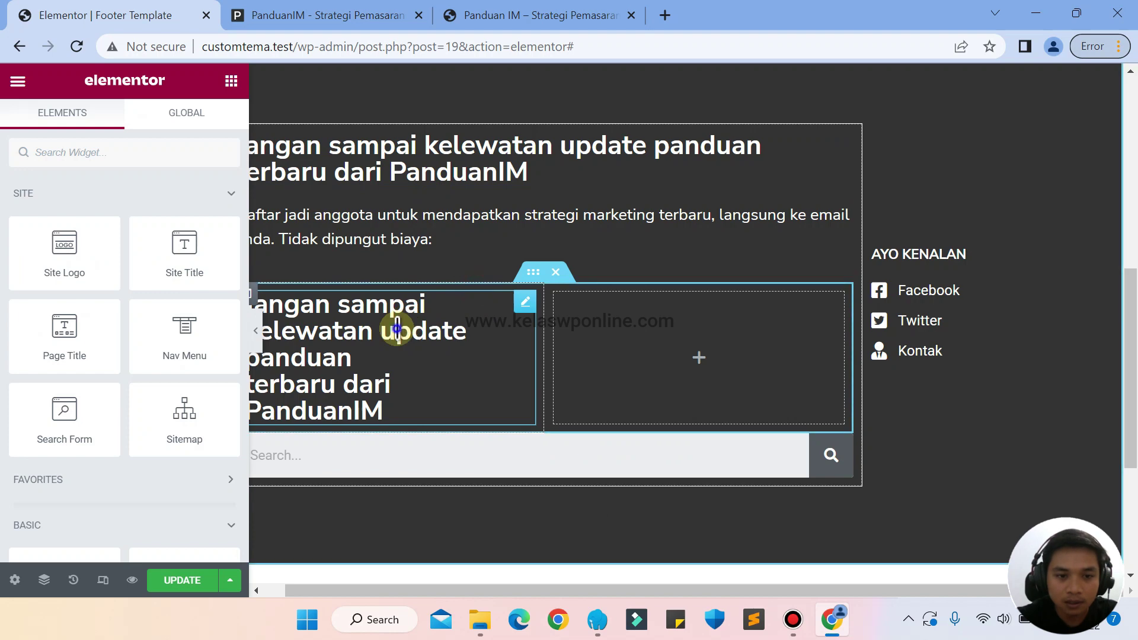
right_click(396, 329)
click(462, 400)
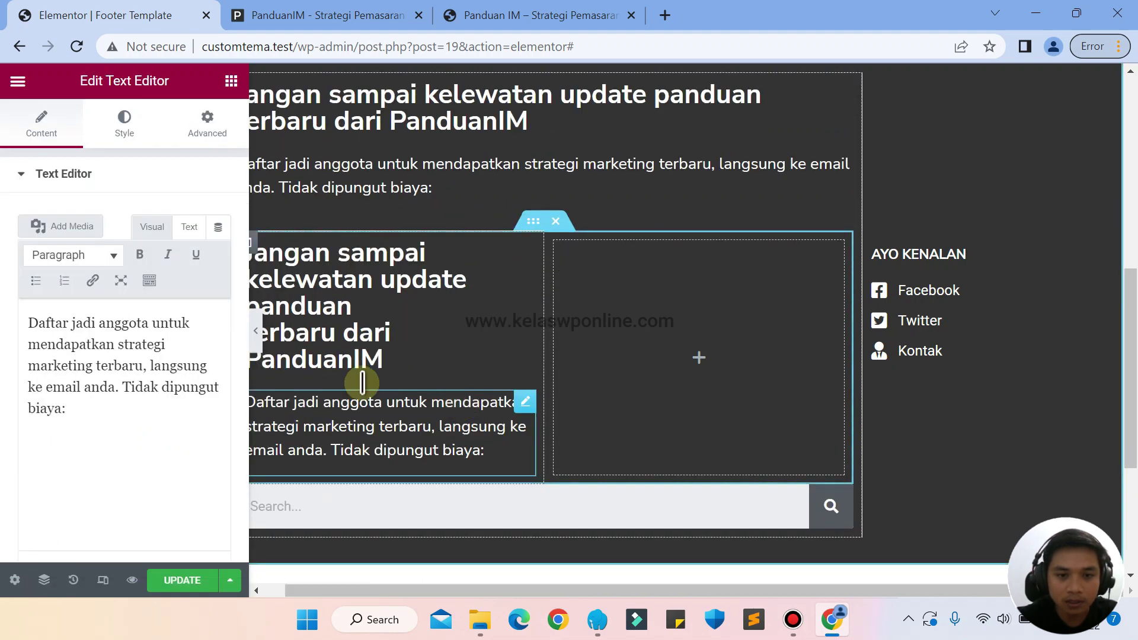
Delete the original heading, paragraph and search form outside the inner section
right_click(546, 106)
click(577, 381)
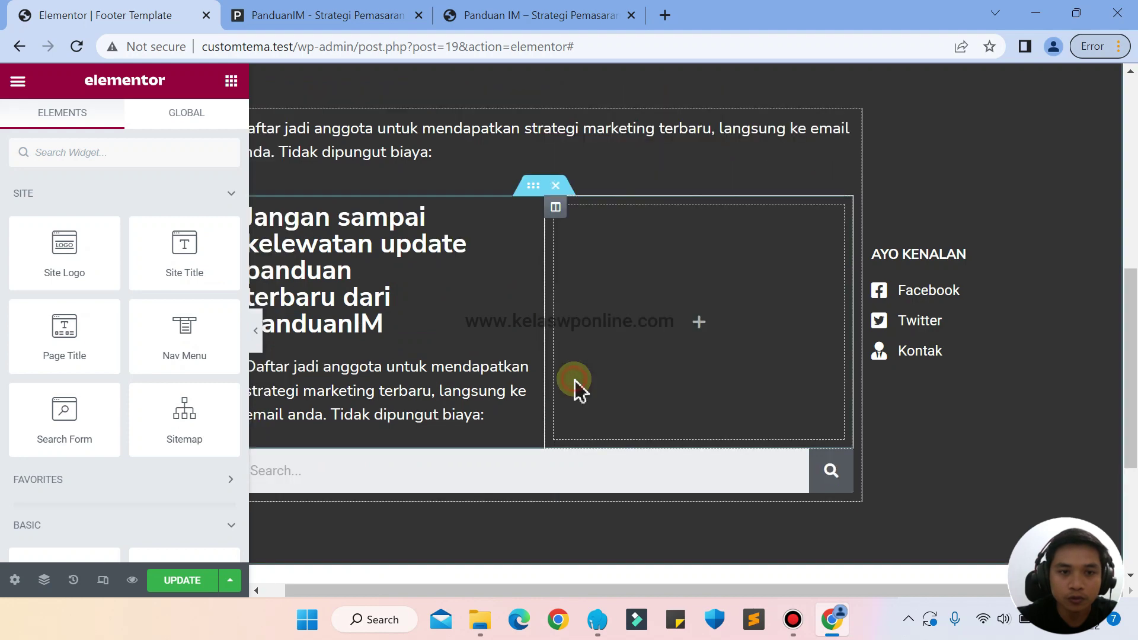
right_click(461, 148)
click(493, 418)
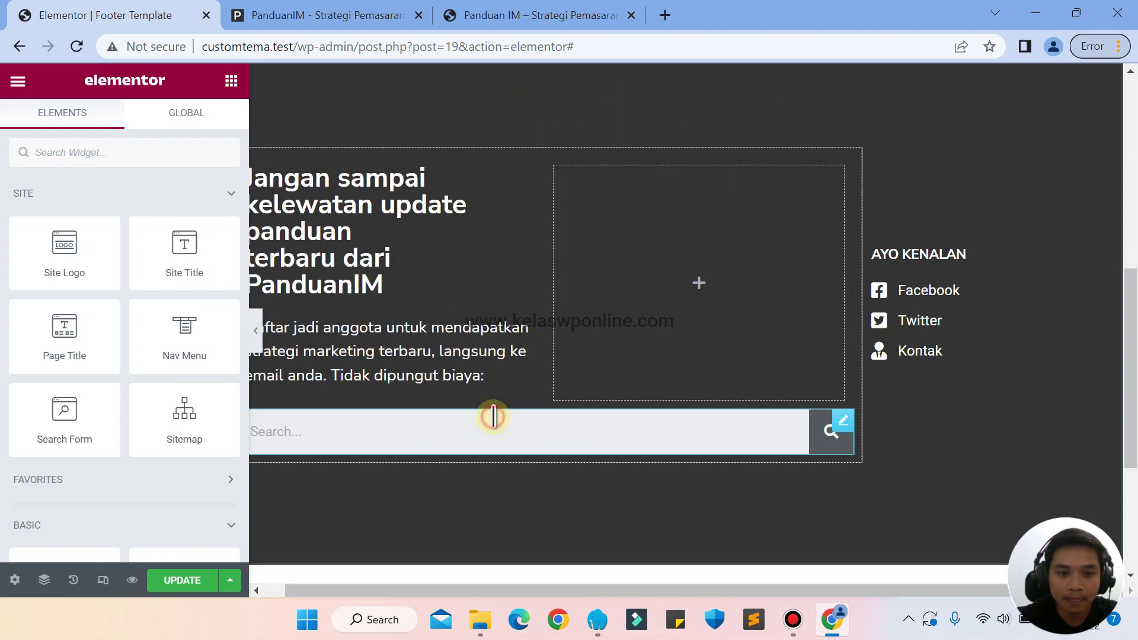
right_click(838, 431)
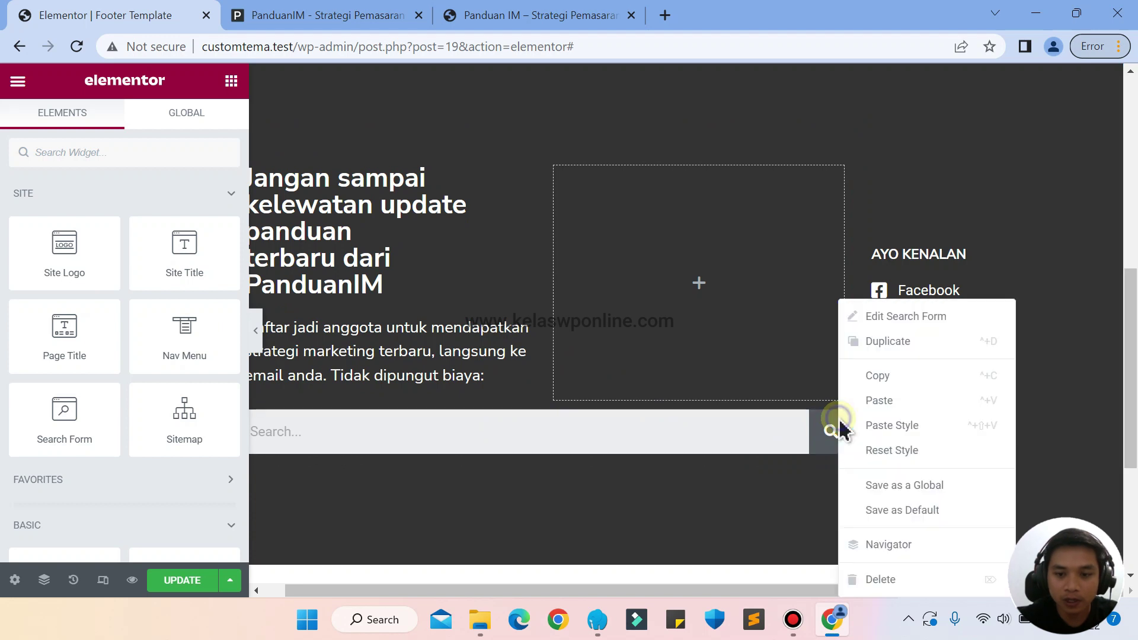
click(883, 581)
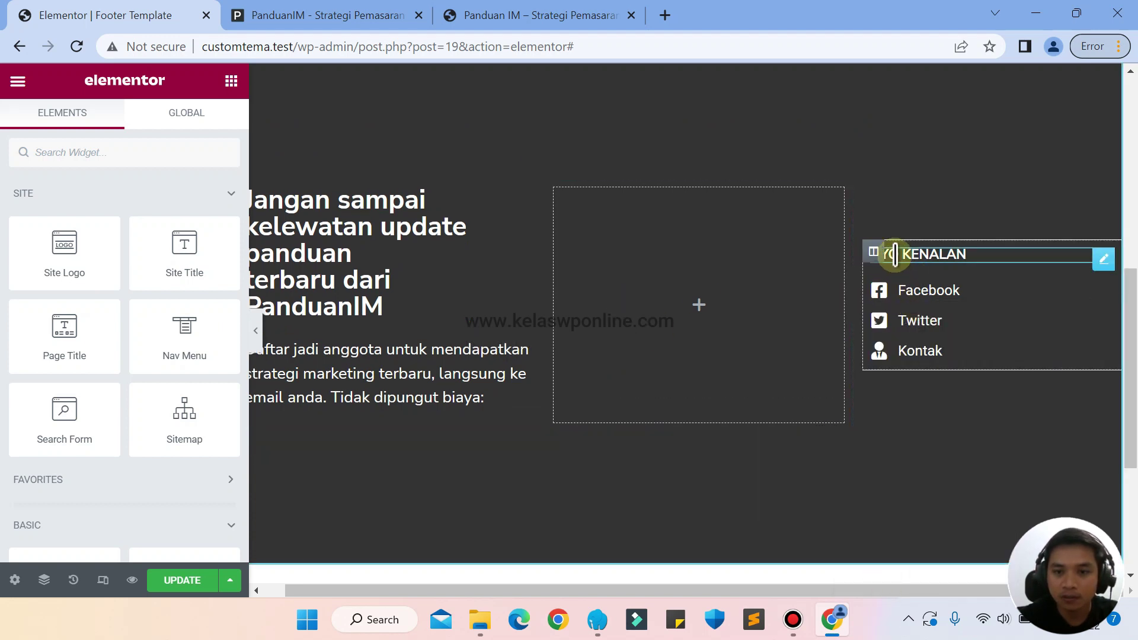
Copy the AYO KENALAN heading and its icon list into the empty second column of the inner section
right_click(928, 255)
click(958, 329)
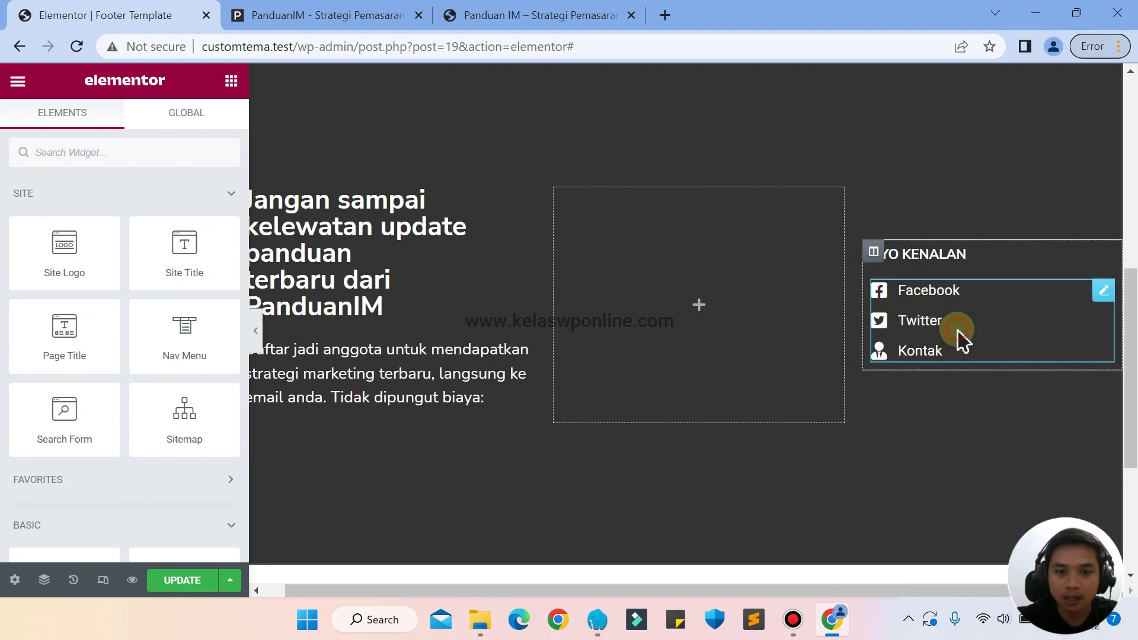
right_click(670, 253)
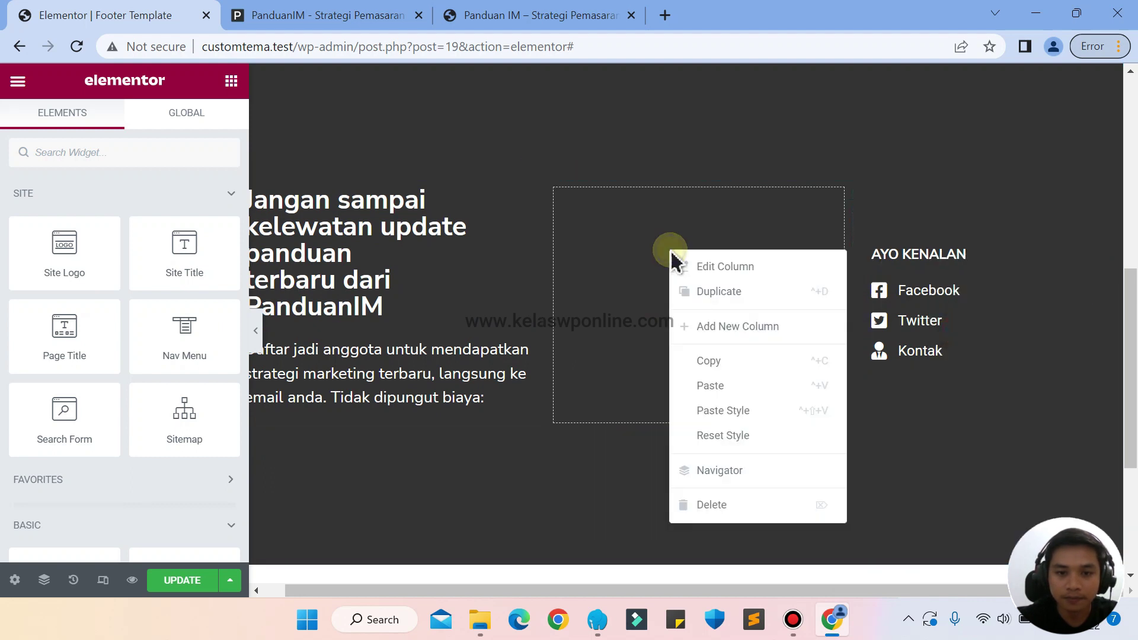
click(700, 385)
right_click(990, 355)
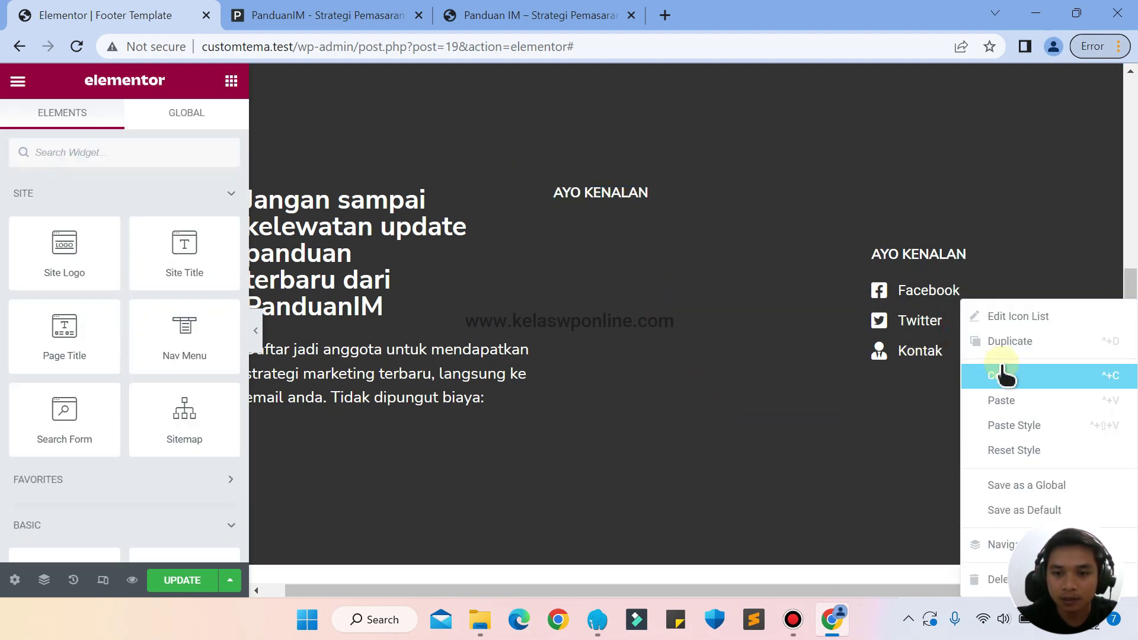
click(1002, 375)
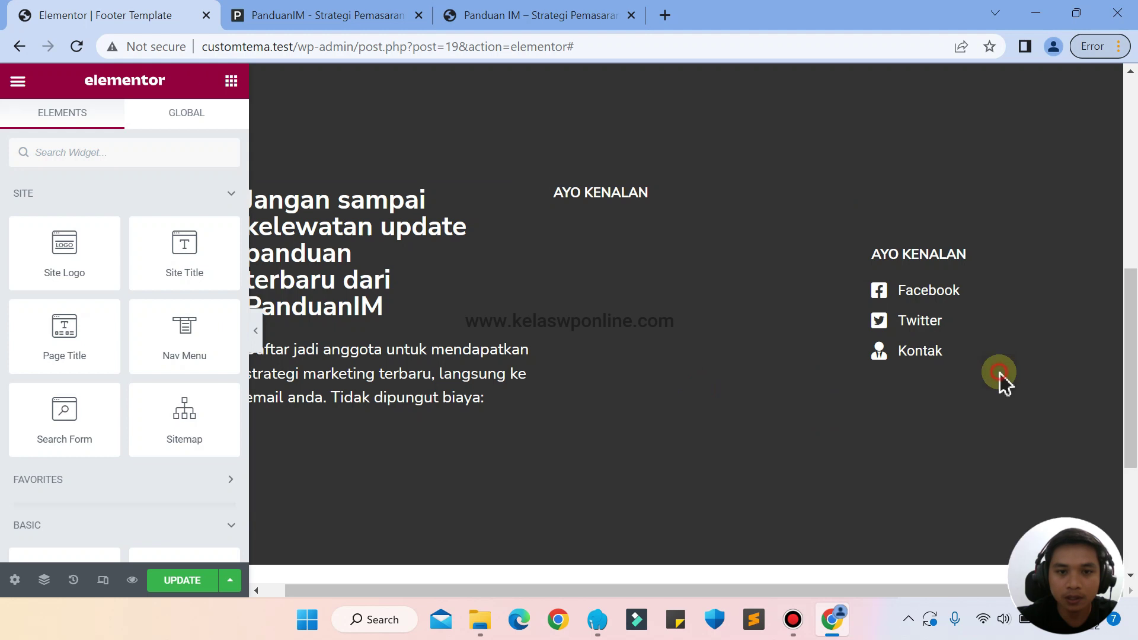
right_click(695, 196)
click(741, 294)
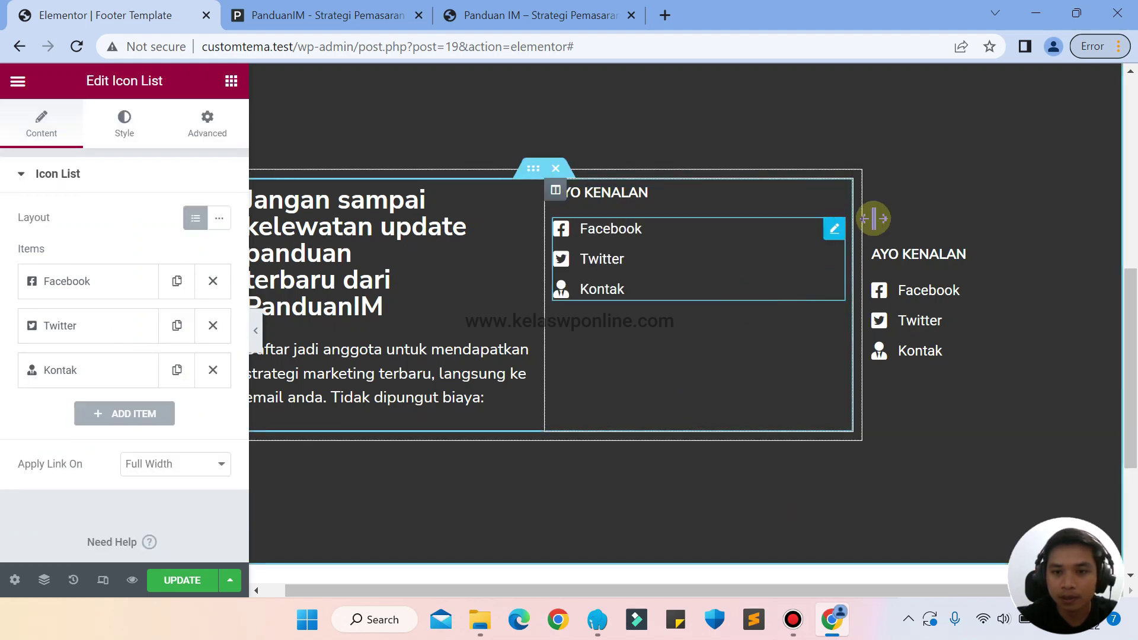
Delete the outer column holding the original AYO KENALAN list and widen the inner section's heading column
right_click(874, 248)
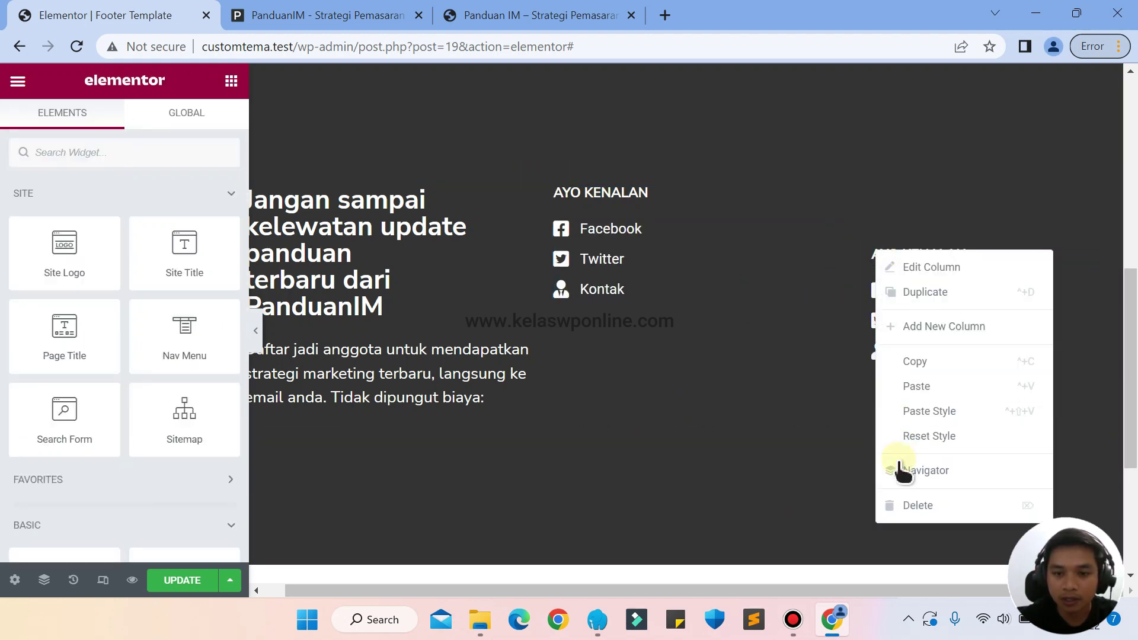
click(906, 505)
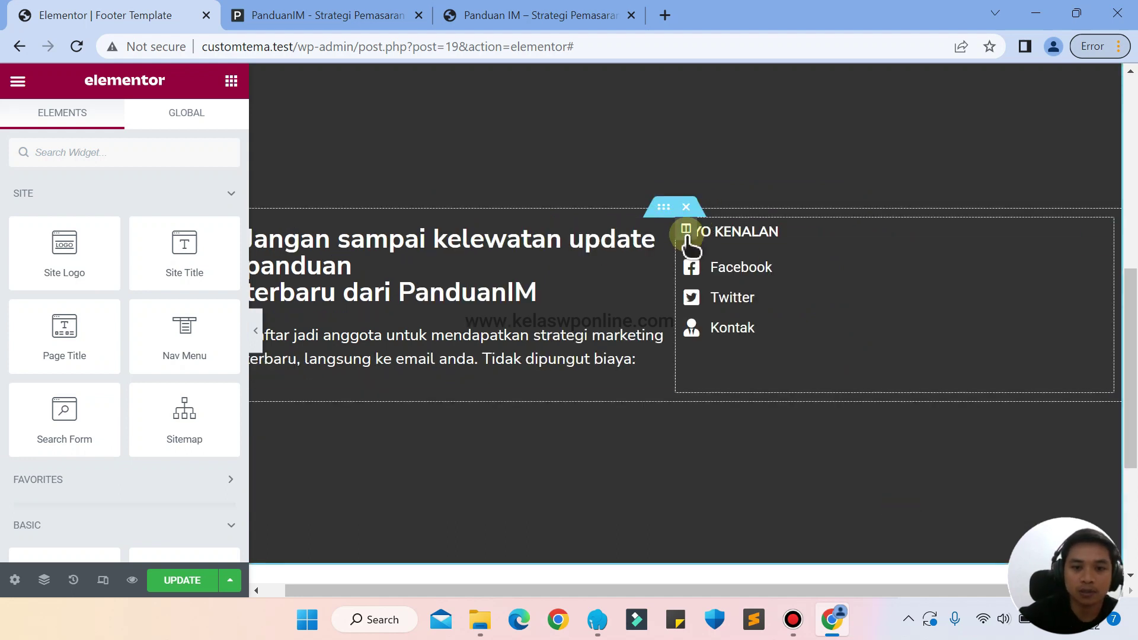
drag(676, 271, 876, 307)
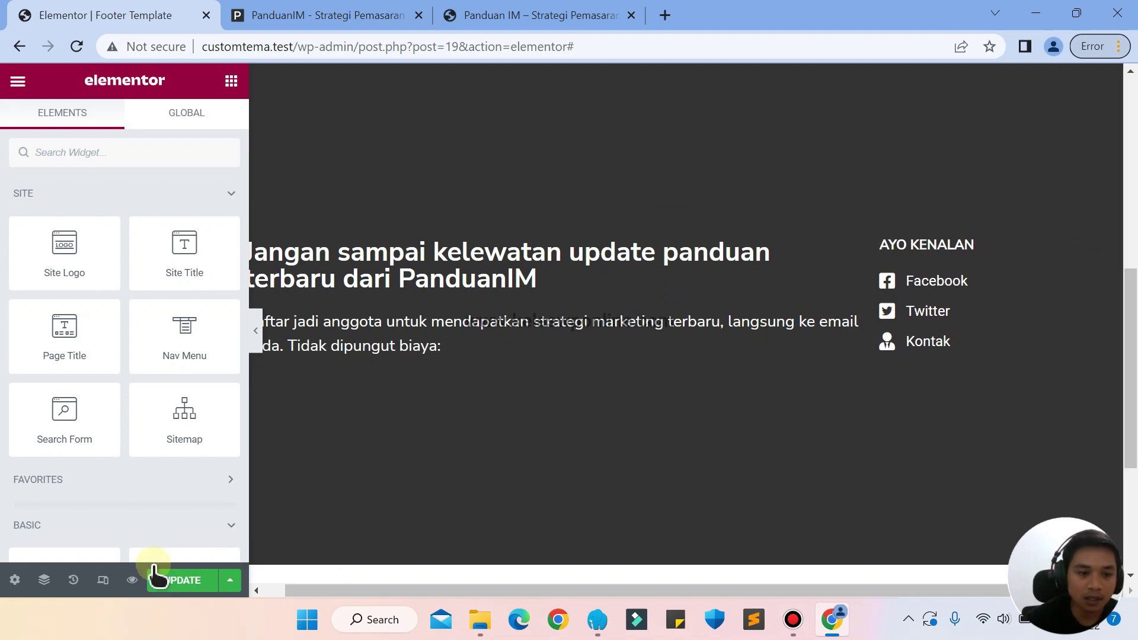
Update the footer template and reload the site's home page to check the footer layout
click(168, 588)
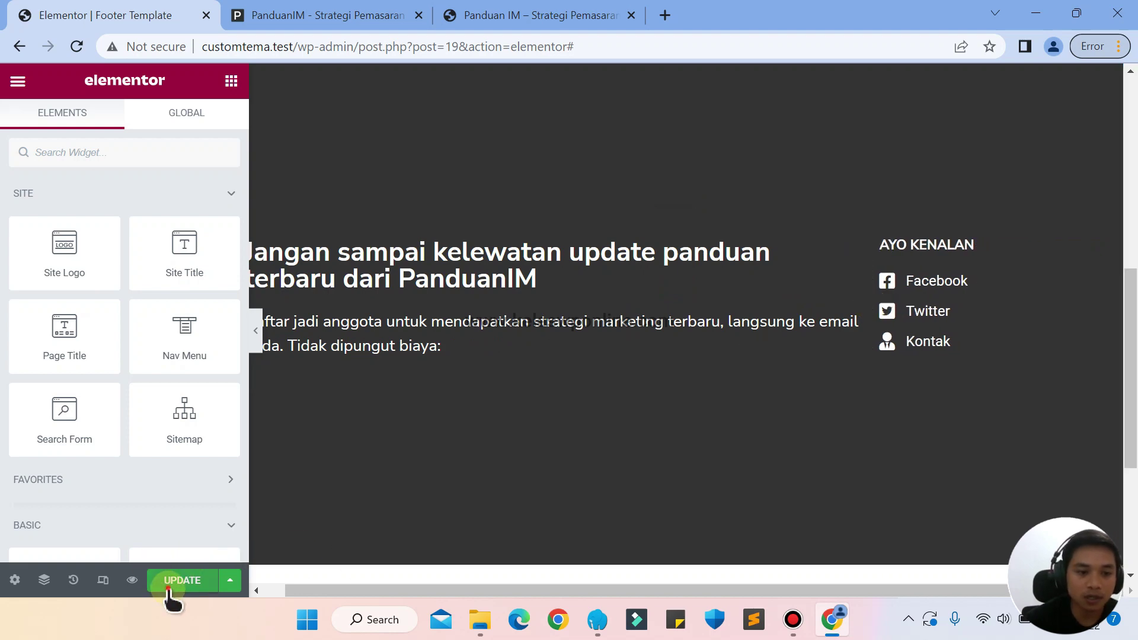
click(489, 25)
click(77, 48)
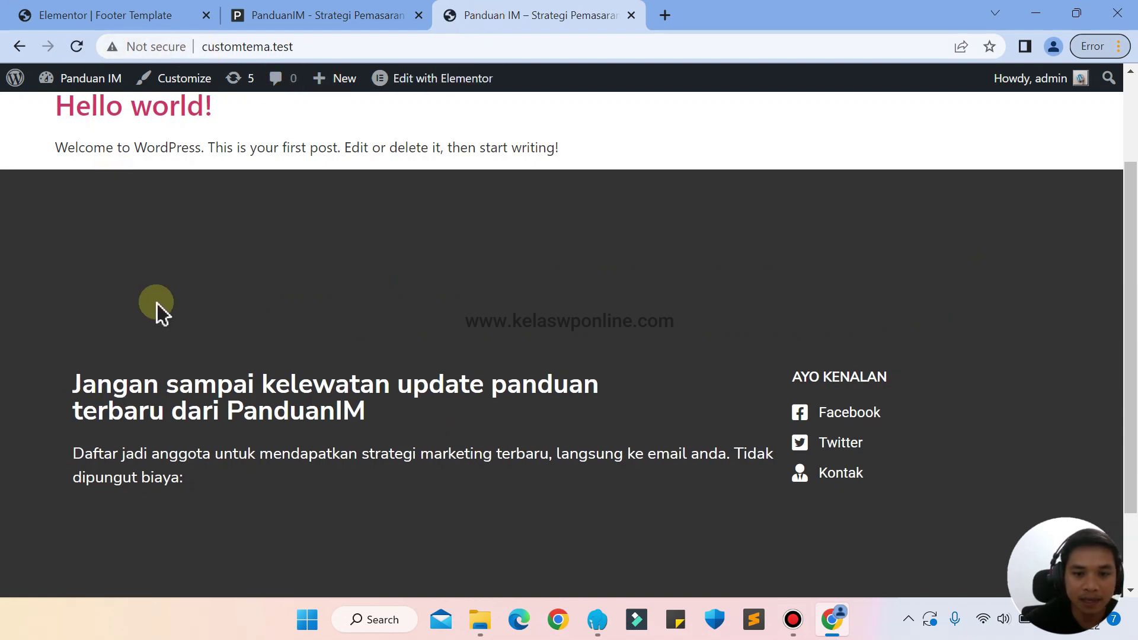
scroll(156, 303, down, 2)
scroll(157, 303, up, 2)
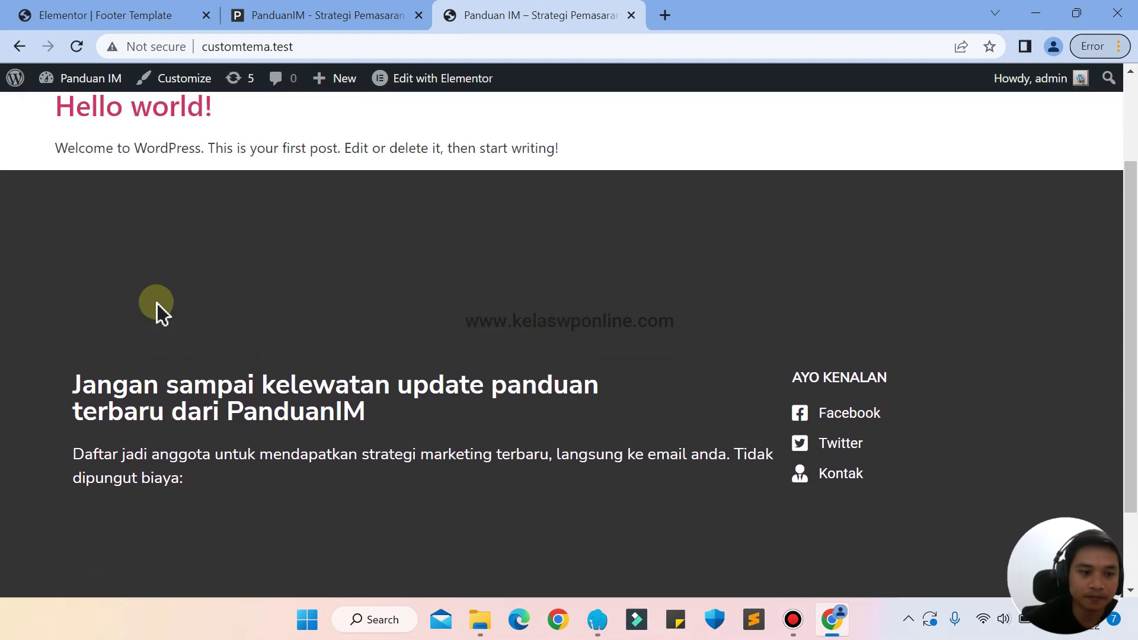
scroll(157, 302, down, 1)
scroll(170, 288, down, 1)
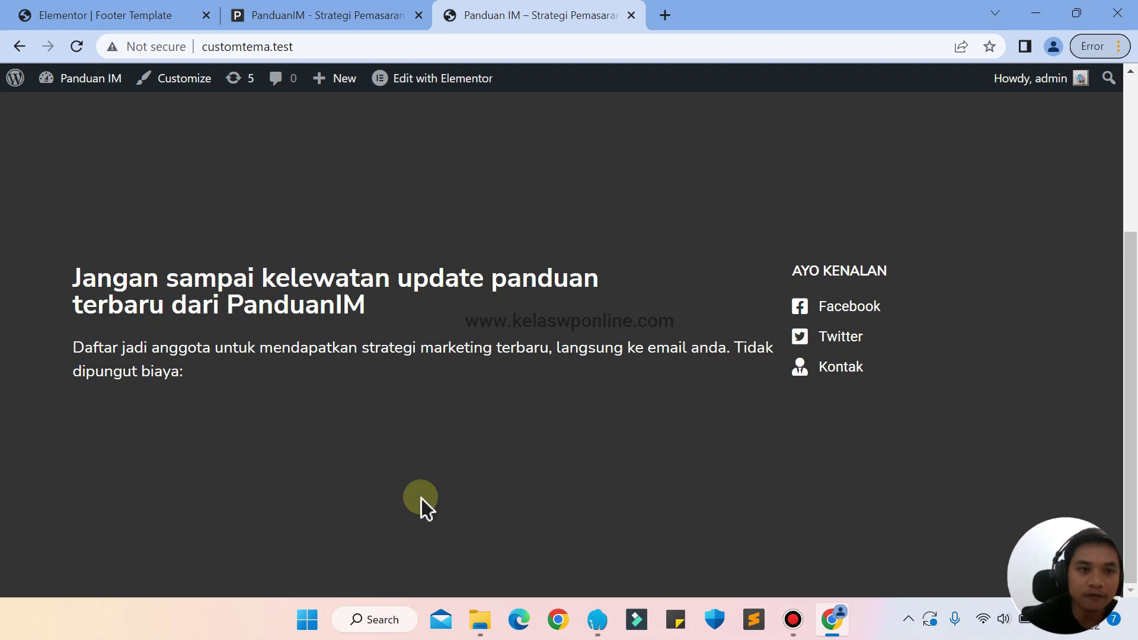
Add a Form widget below the footer paragraph and remove its Email and Message fields
click(65, 18)
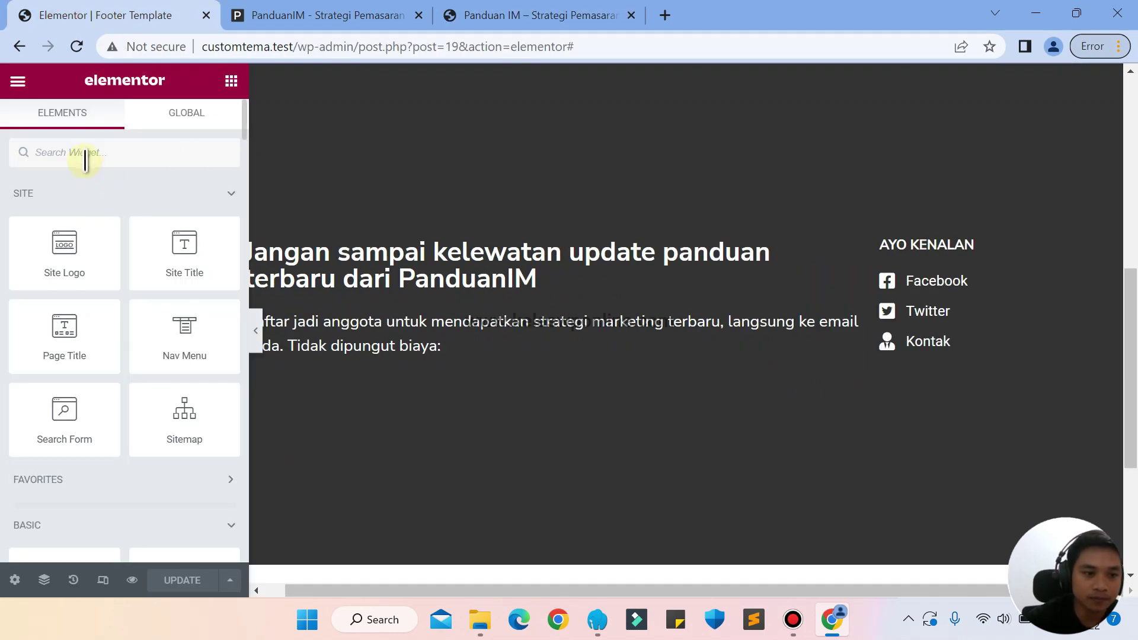
text(for)
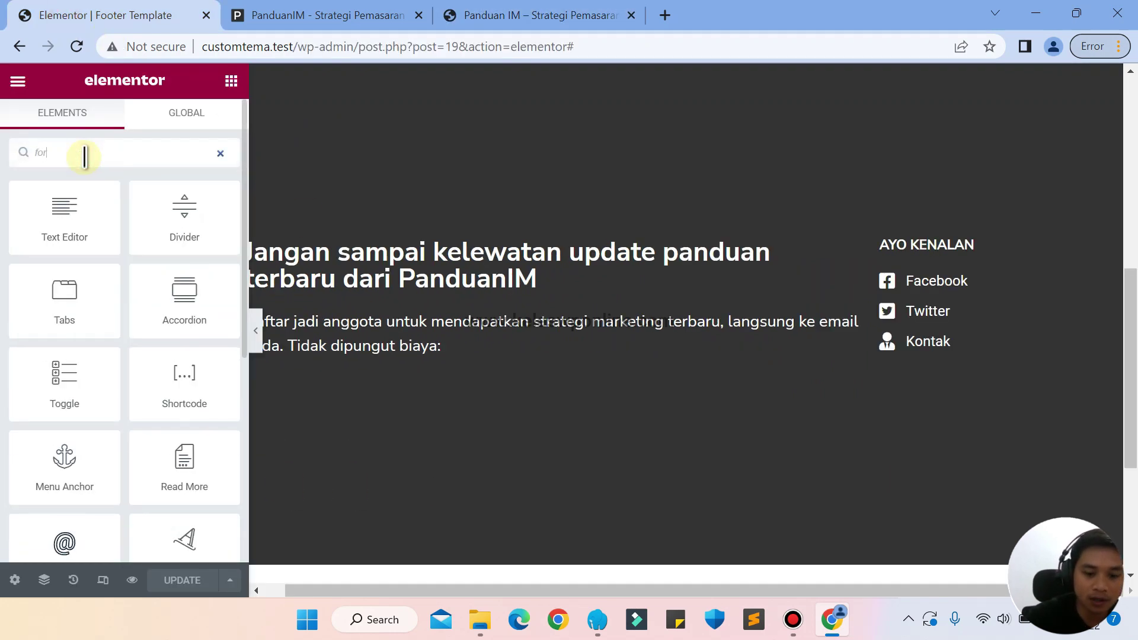
text(m)
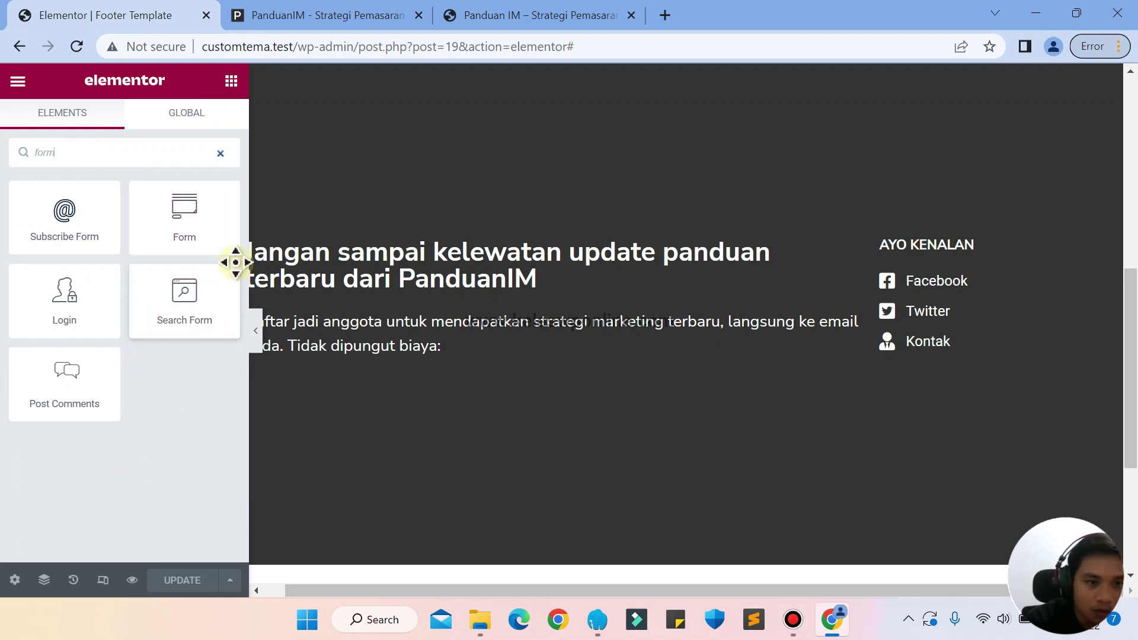
drag(184, 215, 372, 352)
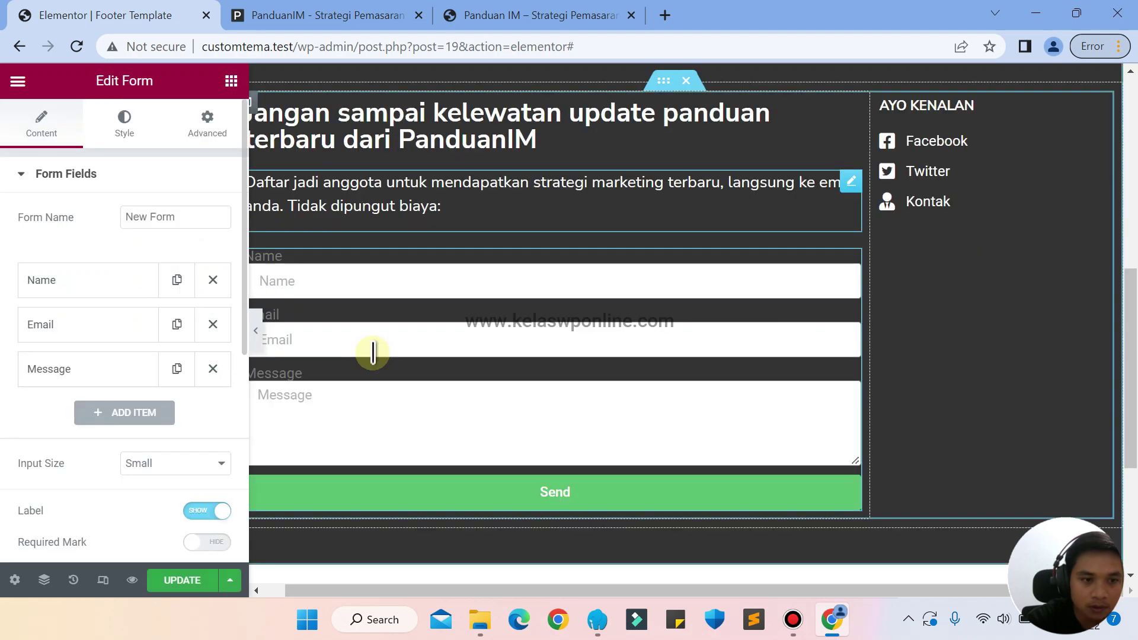
click(213, 325)
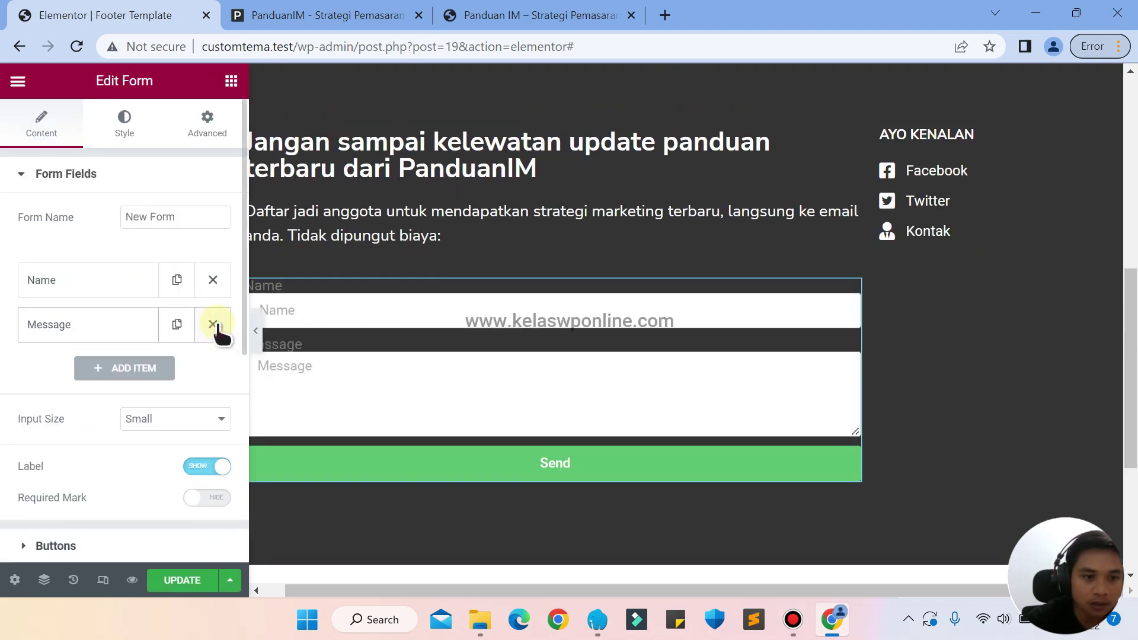
click(213, 324)
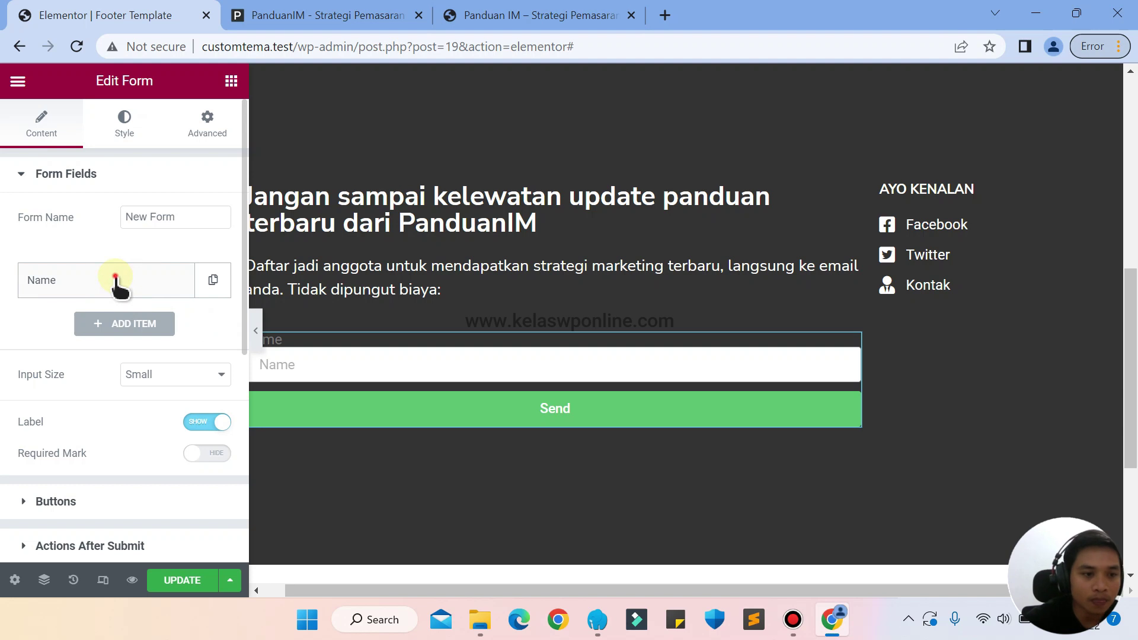
Clear the Name field's label and, following the reference footer, set its placeholder to "Masukkan Alamat Email..."
click(115, 278)
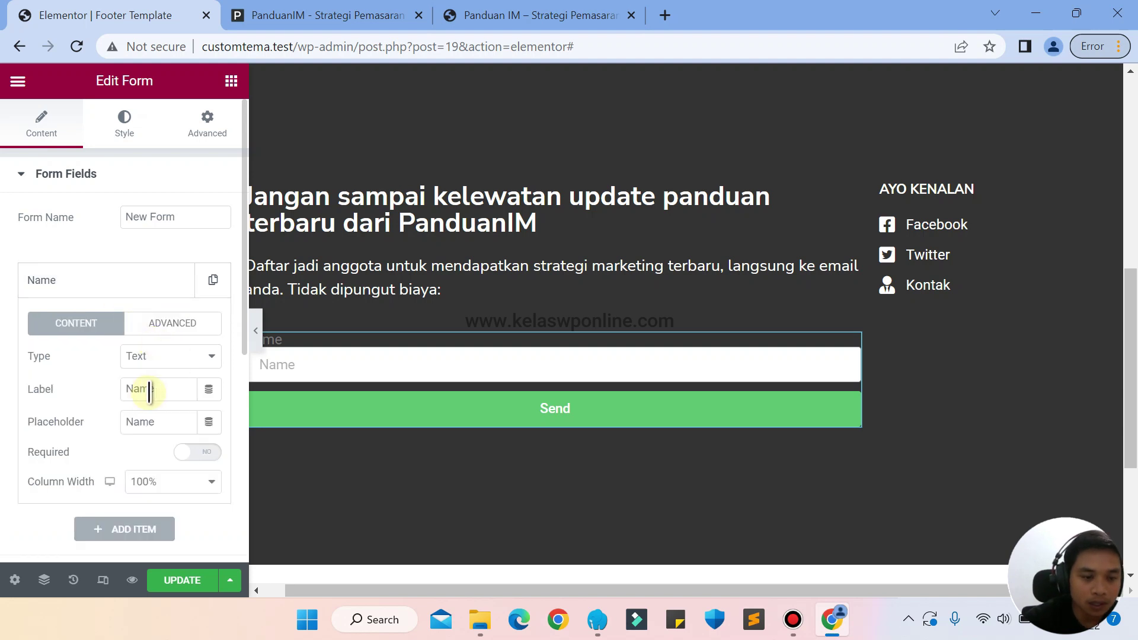
key(BackSpace)
key(BackSpace)
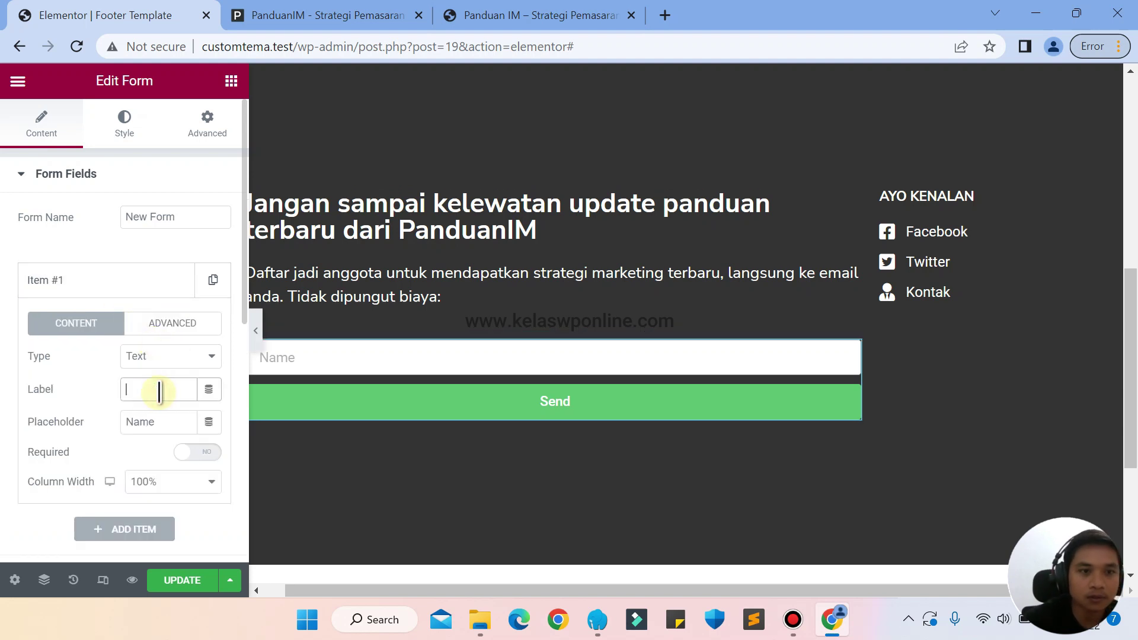
click(367, 13)
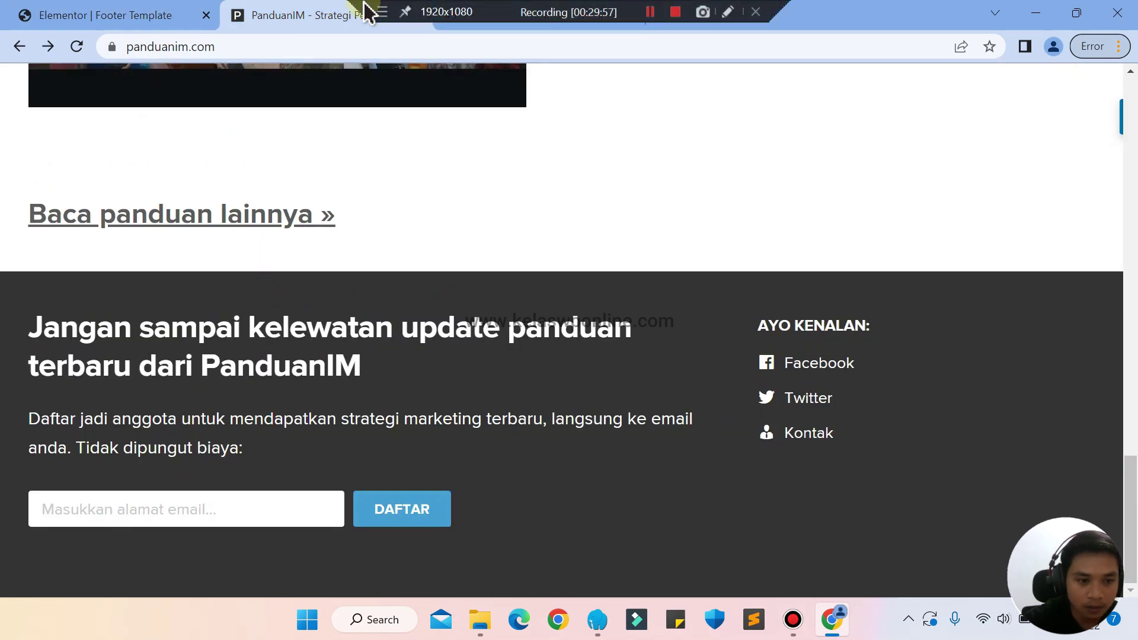
click(133, 12)
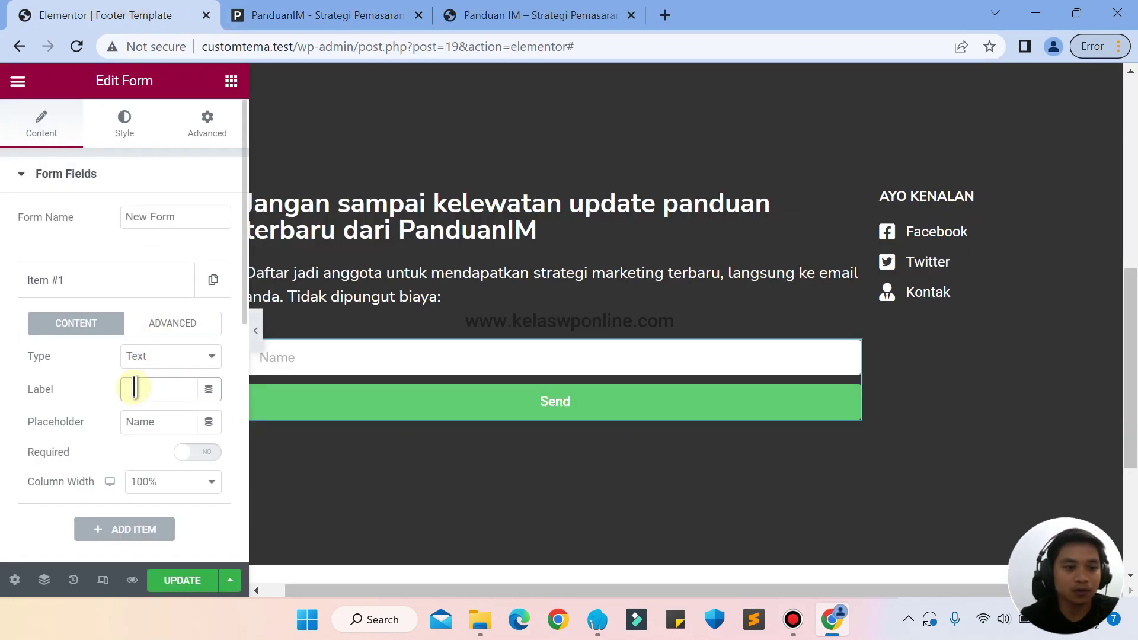
click(171, 415)
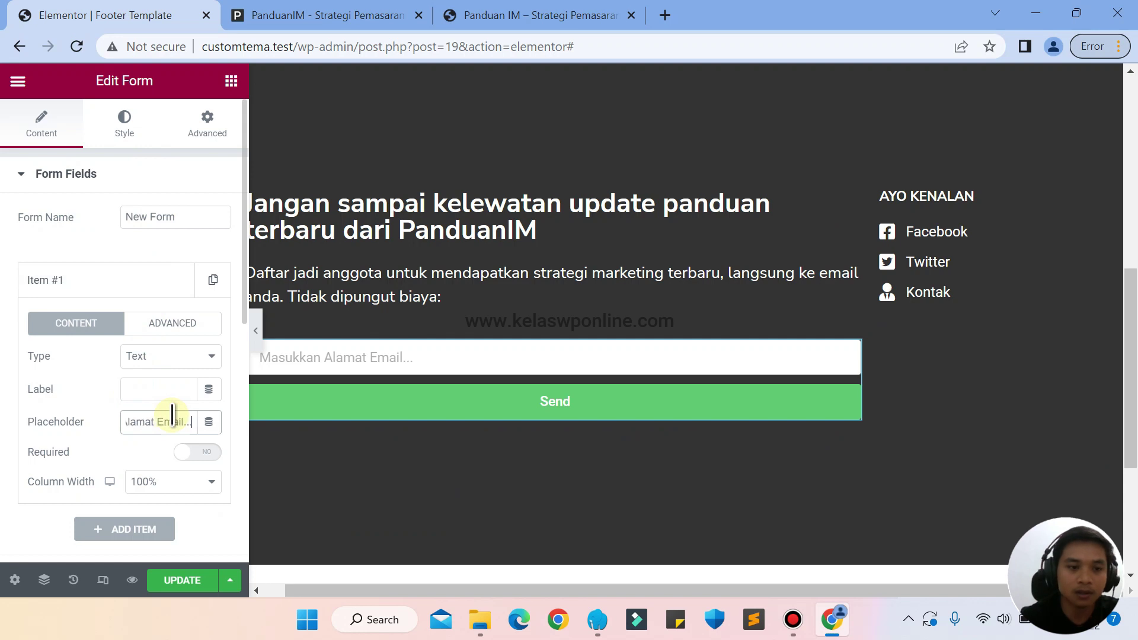
click(102, 436)
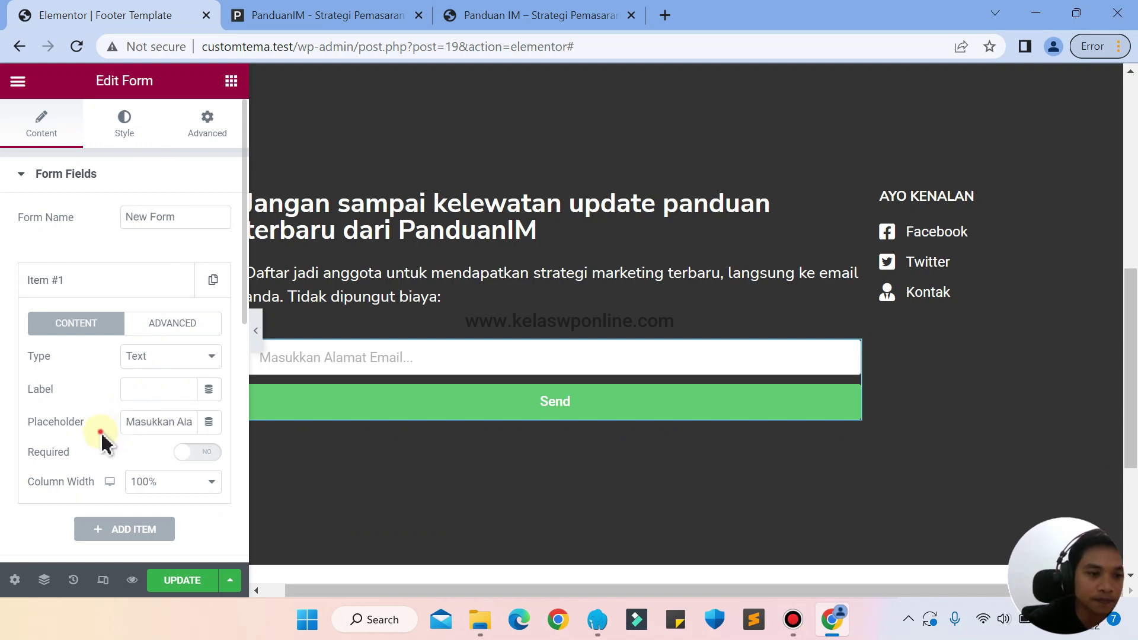
Compare the left, center and right alignments for the form's Send button and set it to right
scroll(102, 442, down, 5)
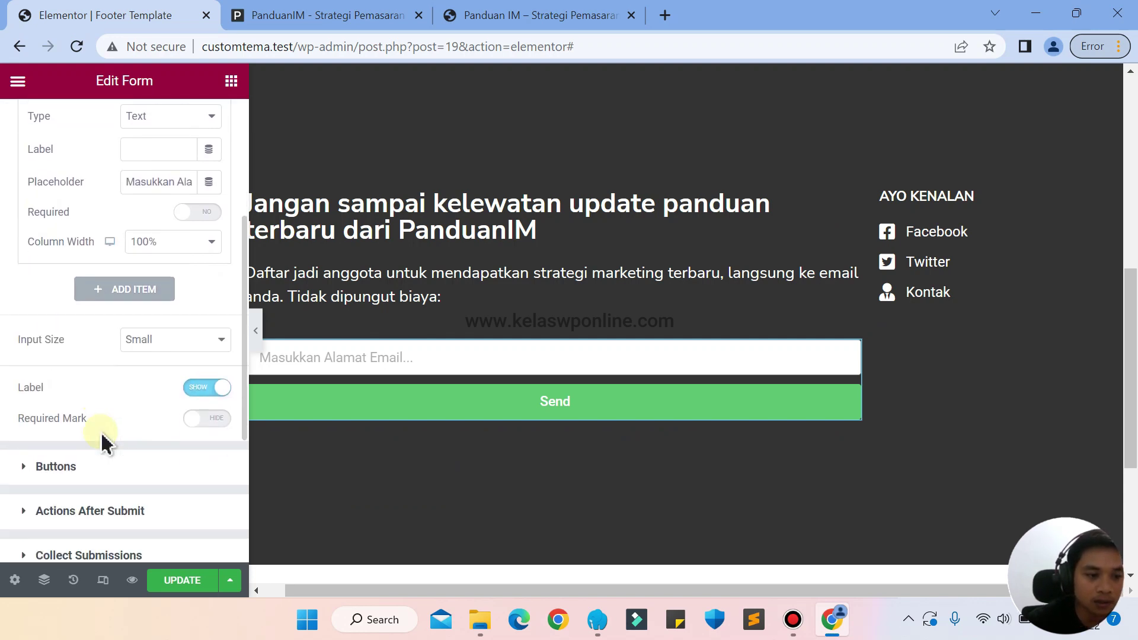
click(93, 441)
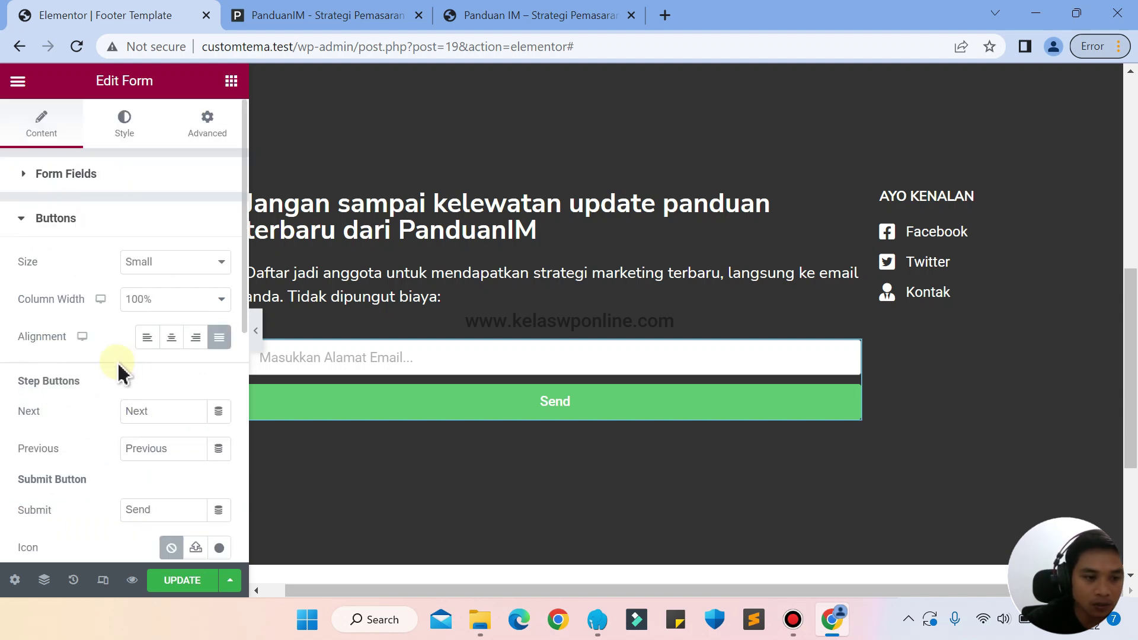
scroll(113, 386, down, 2)
scroll(114, 385, down, 1)
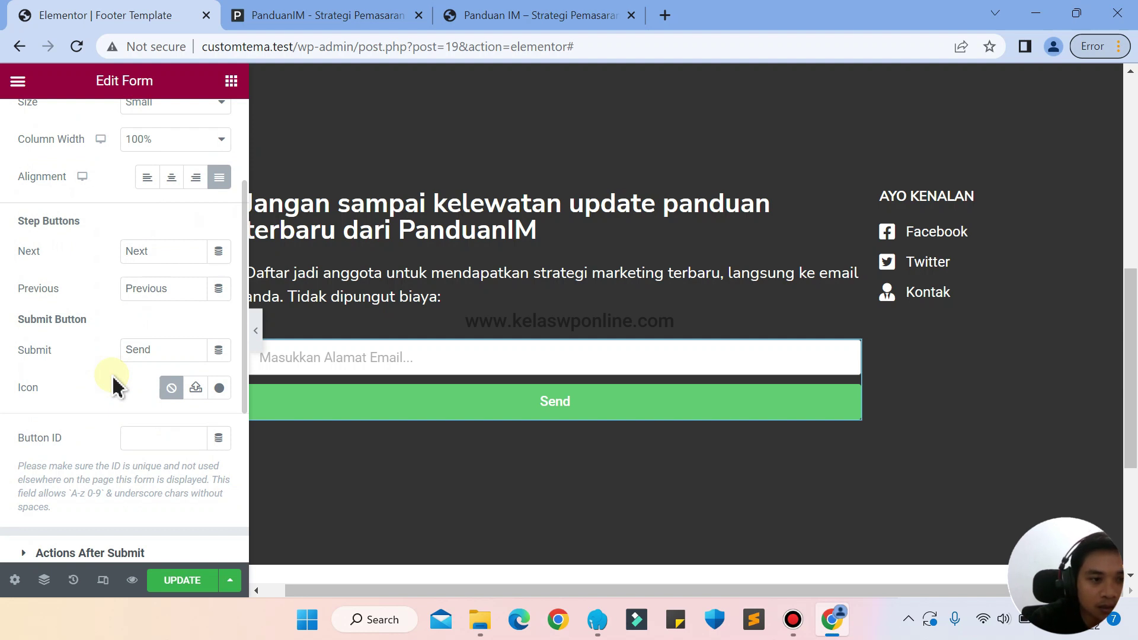
scroll(116, 387, up, 2)
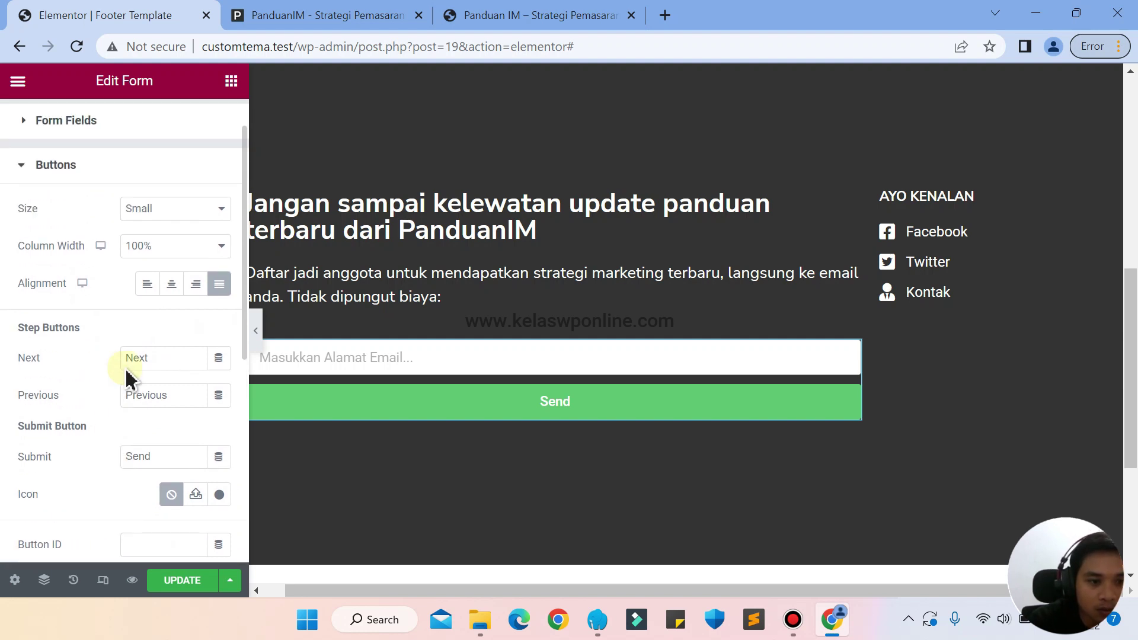
click(195, 284)
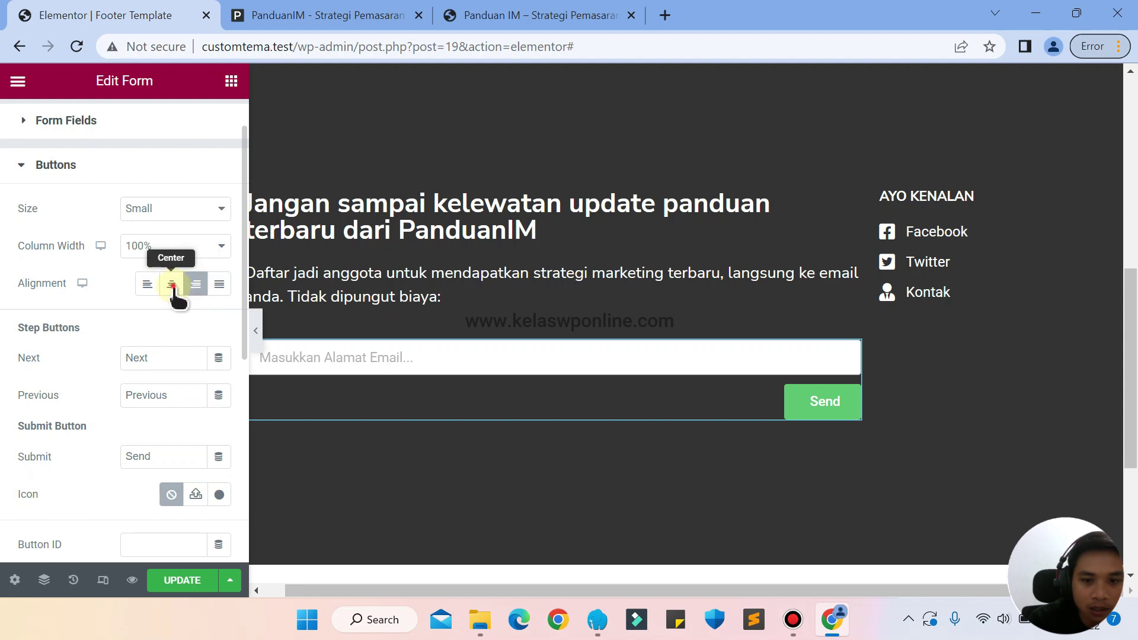
click(171, 285)
click(148, 285)
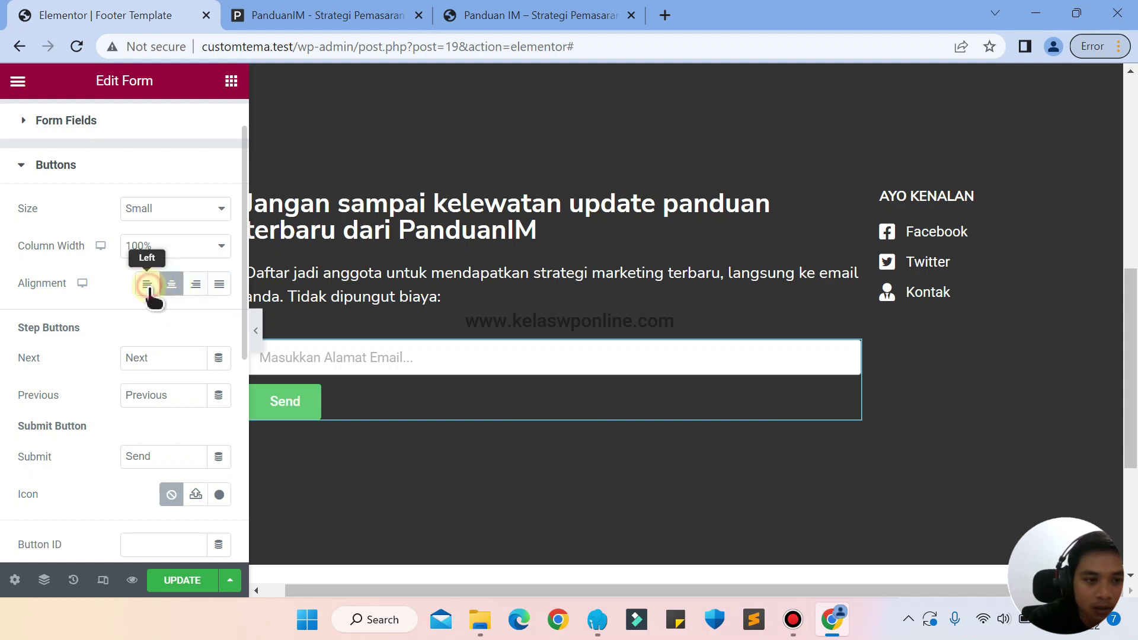
click(172, 285)
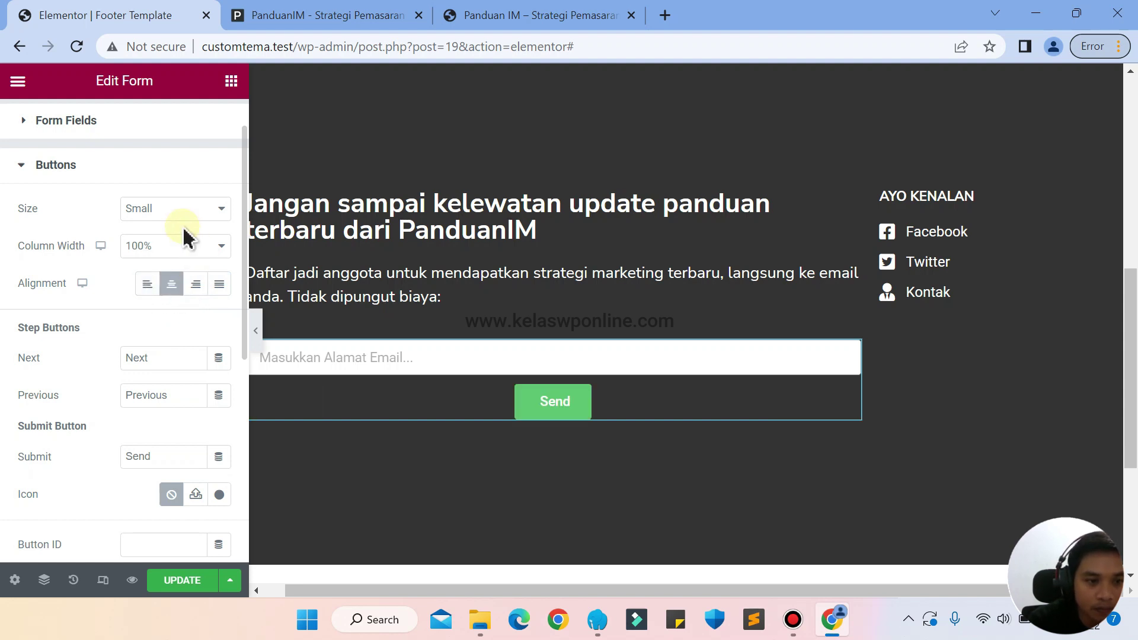
click(197, 283)
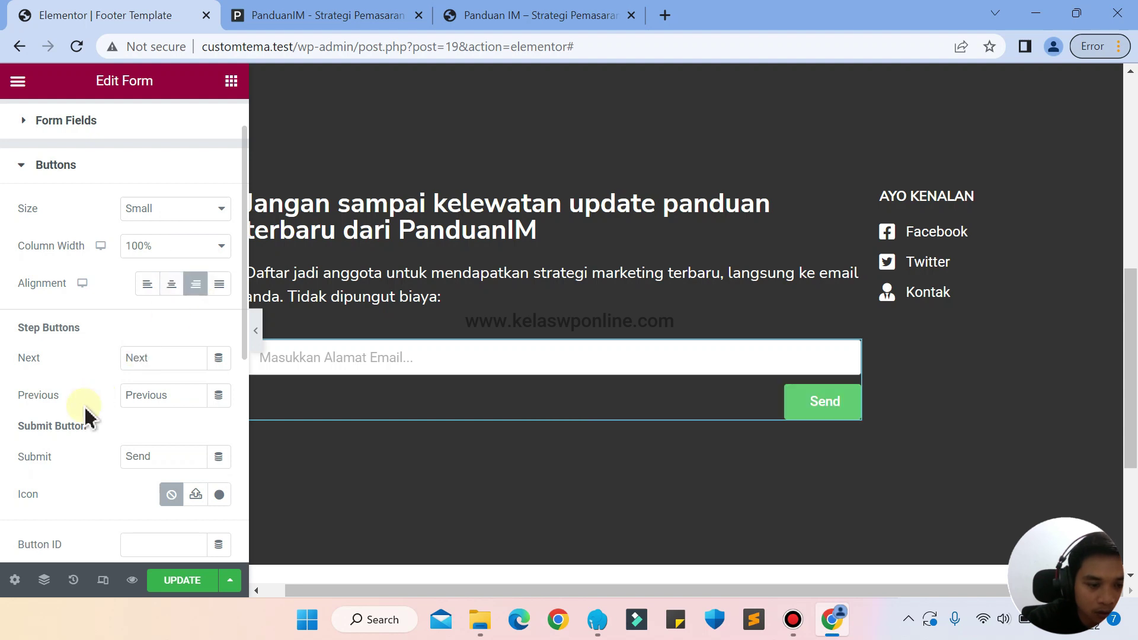
Narrow the inner section's column holding the heading, paragraph and form, moving the AYO KENALAN list closer
scroll(91, 407, down, 4)
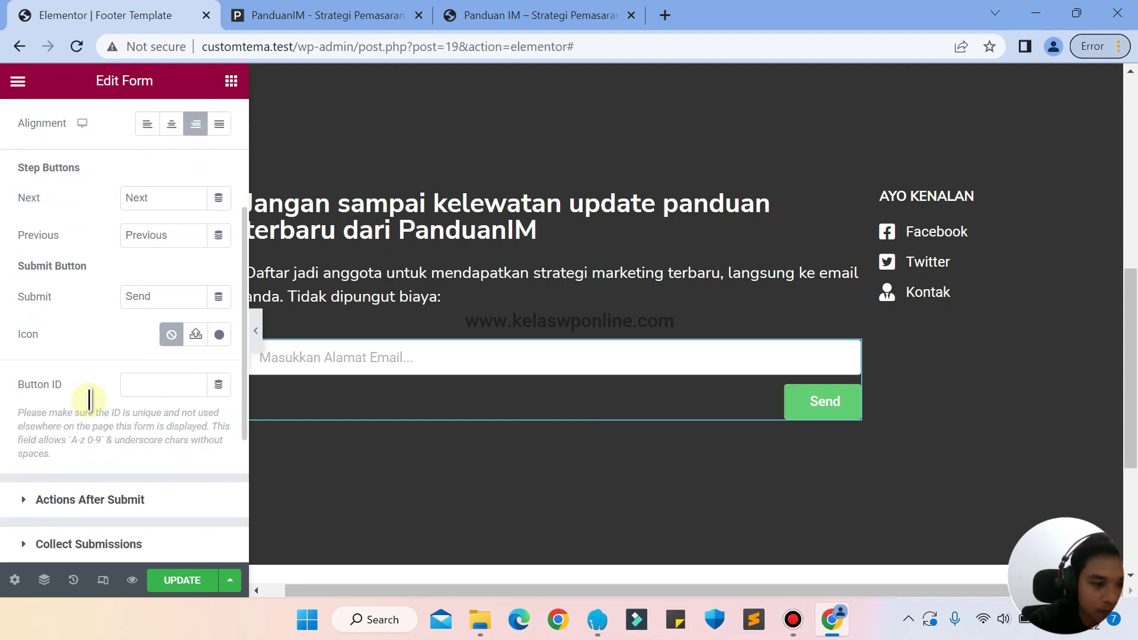
scroll(93, 410, down, 1)
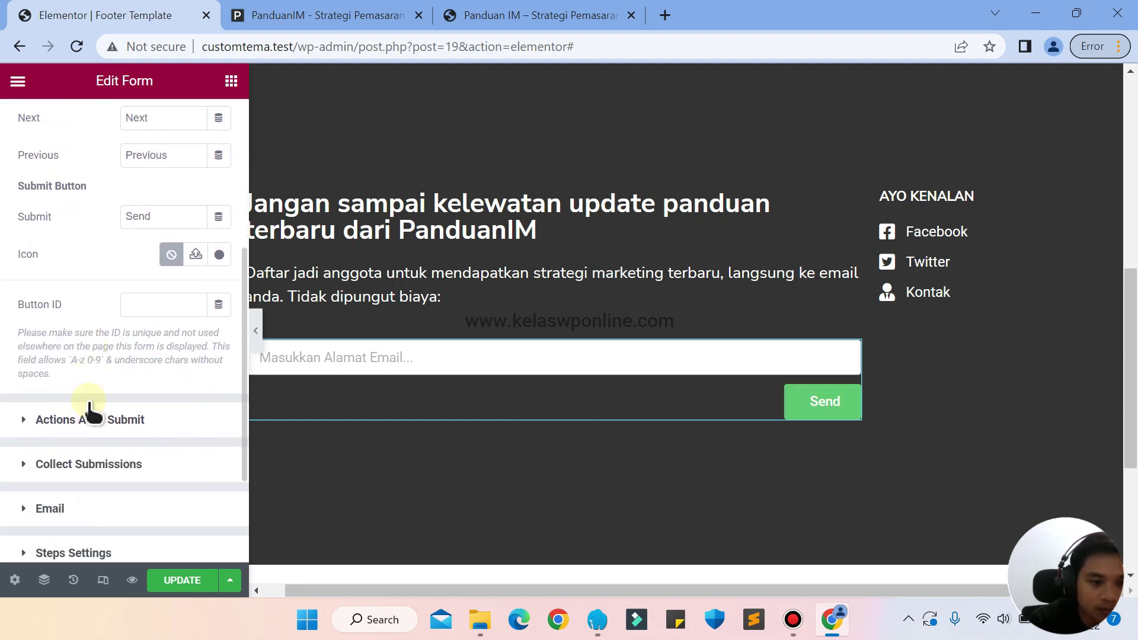
scroll(90, 408, down, 3)
scroll(92, 409, up, 5)
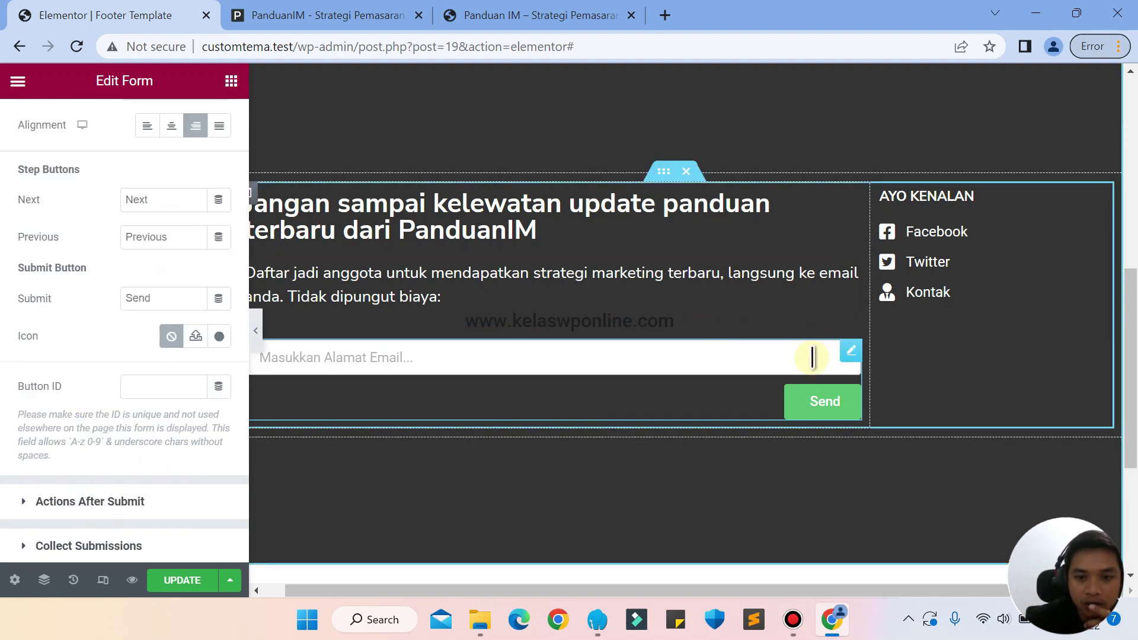
drag(870, 372, 787, 397)
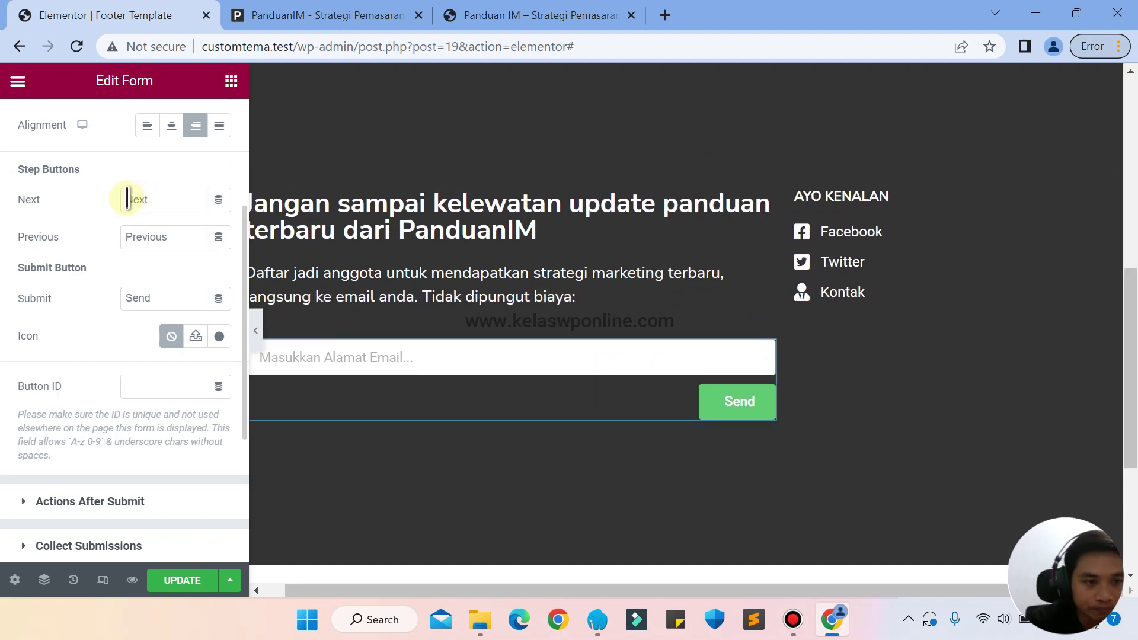
Try an 80% column width for the form's button and restore it to 100%
scroll(53, 223, up, 3)
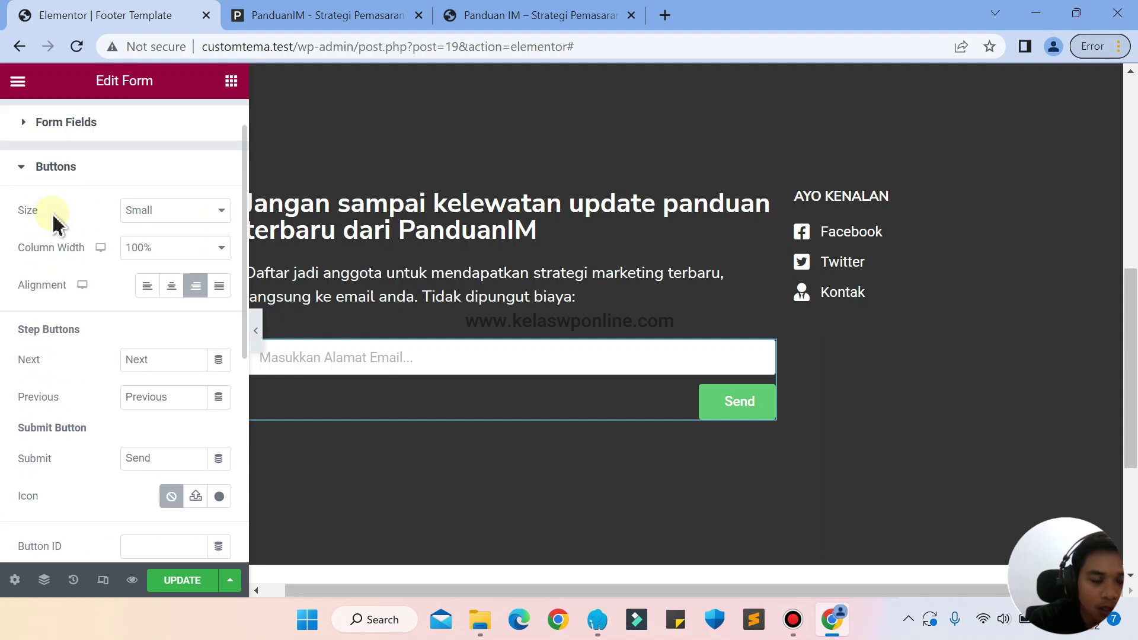
click(165, 274)
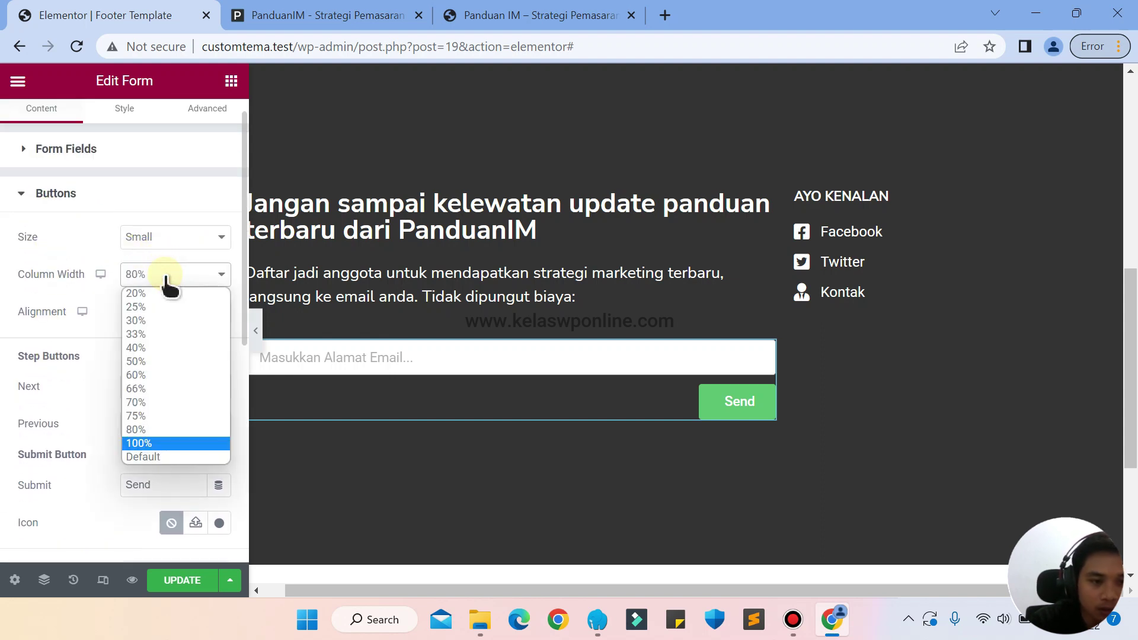
click(166, 275)
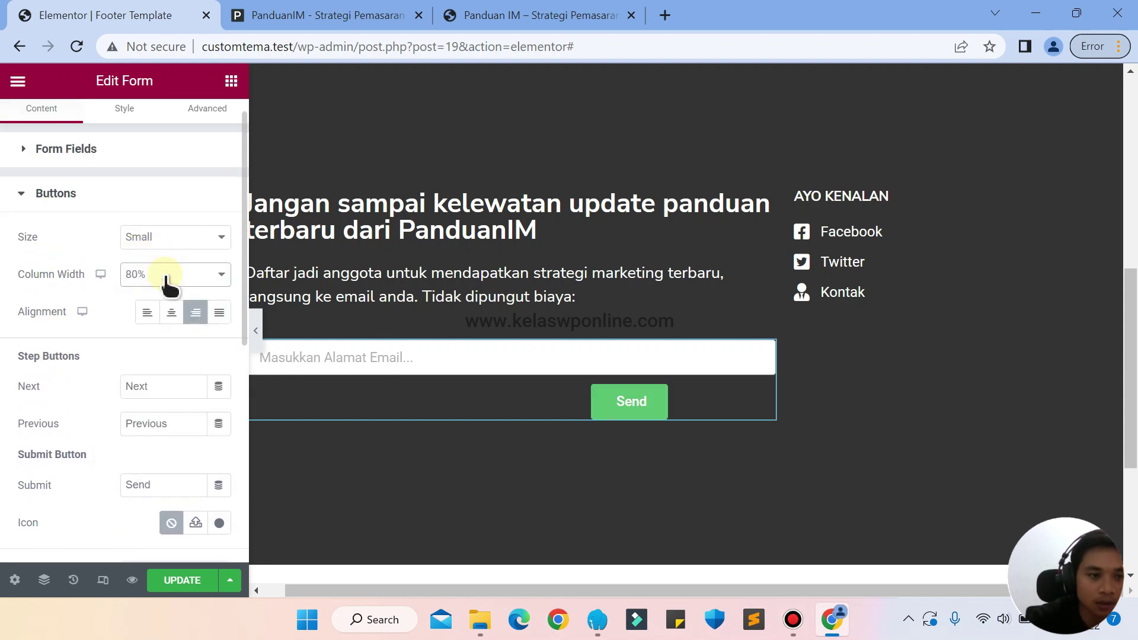
click(166, 275)
key(Down)
key(Return)
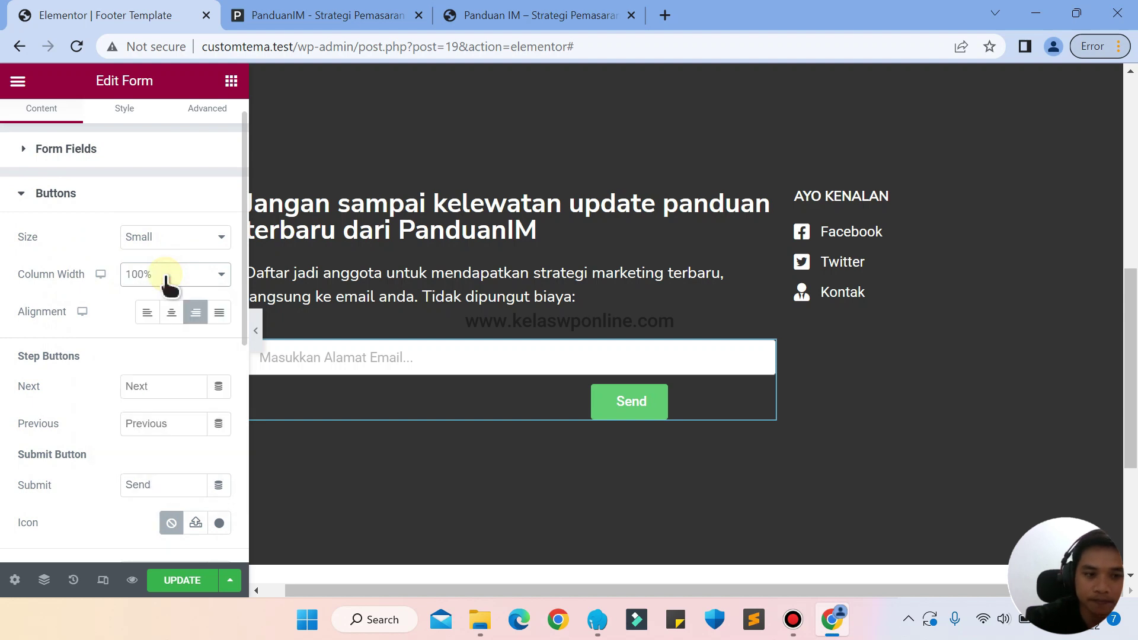
Examine the form's field settings and the style options for its layout, field and buttons
click(64, 149)
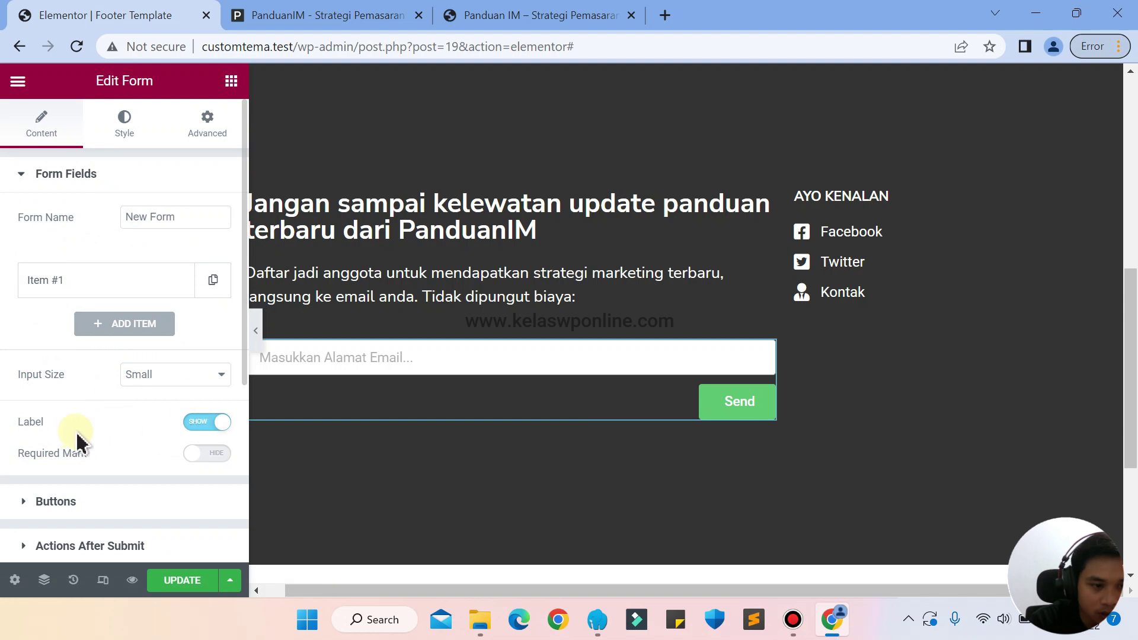
click(121, 129)
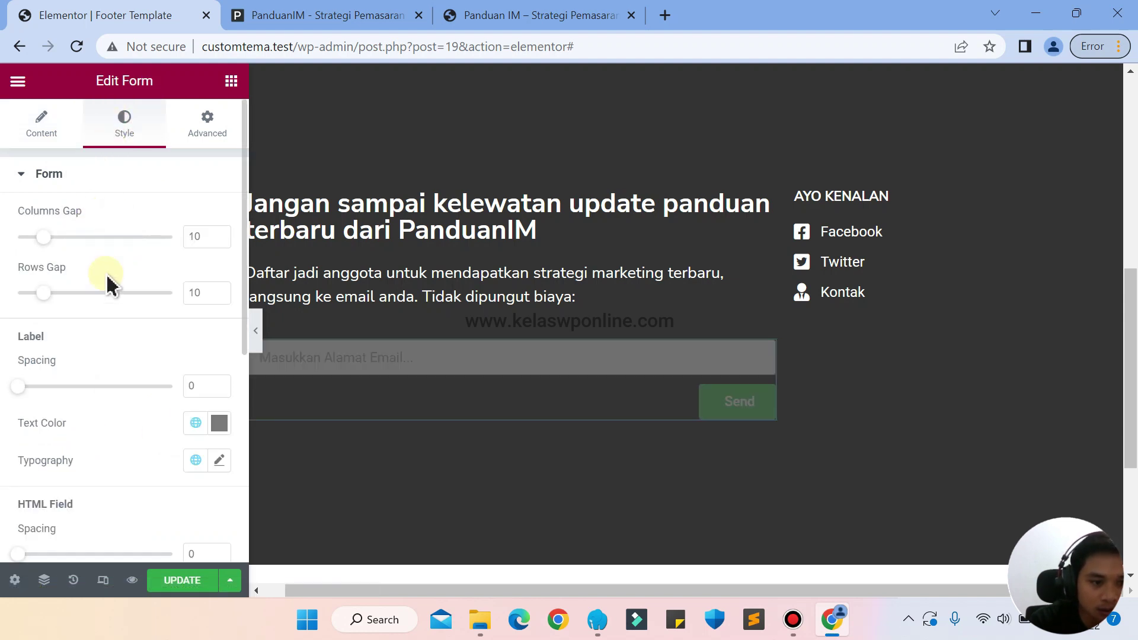
scroll(93, 493, down, 4)
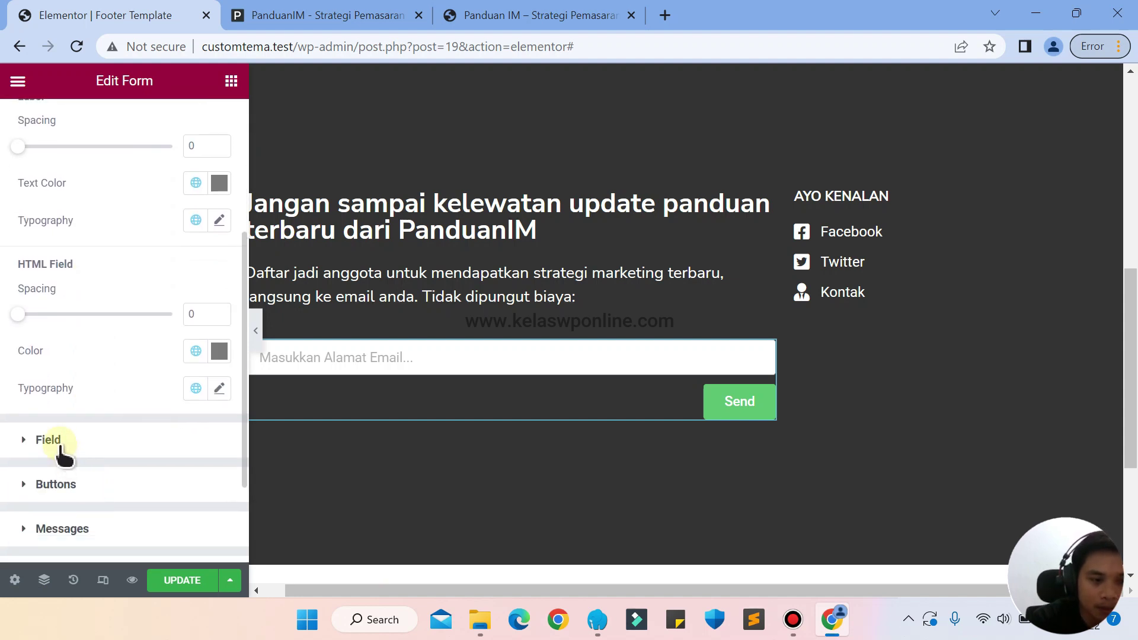
click(59, 444)
scroll(61, 449, down, 3)
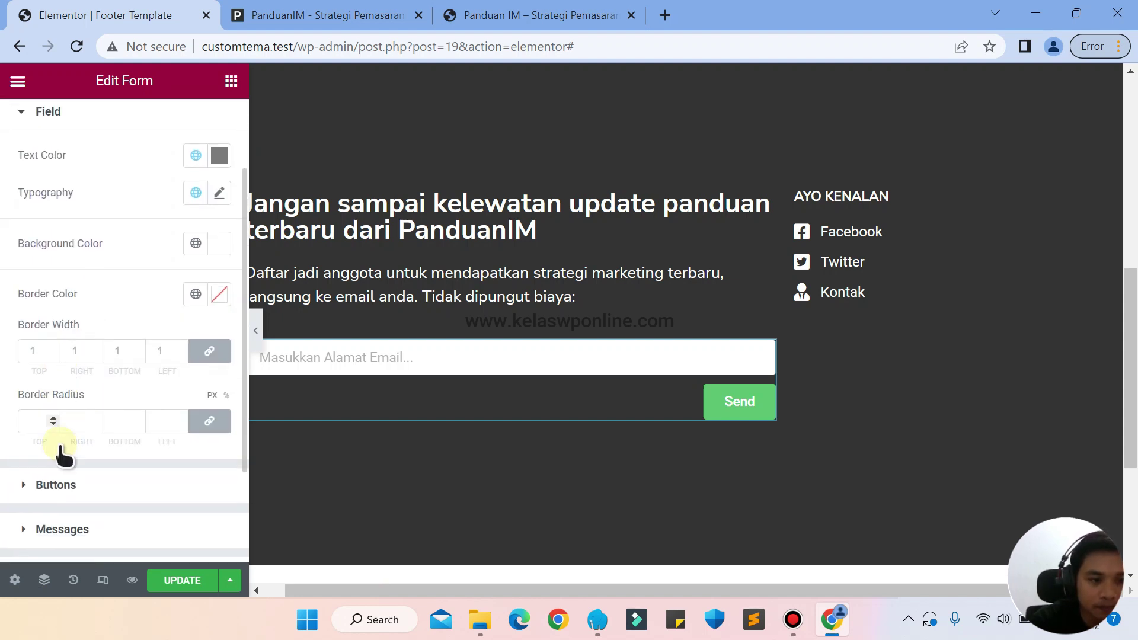
scroll(62, 454, down, 1)
click(59, 401)
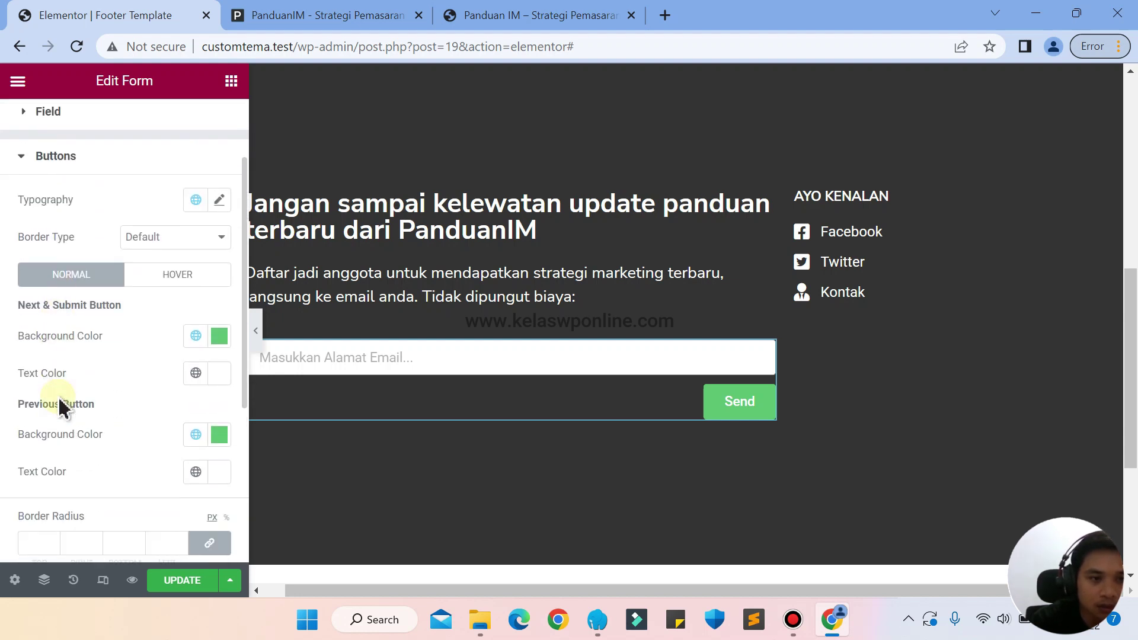
scroll(62, 409, down, 5)
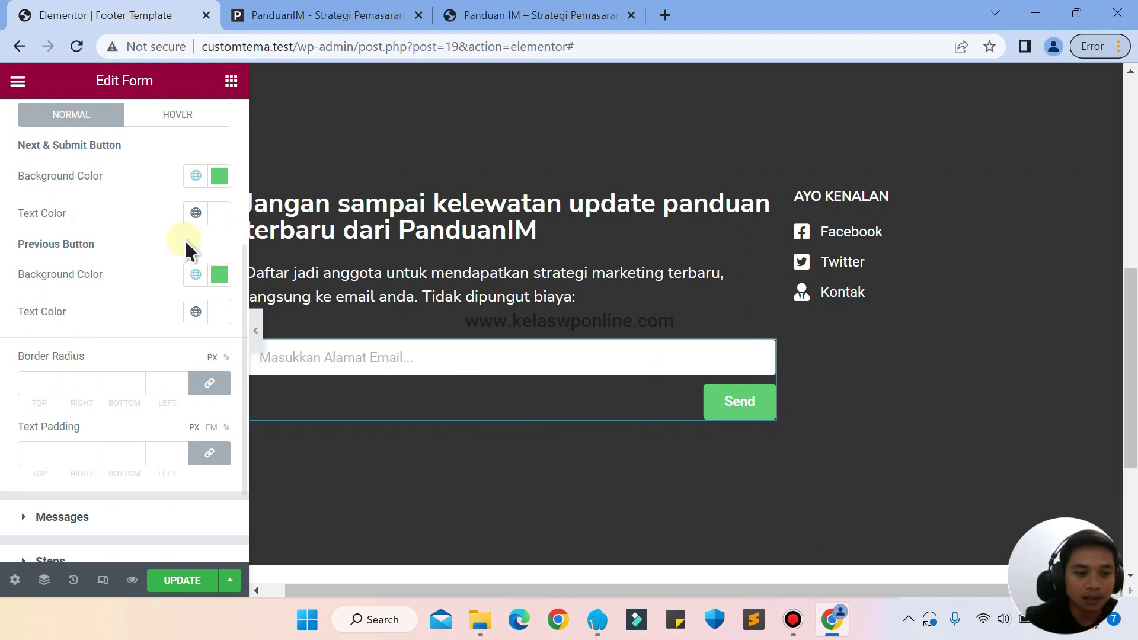
Update the footer template and reload the site's home page to check the sign-up form
click(189, 582)
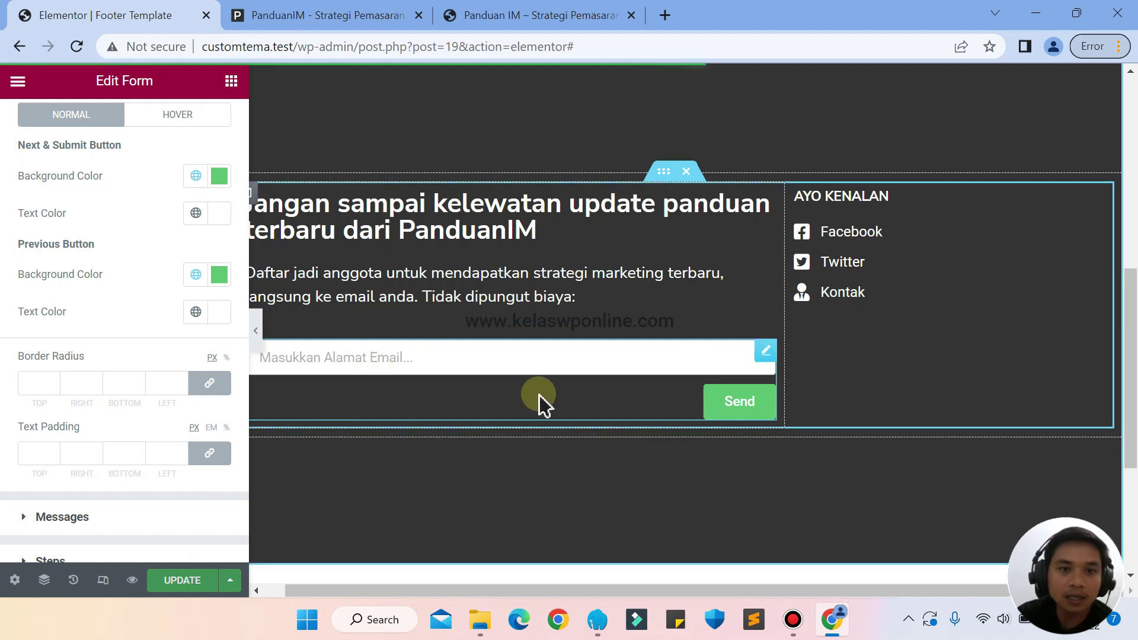
click(530, 13)
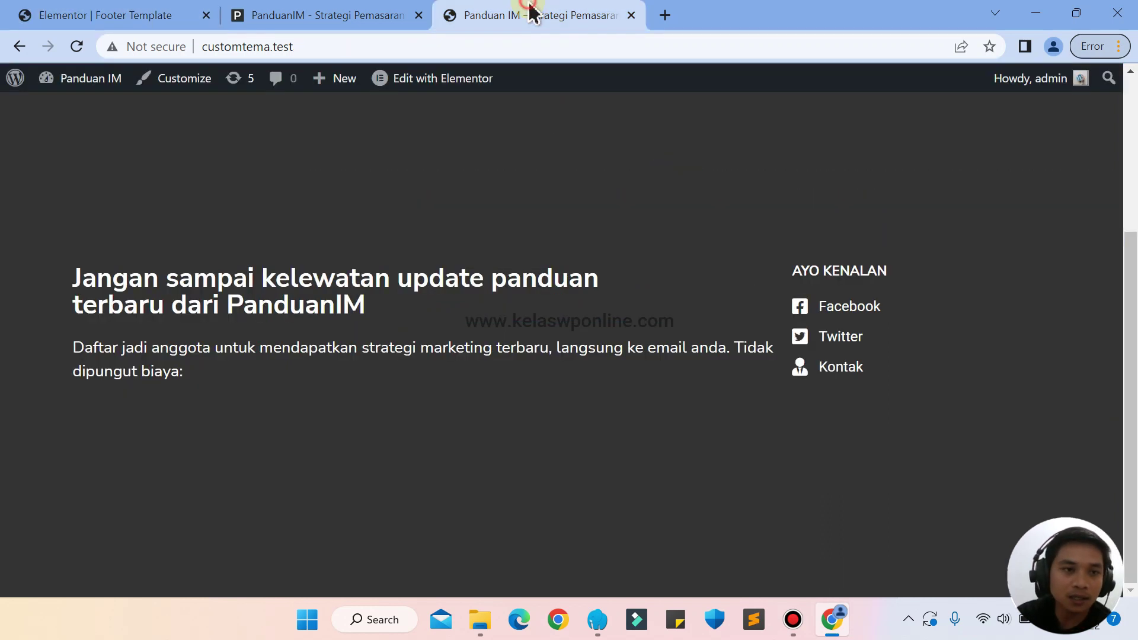
click(83, 50)
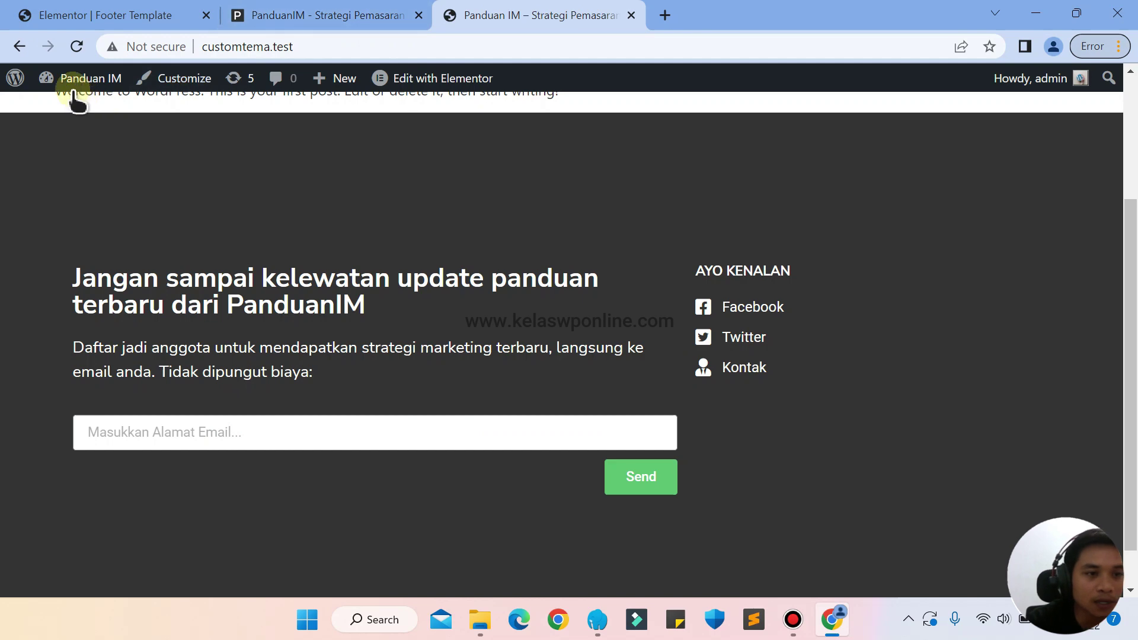
Go to the site's WordPress dashboard and open the JetEngine modules page
mouse_move(59, 86)
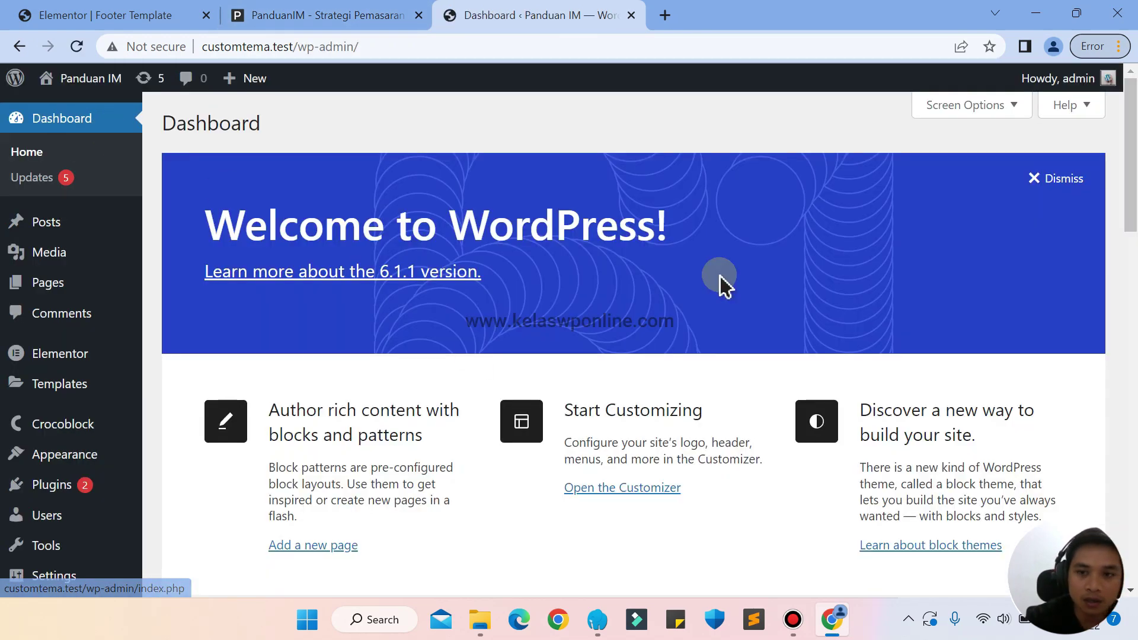
drag(1132, 216, 1125, 343)
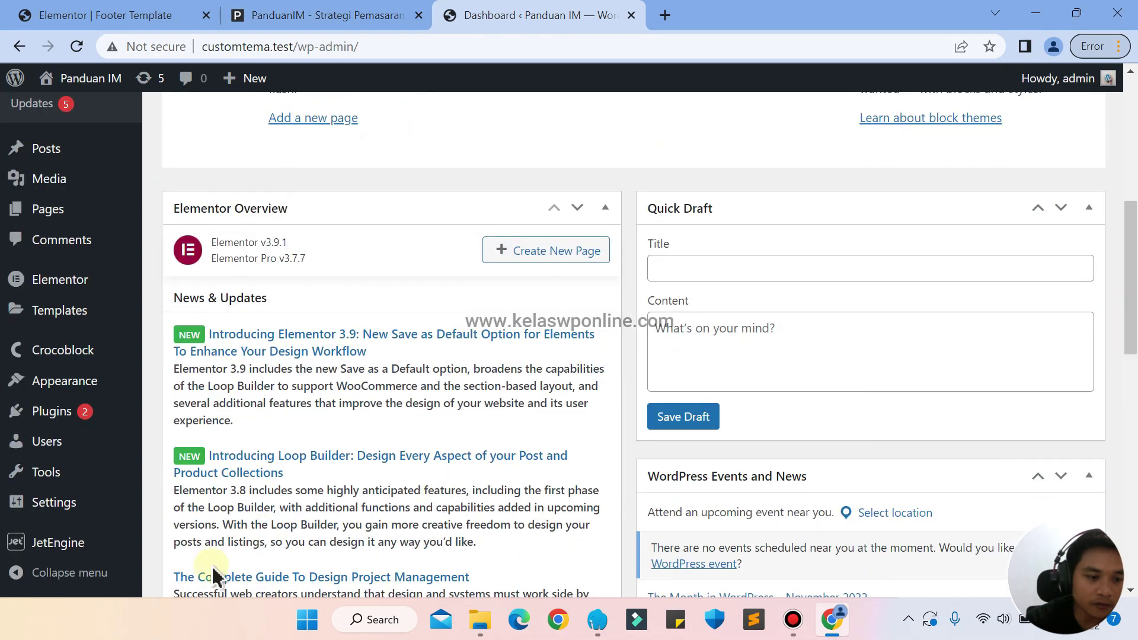
mouse_move(6, 545)
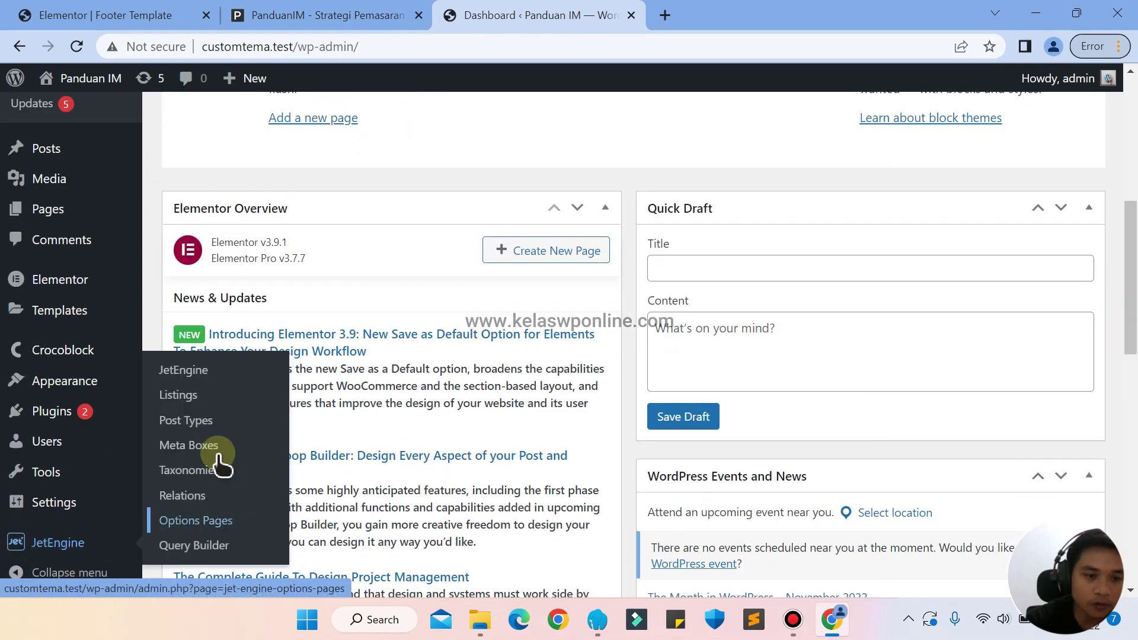
click(178, 374)
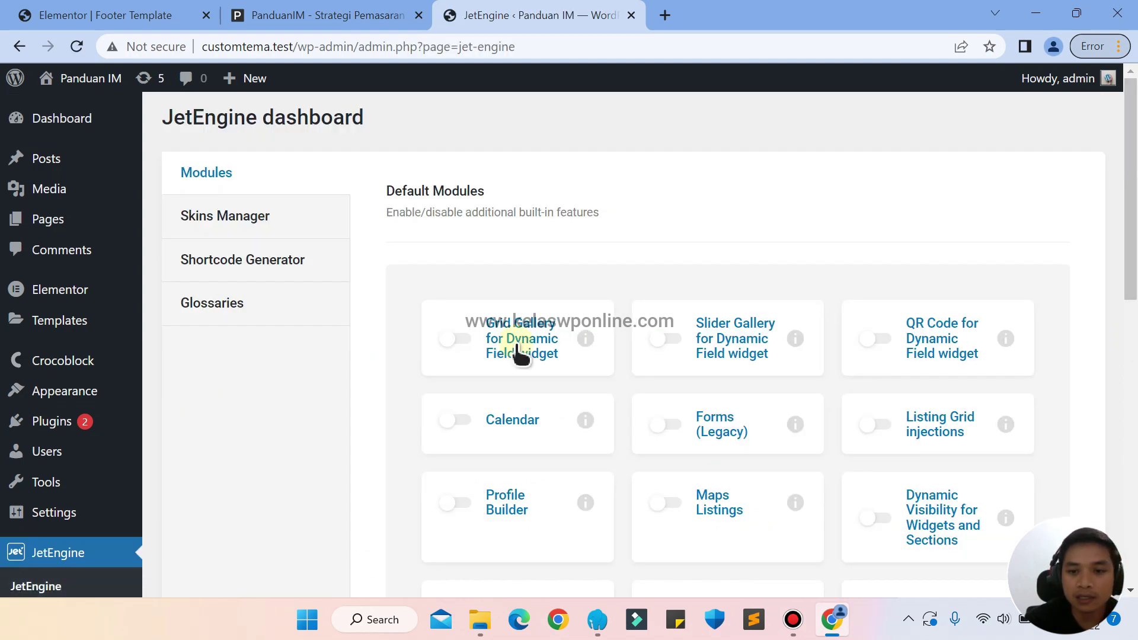
Enable JetEngine's Forms (Legacy) module, save the module settings and reload the page
click(672, 426)
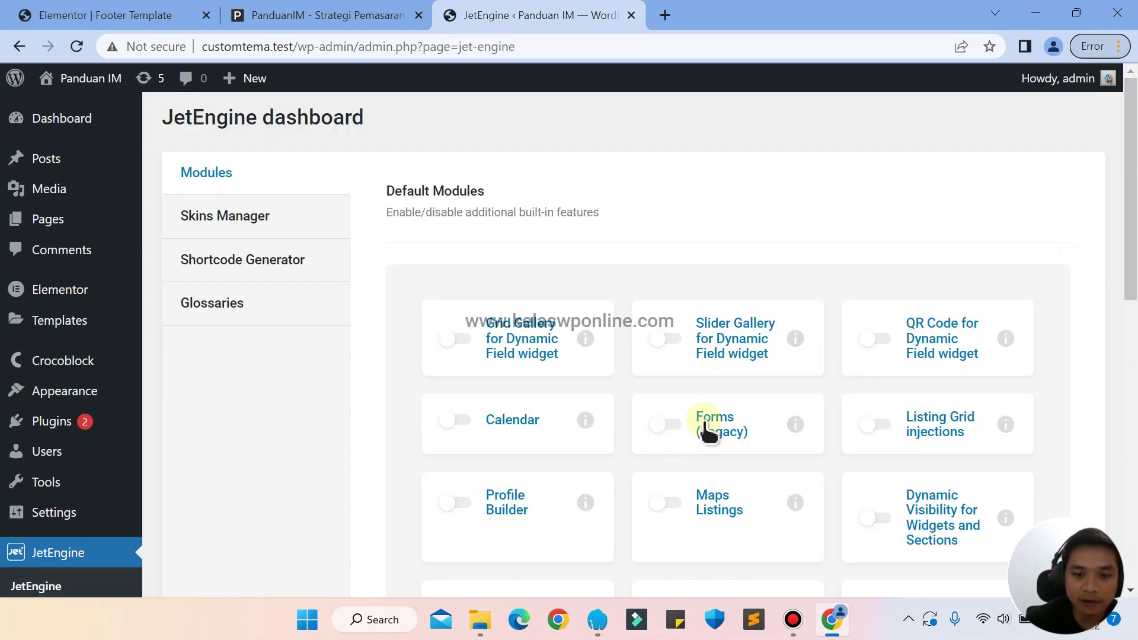
click(674, 426)
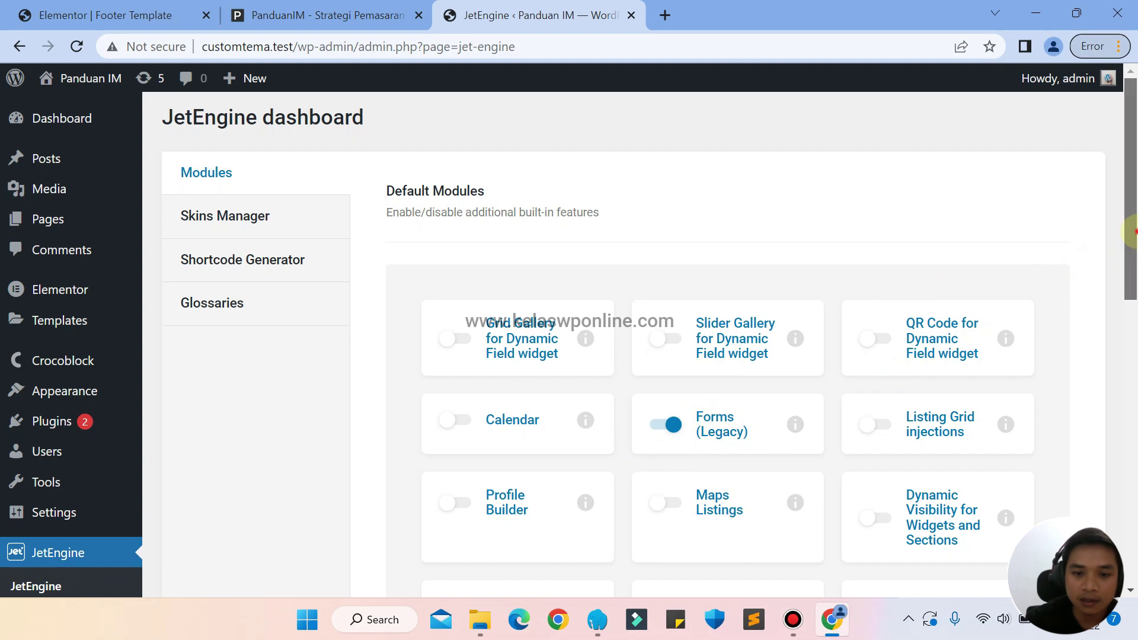
click(1130, 407)
click(454, 299)
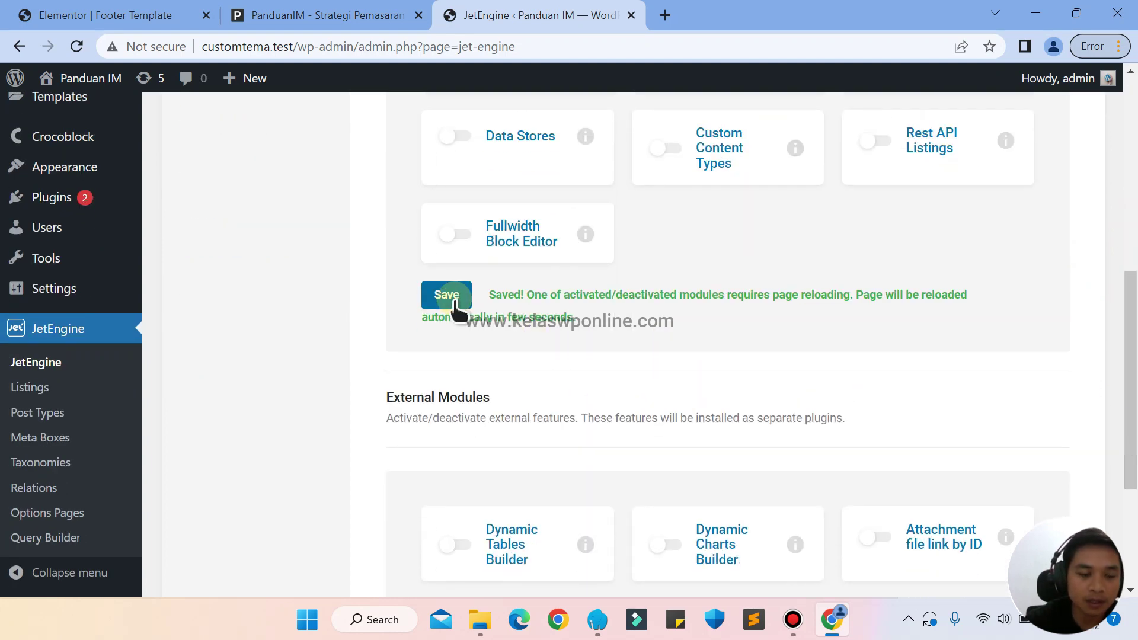
click(77, 45)
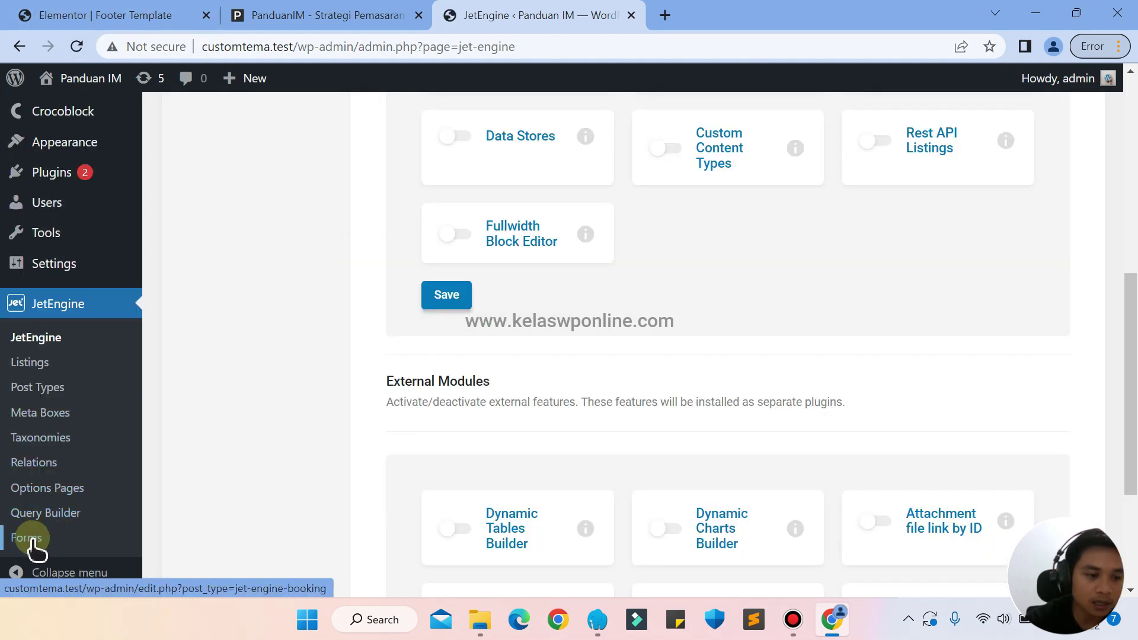
Create a new JetEngine form titled "Form Subscribe Email"
click(28, 538)
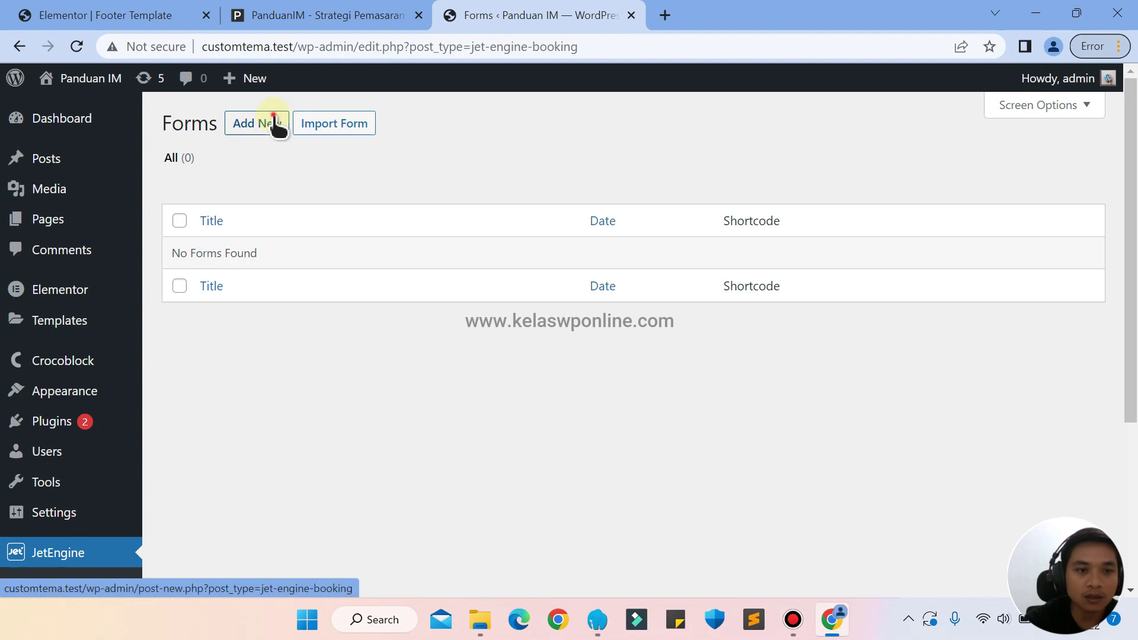
click(273, 127)
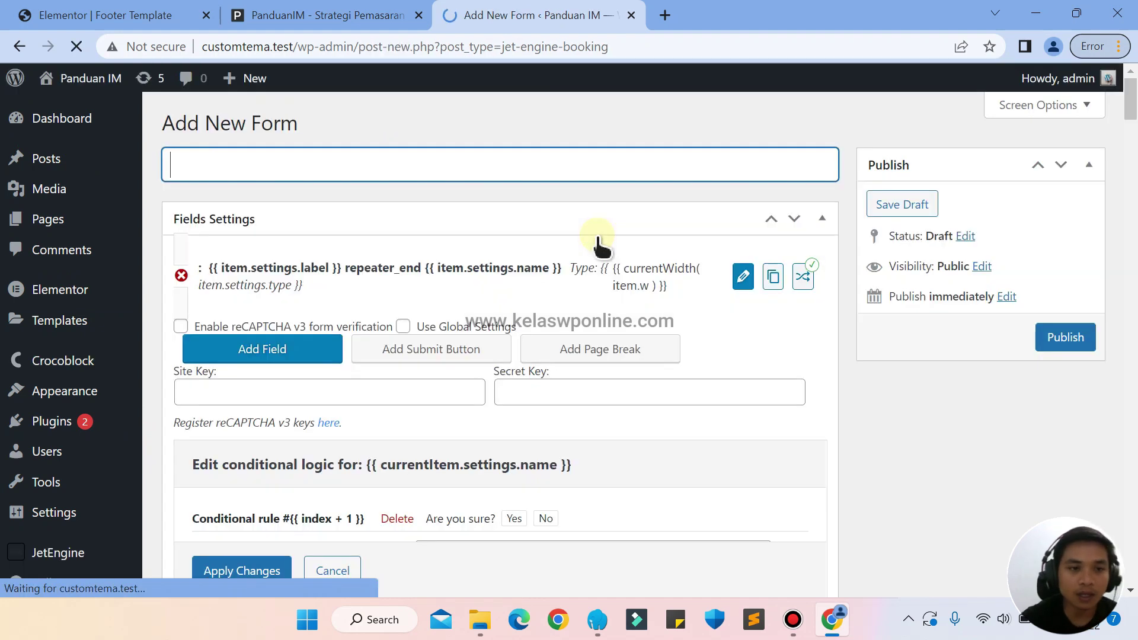
text(F)
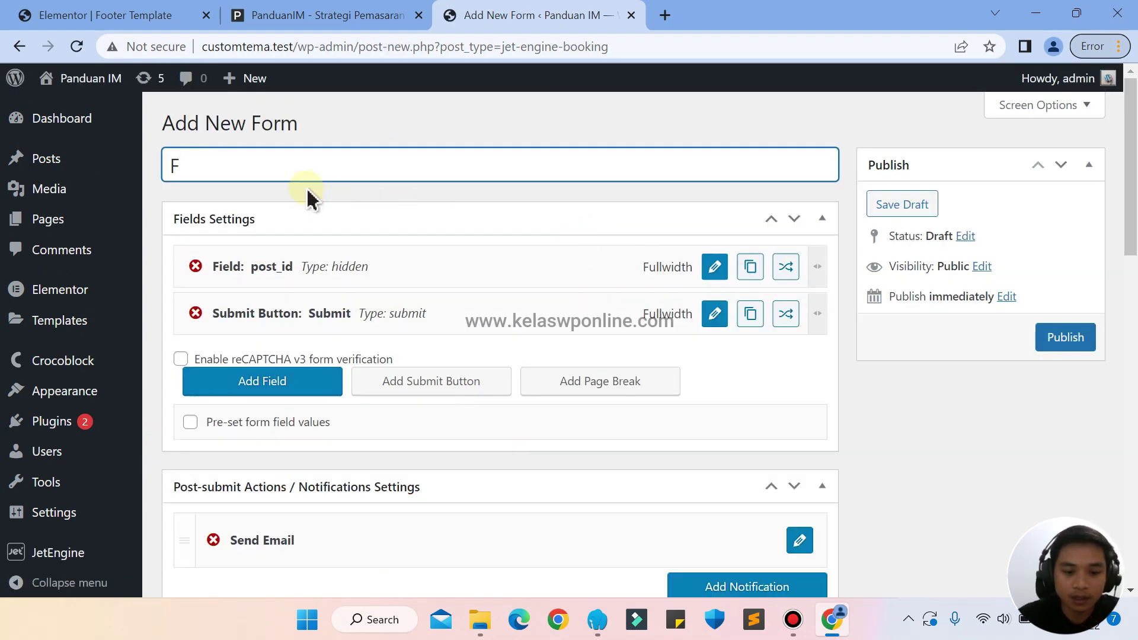
text(orm Subscribe Email)
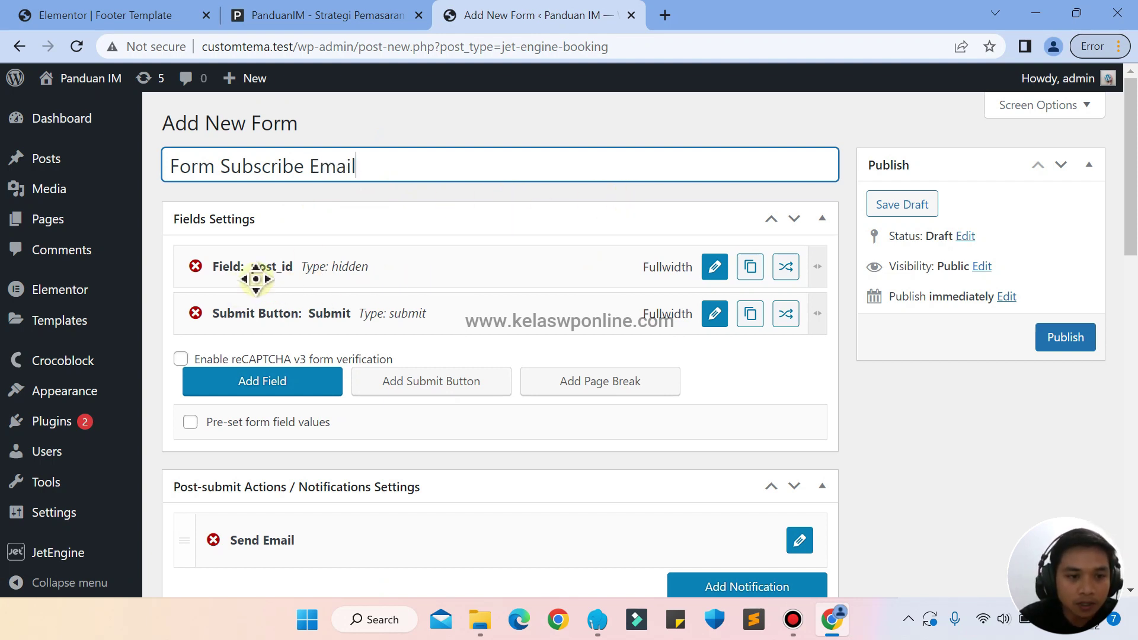
Delete the hidden post_id field and add a new text field above the submit button
click(197, 267)
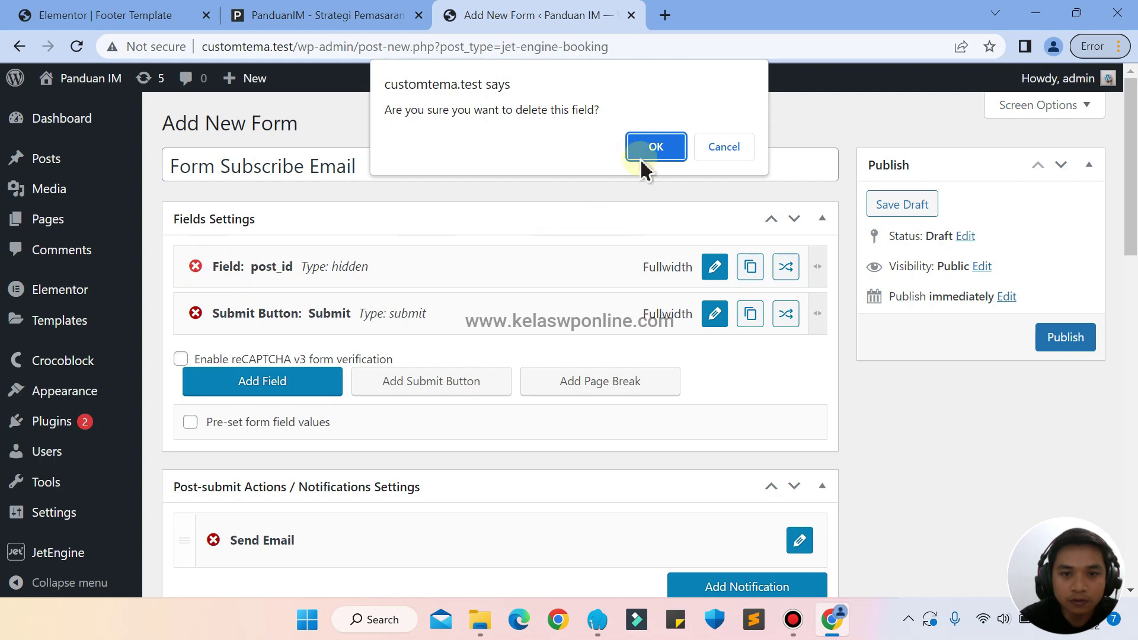
click(654, 144)
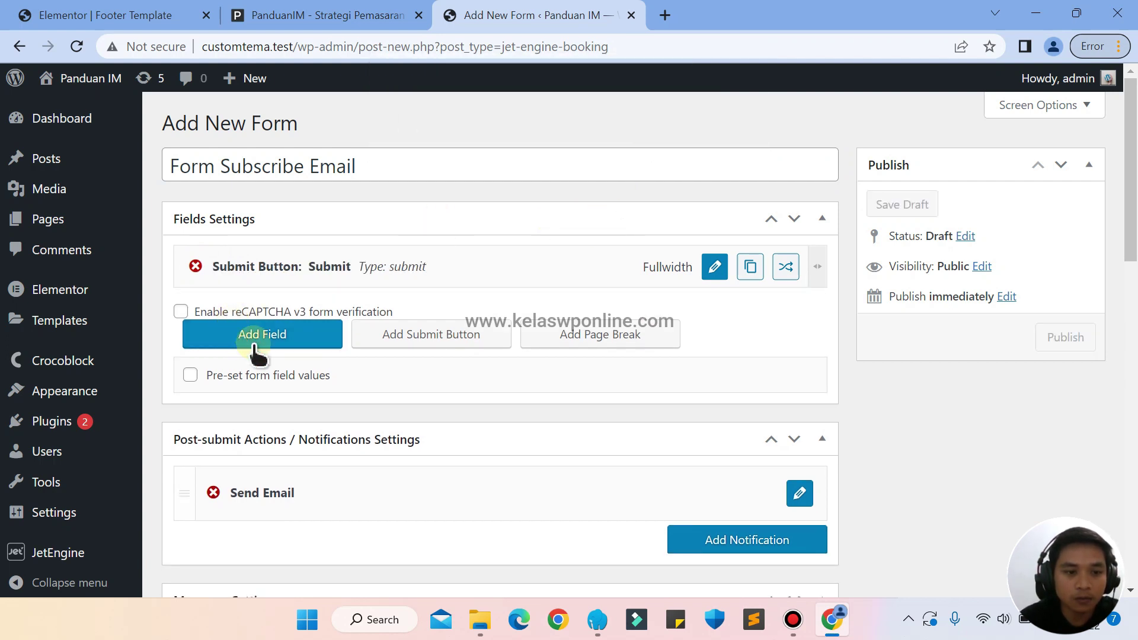
click(251, 333)
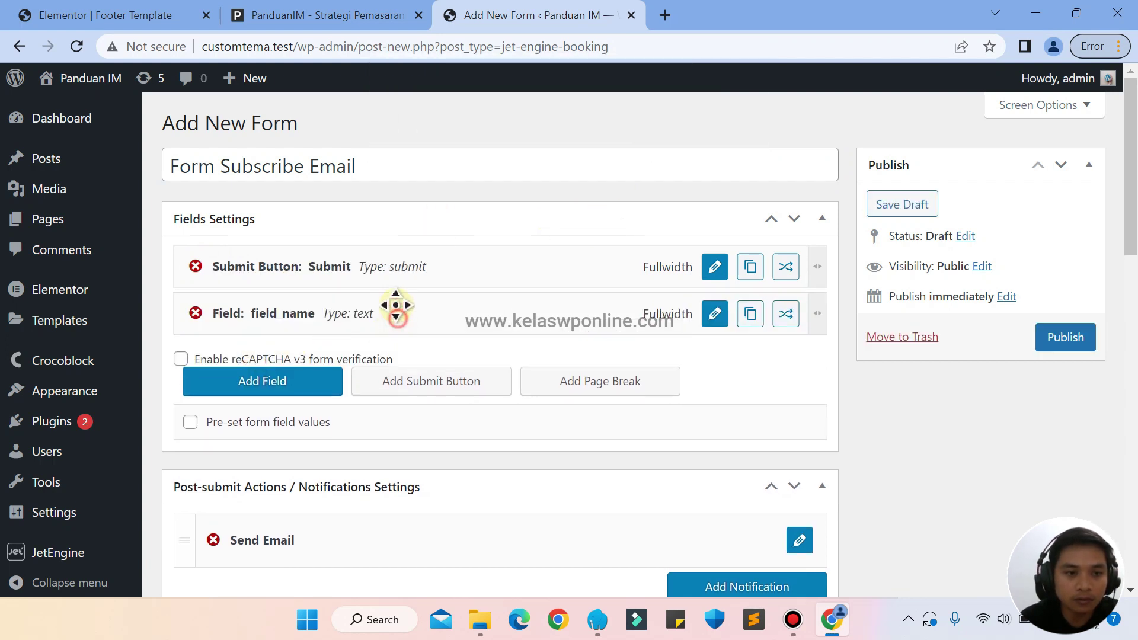
drag(396, 305, 541, 272)
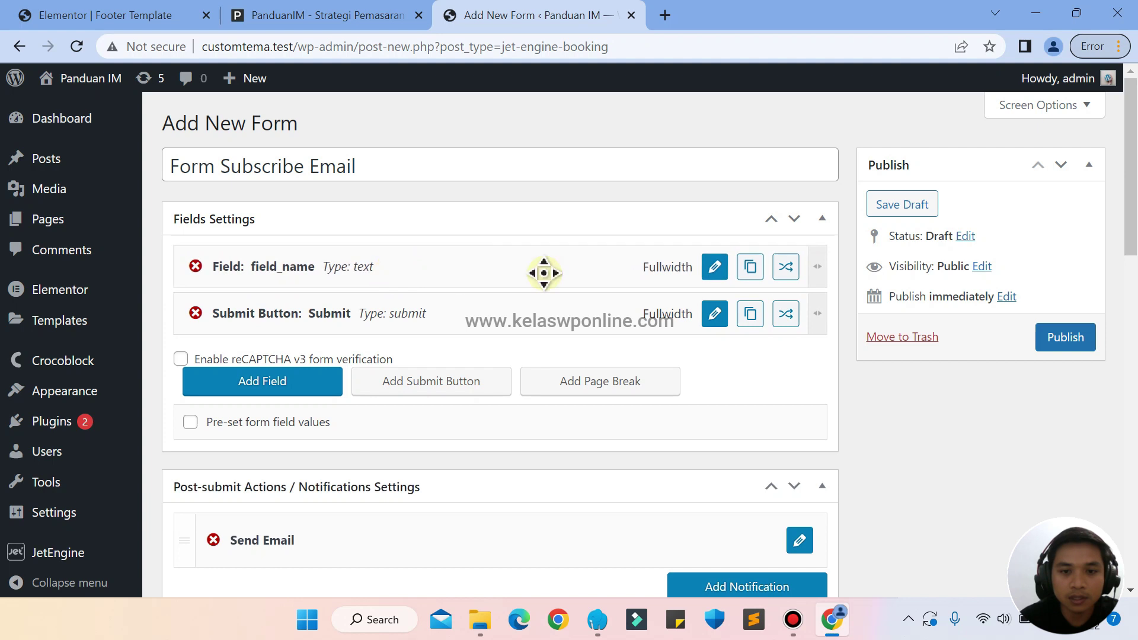
Name the new text field alamat_email, give it the placeholder "Masukkan Alamat Email Anda...." and apply the changes
click(710, 274)
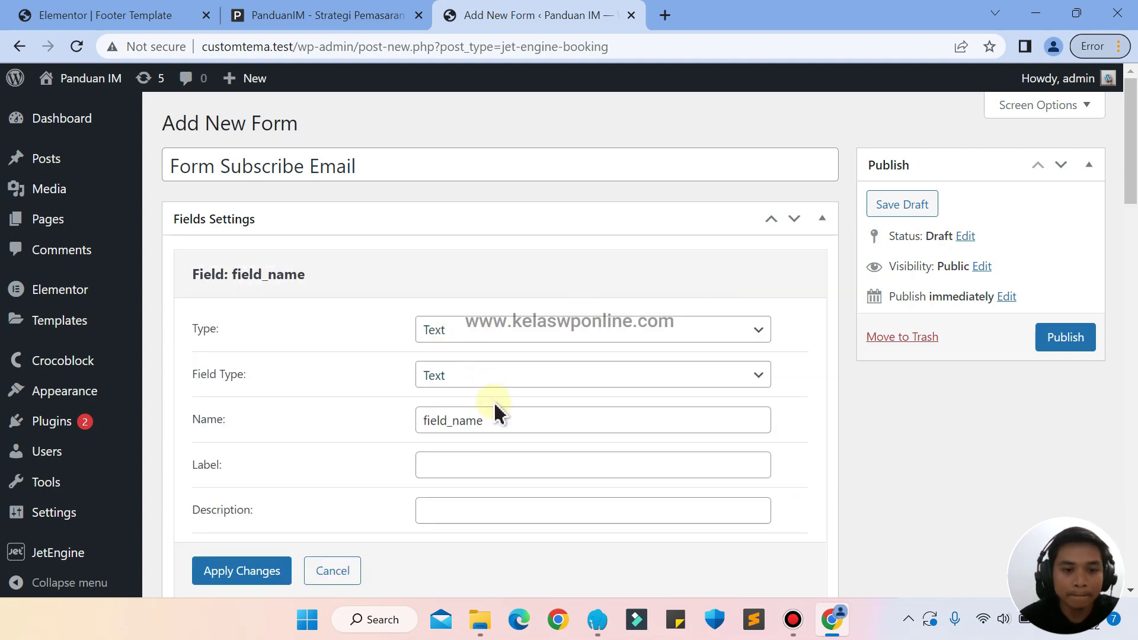
click(514, 420)
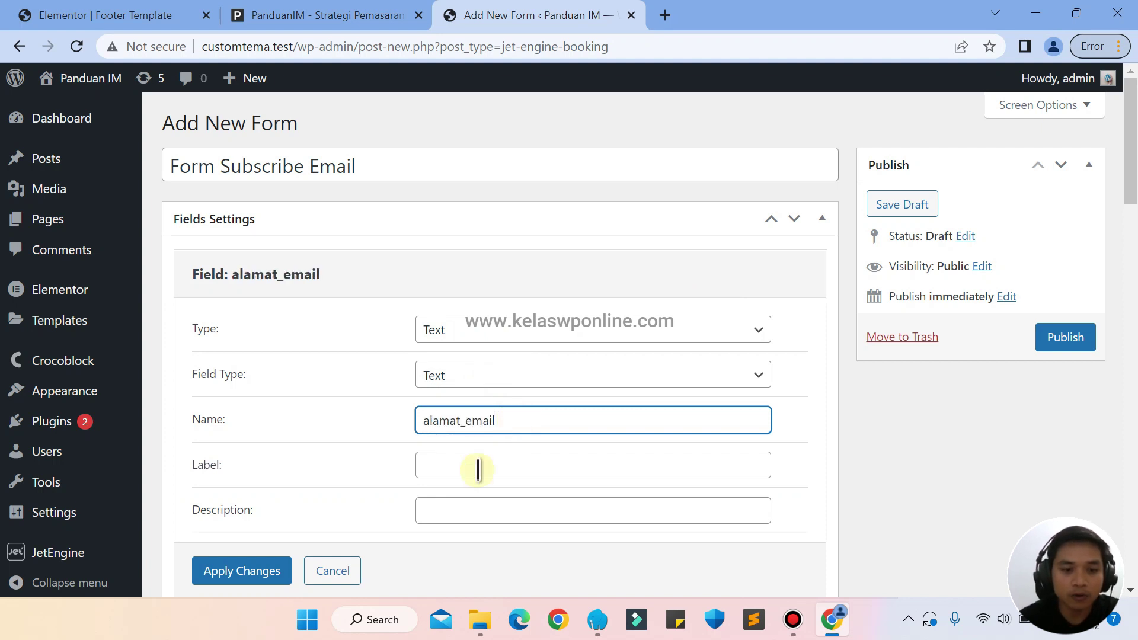
click(459, 470)
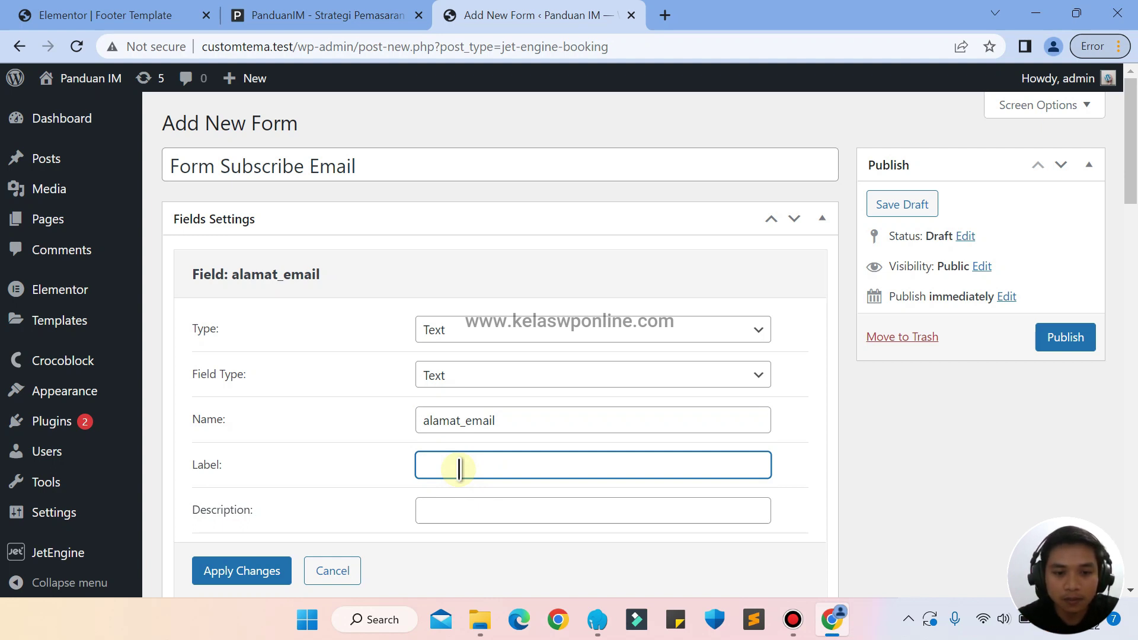
click(340, 475)
scroll(342, 477, down, 1)
scroll(342, 477, down, 4)
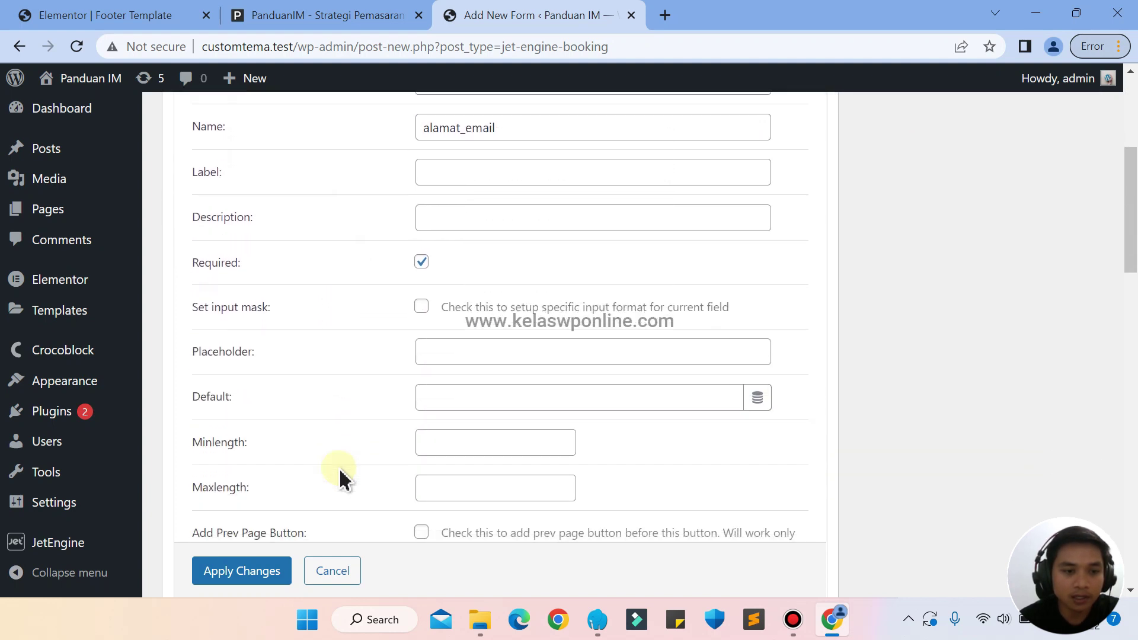
click(482, 328)
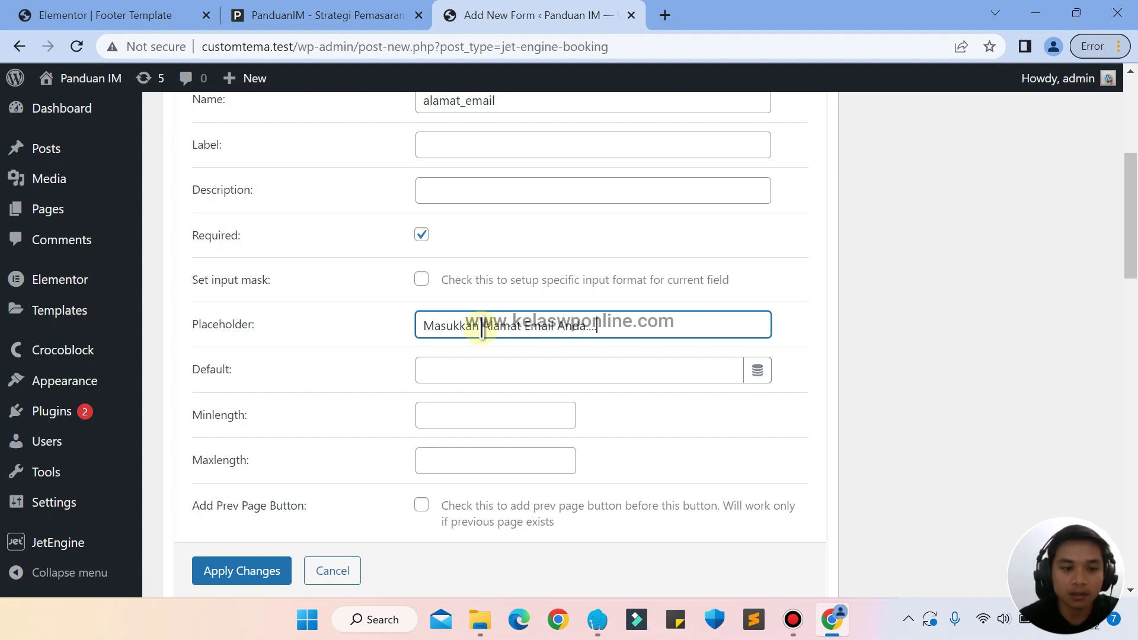
click(255, 571)
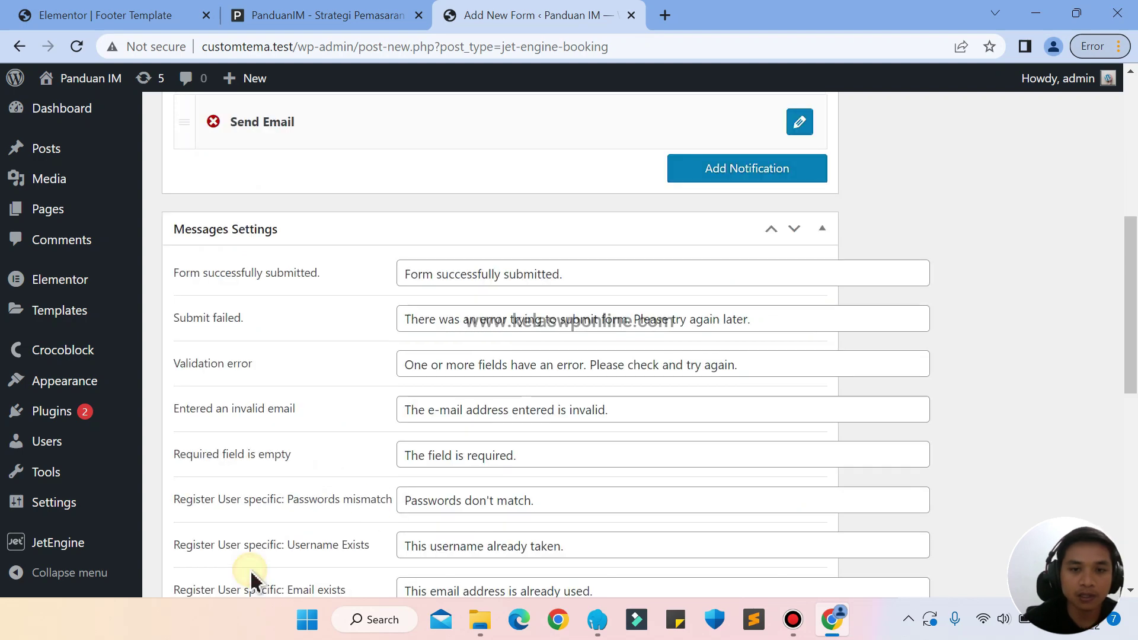
Change the submit button's label to DAFTAR and apply the changes
drag(1122, 293, 1127, 166)
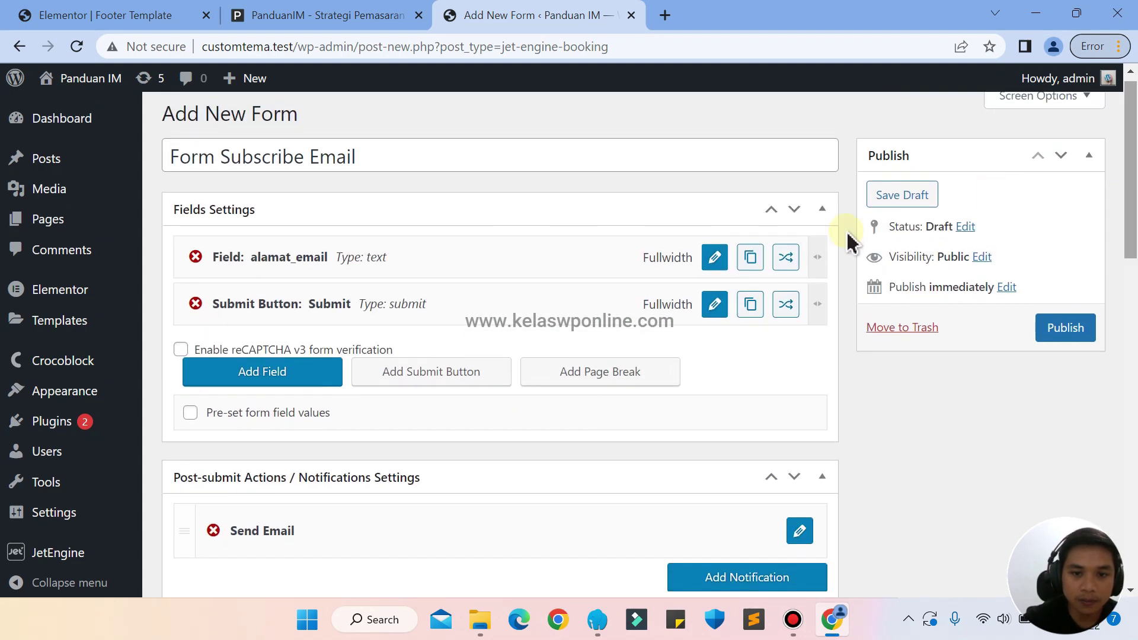
click(717, 305)
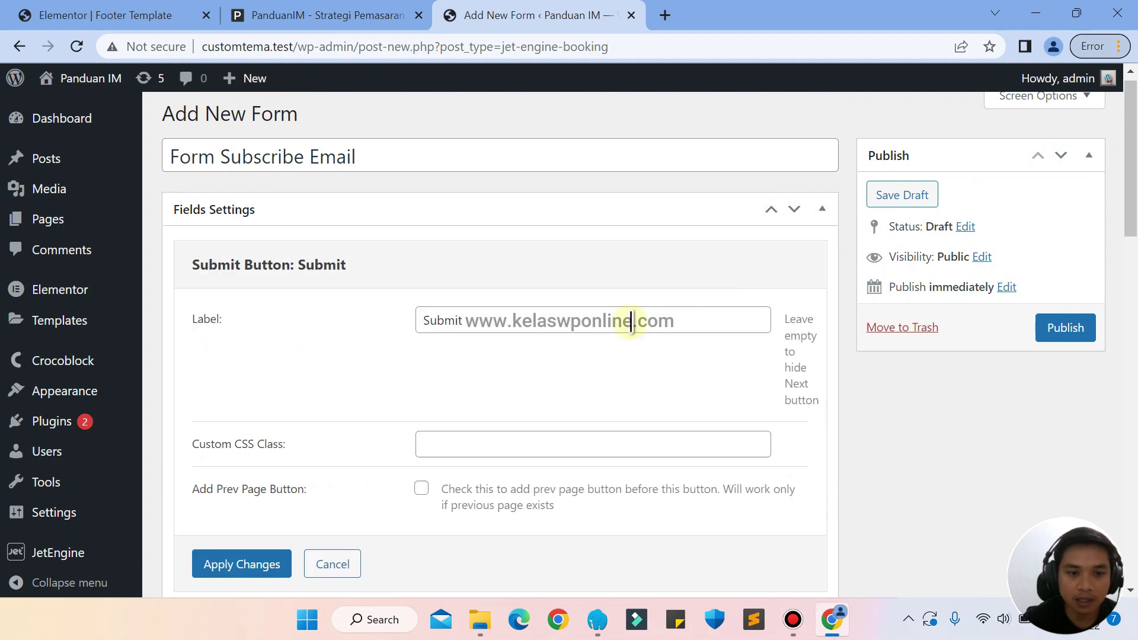
click(575, 321)
key(BackSpace)
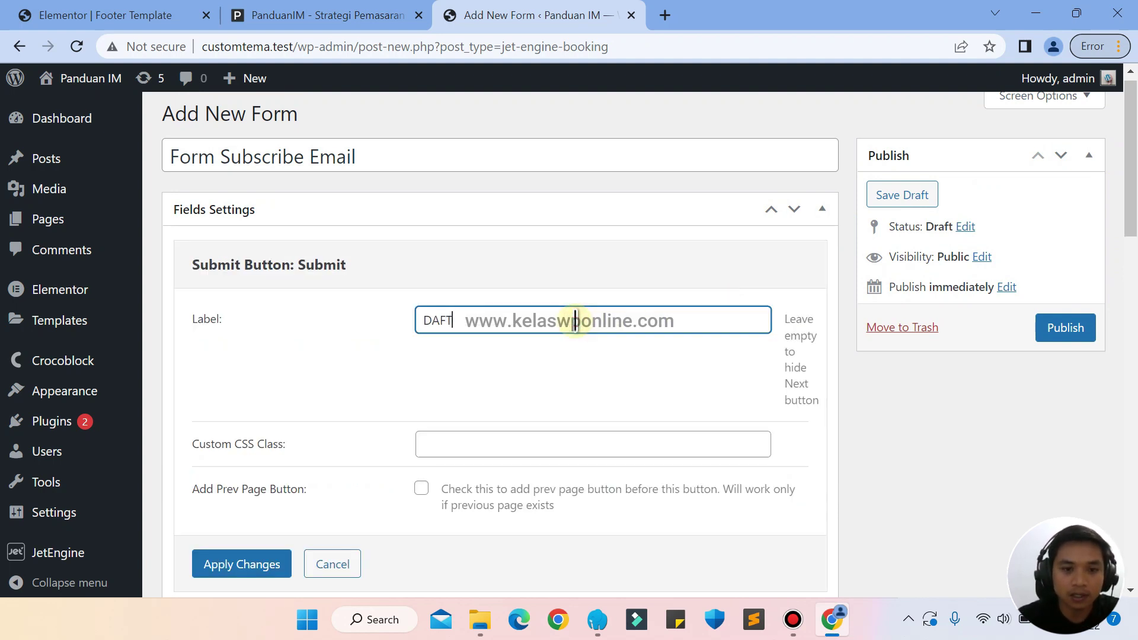
click(264, 565)
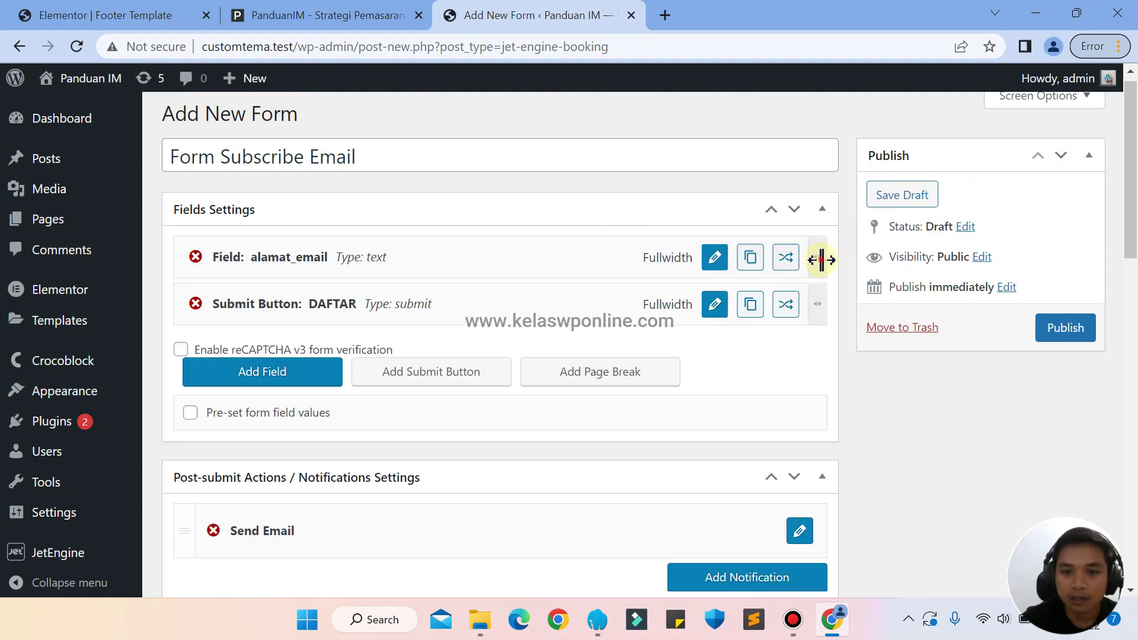
Lay out the alamat_email field at 7/12 width beside the DAFTAR button at 5/12 width, and publish the form
drag(820, 259, 549, 257)
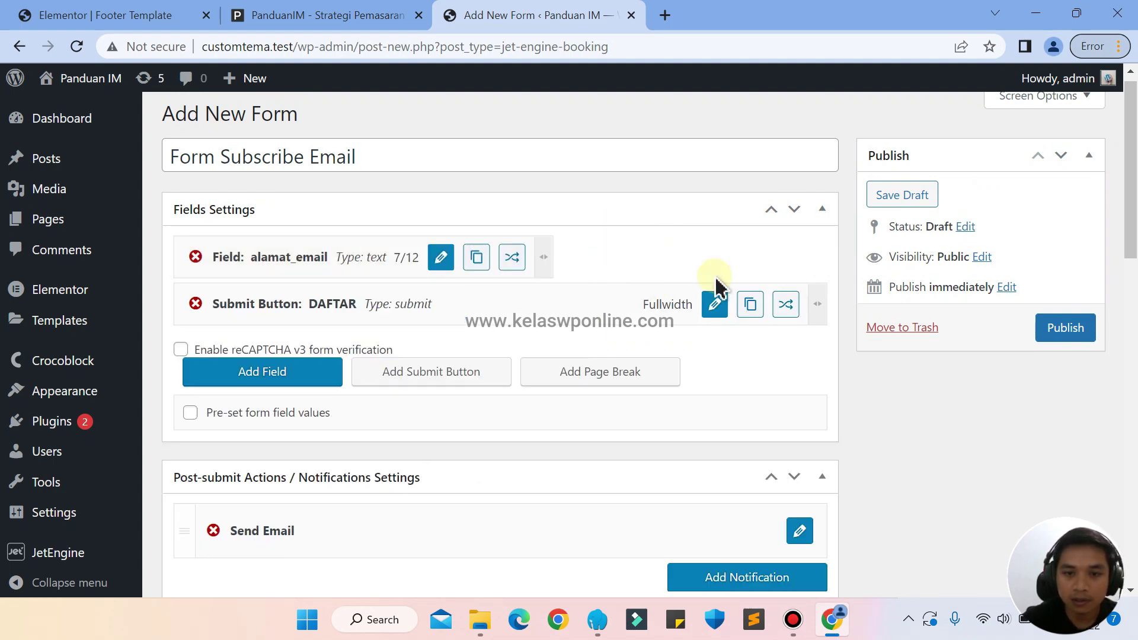
drag(820, 306, 525, 317)
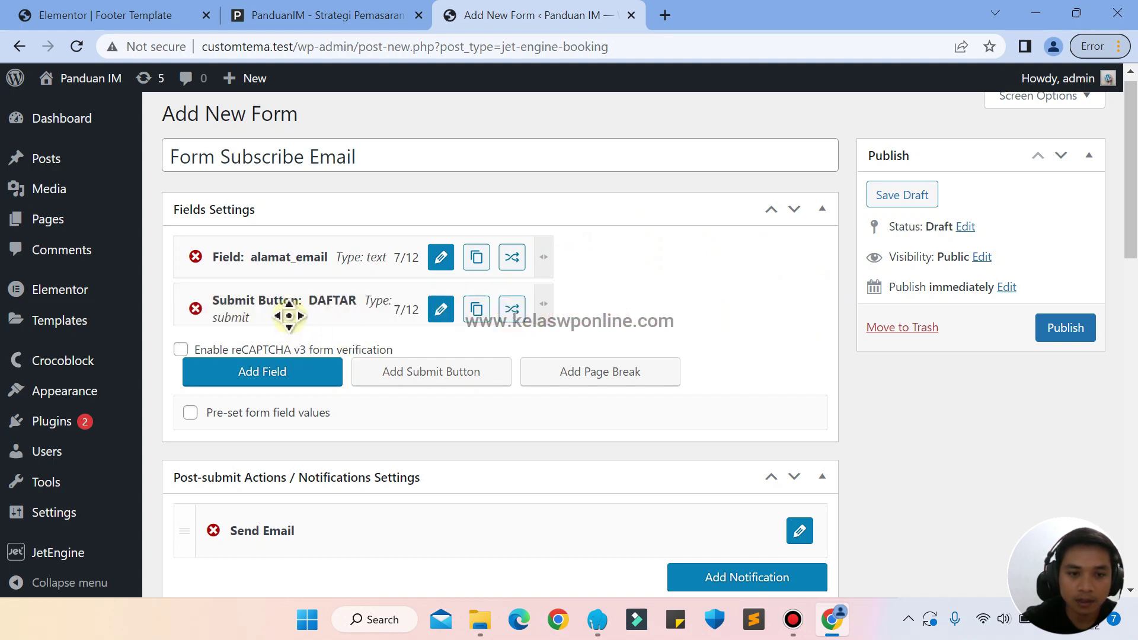
drag(288, 313, 602, 304)
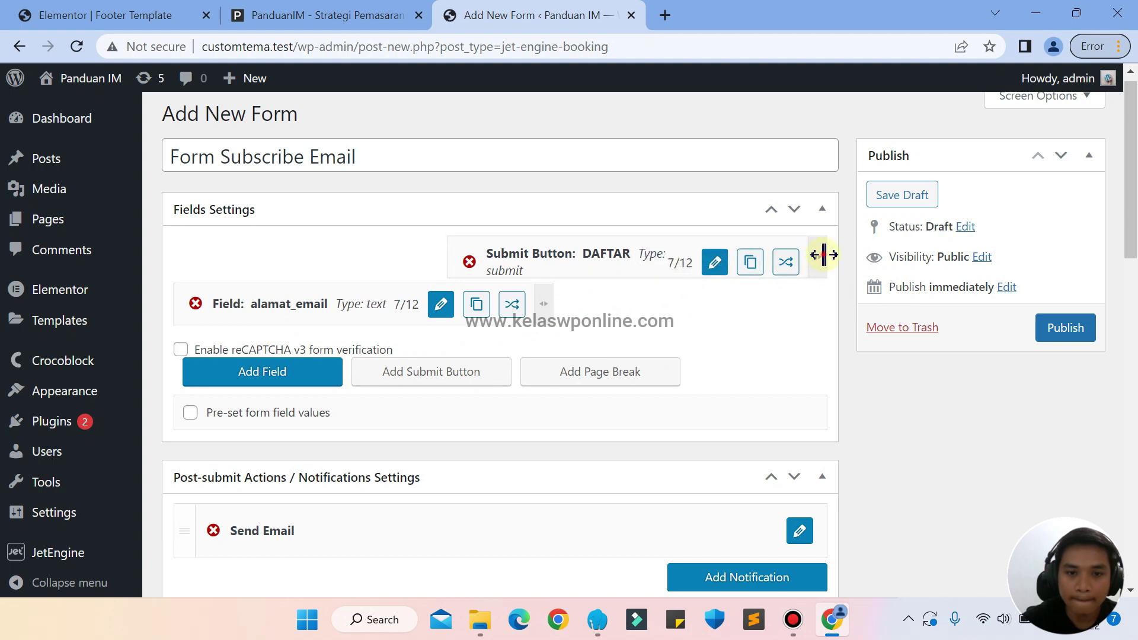
drag(822, 256, 765, 255)
drag(611, 253, 712, 270)
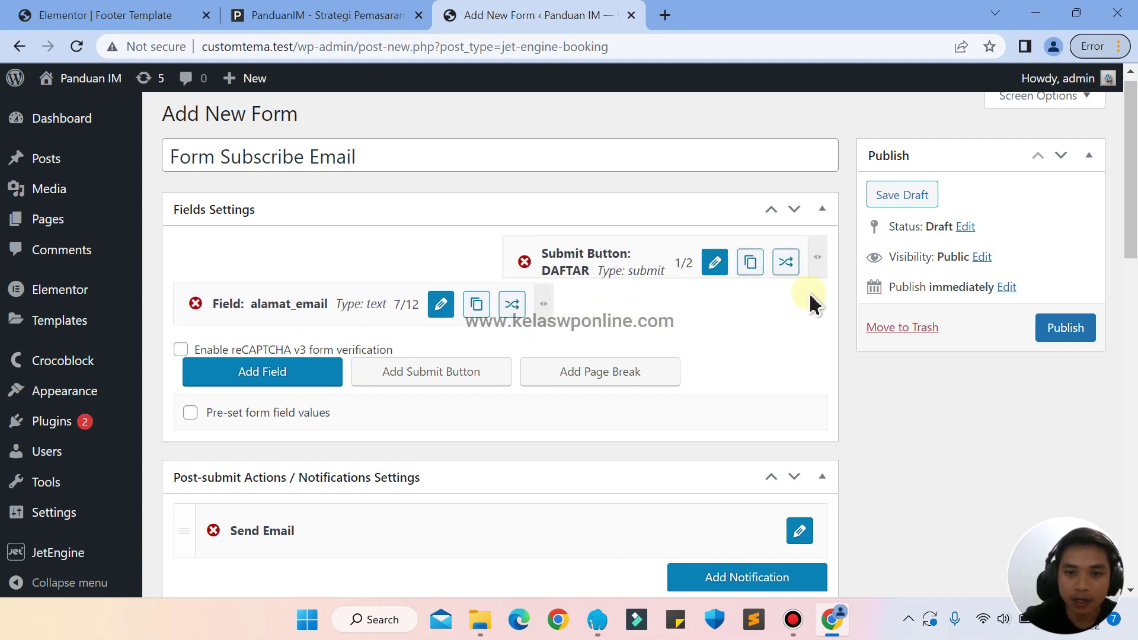
drag(817, 259, 777, 269)
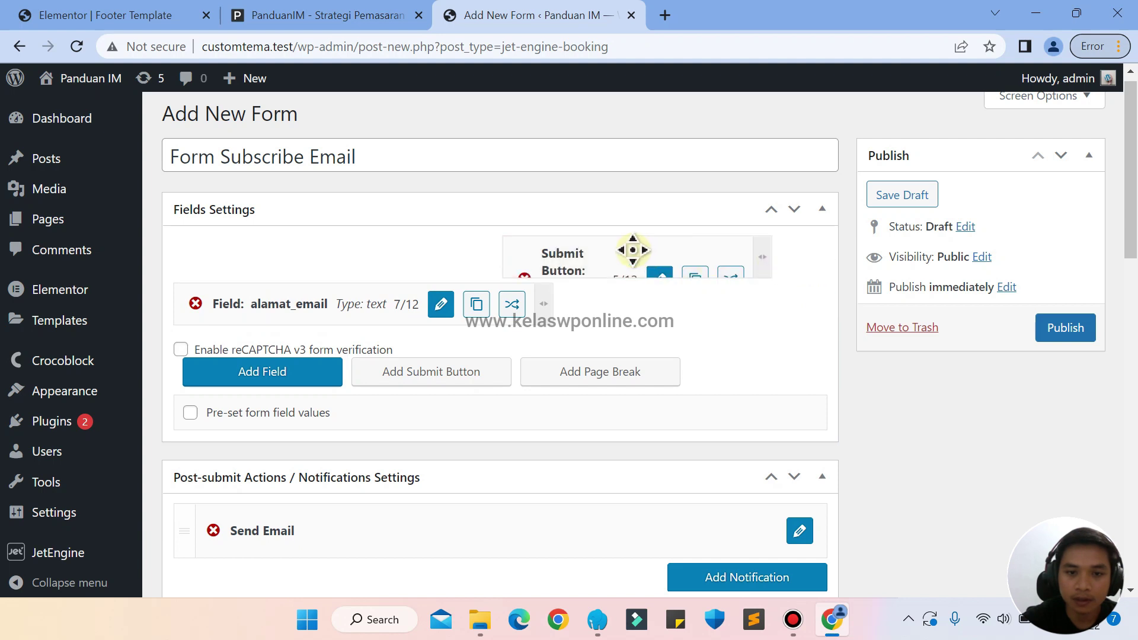
drag(630, 246, 680, 255)
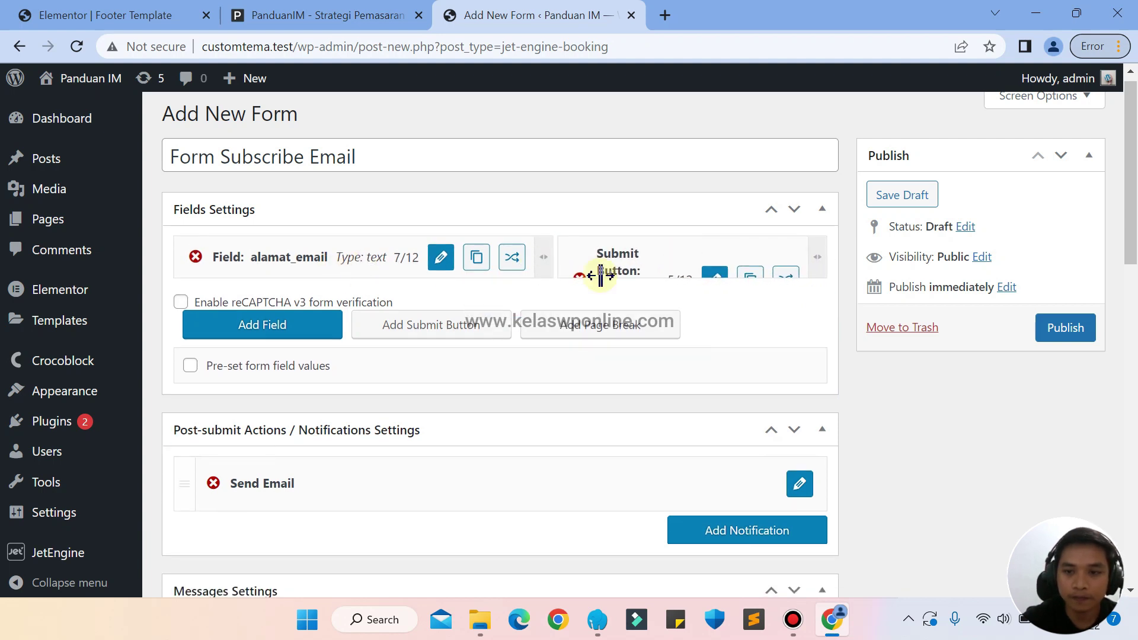
click(1053, 337)
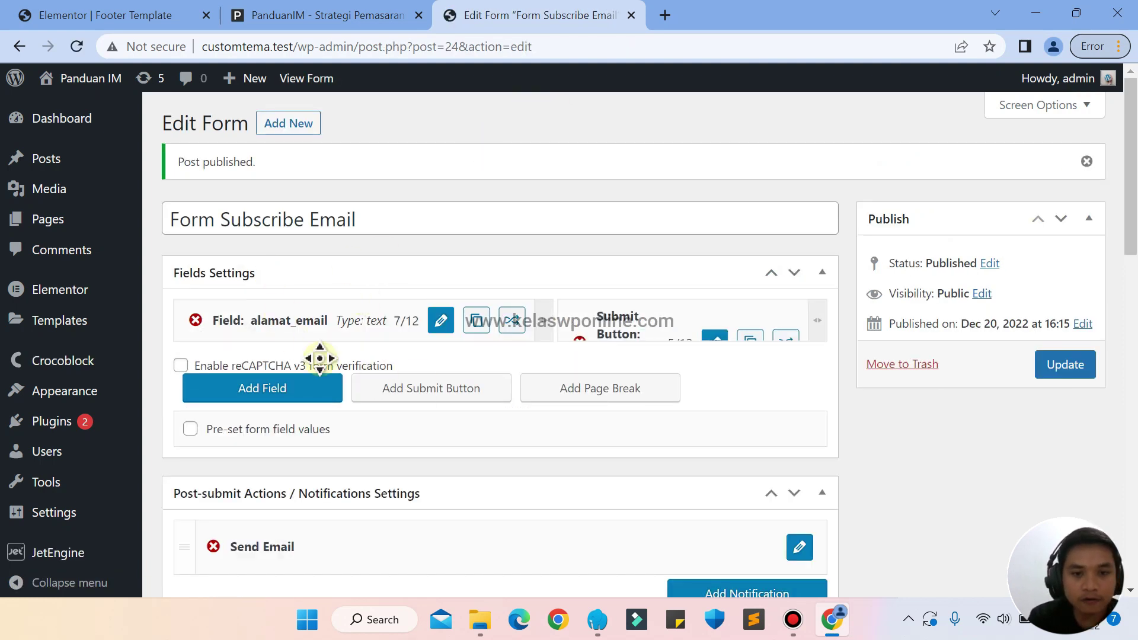
Reload the footer template in the Elementor editor and insert the JetEngine Form widget directly above the existing email form
click(107, 15)
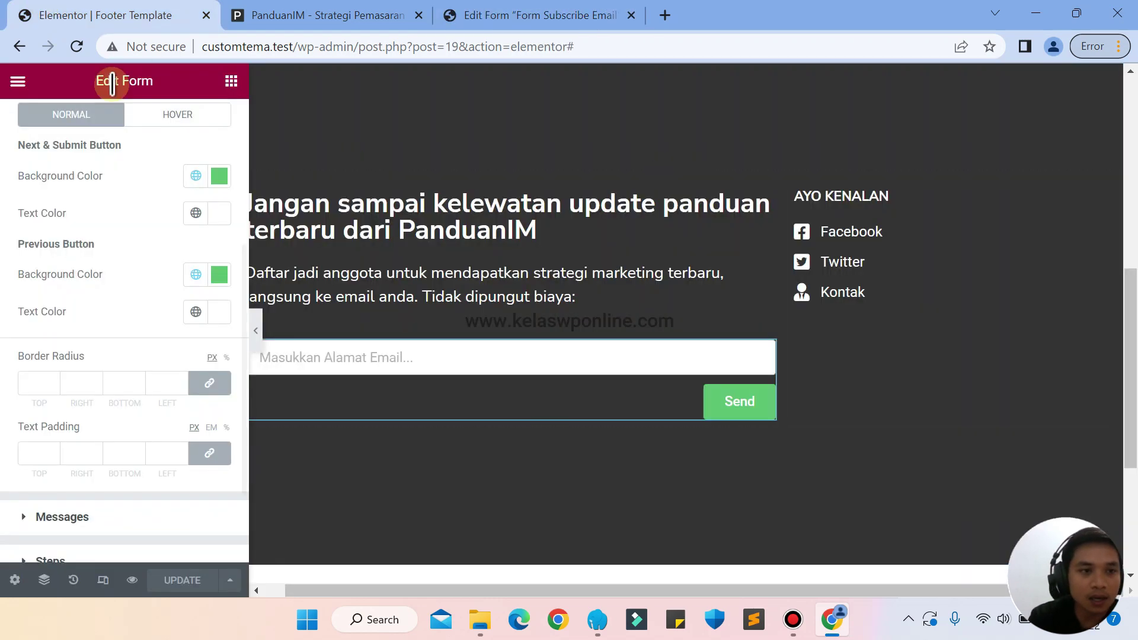
click(77, 46)
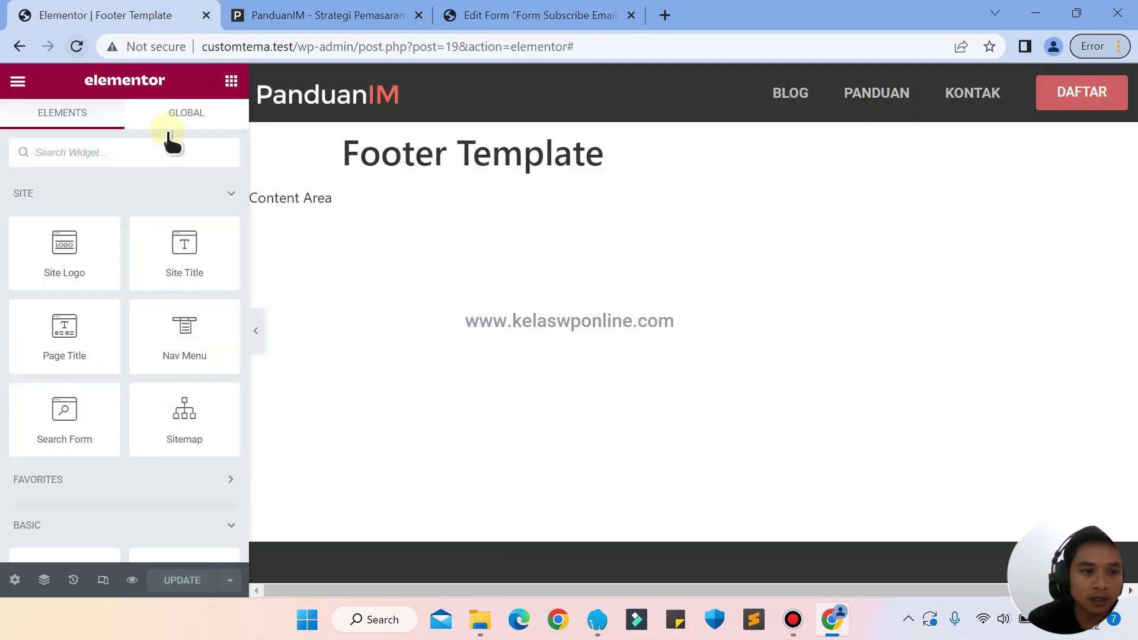
click(109, 151)
text(FORM)
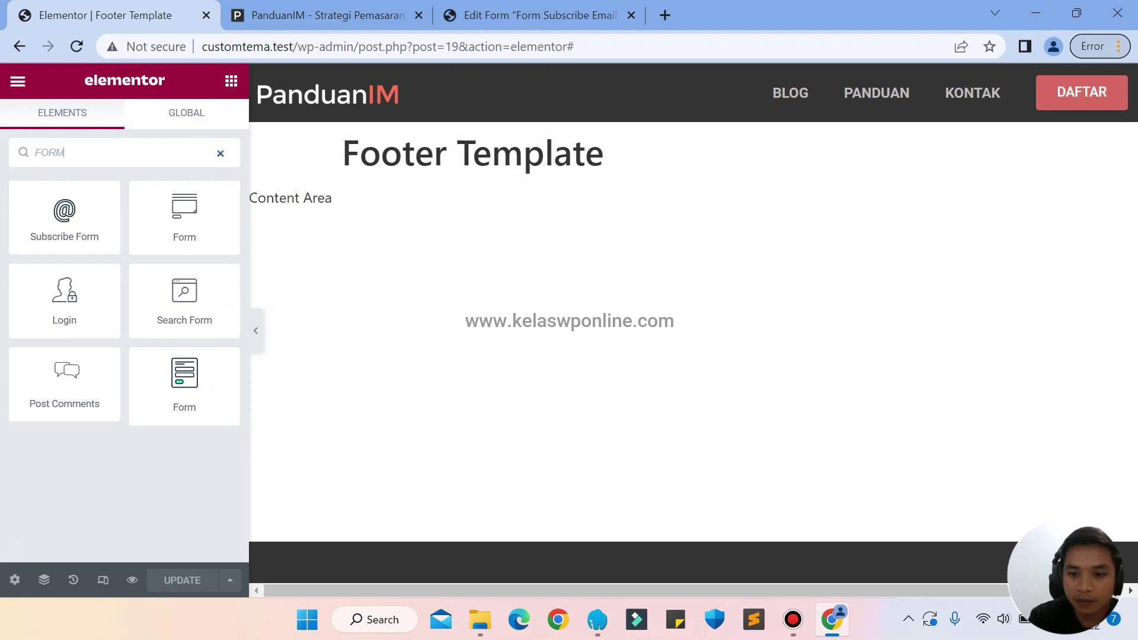
drag(973, 590, 1043, 587)
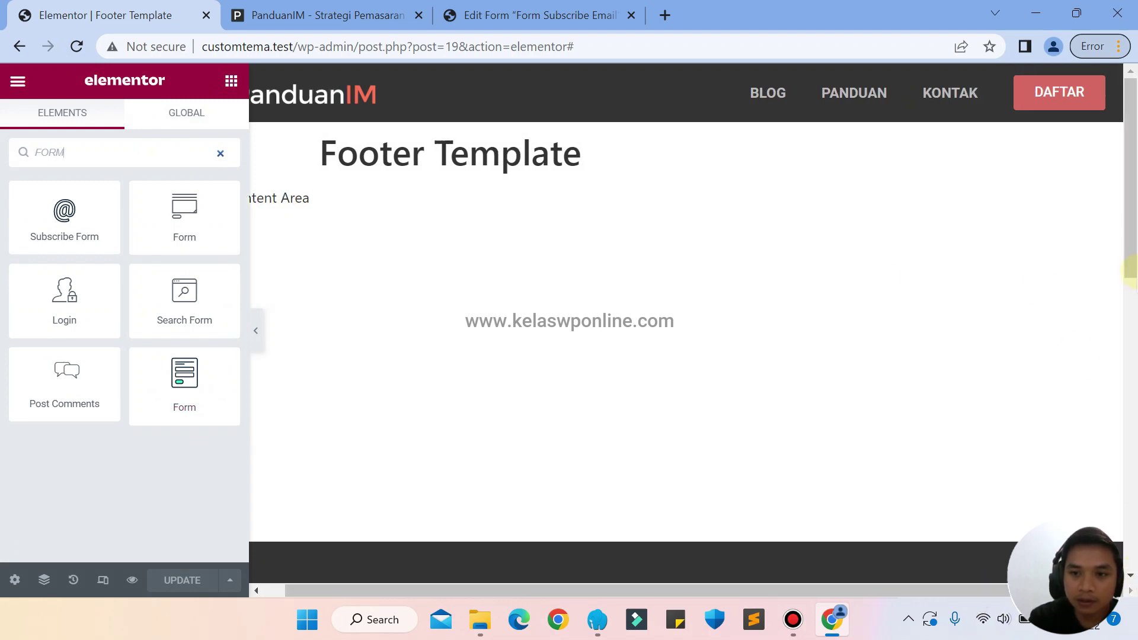
drag(1131, 261, 1100, 457)
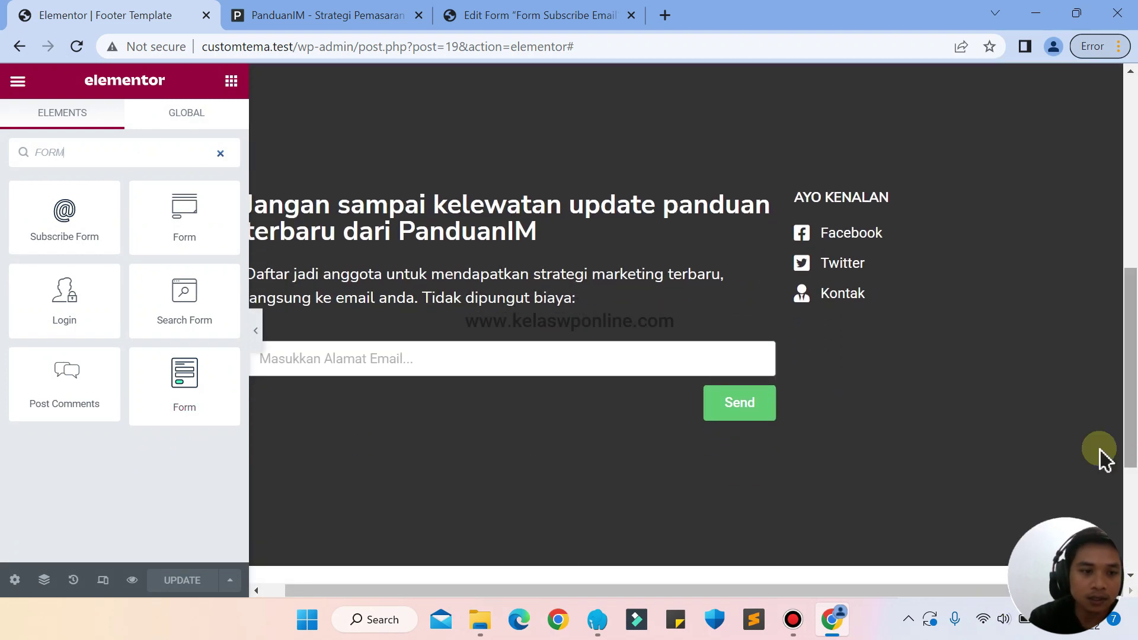
drag(182, 391, 532, 359)
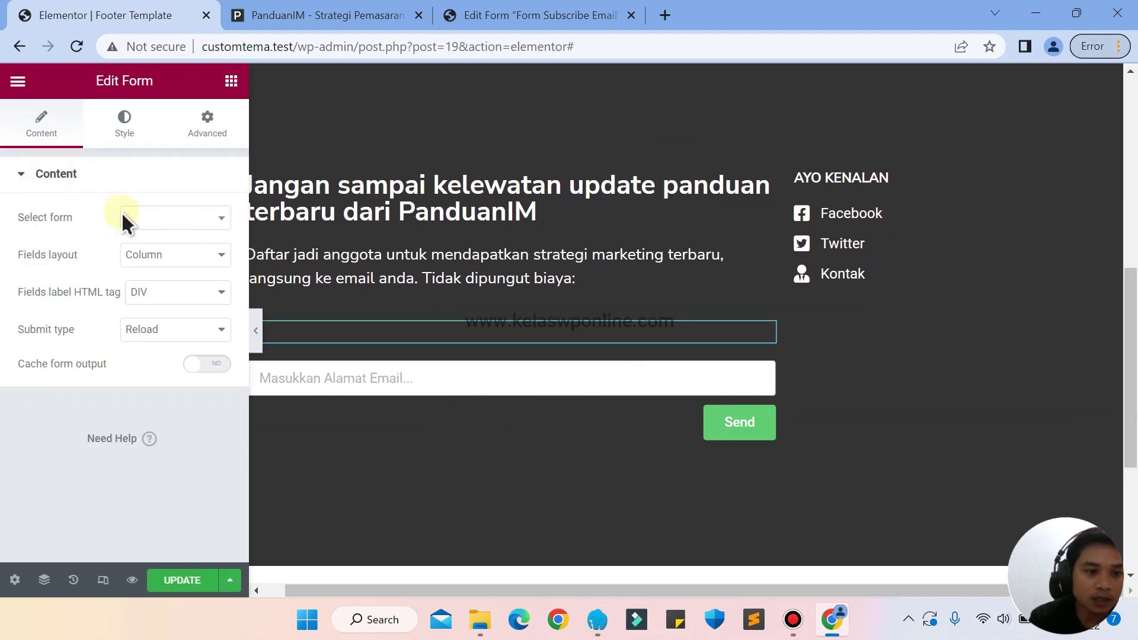
Assign the "Form Subscribe Email" form to the new Form widget
click(199, 221)
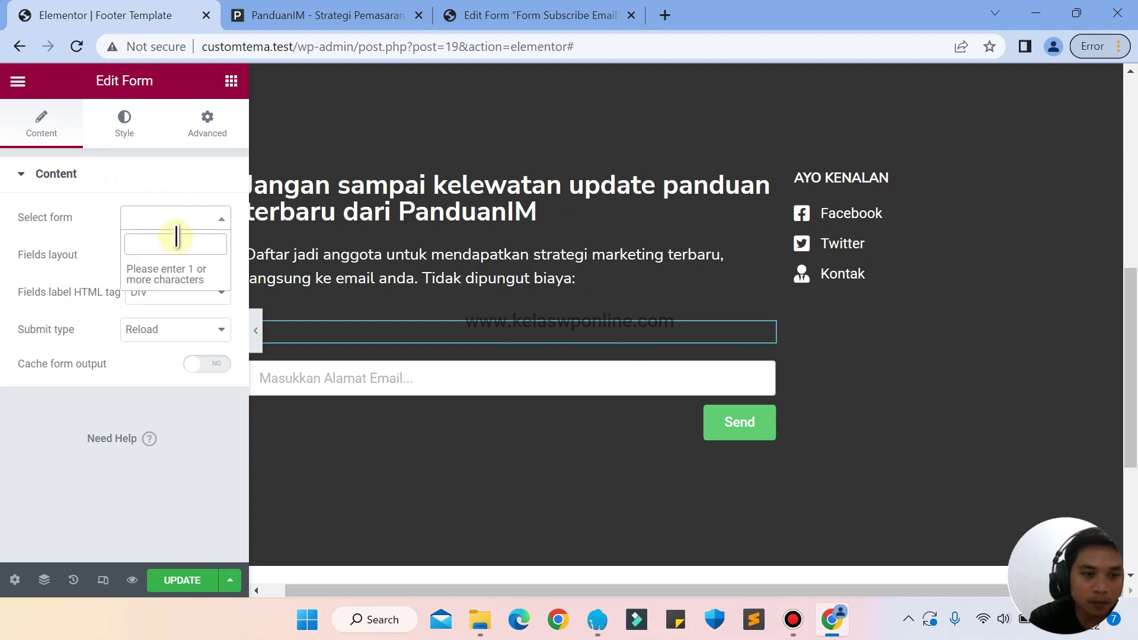
text(FORM)
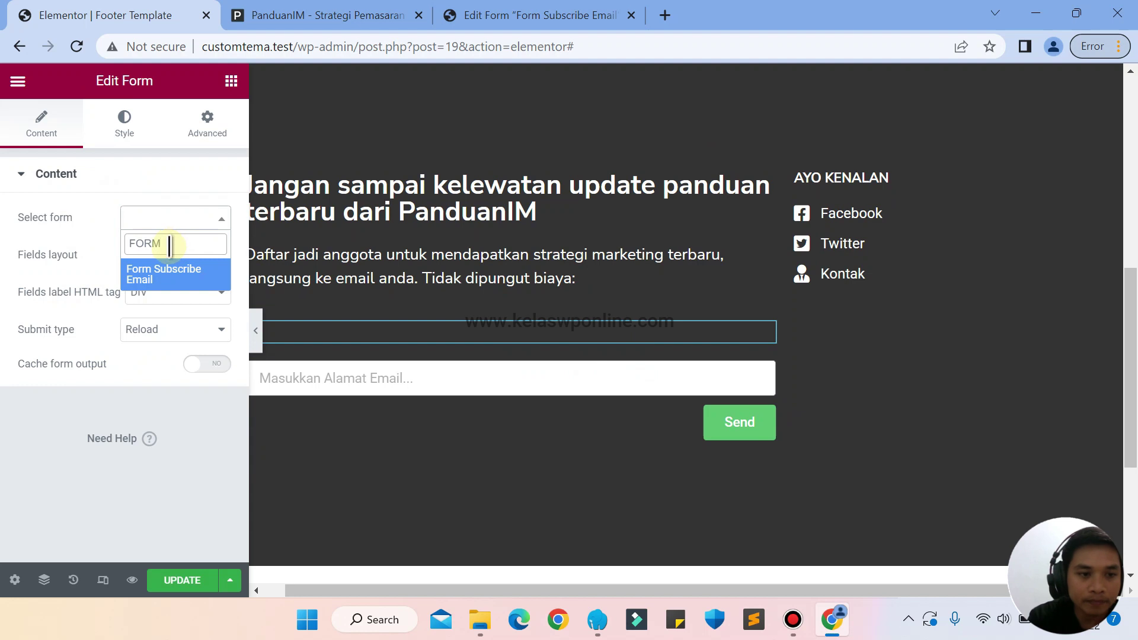
click(168, 274)
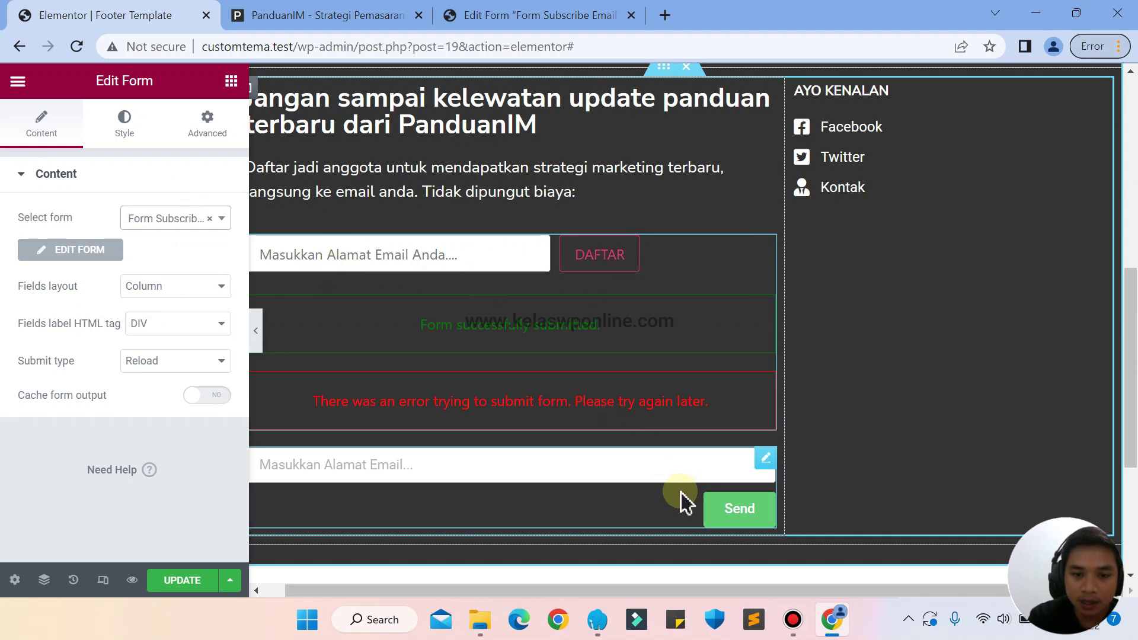
Delete the old email form with the green Send button from the footer
click(706, 466)
right_click(707, 466)
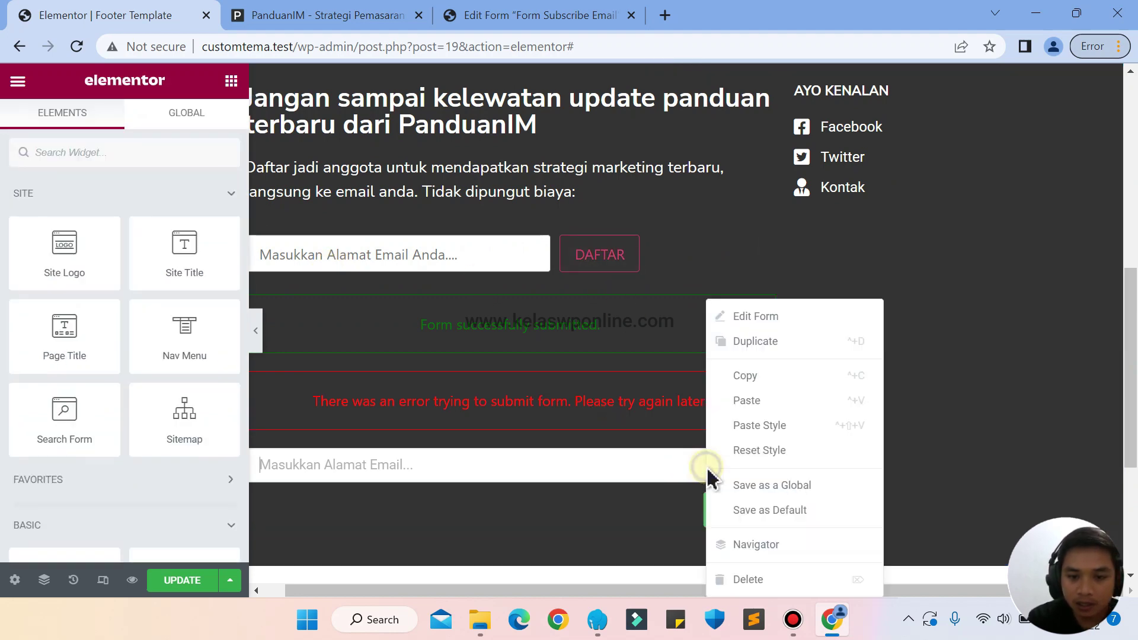
click(772, 584)
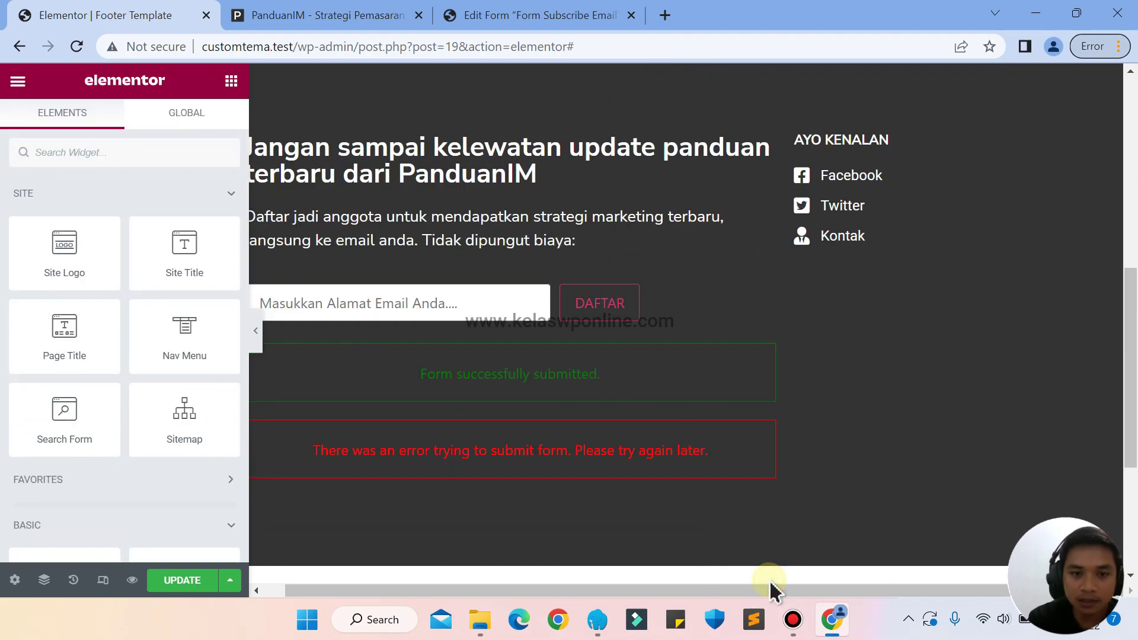
Give the new form's DAFTAR submit button a light blue background, about #88D3F8, for its normal state
click(715, 296)
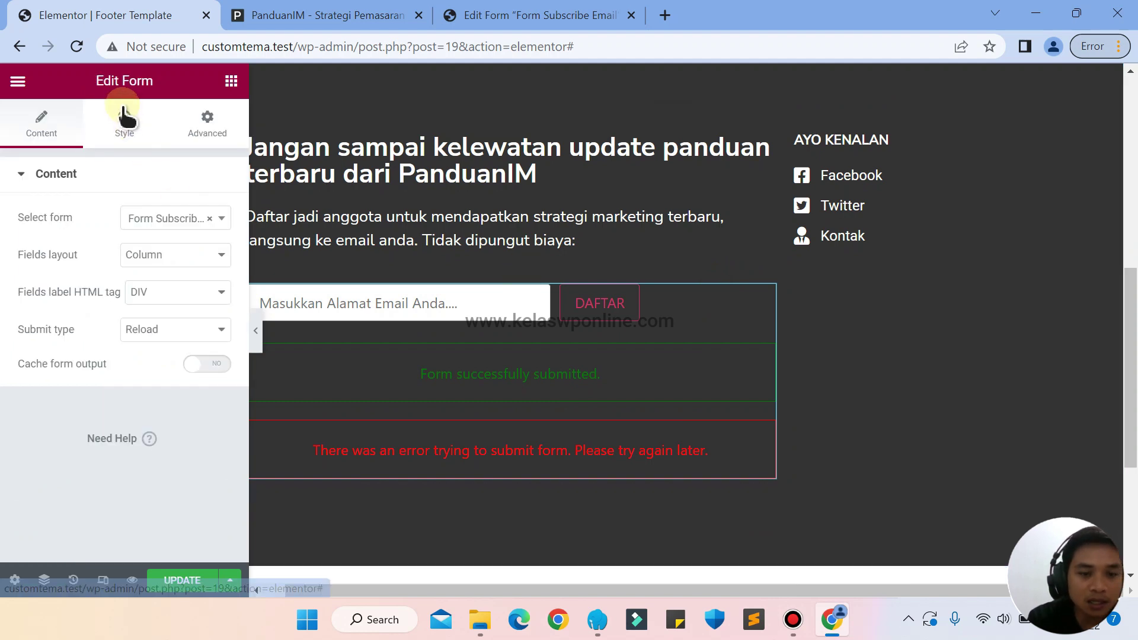
click(119, 128)
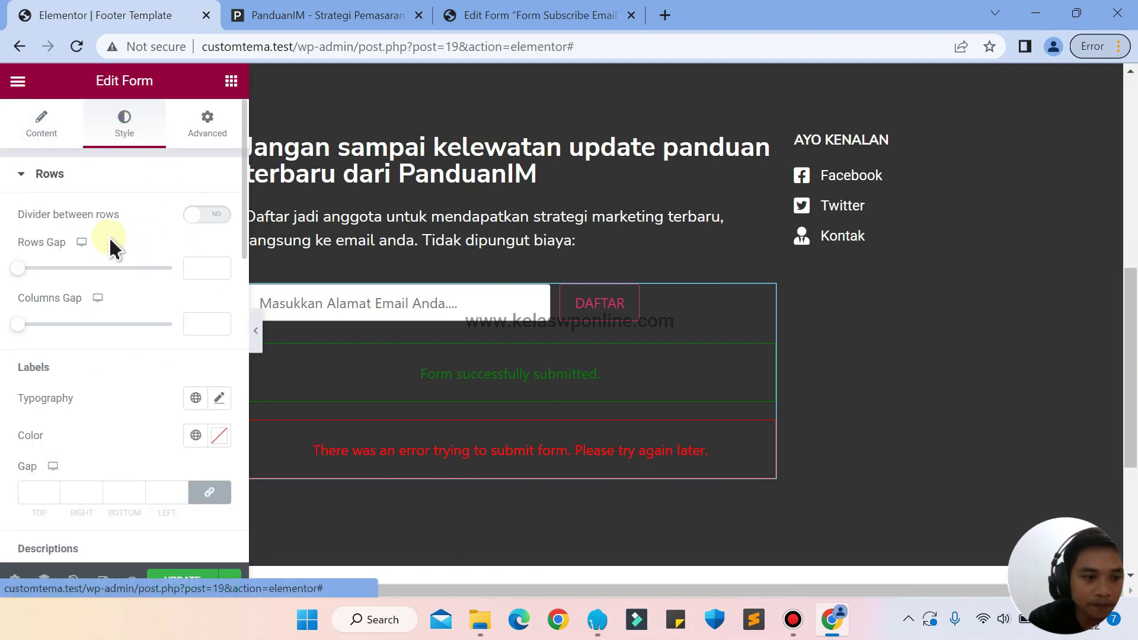
scroll(110, 240, down, 1)
scroll(111, 243, down, 5)
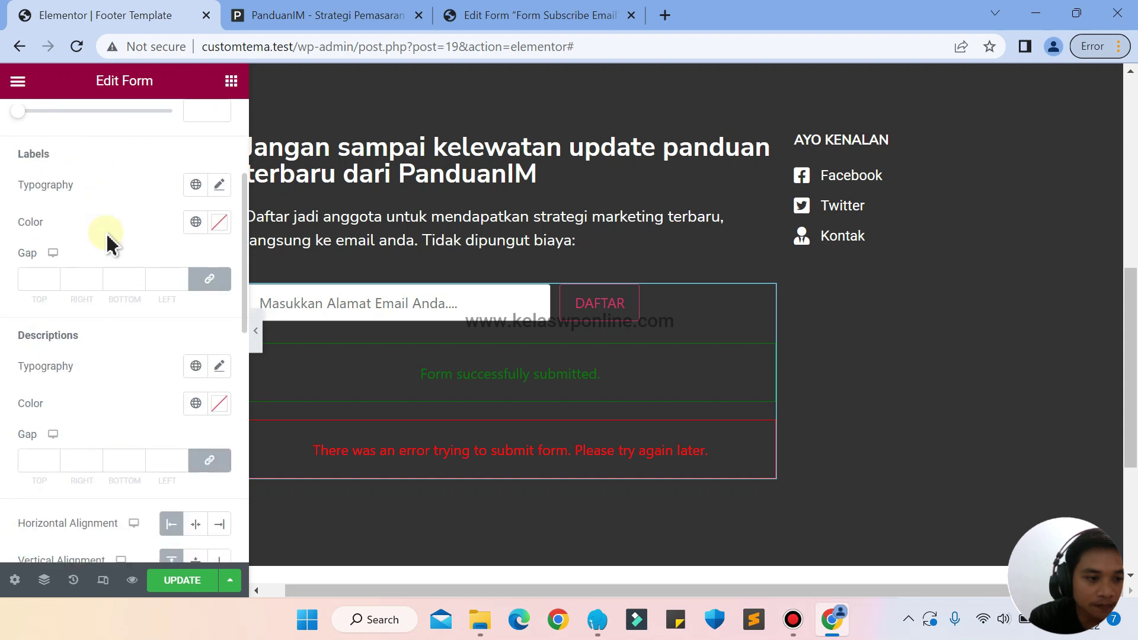
scroll(109, 243, down, 6)
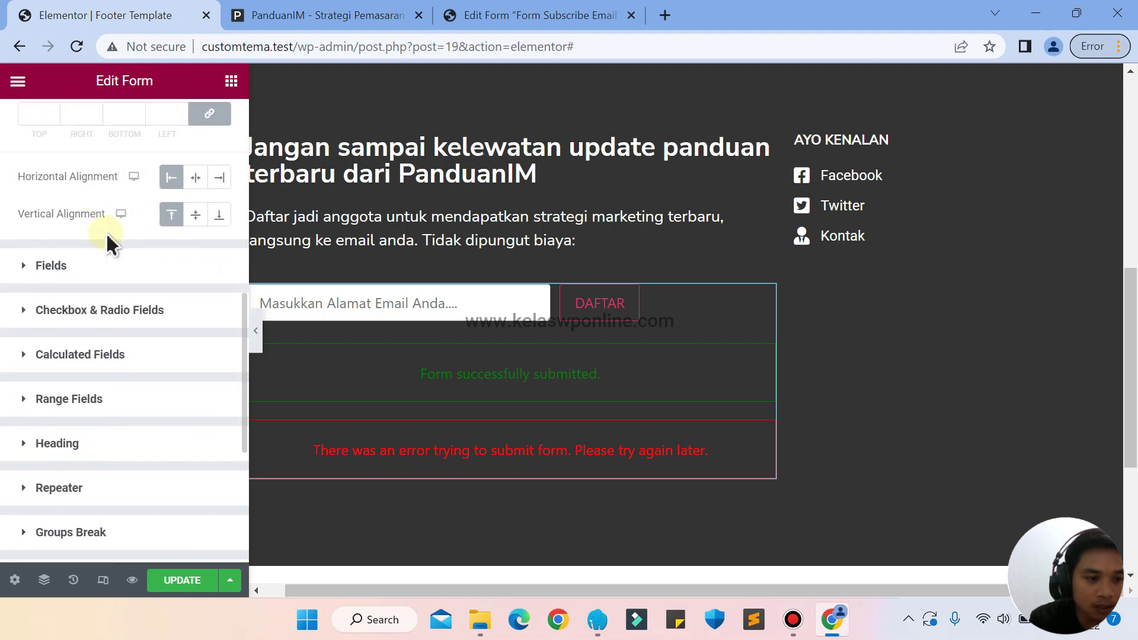
scroll(109, 243, down, 2)
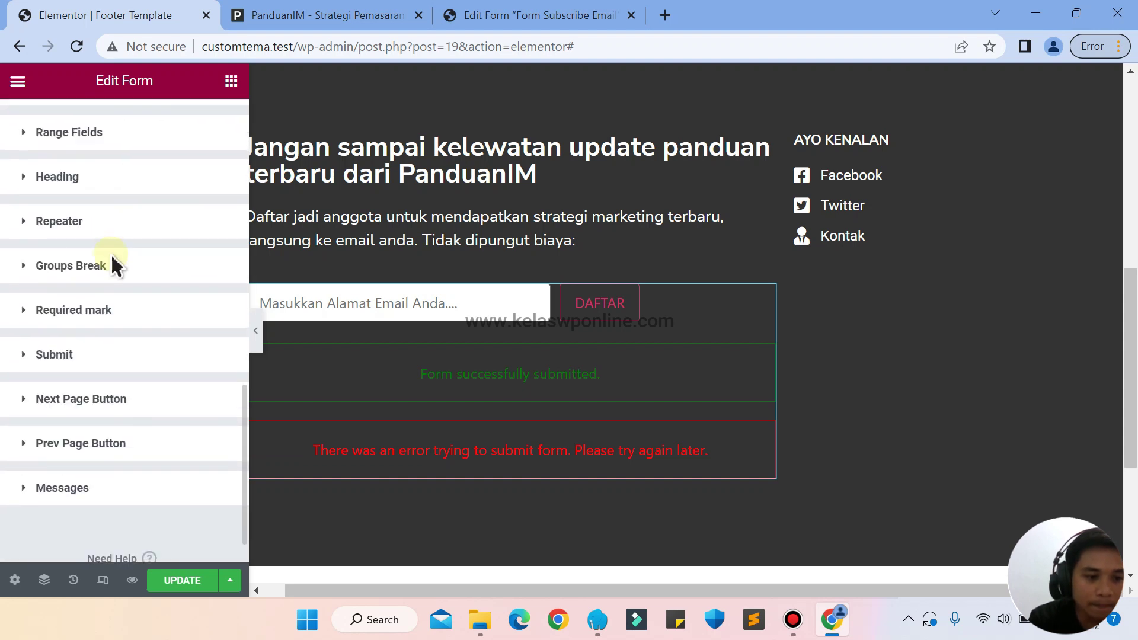
click(43, 354)
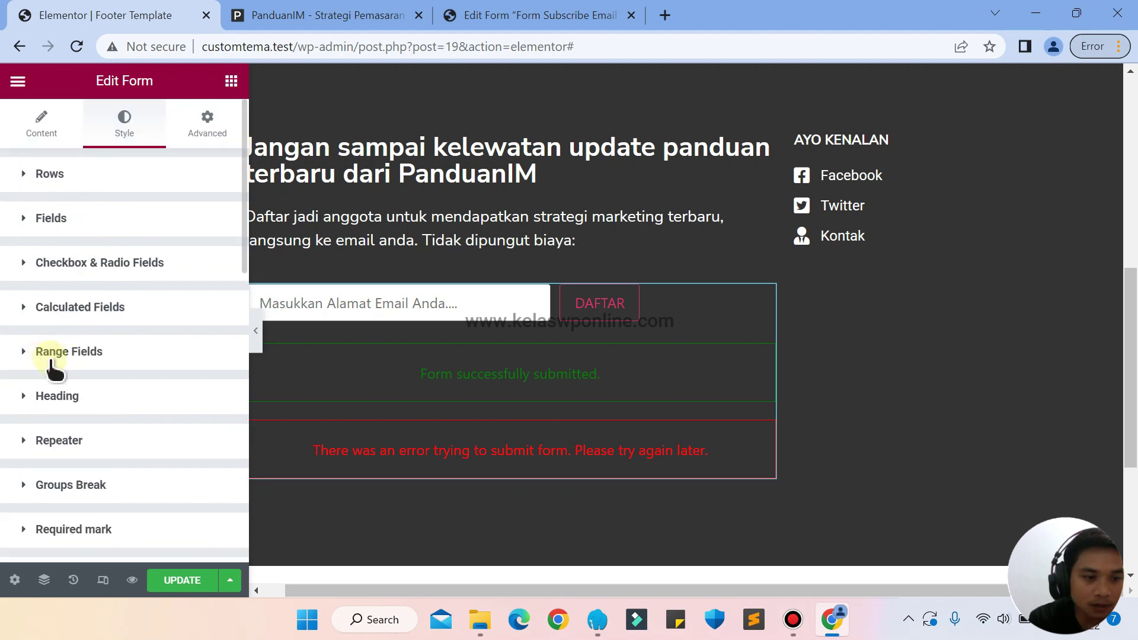
scroll(153, 427, down, 5)
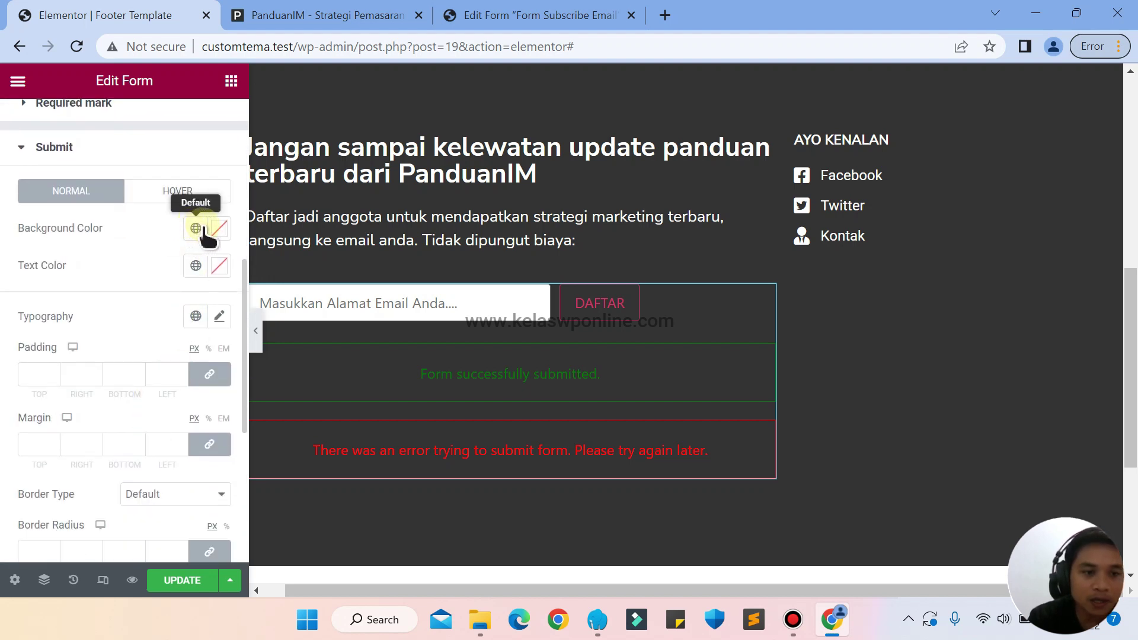
click(217, 228)
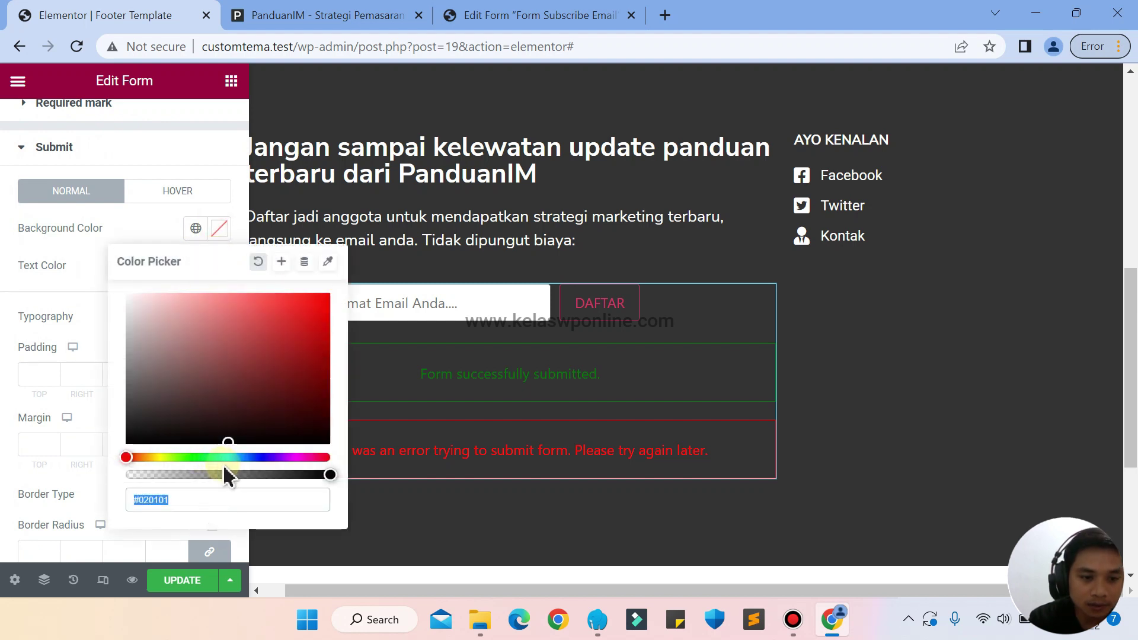
click(239, 457)
drag(272, 353, 212, 289)
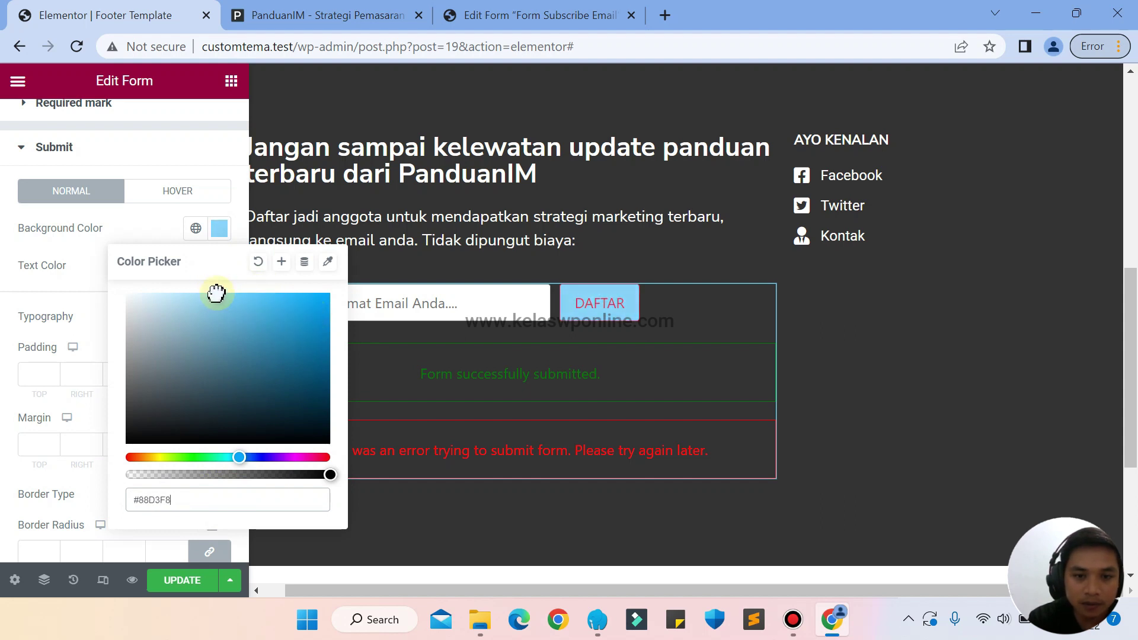
click(84, 261)
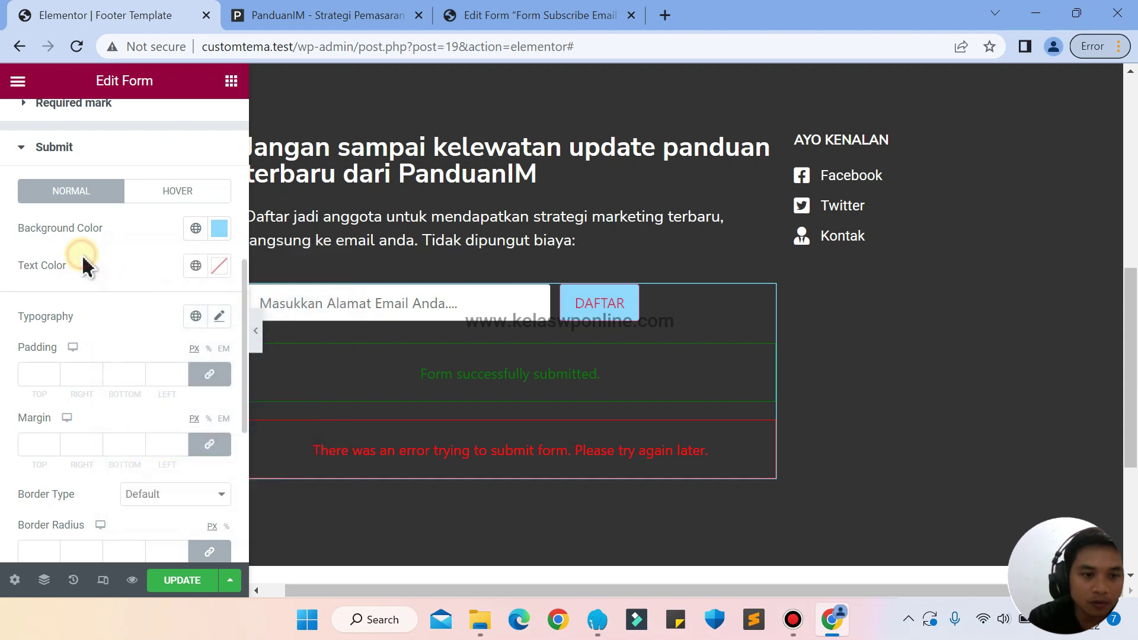
Set the DAFTAR button's normal text color to white (#FFFFFF)
click(224, 265)
drag(249, 372, 125, 323)
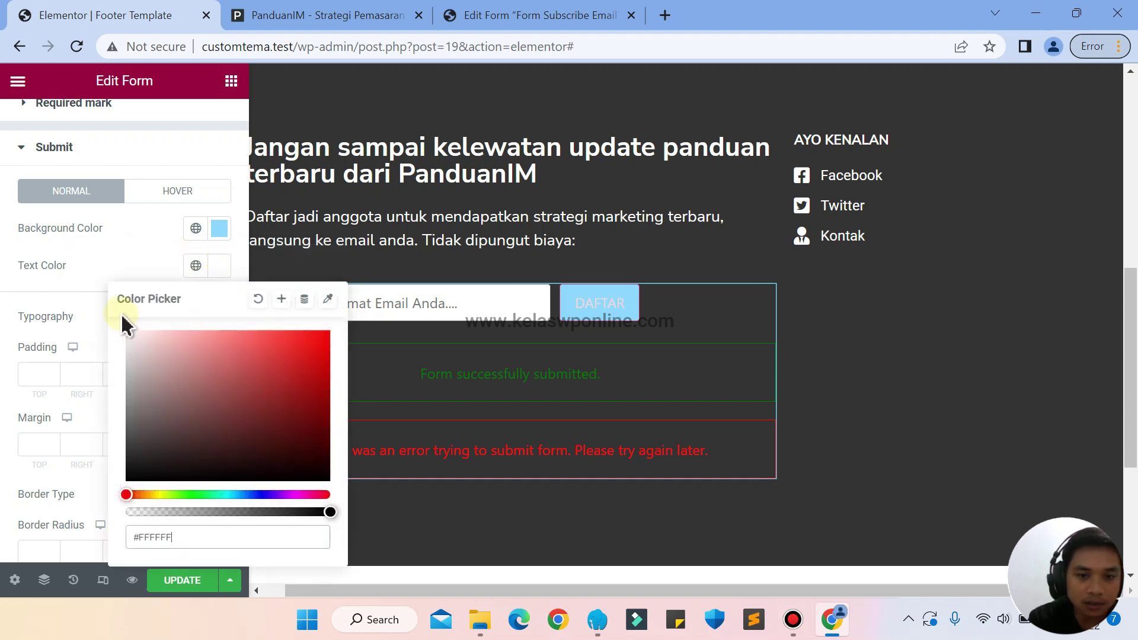
click(112, 249)
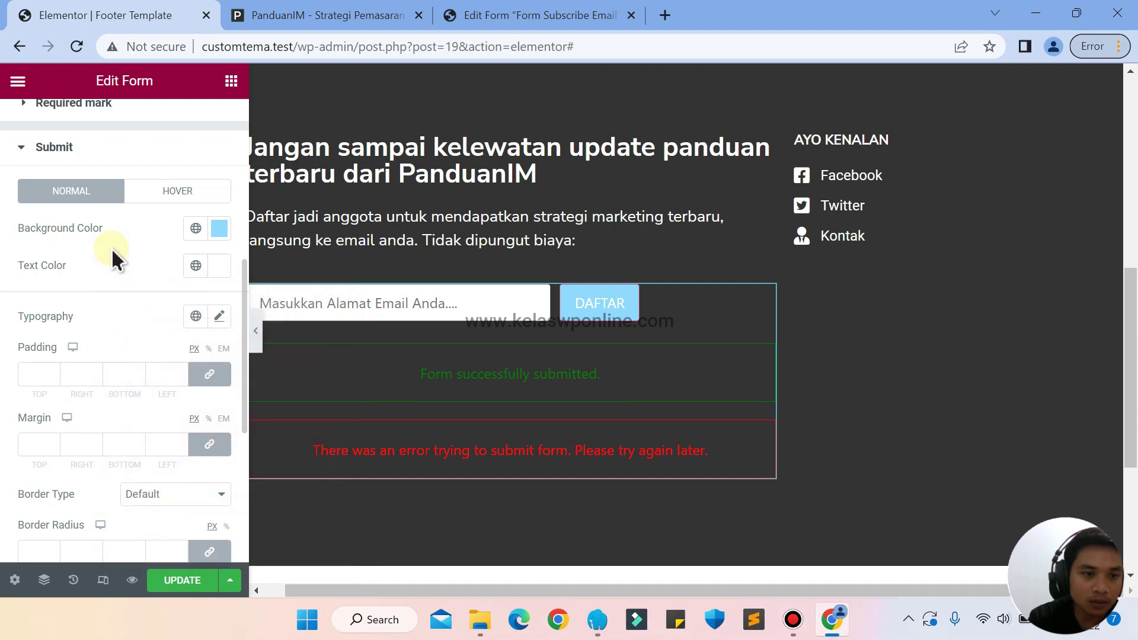
Check the original PanduanIM button, and set the DAFTAR button's hover colors to a white #FFFFFF background with dark brownish-gray text
click(332, 11)
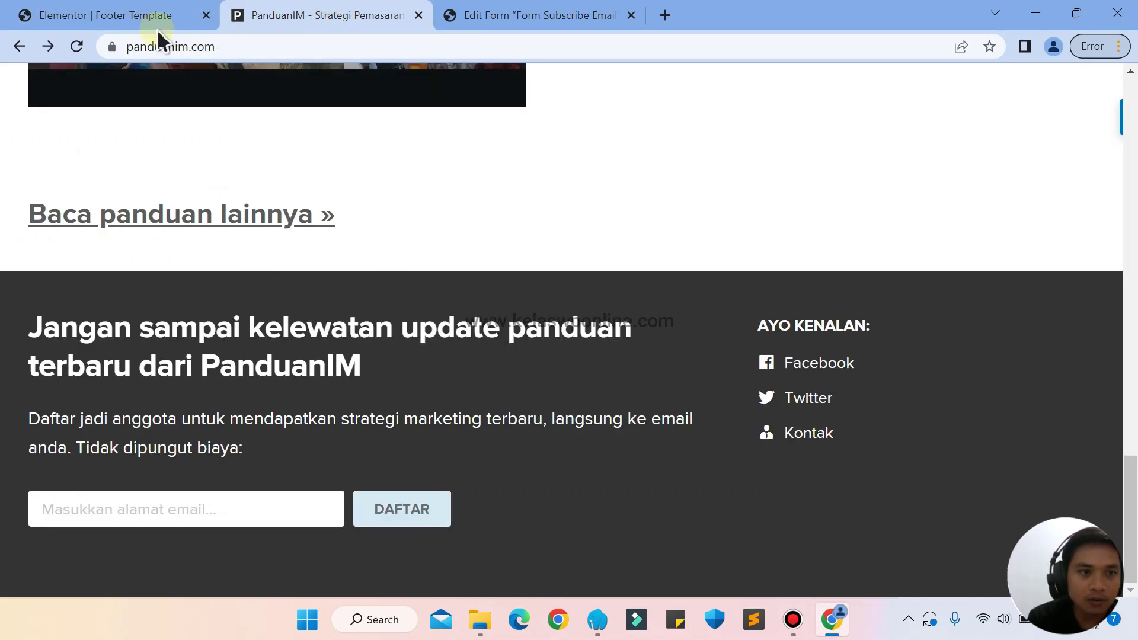
click(127, 11)
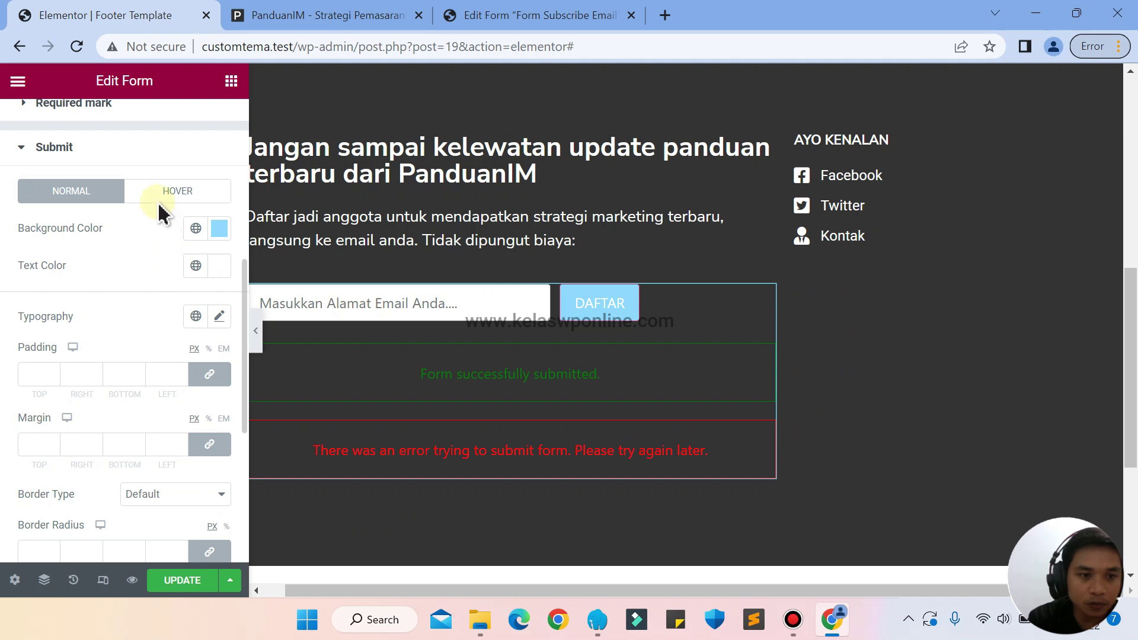
click(154, 189)
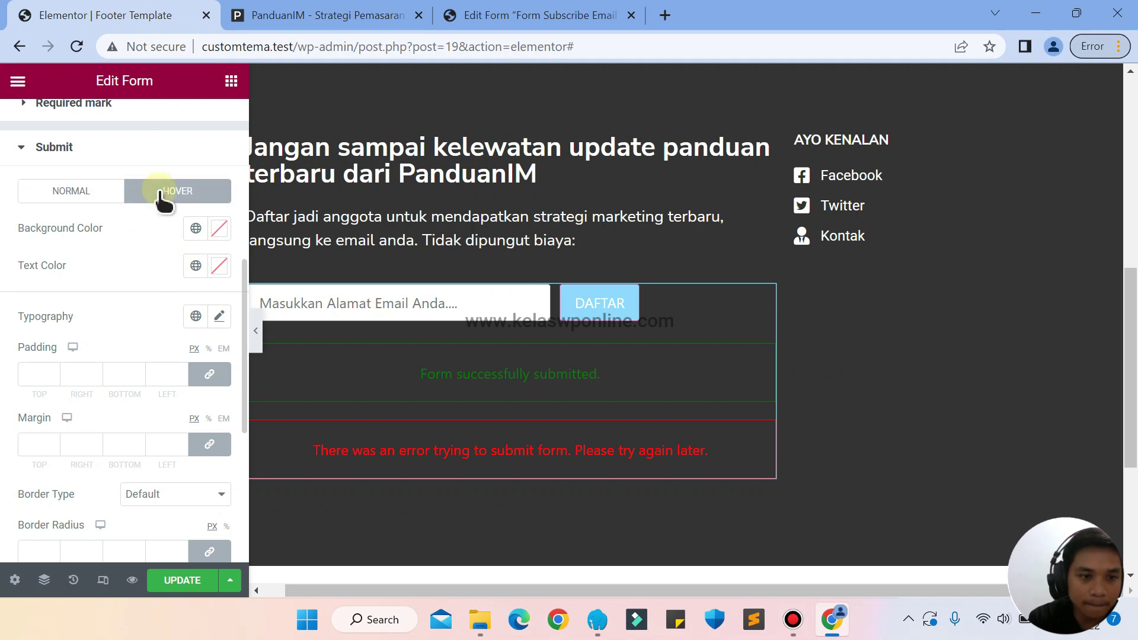
click(213, 234)
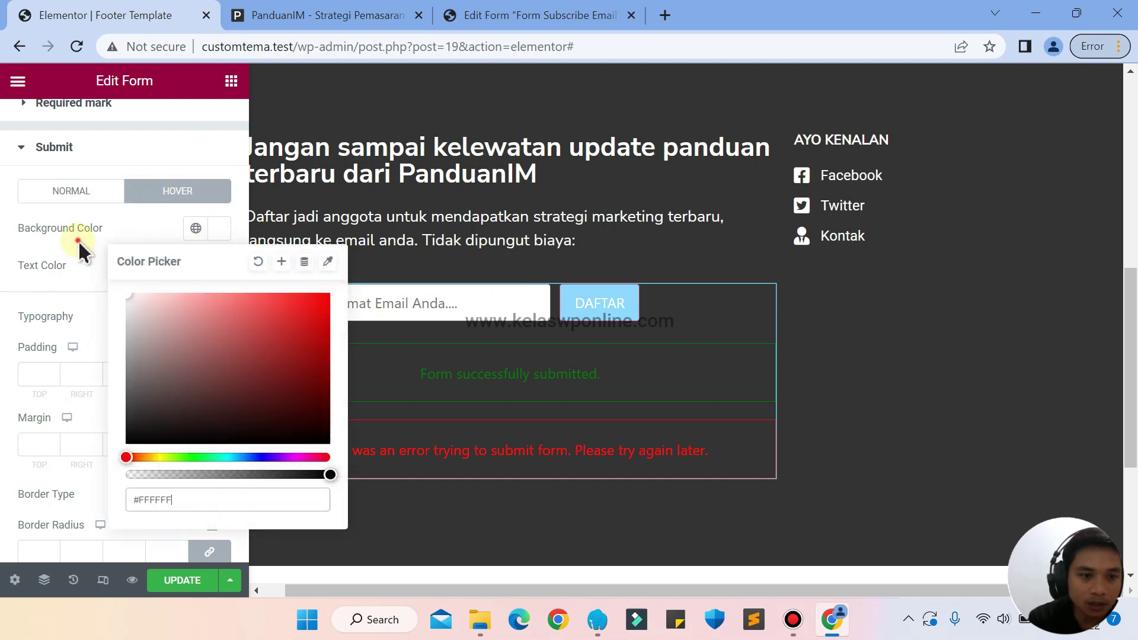
click(80, 249)
click(214, 265)
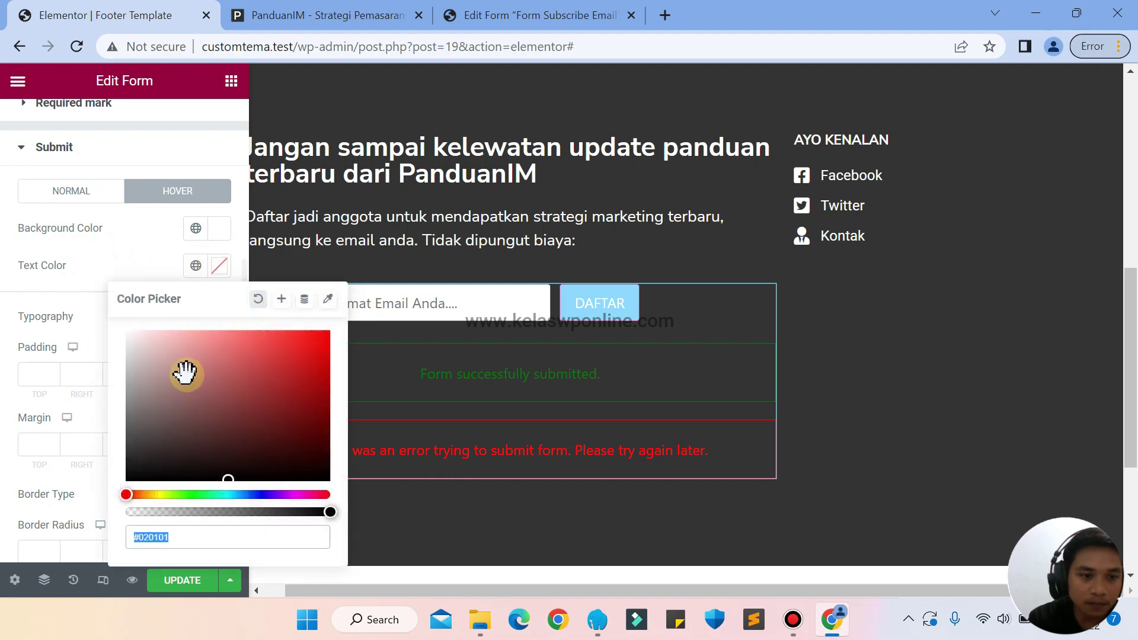
drag(183, 374, 163, 427)
click(122, 260)
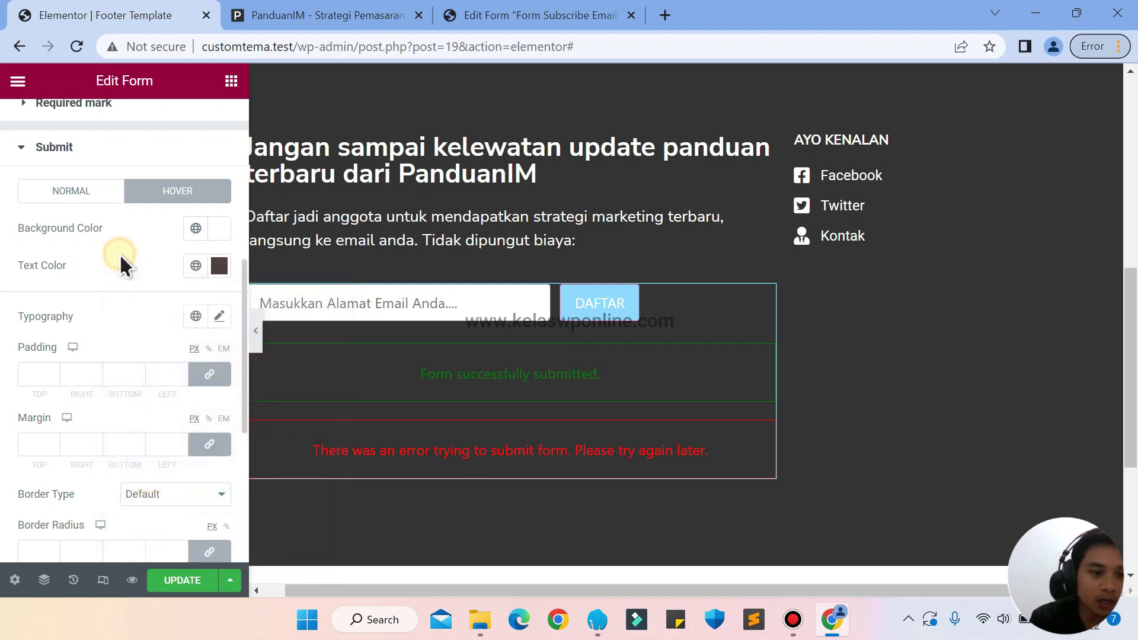
Set the DAFTAR button's typography to Nunito Sans with Bold weight and update the footer template
click(217, 317)
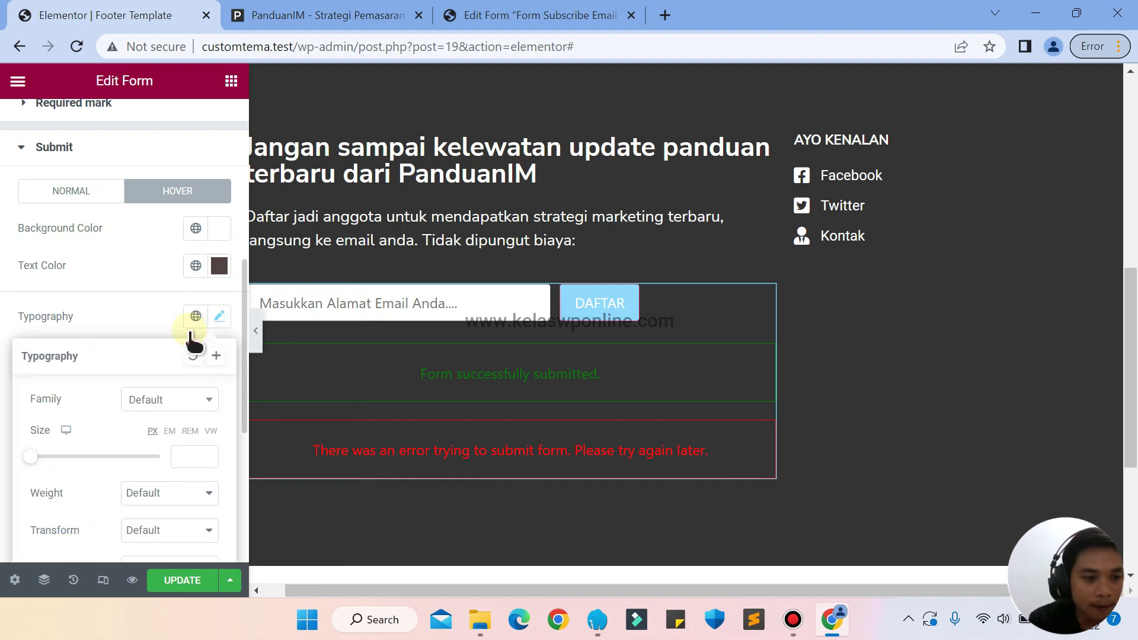
click(190, 396)
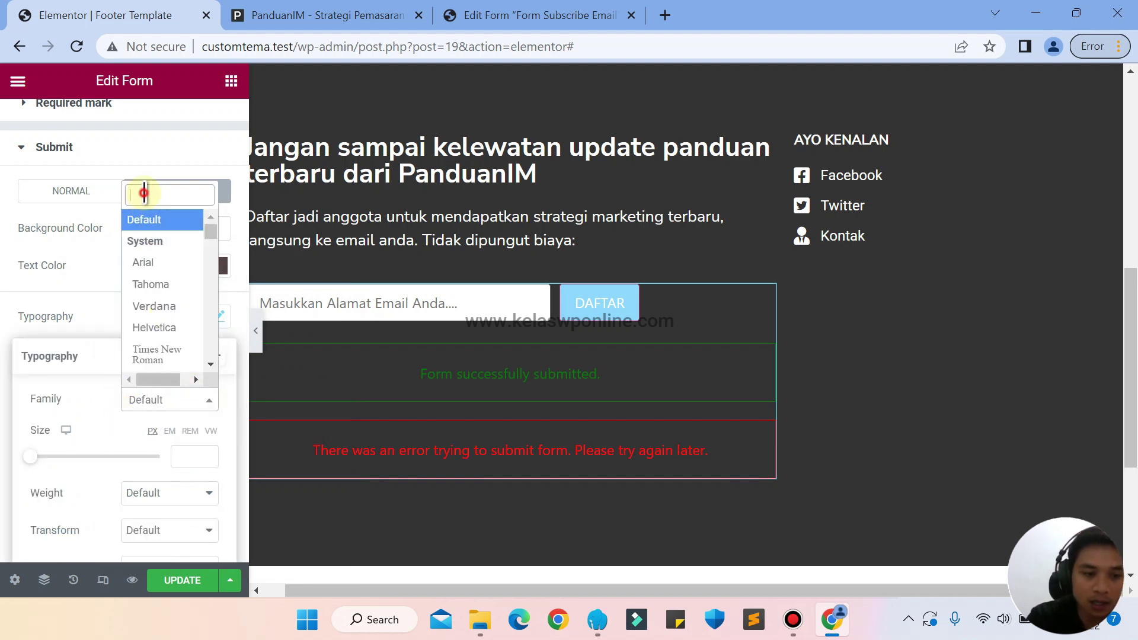
text(nun)
key(Down)
key(Return)
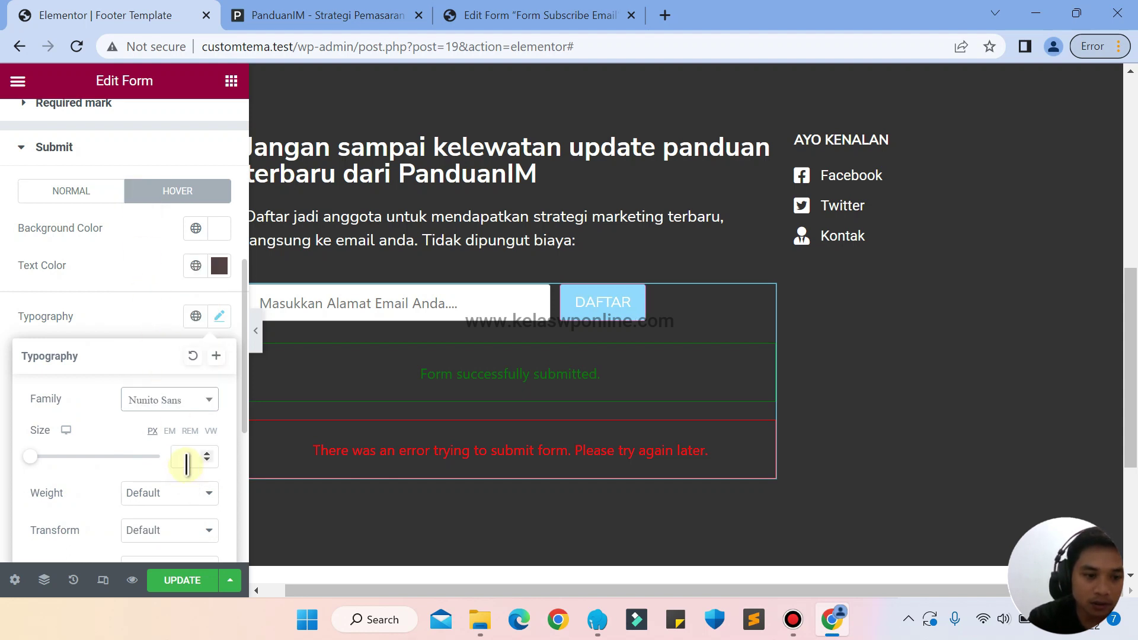
click(153, 495)
click(150, 474)
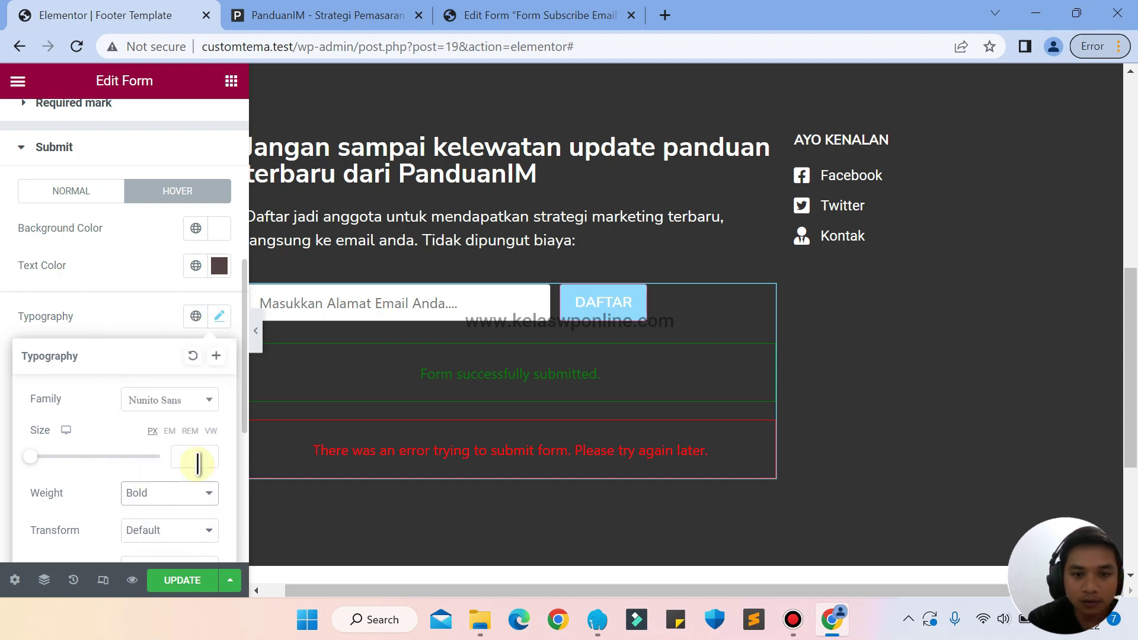
click(175, 582)
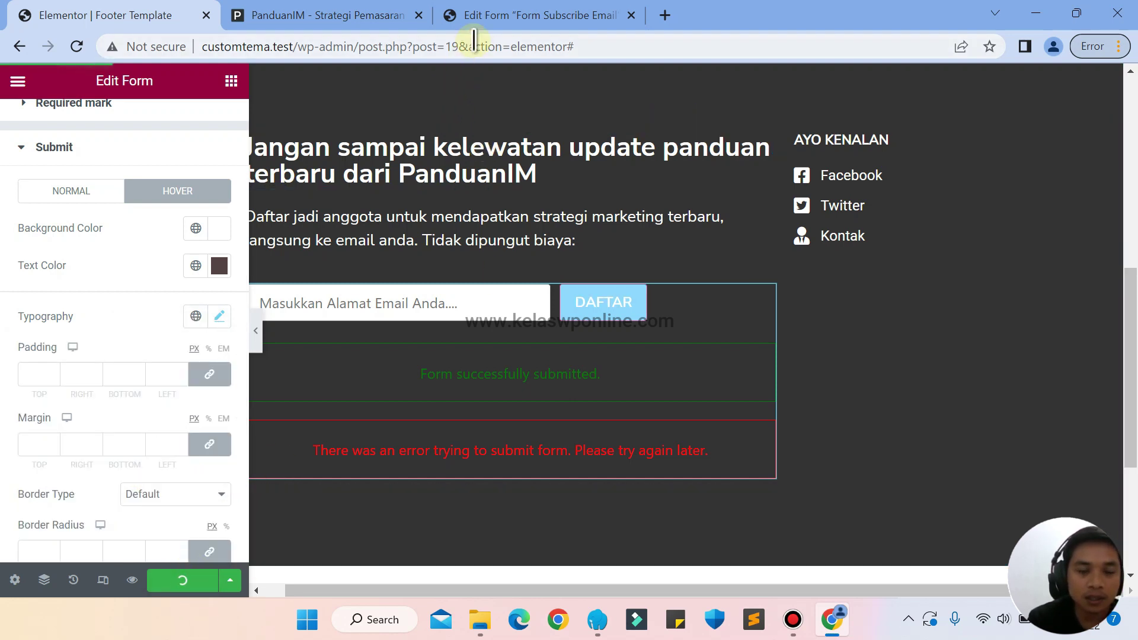
Open customtema.test in a new tab and compare its footer with the original footer on panduanim.com
click(294, 48)
drag(294, 47, 66, 77)
key(ctrl+c)
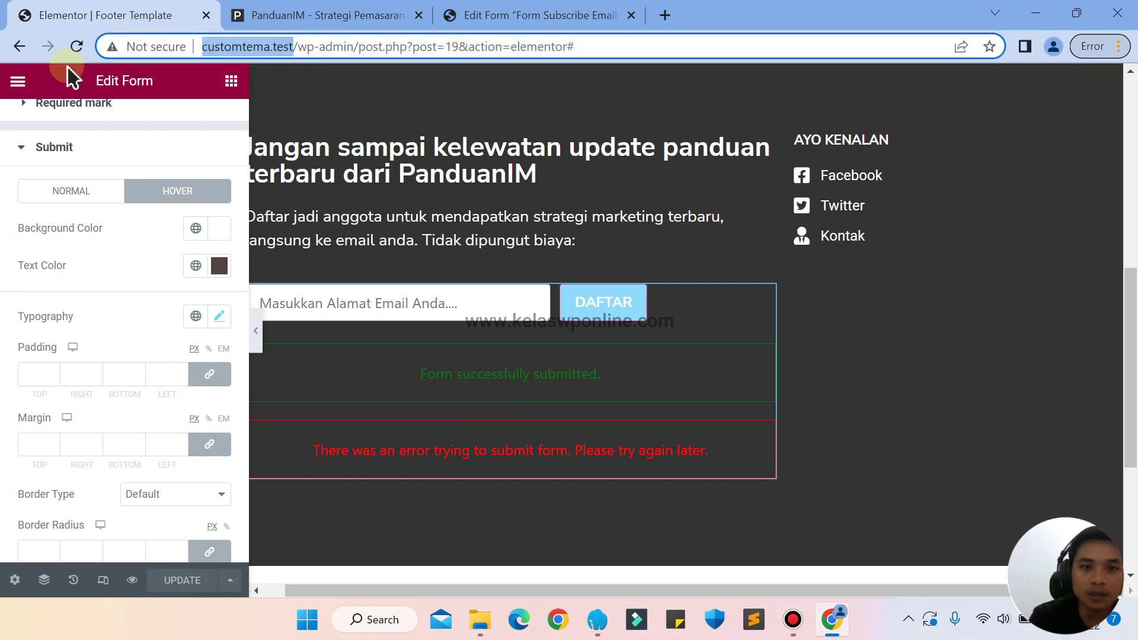
click(658, 15)
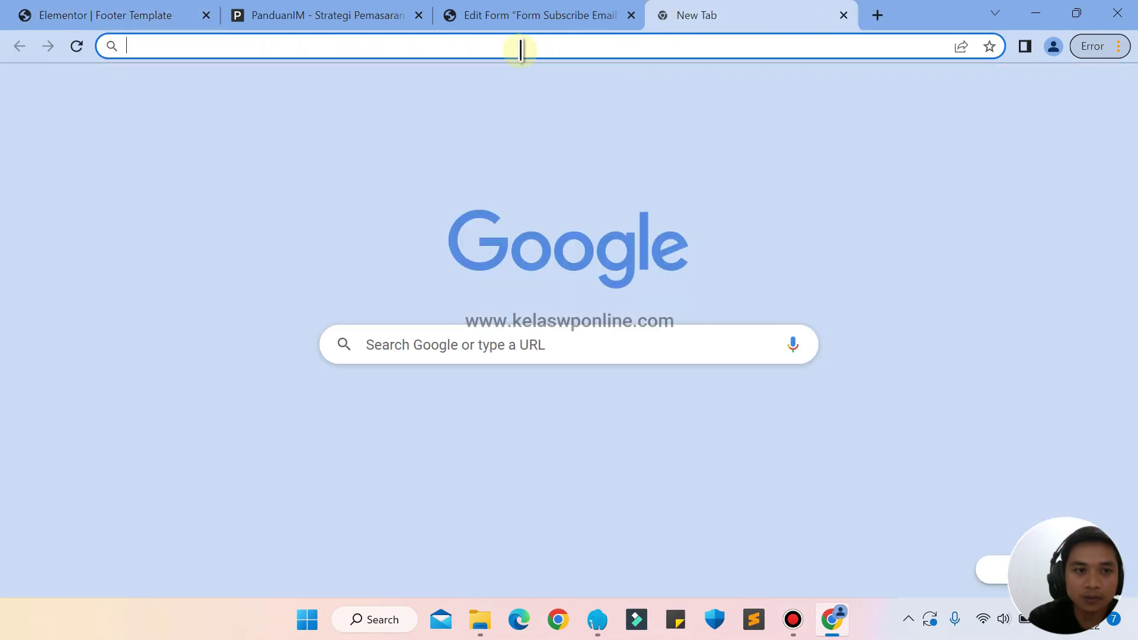
click(508, 48)
key(ctrl+v)
key(Return)
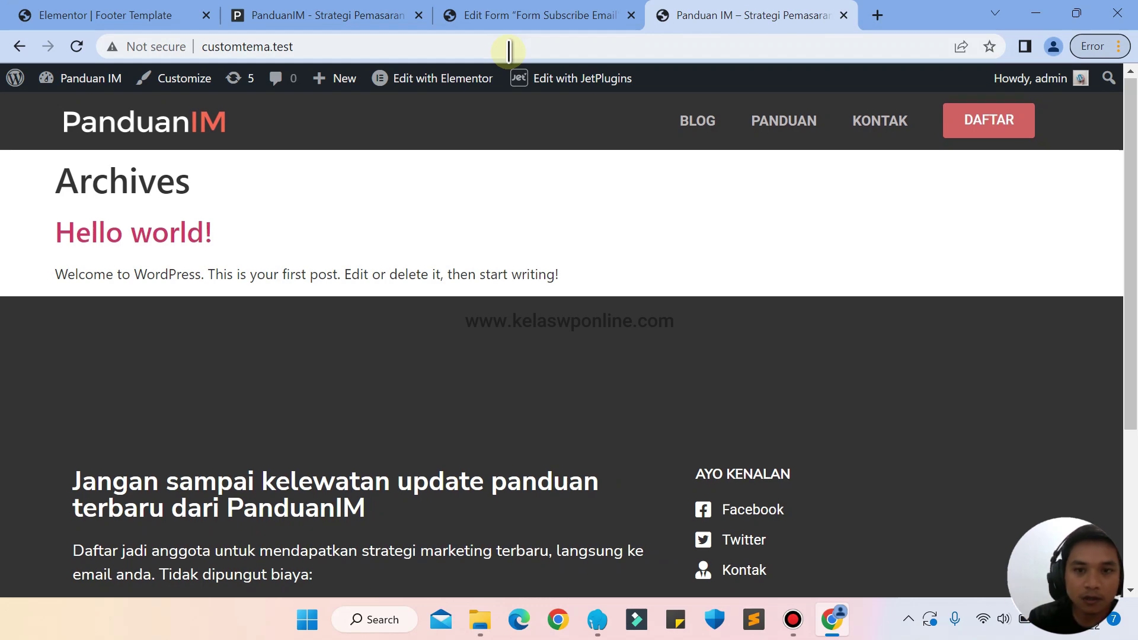
key(End)
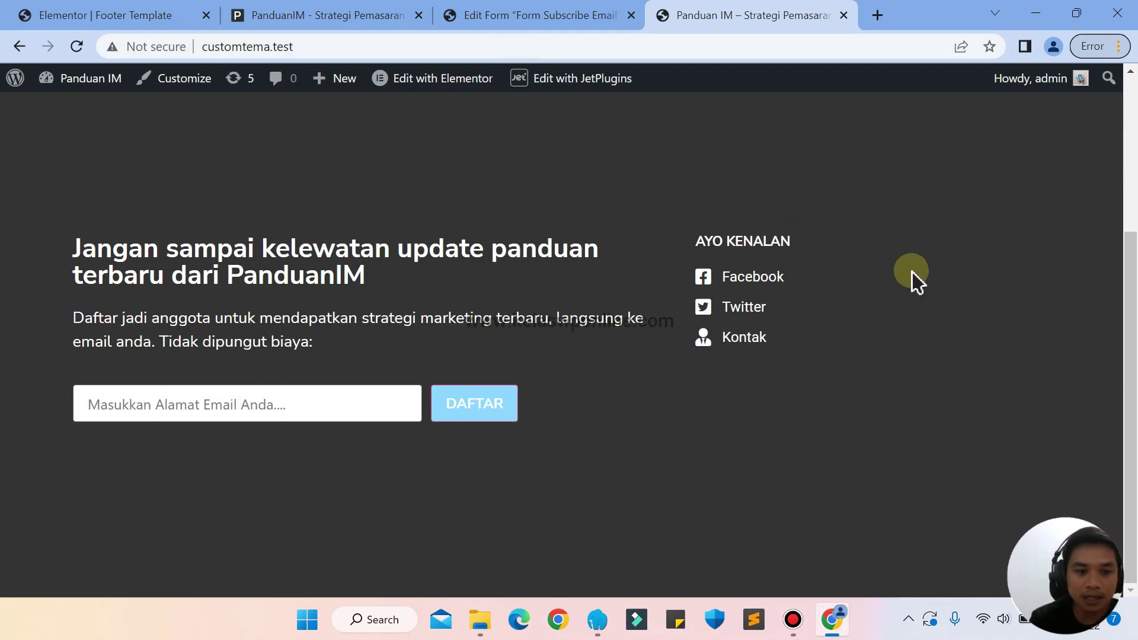
click(333, 24)
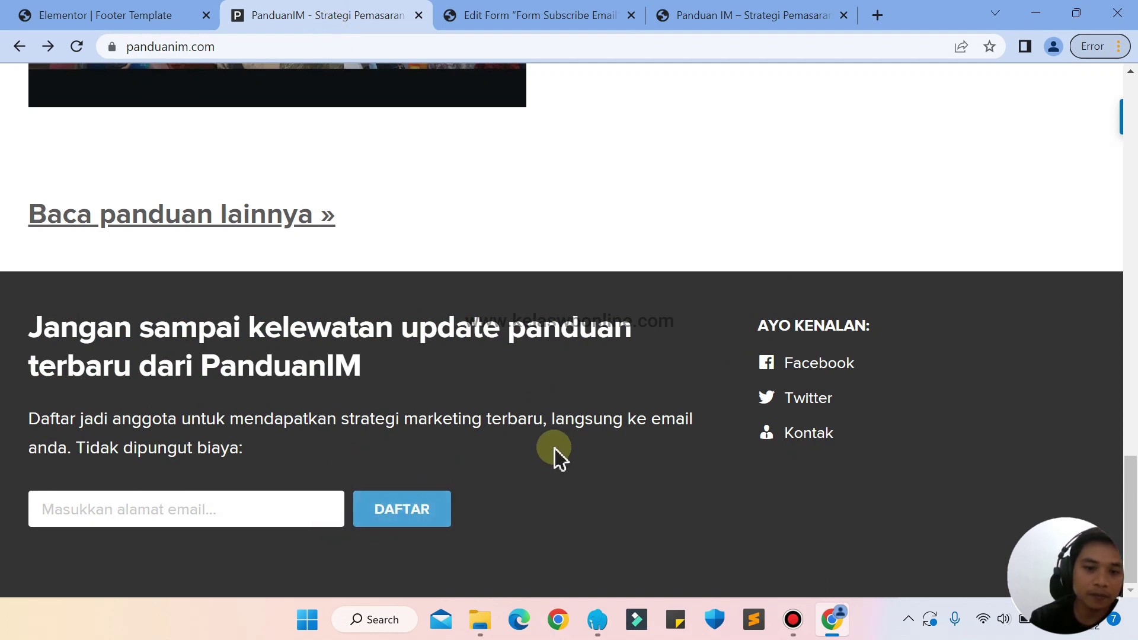
click(731, 24)
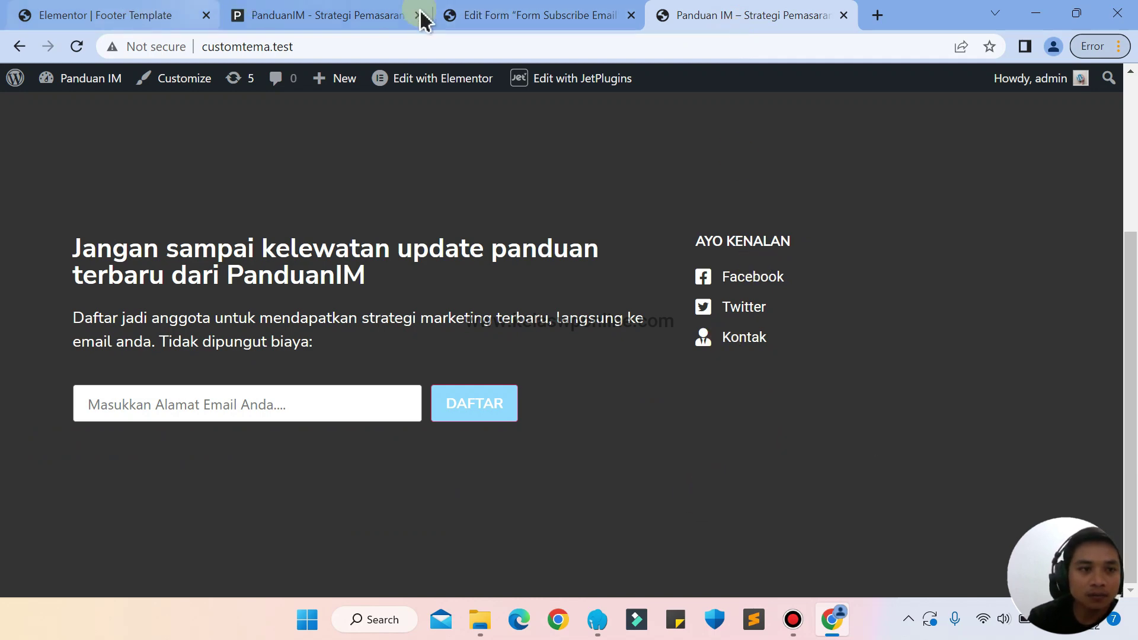
In the footer template, set the content width of the inner section holding the sign-up text and social links to Full Width
click(77, 13)
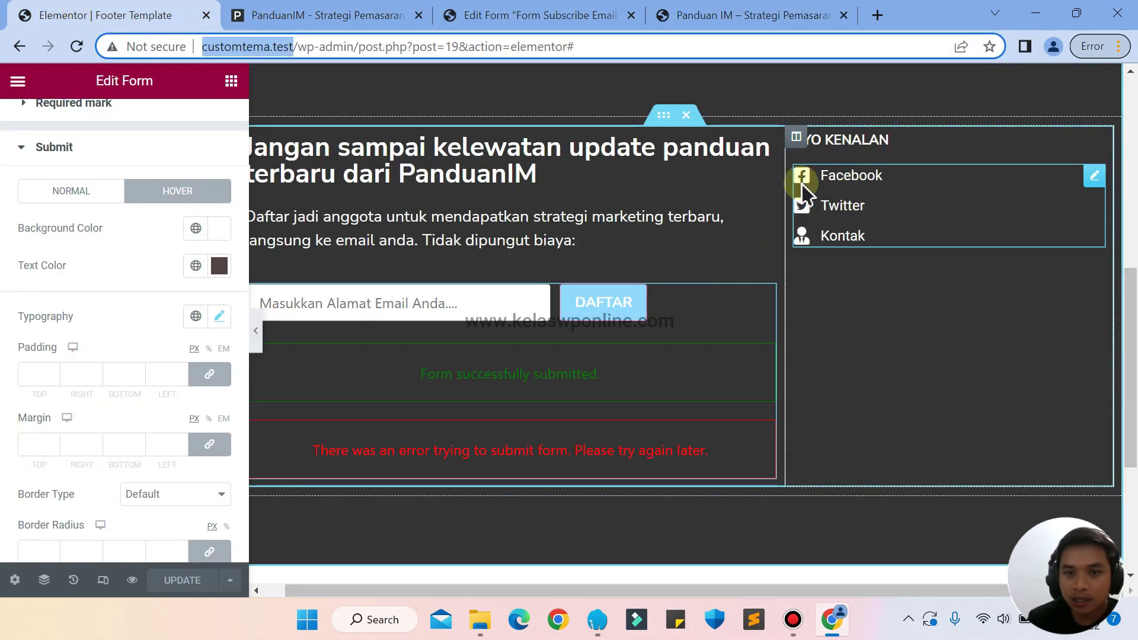
drag(785, 173, 785, 173)
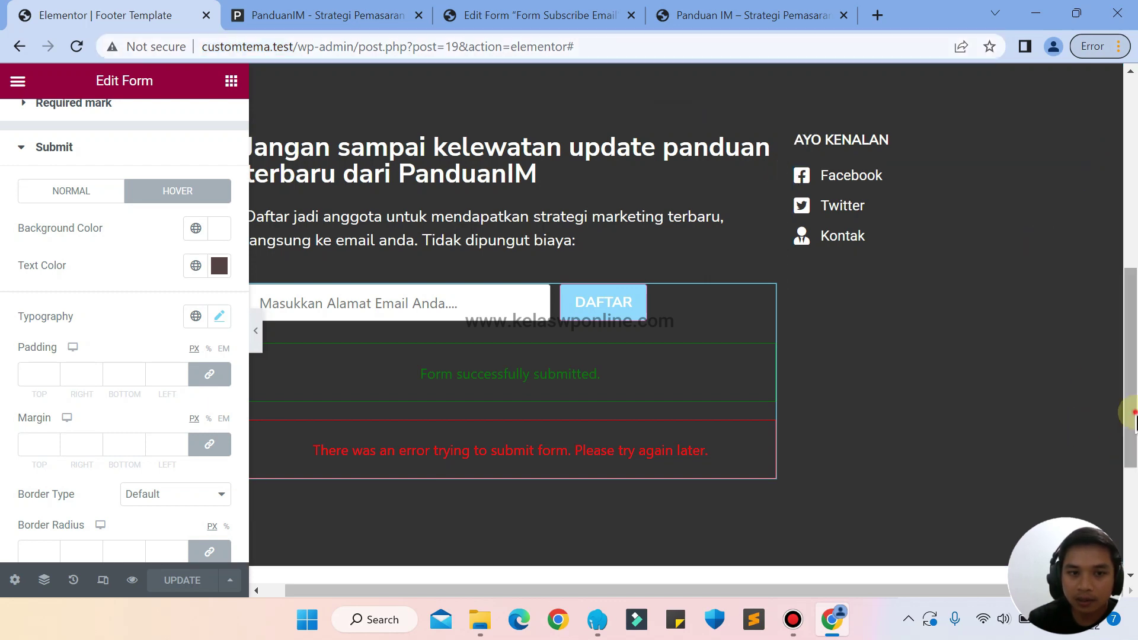
scroll(1006, 374, up, 3)
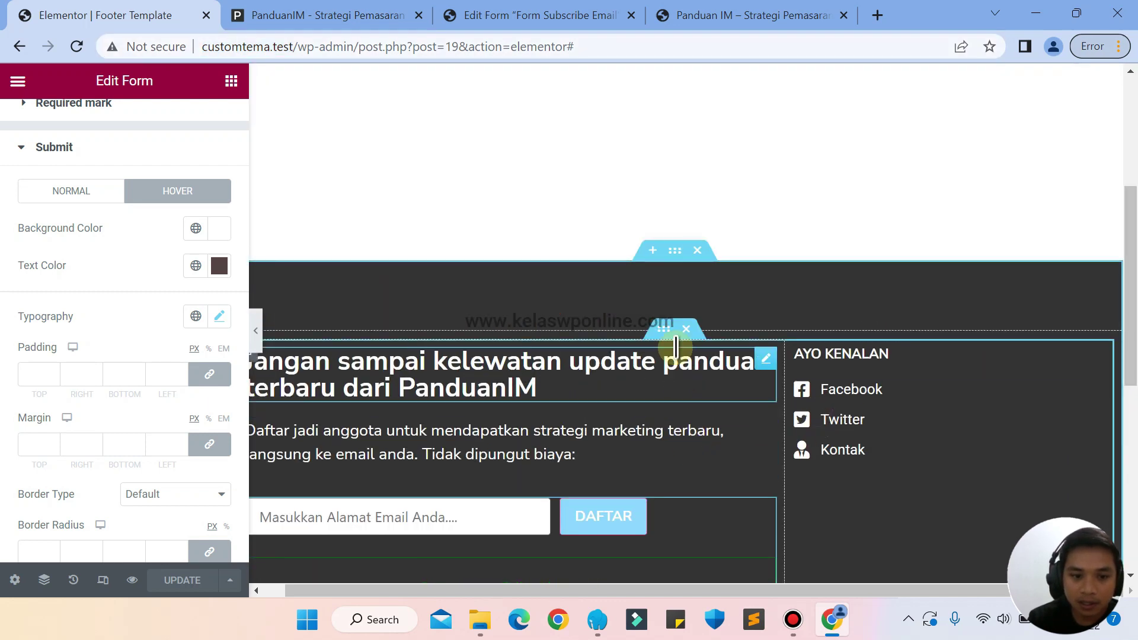
drag(440, 593, 409, 593)
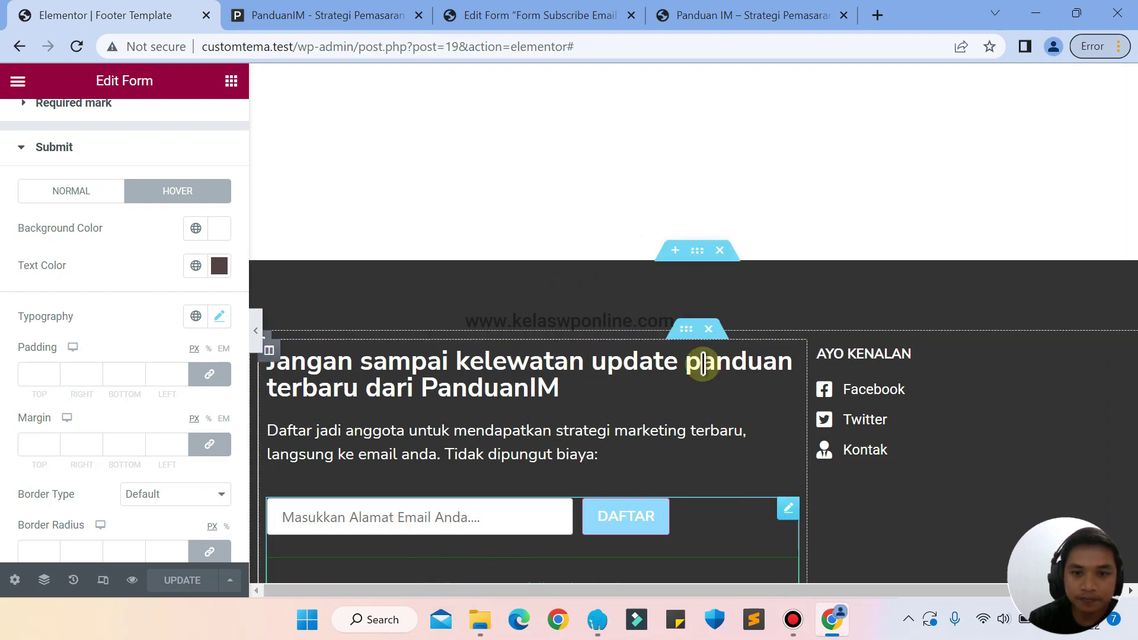
click(700, 250)
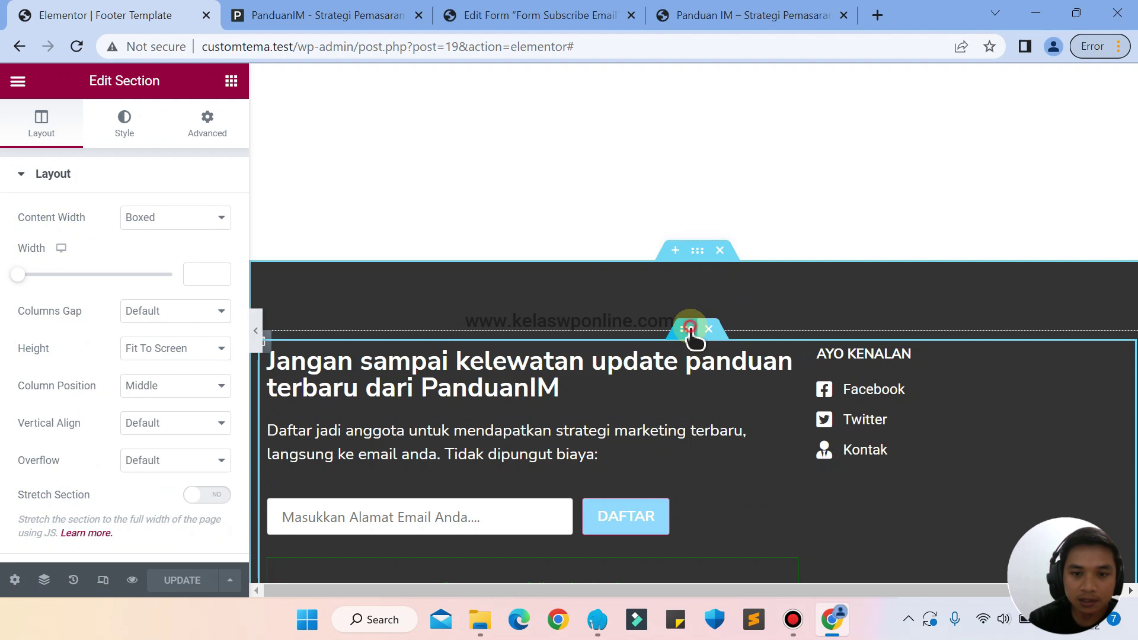
click(689, 329)
click(173, 227)
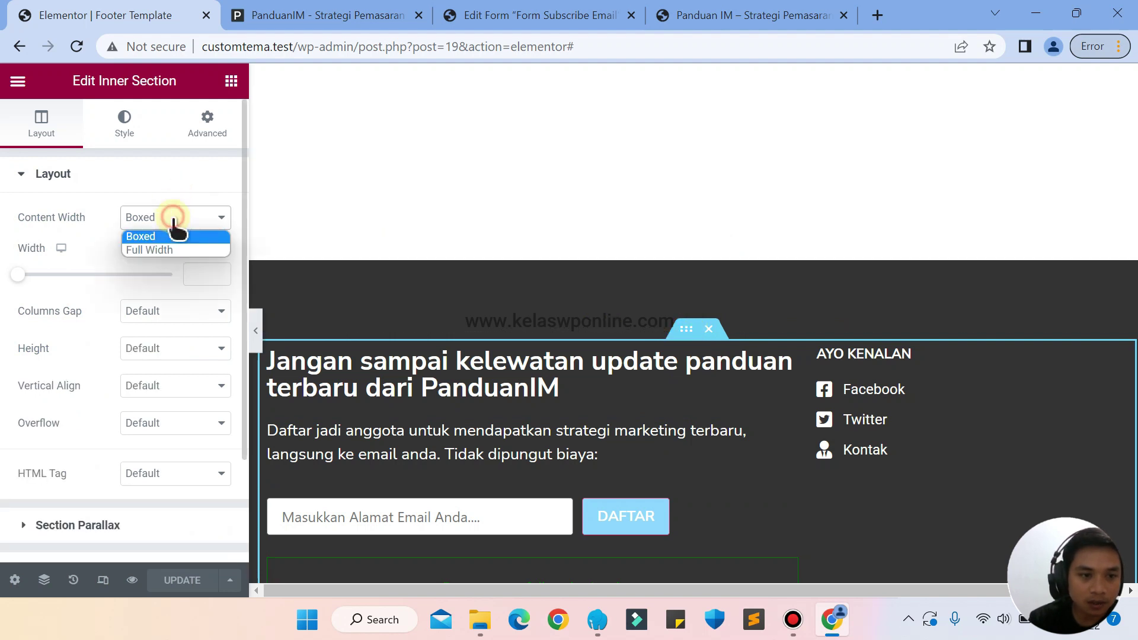
click(151, 253)
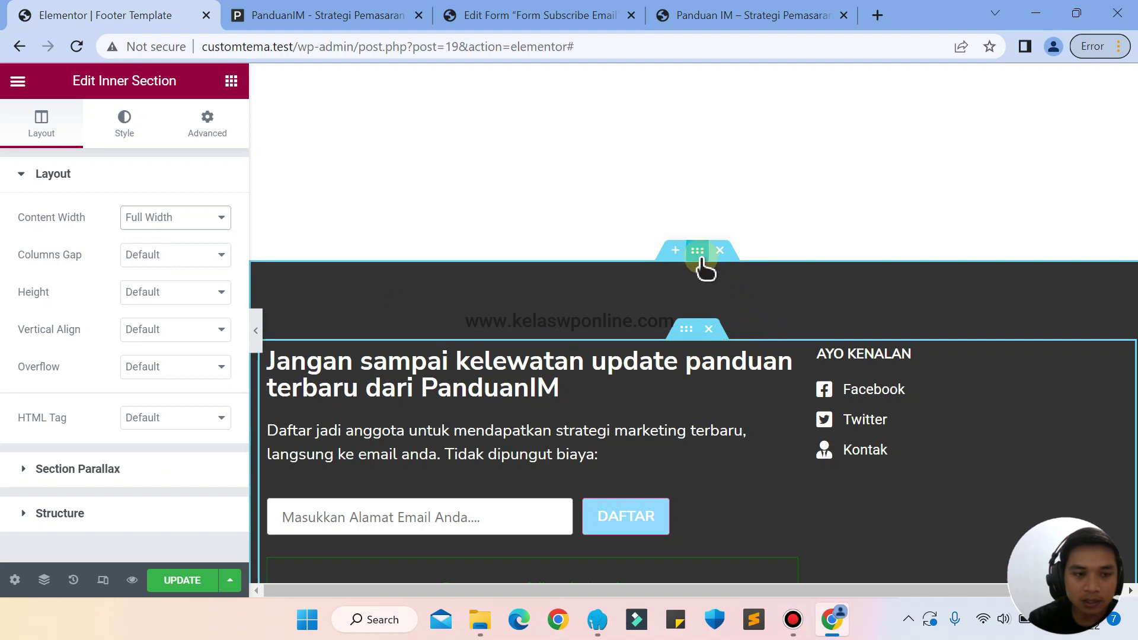
Set the outer footer section's content width to Full Width, update the template, and reload the customtema.test page
click(699, 256)
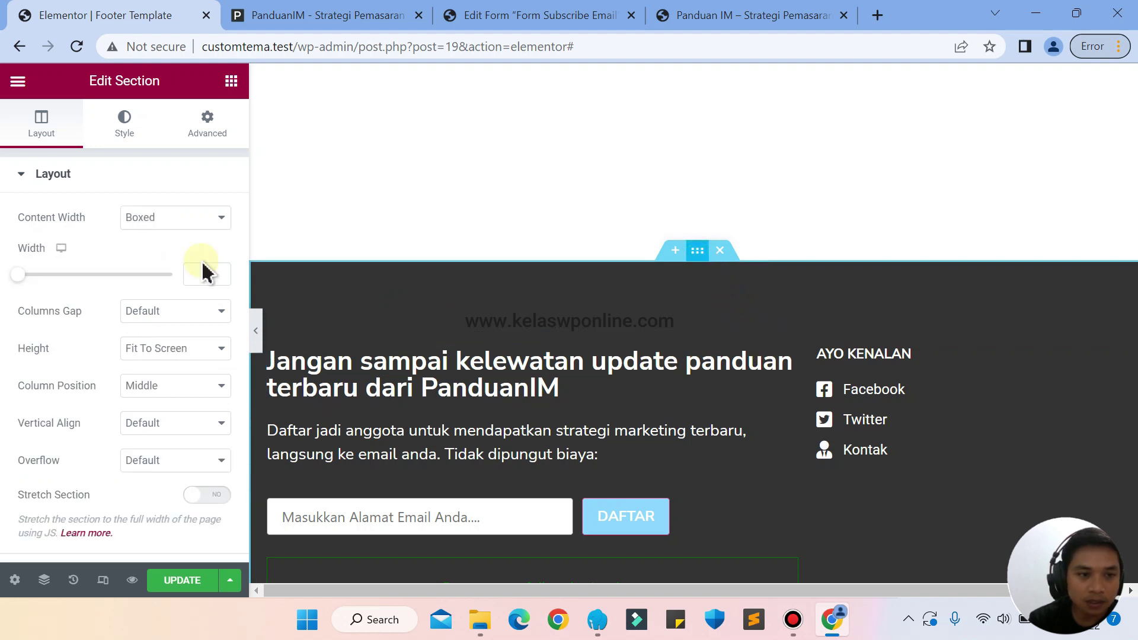
click(175, 227)
click(160, 254)
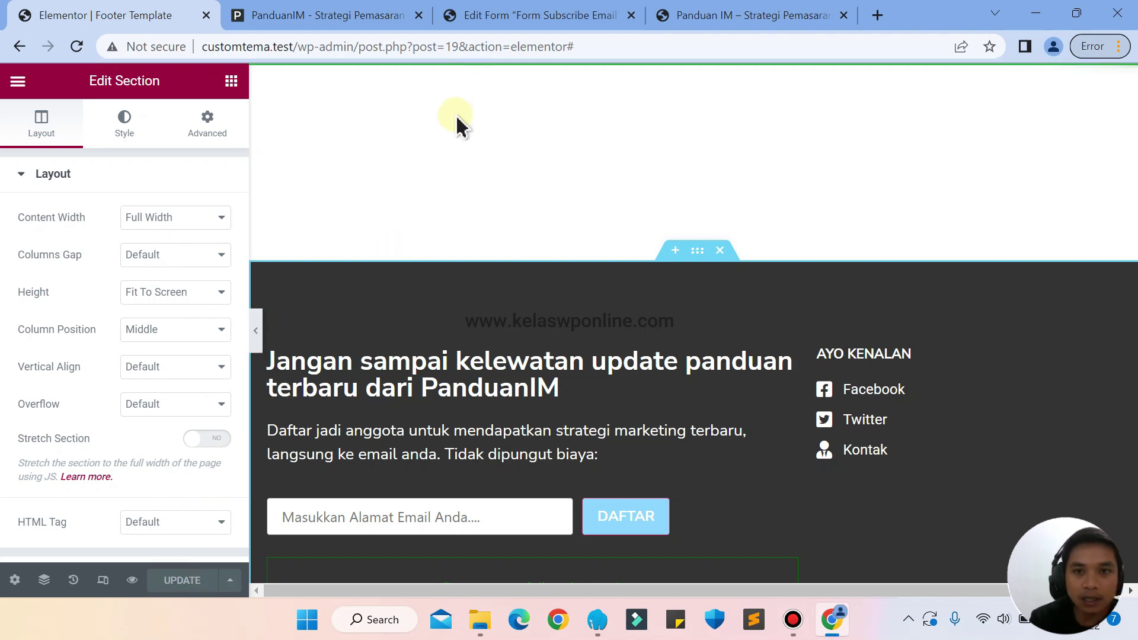
click(727, 13)
click(78, 48)
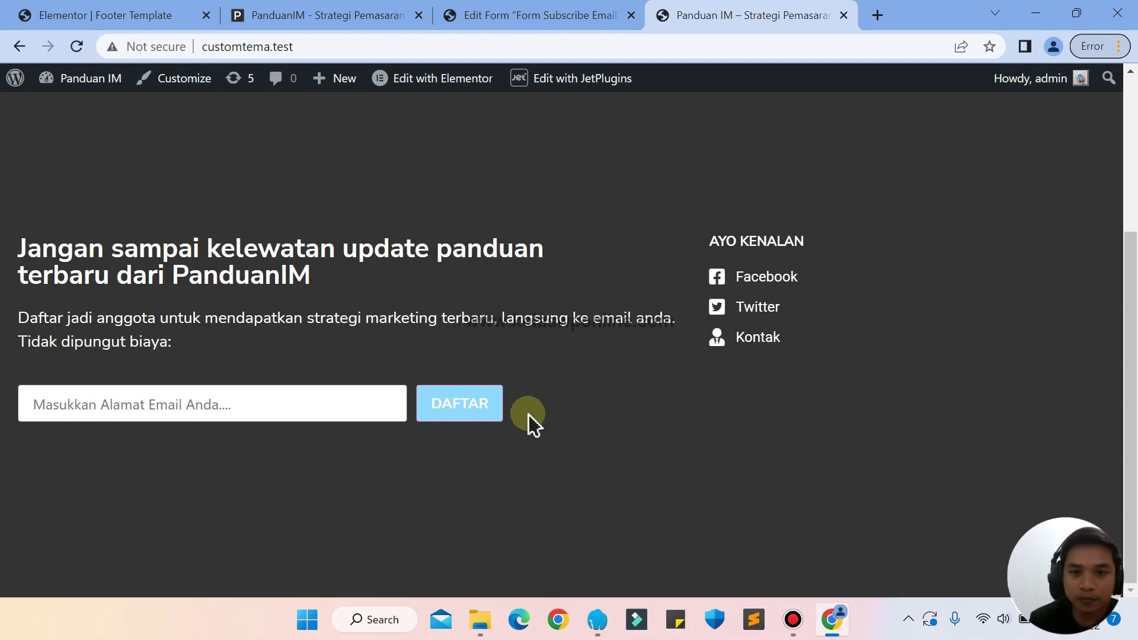
Place the customtema.test tab beside the panduanim.com tab and compare the two footers' heading size and column layout
click(375, 21)
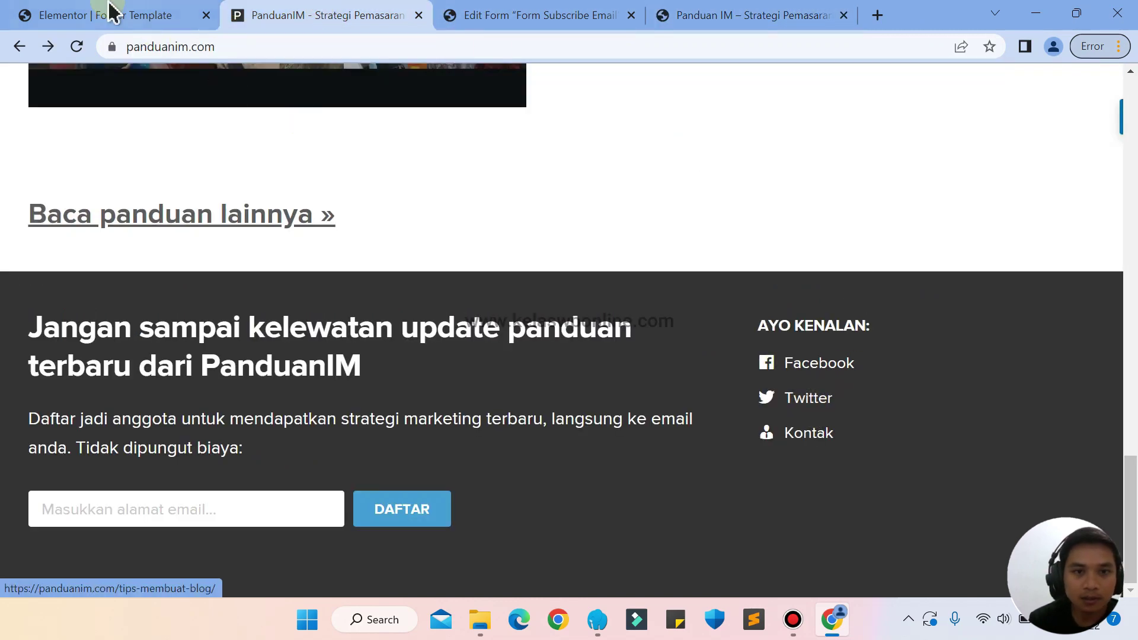
click(732, 19)
drag(680, 27, 521, 25)
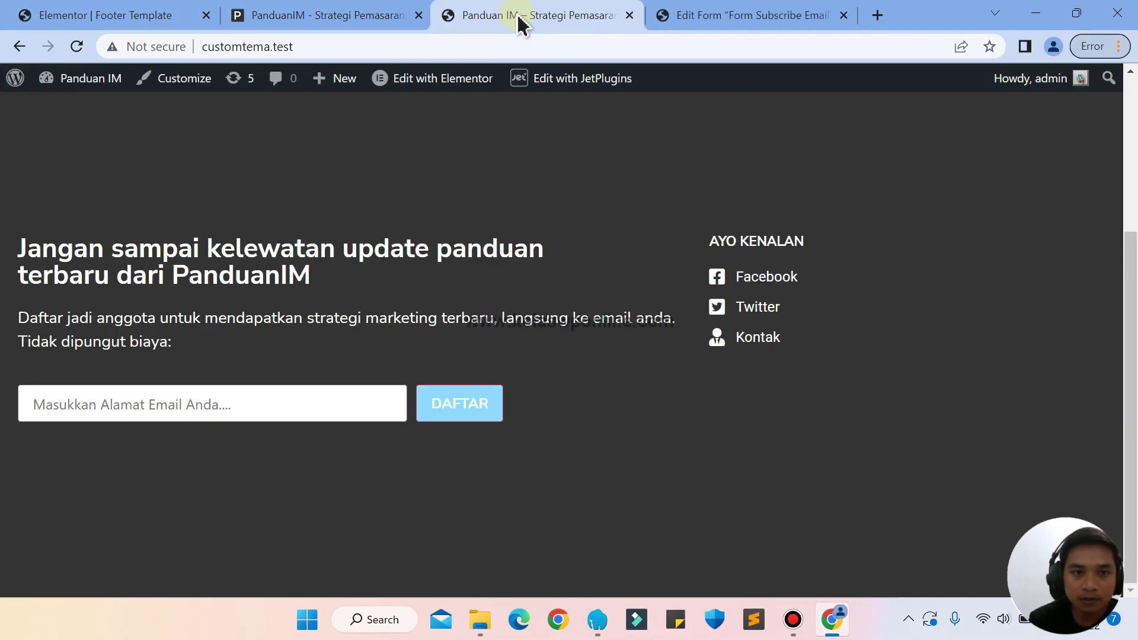
click(353, 17)
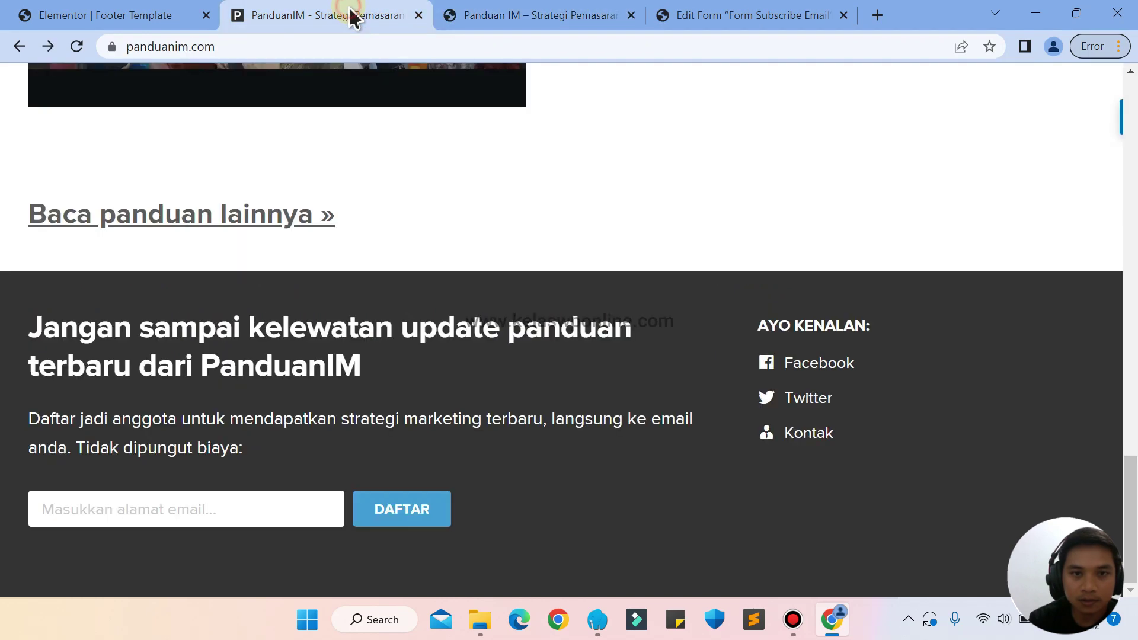
click(514, 14)
click(316, 14)
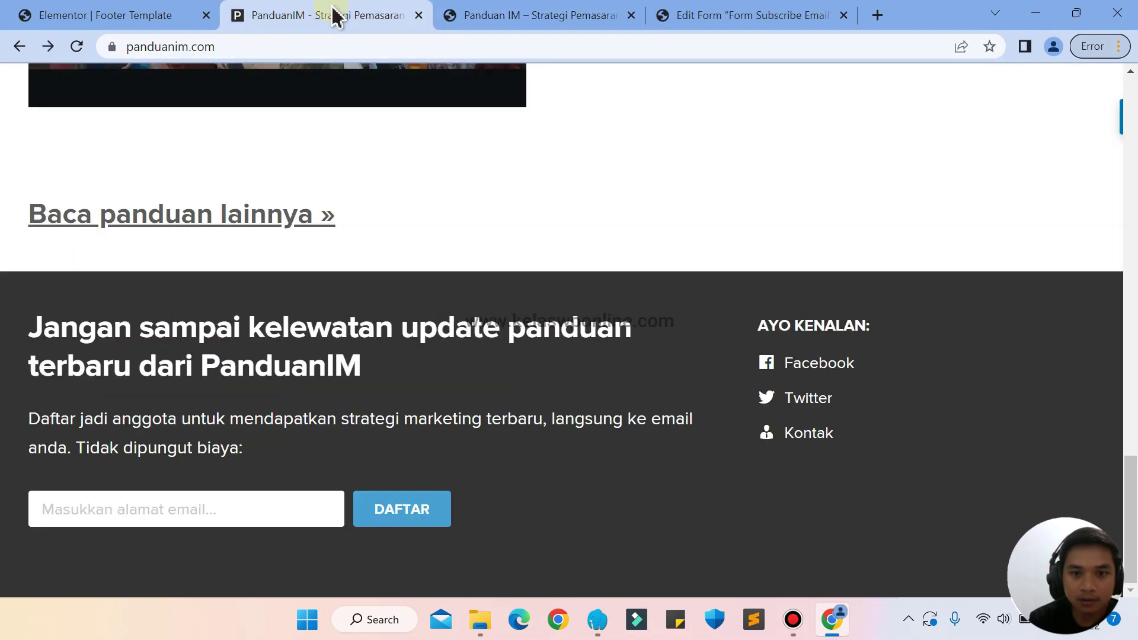
click(531, 19)
click(334, 14)
click(508, 24)
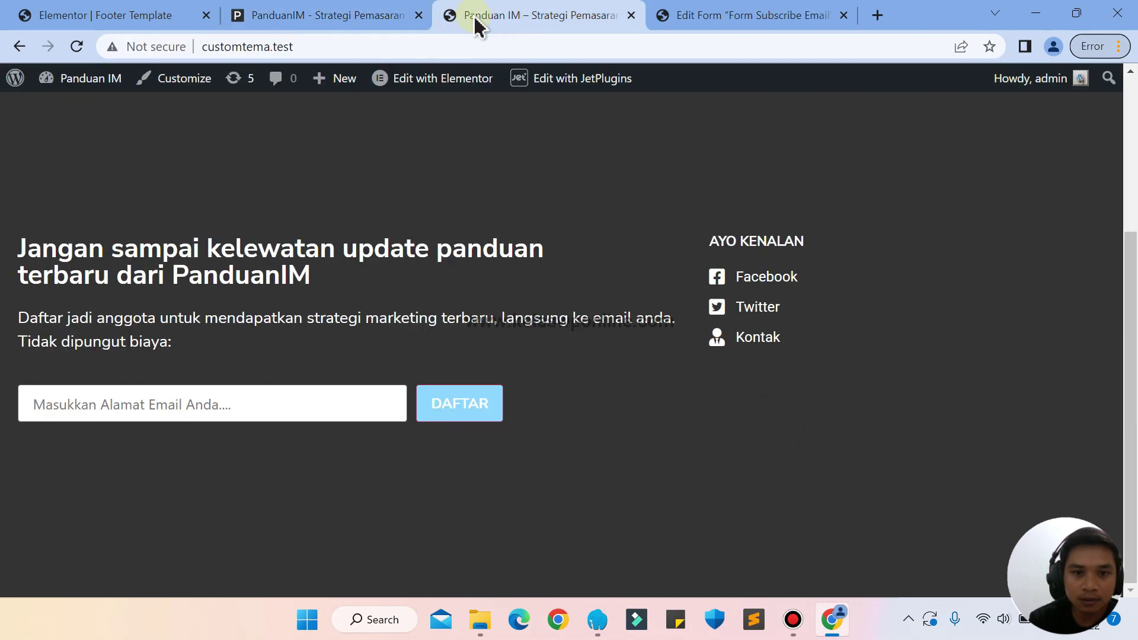
click(361, 9)
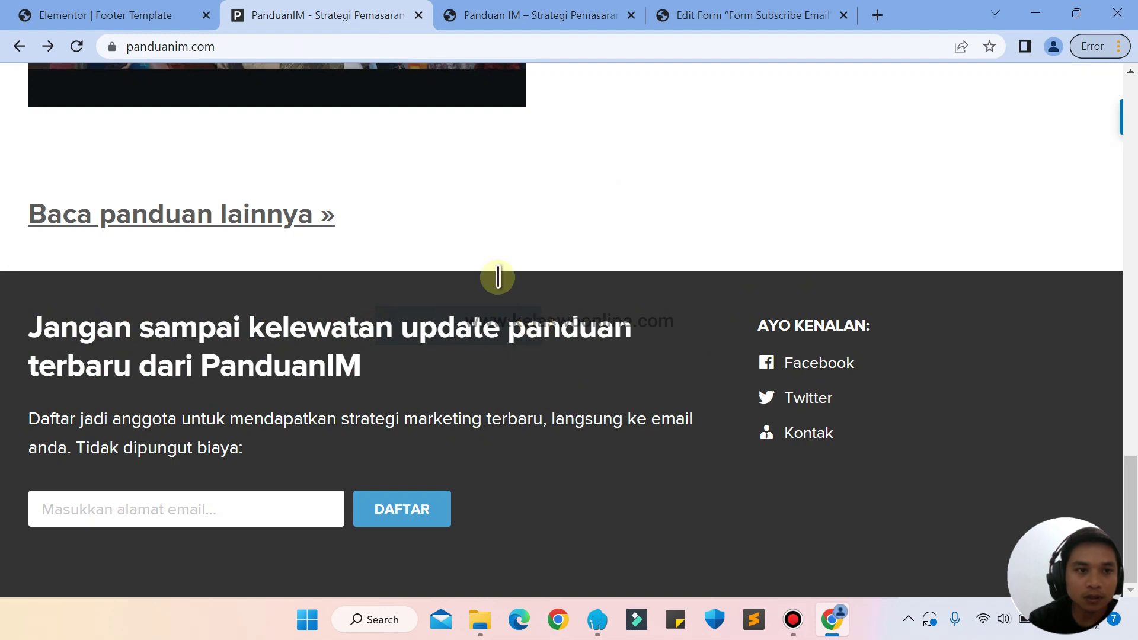
In the footer template, set the font size of the "Jangan sampai kelewatan update" heading to 35 px
click(98, 13)
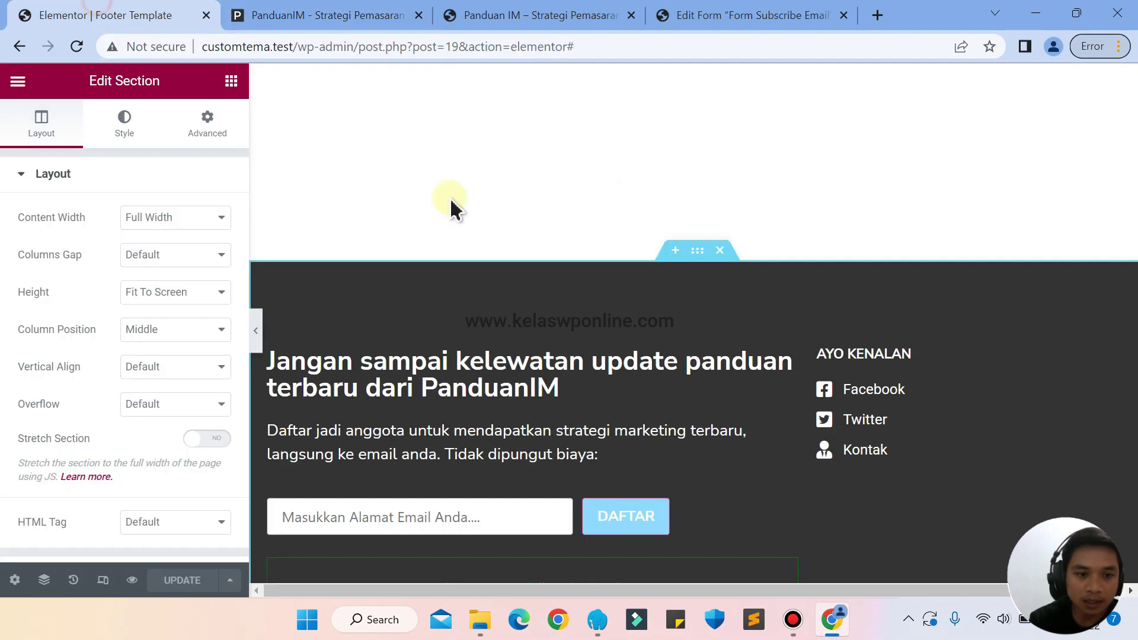
click(438, 389)
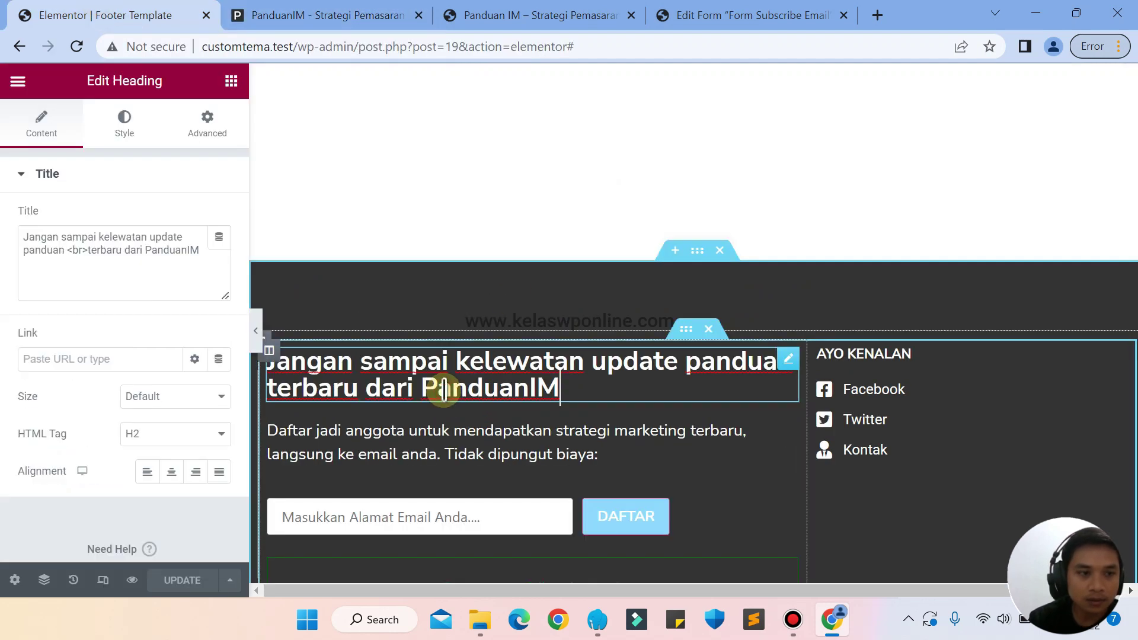
click(142, 123)
click(218, 256)
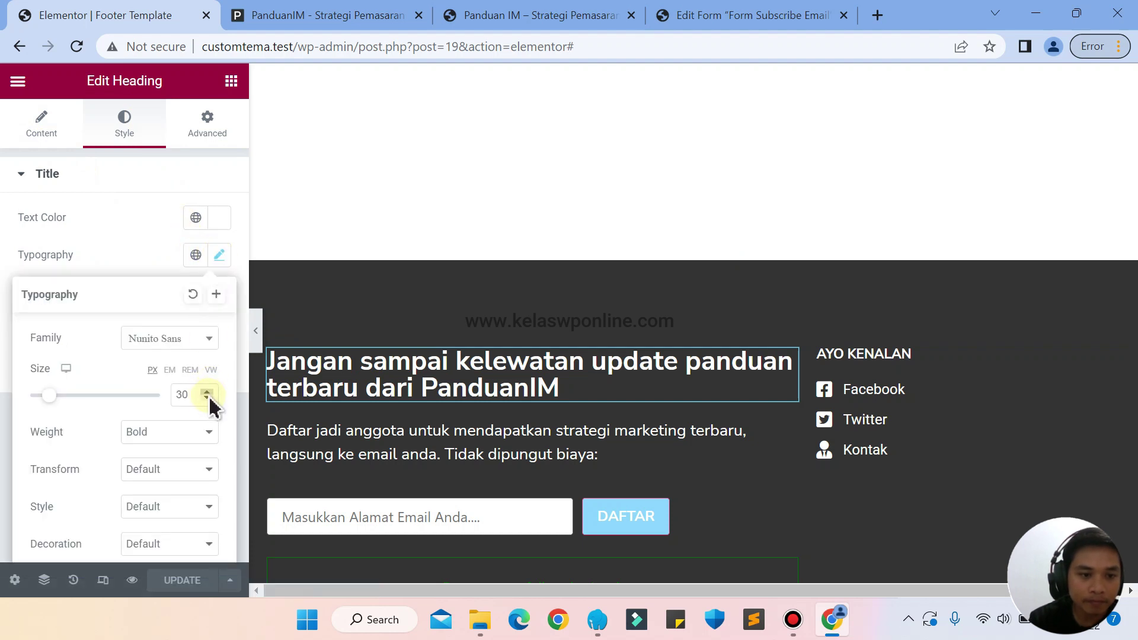
key(Up)
key(Up)
key(Up)
key(Up)
key(Up)
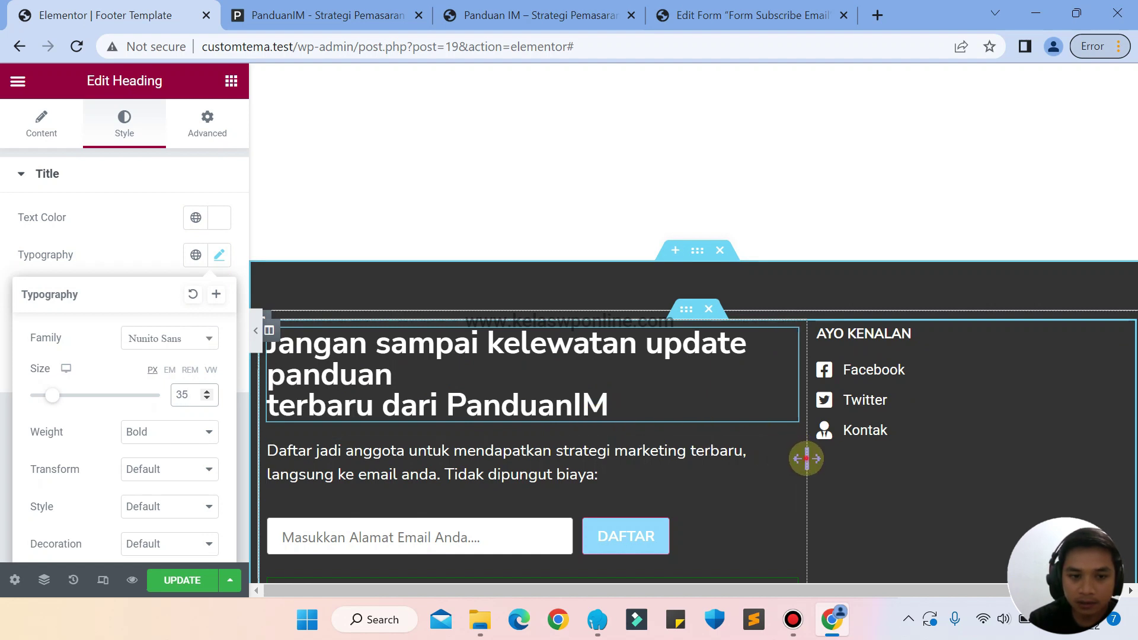
Widen the inner section's first column so the heading fits on two lines, update the template, and check the reloaded customtema.test page
drag(806, 458, 928, 455)
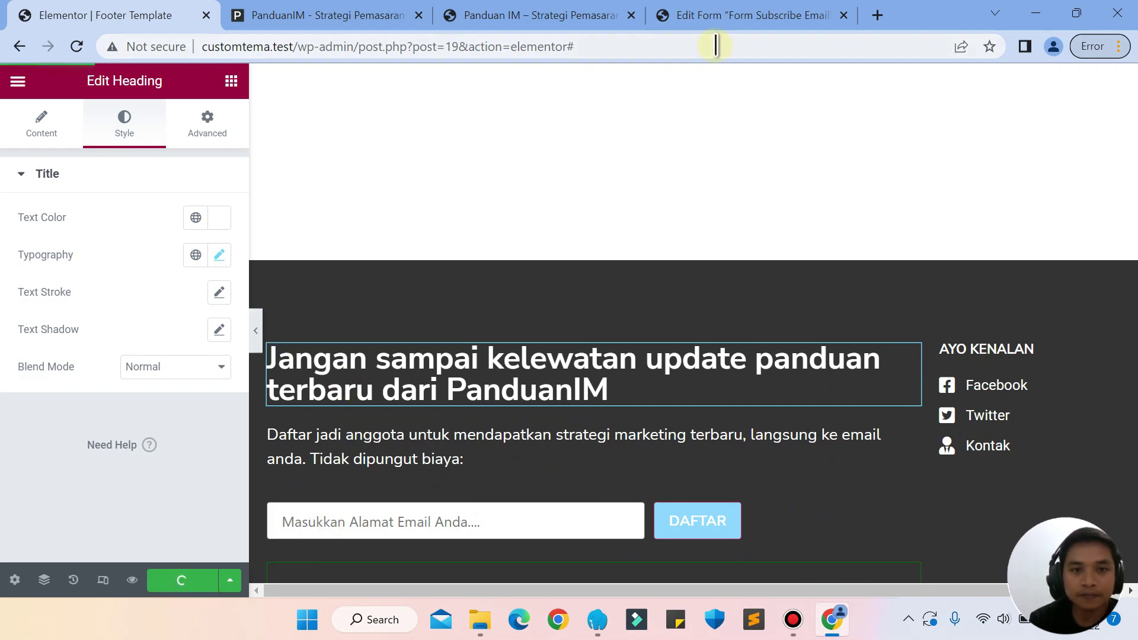
click(533, 17)
click(75, 46)
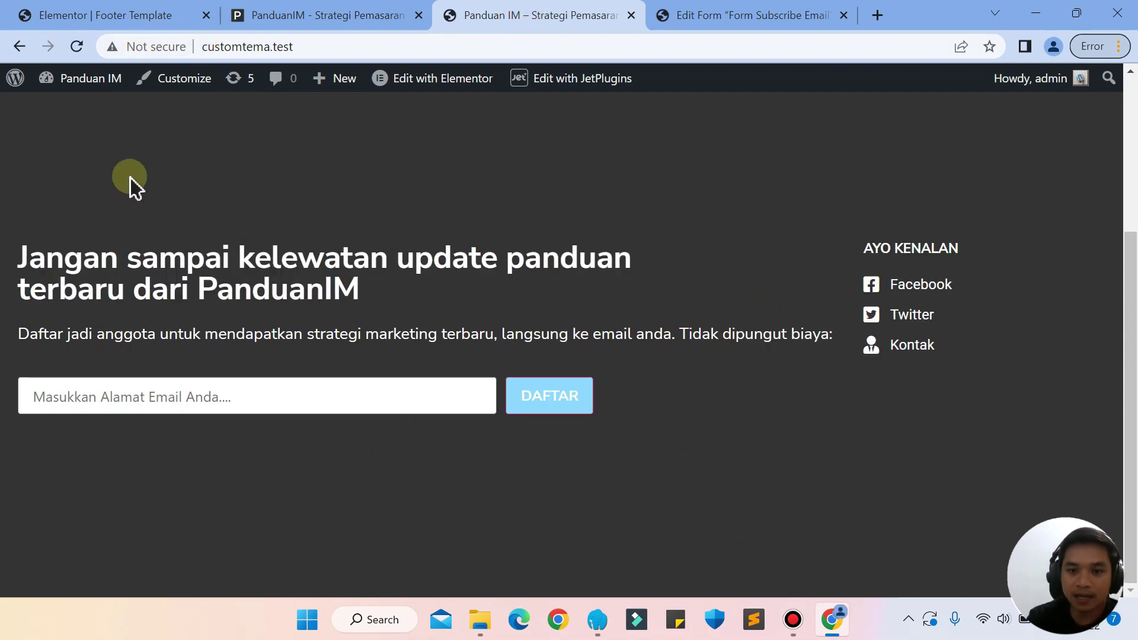
scroll(129, 176, up, 3)
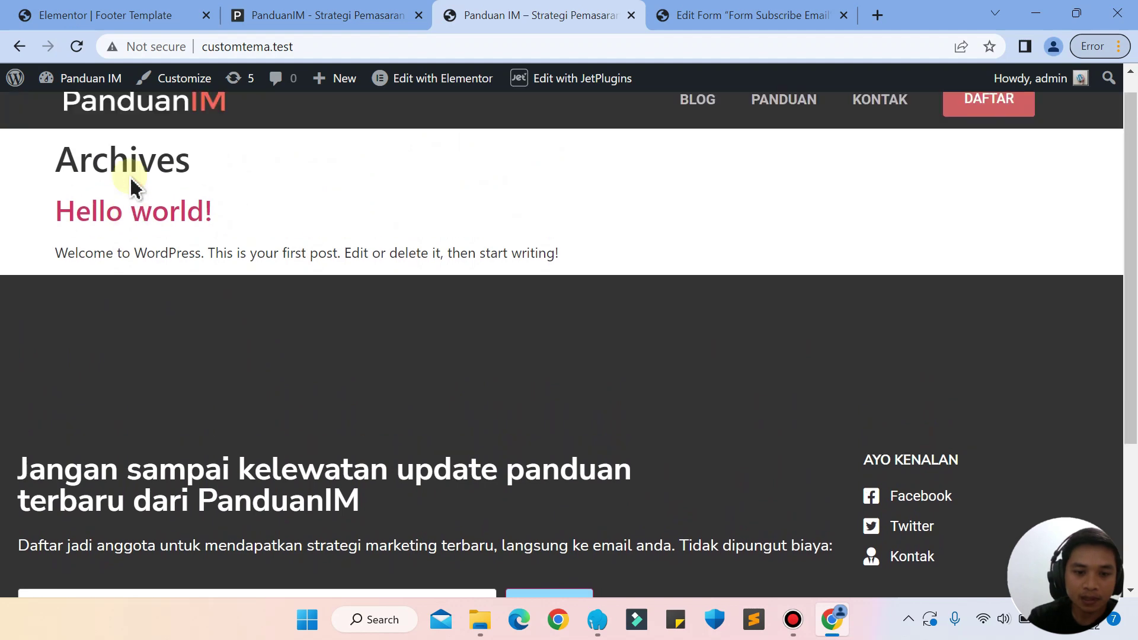
scroll(134, 185, down, 2)
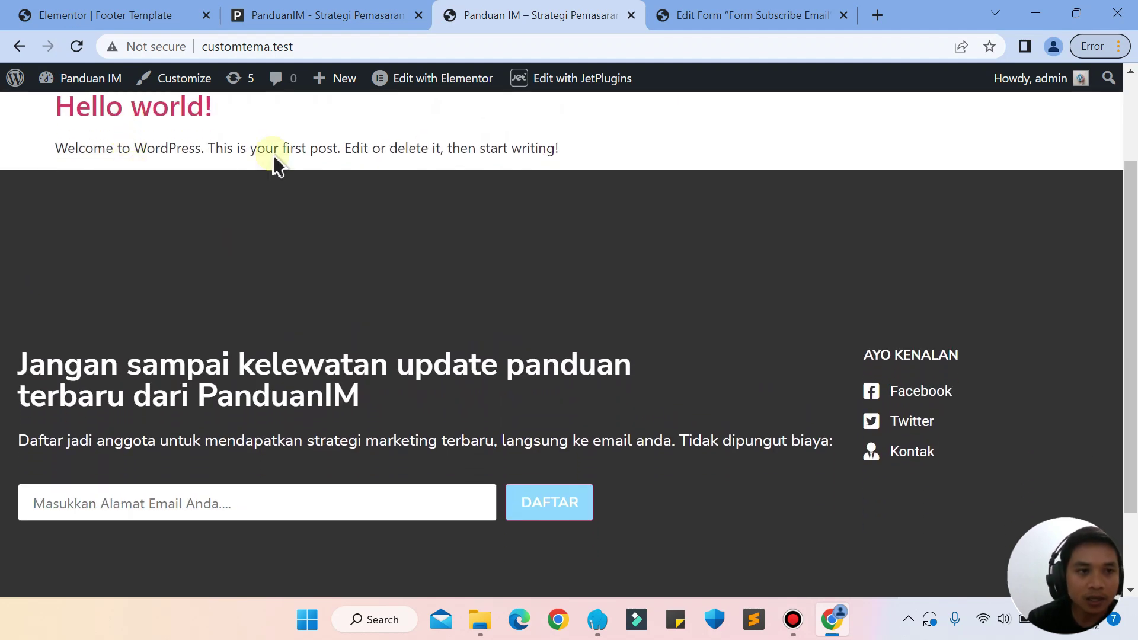
Insert a <br> tag before "Tidak dipungut biaya:" in the footer's description paragraph
click(157, 10)
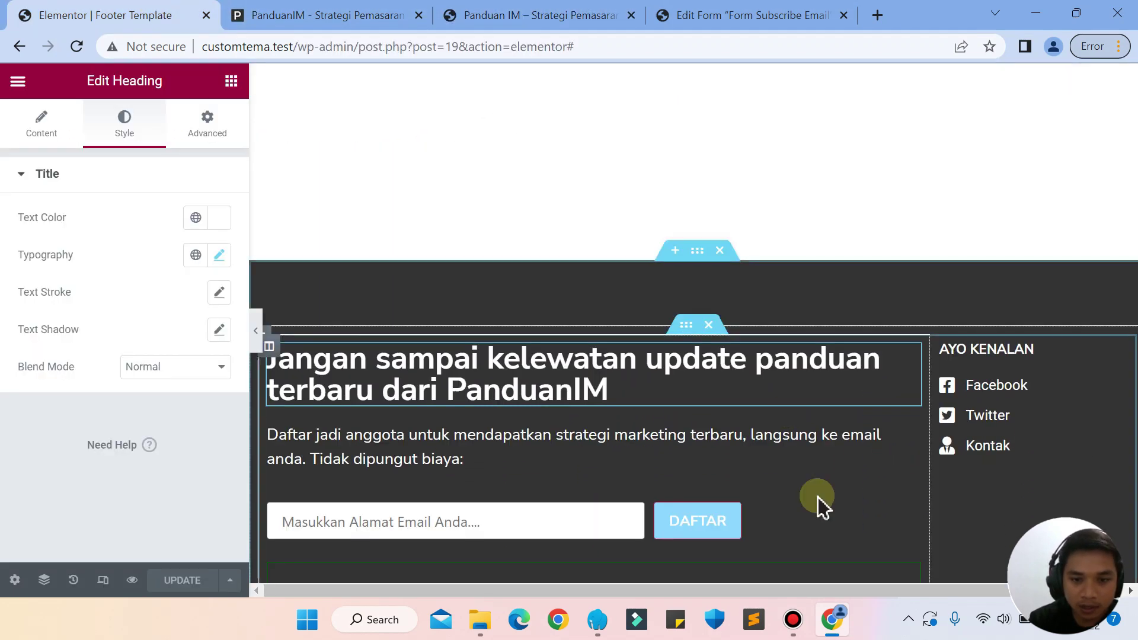
click(637, 442)
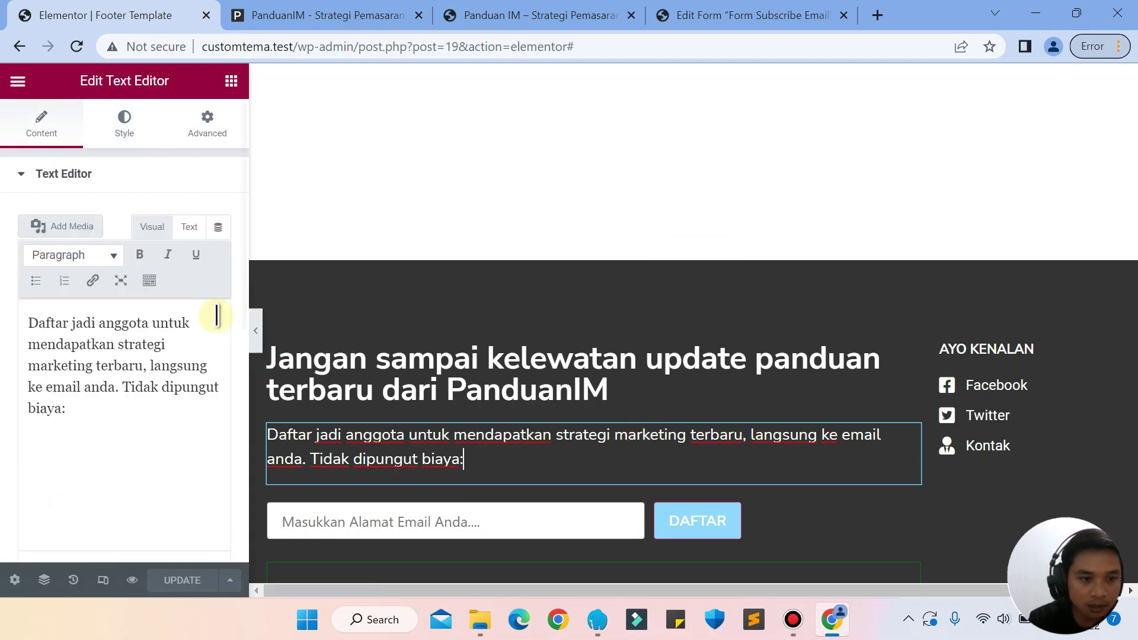
click(124, 392)
text(<br)
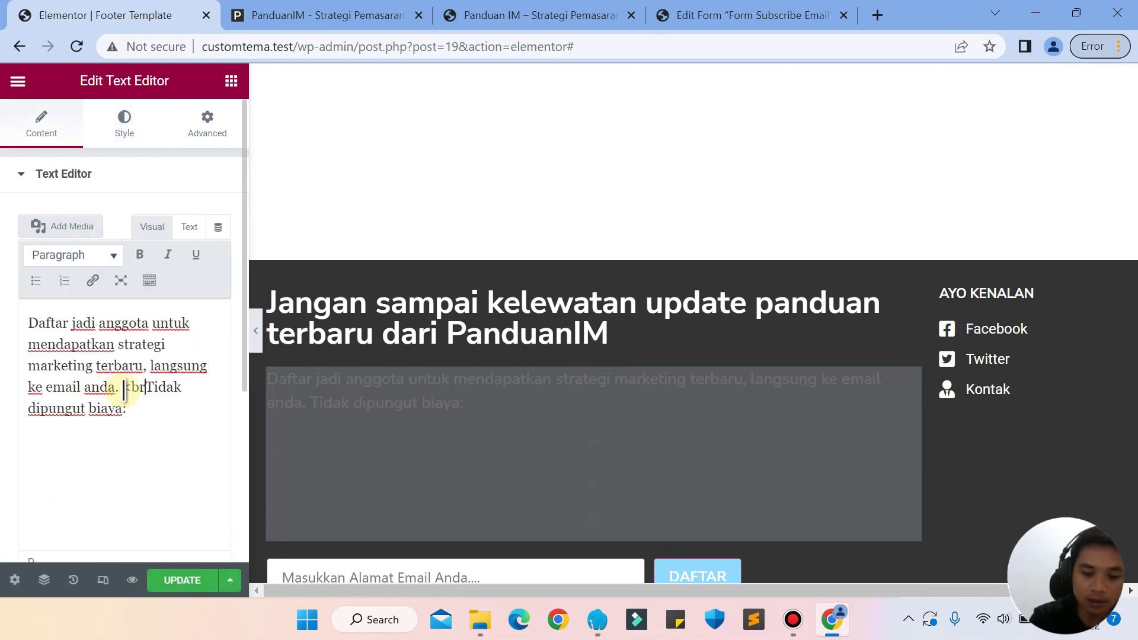
text(>)
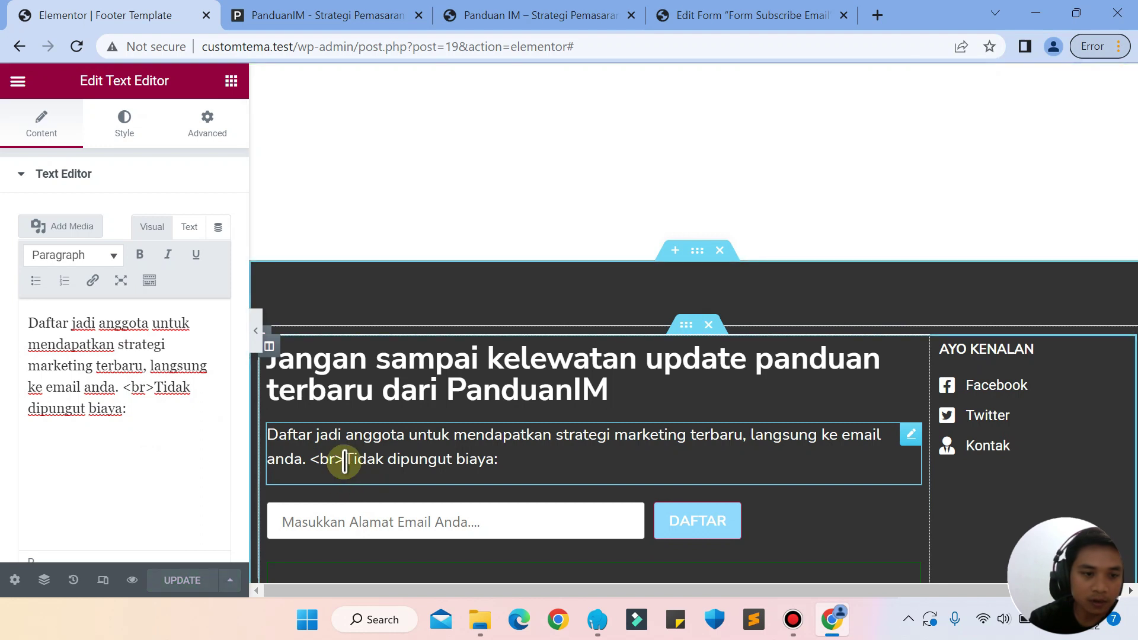
Move the description paragraph's whole text, including the <br> tag, from the visual editor into its HTML text mode
key(ctrl+a)
key(ctrl+c)
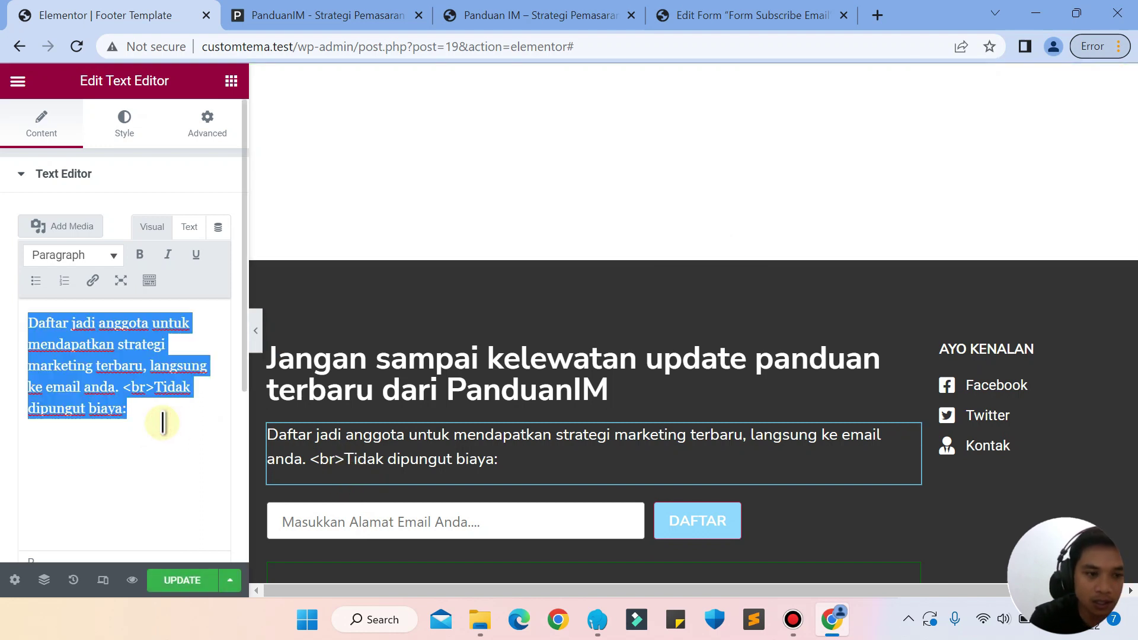
key(BackSpace)
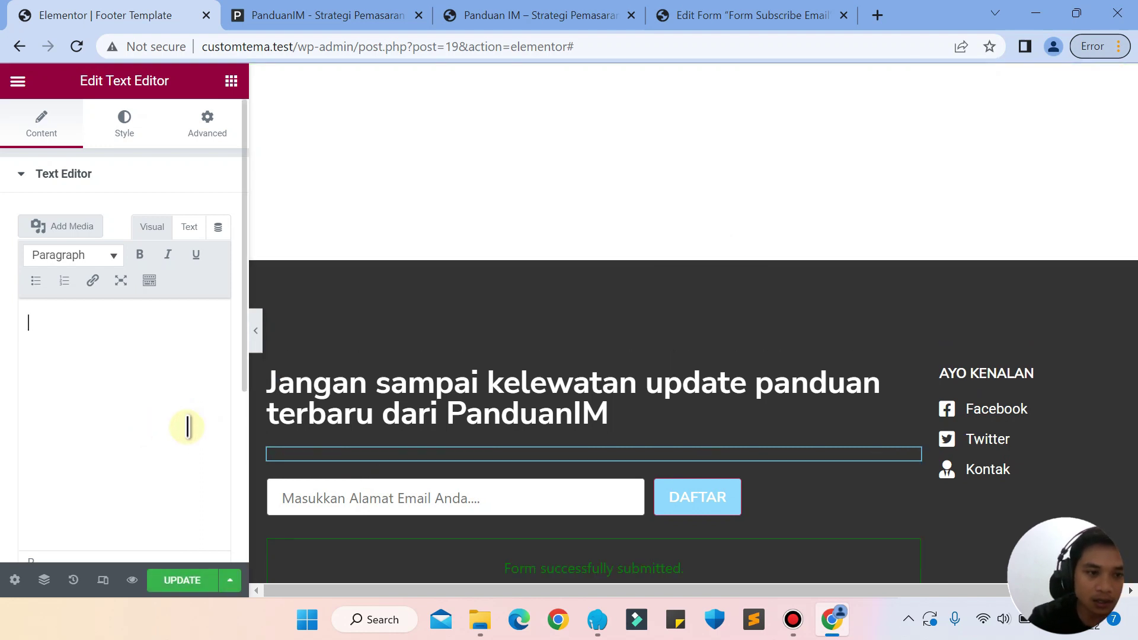
click(184, 232)
click(126, 318)
key(ctrl+v)
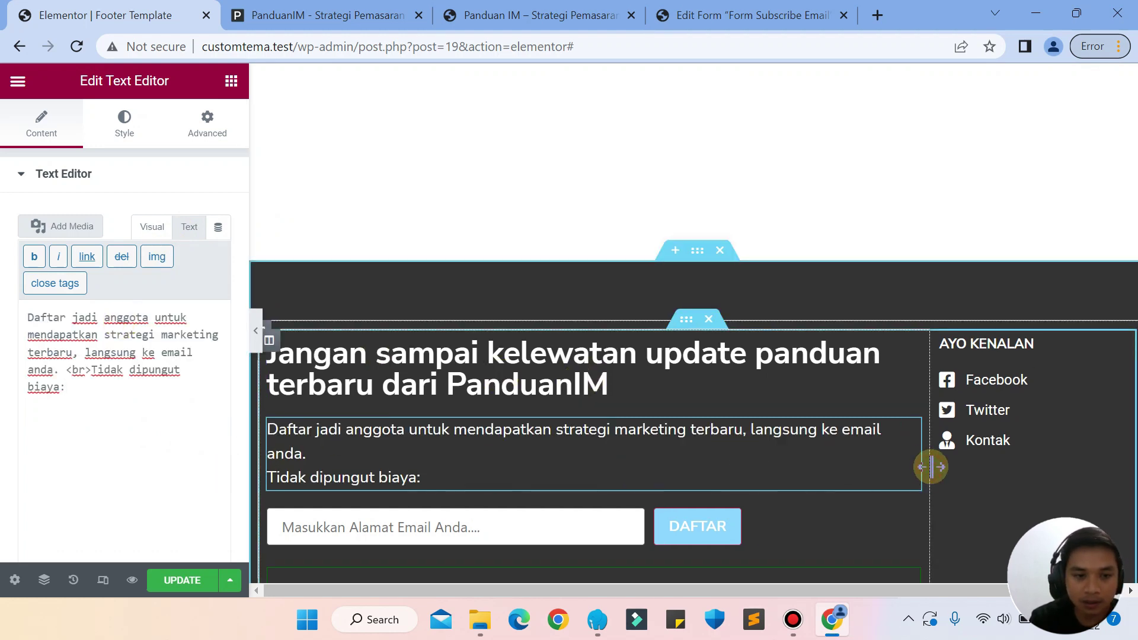
Widen the first column slightly so "anda." stays on the first line, update the template, and check the reloaded customtema.test page
drag(931, 466, 938, 477)
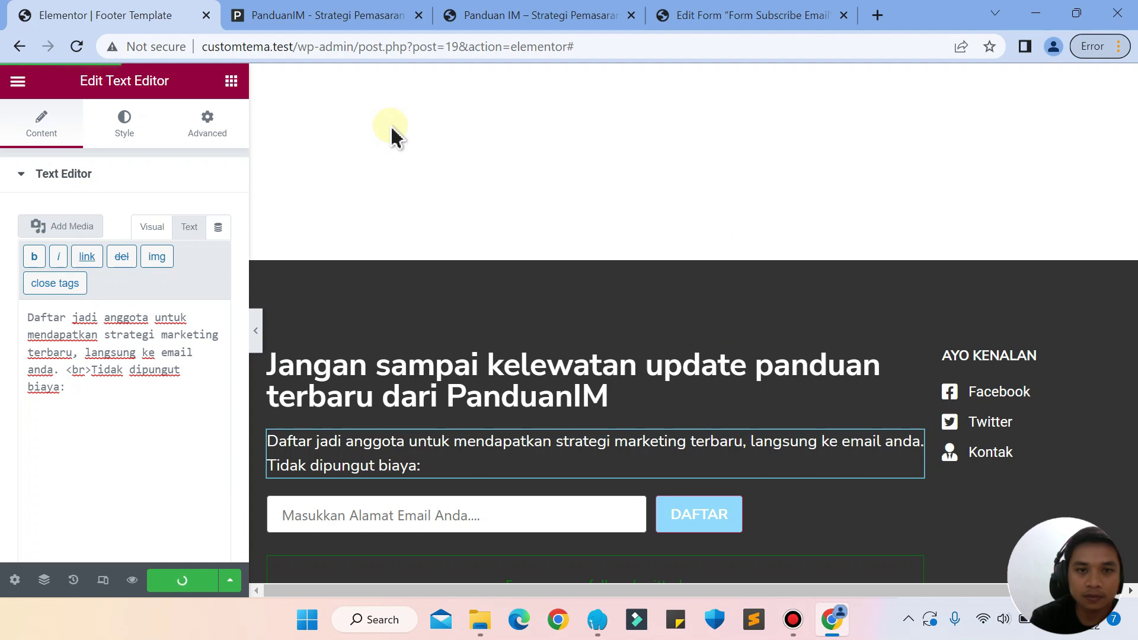
click(497, 24)
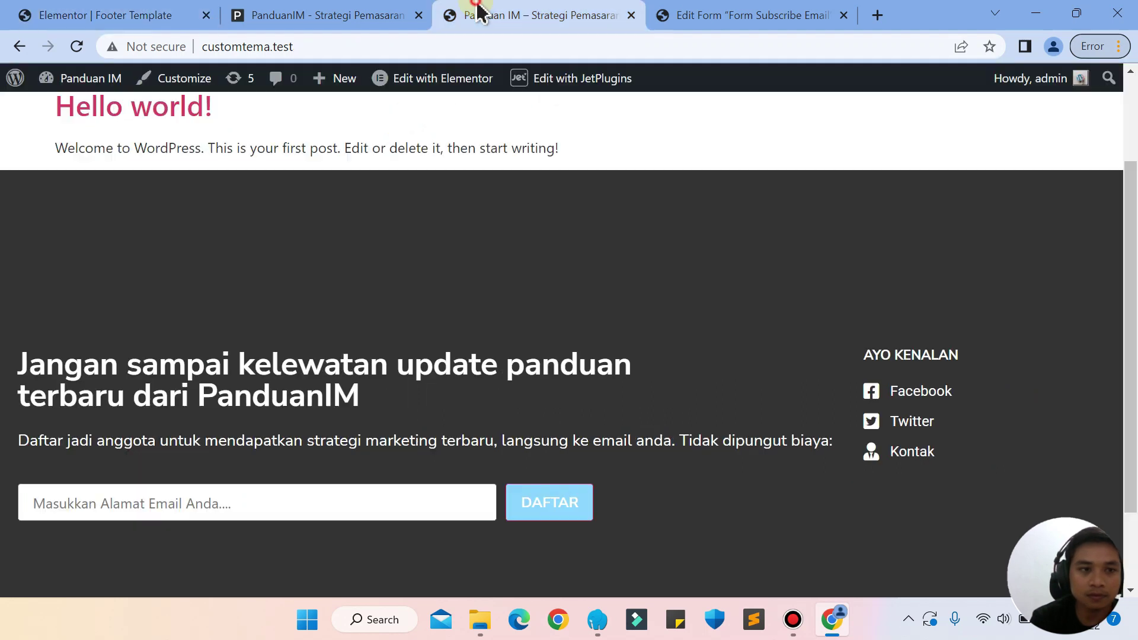
click(76, 48)
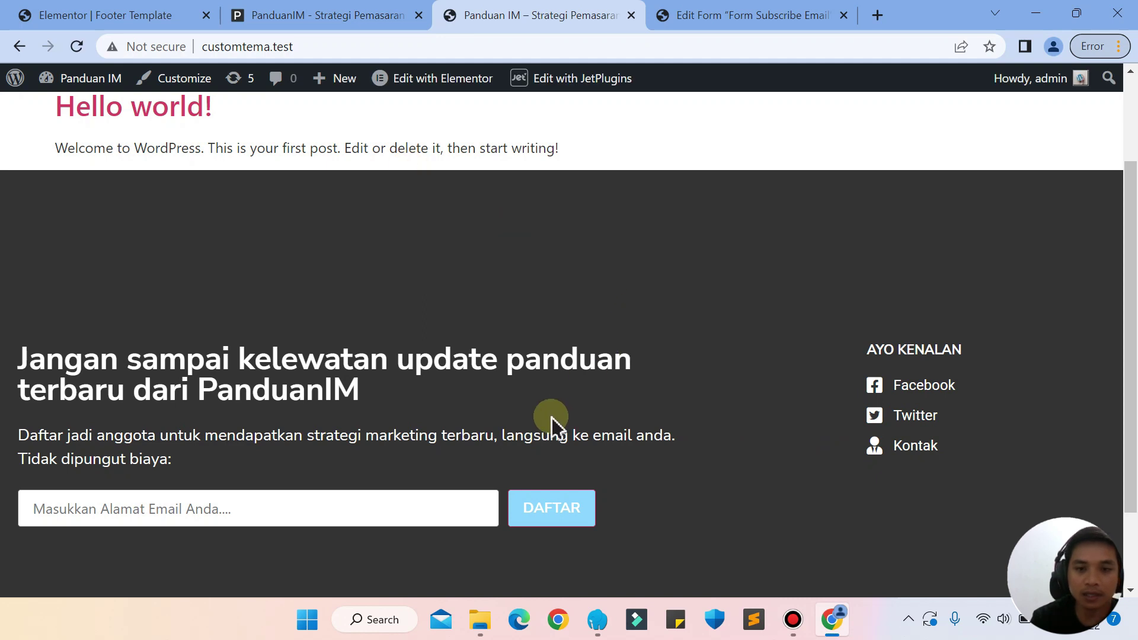
scroll(702, 358, up, 2)
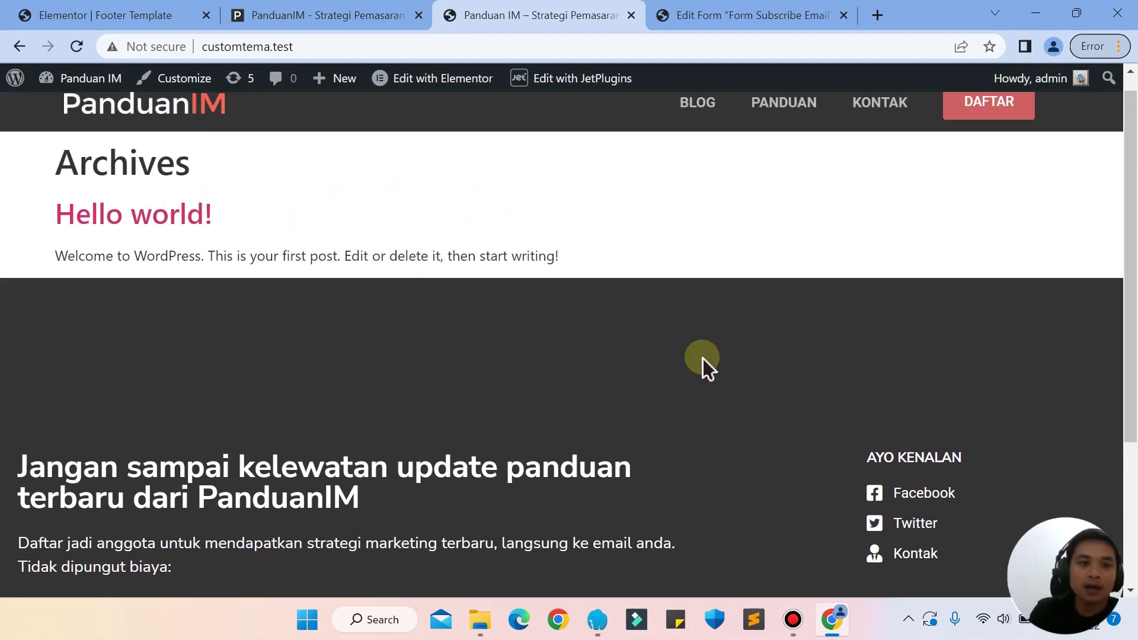